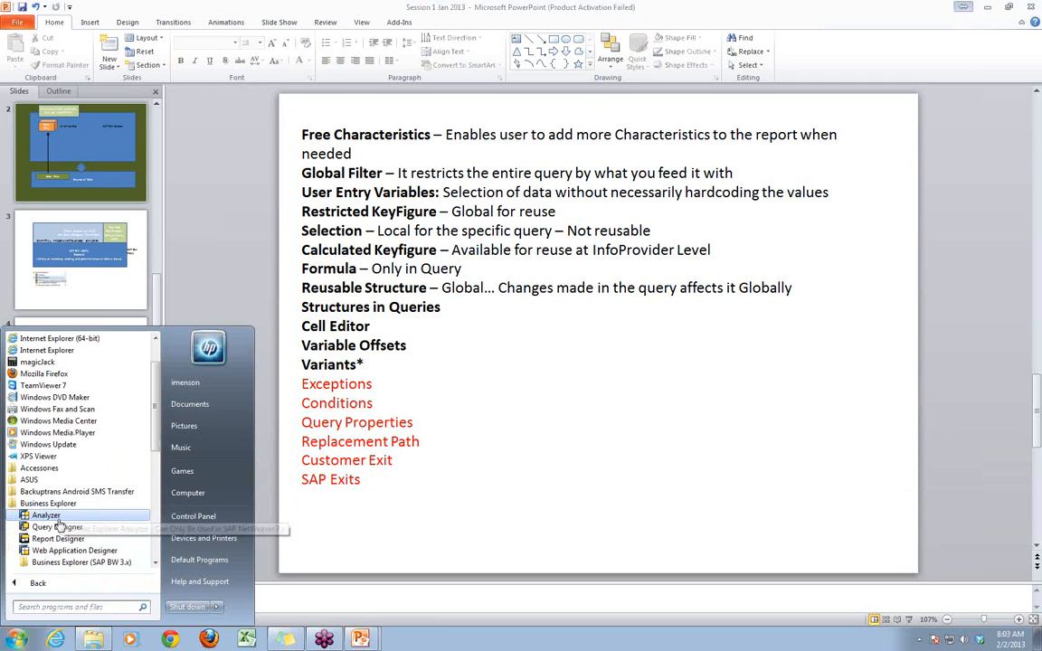
- Launch the Business Explorer Analyzer, allow it to run and start opening a query
left_click(43, 515)
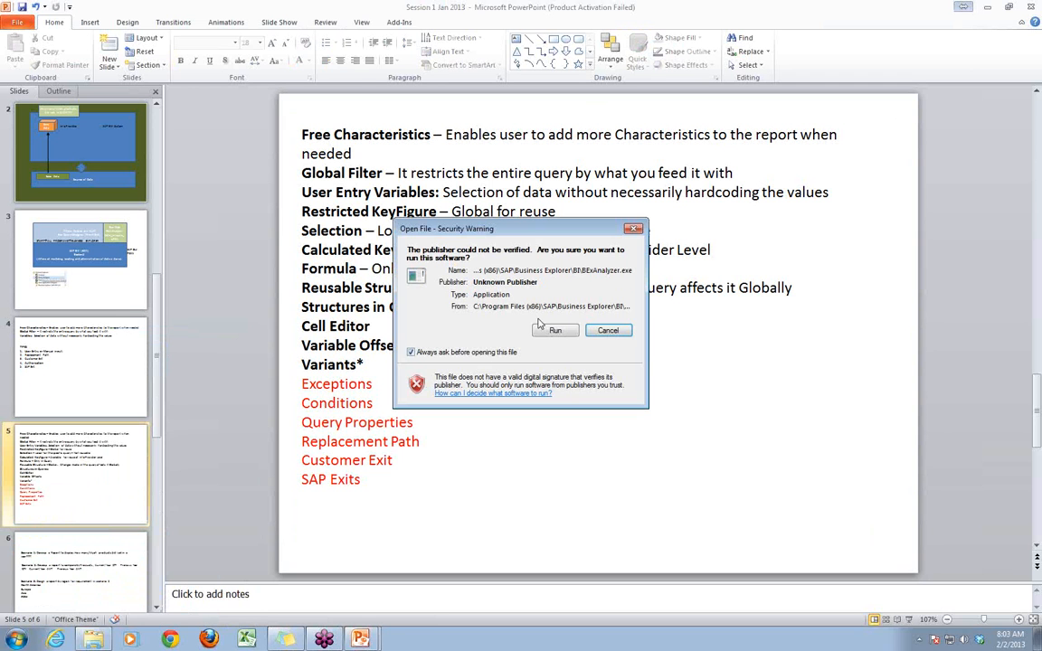
left_click(562, 331)
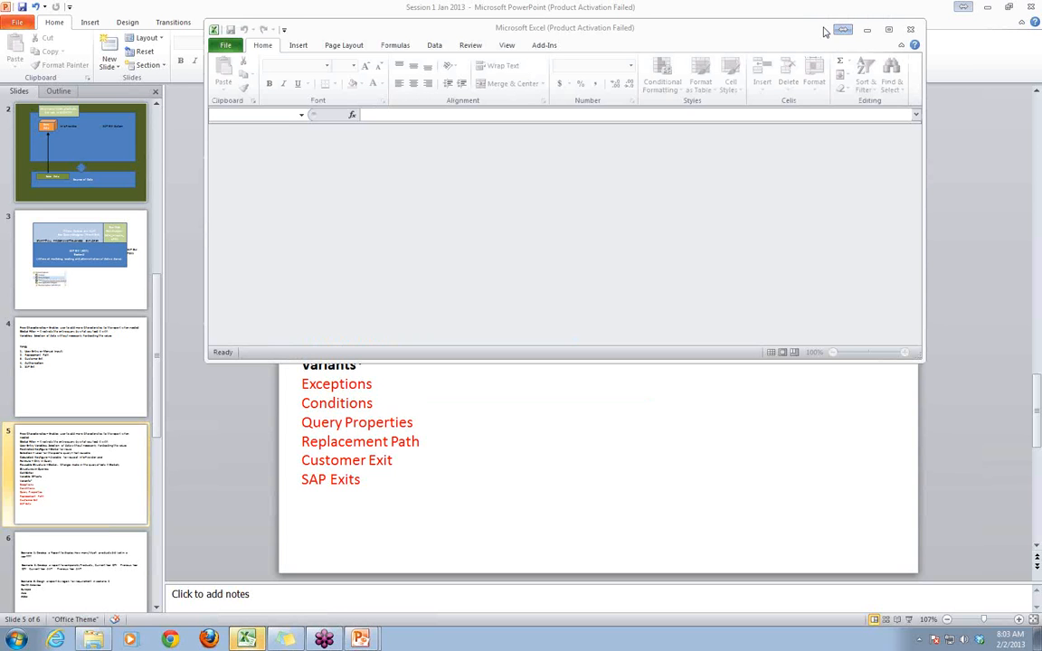
left_click(547, 45)
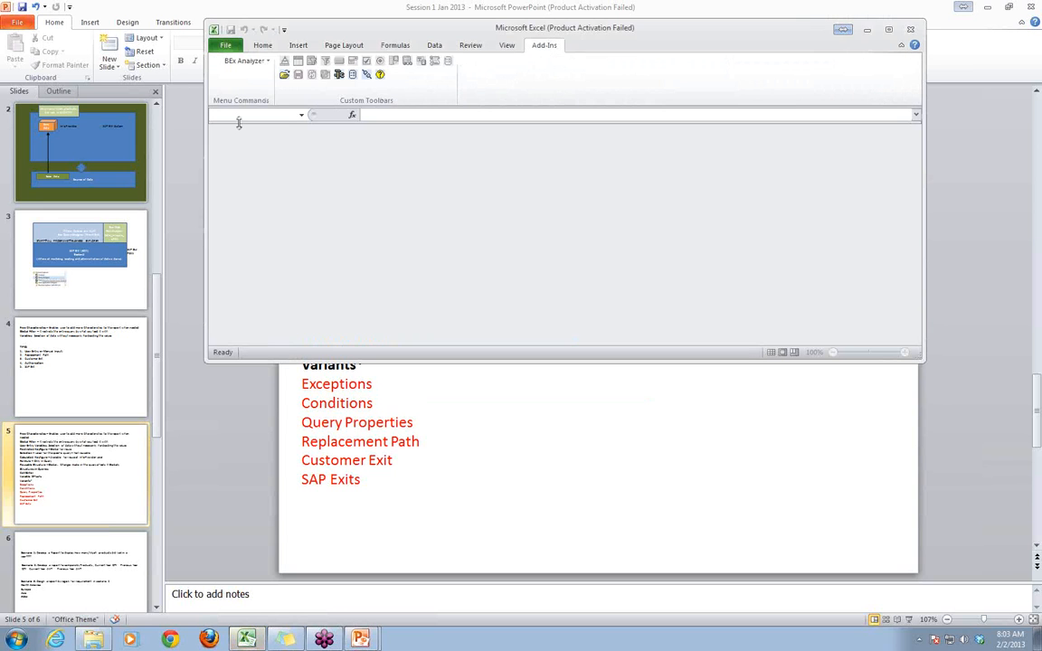
left_click(285, 74)
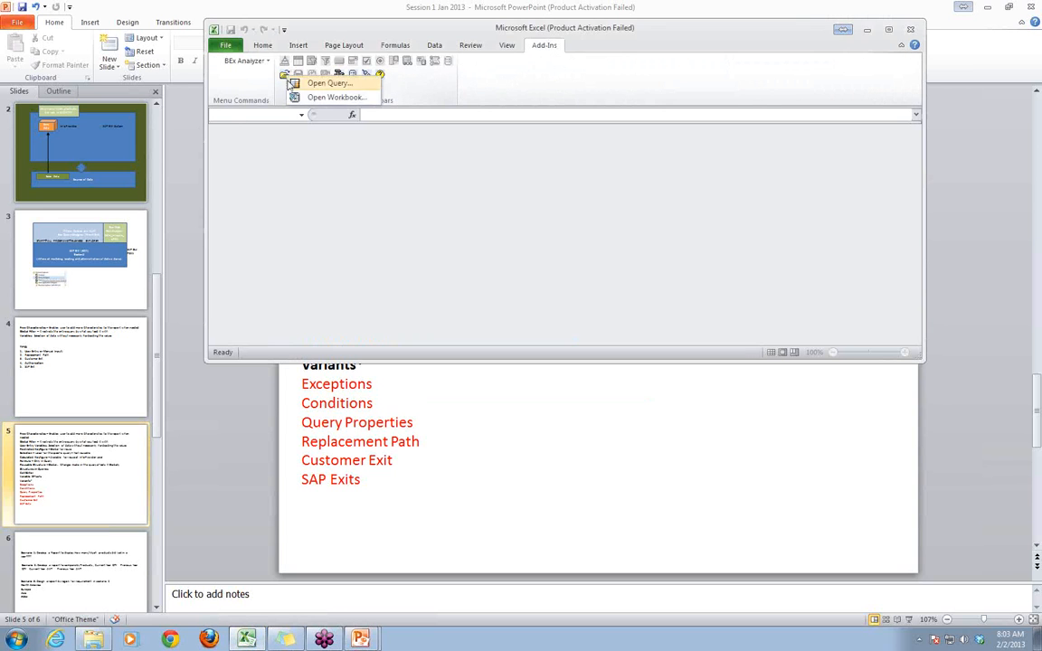
left_click(330, 84)
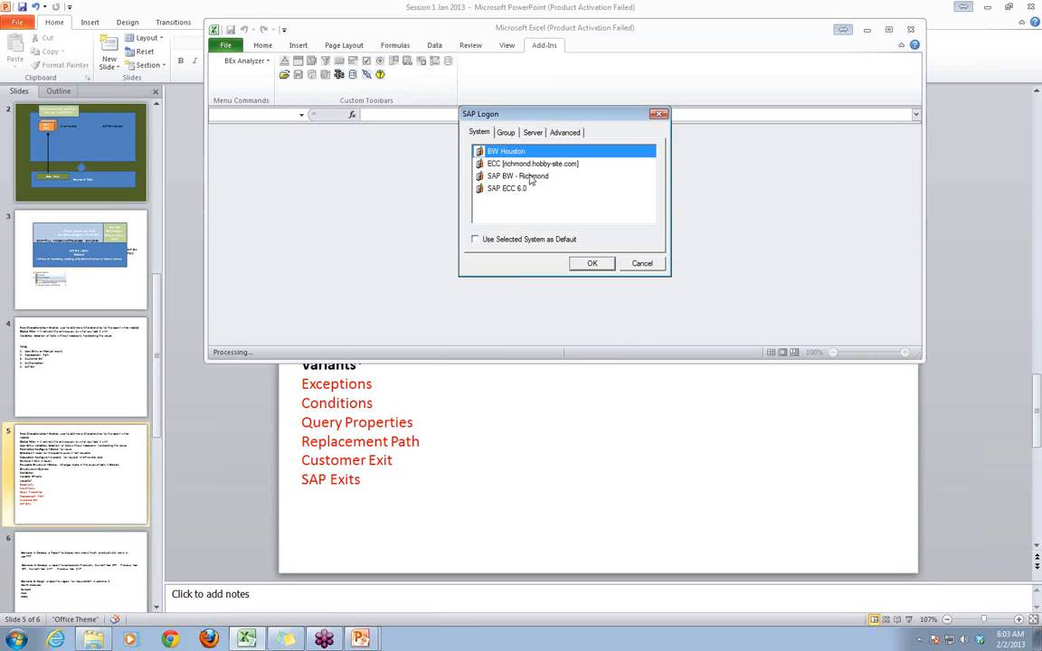
- Log on to the SAP BW - Richmond system with the account password
double_click(530, 177)
type("********")
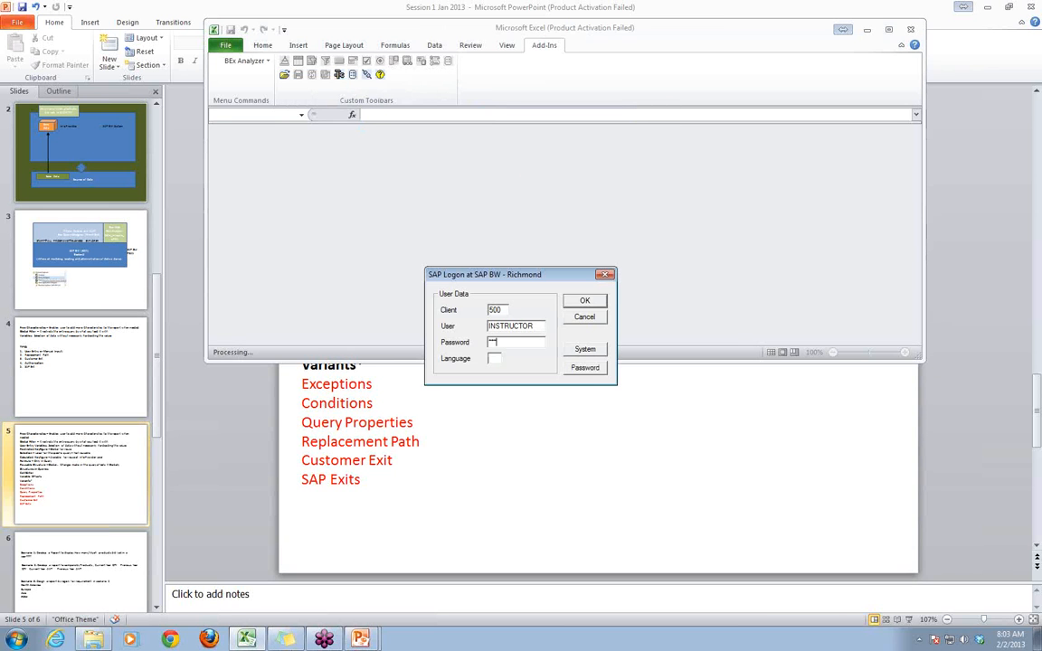
key("Return")
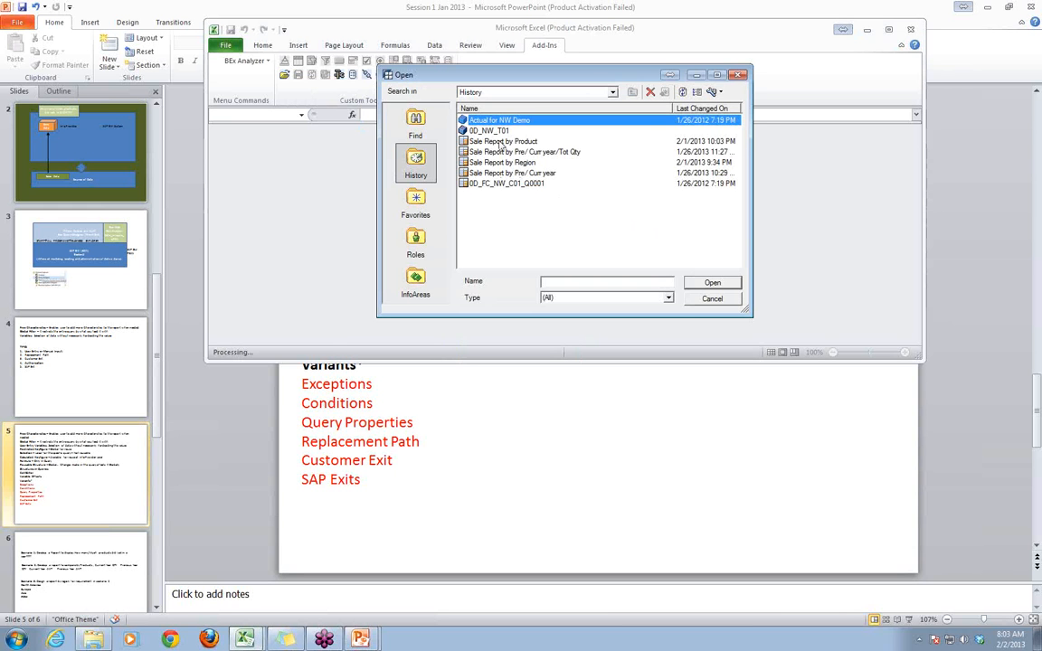
- Try to open the Sale Report by Product query from the history and dismiss the error message
left_click(501, 142)
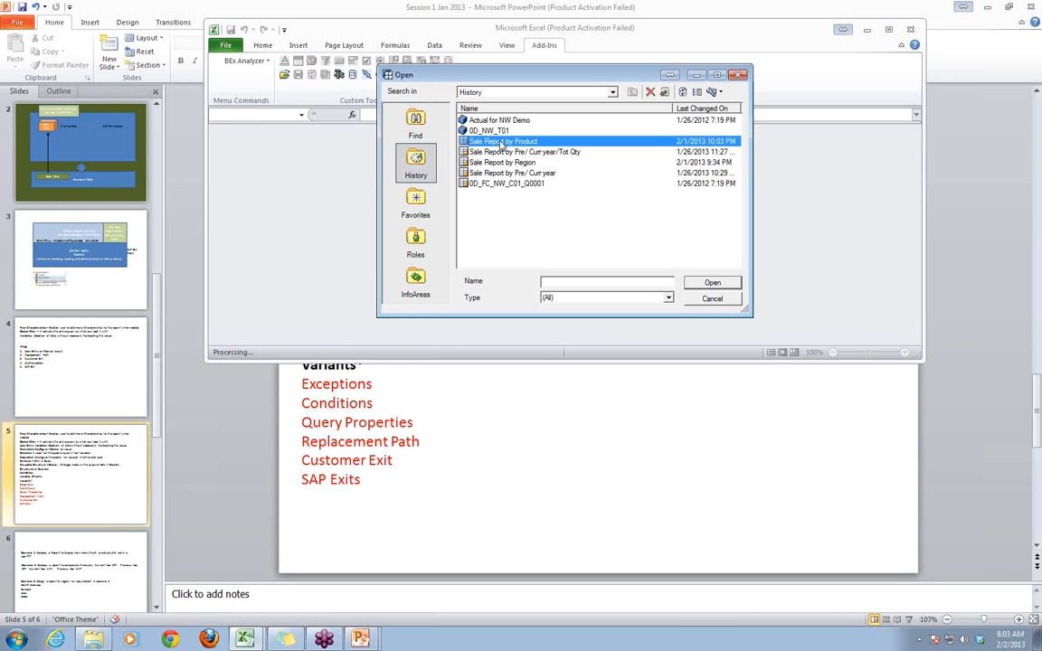
left_click(719, 285)
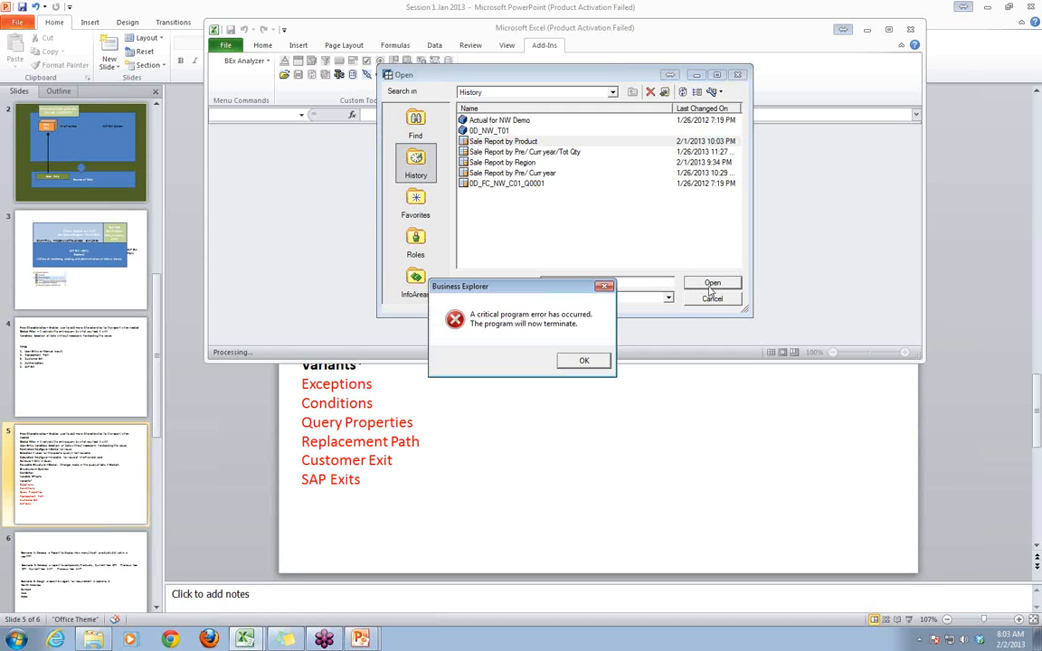
left_click(585, 362)
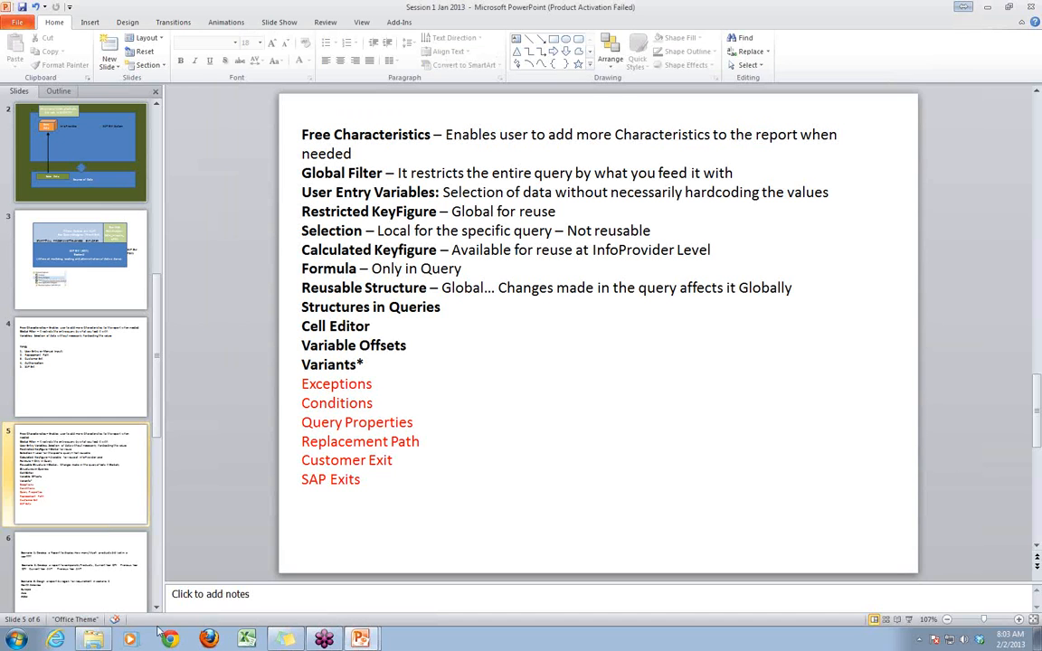
- Relaunch the Business Explorer Analyzer and allow it to run
left_click(18, 640)
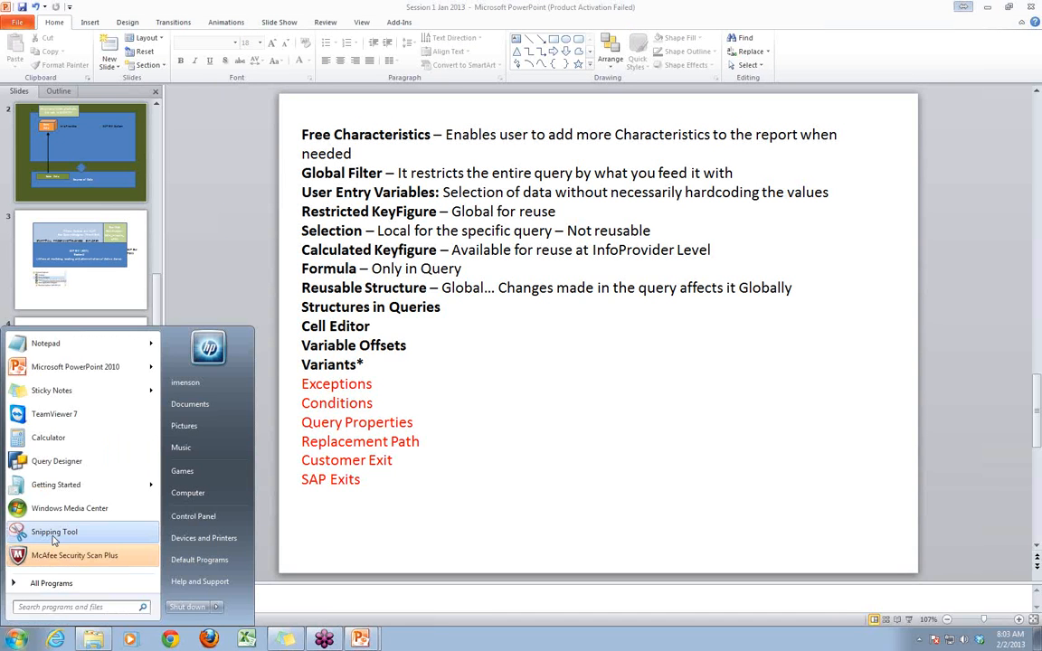
left_click(56, 582)
left_click(54, 502)
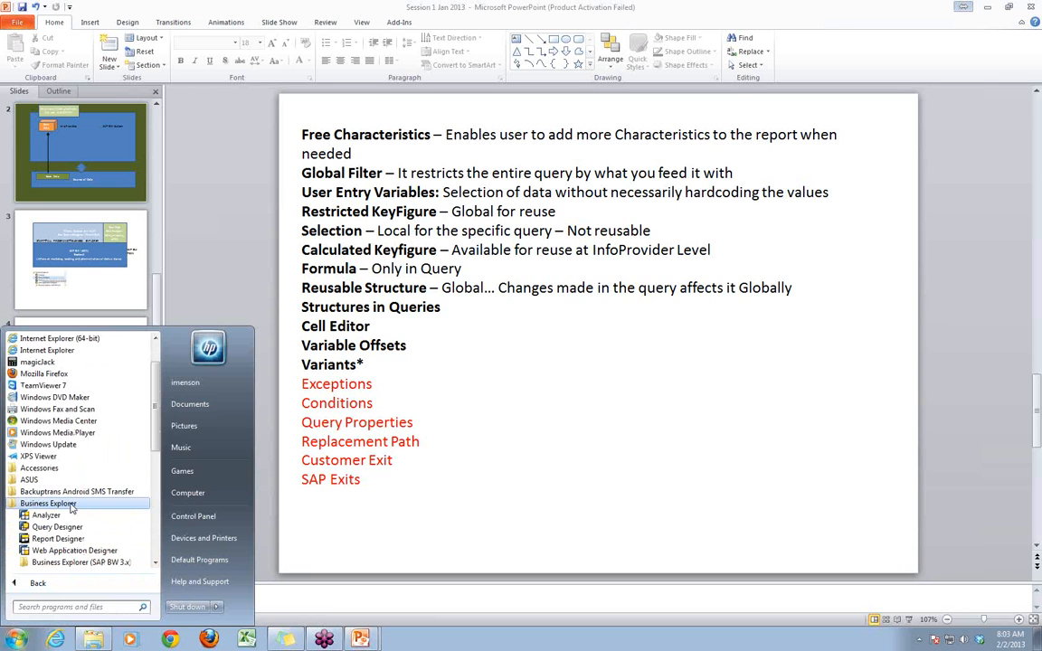
left_click(52, 517)
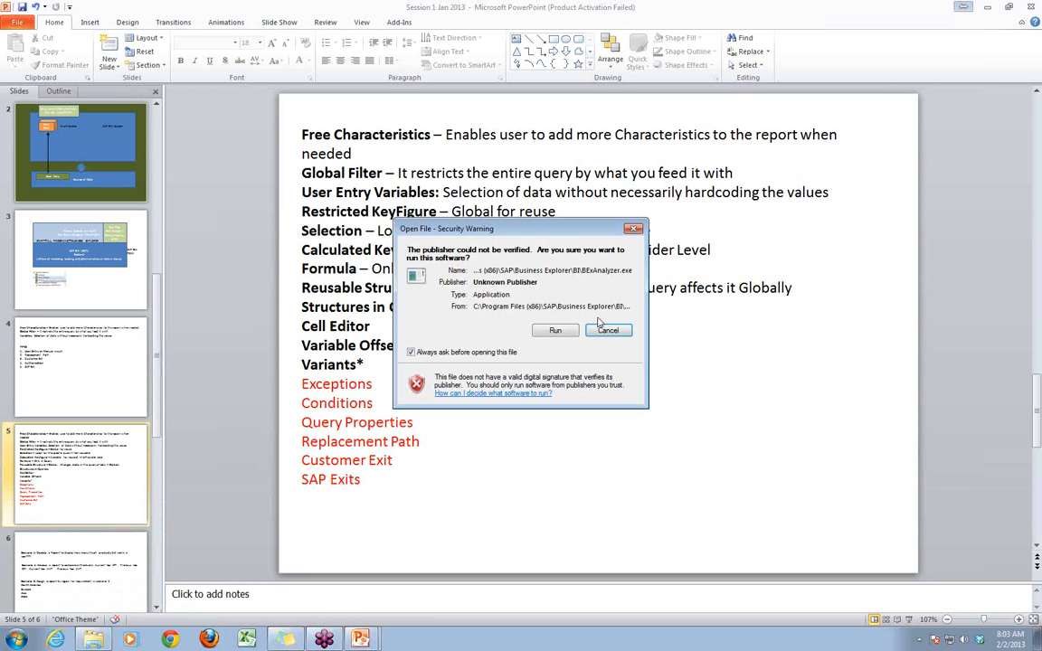
left_click(555, 329)
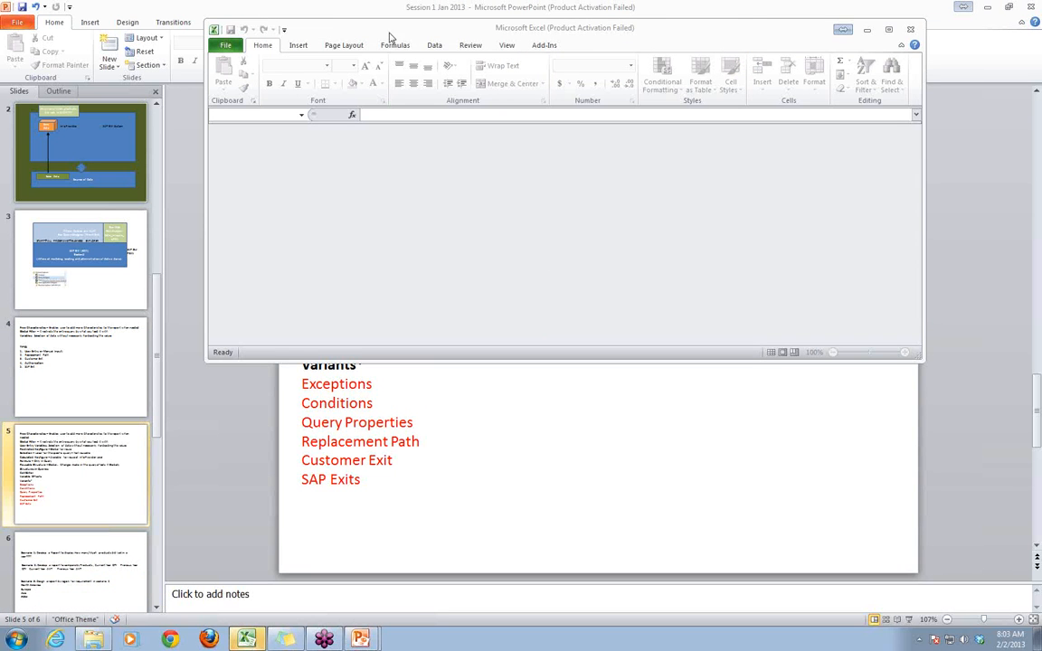
- Start opening a query and choose SAP BW - Richmond as the system to log on to
left_click(546, 45)
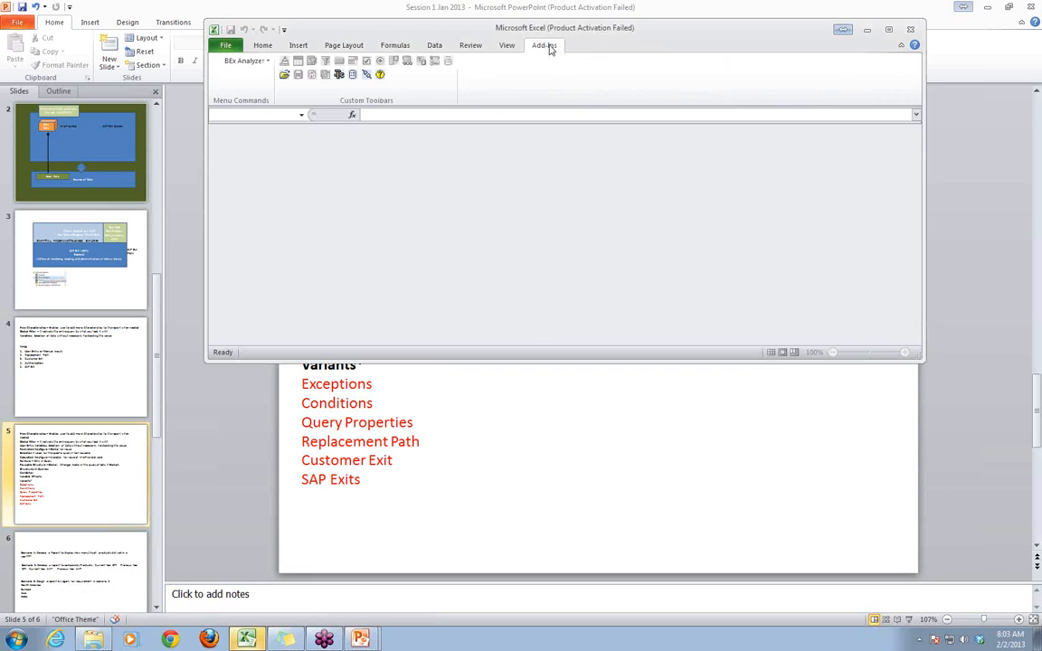
left_click(286, 76)
left_click(291, 87)
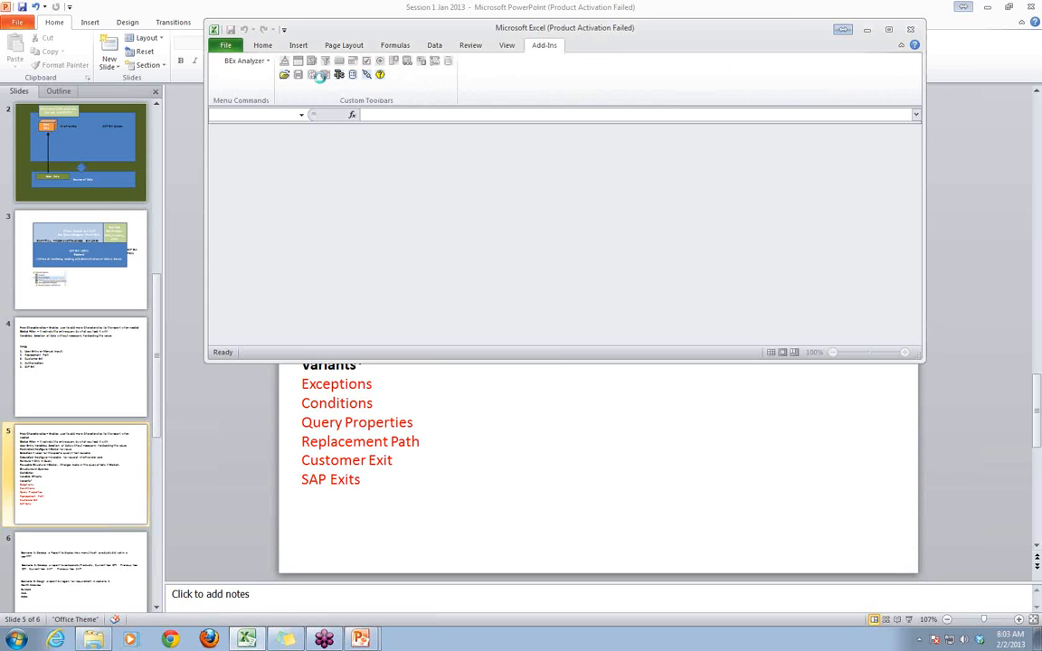
double_click(513, 176)
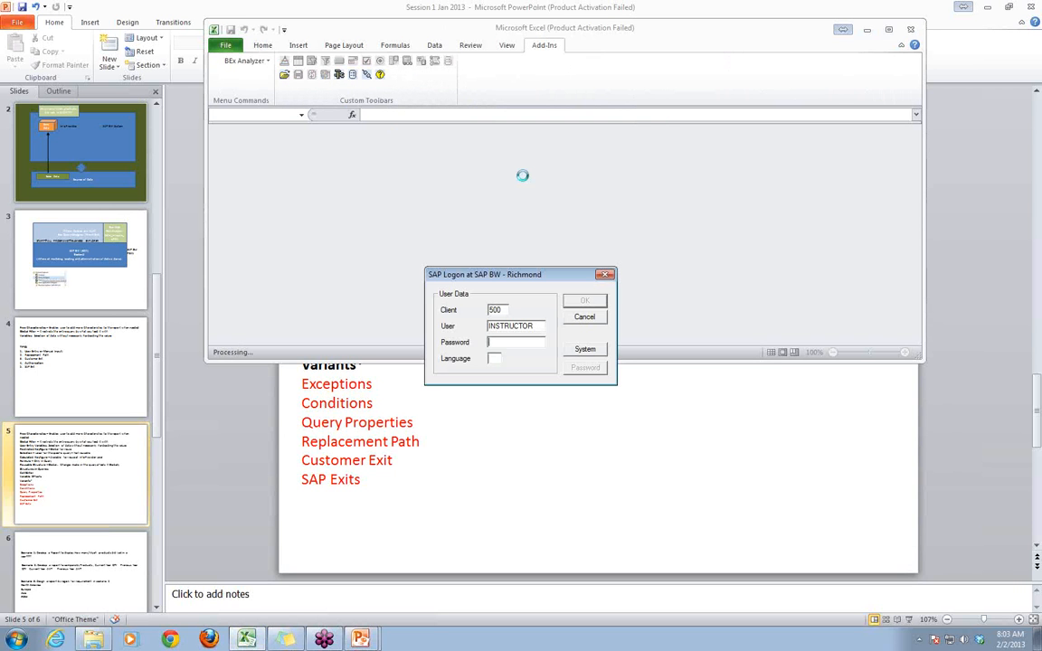
- Try to log on with the account password and dismiss the logon error
type("*")
key("Return")
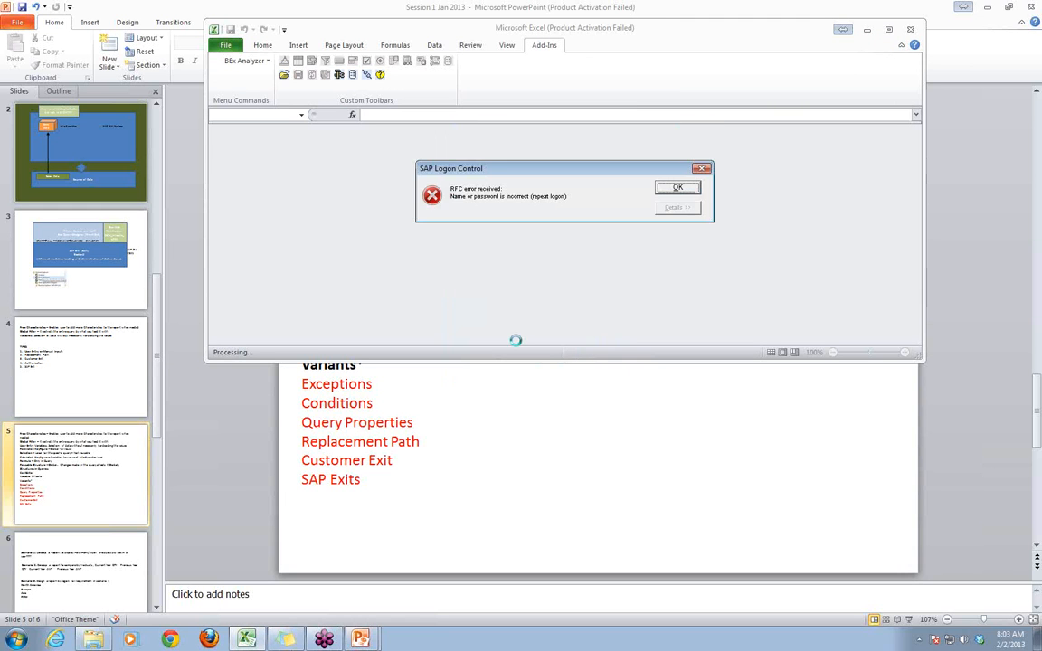
left_click(673, 187)
- Re-enter the account password and log on to SAP BW - Richmond
left_click(524, 345)
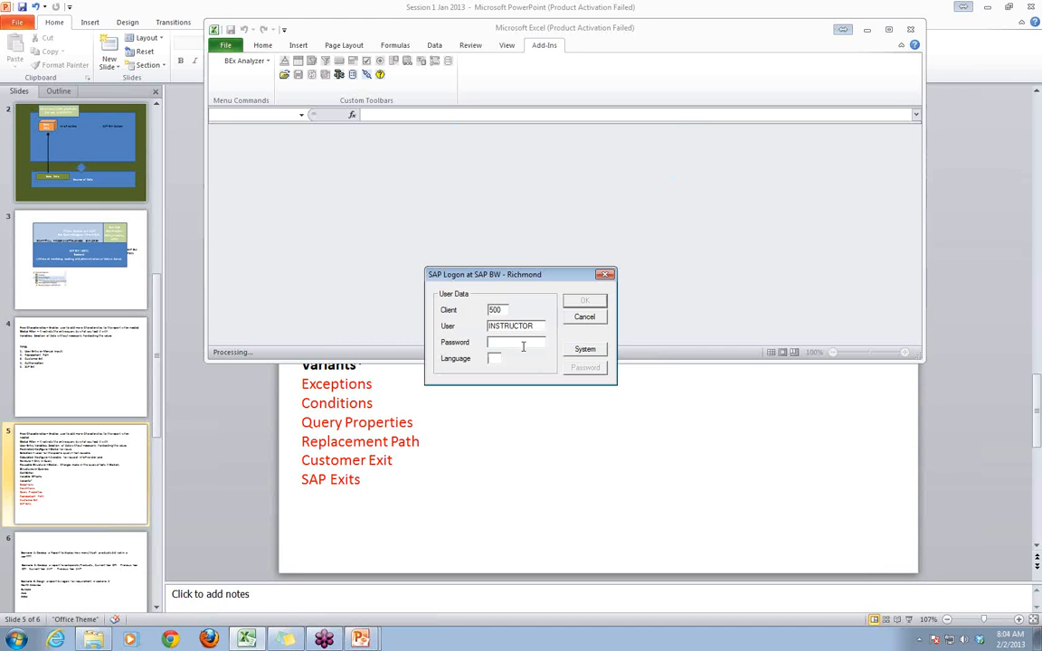
type("*****")
key("Return")
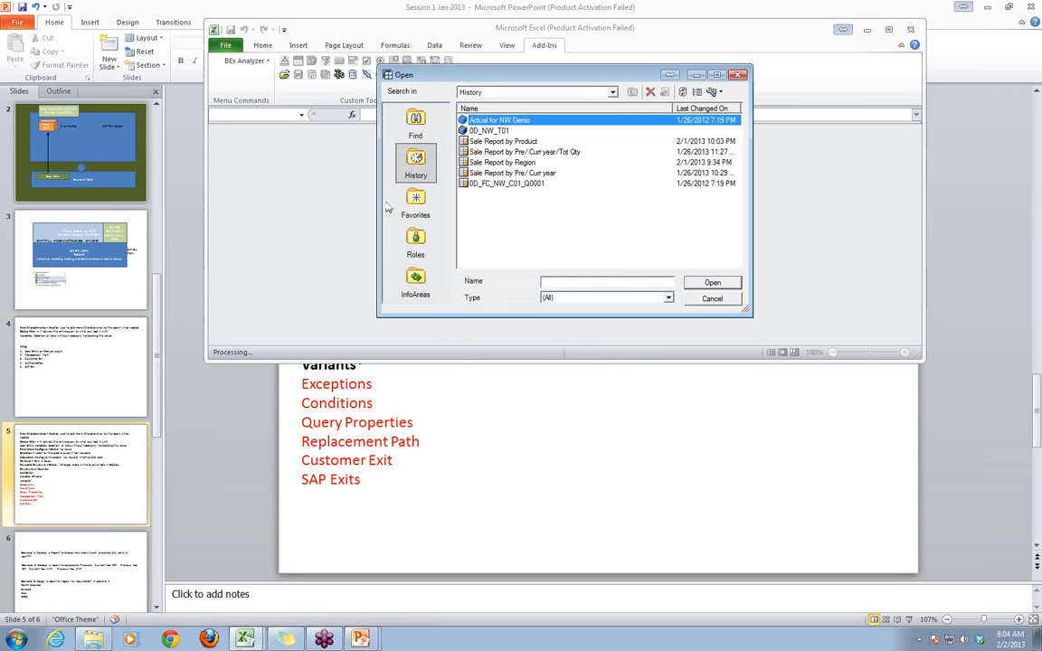
- Open the Sale Report by Product query from the history and set its company code range to 1111 - 9999
left_click(524, 142)
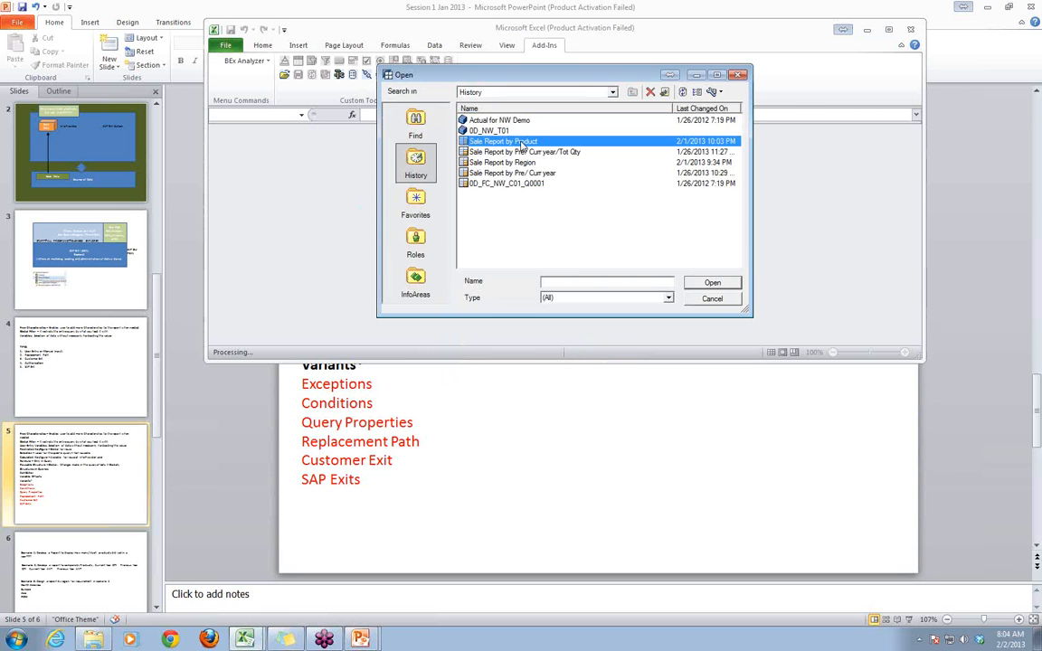
left_click(712, 282)
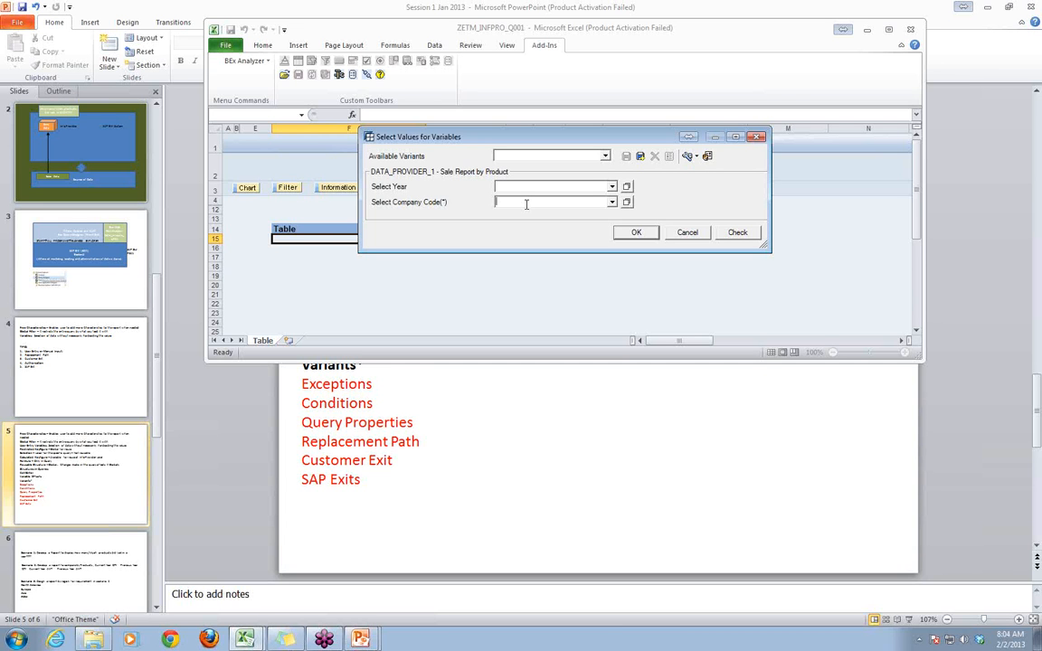
type("111")
type("1 - 9999")
- Save the variable values as a new user variant named Var1 and cancel the variable selection
left_click(639, 157)
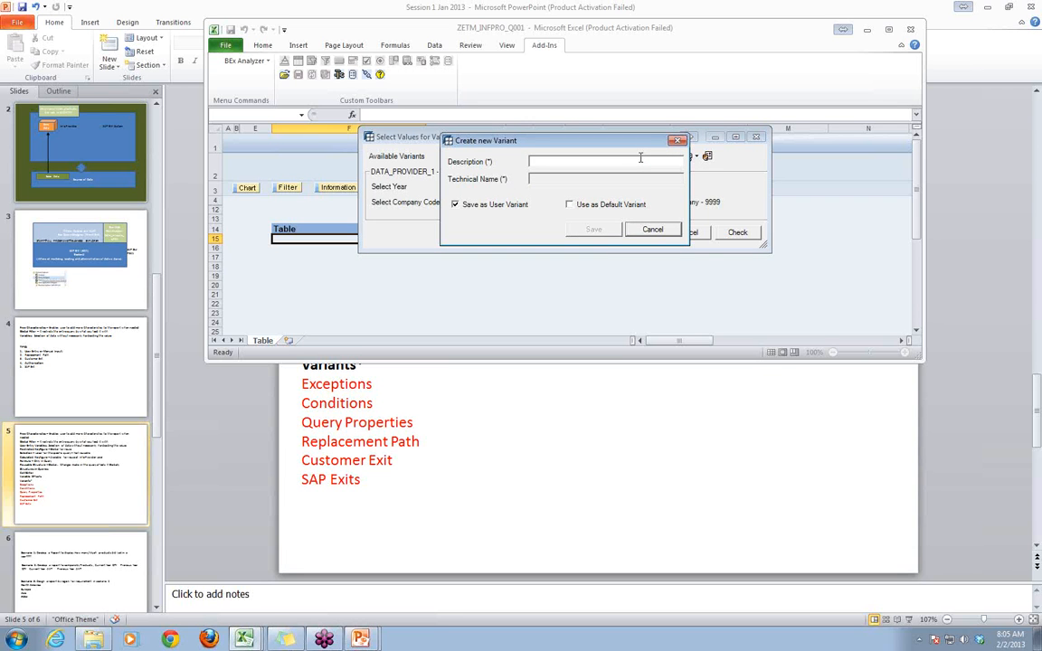
type("Var1")
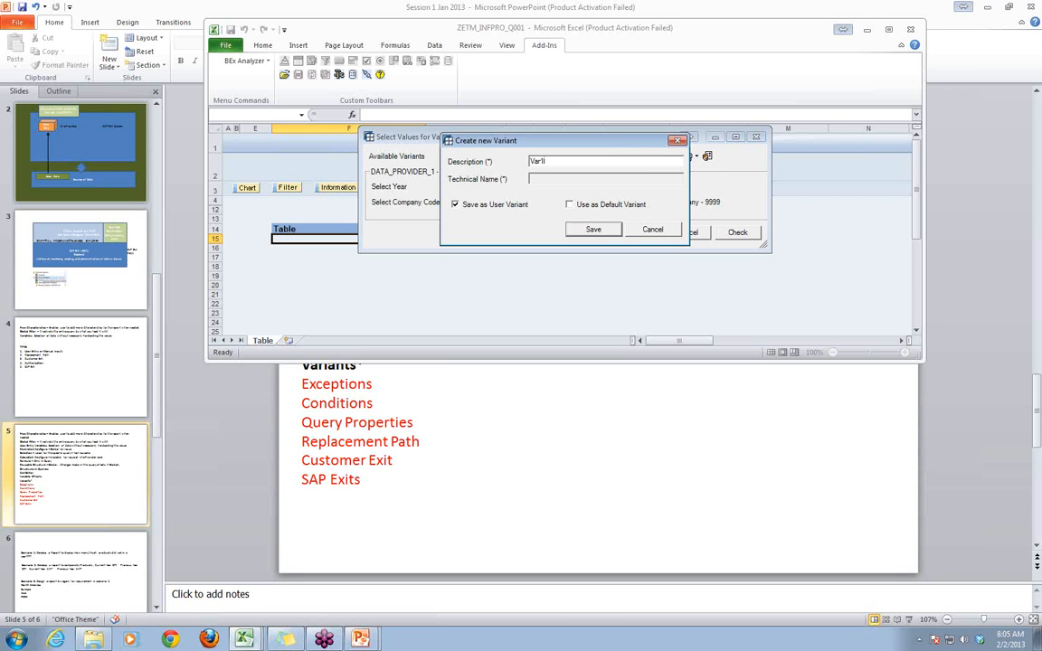
left_click(600, 230)
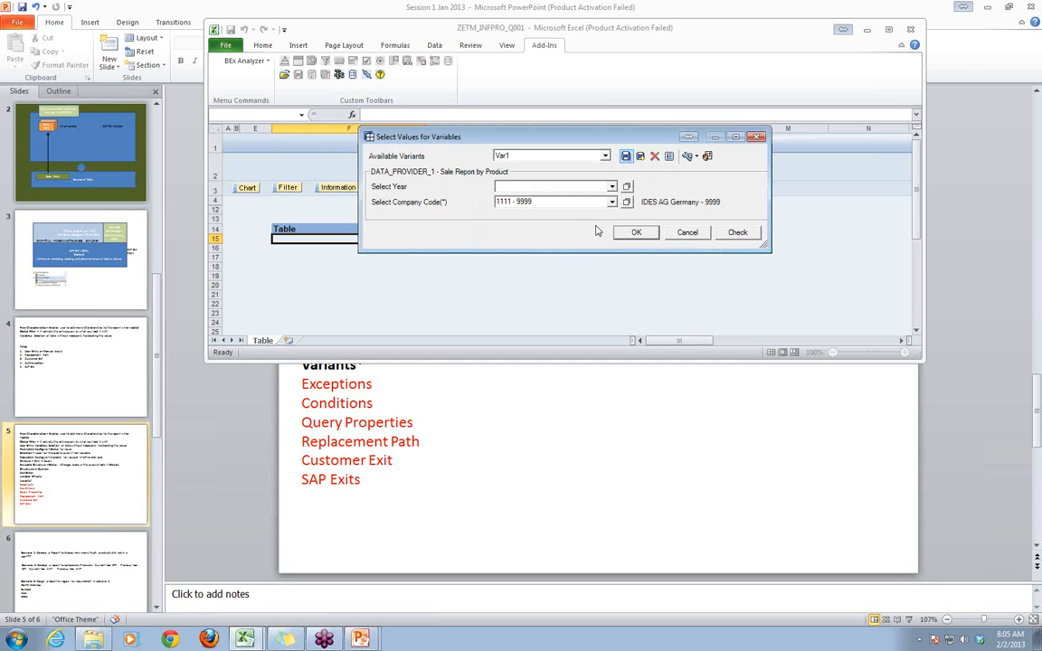
left_click(688, 234)
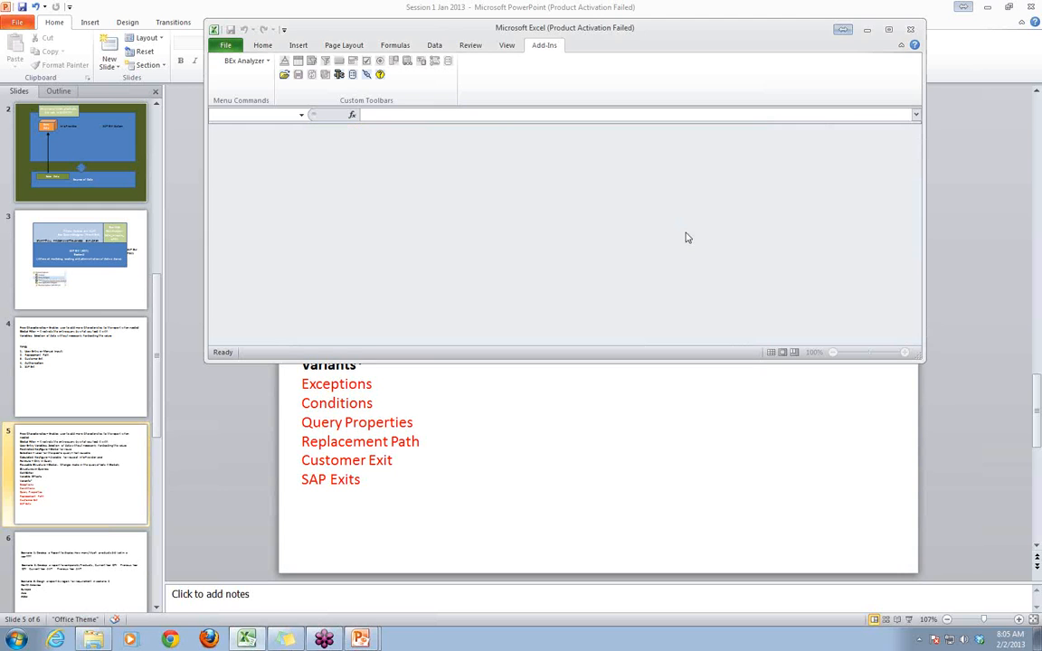
- Reopen the Sale Report by Product query from the history
left_click(285, 75)
left_click(318, 83)
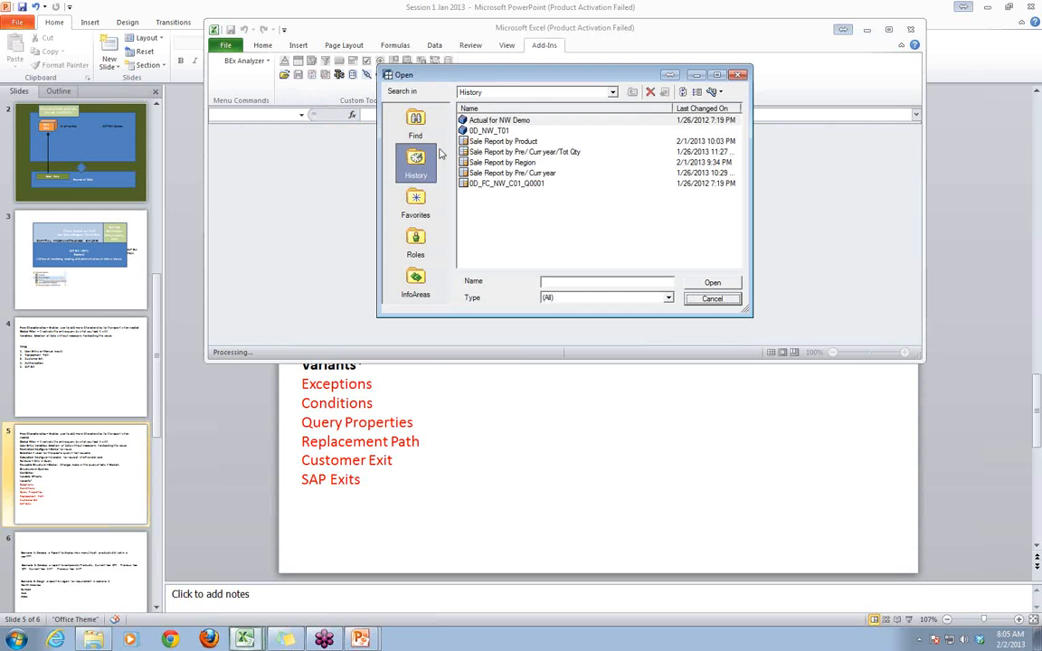
left_click(509, 142)
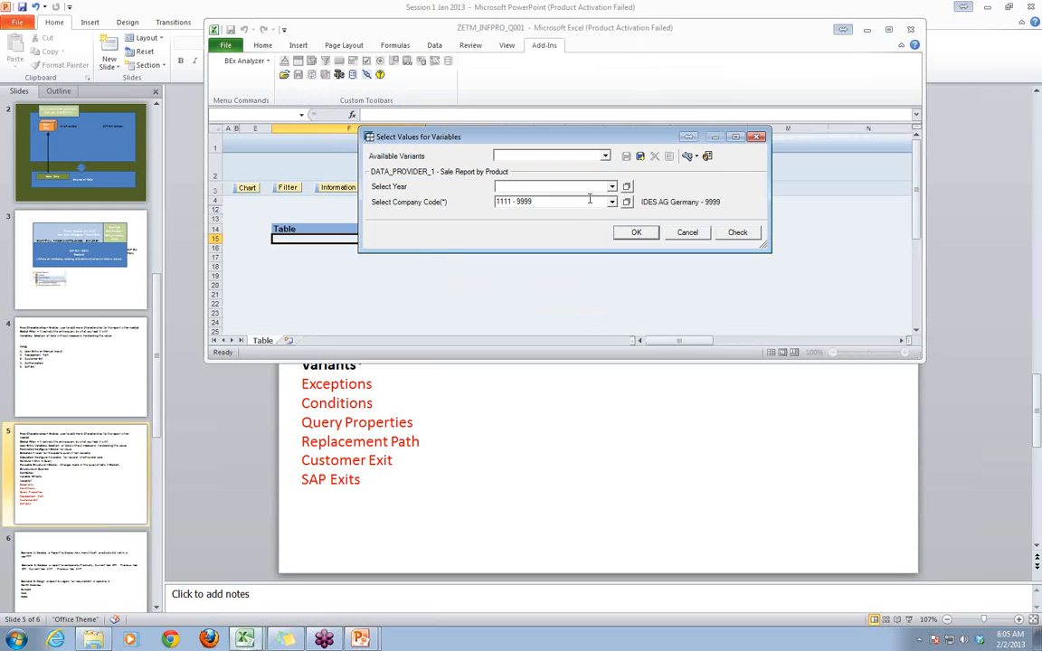
- Clear the company code value and load the saved variant Var1
left_click(541, 201)
key("Delete")
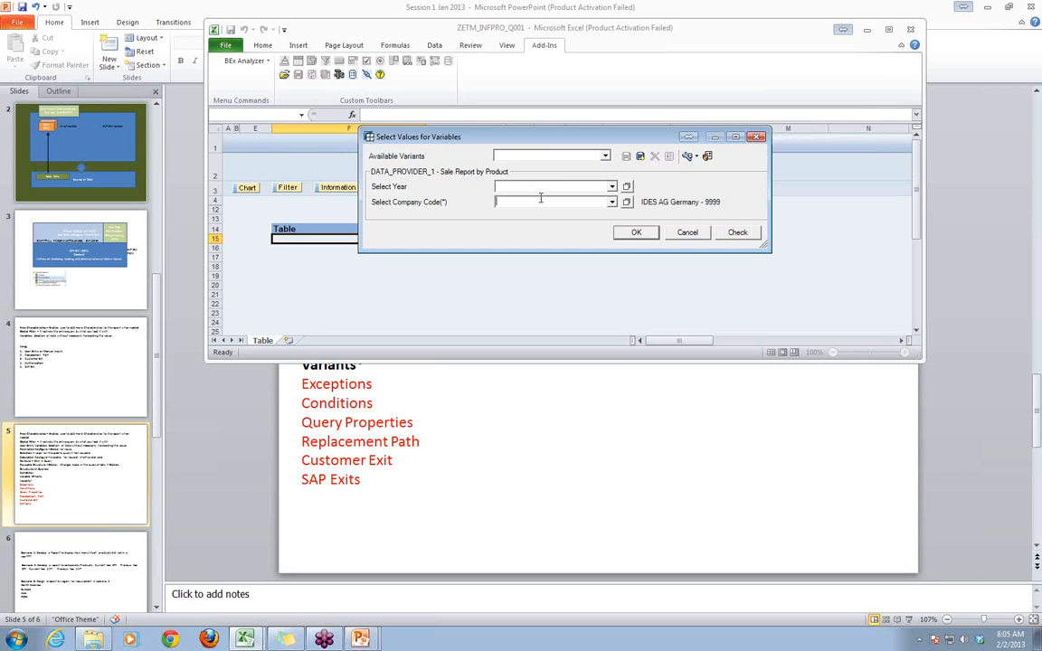
left_click(604, 156)
left_click(597, 175)
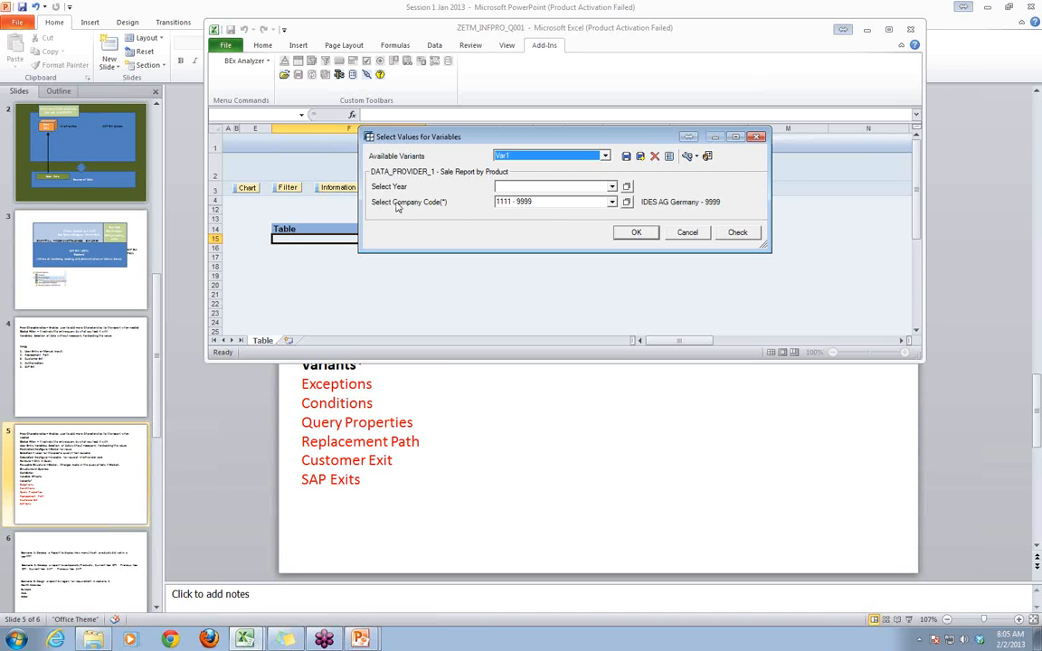
- Set the year range to 2000 - 2015
left_click(511, 188)
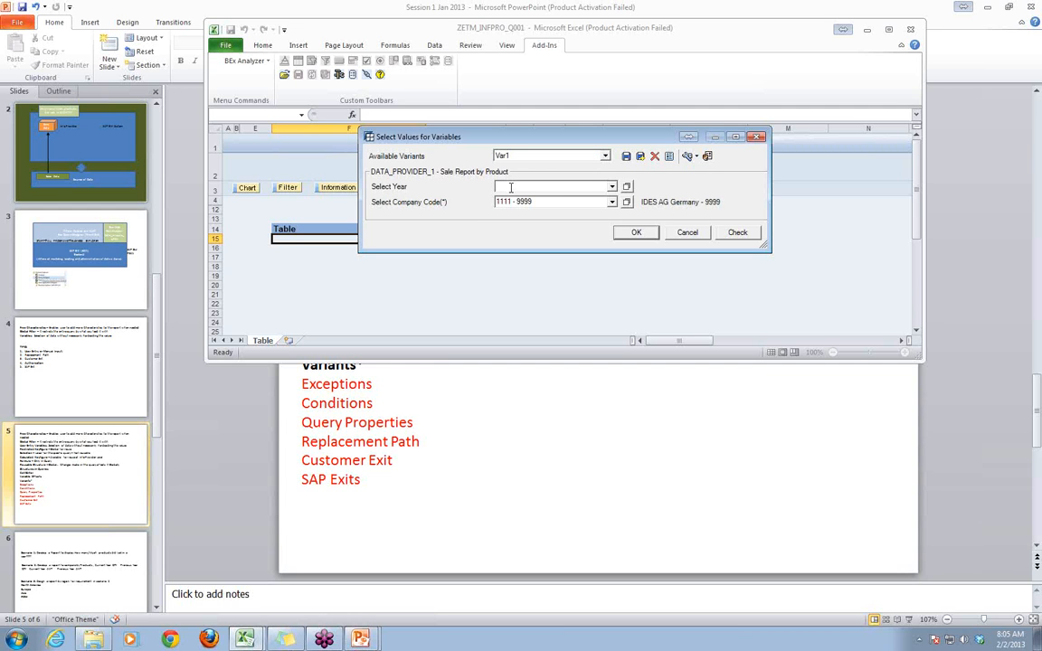
type("0")
key("BackSpace")
type("20000")
key("BackSpace")
type("- 2015")
- Save the year and company code values as a new user variant named var2 and cancel the variable selection
left_click(640, 156)
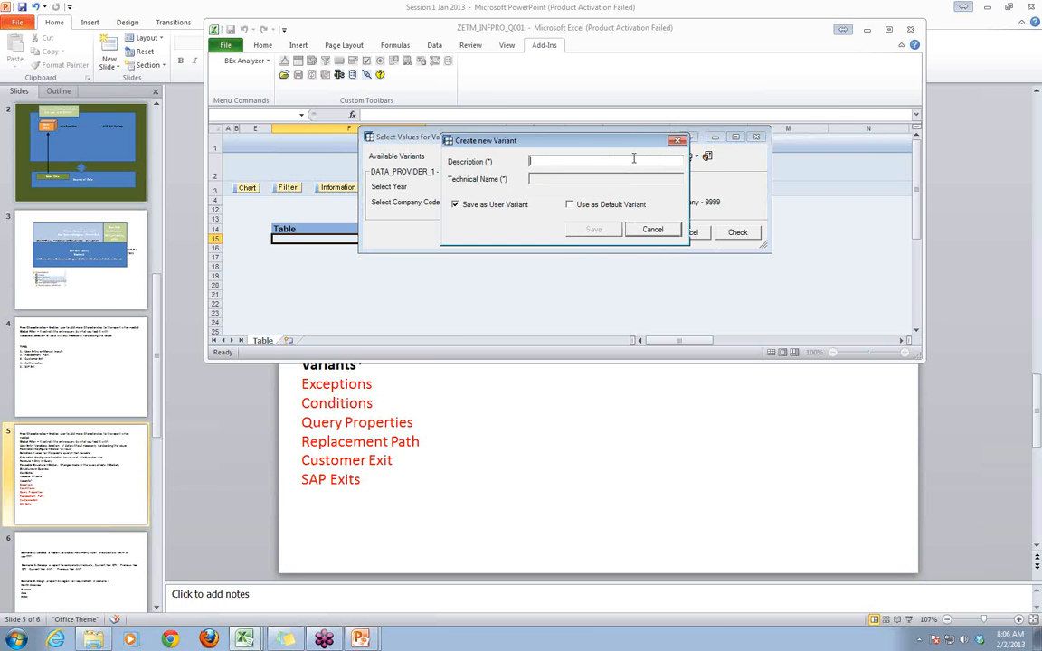
type("va2")
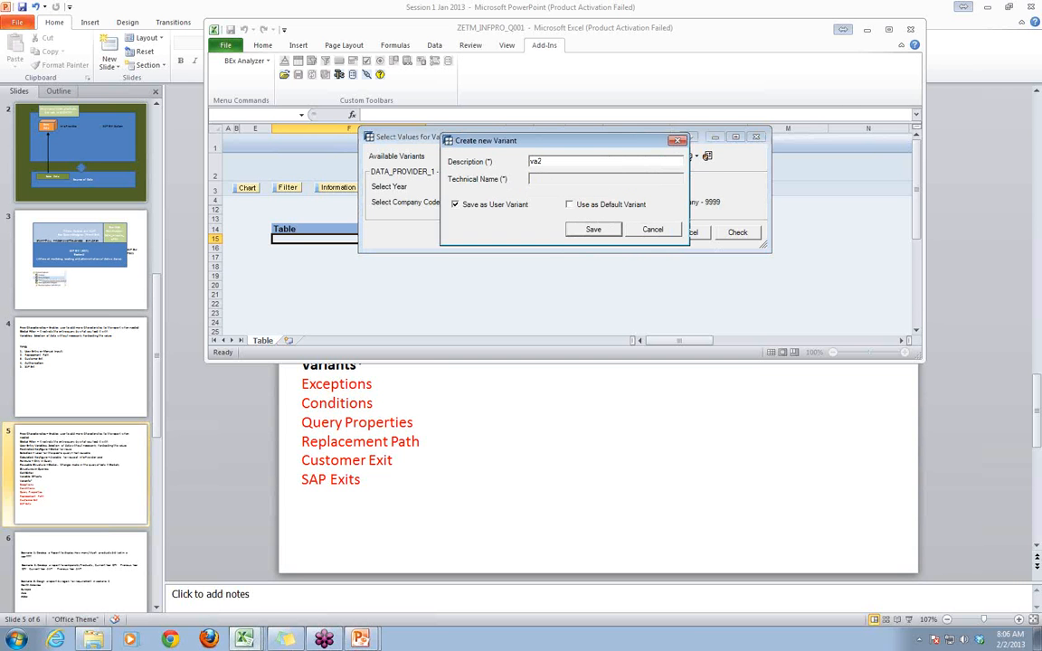
key("BackSpace")
type("r2")
left_click(594, 229)
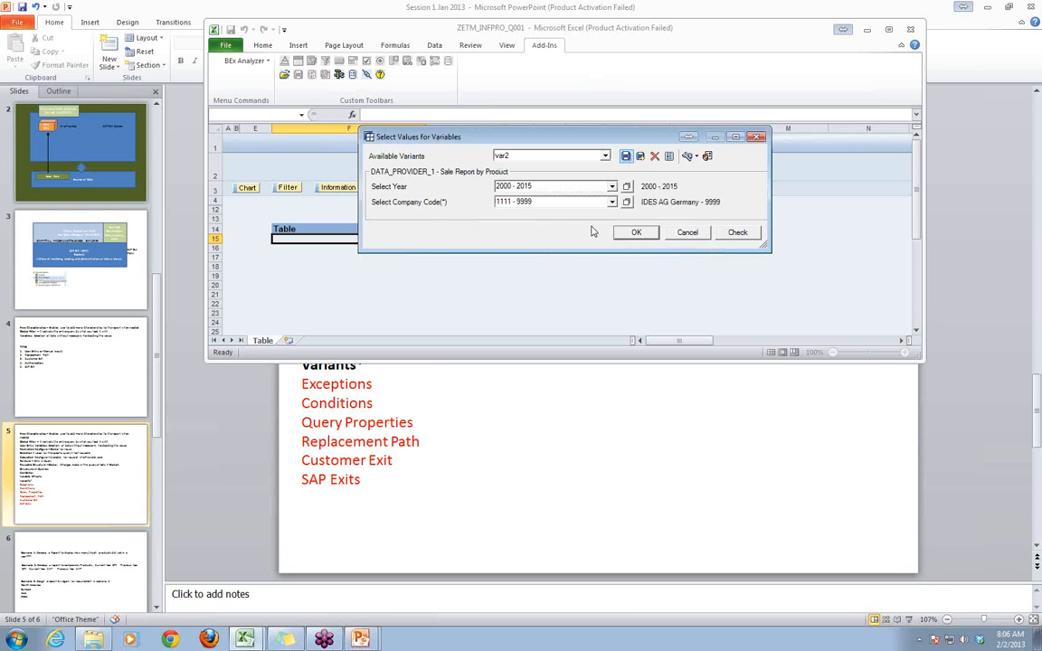
left_click(687, 234)
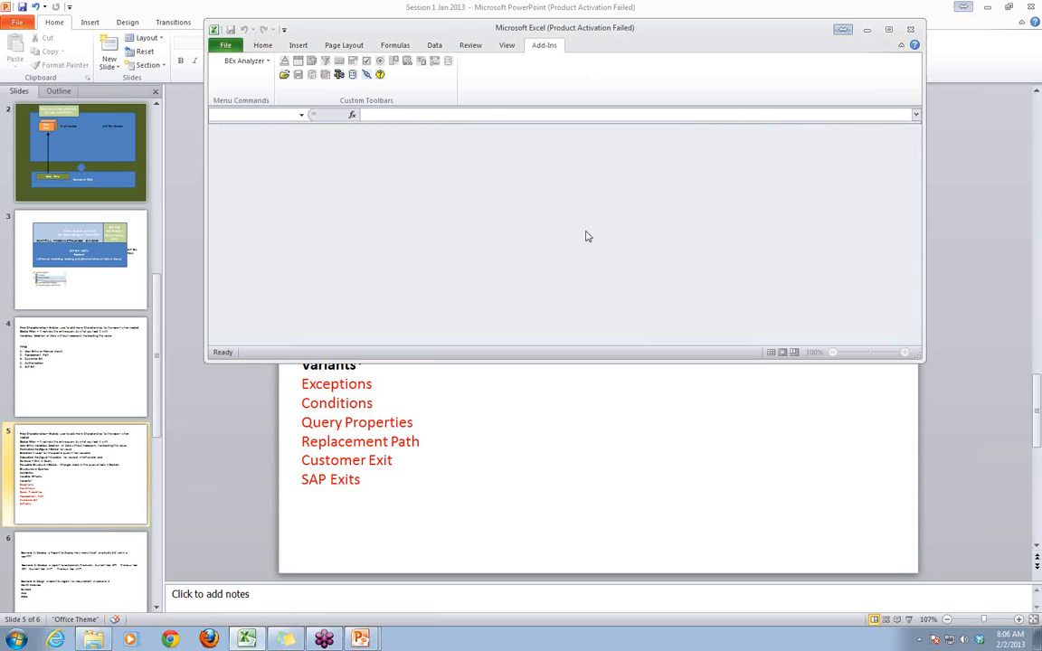
- Open the Sale Report by Product query again from the list of previously used queries
left_click(285, 74)
left_click(316, 88)
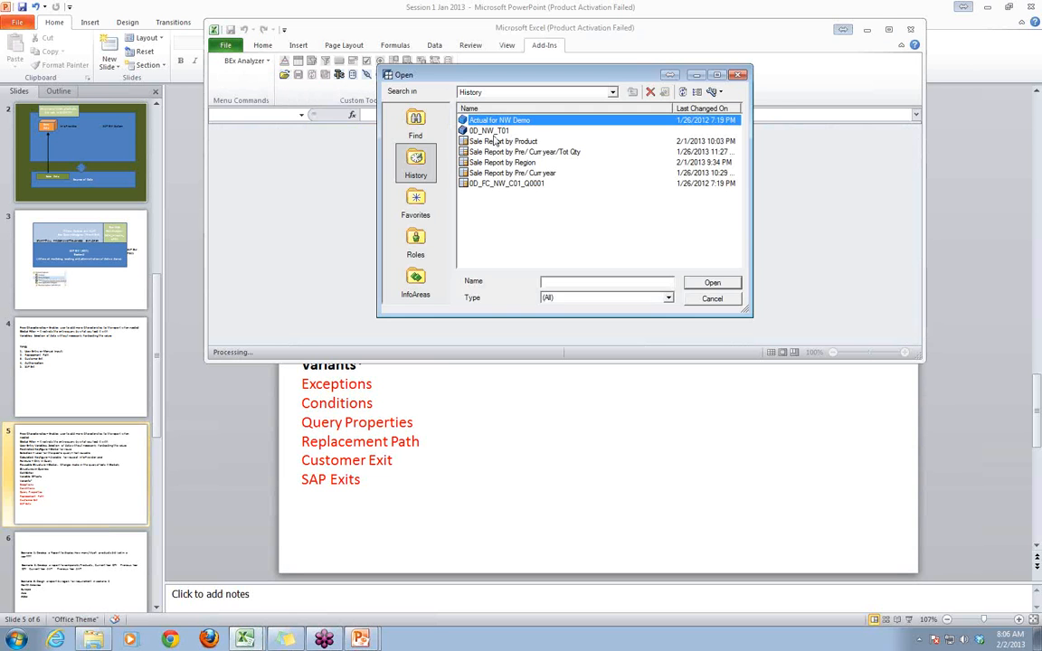
left_click(496, 142)
double_click(495, 142)
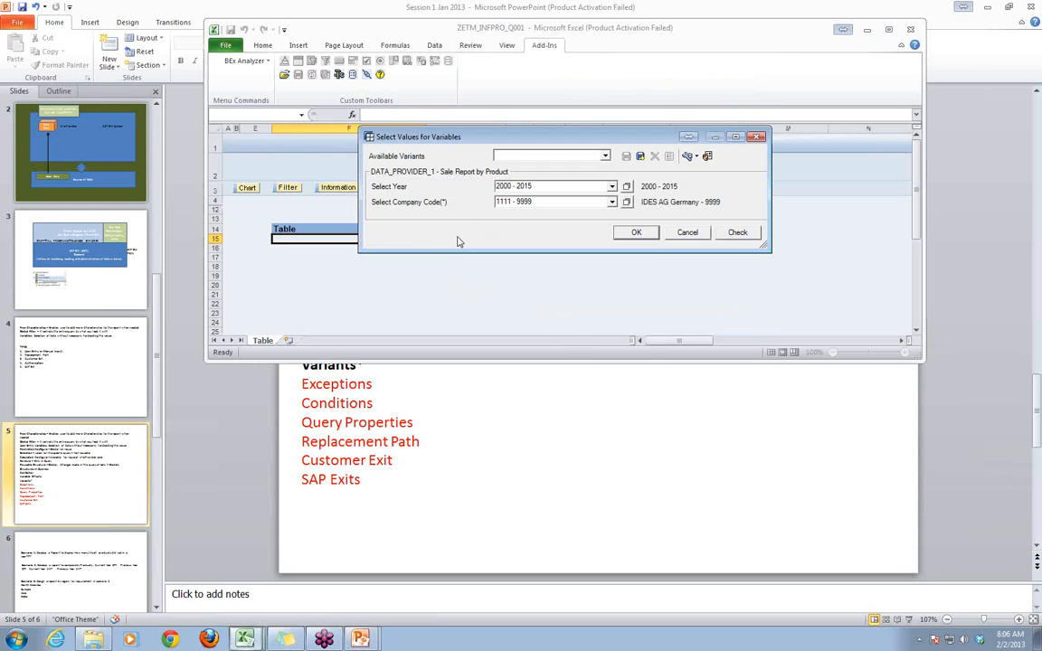
- Load variant Var1, switch the selection to variant var2, and run the query with the report window maximized
left_click(605, 157)
left_click(596, 171)
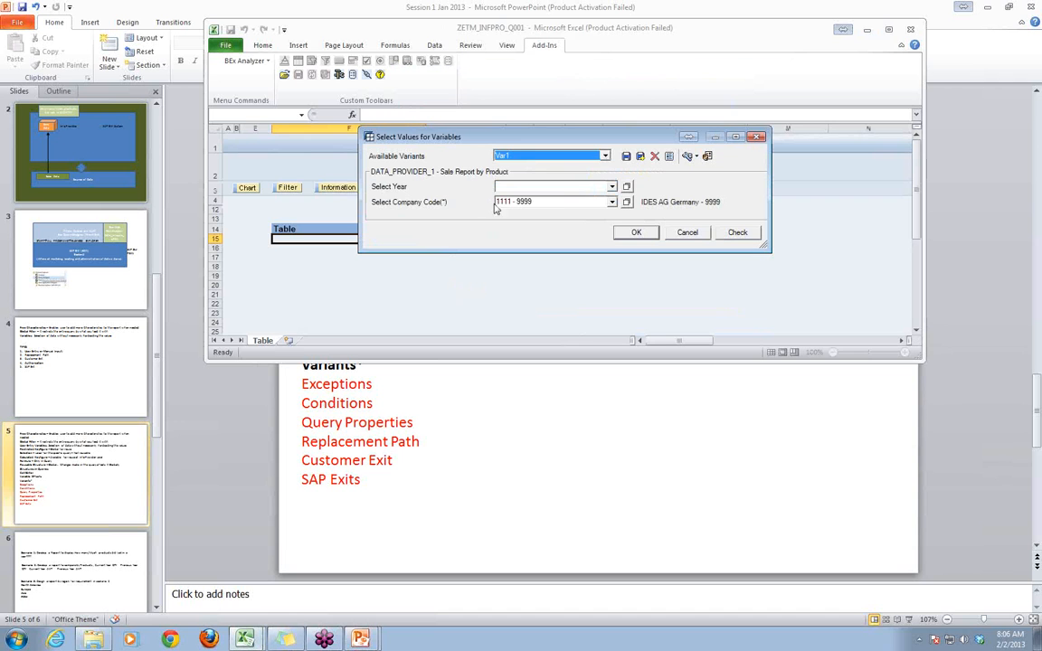
left_click(604, 156)
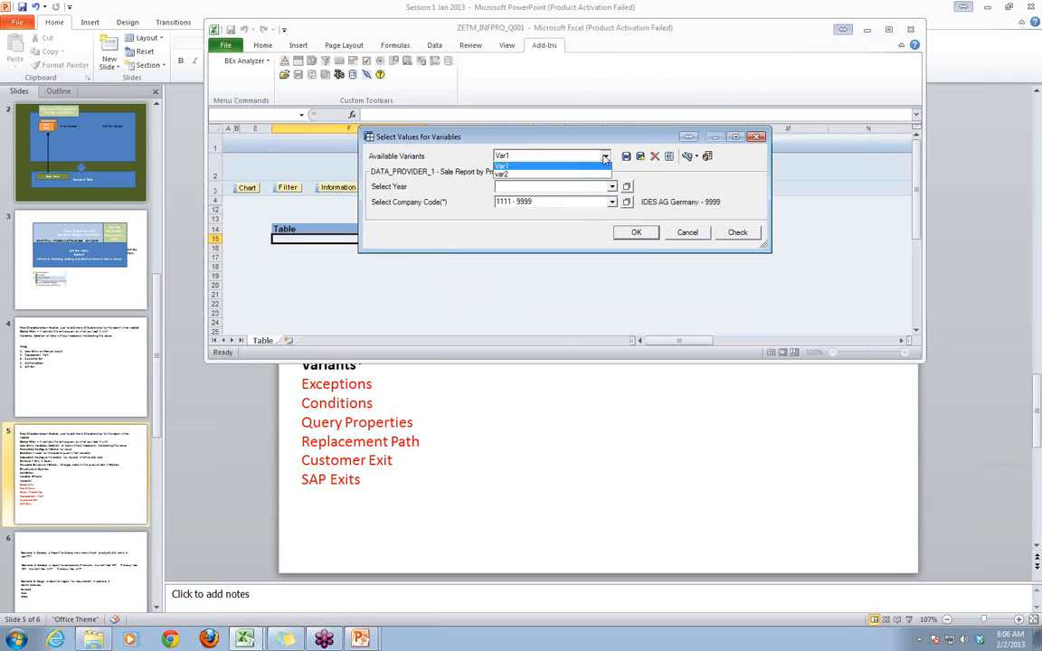
left_click(586, 172)
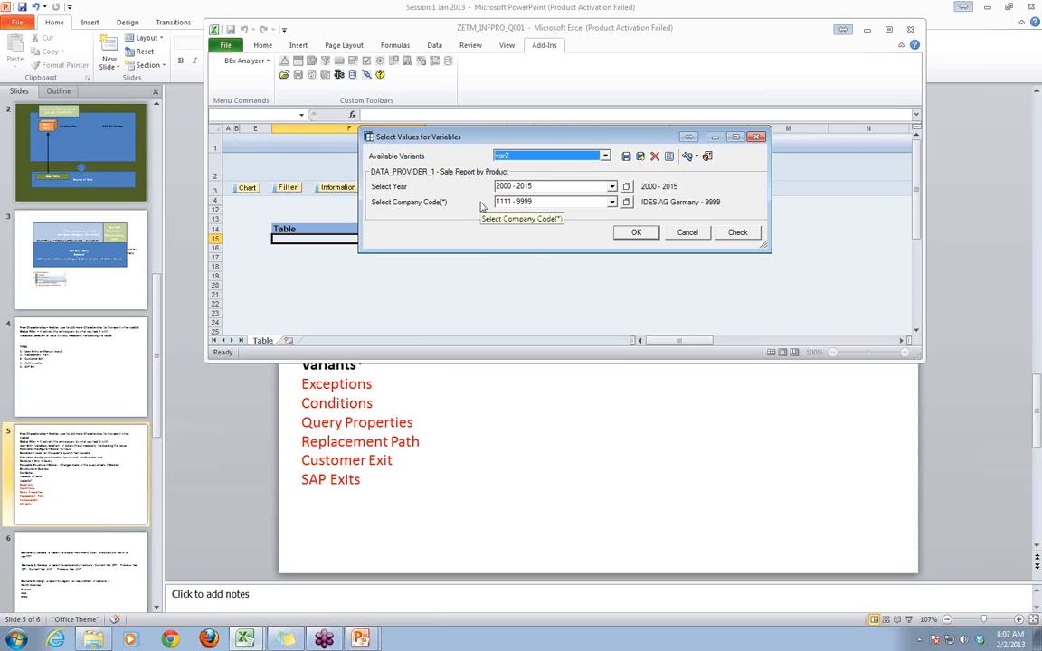
left_click(632, 233)
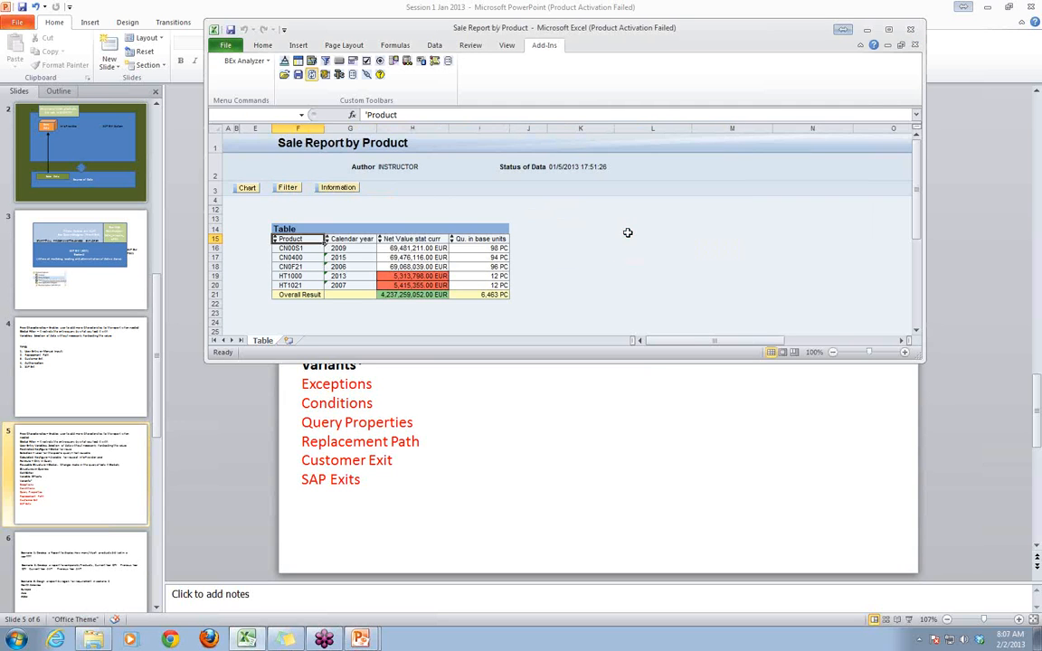
double_click(697, 34)
left_click(417, 374)
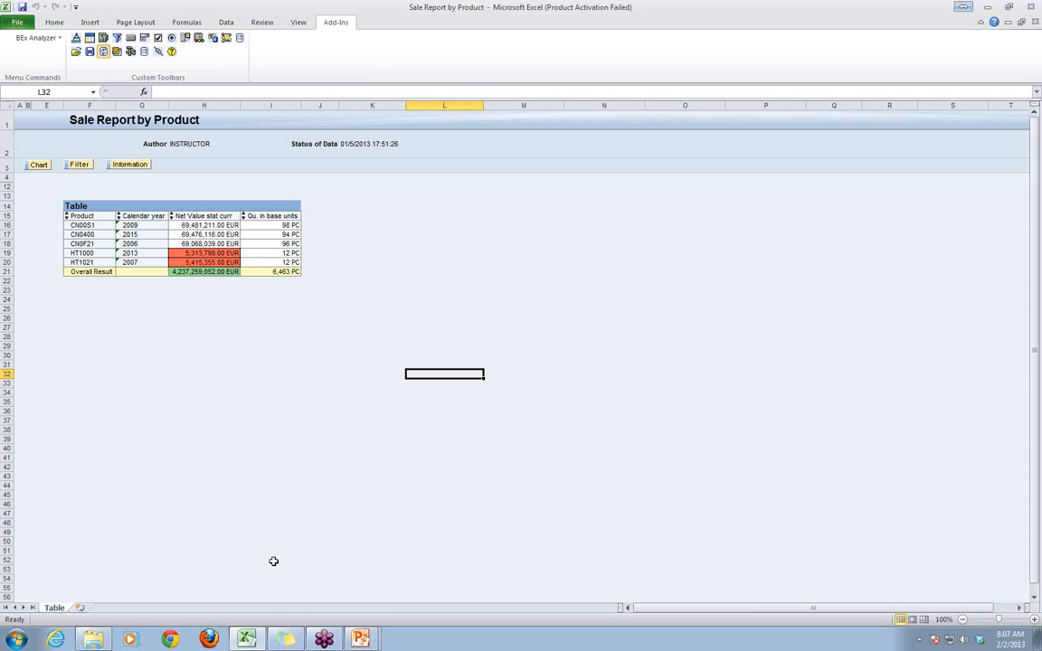
- Switch to the Session 1 Jan 2013 PowerPoint presentation, review the Exceptions and Conditions topics, and return to the report in Excel
left_click(348, 634)
left_click(343, 612)
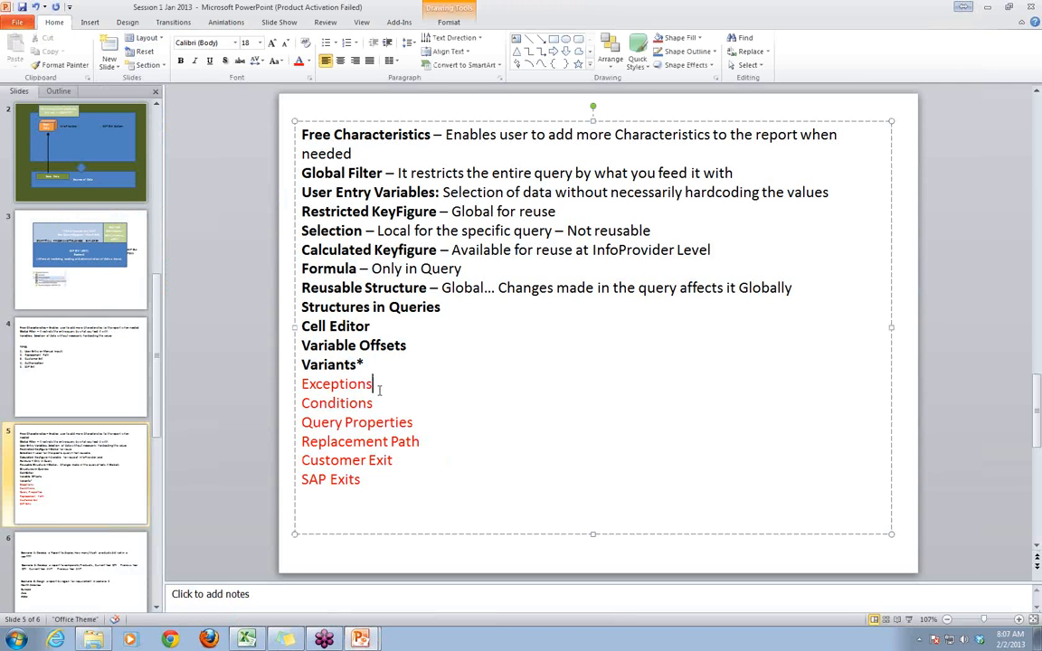
double_click(371, 385)
double_click(378, 402)
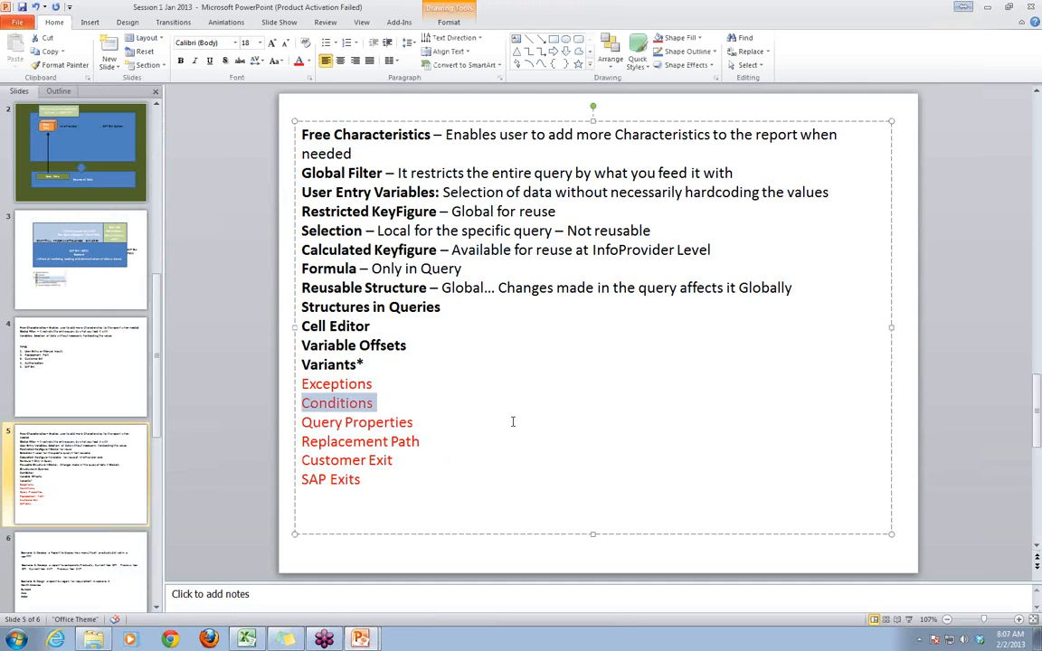
key("alt+Tab")
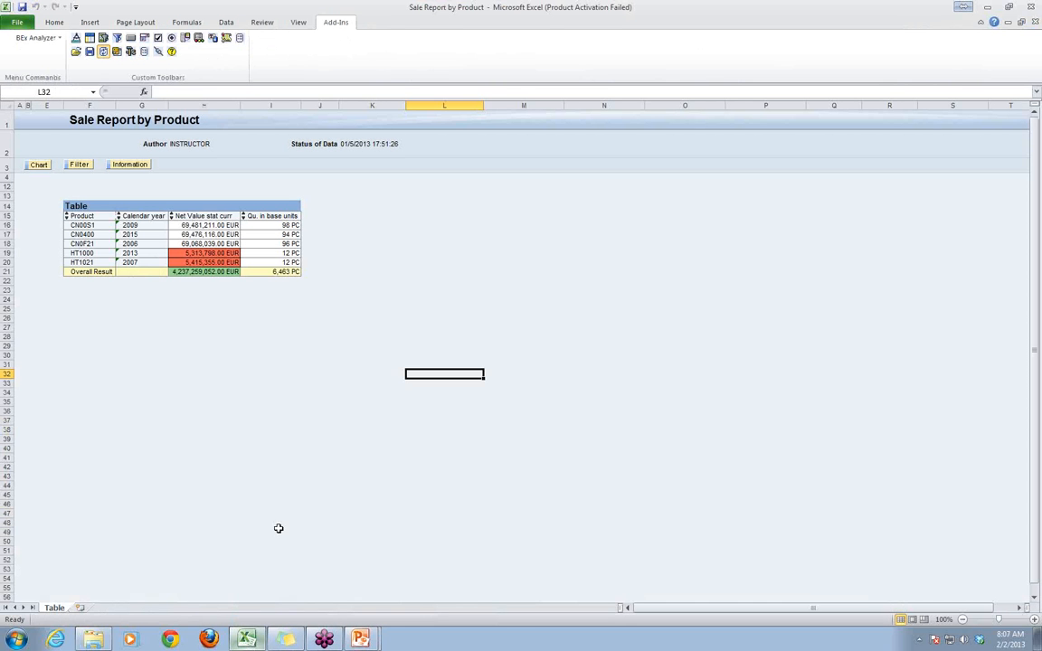
- Insert a list of exceptions at cell M25, leave design mode, and deactivate the Top Bottom 2 exception
left_click(603, 292)
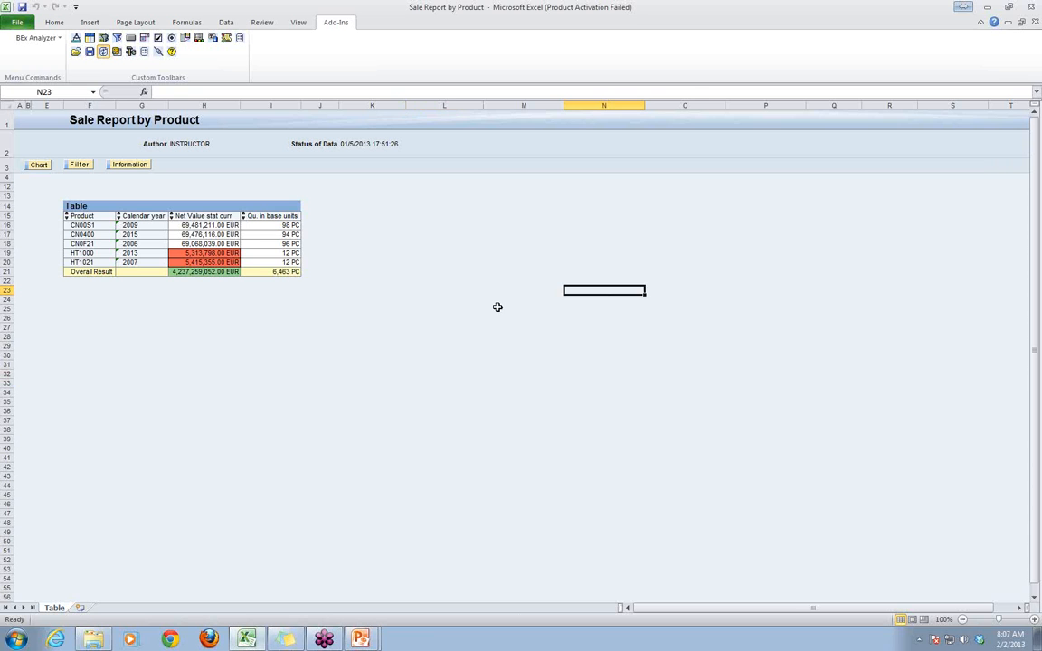
left_click(502, 307)
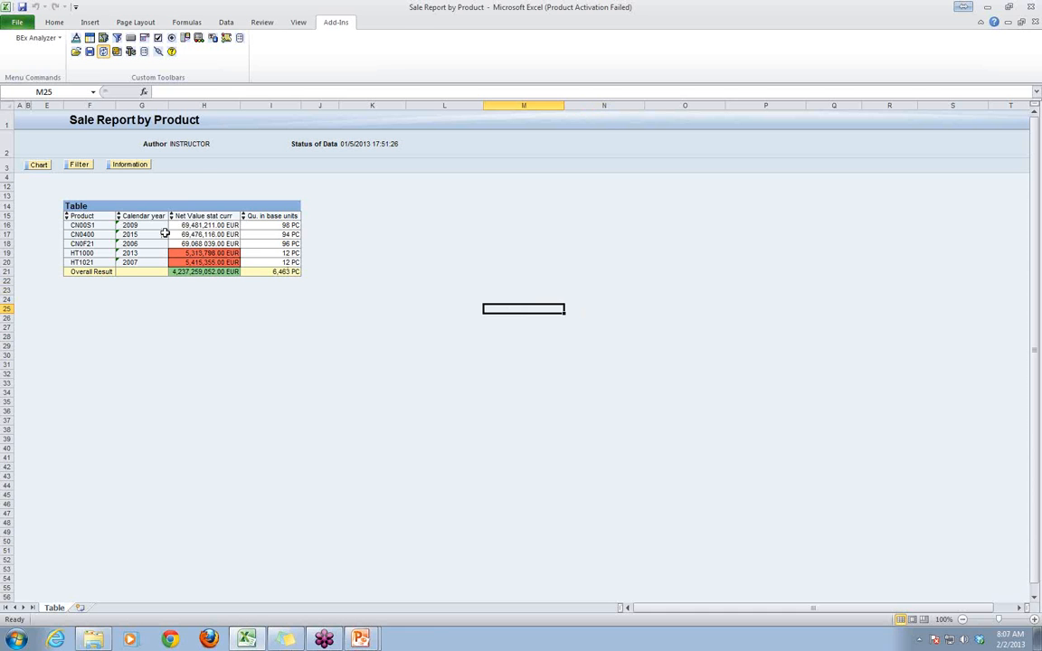
left_click(184, 39)
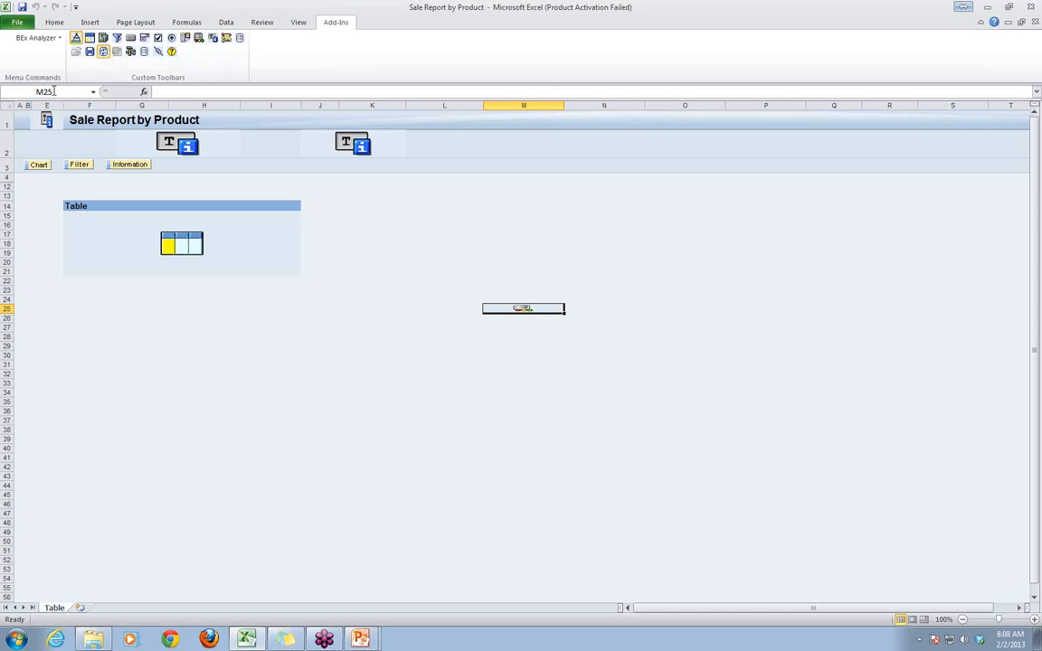
left_click(76, 38)
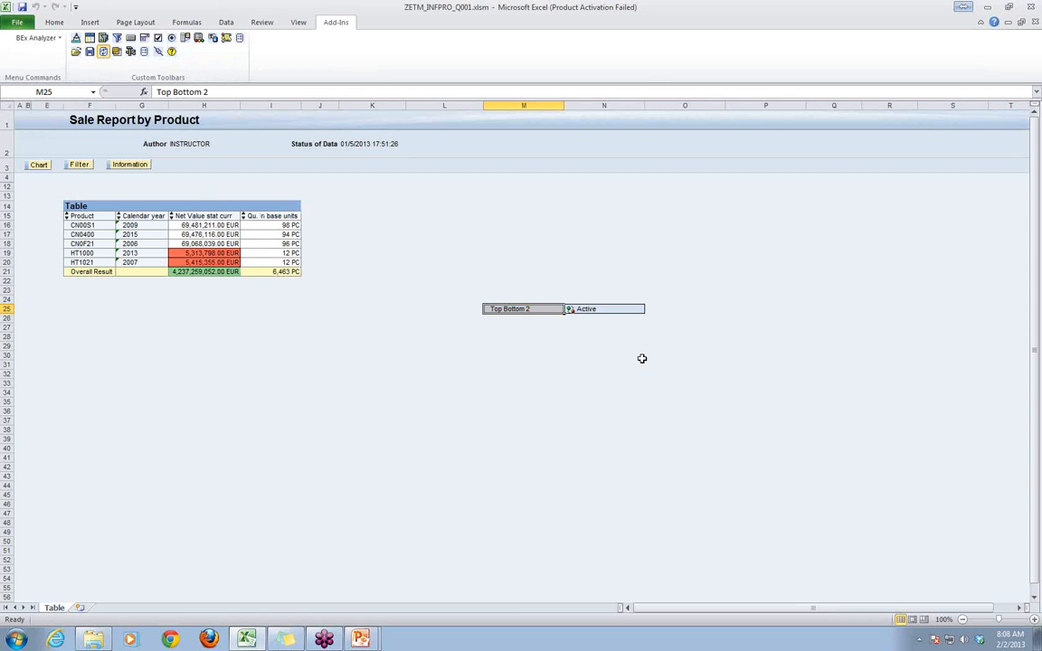
left_click(570, 310)
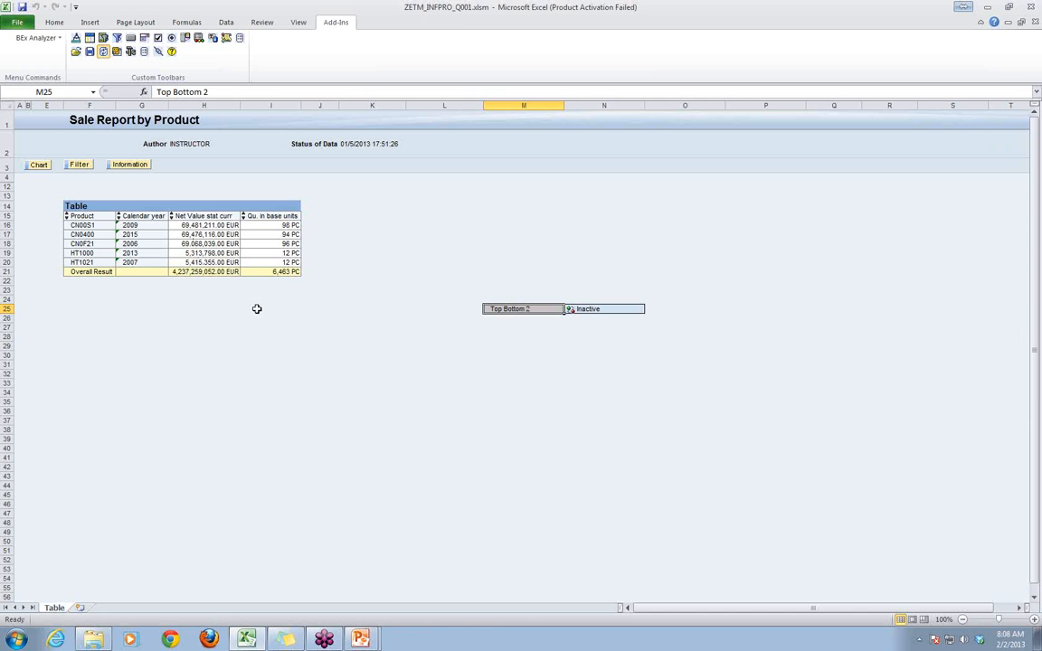
- Enter the text "If the" in cell M32 below the exceptions list
left_click(505, 374)
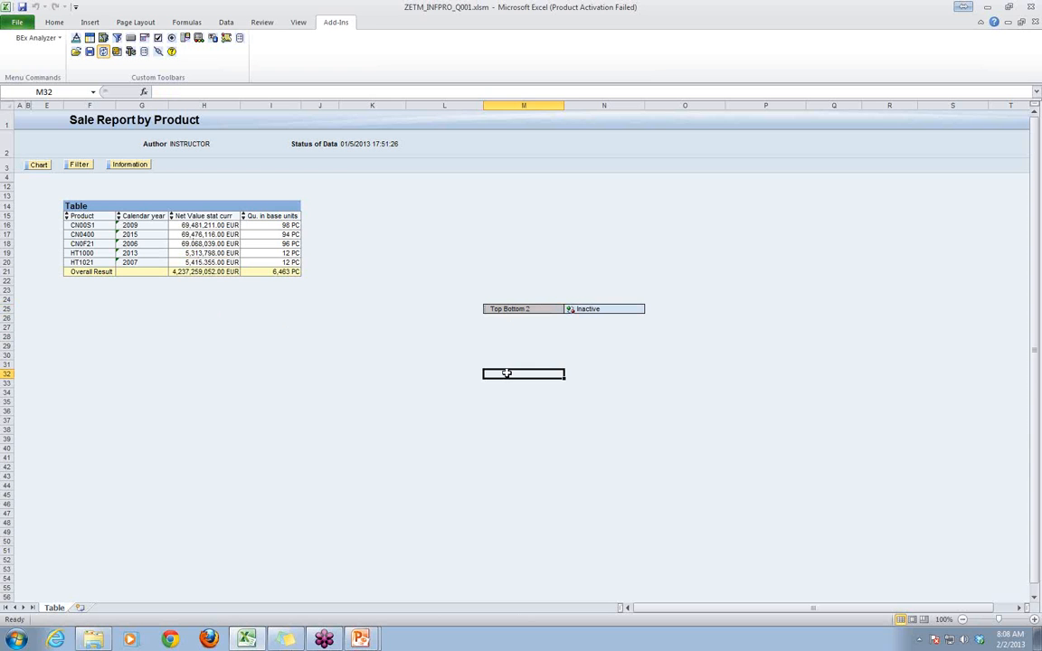
type("If the")
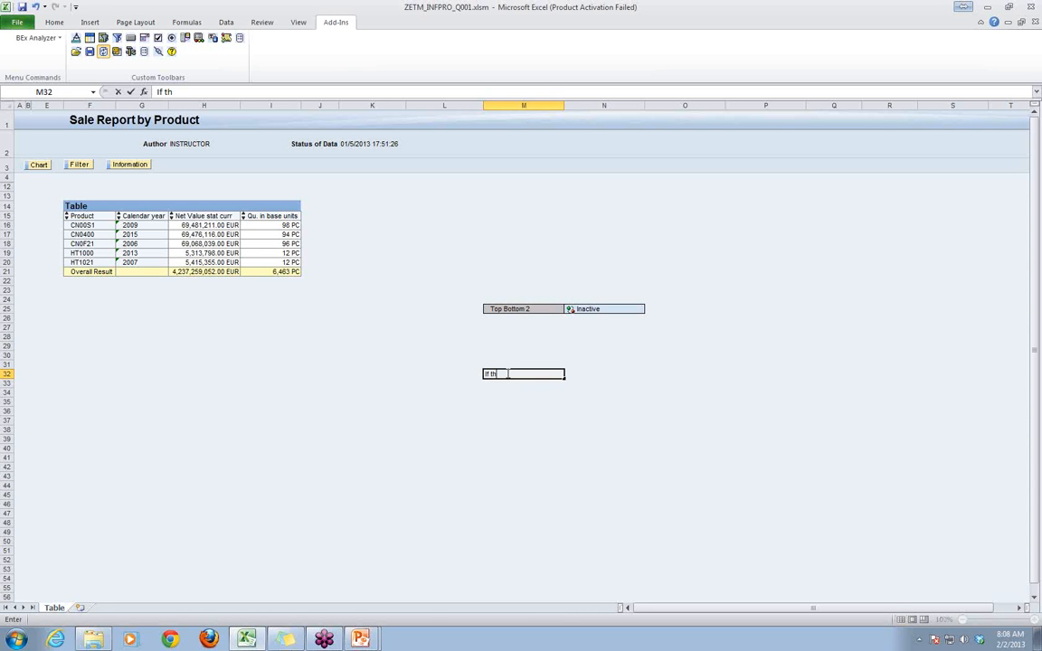
- Open a blank Notepad window and place it beside the report table
left_click(22, 640)
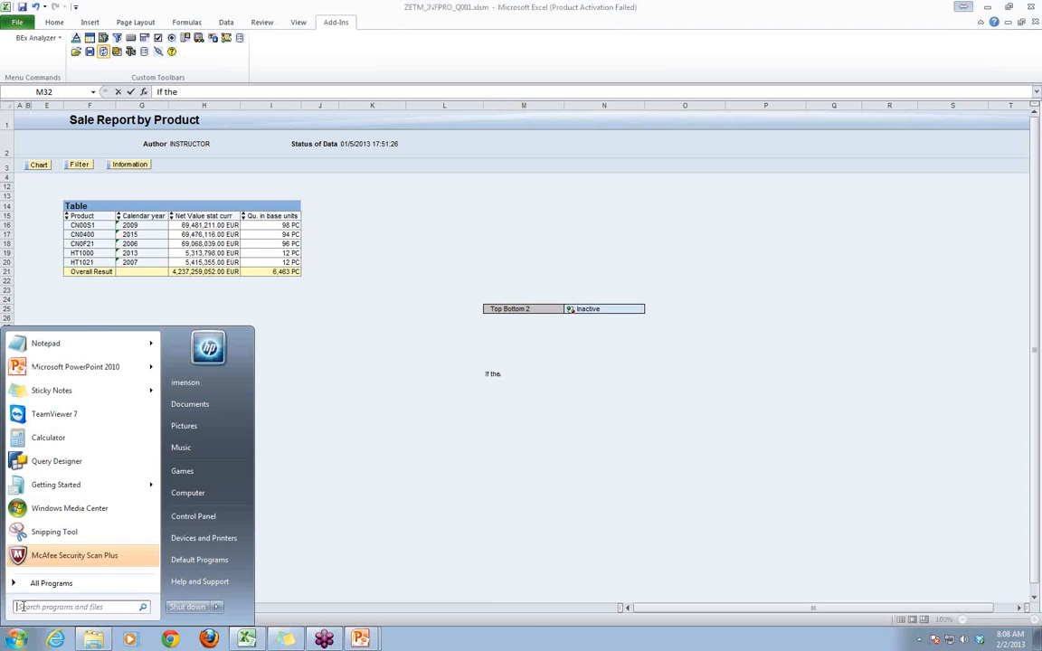
left_click(51, 344)
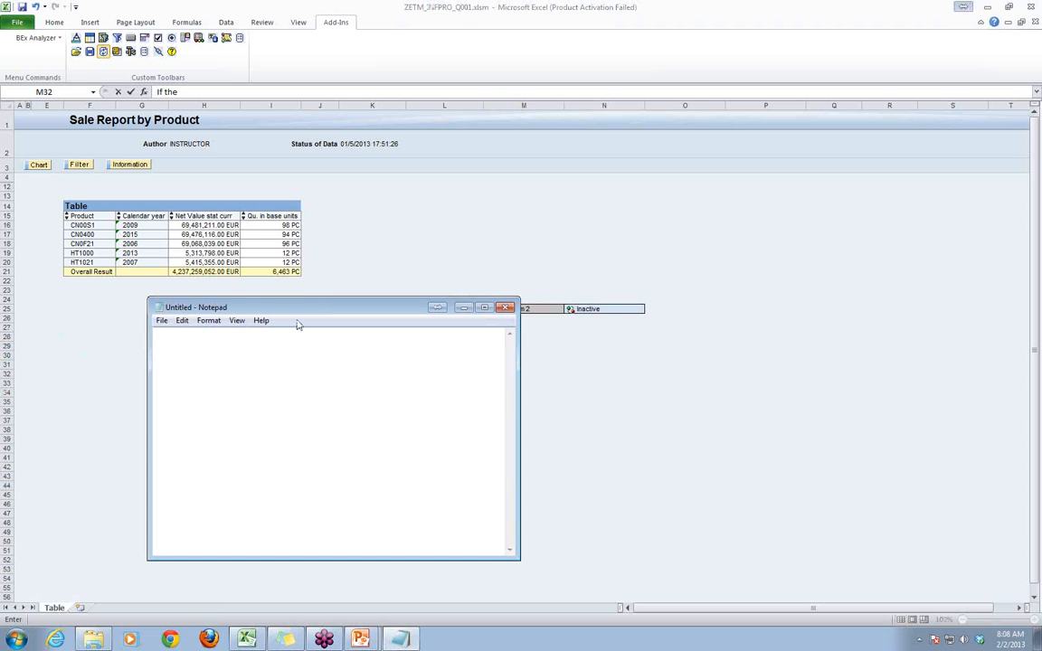
left_click_drag(330, 311, 550, 104)
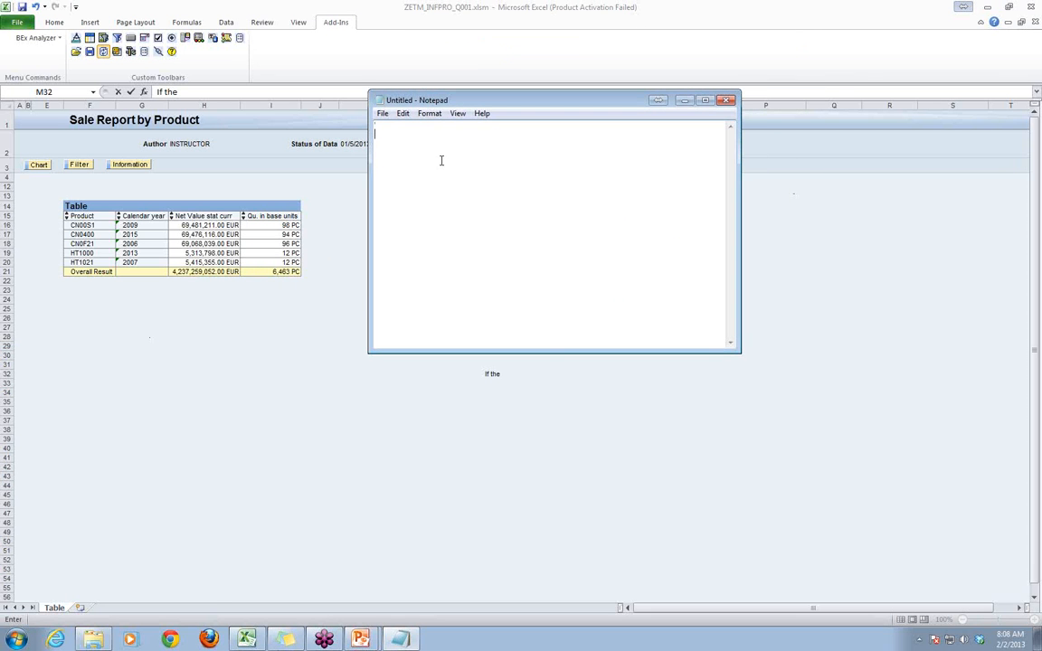
- Write the line "color the values when the is = <" in the Notepad note
type("color a numer")
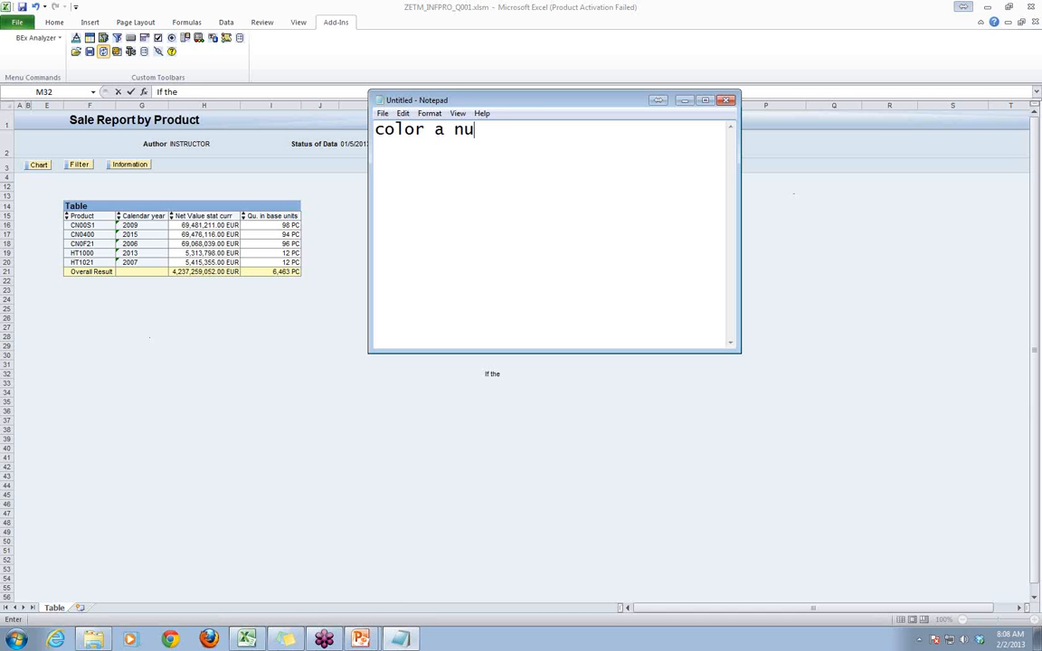
key("BackSpace")
key("BackSpace")
key("BackSpace")
key("BackSpace")
key("BackSpace")
key("BackSpace")
type("the v")
key("BackSpace")
type("values when")
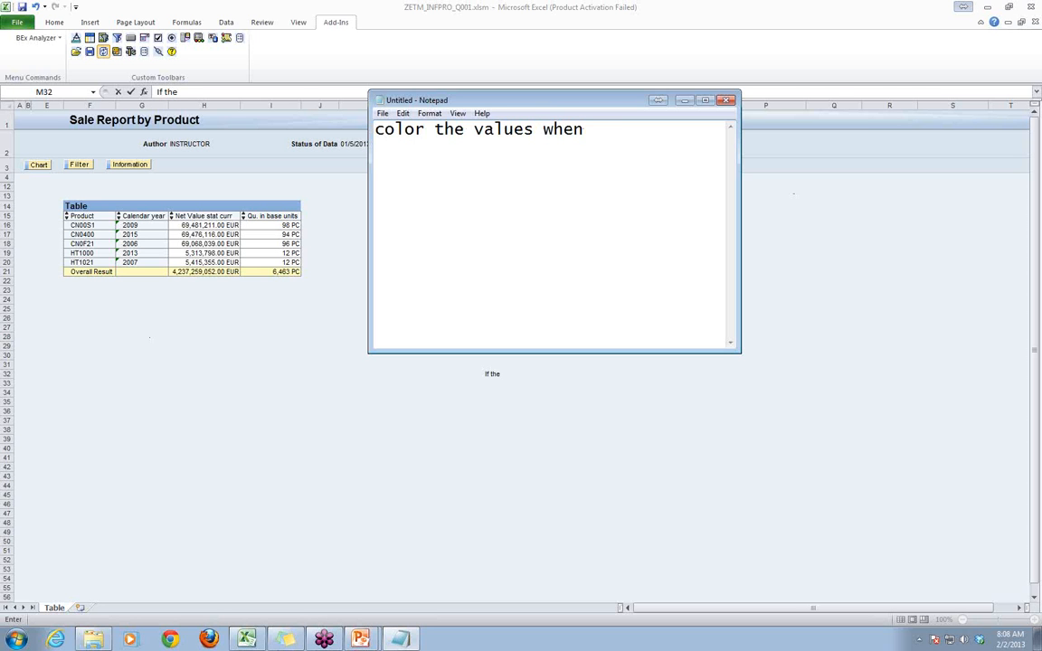
type(" the is = <")
- Return to the Excel report and examine the net values of products CN00S1, CN0400, HT1000 and HT1021
key("alt+Tab")
left_click(203, 227)
left_click(199, 234)
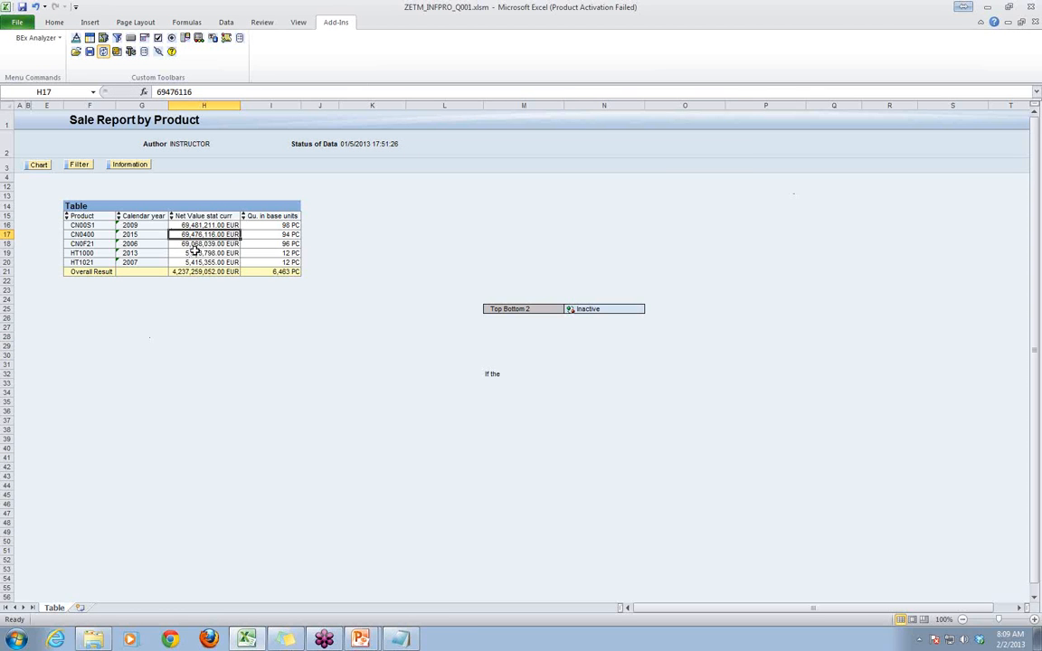
left_click(195, 253)
left_click(195, 263)
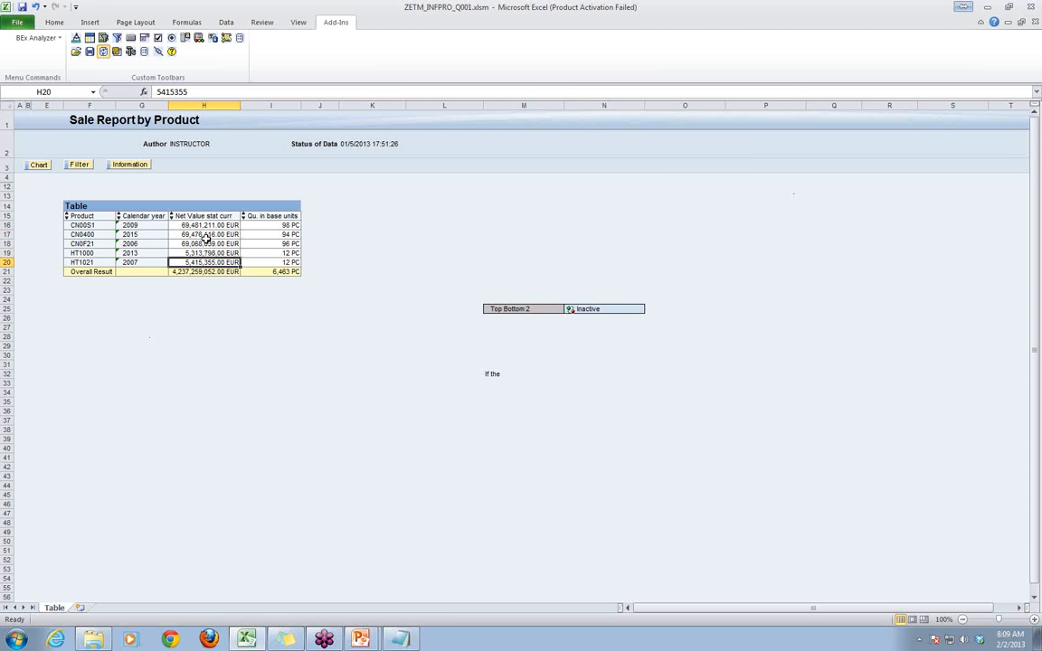
- Switch to Notepad and list the threshold values 20,000, 10,000 and 1,000 on separate lines below the sentence
left_click(396, 638)
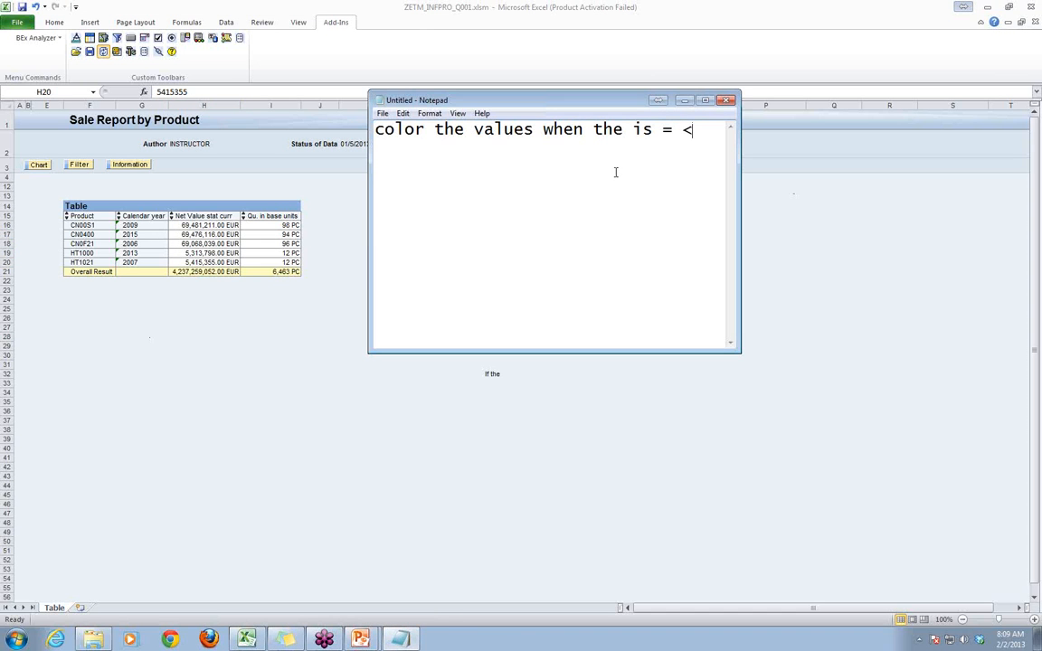
key("Return")
type("20,0000")
key("BackSpace")
key("Return")
type("10")
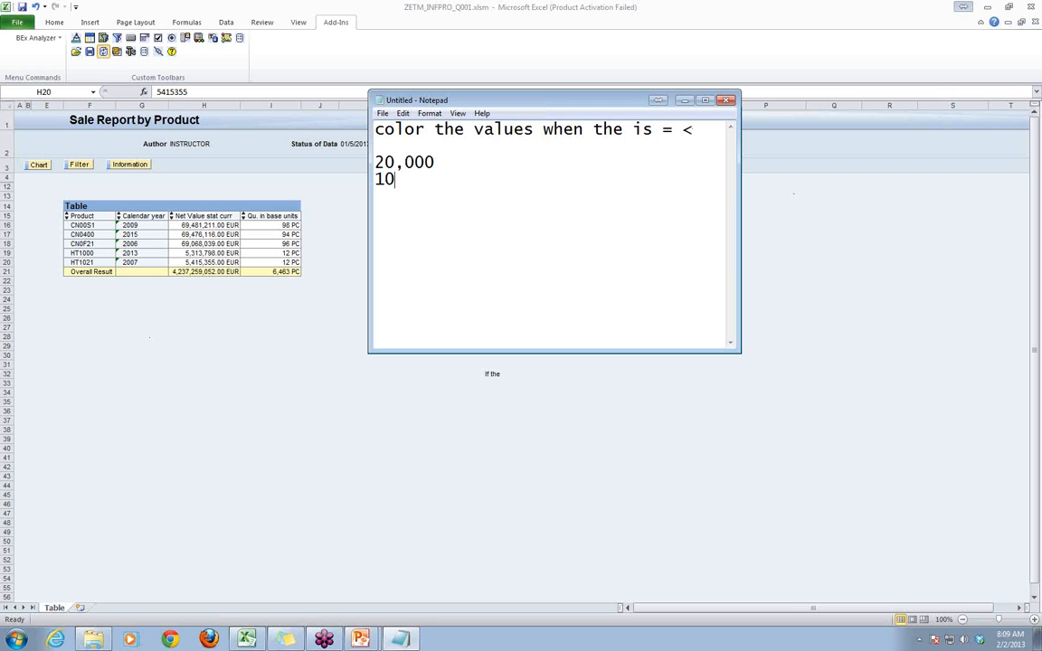
type(",000")
key("Return")
type("1000")
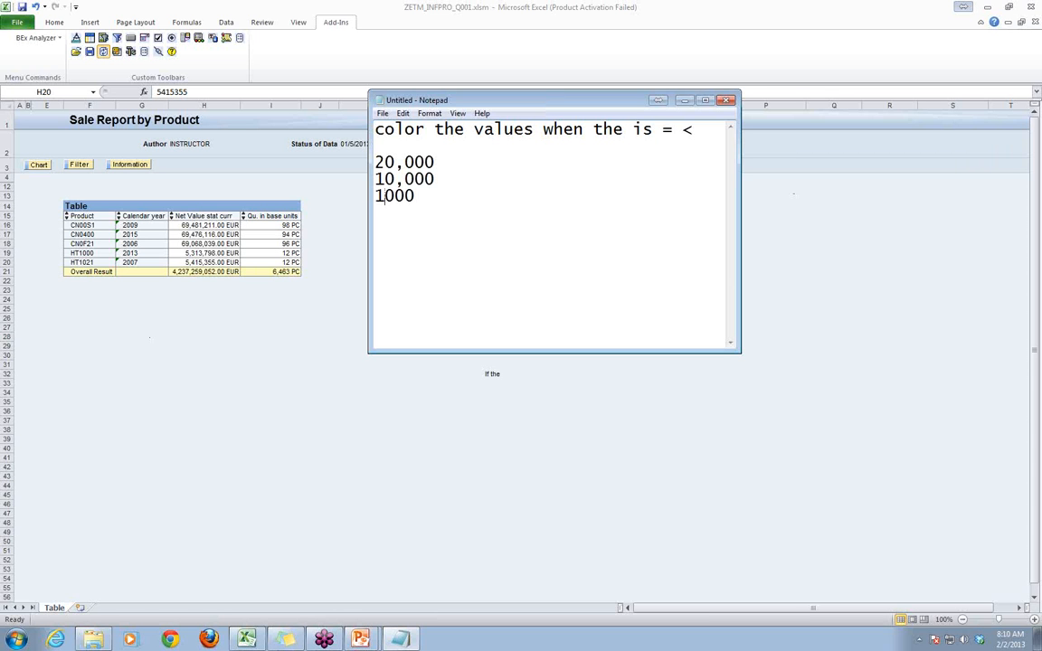
type(",")
- Append "+ = Green" to the 20,000 threshold line
left_click_drag(396, 163, 342, 148)
left_click(460, 160)
type("+ = Green")
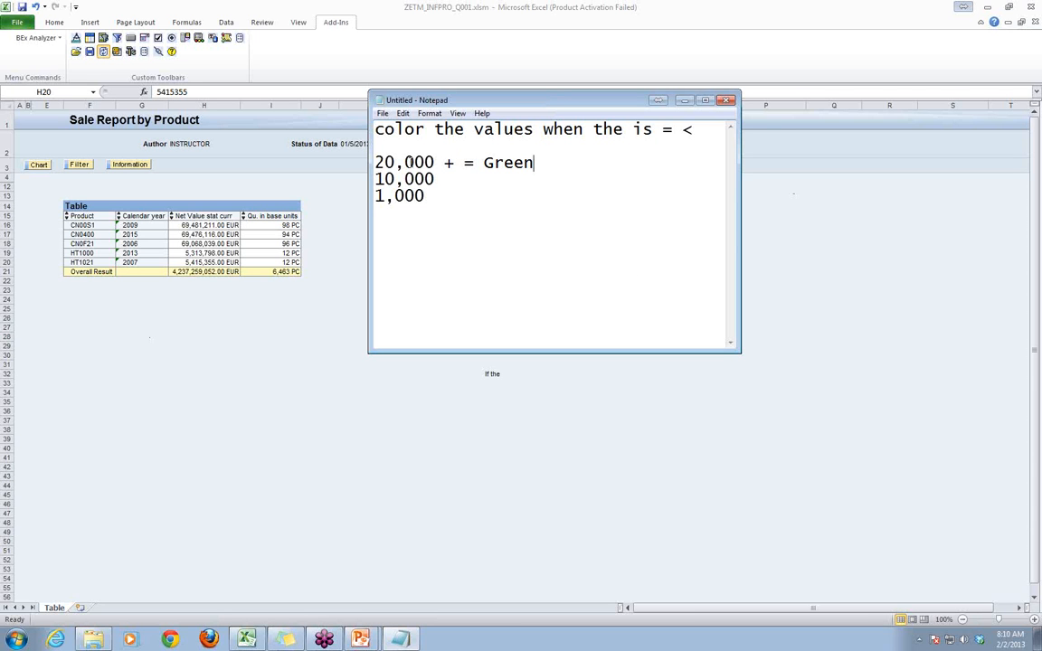
- Add the line "Exceptions - Colors to identify threasholds" above the first sentence of the note
left_click(376, 129)
key("Return")
key("Return")
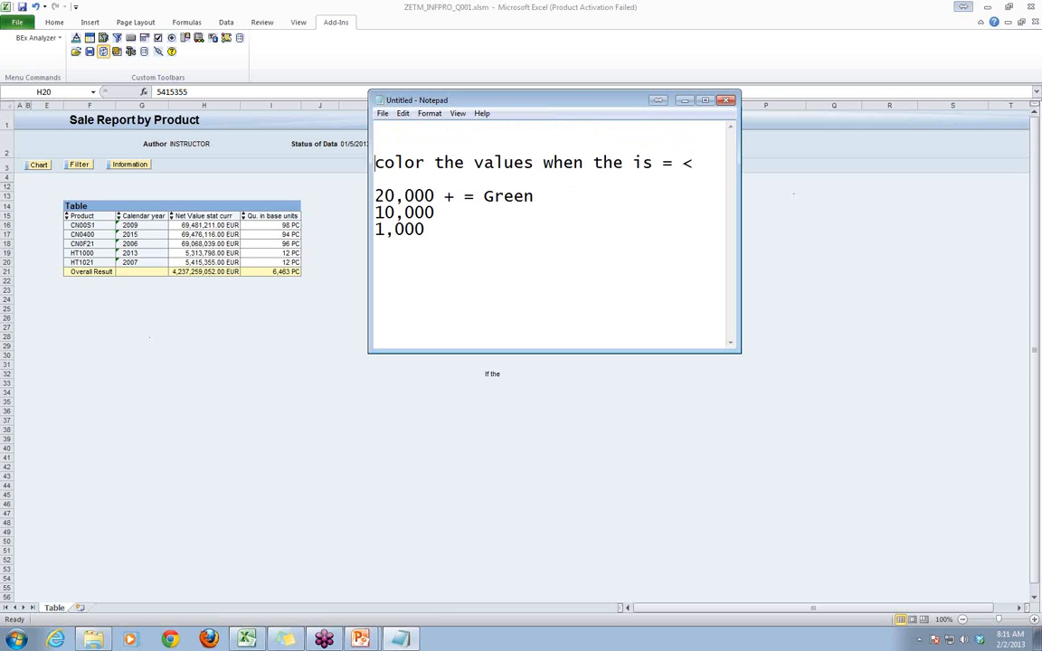
key("Up")
type("Exceptions - ")
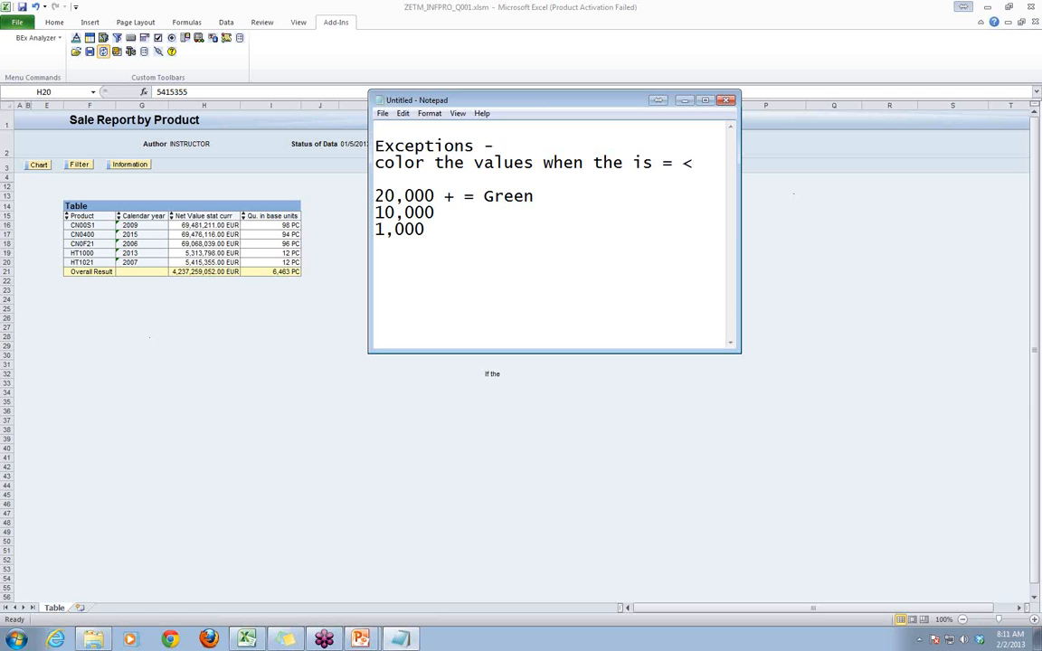
type("Colors to identi")
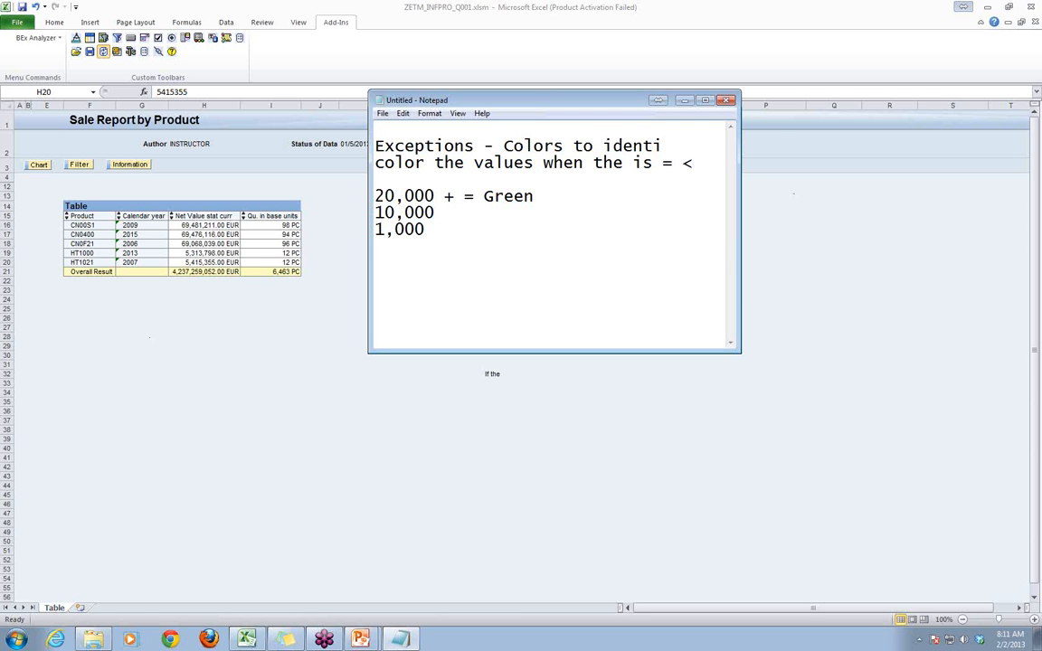
type("fy threash")
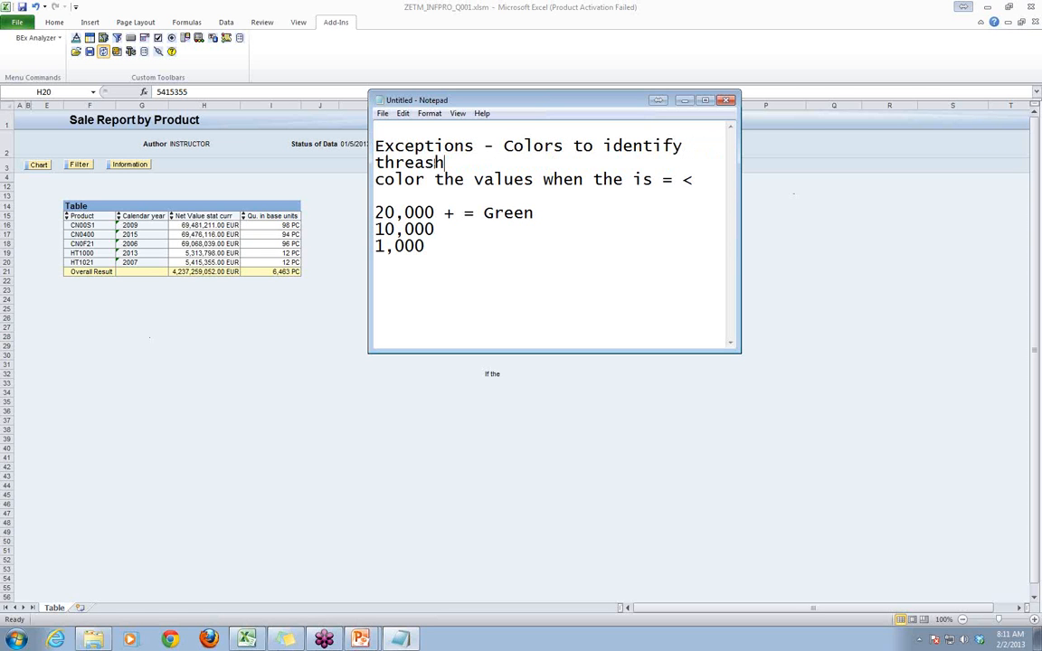
type("holds")
left_click(454, 163)
key("BackSpace")
- Copy the line "Exceptions - Colors to identify threasholds", switch to the "Session 1 Jan 2013" PowerPoint presentation and insert a new slide after slide 5
left_click_drag(375, 145, 489, 164)
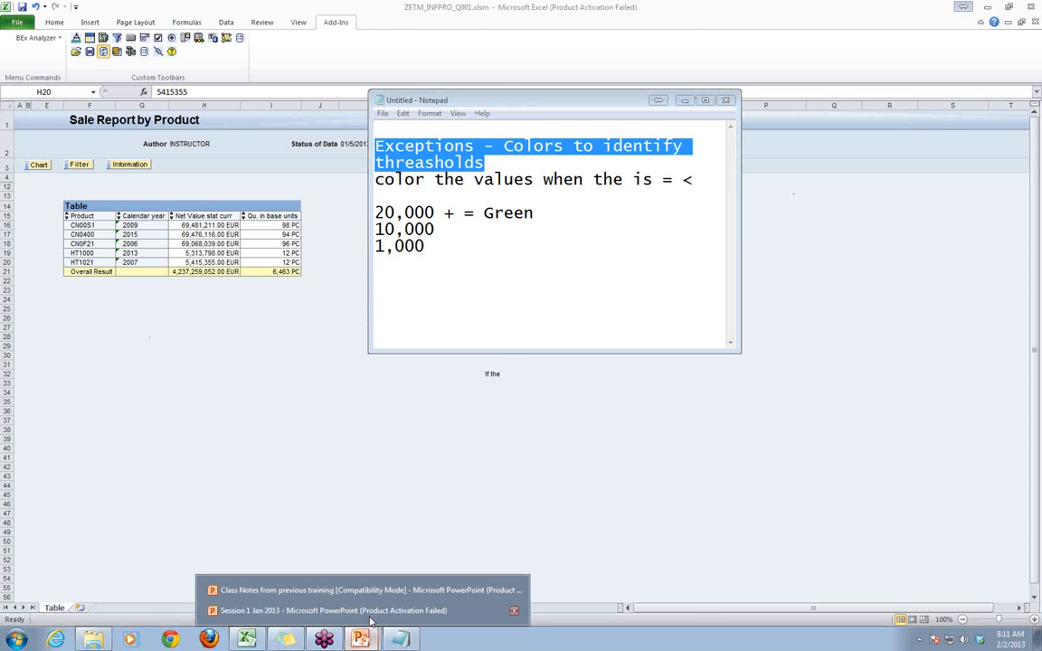
left_click(370, 617)
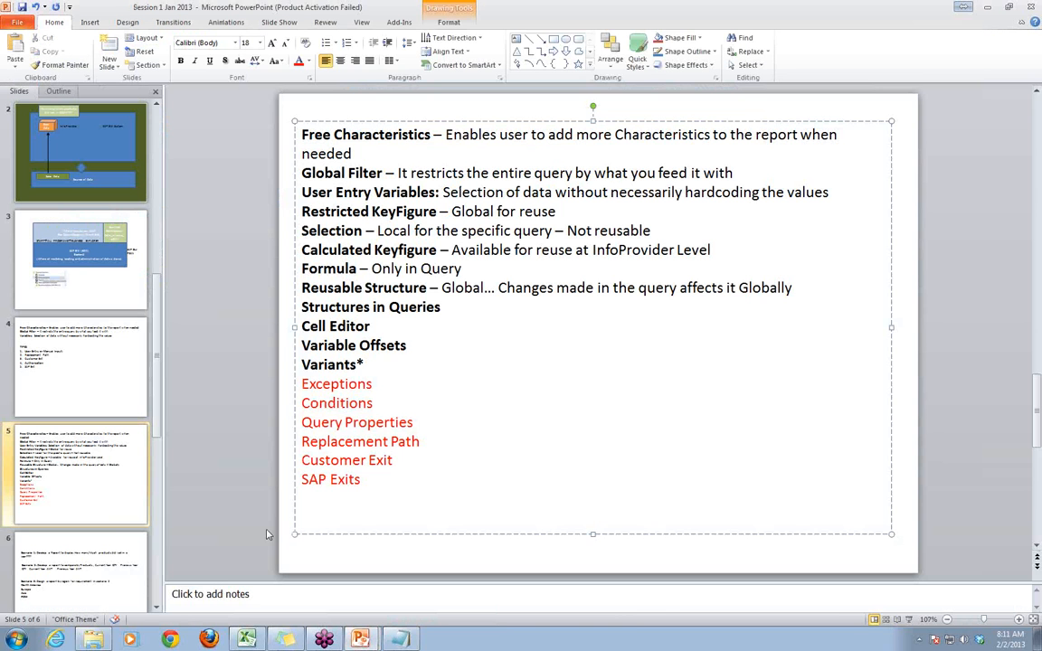
left_click(86, 565)
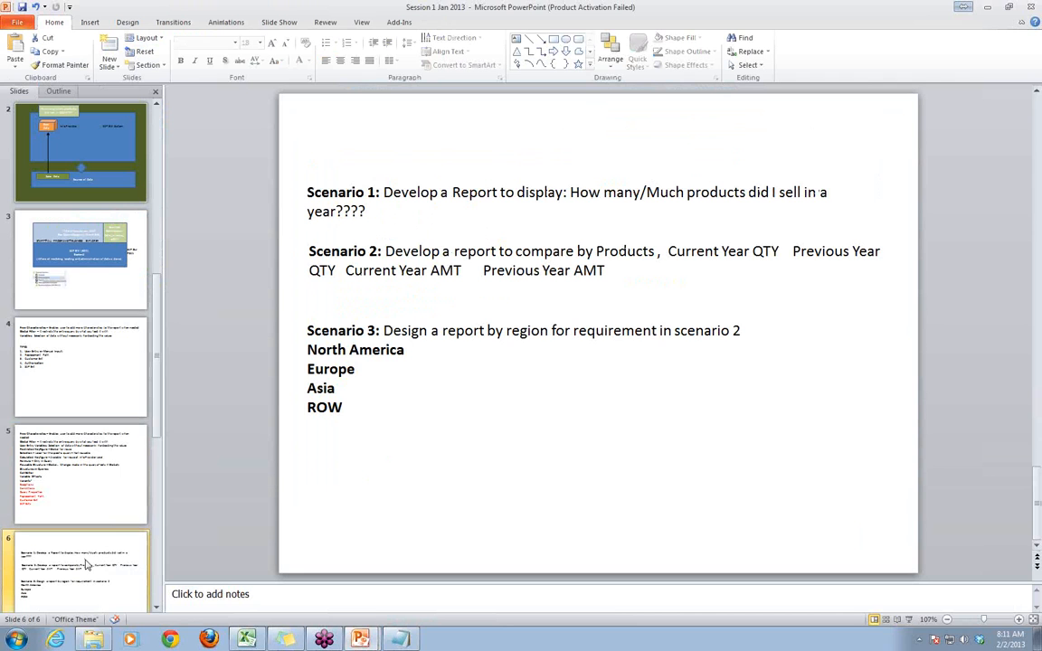
left_click(77, 484)
right_click(84, 530)
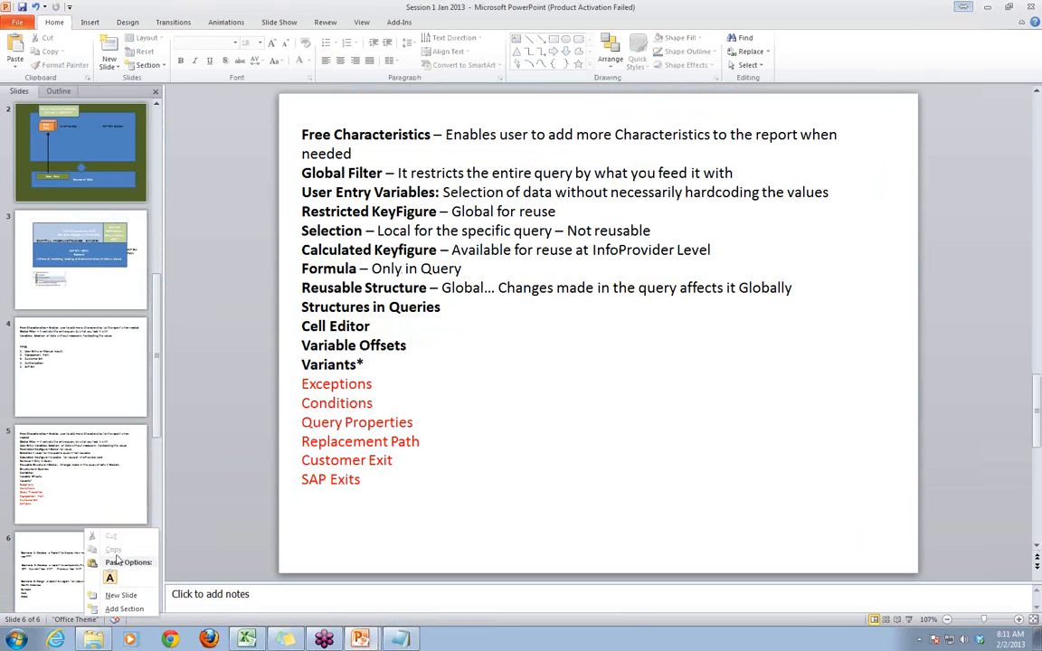
left_click(121, 595)
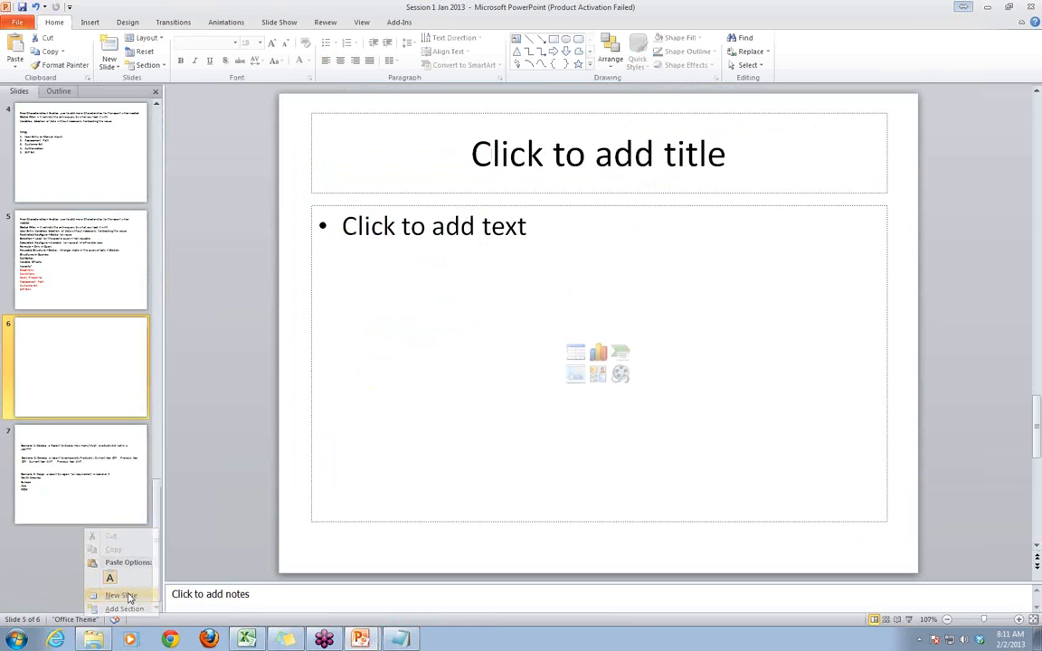
- Replace the new slide's empty title and text placeholders with the copied exceptions line, placed near the slide's upper-left corner
left_click(534, 204)
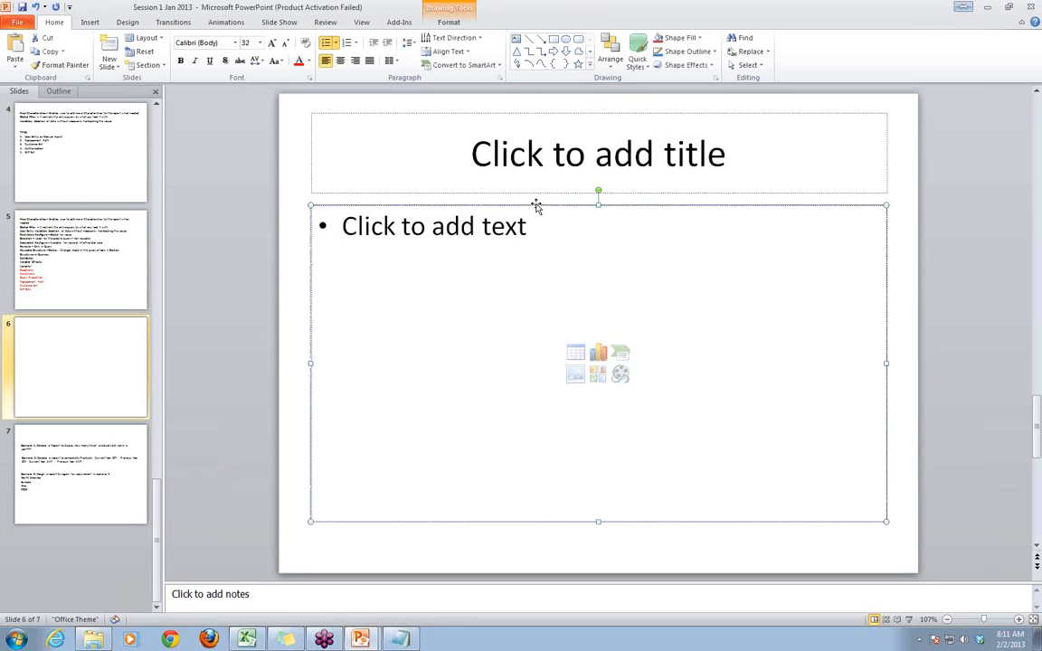
key("Delete")
left_click(543, 114)
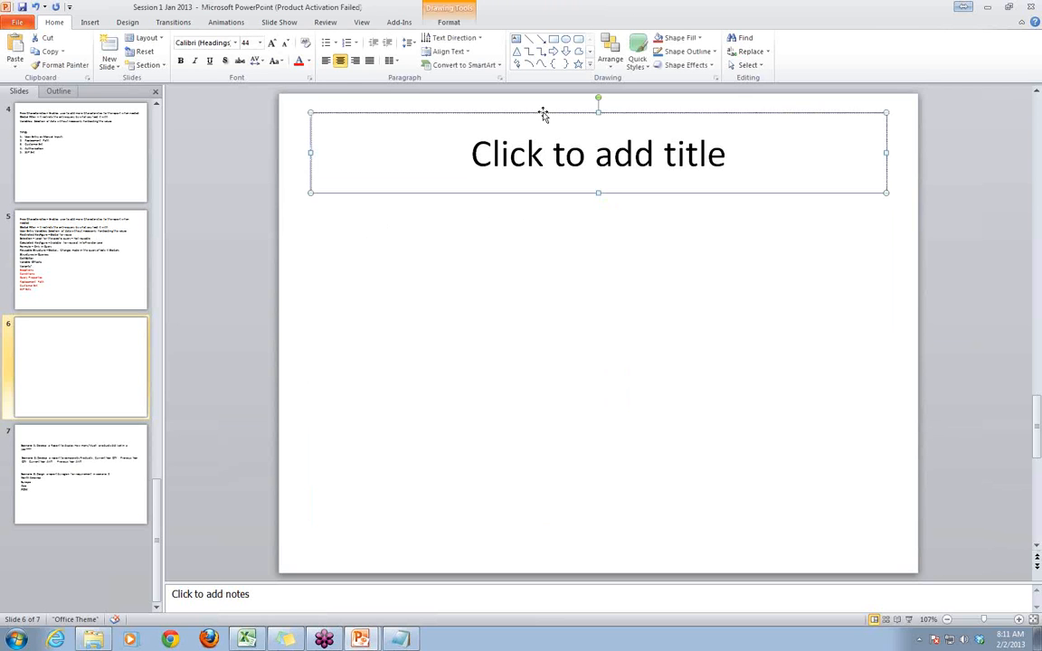
key("Delete")
type("Exceptions - Colors to identify thresholds")
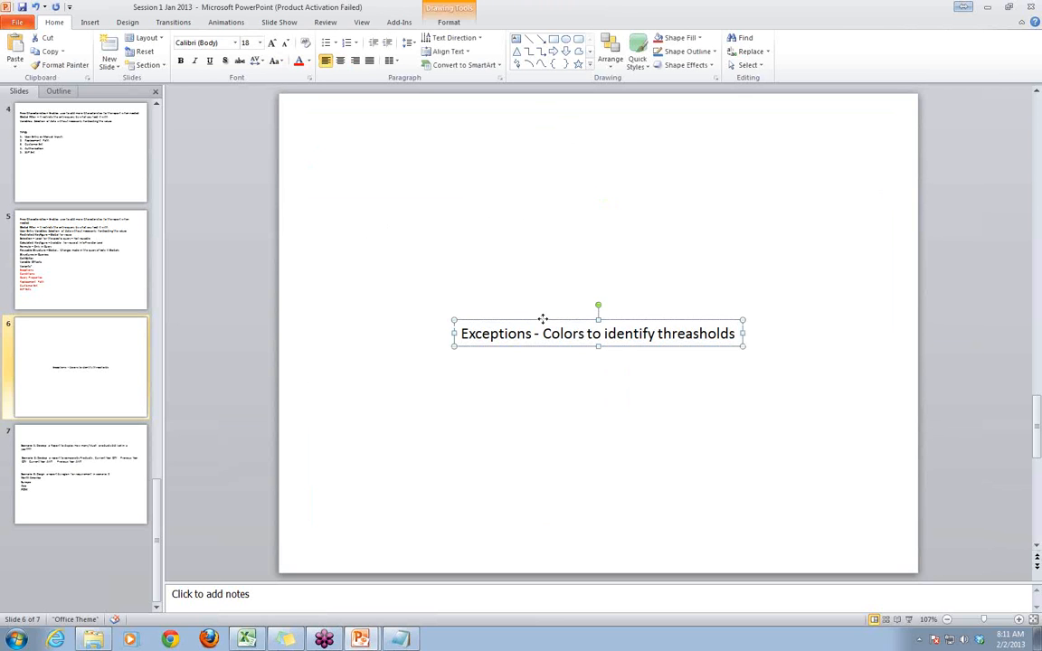
left_click_drag(543, 322, 402, 132)
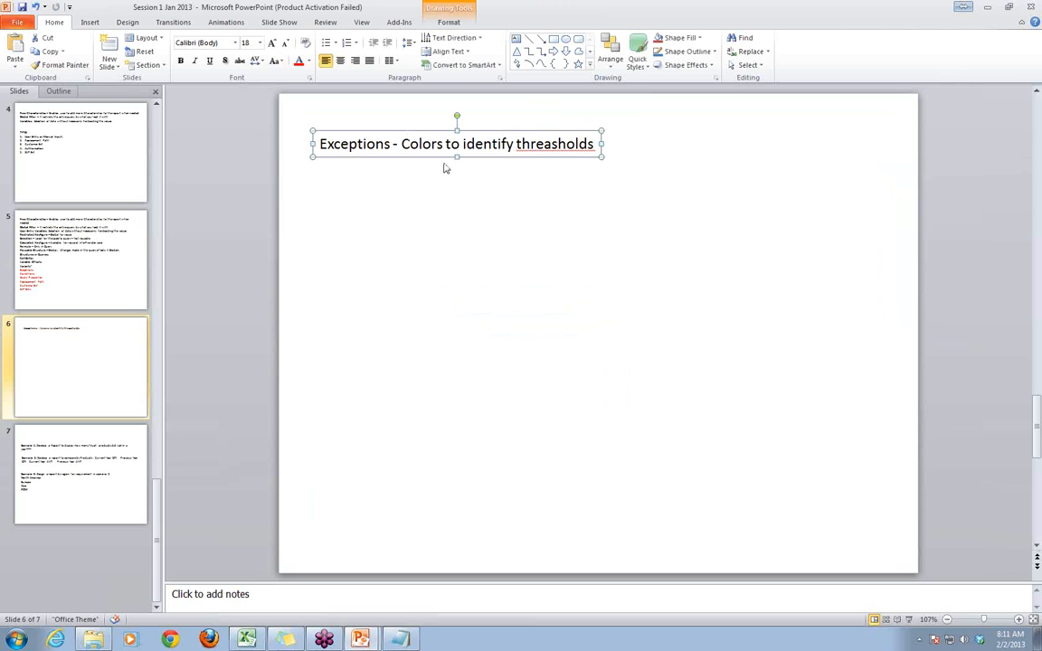
- Open the spelling suggestions for the word "threasholds" in the pasted line
right_click(565, 152)
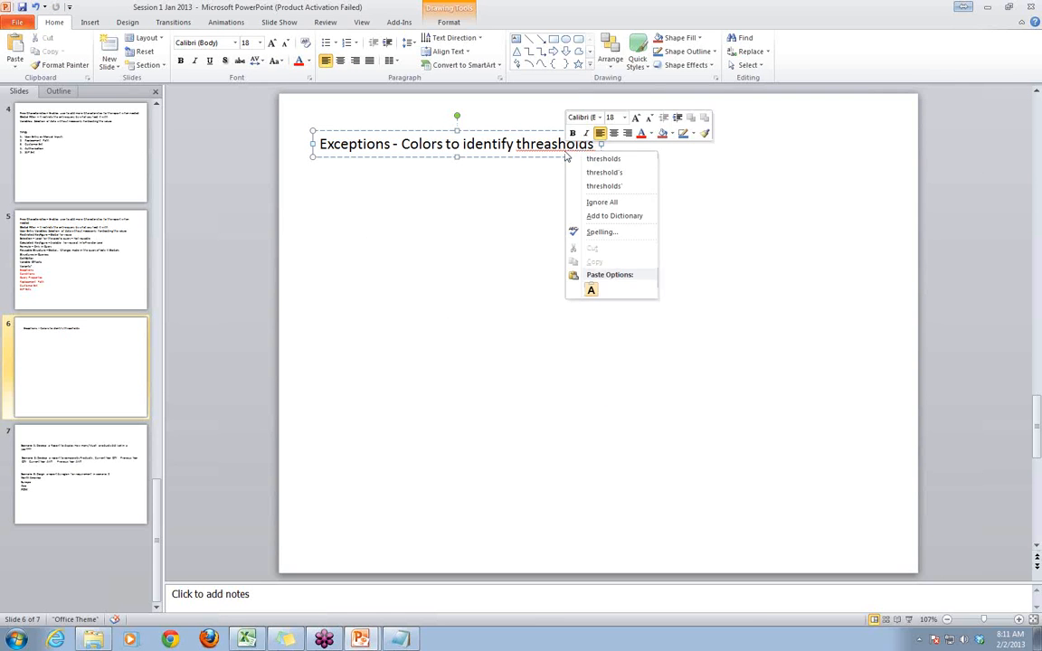
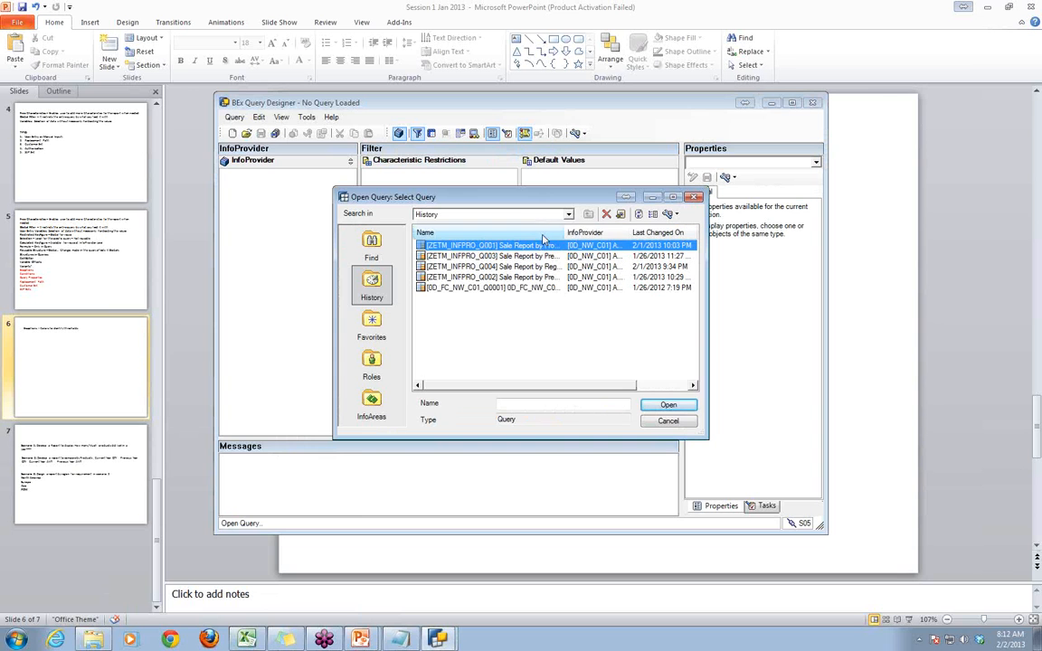
- Open the Sale Report by Product query (ZETM_INFPRO_Q001) and remove its "Top Bottom 2" exception
left_click(666, 406)
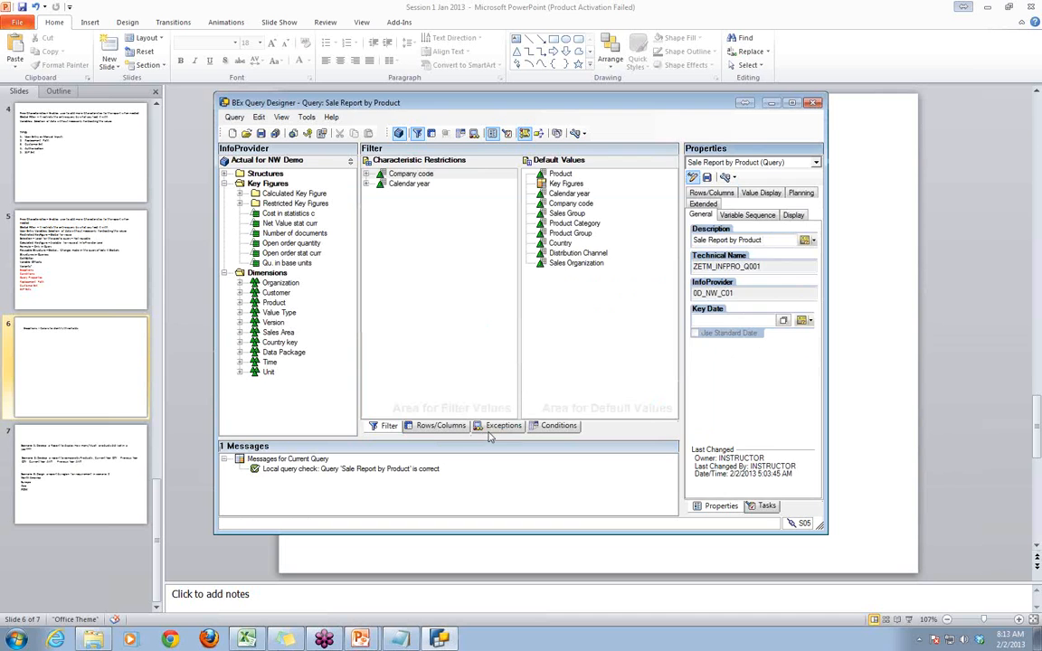
left_click(505, 426)
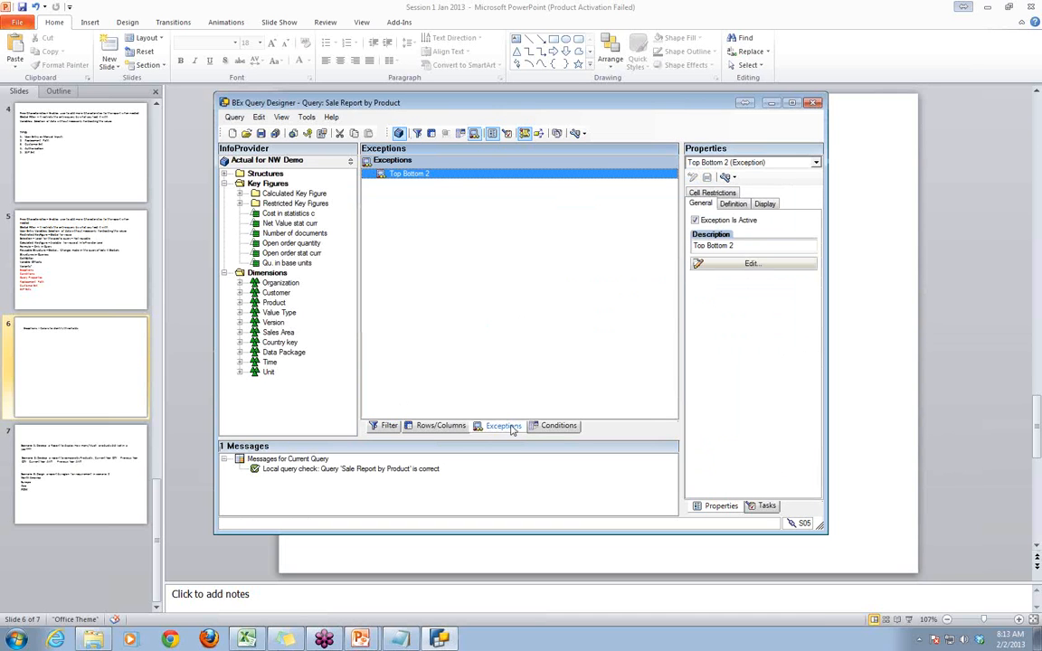
right_click(436, 175)
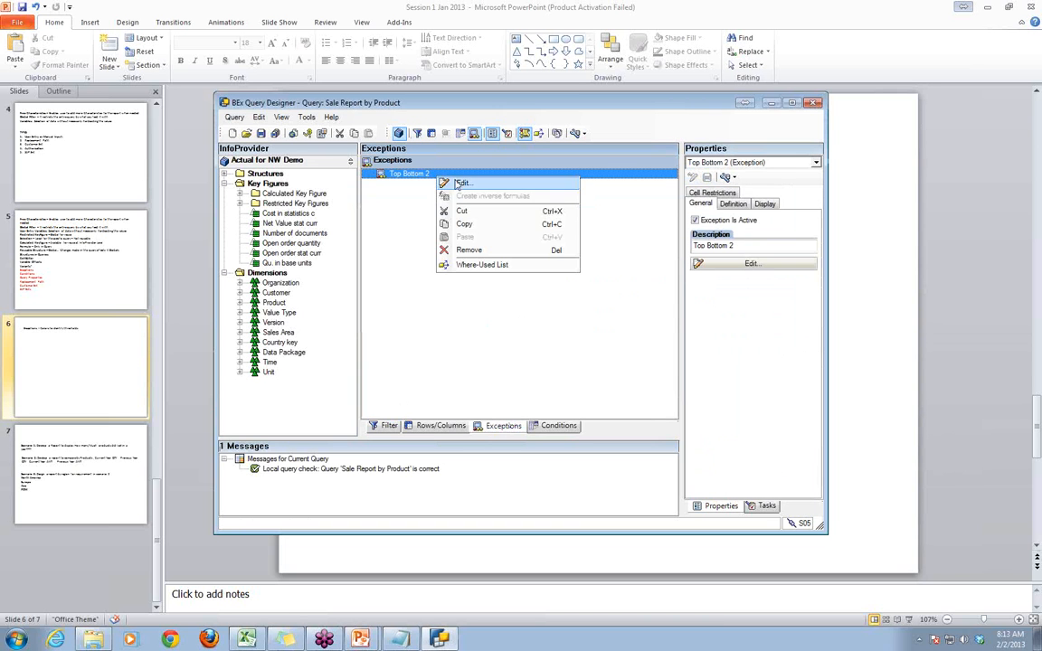
left_click(472, 250)
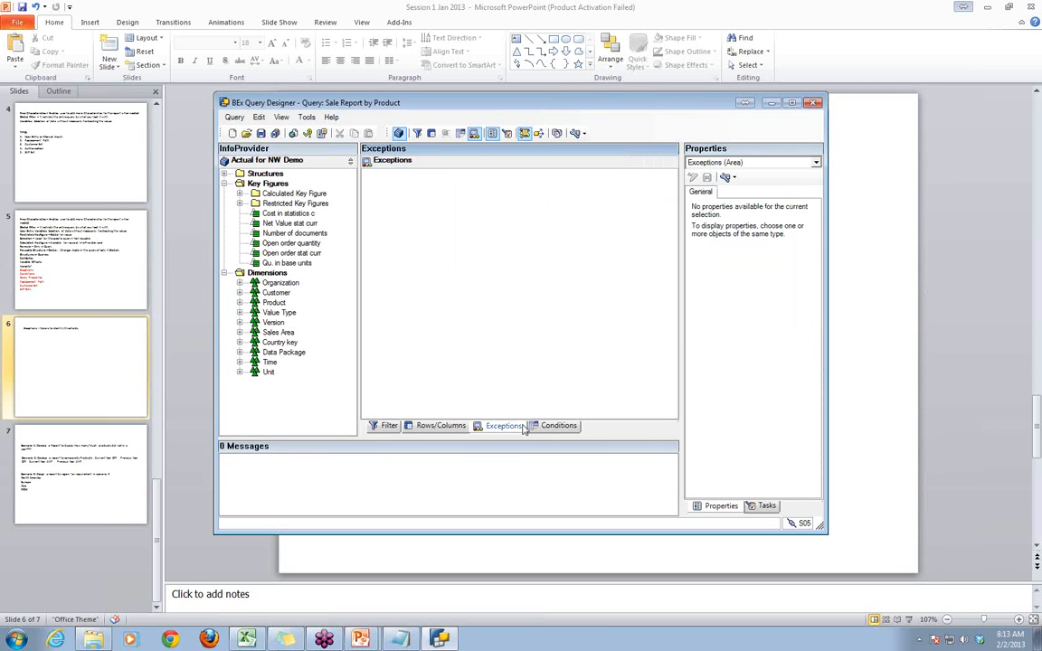
- Remove the "TopN" condition from the query and save the query
left_click(555, 426)
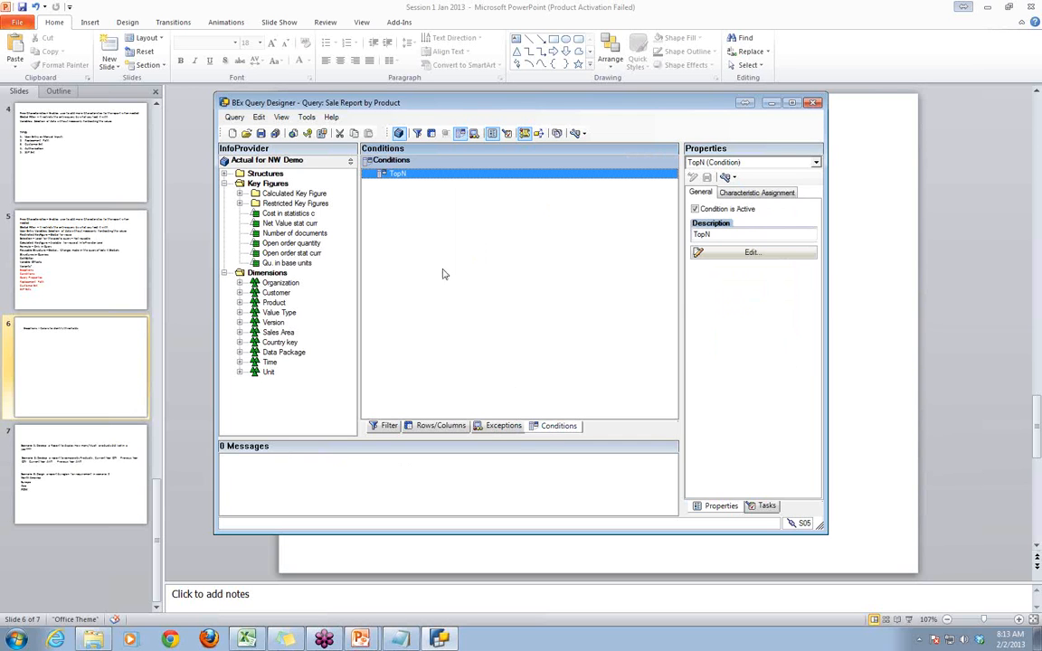
right_click(406, 178)
left_click(441, 246)
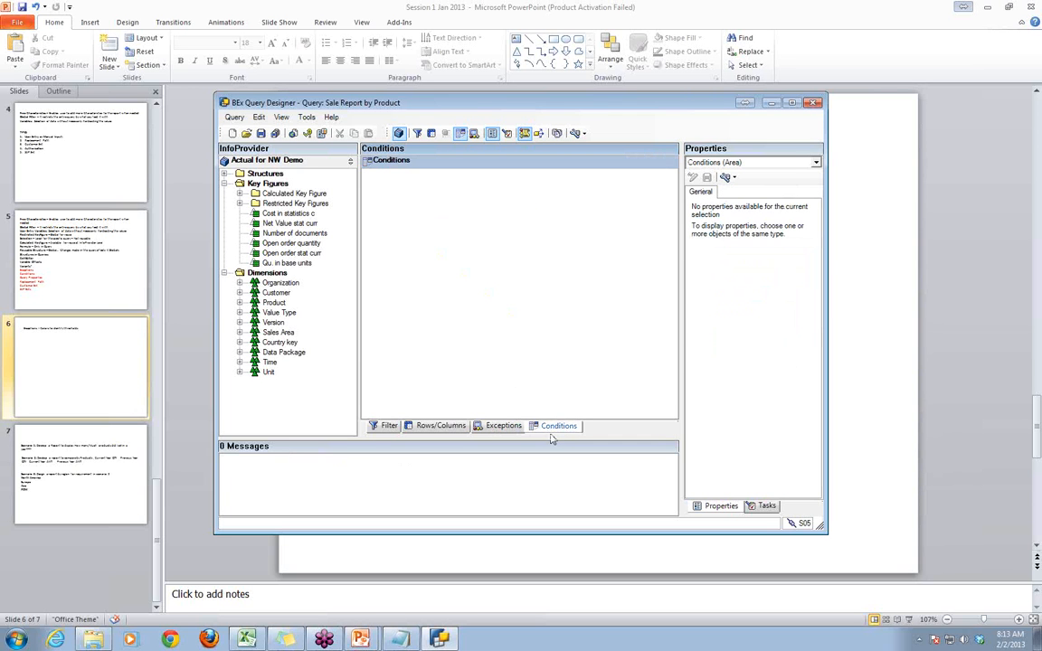
left_click(504, 426)
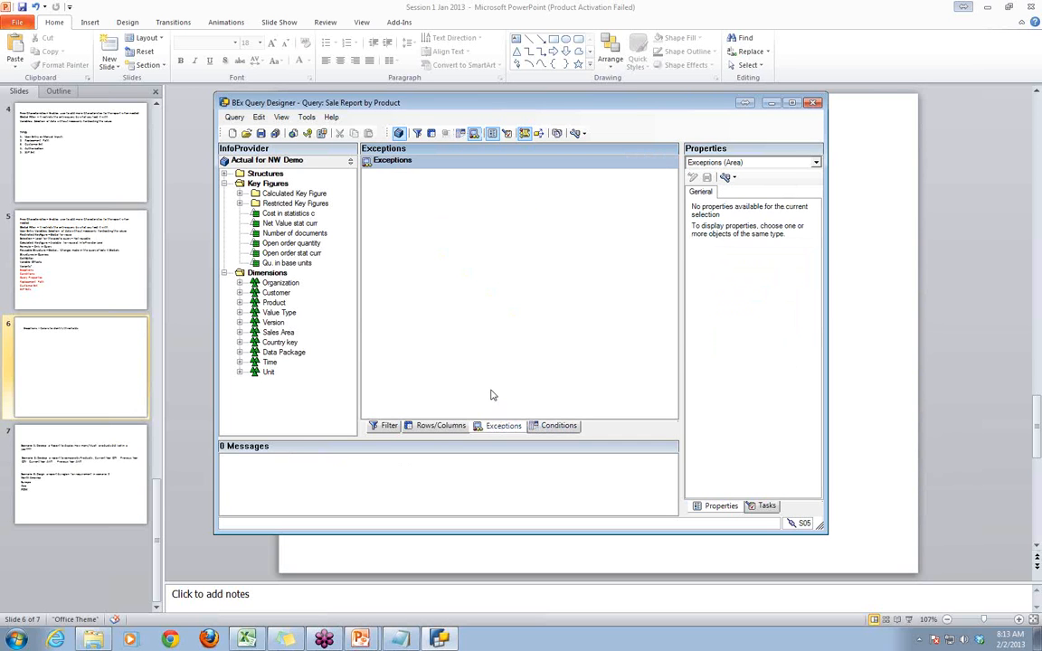
right_click(398, 166)
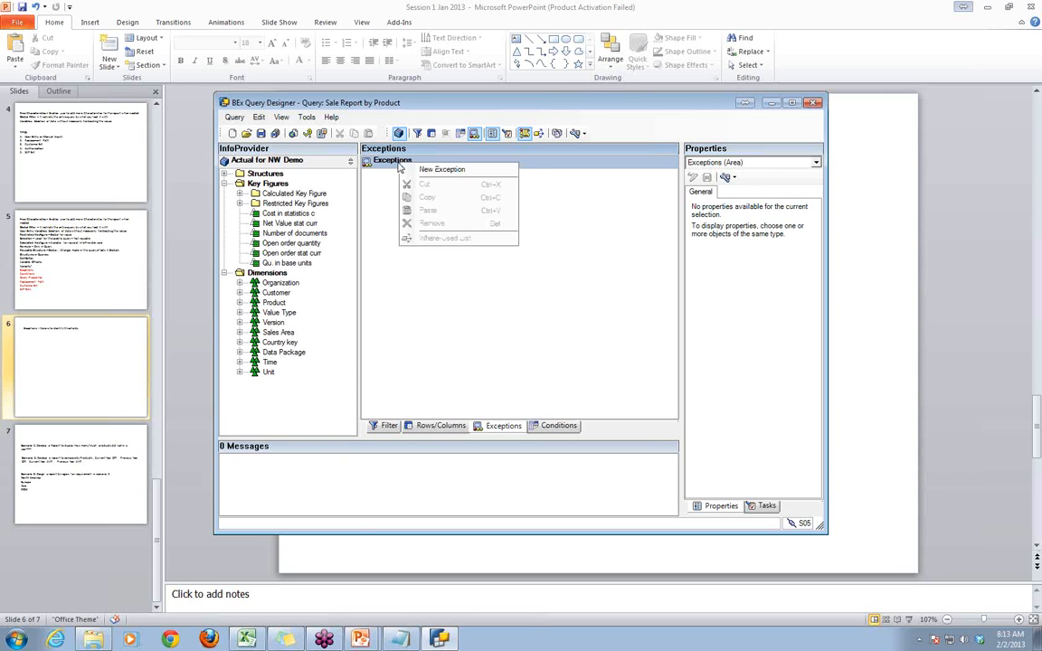
left_click(369, 262)
left_click(263, 135)
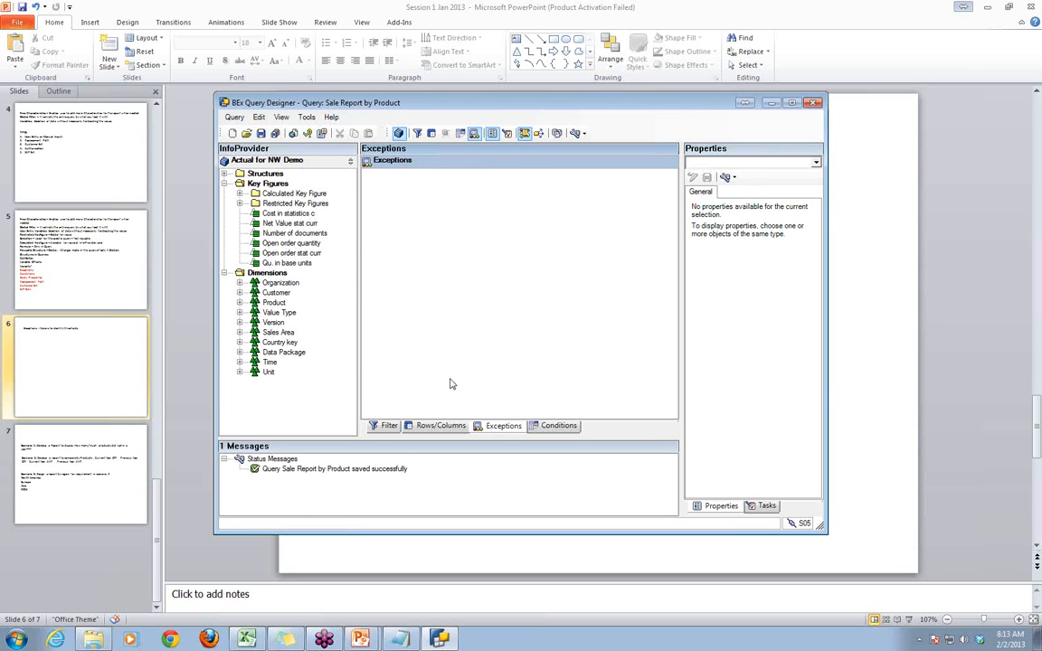
- Check the query's rows/columns, exceptions and conditions areas, and reopen Sale Report by Product from the history
left_click(443, 425)
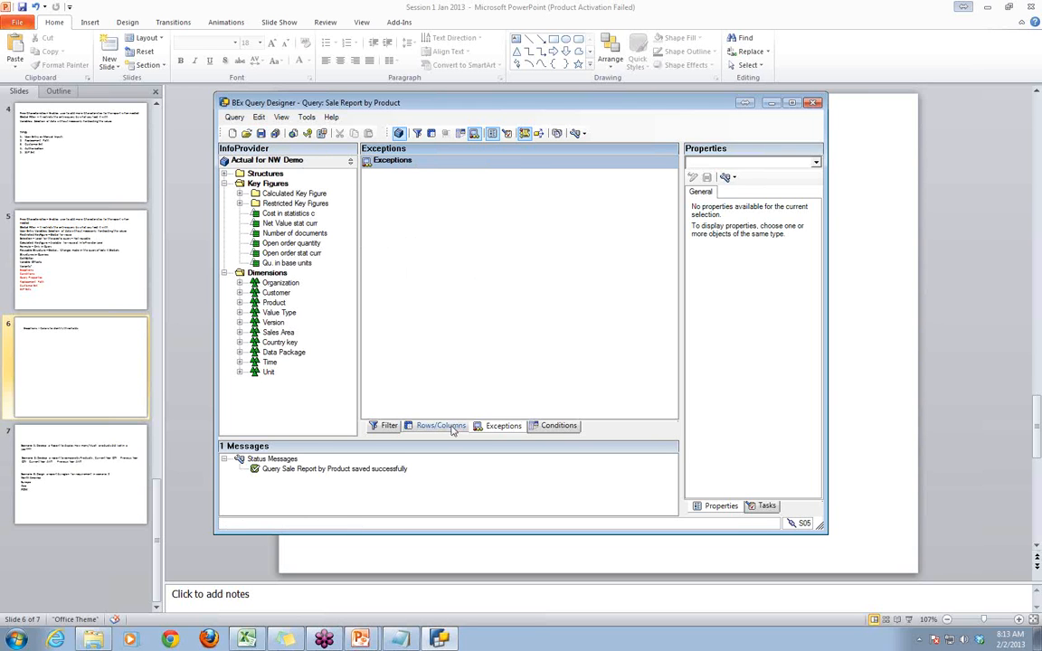
left_click(507, 426)
left_click(548, 427)
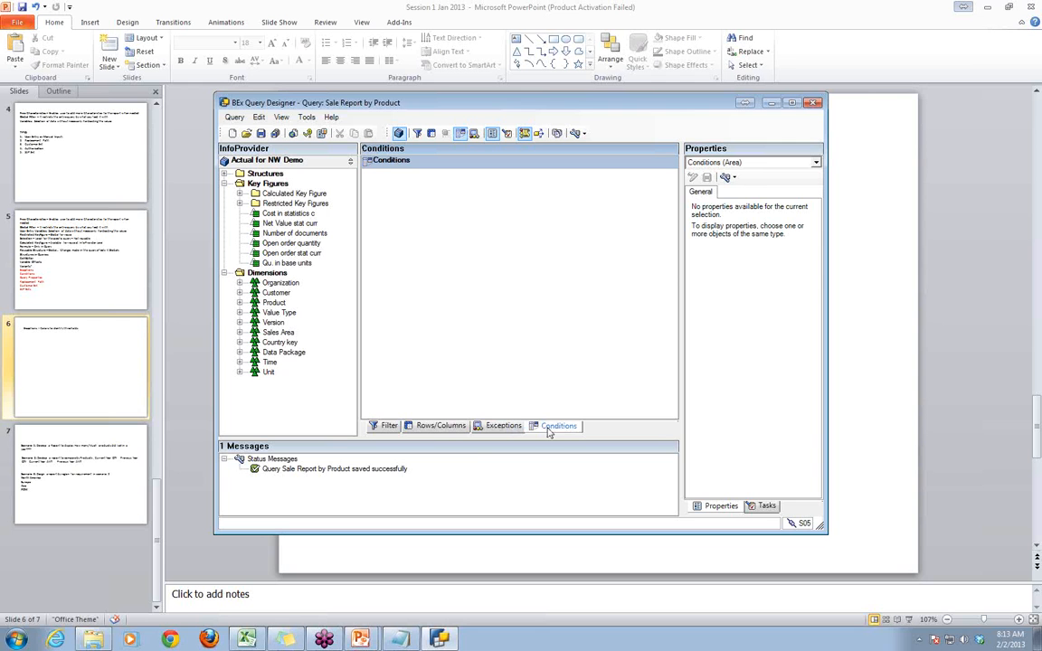
left_click(247, 134)
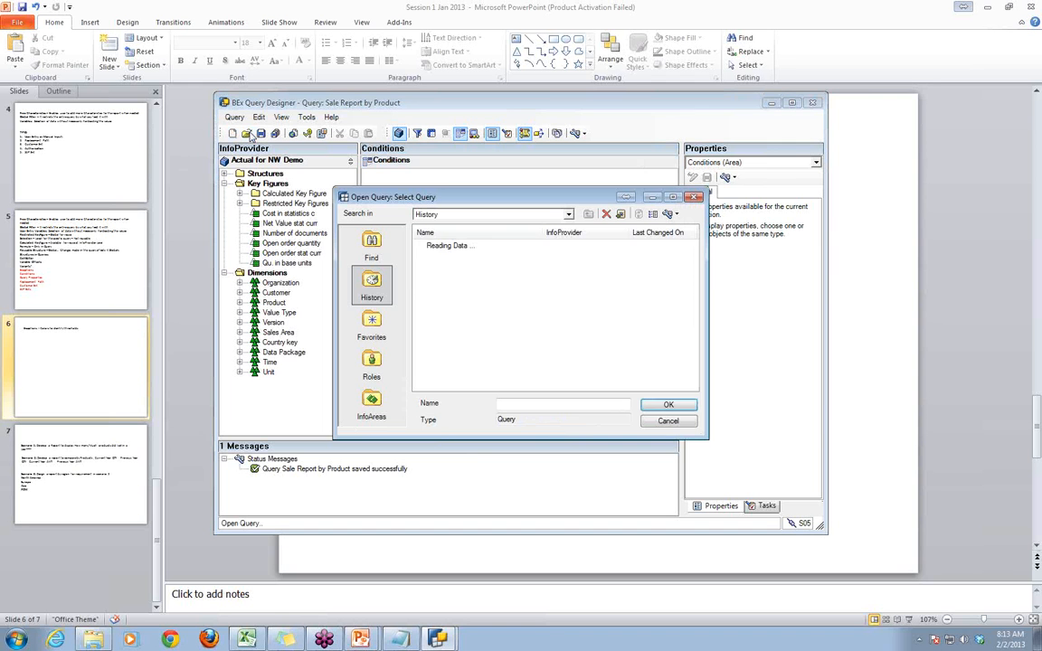
double_click(423, 222)
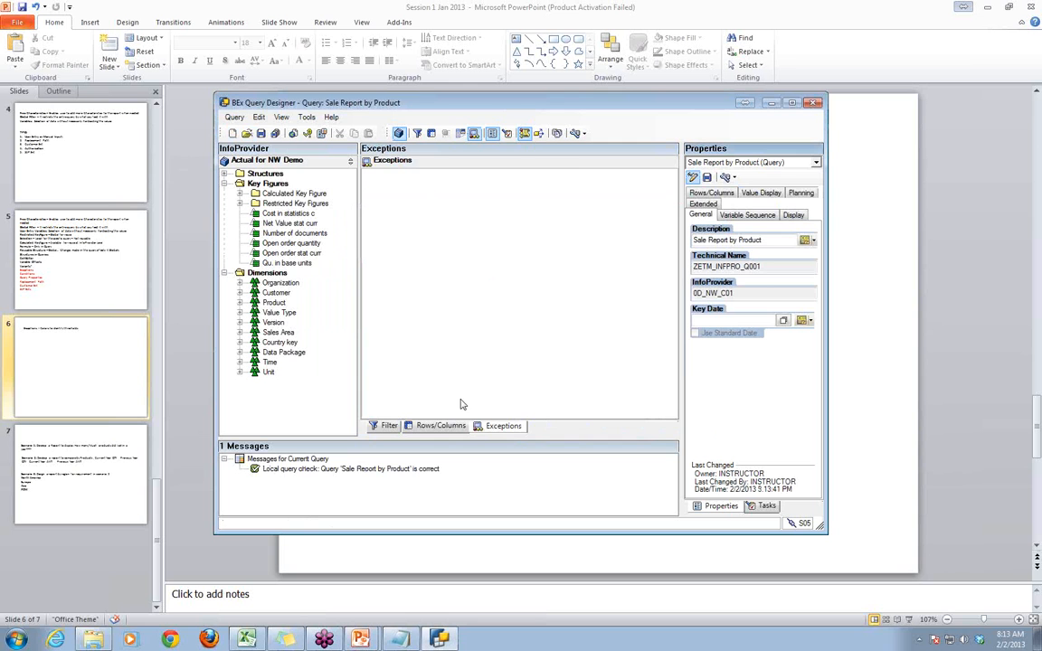
- Review the rows/columns and exceptions areas, save the query again and reload Sale Report by Product from the history
left_click(436, 426)
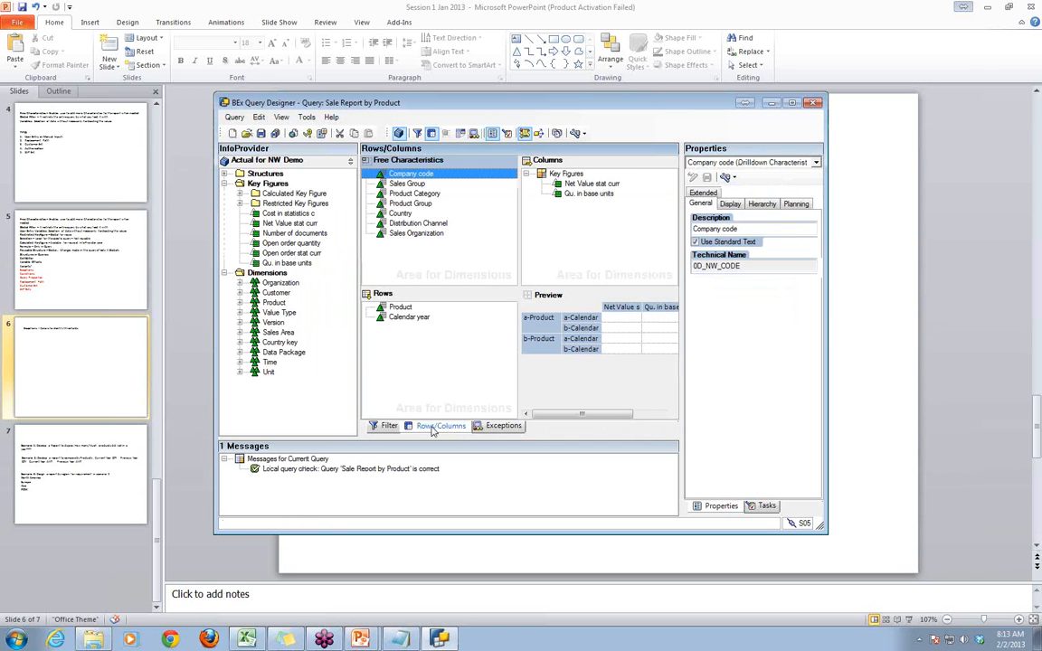
left_click(503, 426)
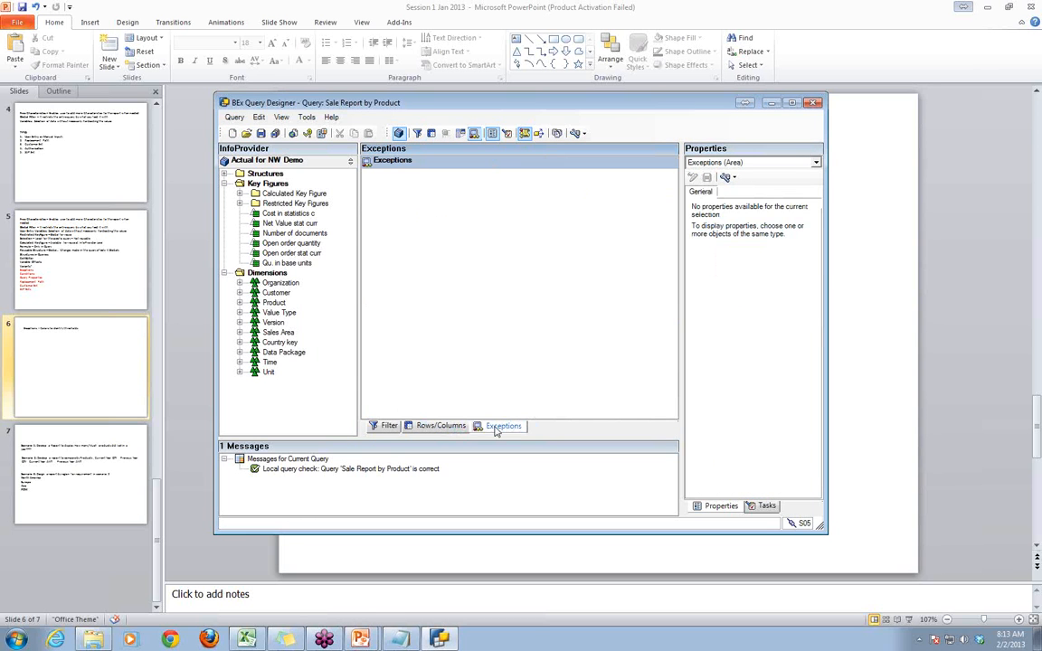
left_click(432, 426)
left_click(260, 132)
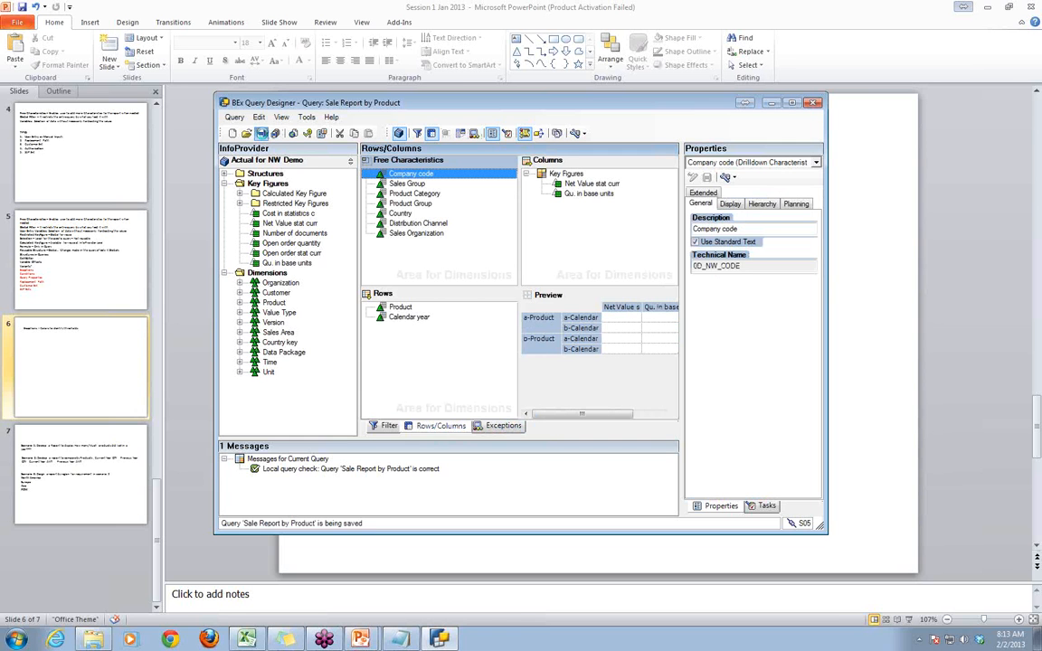
left_click(246, 133)
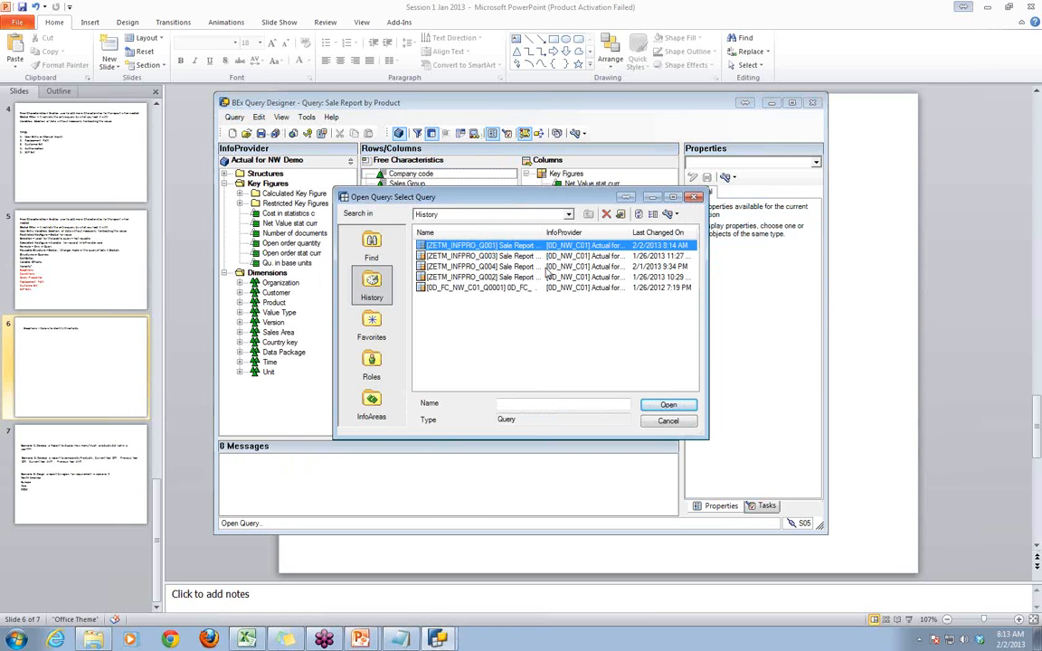
double_click(569, 246)
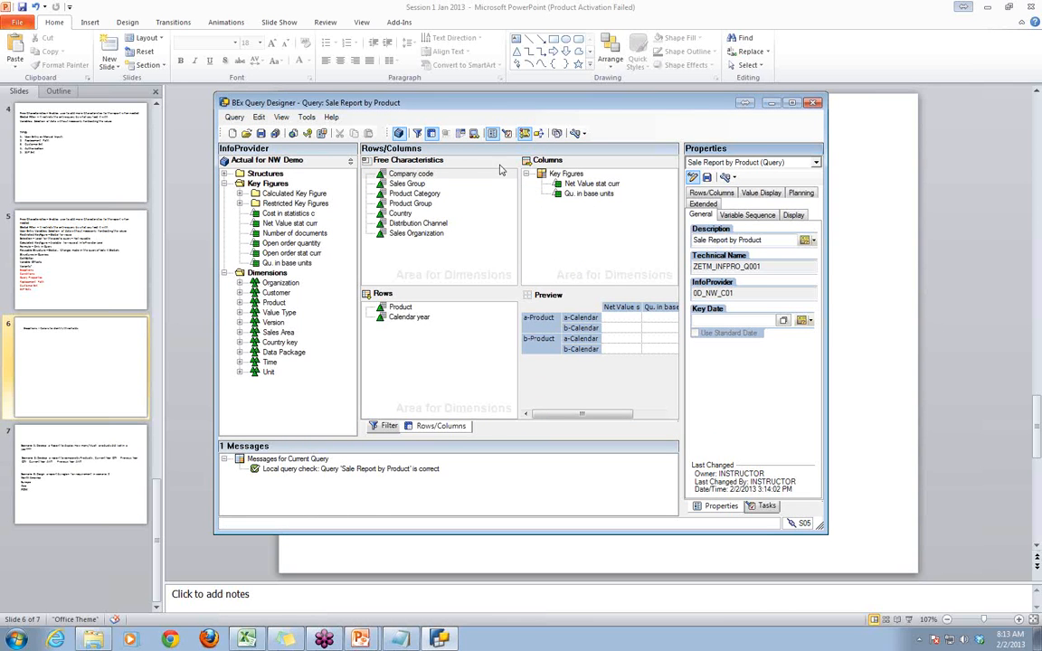
- Maximize the Query Designer window and enlarge the Free Characteristics and Columns areas by lowering the divider above Rows
double_click(483, 104)
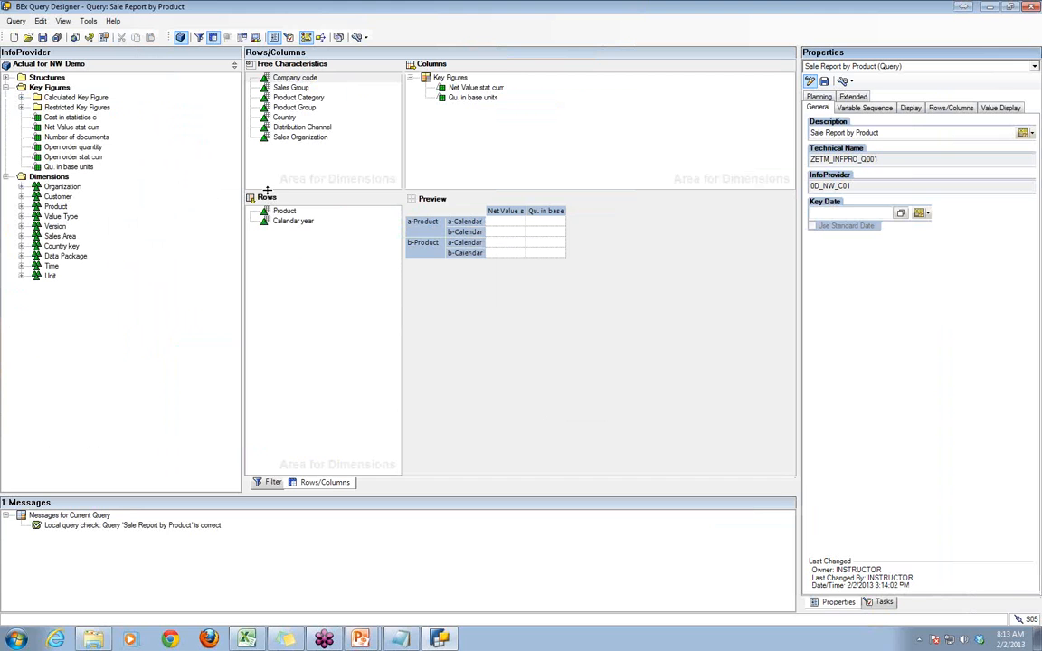
left_click_drag(267, 190, 299, 297)
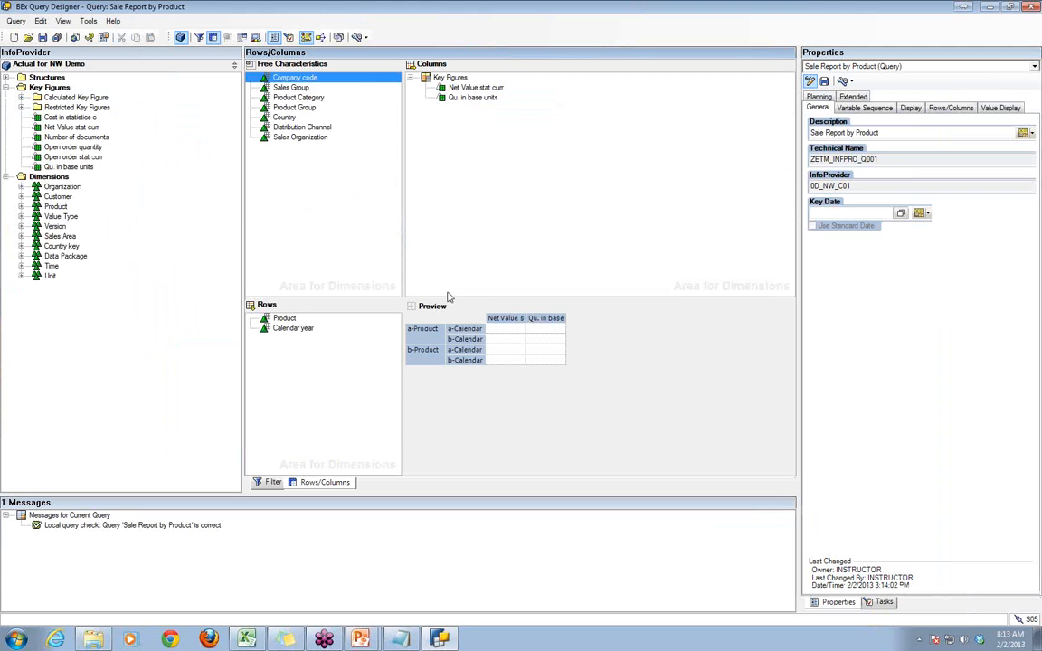
left_click(466, 414)
- Switch to the ZETM_INFPRO_Q001 workbook in Excel and examine the Net Value stat curr figures, selecting the one for product CN0F21
left_click(246, 638)
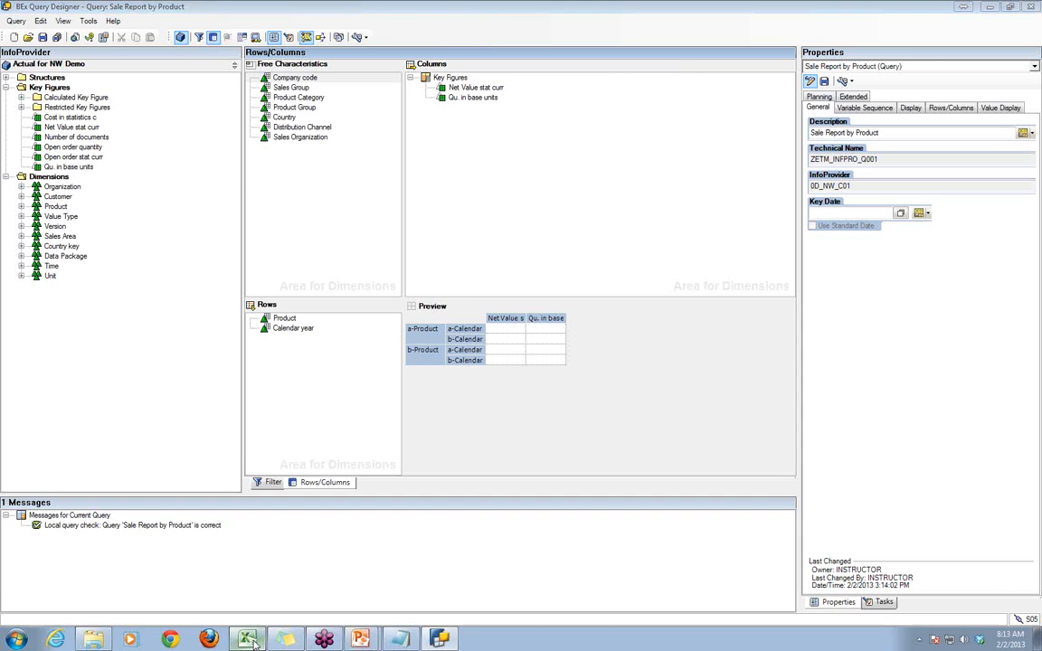
left_click(322, 367)
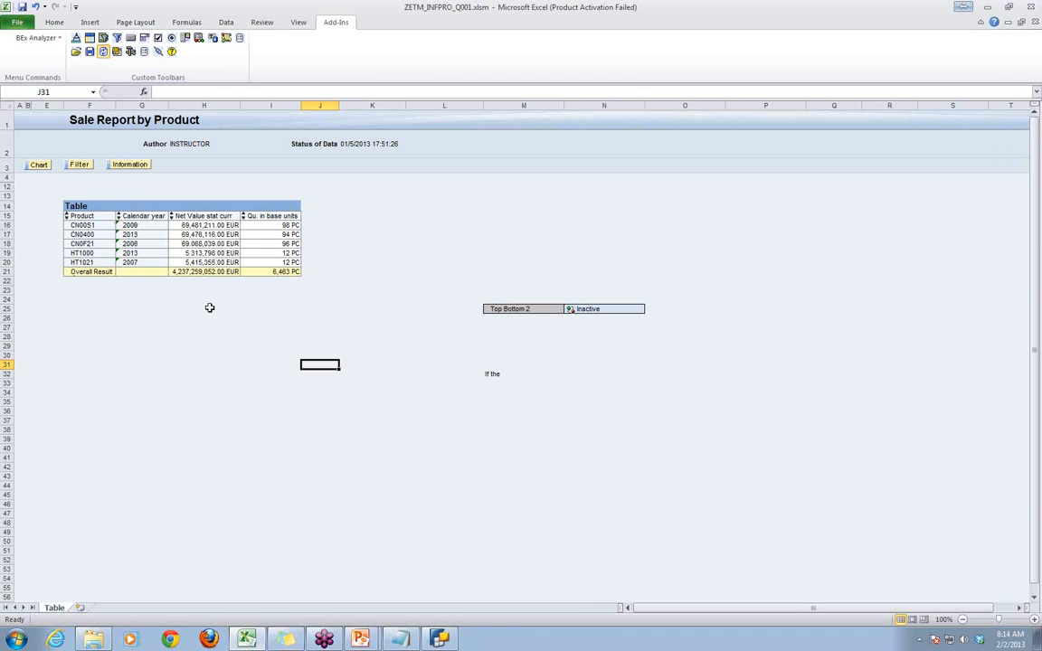
left_click(193, 244)
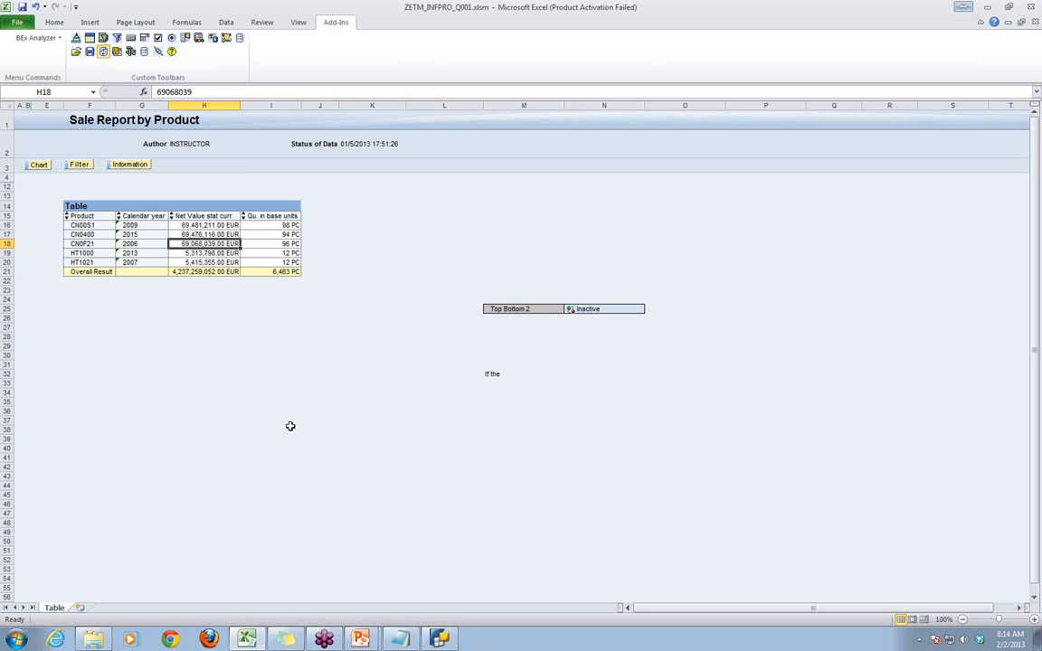
- Switch back to BEx Query Designer, display the exceptions area and add a new exception to the query
left_click(440, 639)
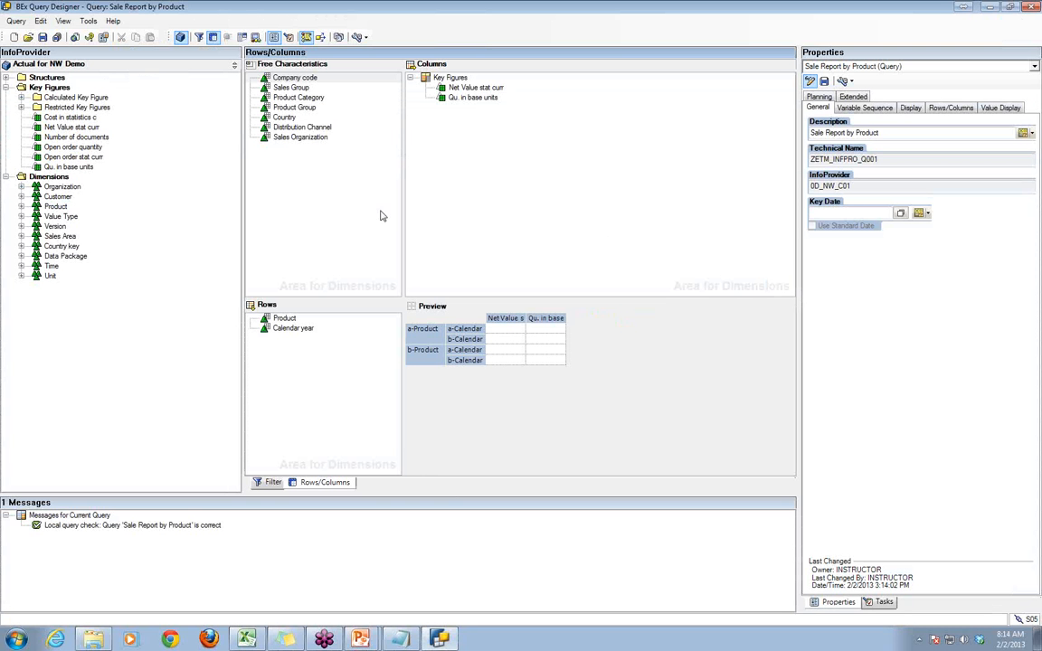
left_click(256, 38)
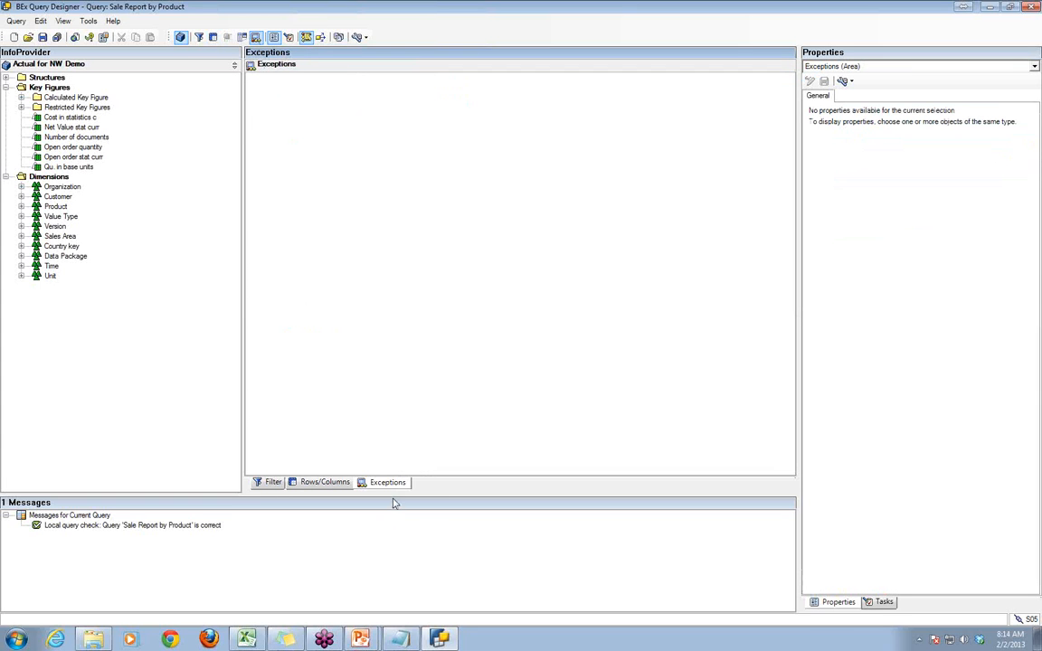
left_click(389, 483)
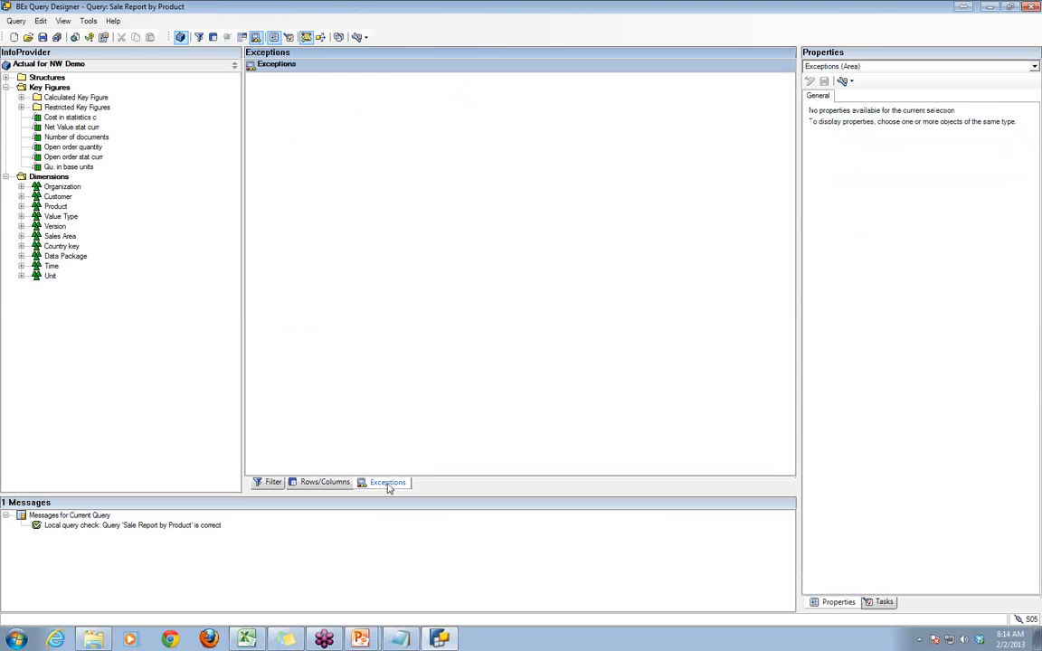
right_click(332, 146)
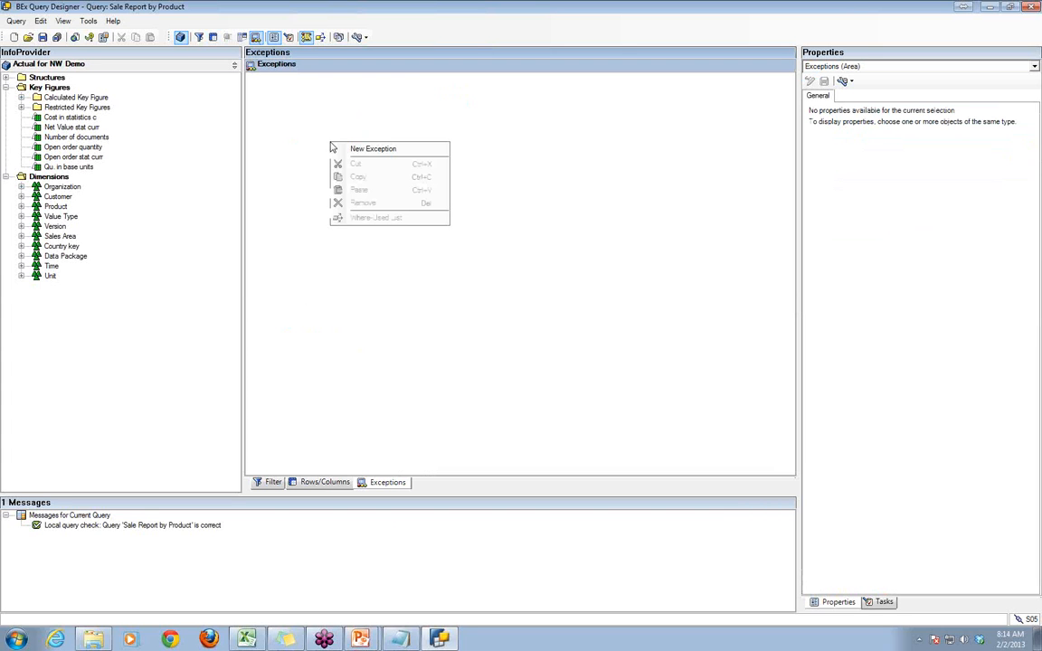
left_click(352, 148)
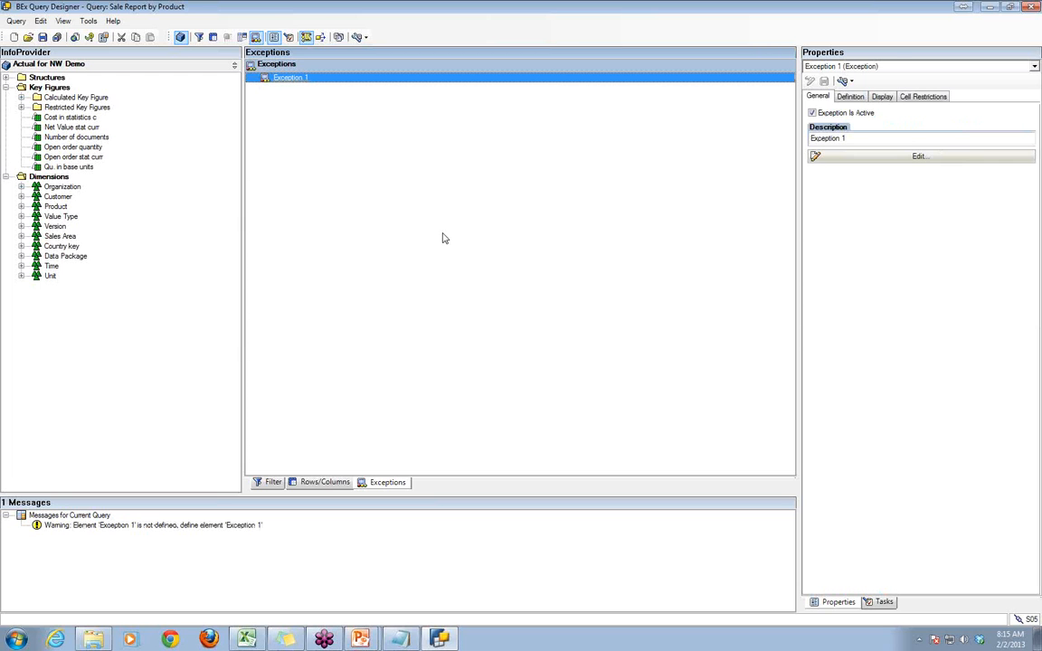
- Check the query's rows and columns, return to the exceptions, open Exception 1 for editing and start a new exception value
left_click(320, 482)
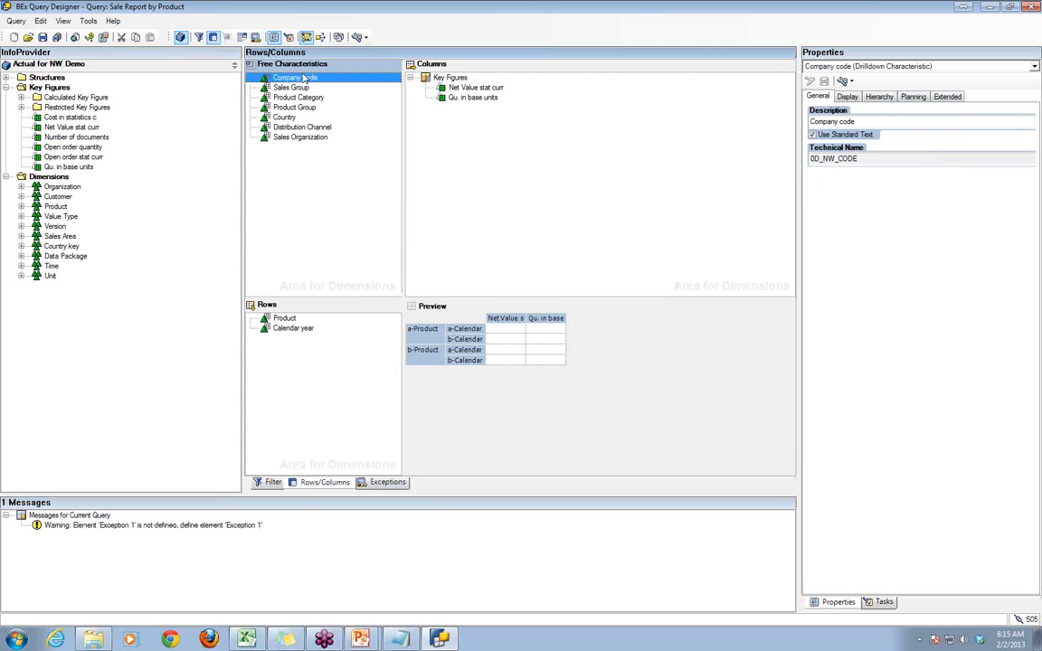
left_click(387, 482)
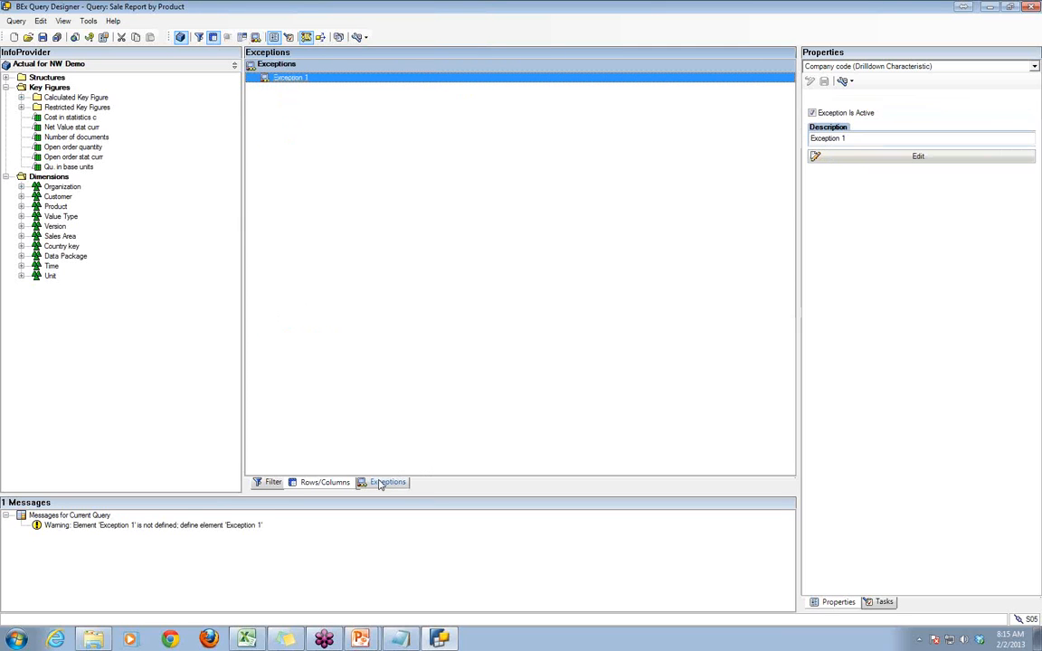
mouse_move(283, 83)
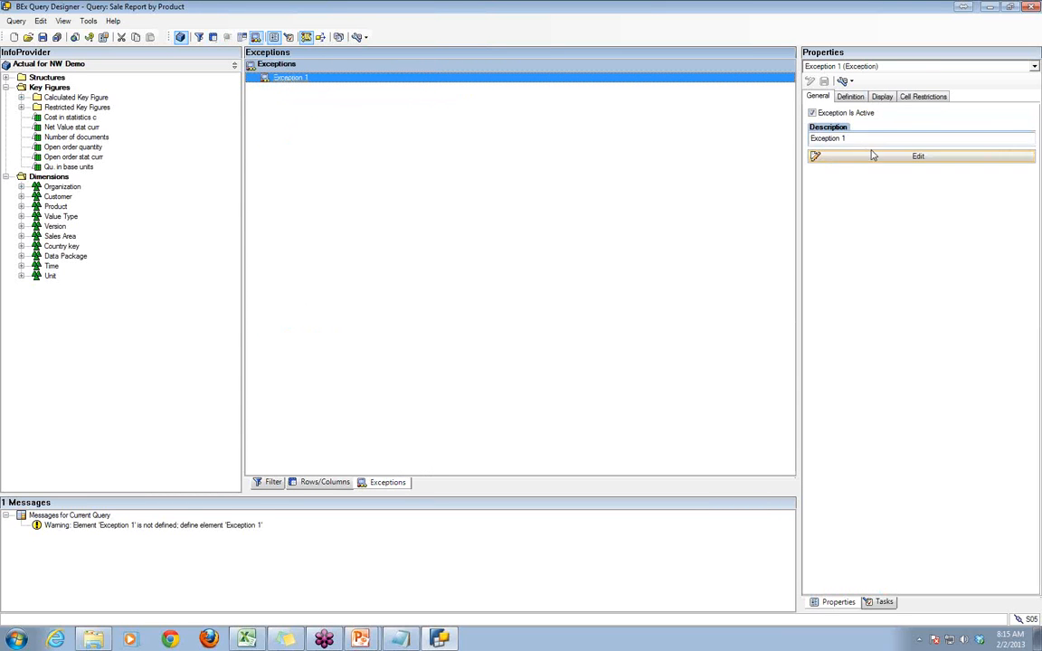
right_click(285, 80)
left_click(313, 84)
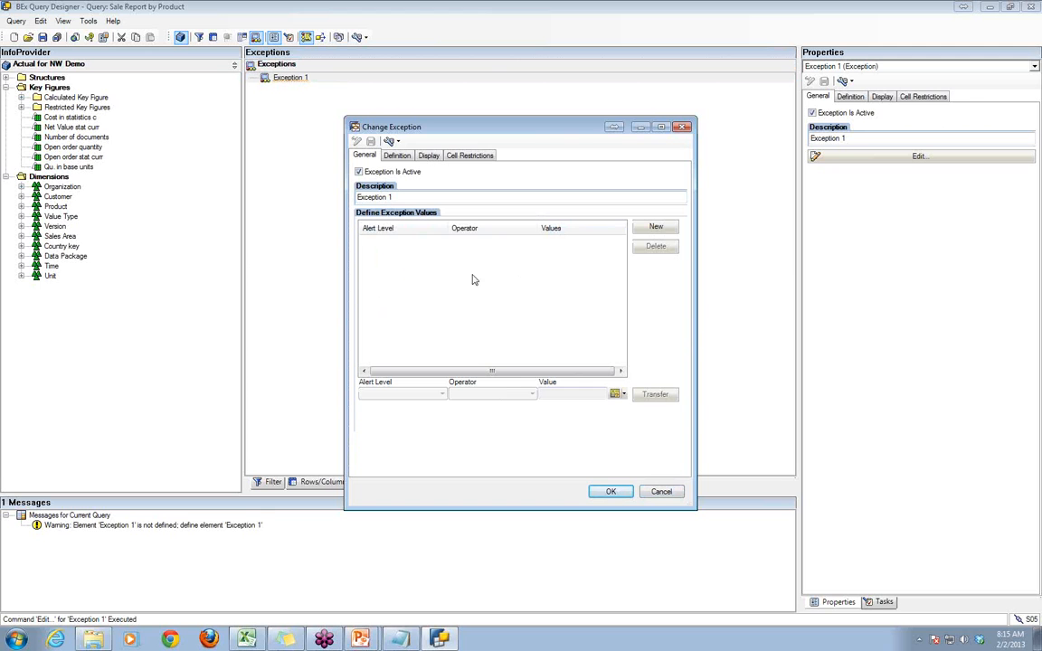
left_click(659, 229)
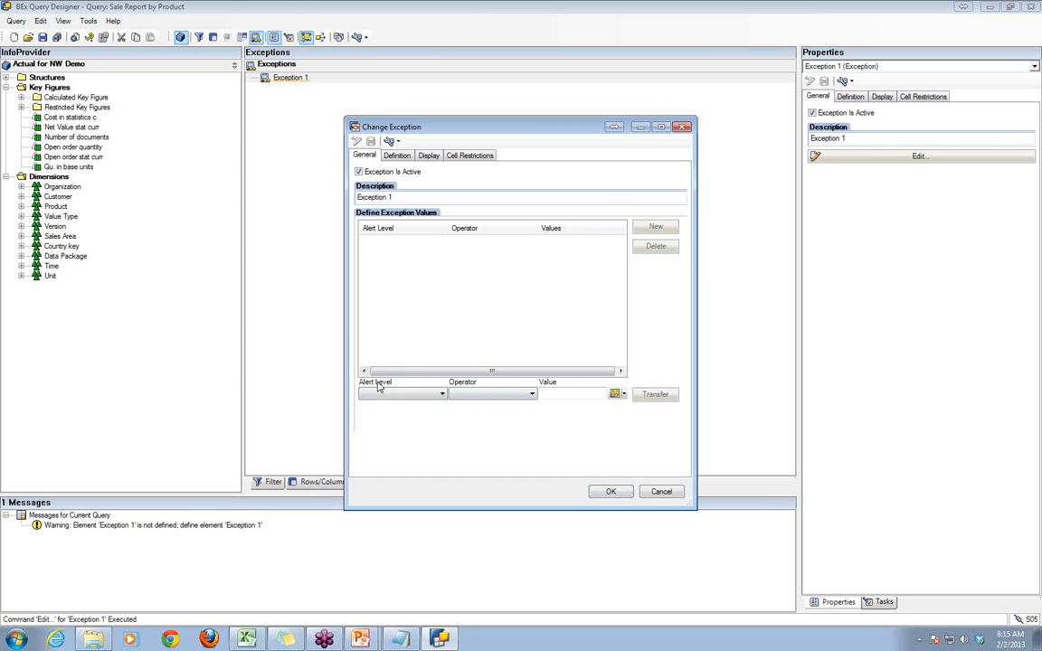
- Set the new exception value's alert level to Good 1 and its operator to Equal To
left_click(443, 395)
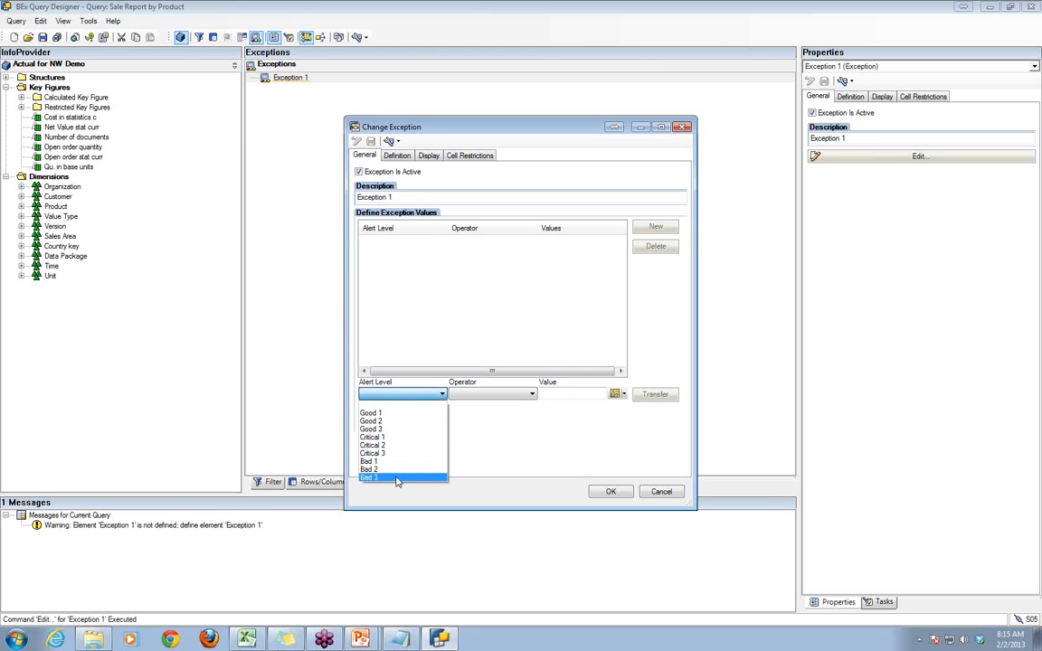
left_click(406, 413)
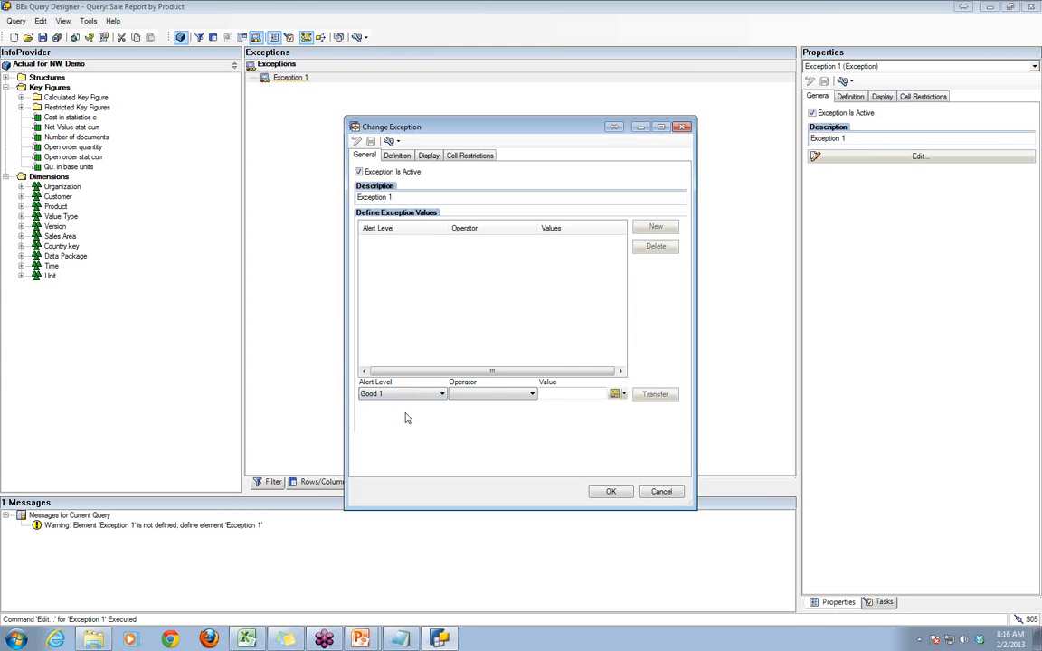
left_click(518, 398)
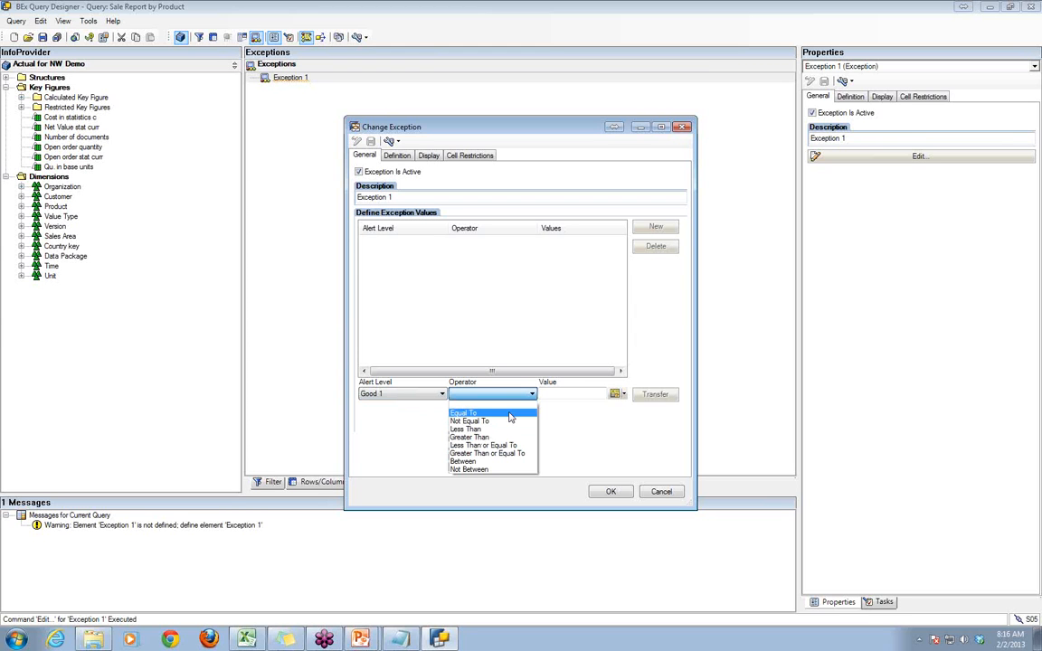
left_click(510, 415)
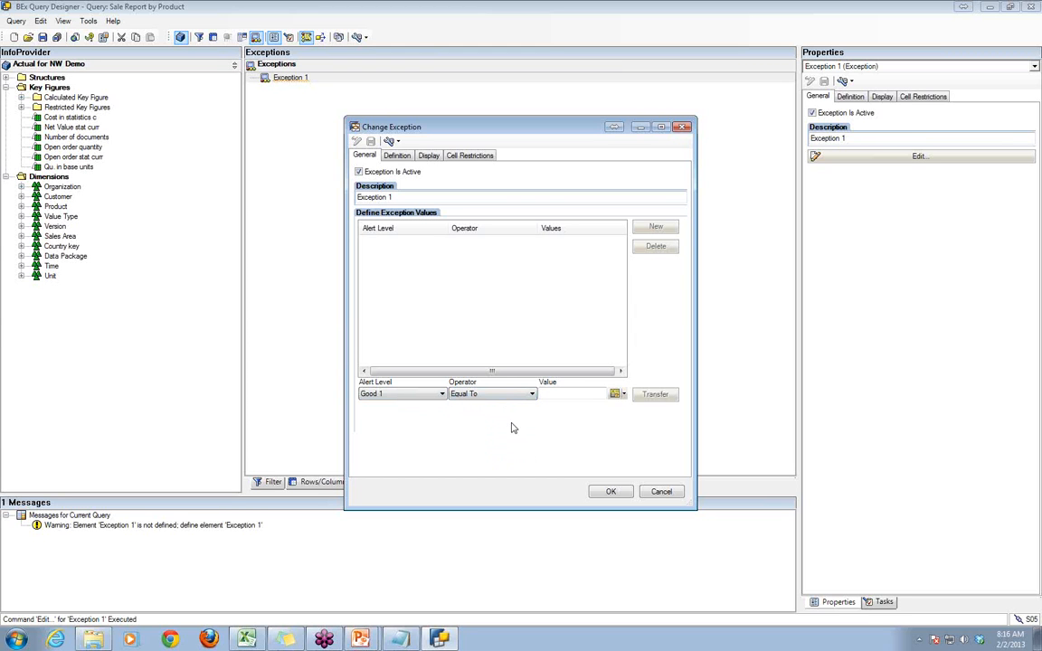
- Look up product CN0F21's net value in the Excel workbook and enter 69068039 as the Good 1 value in BEx Query Designer
key("alt+Tab")
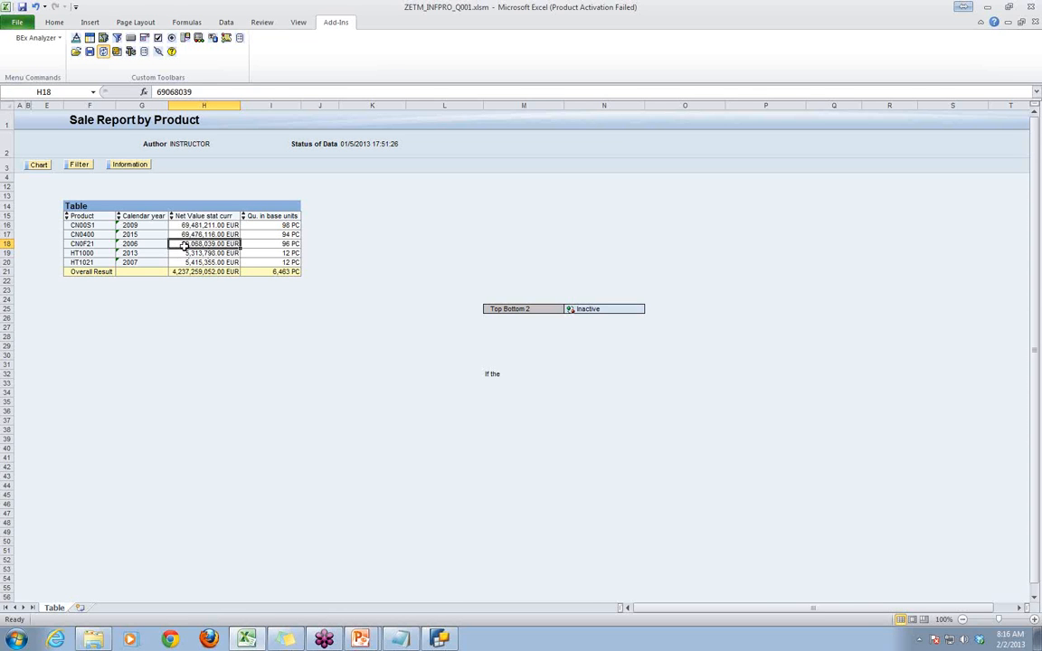
left_click(1033, 49)
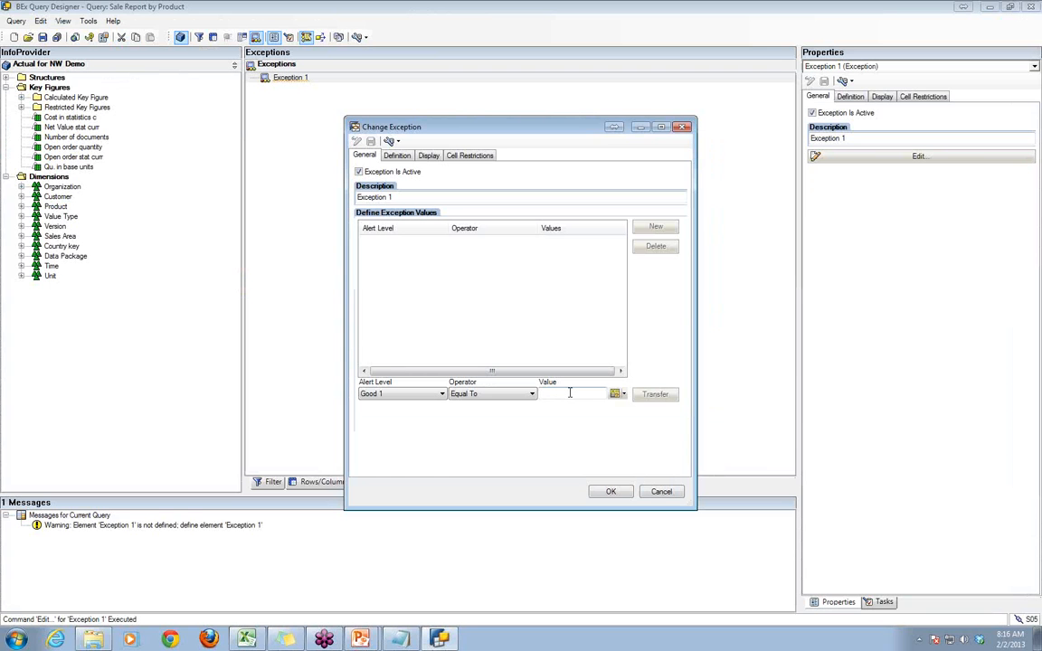
left_click(570, 392)
type("69068039")
- Review the value and operator choices, and compare the net values of CN0400 and CN00S1 in the Excel workbook
double_click(576, 394)
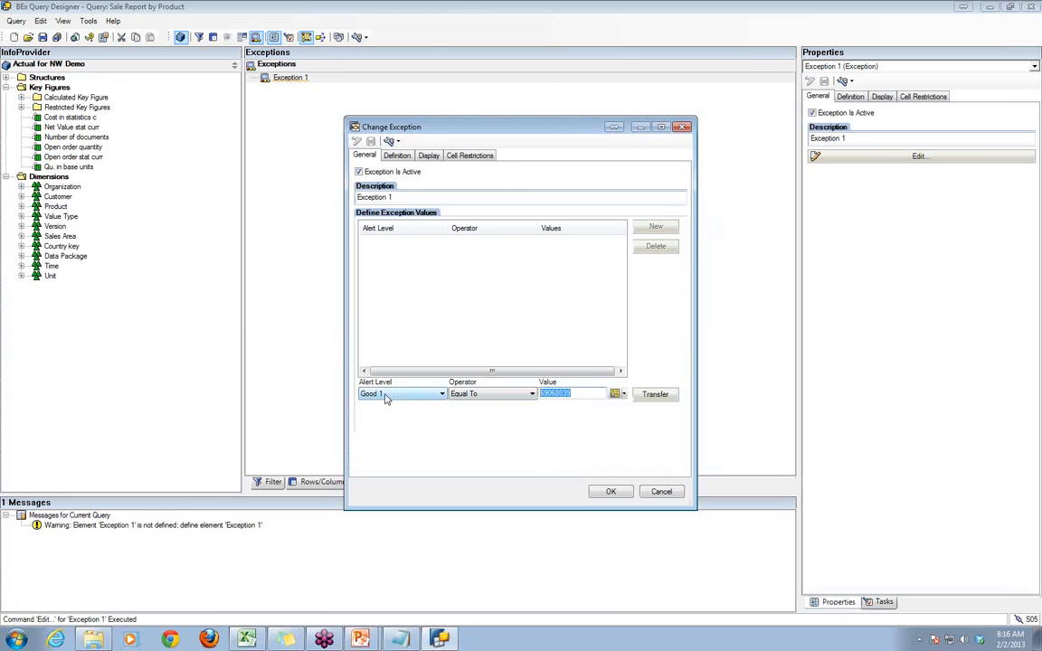
left_click(576, 395)
double_click(573, 393)
left_click(533, 395)
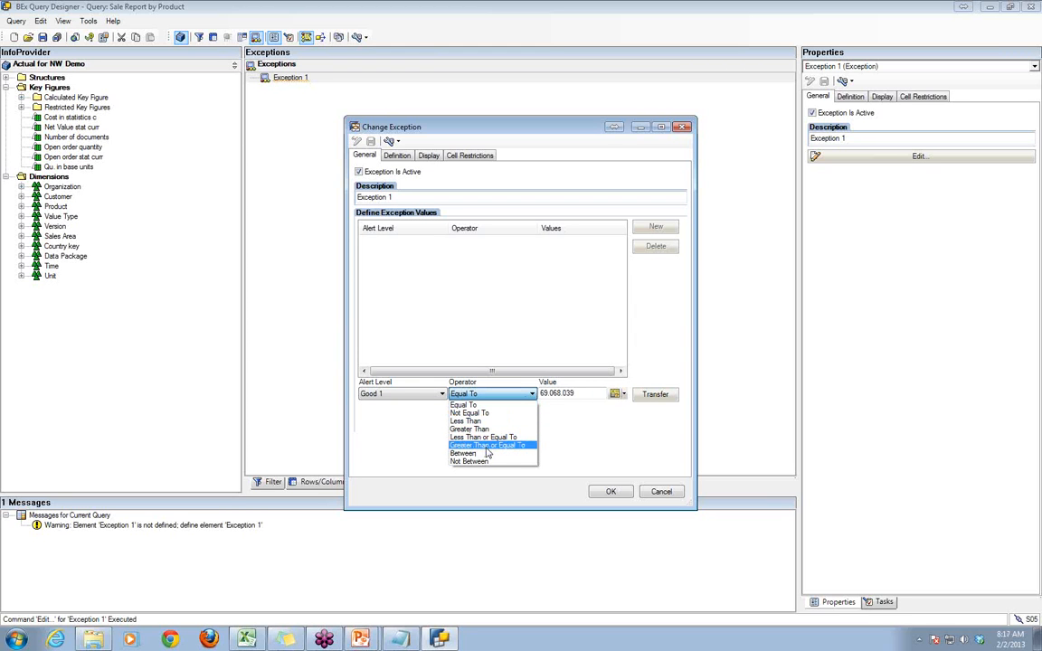
left_click(567, 395)
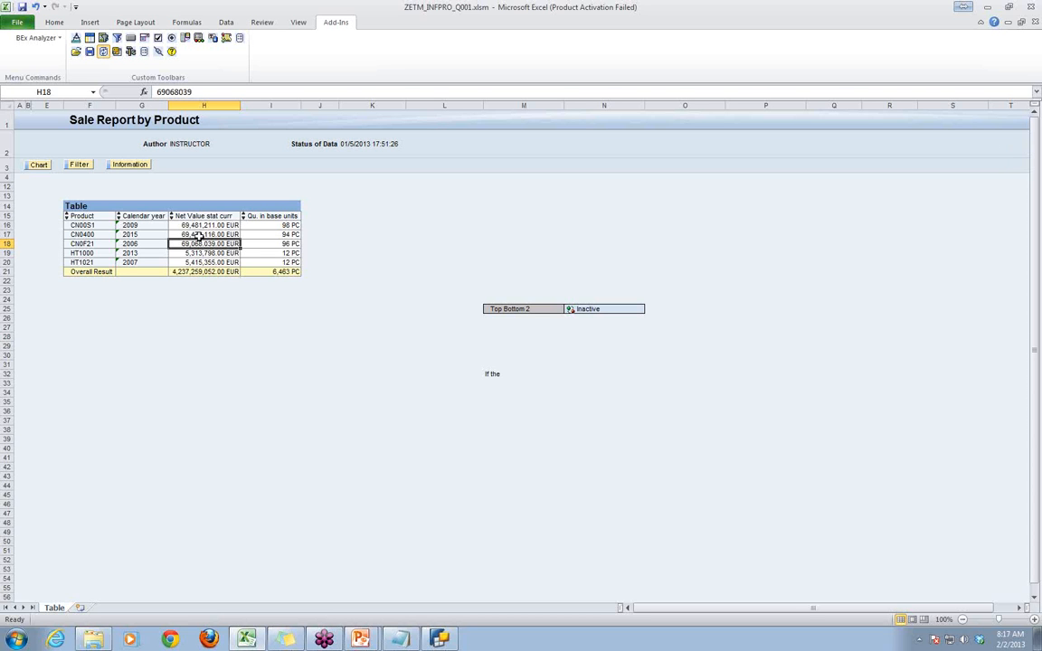
left_click(200, 234)
left_click(201, 225)
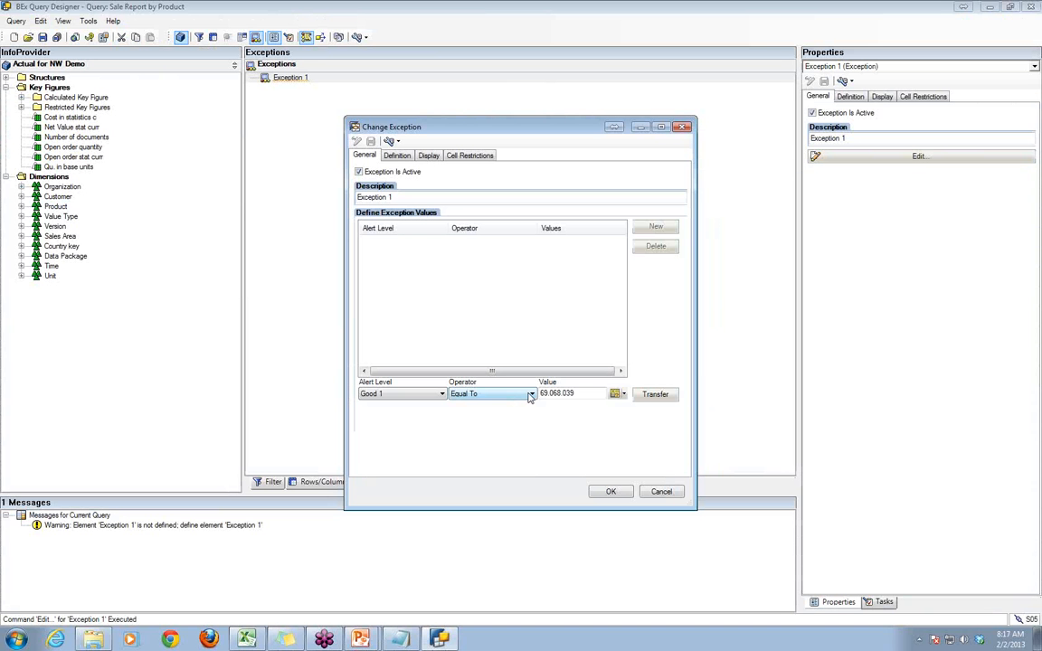
- Back in BEx Query Designer, set the Good 1 operator to Greater Than or Equal To and transfer the entry to the exception values
left_click(531, 394)
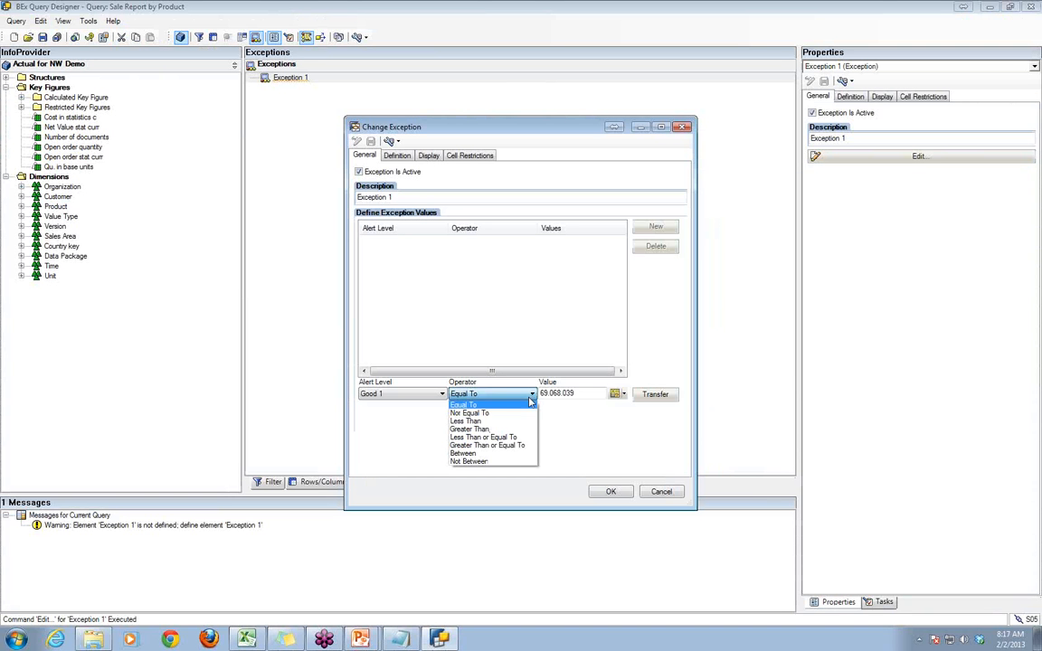
left_click(521, 446)
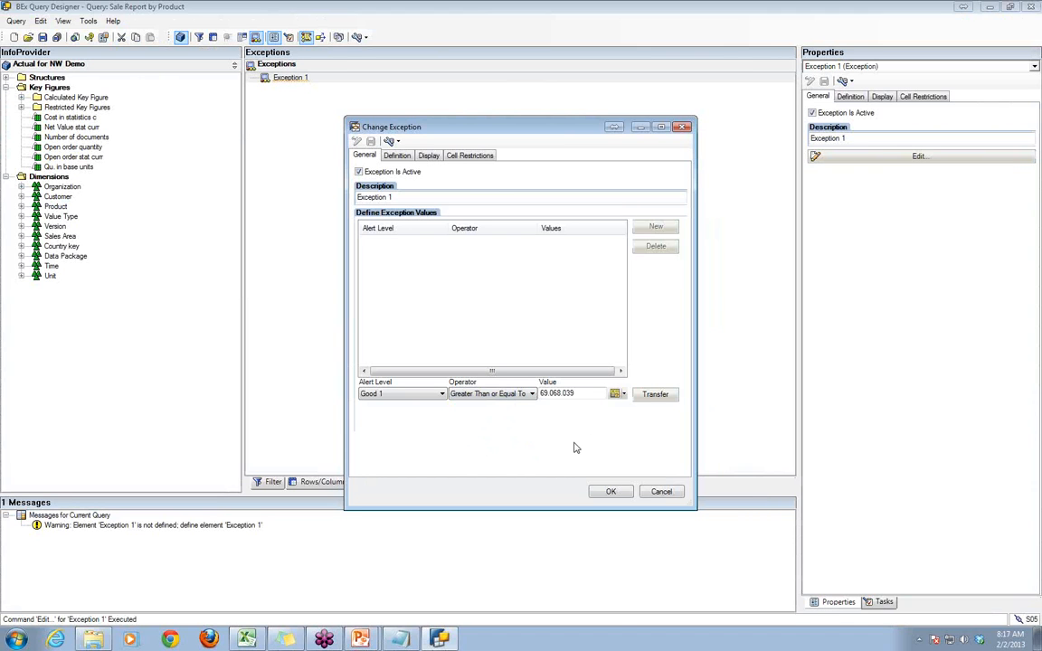
left_click(655, 395)
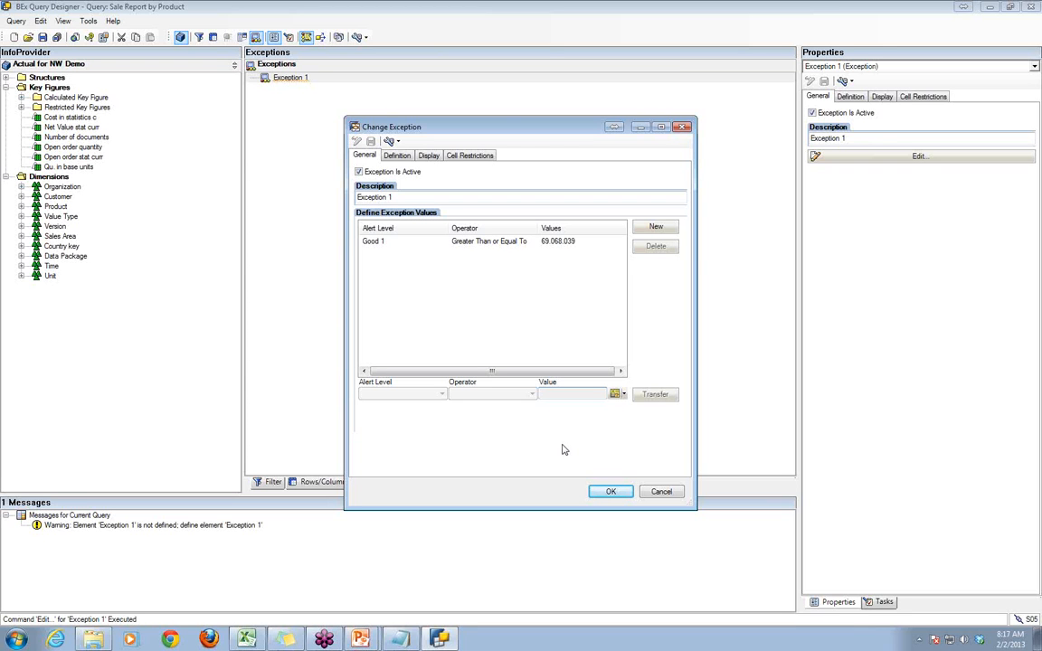
- Start a second exception value with alert level Bad 3 and the operator Less Than
left_click(656, 227)
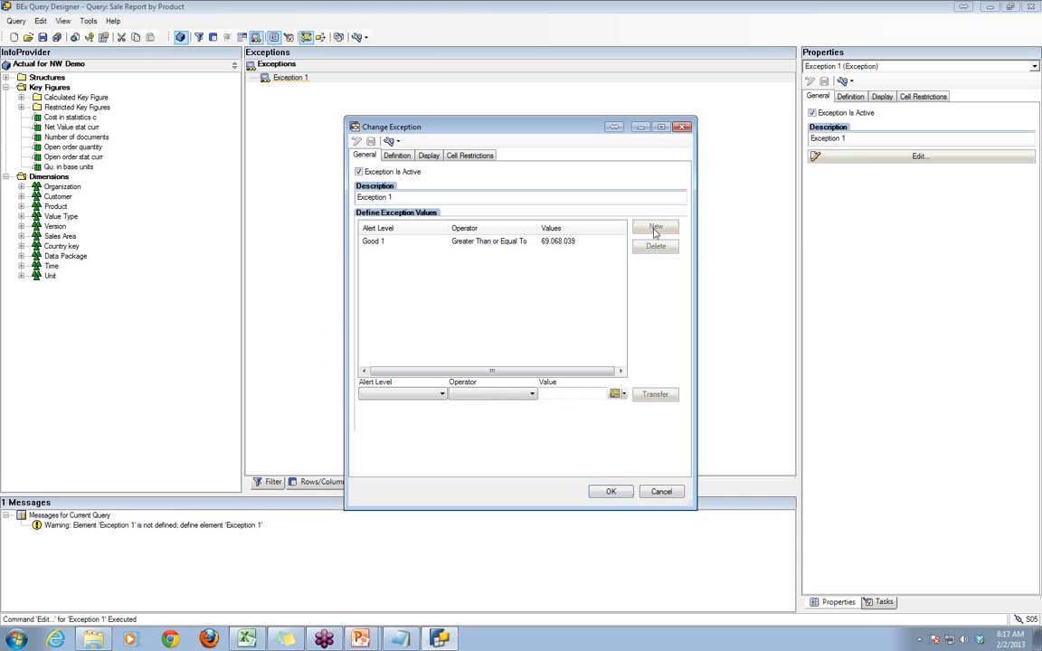
left_click(444, 397)
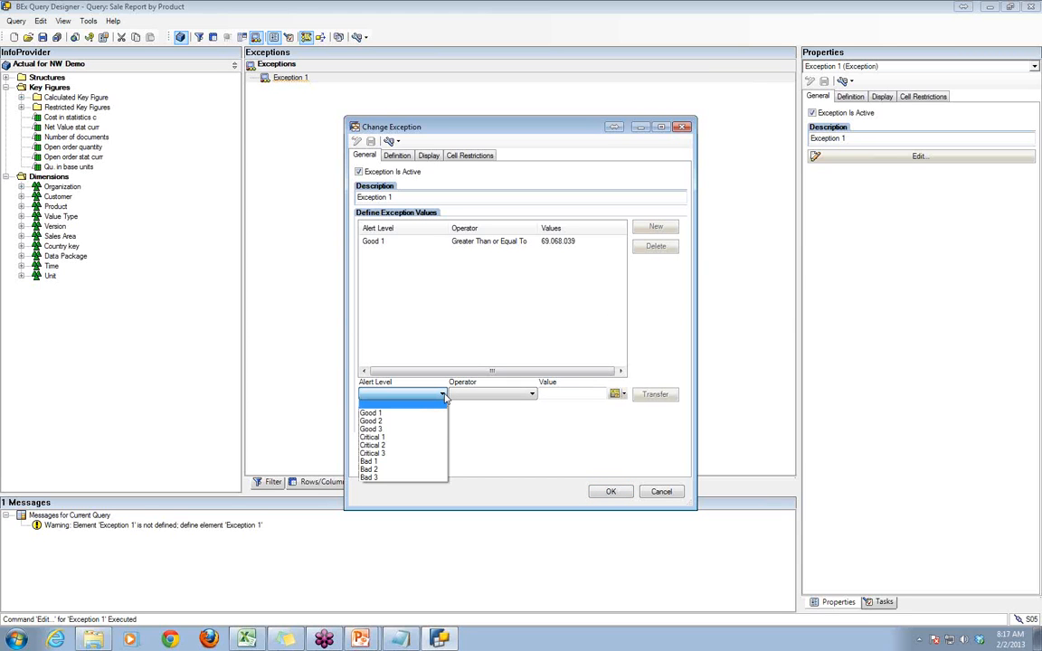
left_click(419, 477)
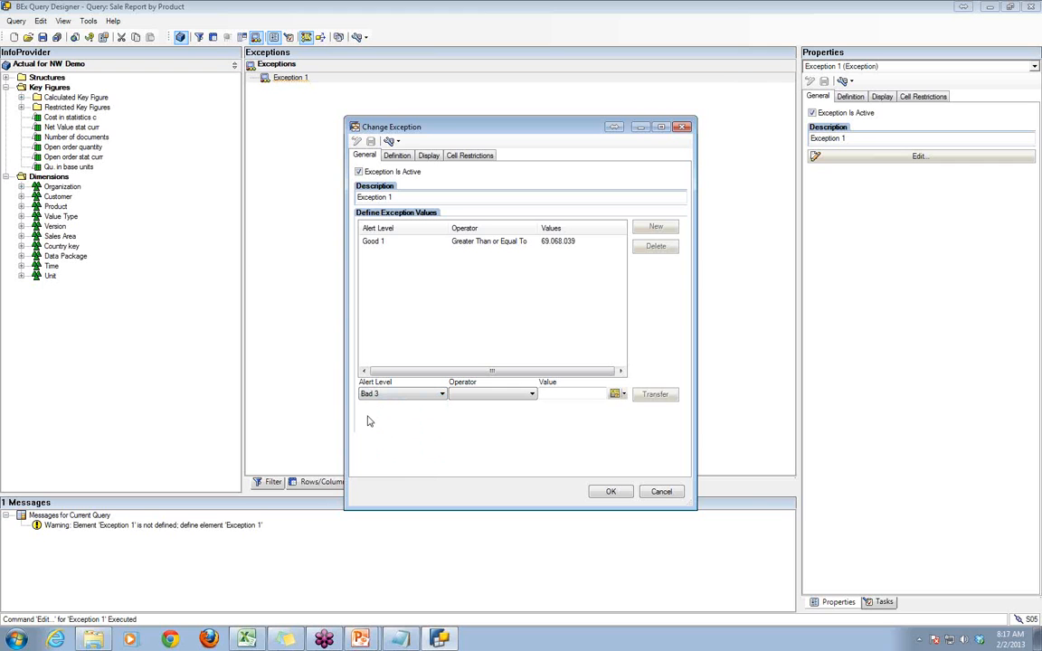
left_click(532, 395)
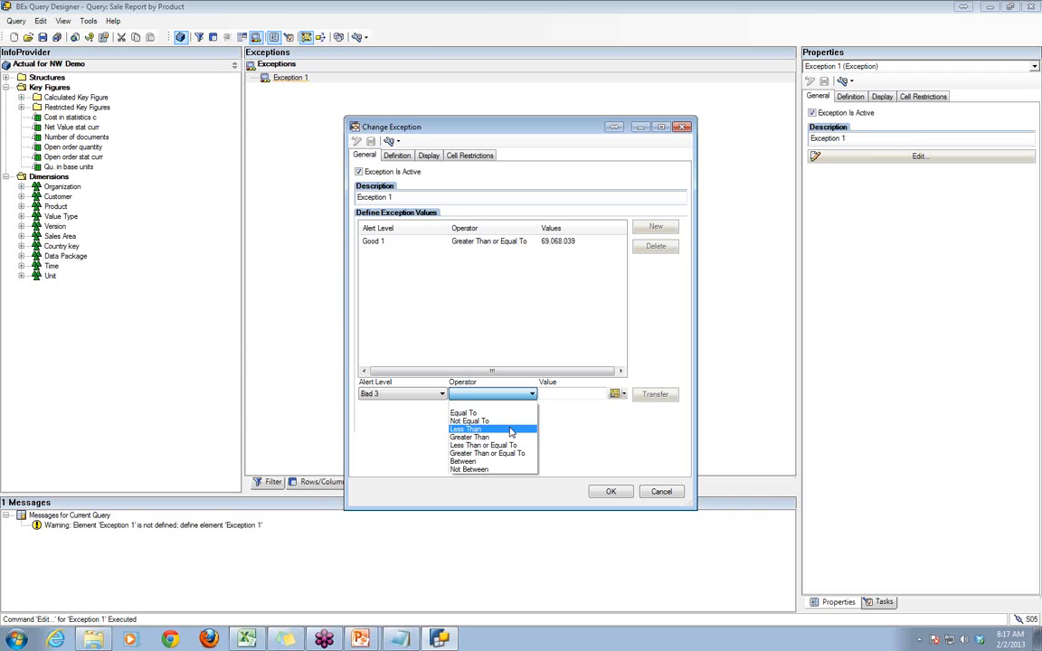
left_click(510, 430)
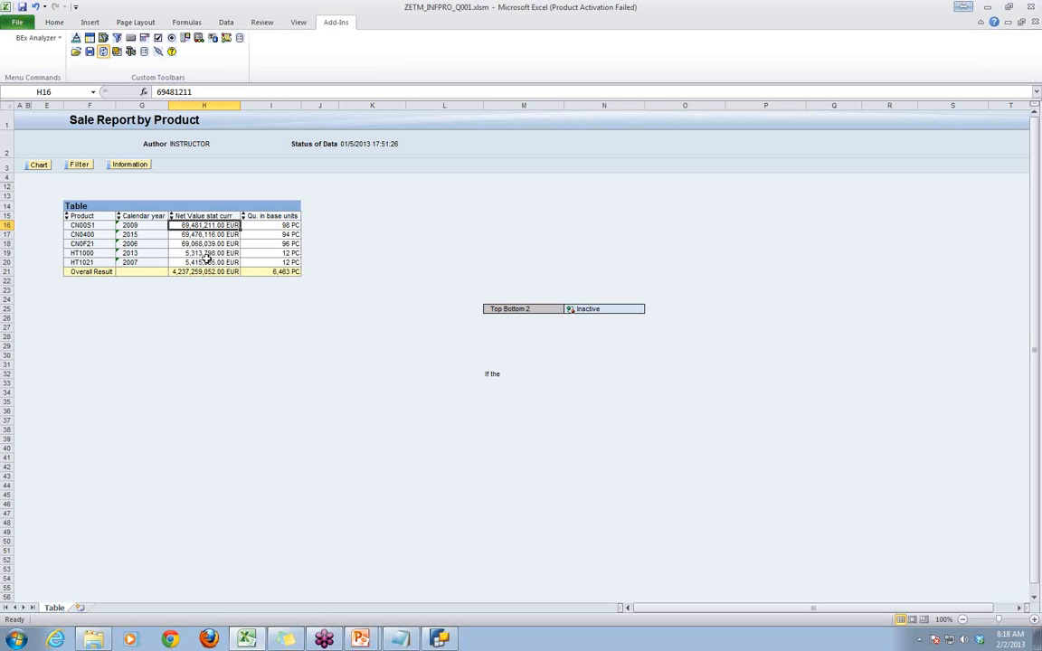
- Check product HT1000's net value in Excel, enter 5400000 as the Bad 3 value in BEx Query Designer and transfer the entry
left_click(193, 252)
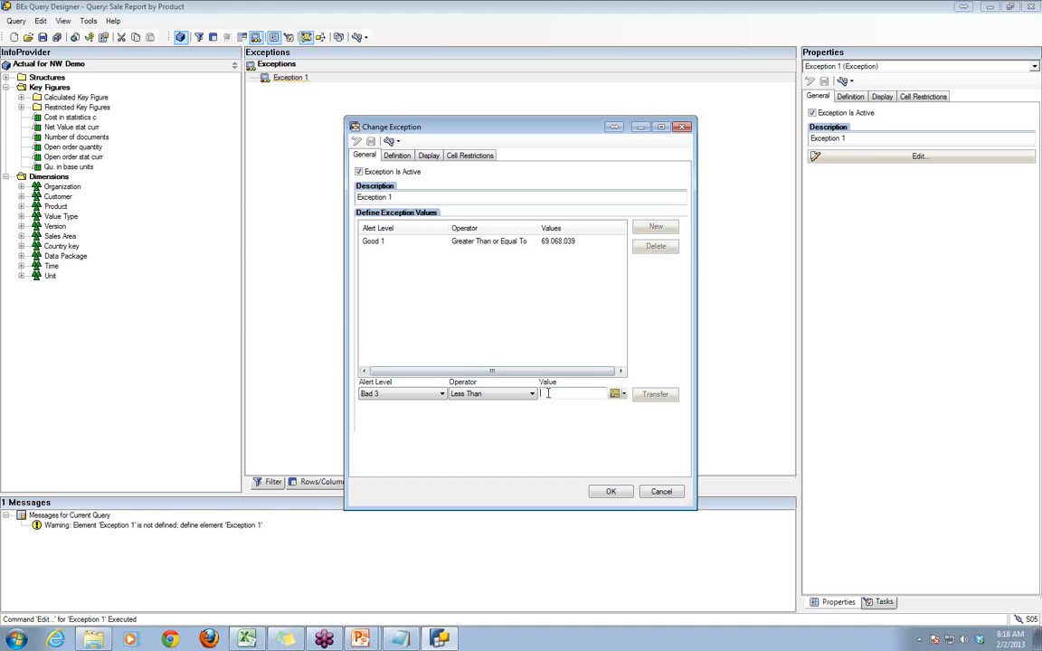
type("5313")
key("alt+Tab")
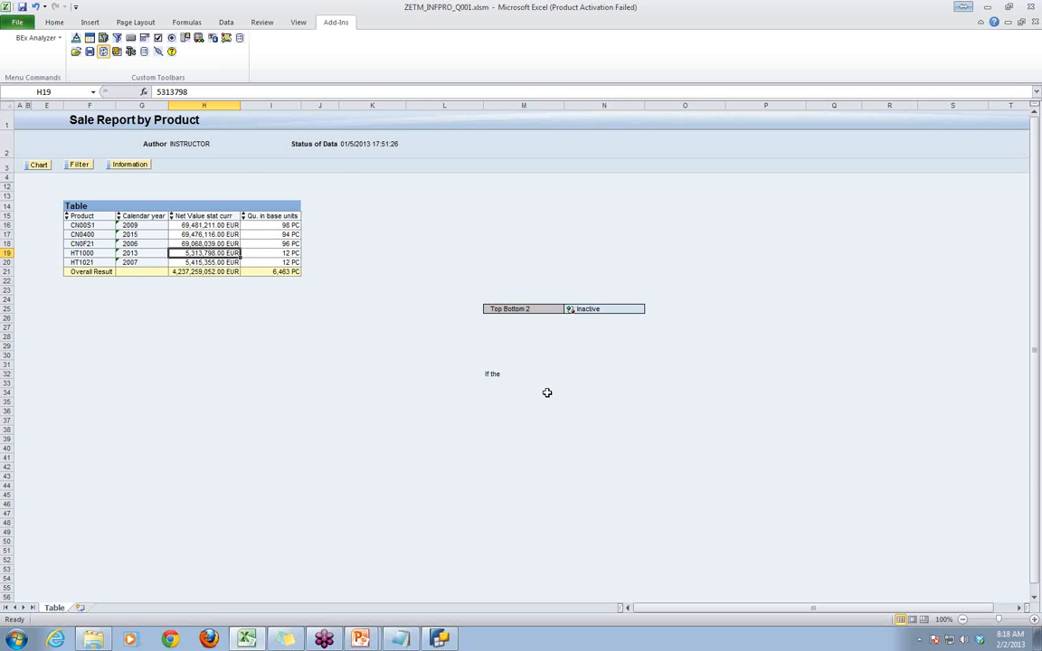
key("alt+Tab")
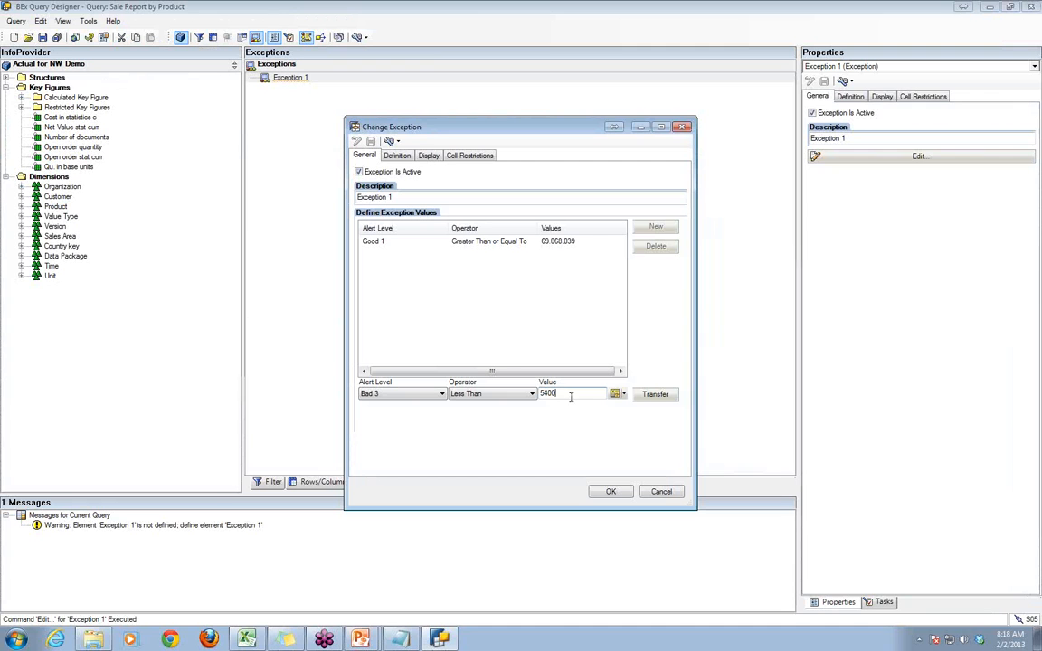
type("000")
left_click(654, 396)
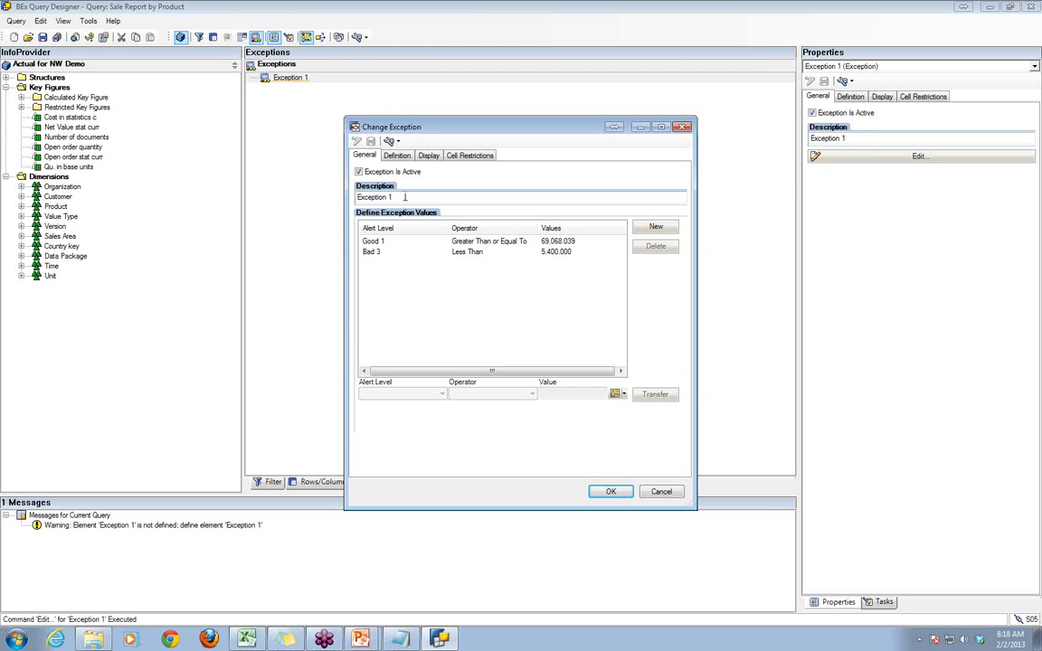
- Change the exception's description to "Top/Bottom 1 Exp" and accept the exception definition
left_click_drag(393, 197, 313, 179)
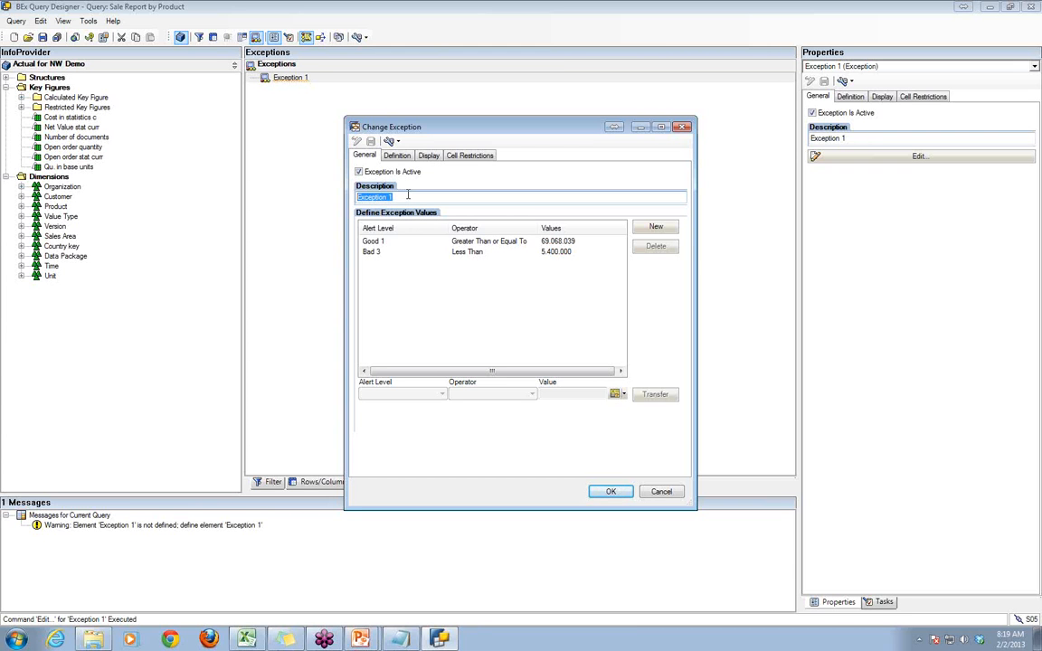
type("Top/Bottom 1 Exp")
left_click(611, 493)
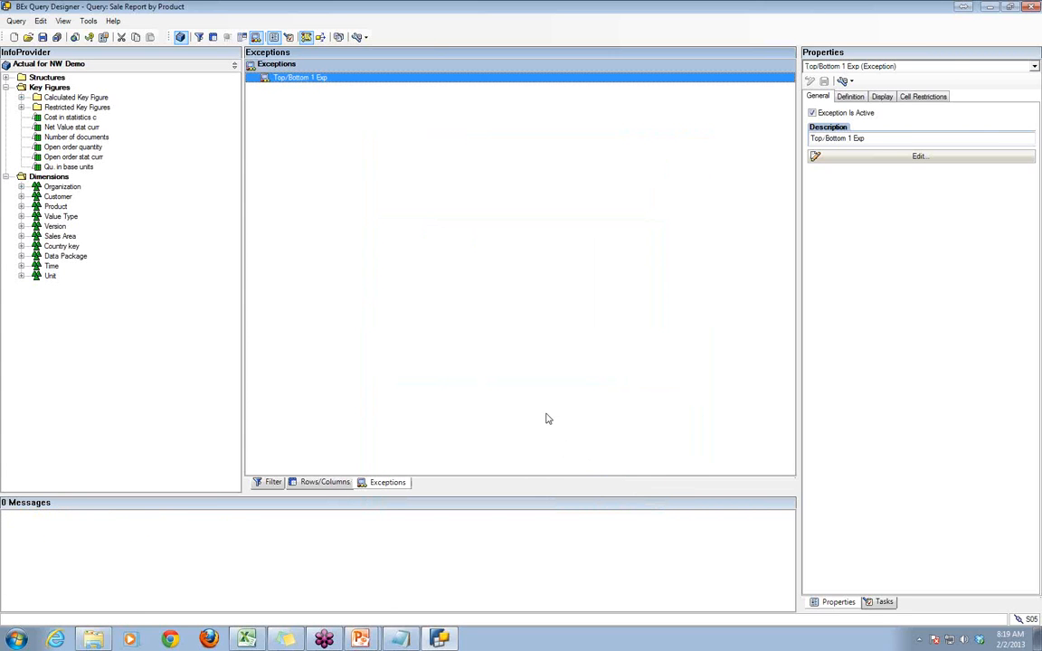
- Switch to Excel and open the Sale Report by Product query in BEx Analyzer from the query history
left_click(335, 117)
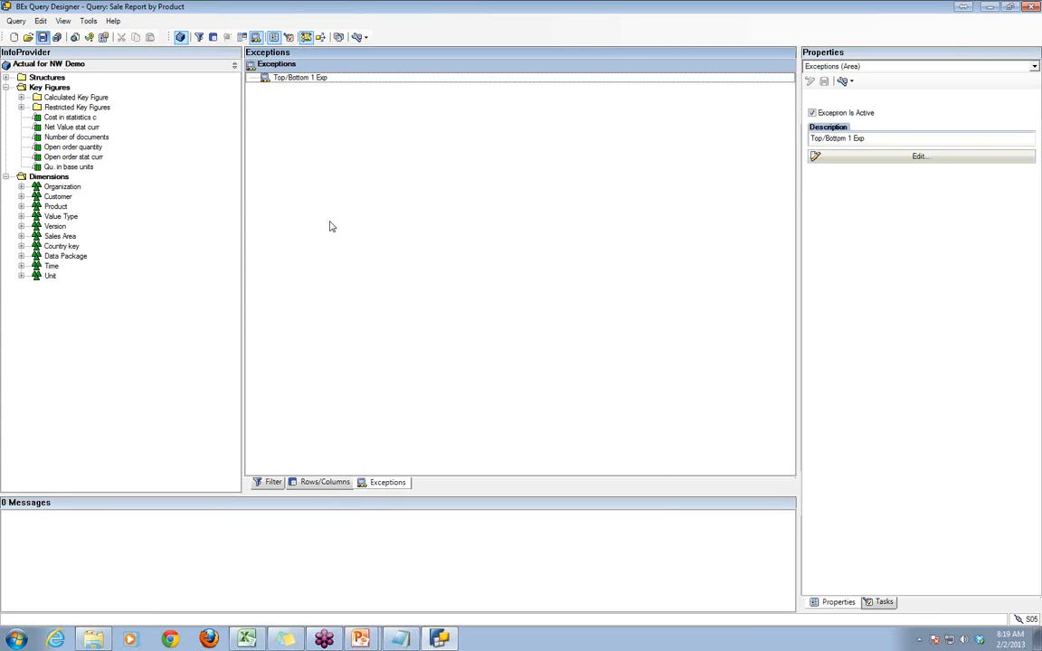
left_click(247, 638)
left_click(378, 411)
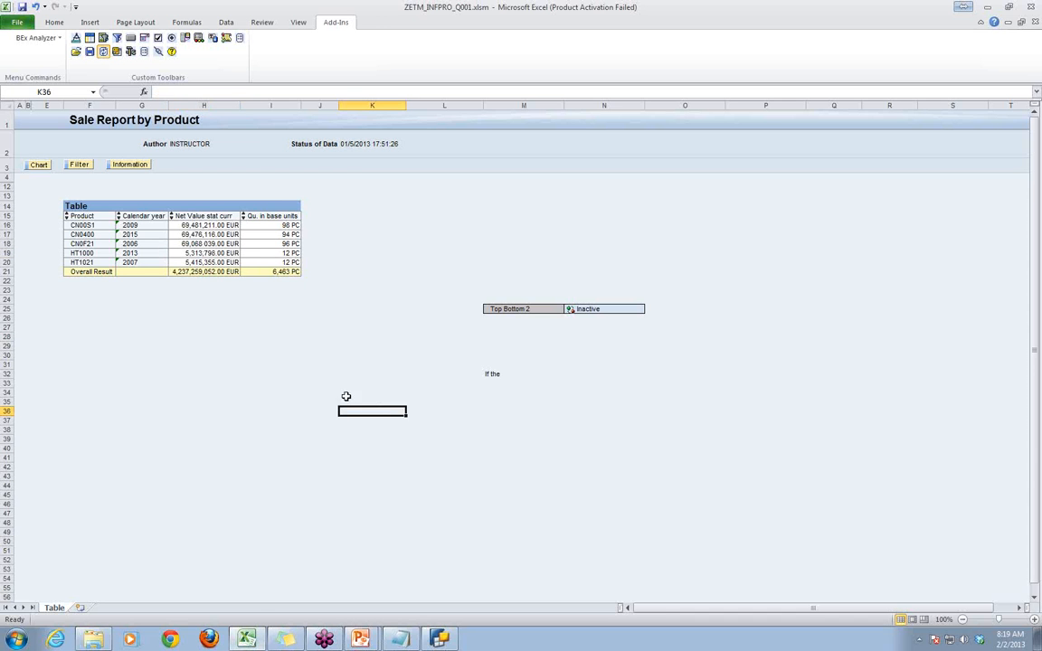
left_click(76, 52)
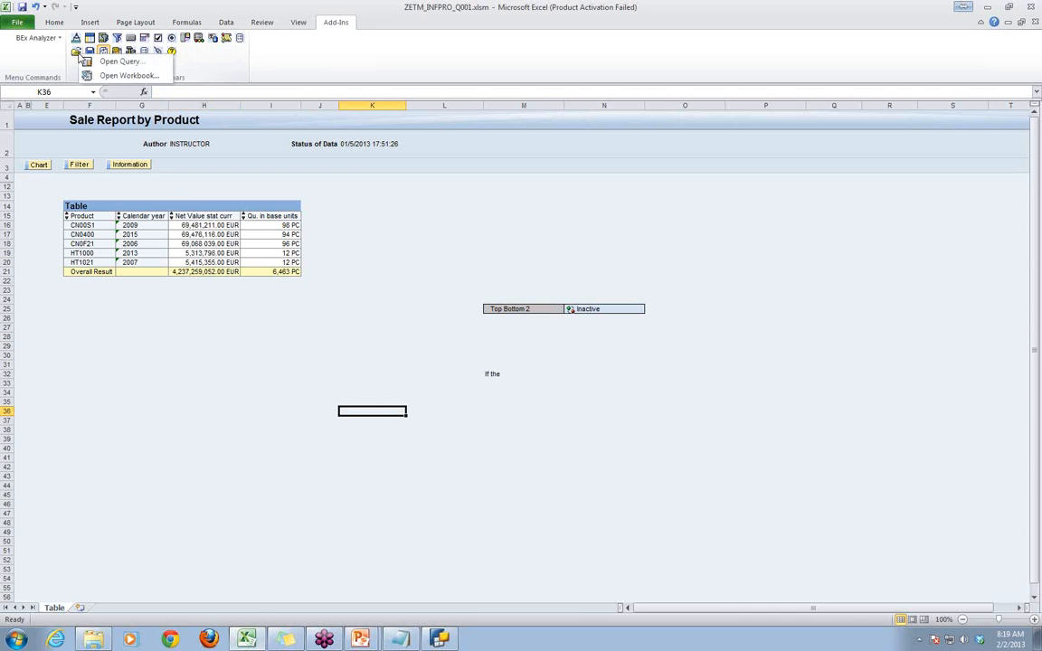
left_click(108, 61)
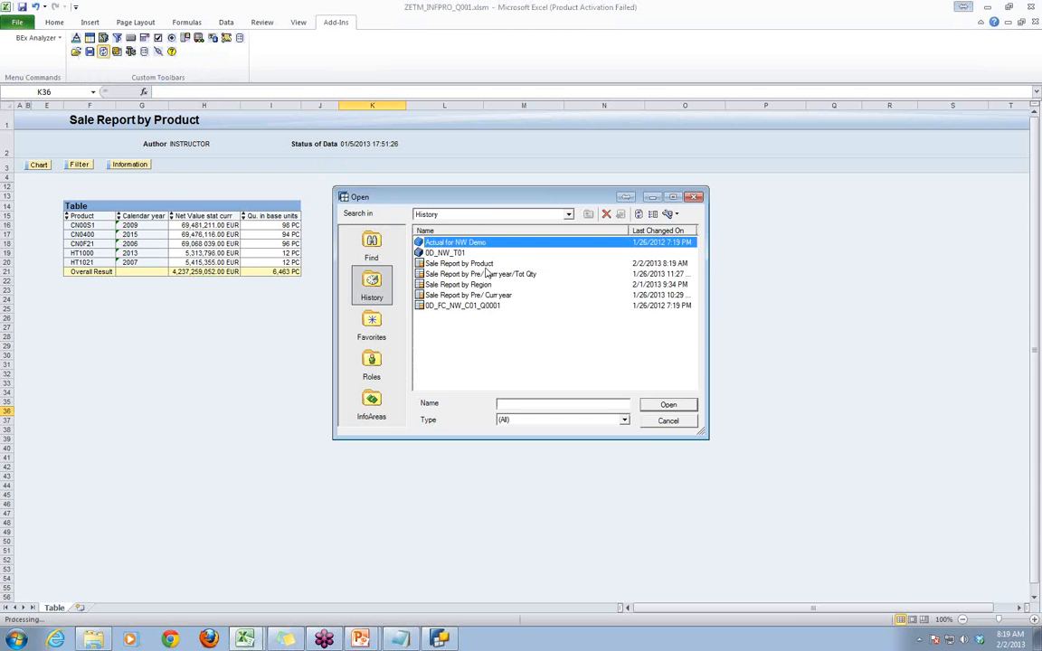
left_click(470, 265)
left_click(667, 404)
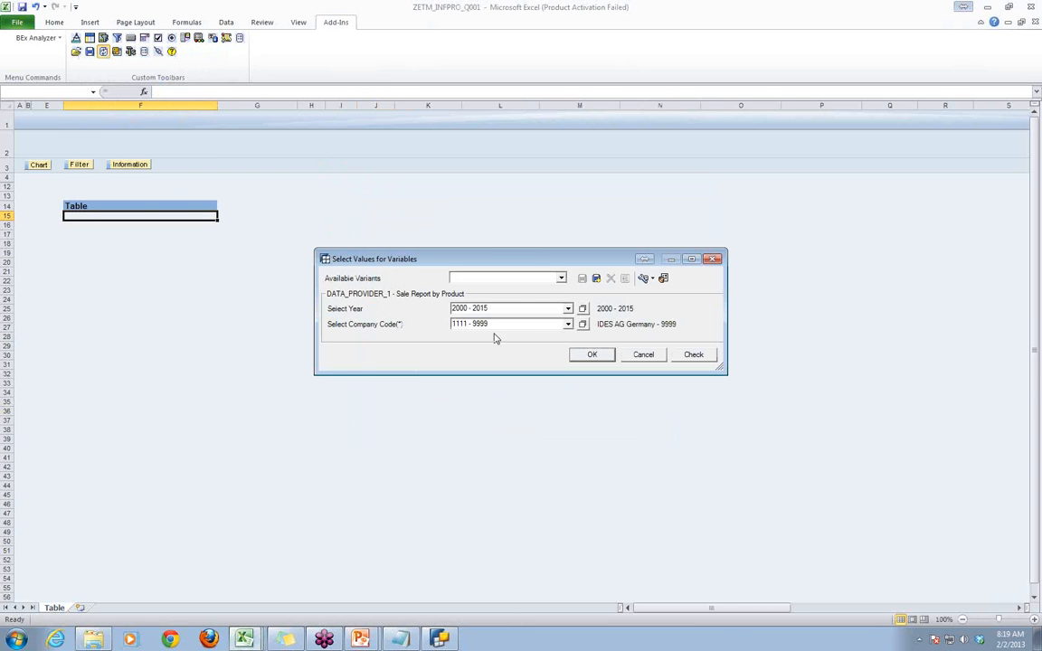
- Select the var2 variant for the query variables and run the report
left_click(561, 278)
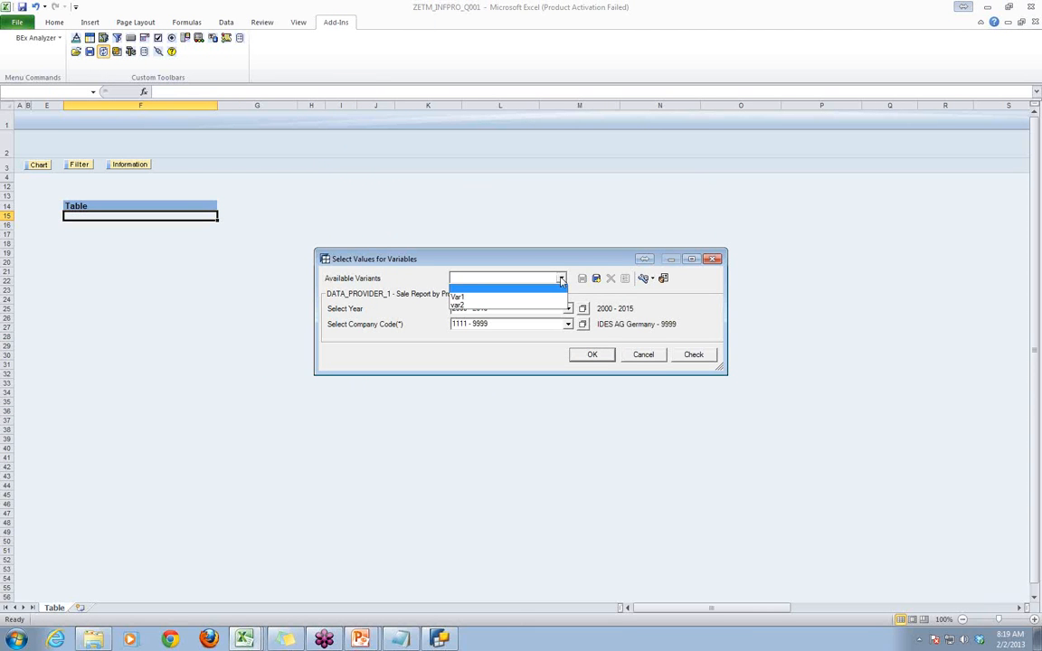
left_click(516, 287)
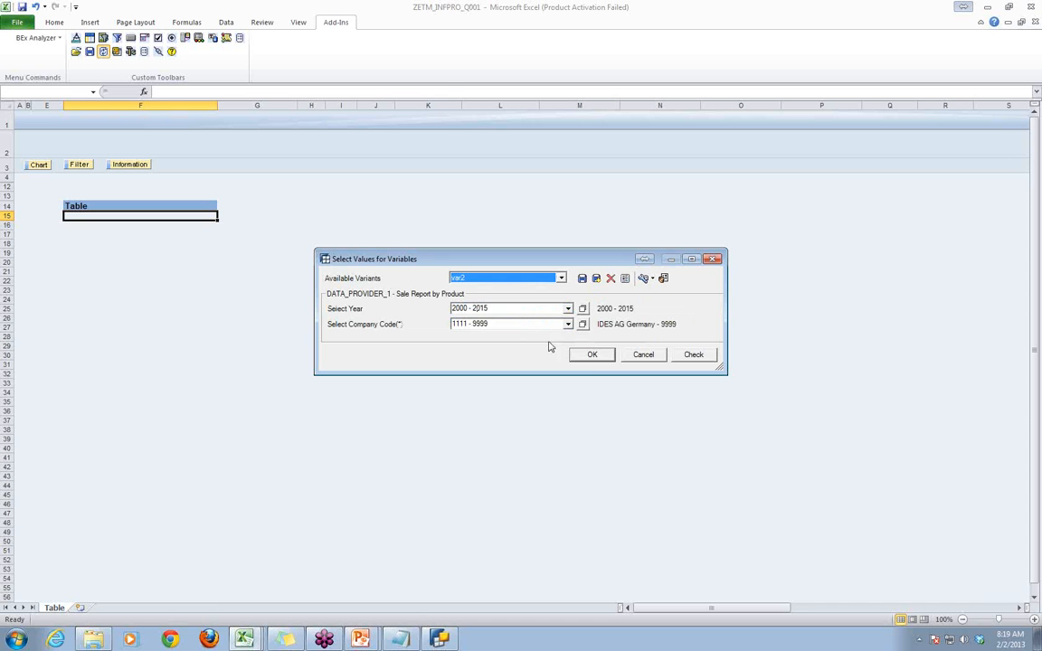
left_click(591, 354)
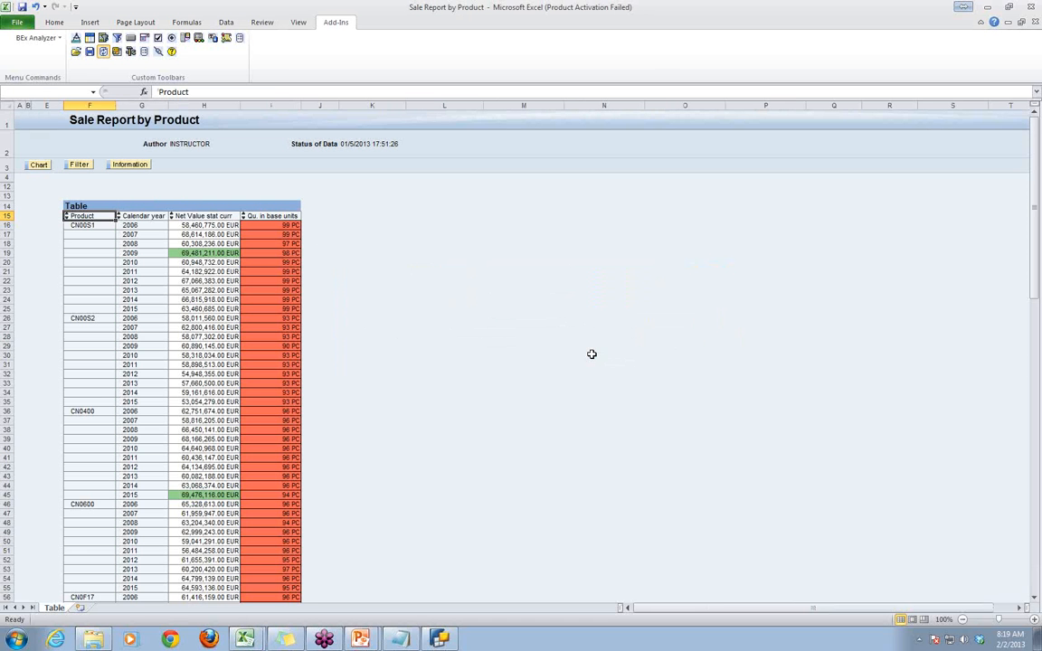
- Examine which Net Value and quantity cells the exception highlights throughout the Sale Report by Product table
left_click(494, 360)
scroll(497, 362, "down", 5)
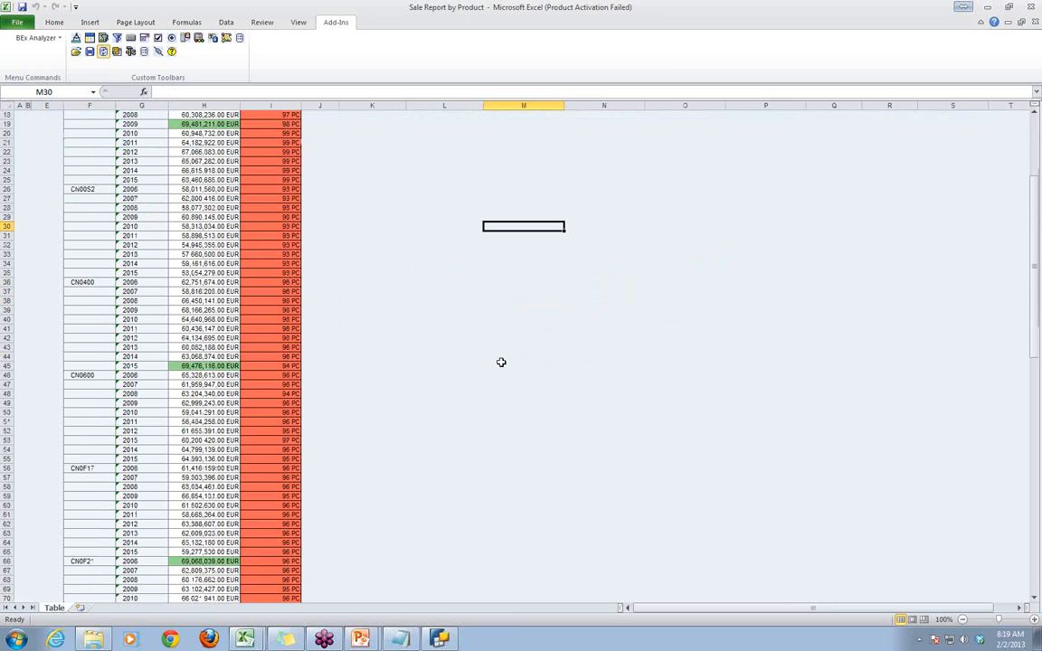
scroll(501, 362, "up", 2)
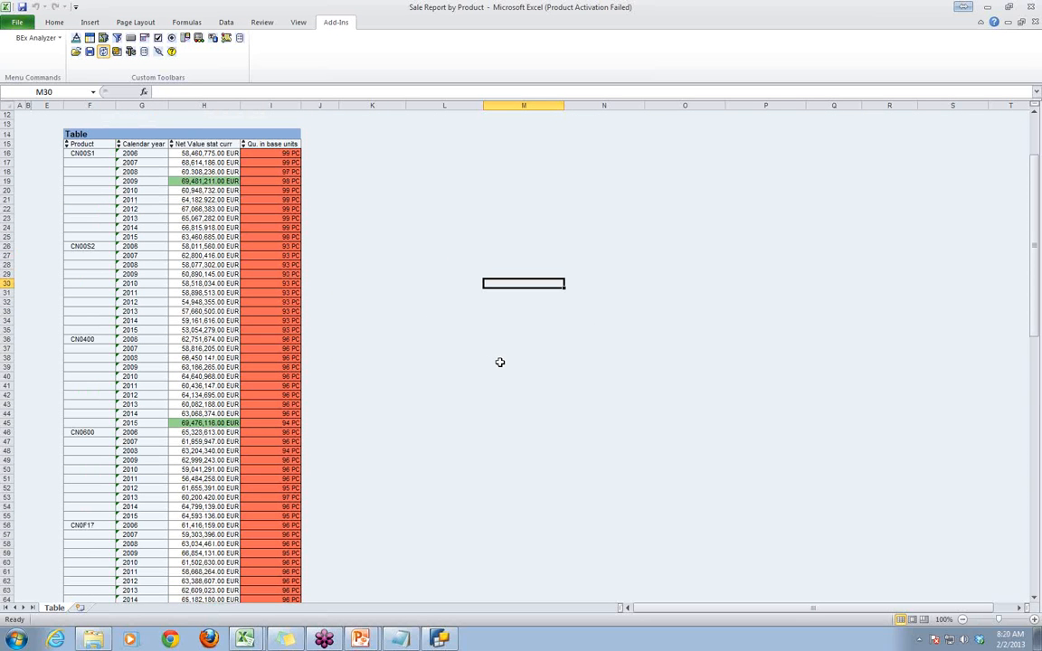
left_click(425, 373)
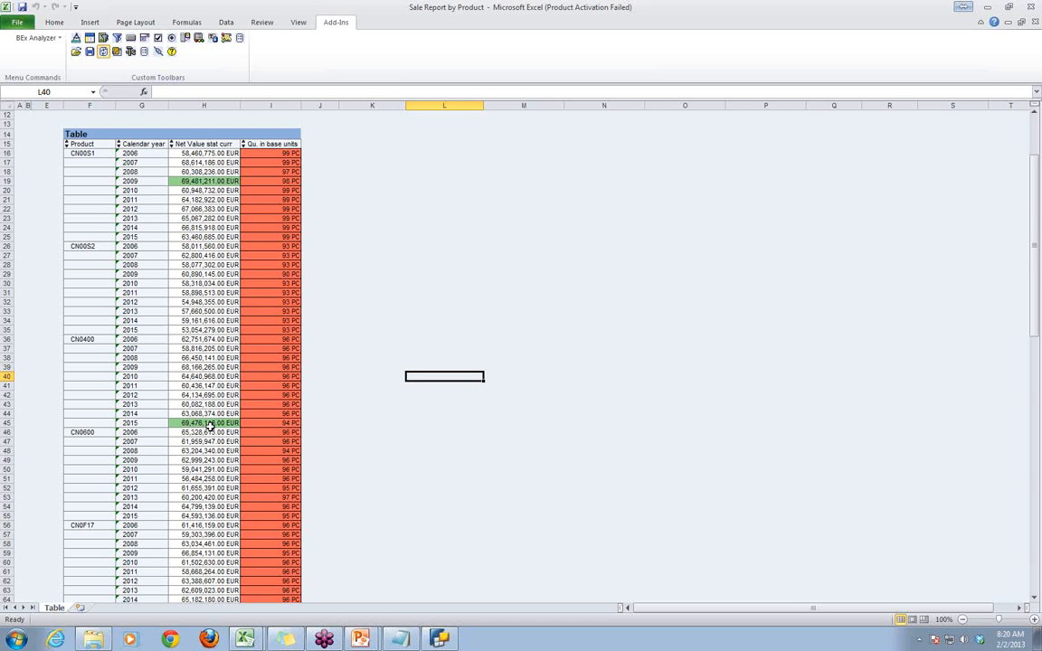
scroll(209, 425, "down", 12)
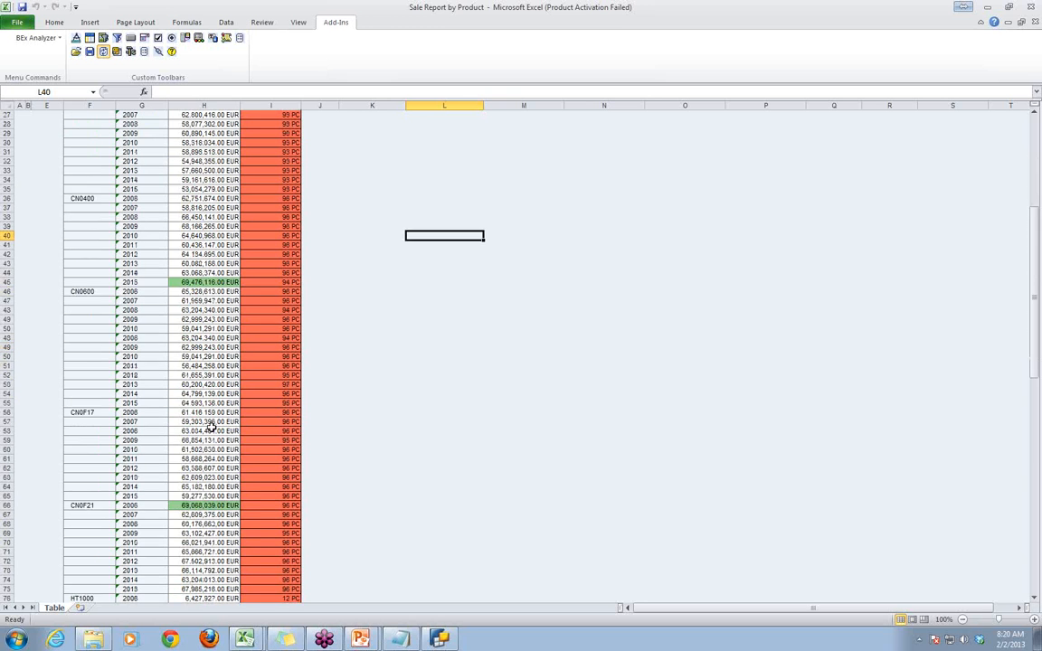
left_click(194, 441)
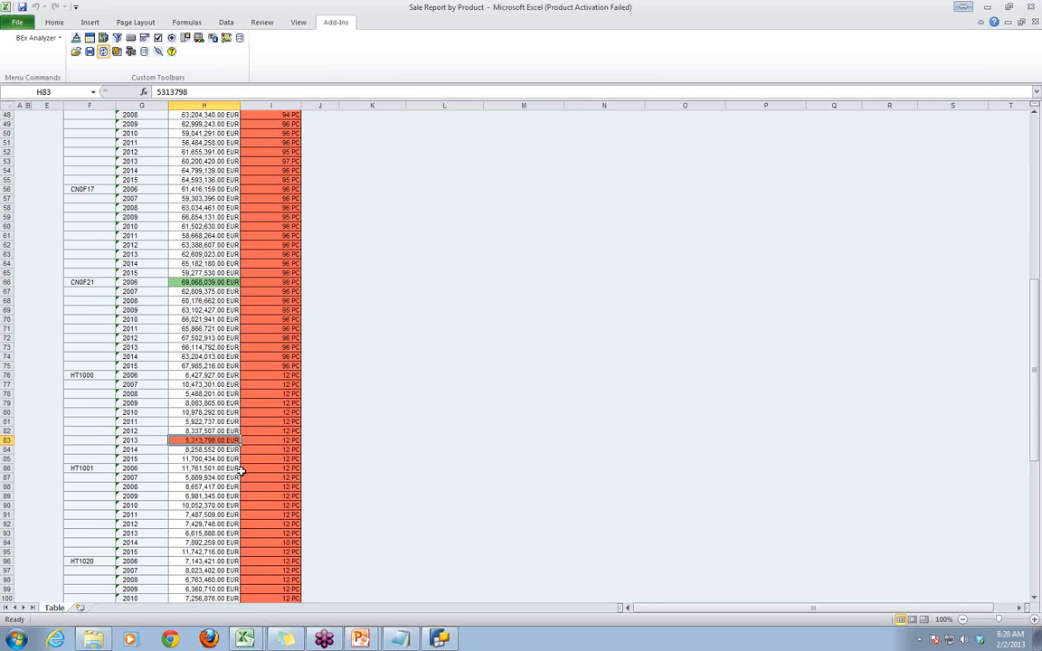
scroll(195, 486, "down", 17)
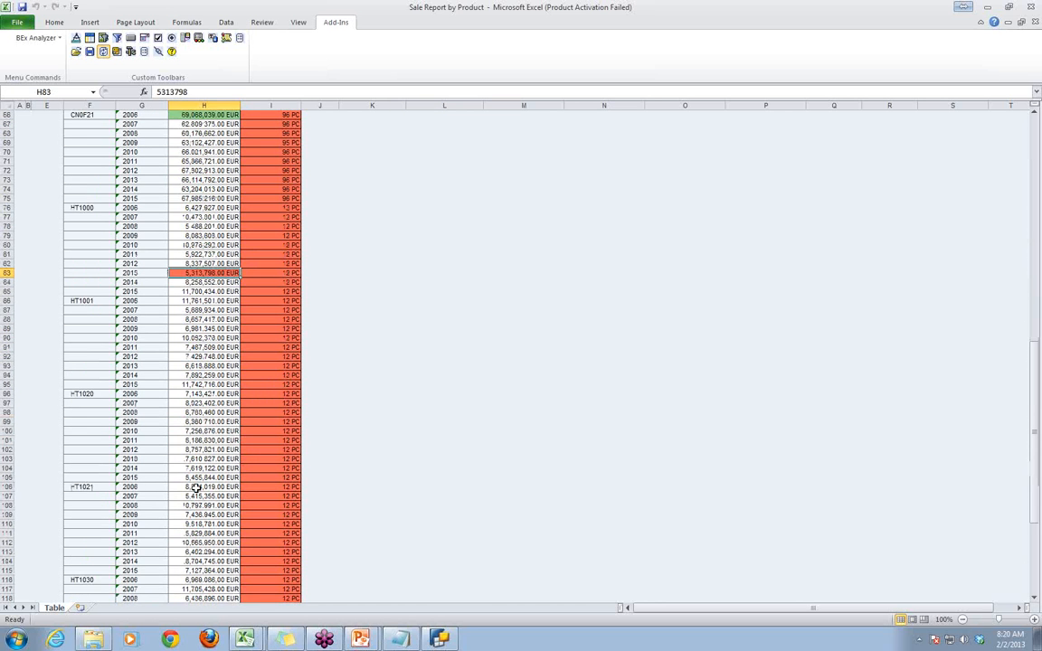
left_click(523, 481)
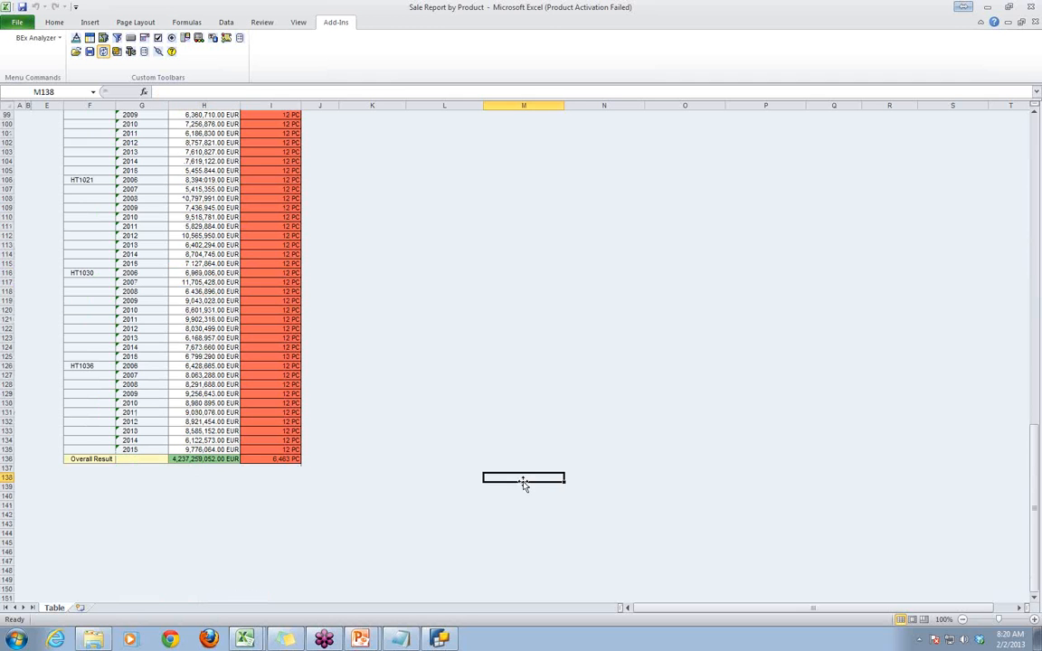
left_click(291, 356)
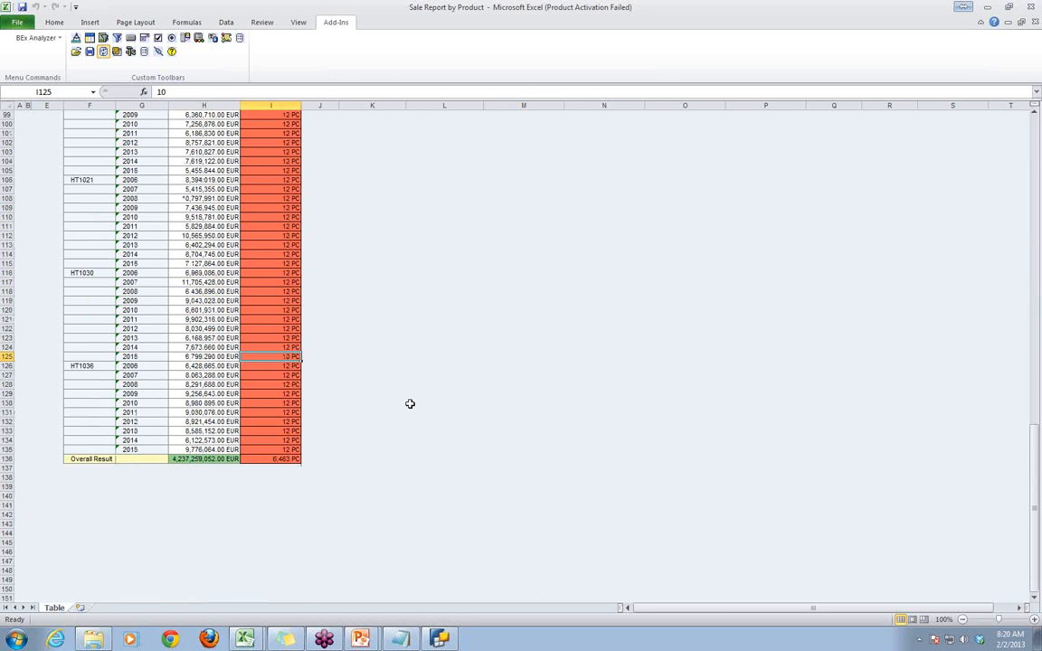
scroll(409, 403, "up", 20)
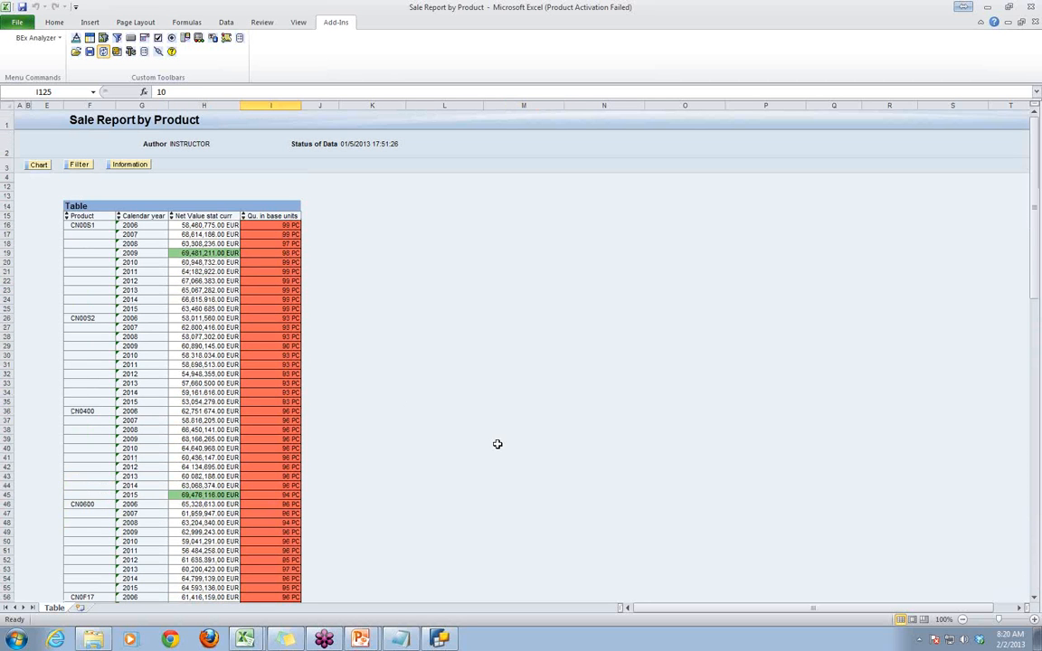
- Return to BEx Query Designer and check which key figures the Top/Bottom 1 Exp exception can be defined on
left_click(441, 639)
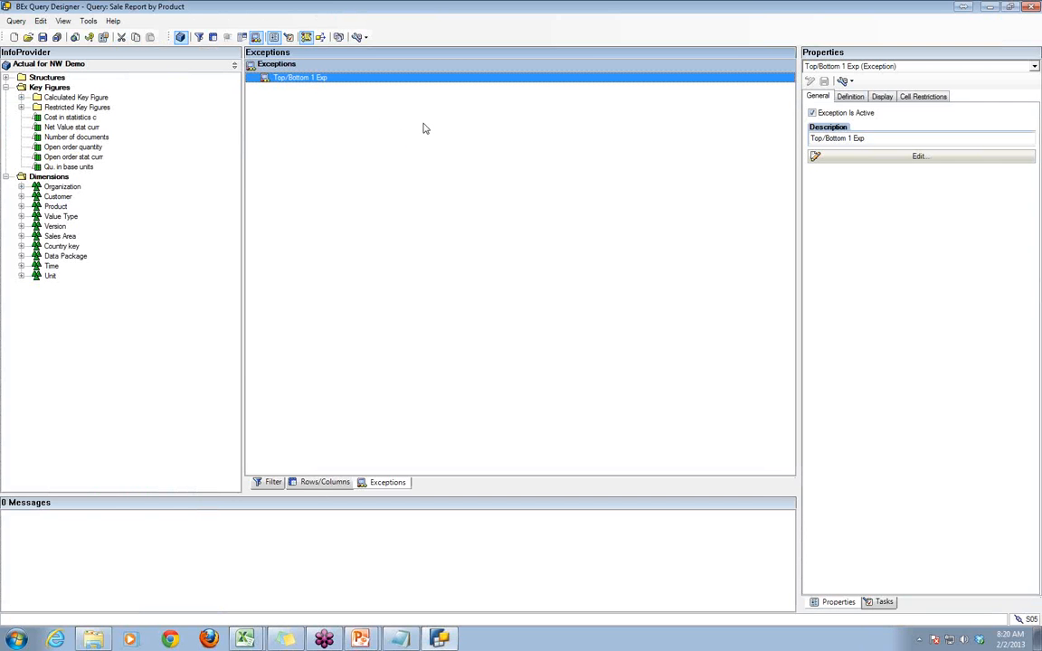
key("alt+Tab")
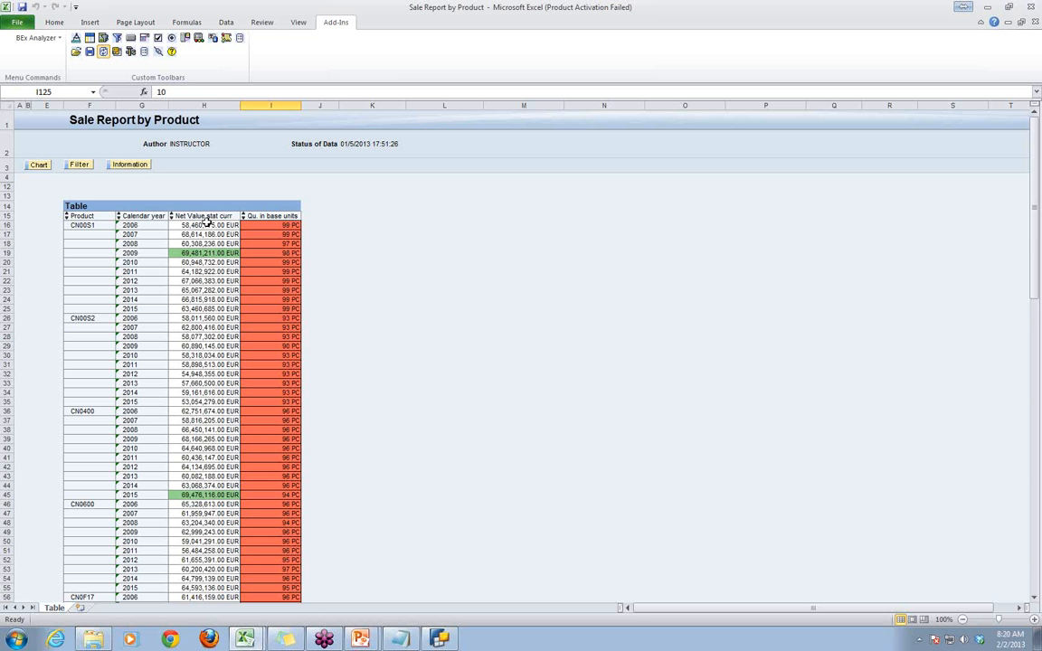
key("alt+Tab")
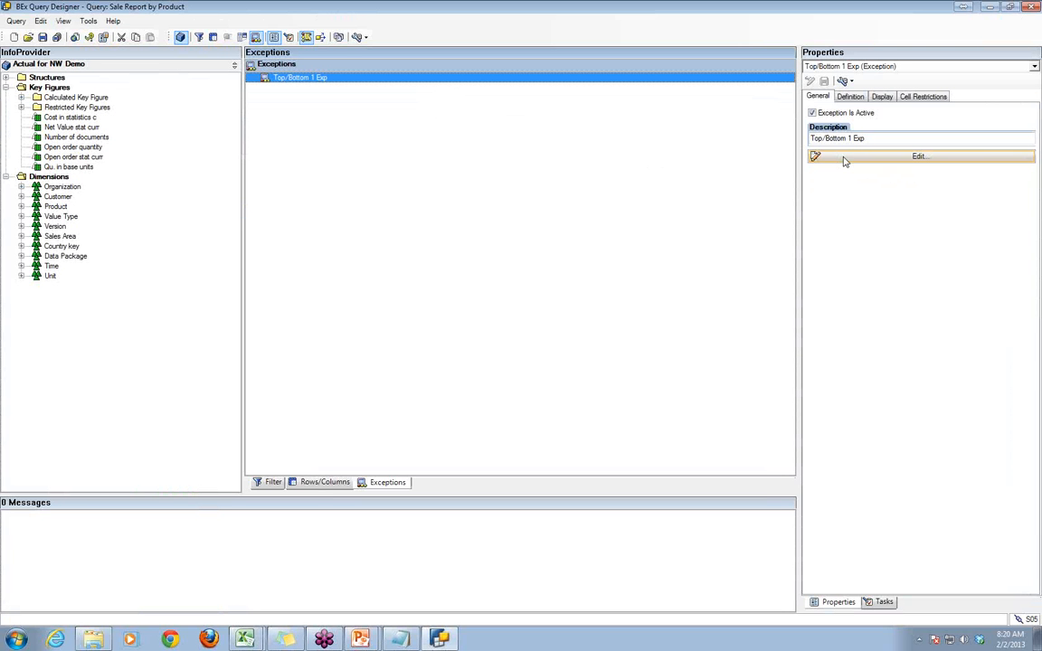
left_click(850, 96)
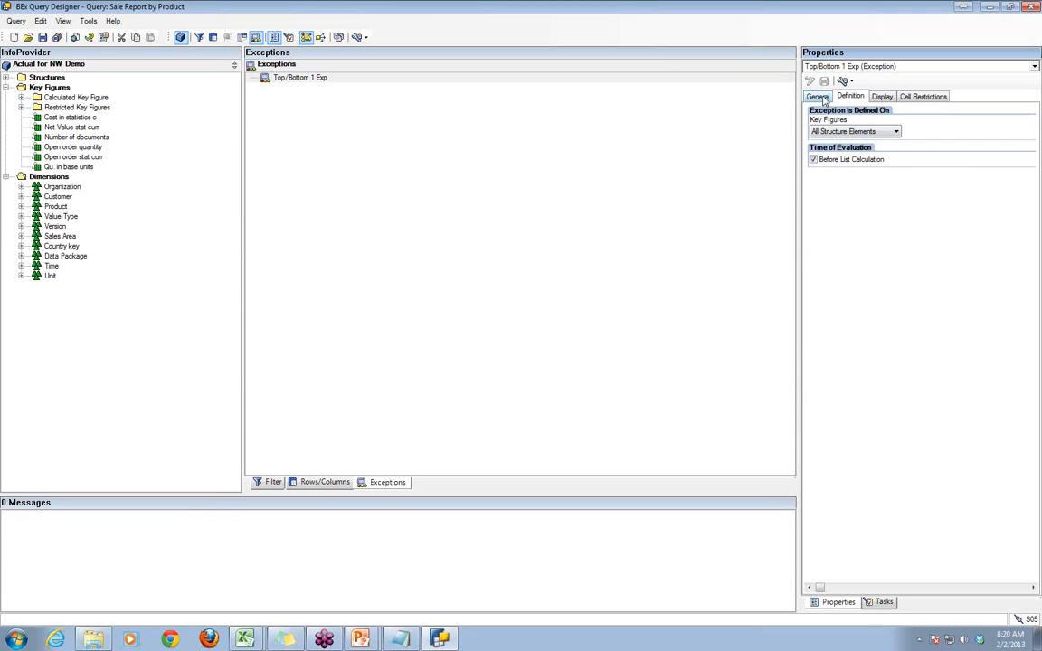
left_click(895, 133)
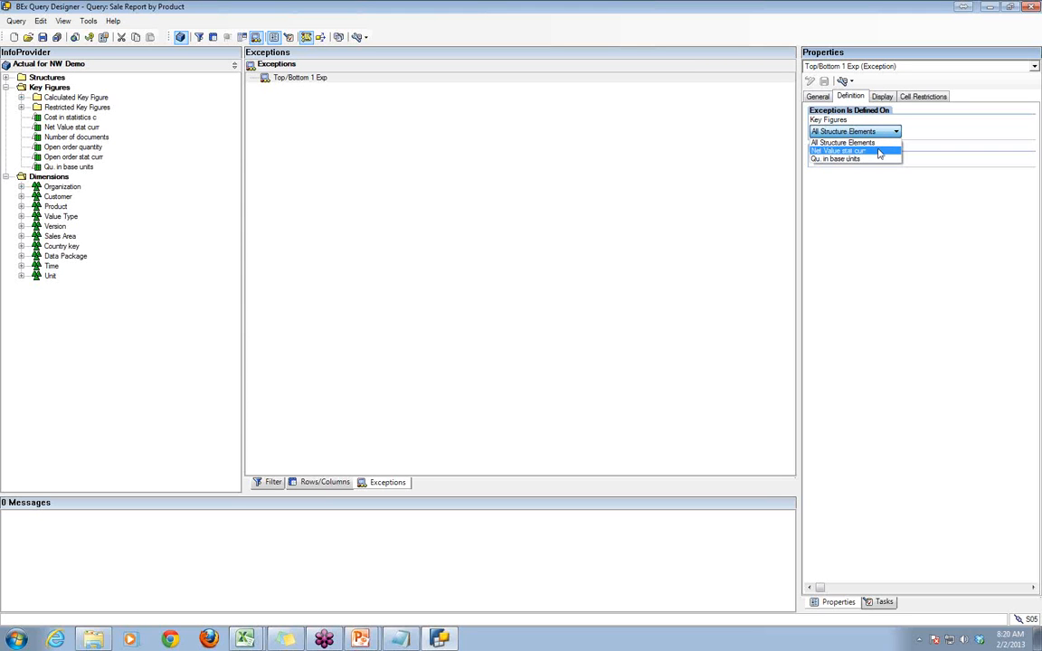
left_click(648, 157)
- Edit the Top/Bottom 1 Exp exception so it is defined on the key figure Net Value stat curr, and save the query
left_click(815, 97)
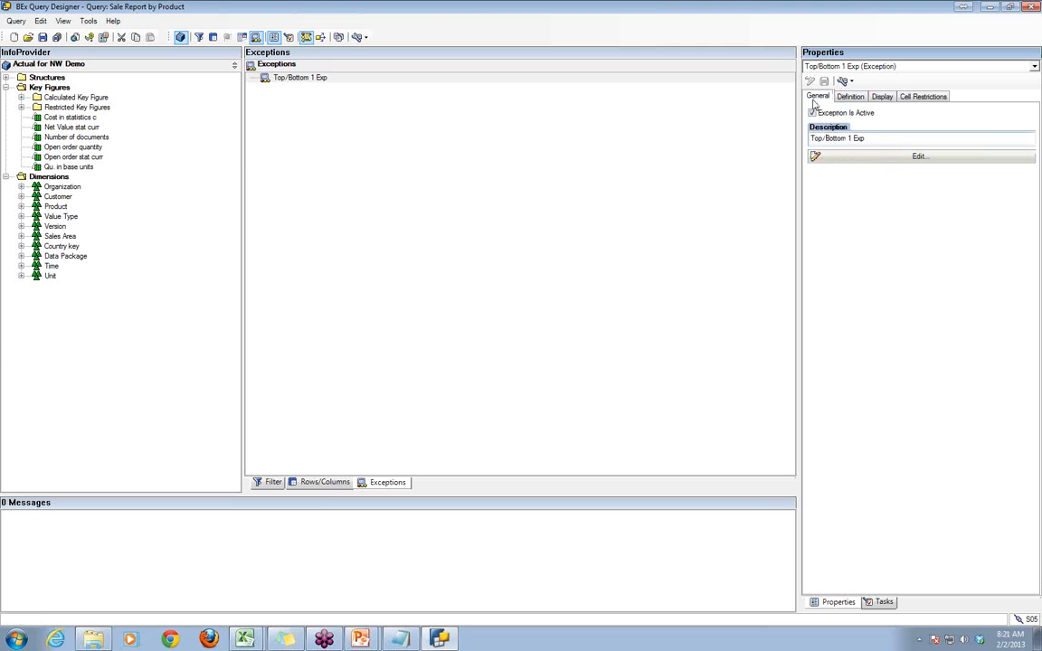
left_click(844, 157)
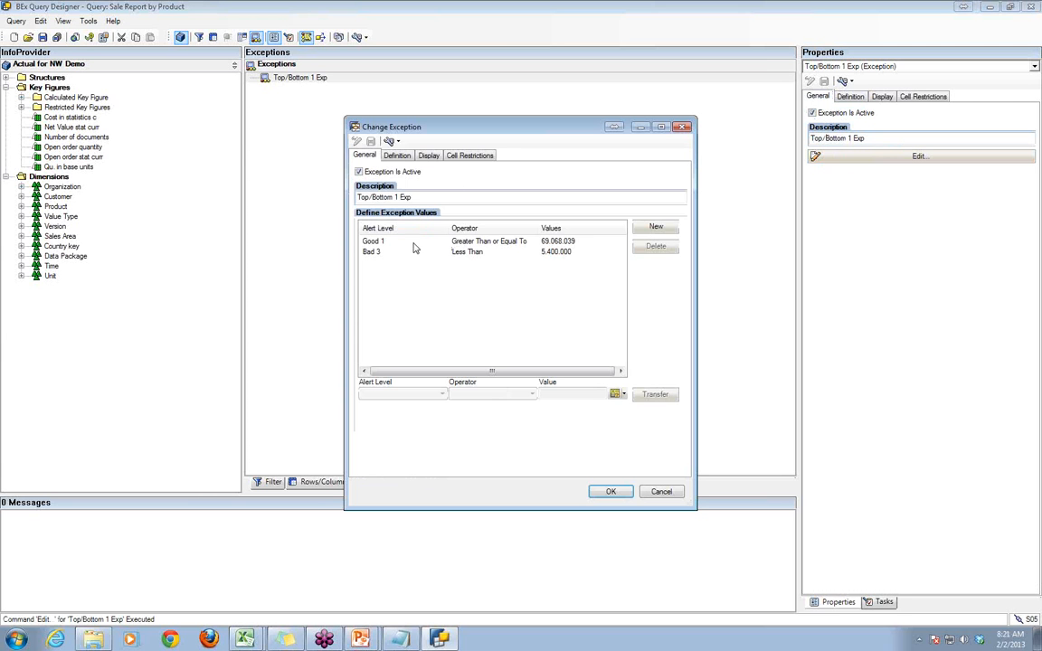
left_click(399, 155)
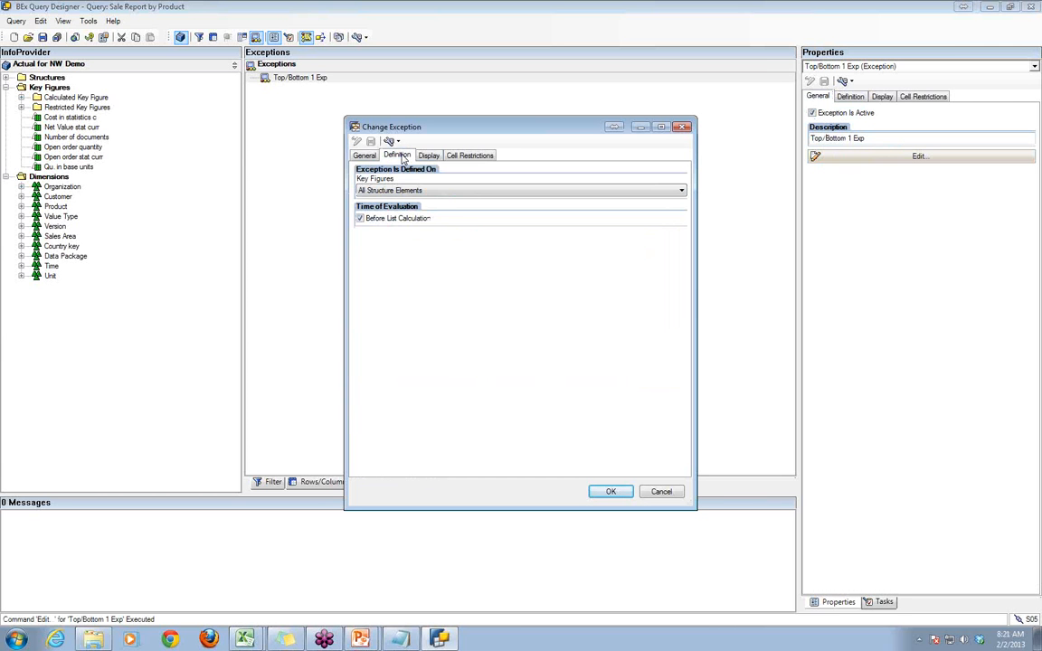
left_click(395, 191)
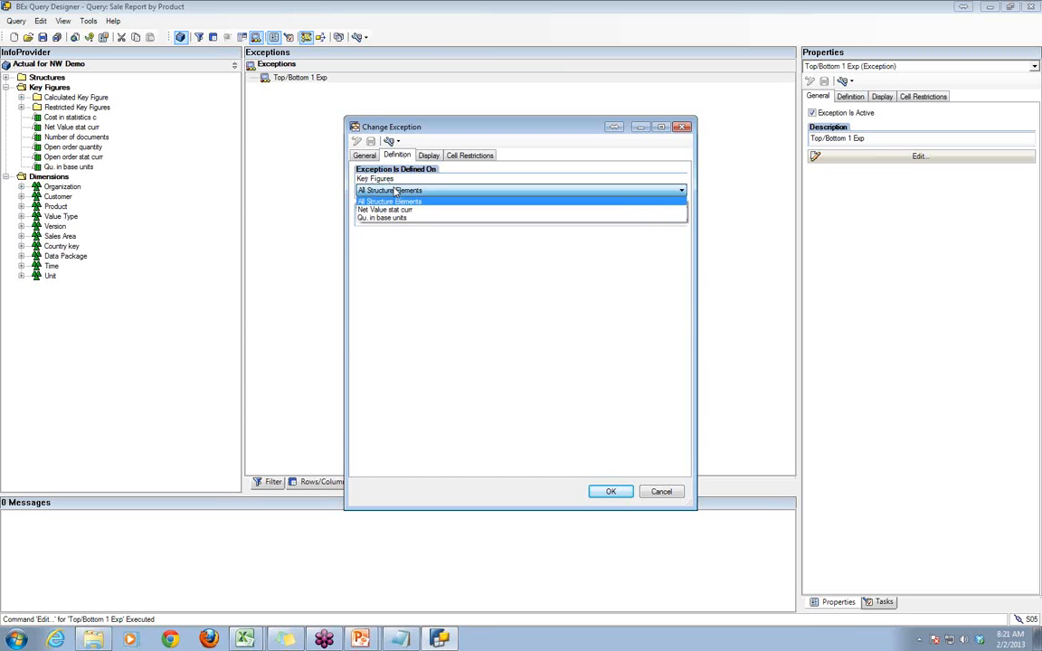
left_click(391, 212)
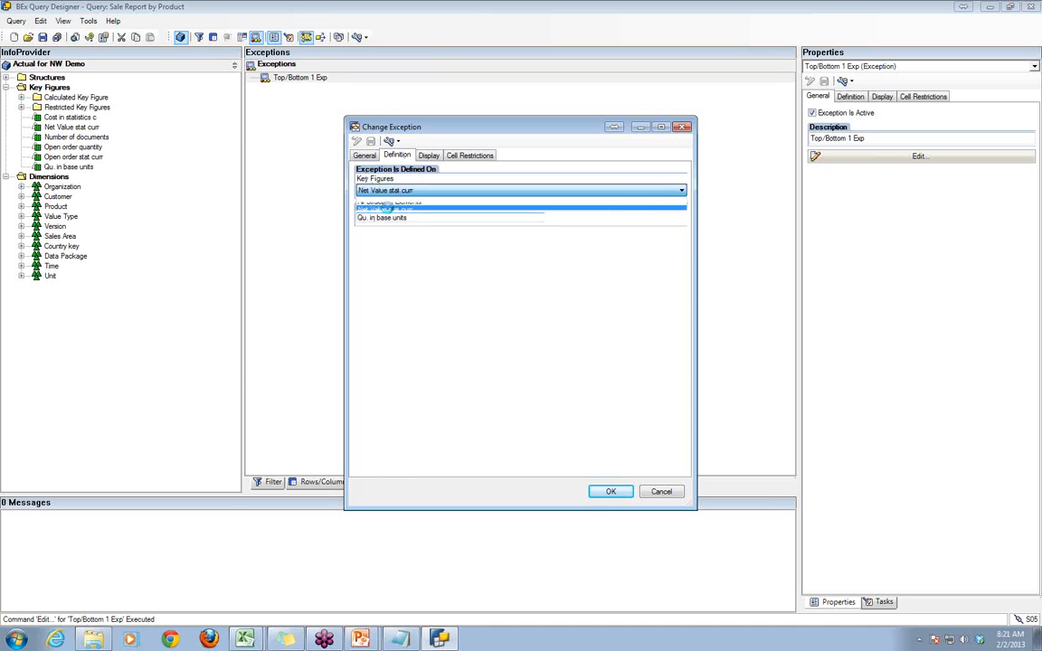
left_click(609, 493)
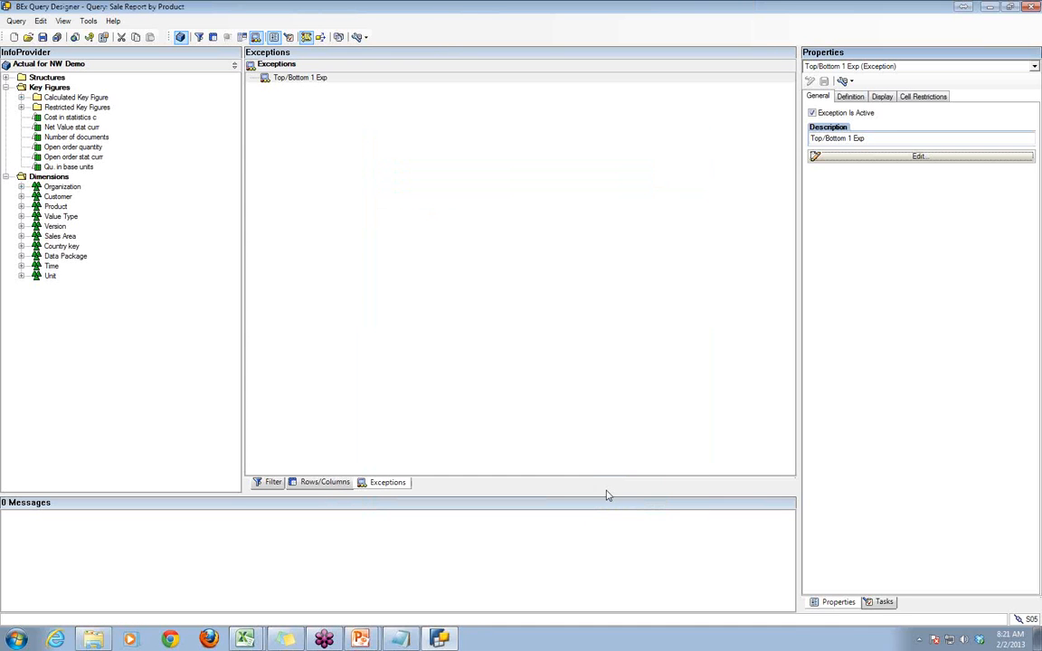
left_click(42, 37)
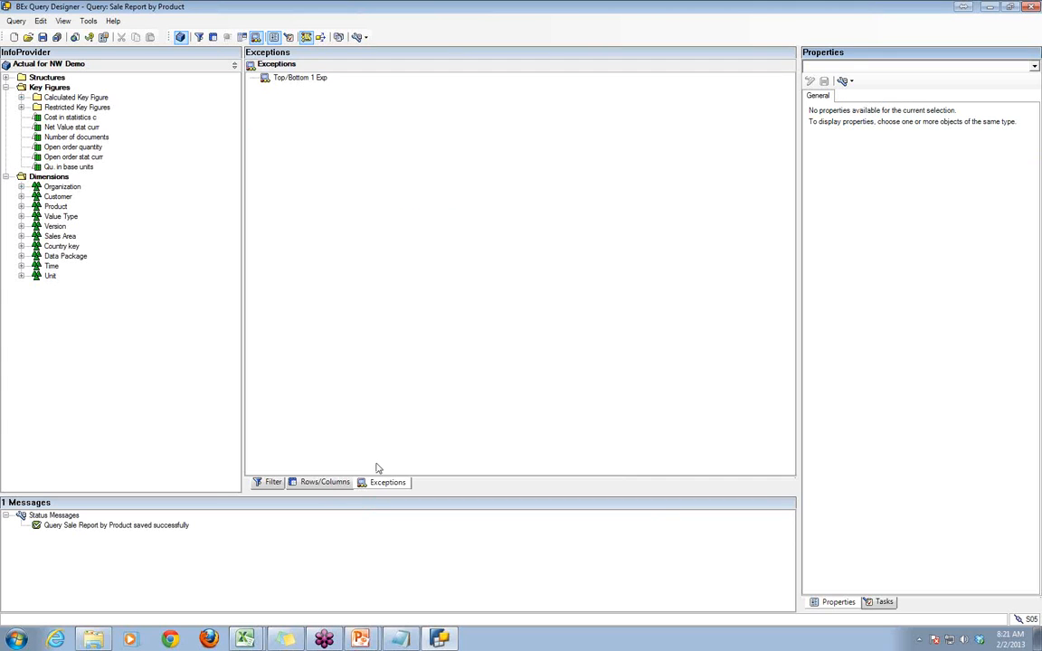
- Change the exception's description to "Net Value Exception" and save the query
left_click(340, 431)
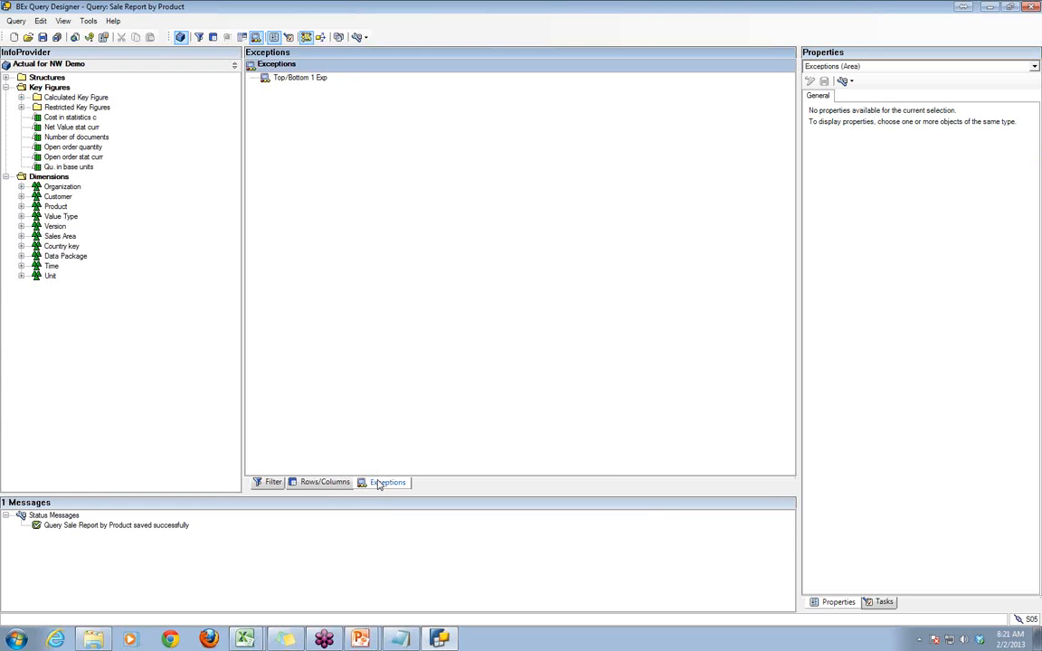
left_click(286, 80)
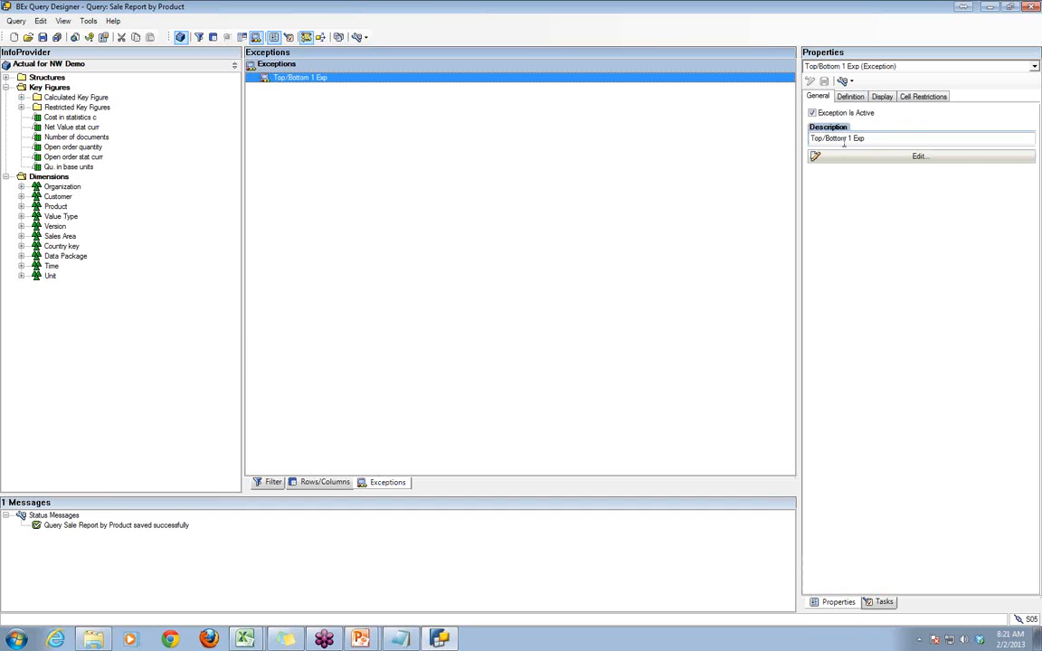
left_click_drag(850, 137, 797, 140)
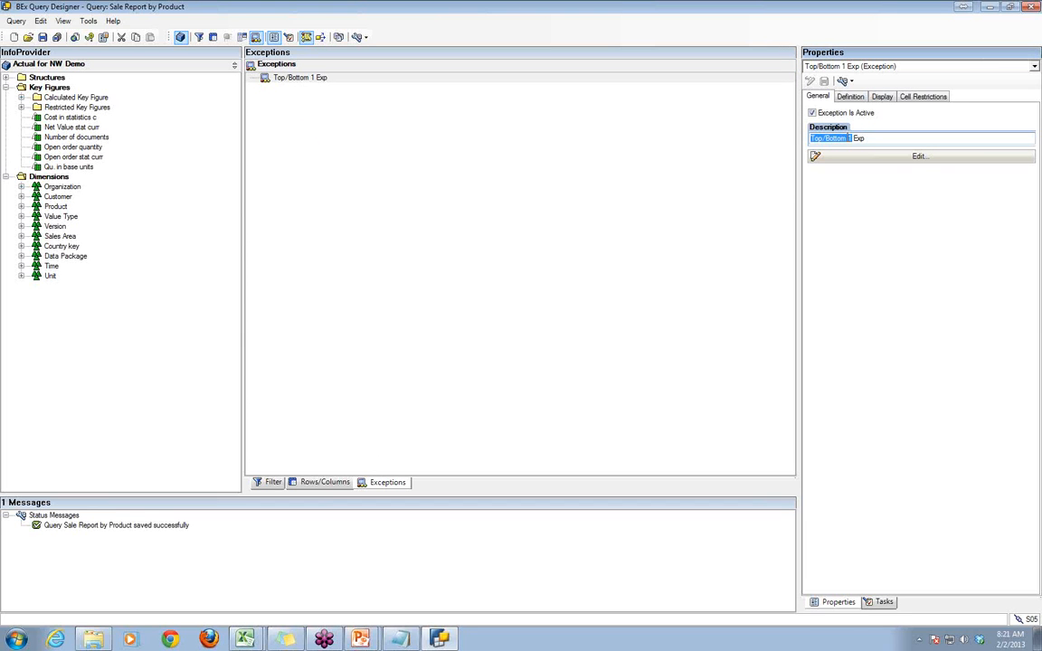
left_click(849, 139)
left_click_drag(853, 138, 774, 140)
type("Net Value")
left_click_drag(842, 138, 858, 138)
type("Exception")
left_click(760, 161)
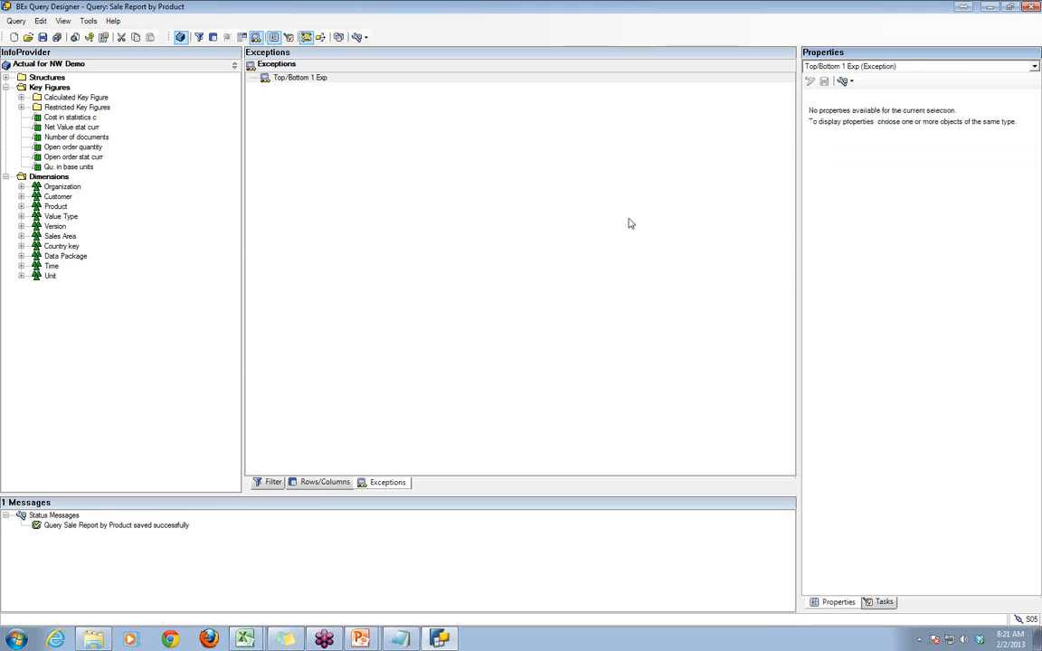
left_click(42, 37)
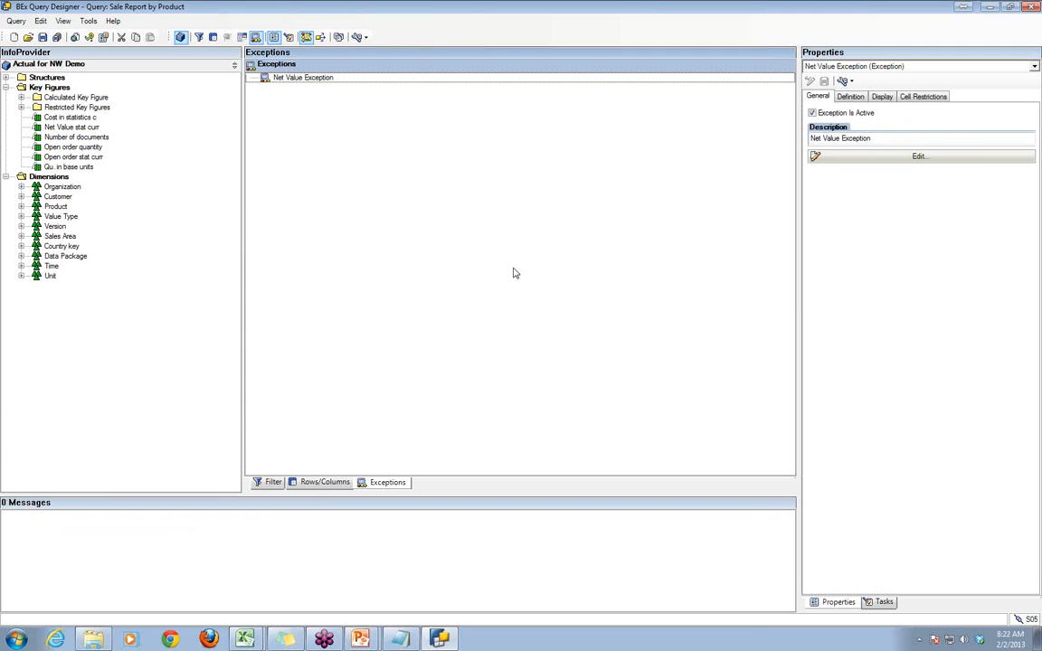
- Review the display and definition settings of the Net Value Exception
left_click(883, 99)
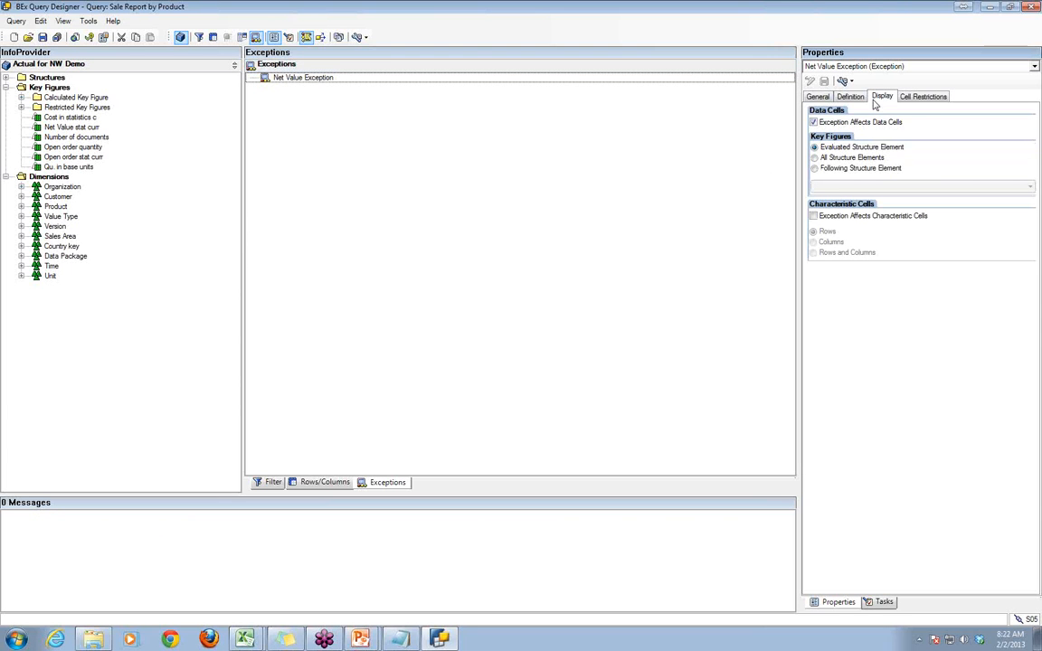
left_click(850, 95)
left_click(817, 96)
left_click(659, 246)
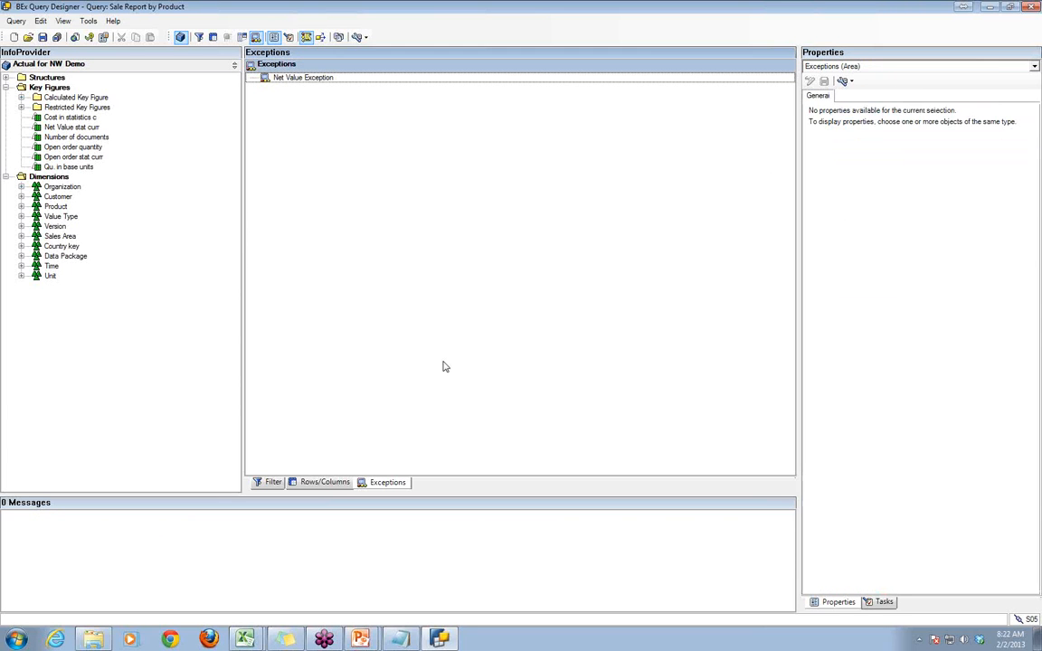
- Switch to BEx Analyzer and open the Sale Report by Product query from the history
mouse_move(253, 643)
key("alt+Tab")
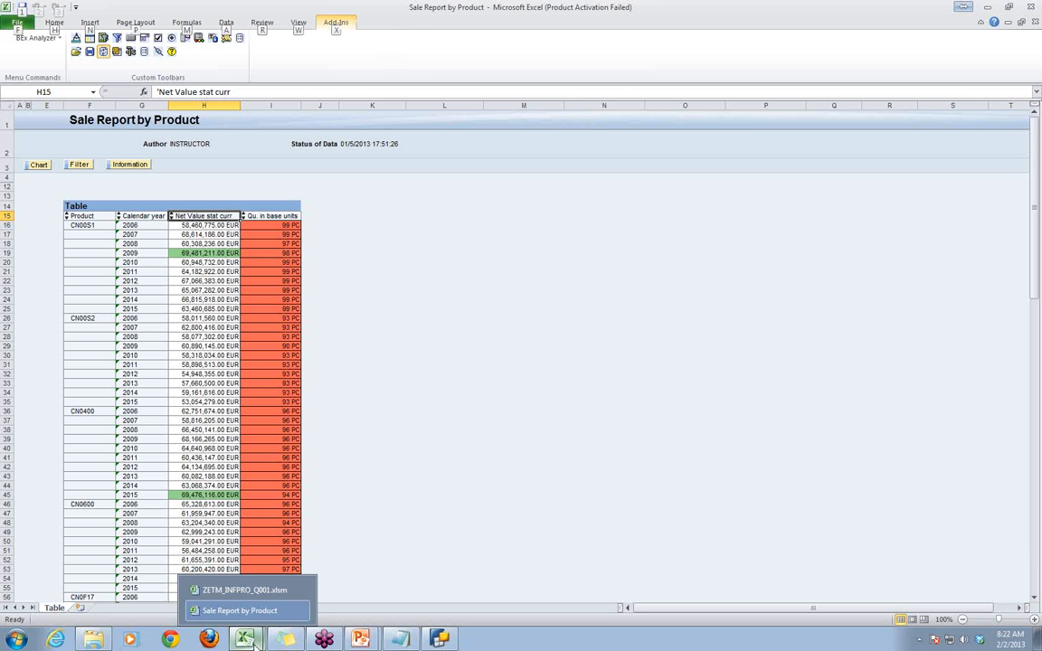
left_click(457, 289)
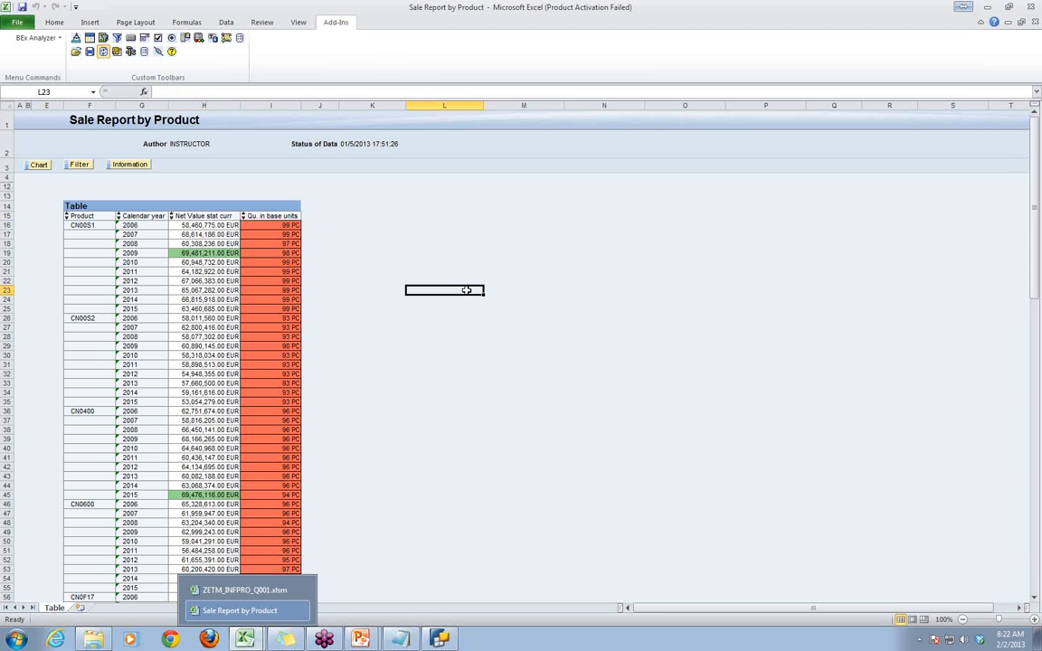
left_click(103, 55)
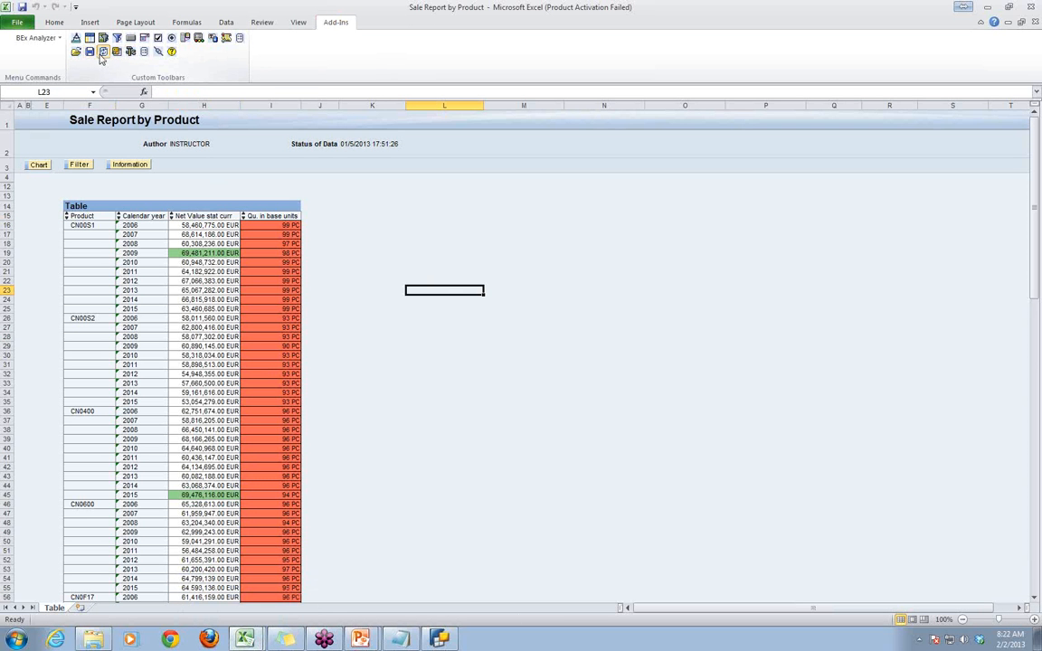
left_click(76, 52)
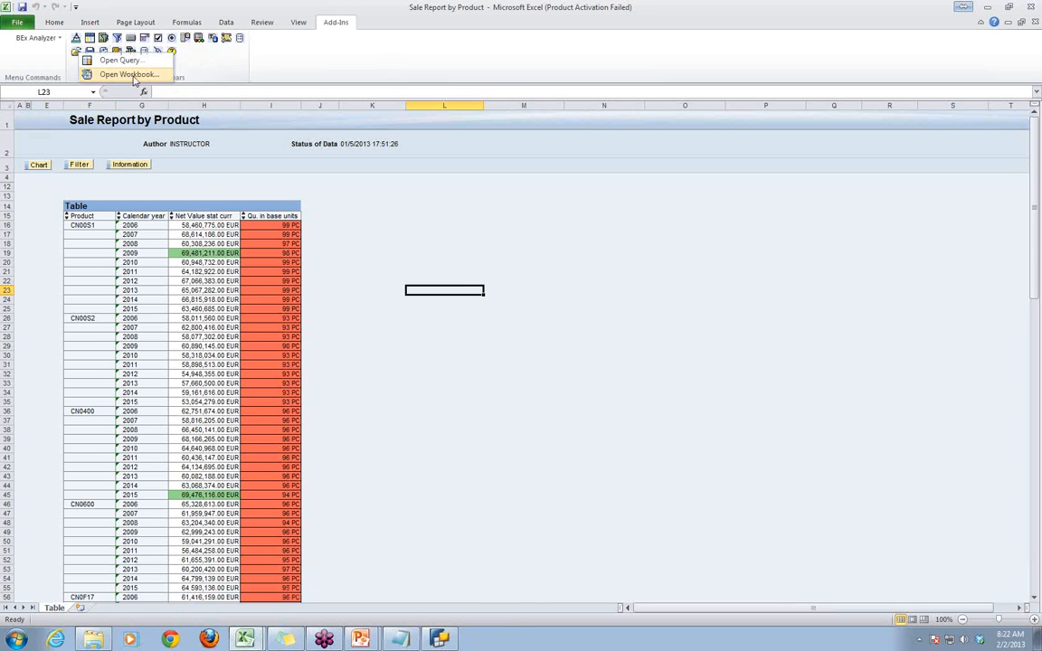
left_click(134, 61)
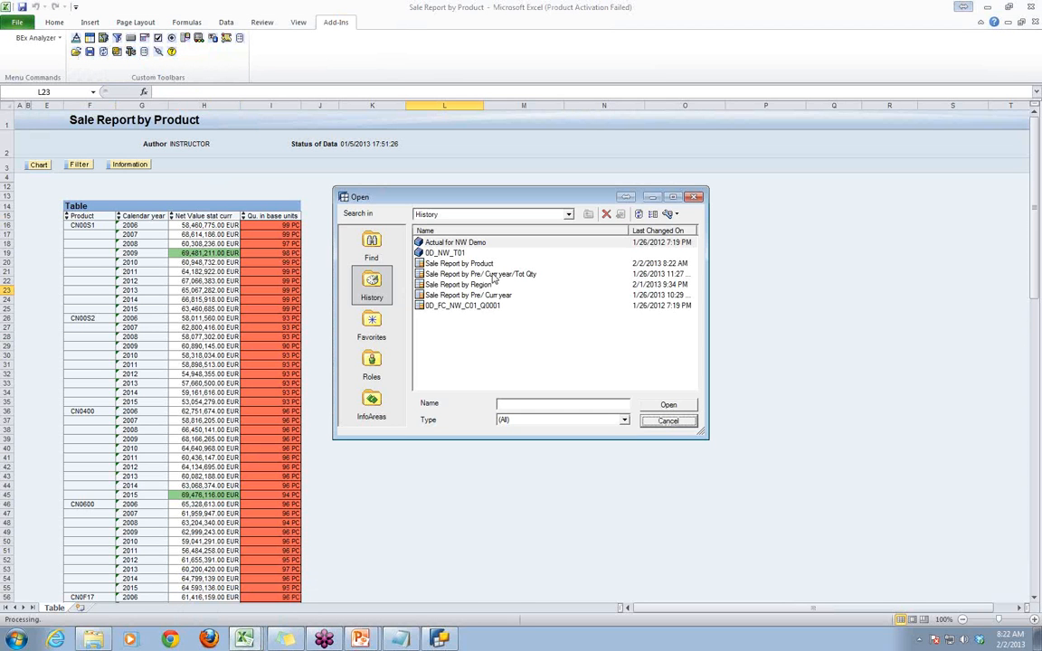
left_click(484, 264)
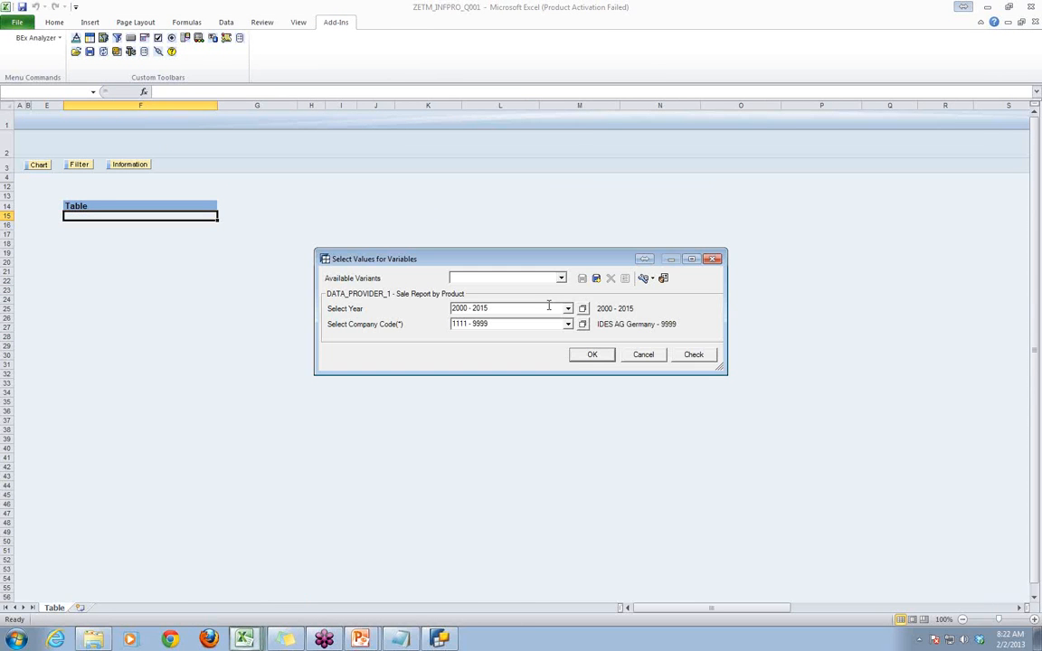
- Run the query with the variable variant var2
left_click(505, 278)
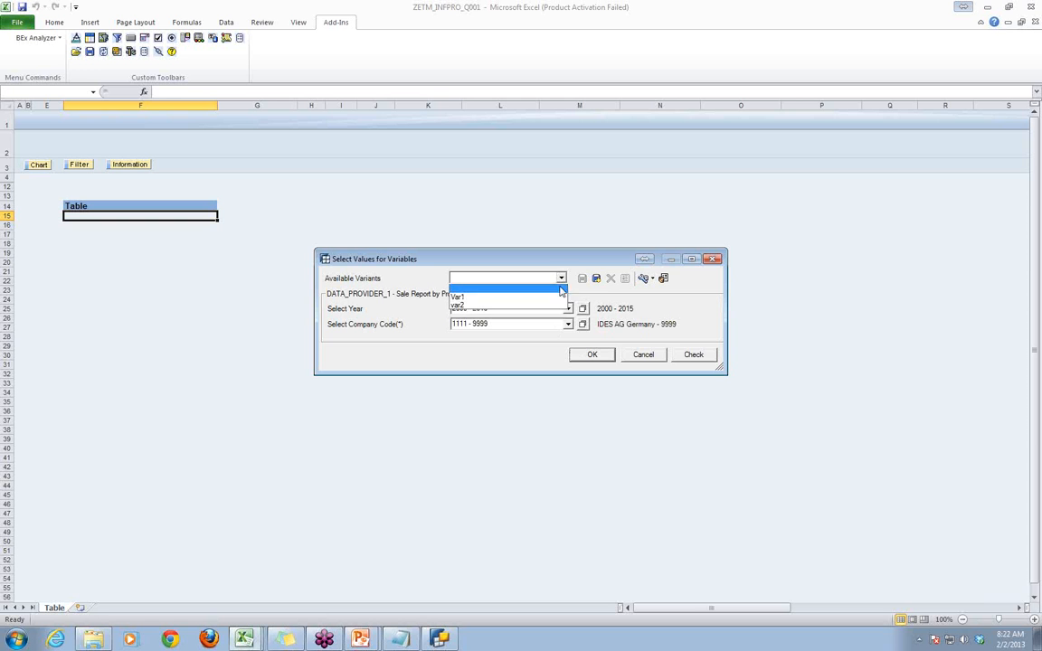
left_click(554, 309)
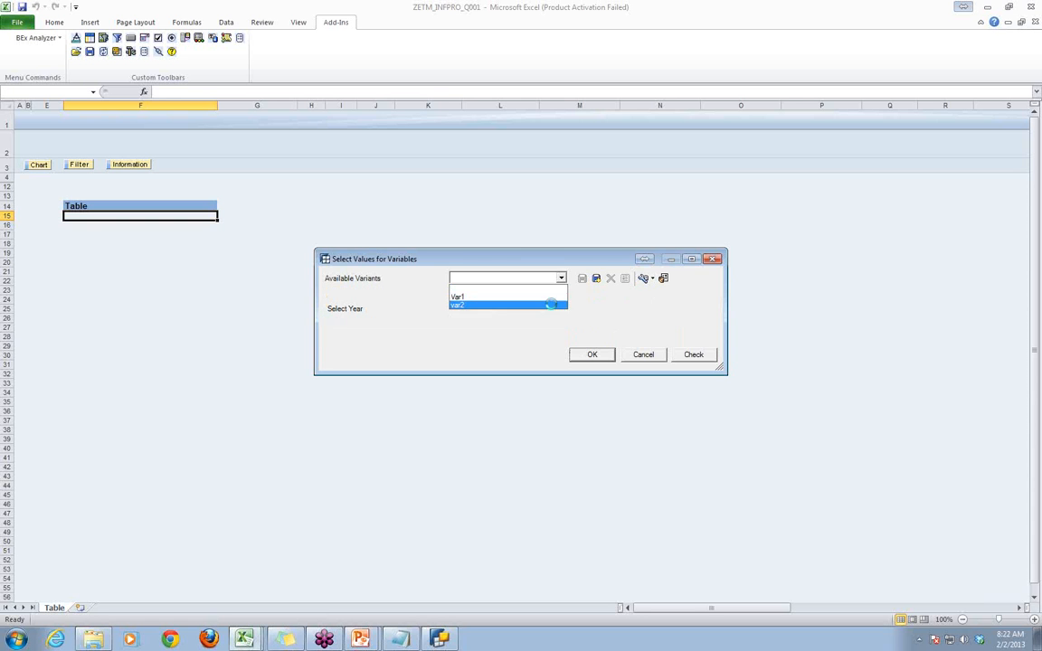
left_click(593, 354)
- Examine which Net Value and quantity cells are highlighted across the refreshed Sale Report by Product table
left_click(532, 290)
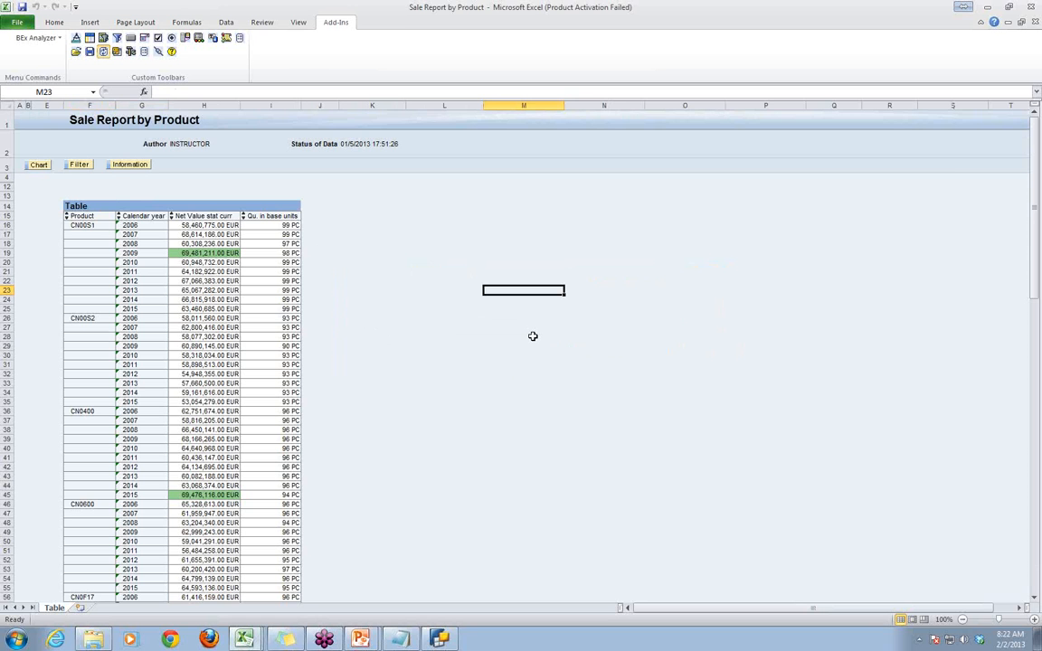
scroll(532, 337, "down", 15)
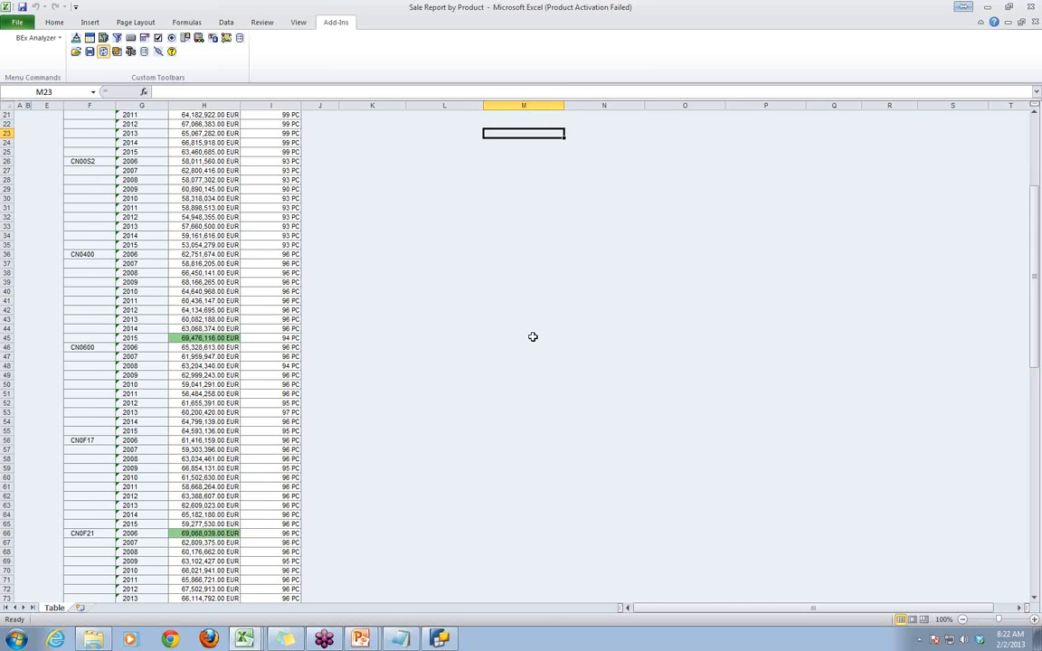
scroll(532, 337, "down", 18)
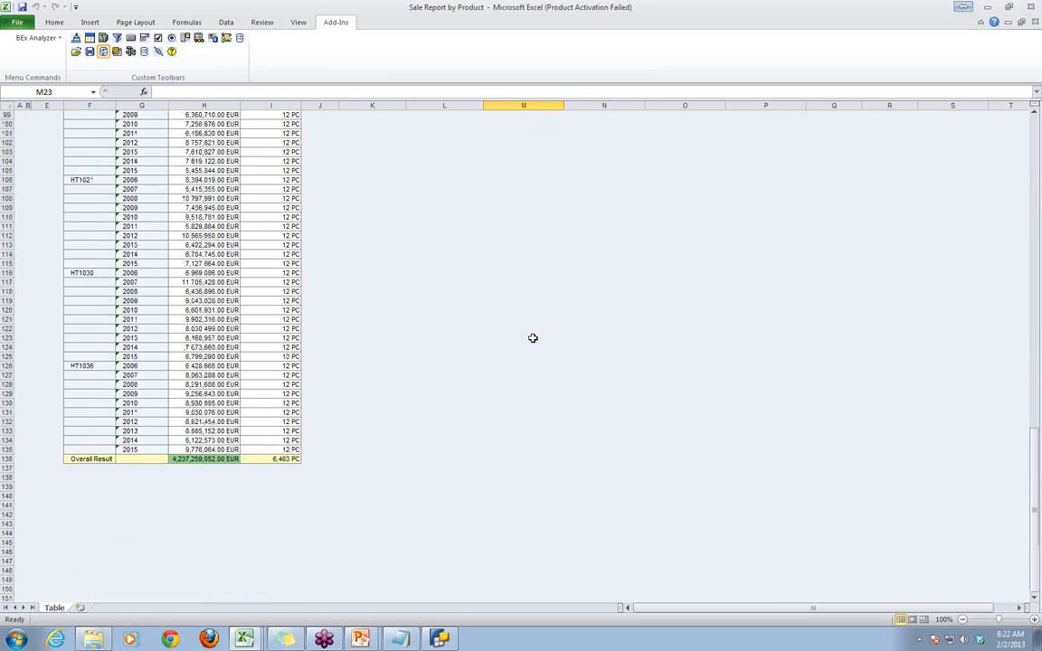
scroll(533, 337, "up", 20)
scroll(533, 337, "up", 15)
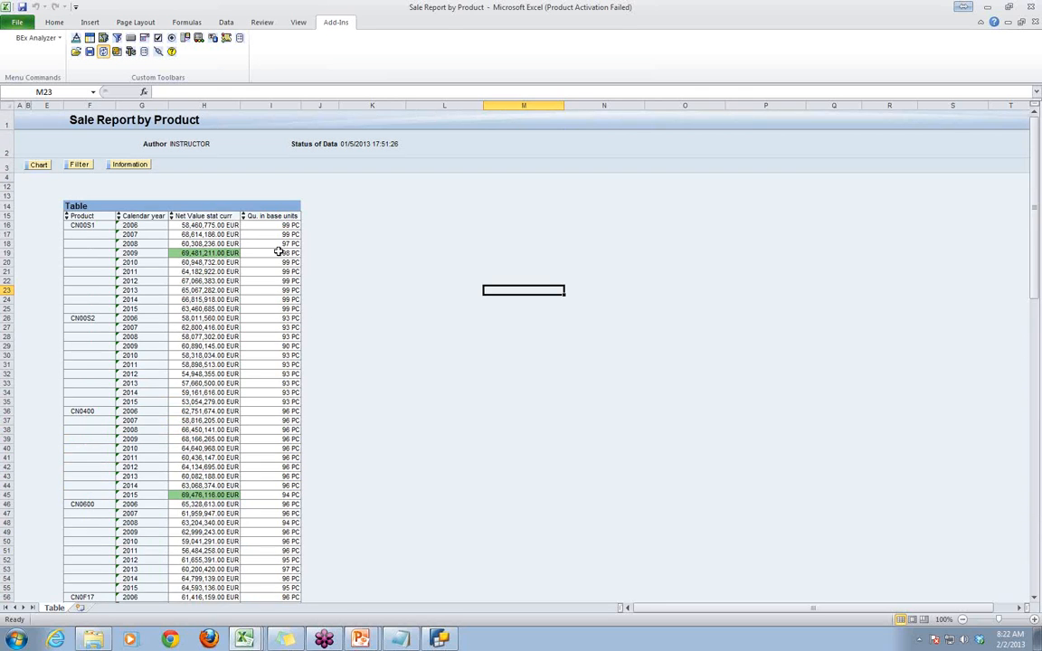
left_click(660, 438)
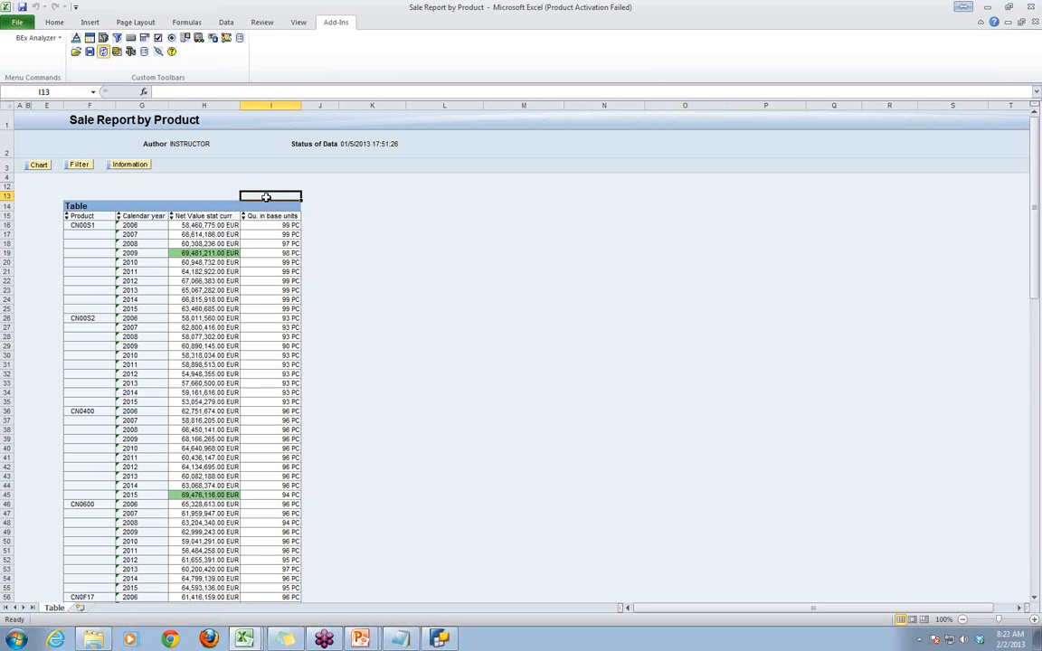
- Insert a List of Exceptions design item in cell I13, above the table's quantity column
left_click(390, 235)
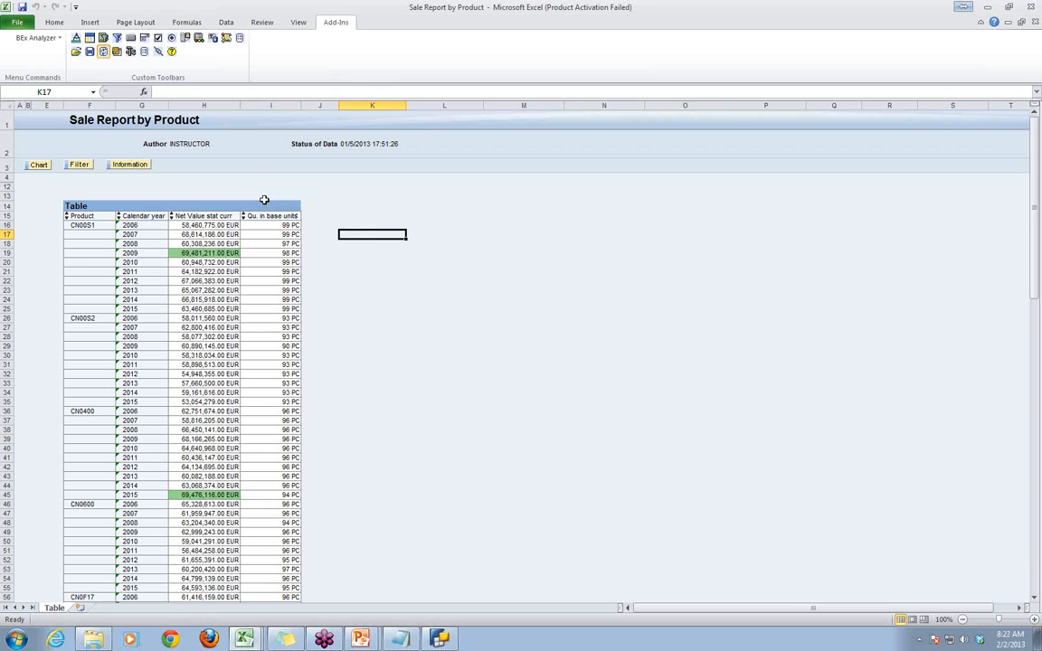
left_click(269, 196)
left_click(669, 272)
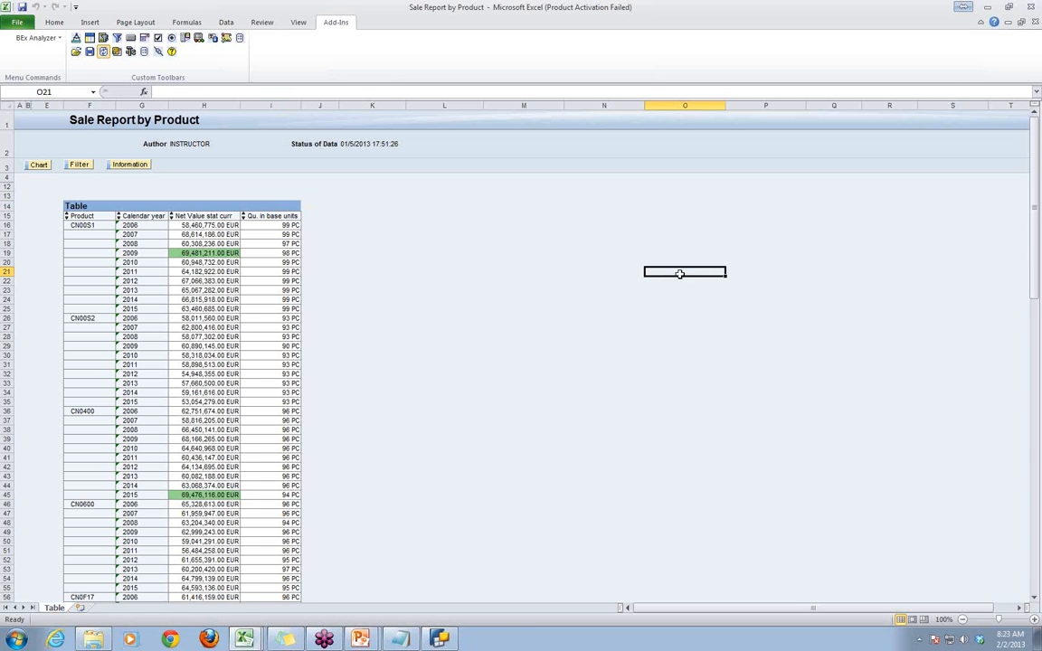
left_click(268, 193)
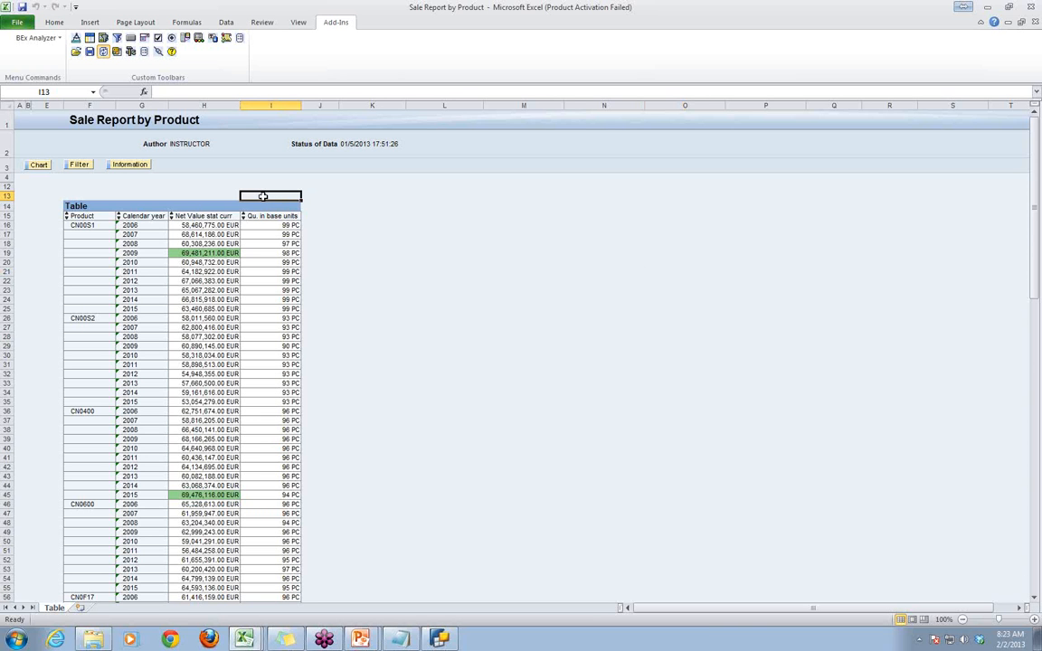
left_click(199, 40)
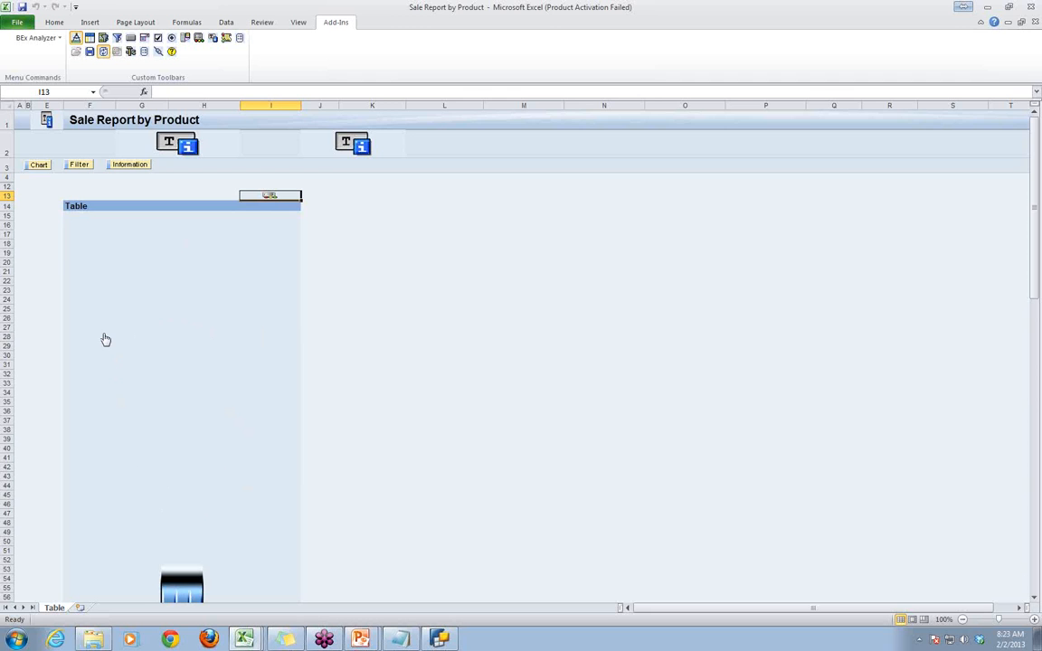
- Set the exception list's range to $F$13:$F$13 with AutoFit enabled, keeping DATA_PROVIDER_1 as its data provider
scroll(201, 358, "down", 1)
scroll(206, 369, "down", 7)
scroll(208, 375, "up", 8)
left_click(281, 195)
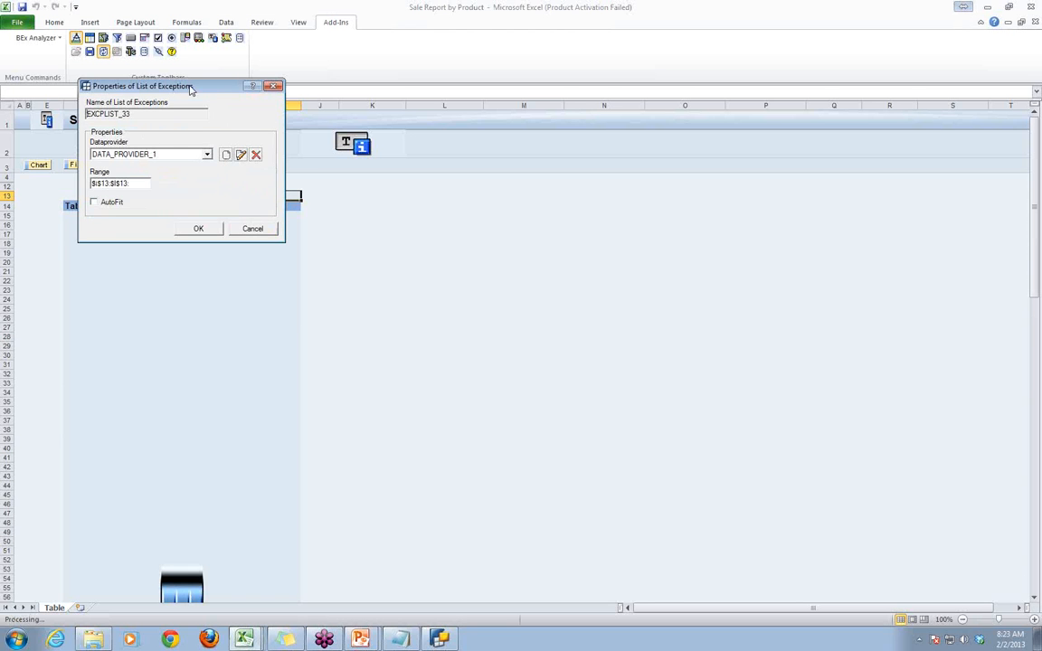
left_click_drag(174, 83, 523, 176)
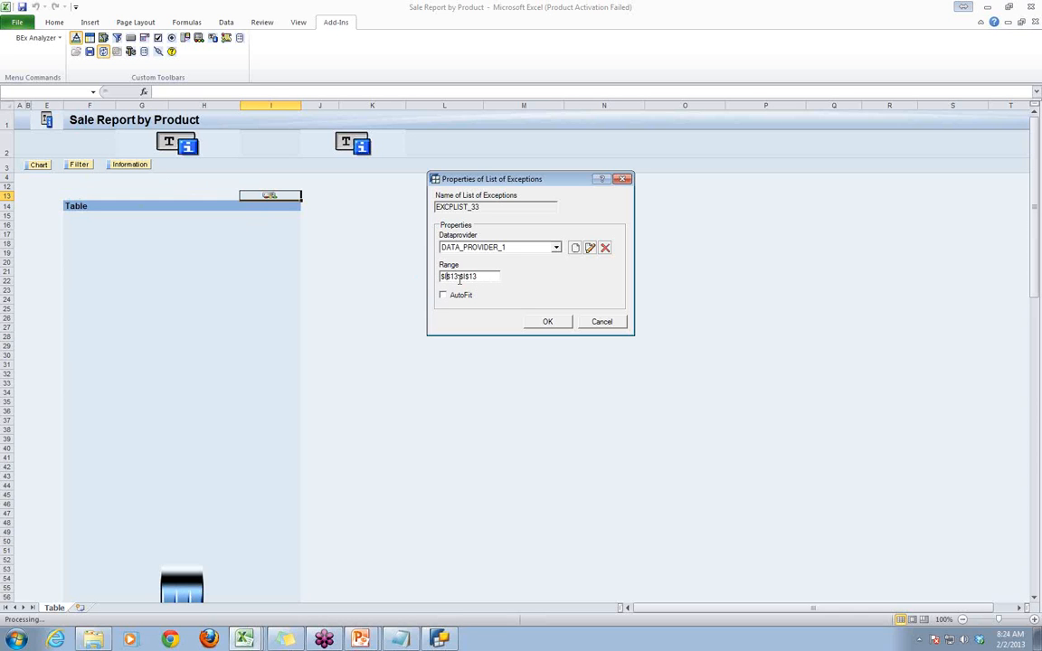
type("F")
key("BackSpace")
type("F")
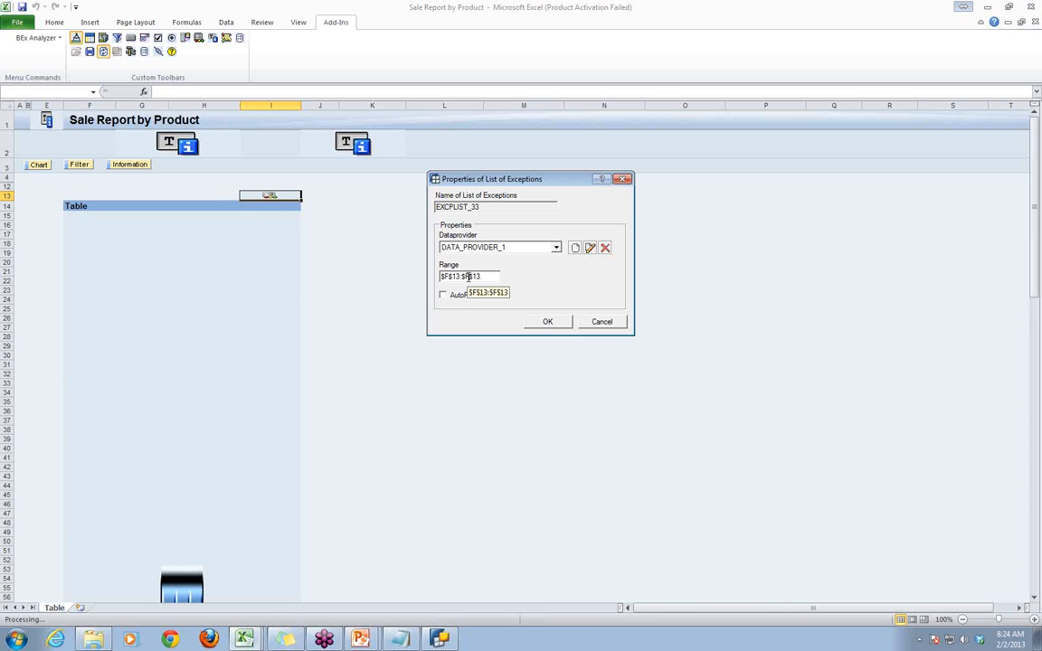
left_click(443, 297)
left_click(547, 322)
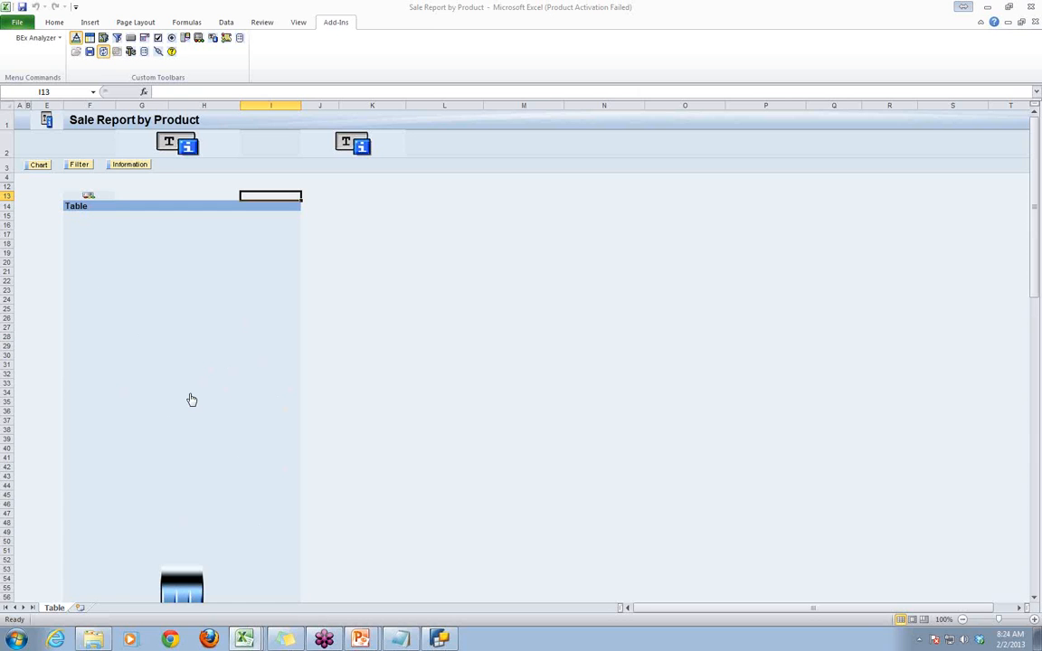
- Exit design mode, then deactivate and reactivate the Net Value Exception from the list above the table
left_click(76, 40)
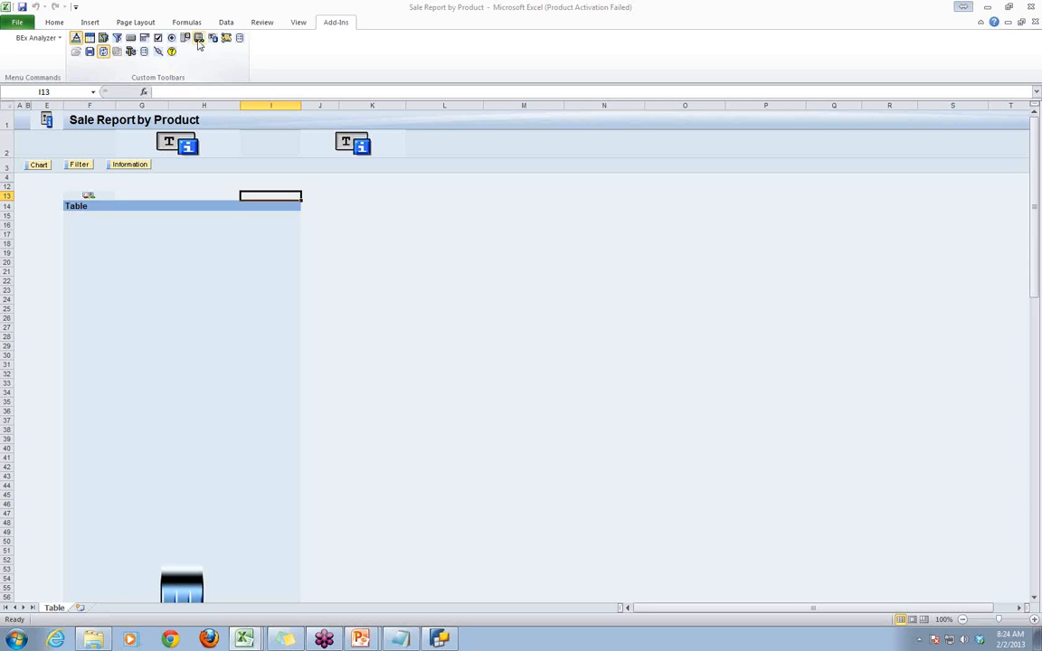
left_click(76, 40)
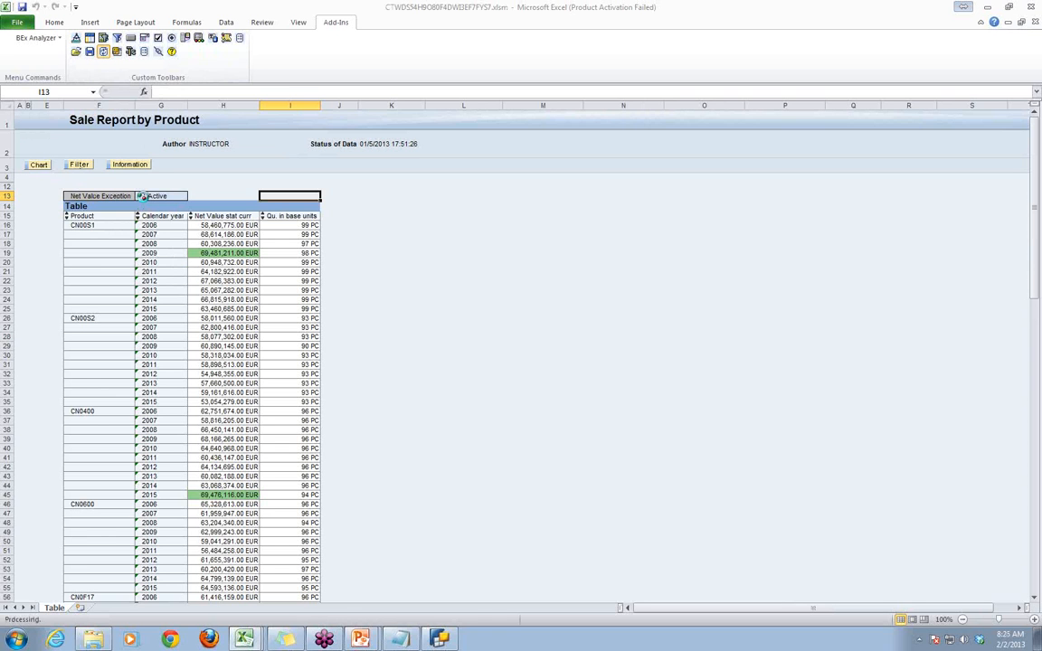
left_click(145, 199)
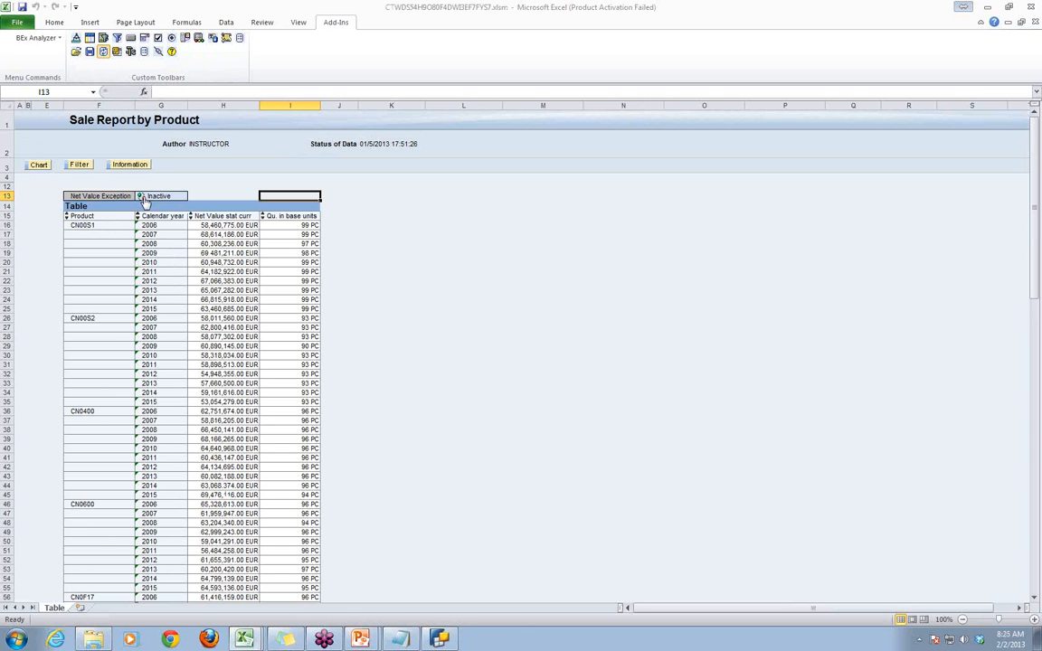
left_click(144, 199)
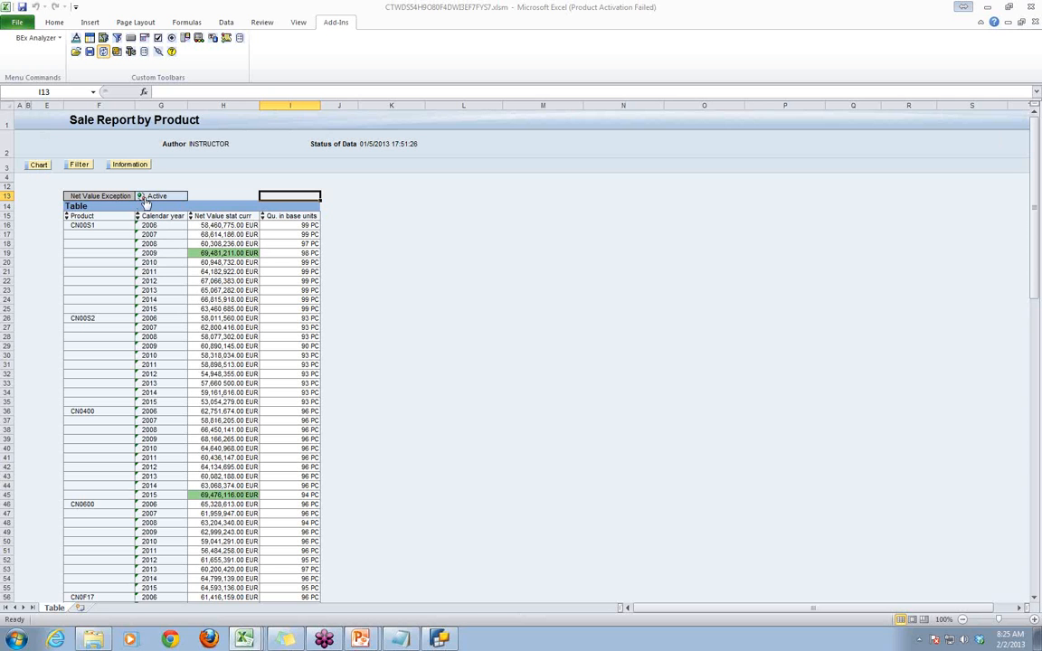
left_click(676, 365)
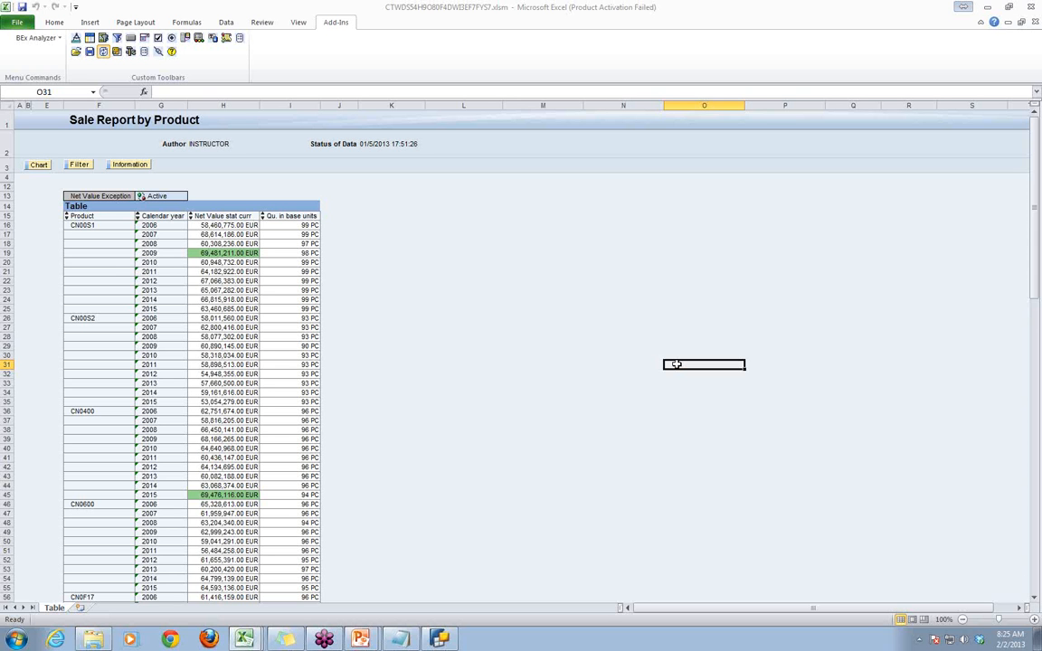
- Switch to the Session 1 Jan 2013 presentation in PowerPoint and add the line "Conditions" below the Exceptions note on slide 6
mouse_move(361, 639)
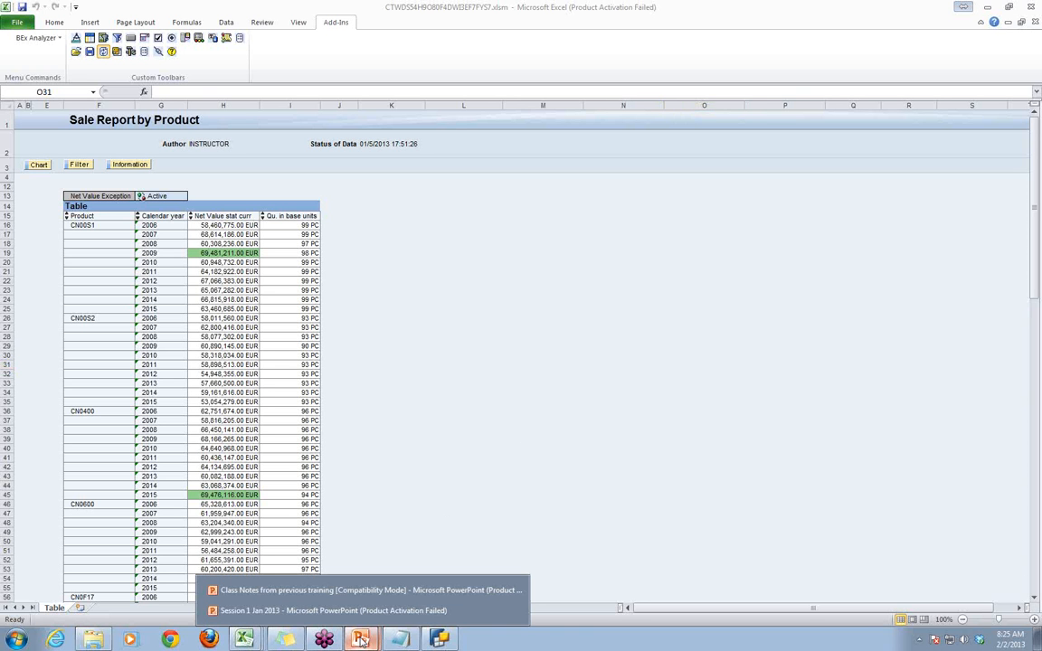
left_click(328, 610)
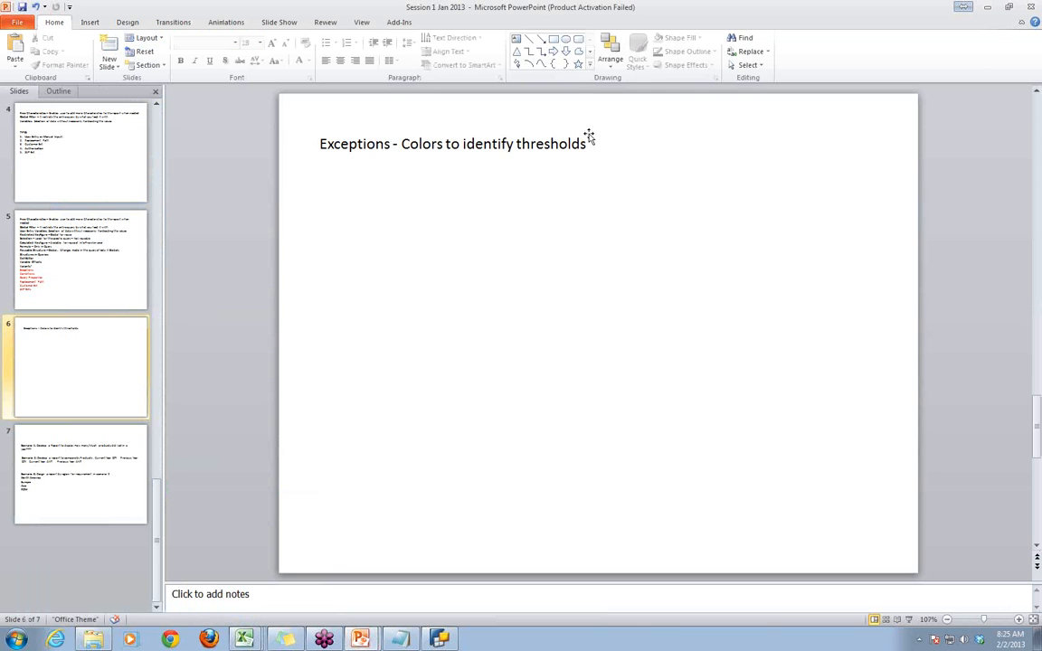
left_click(590, 141)
key("Return")
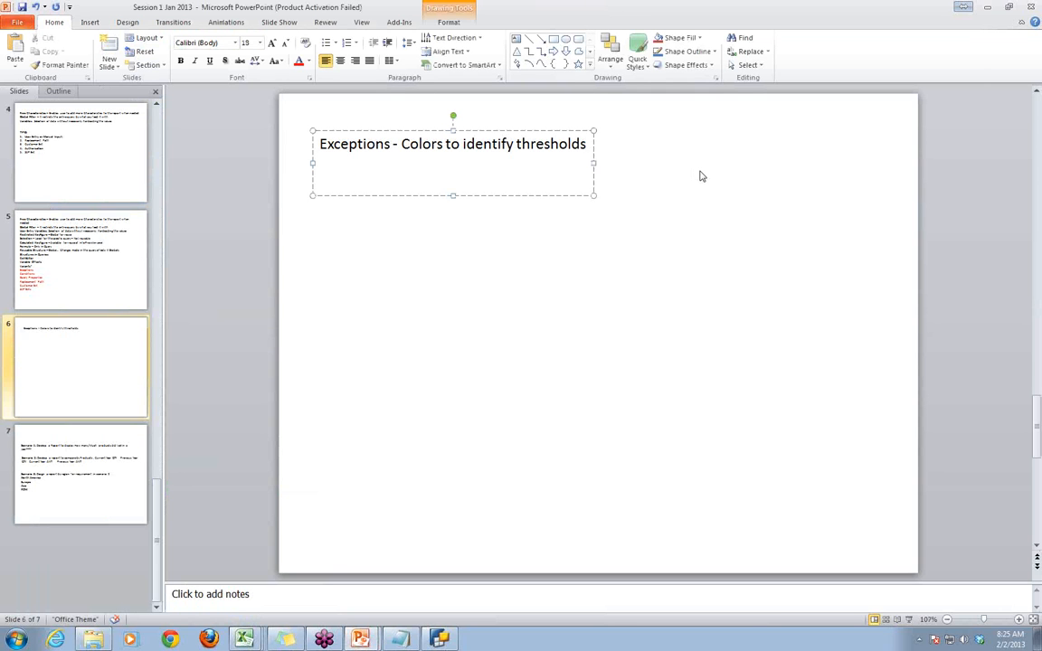
key("Return")
type("Co")
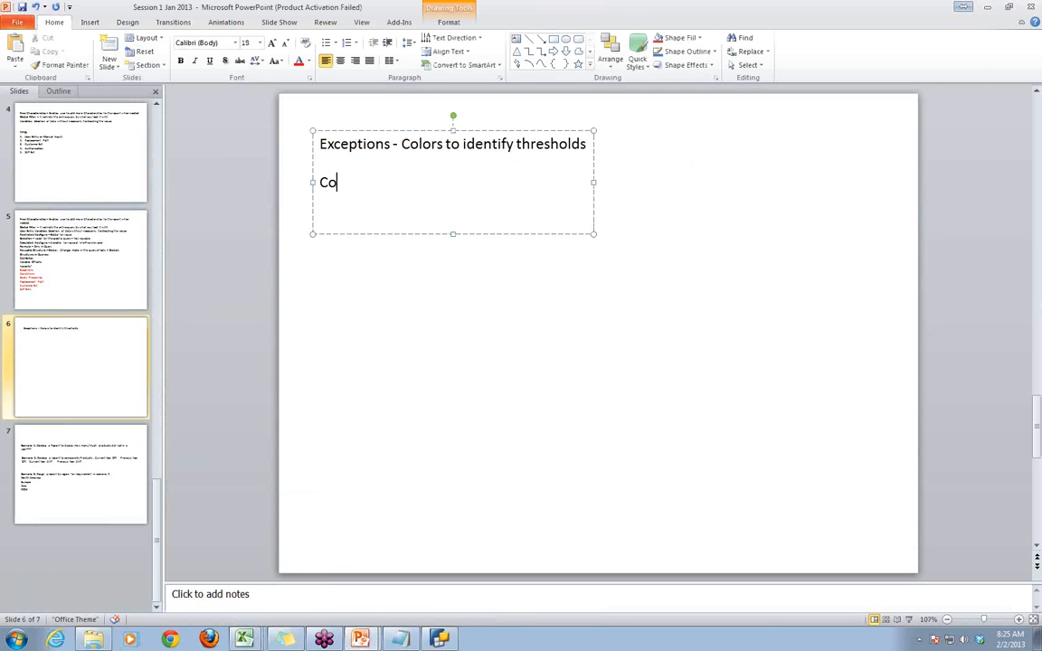
type("nditions")
left_click(473, 327)
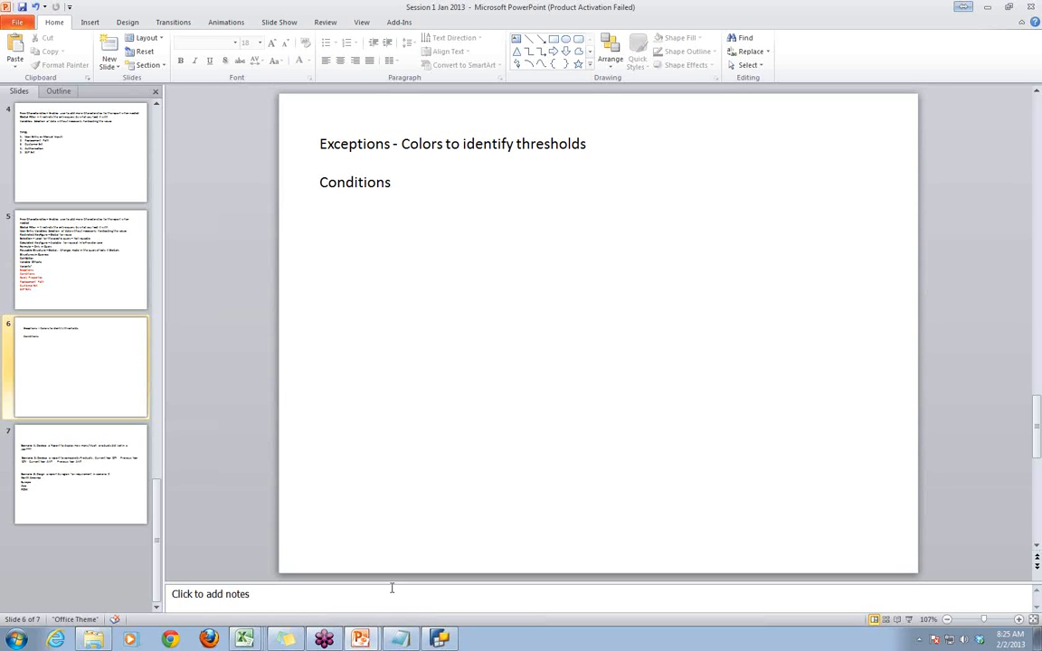
- Switch to the BEx Analyzer workbook in Excel and open the Sale Report by Product query from the history
mouse_move(244, 642)
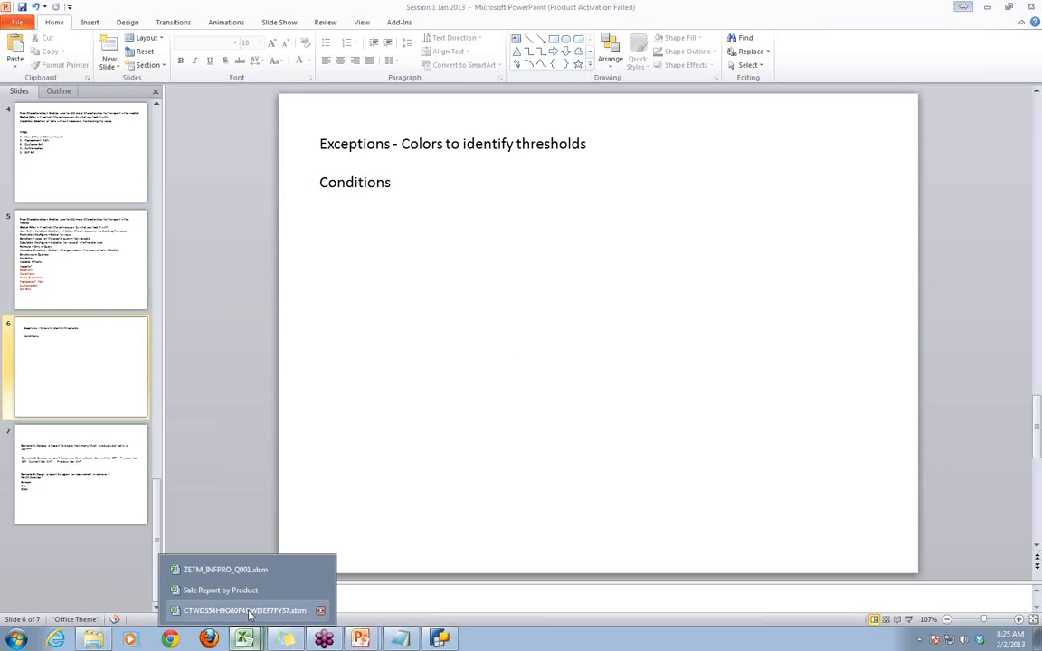
left_click(246, 609)
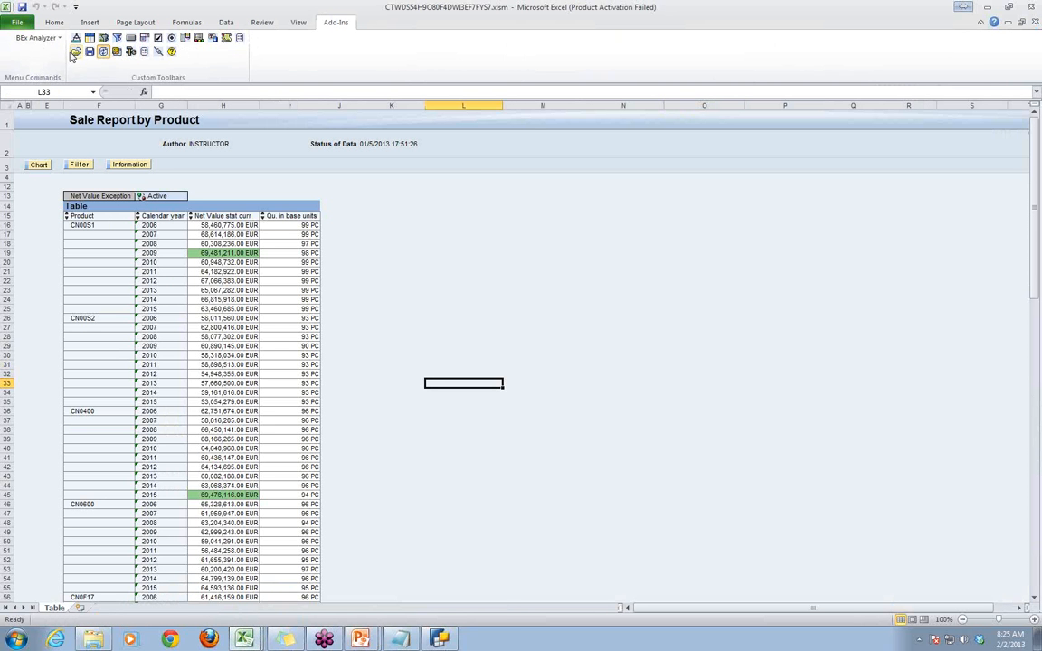
left_click(104, 51)
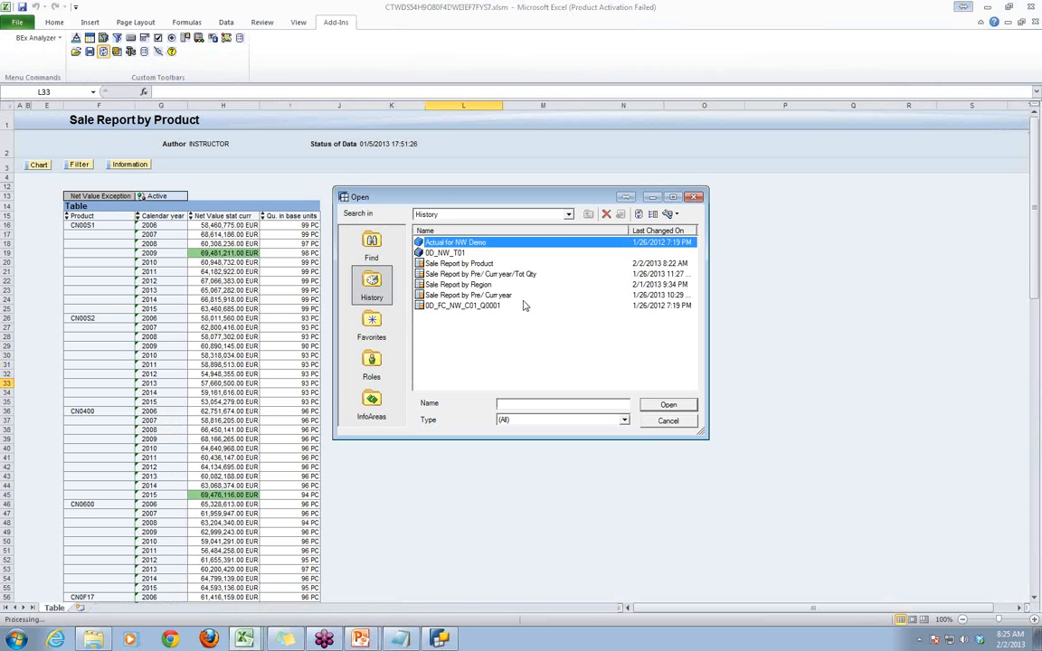
left_click(464, 264)
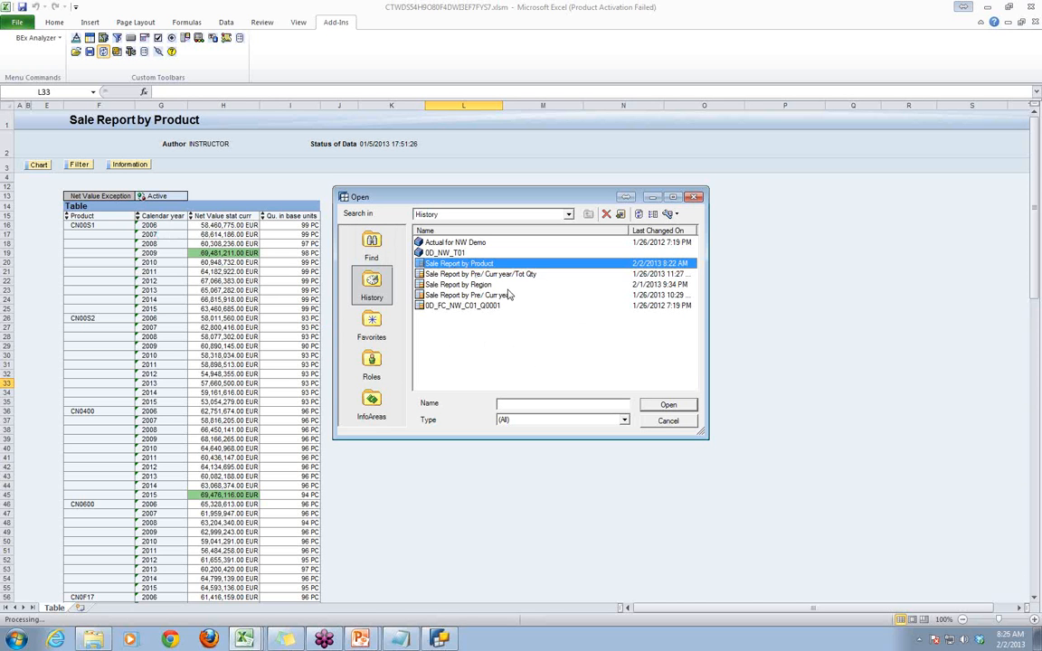
left_click(668, 404)
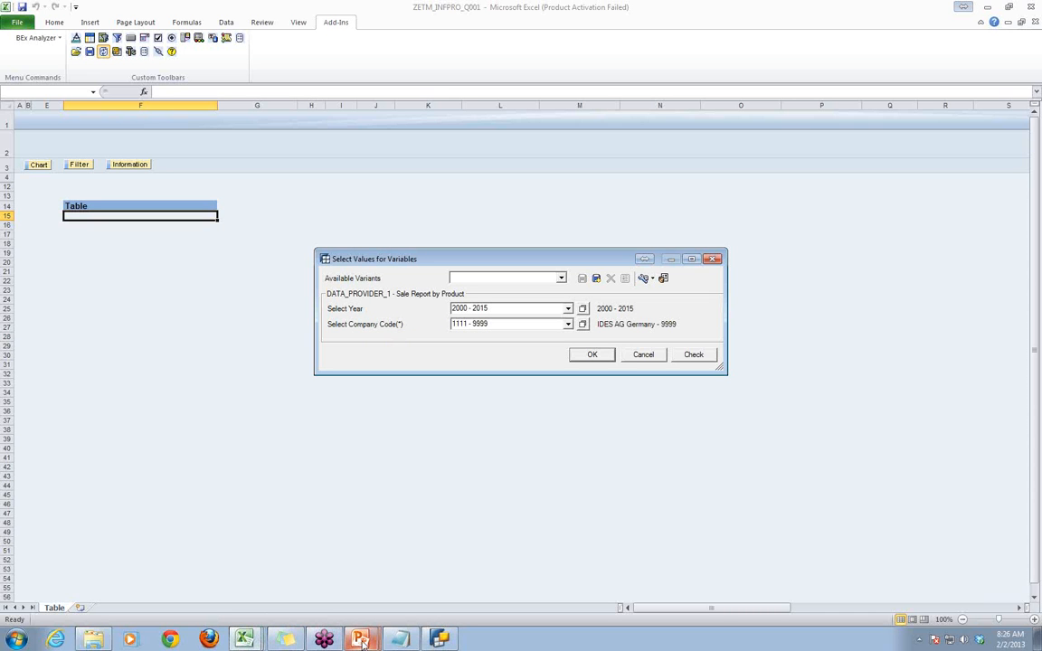
- In the Session 1 Jan 2013 presentation in PowerPoint, extend the Conditions line to "Conditions is a filter on Keyfigures" and add "Eg:" below it
mouse_move(361, 642)
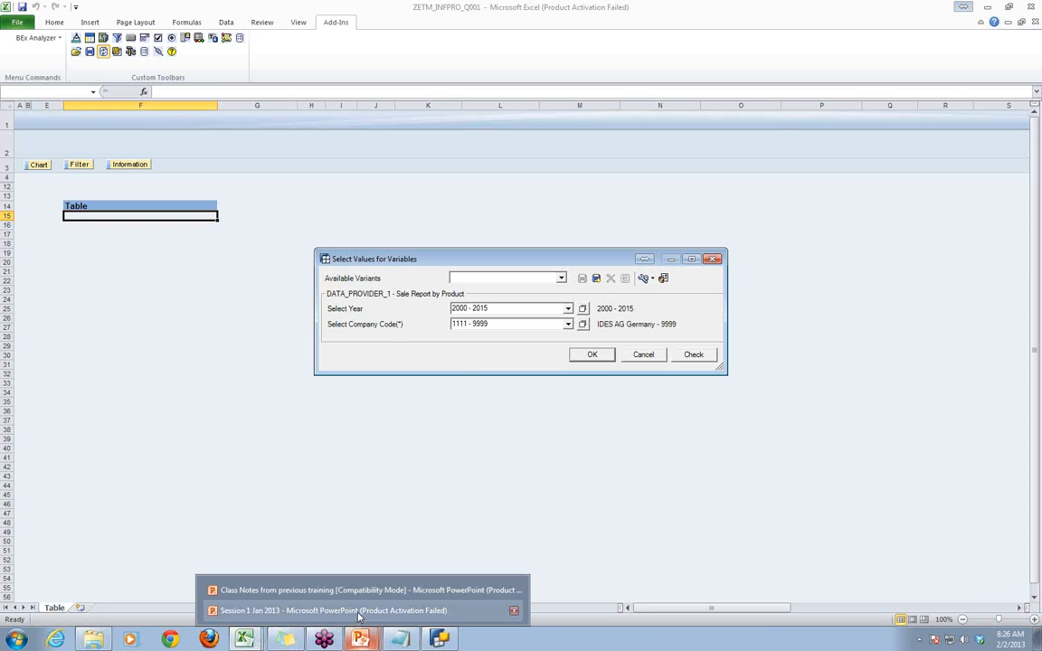
left_click(359, 611)
left_click(399, 183)
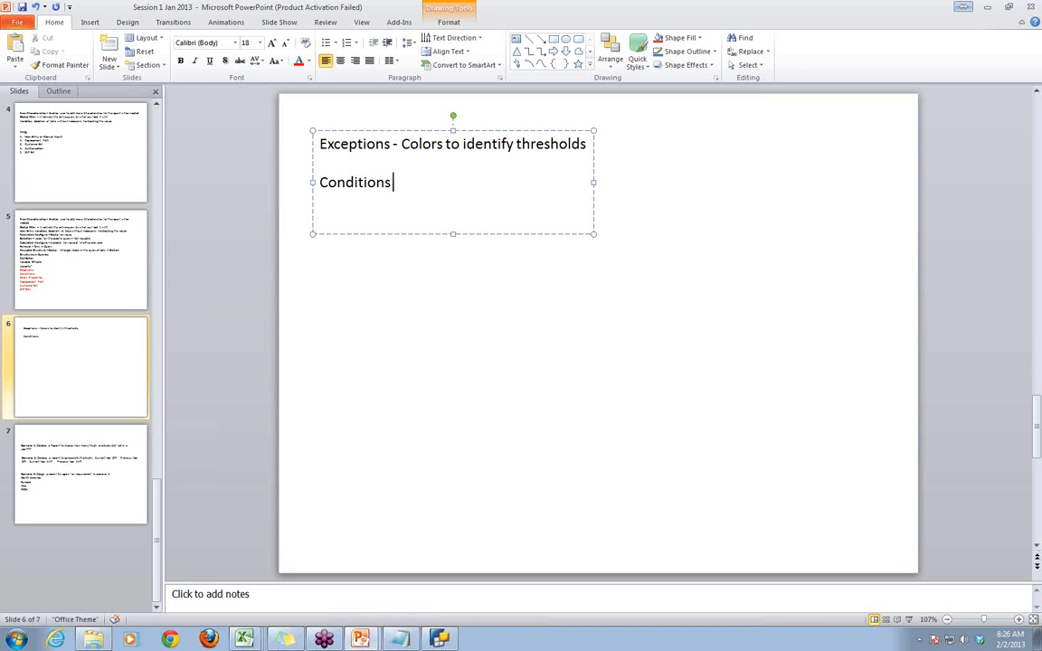
type("is a filter on Key")
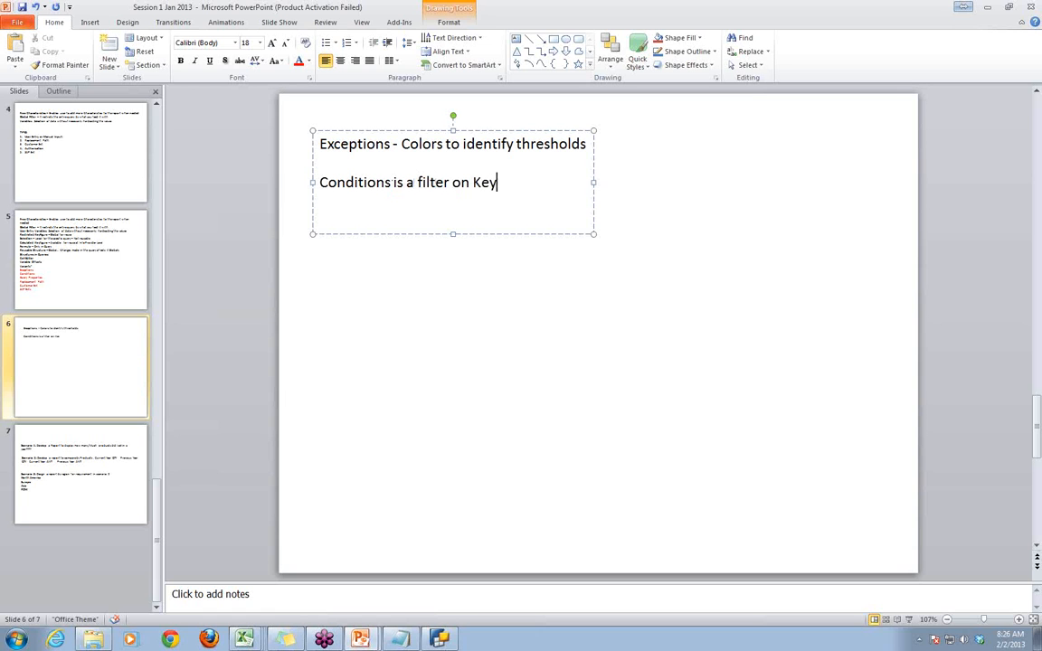
type("figures")
left_click(679, 291)
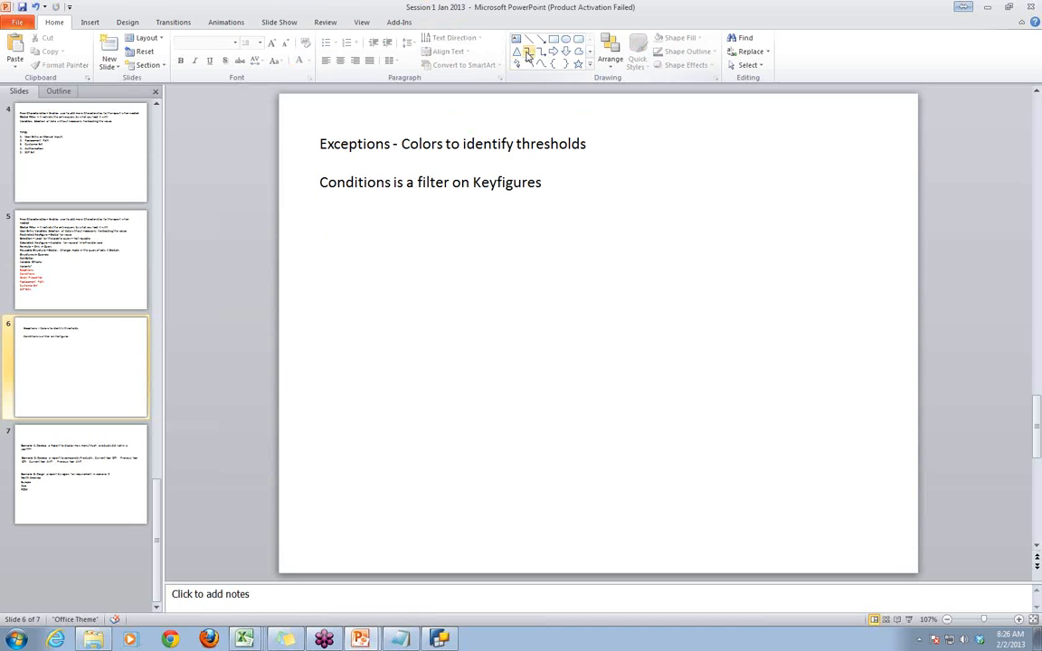
left_click(547, 184)
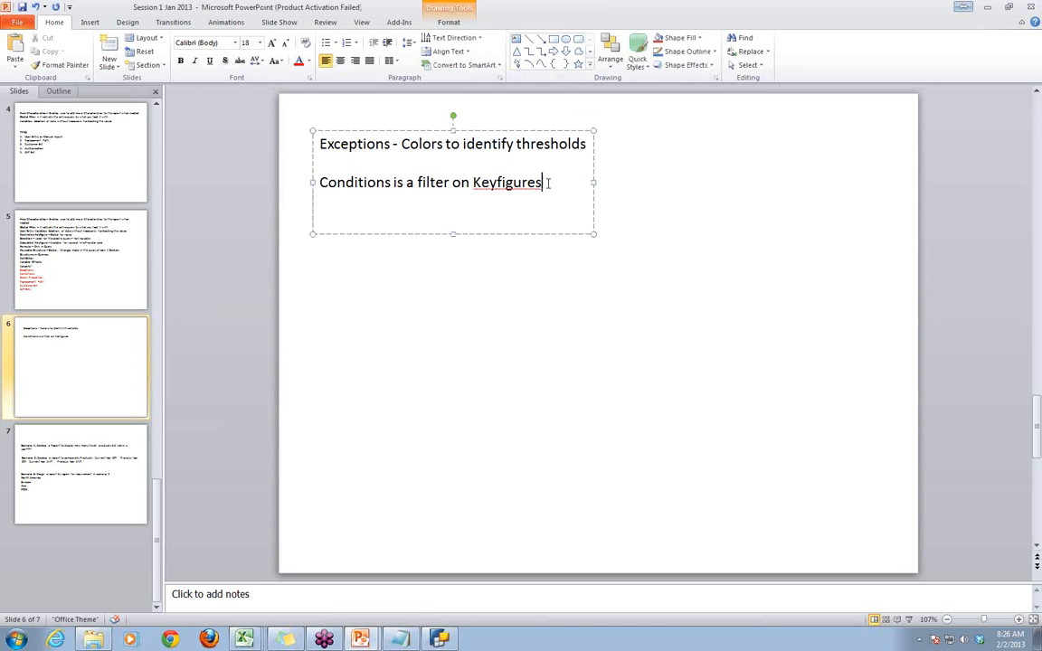
key("Return")
type("Eg:")
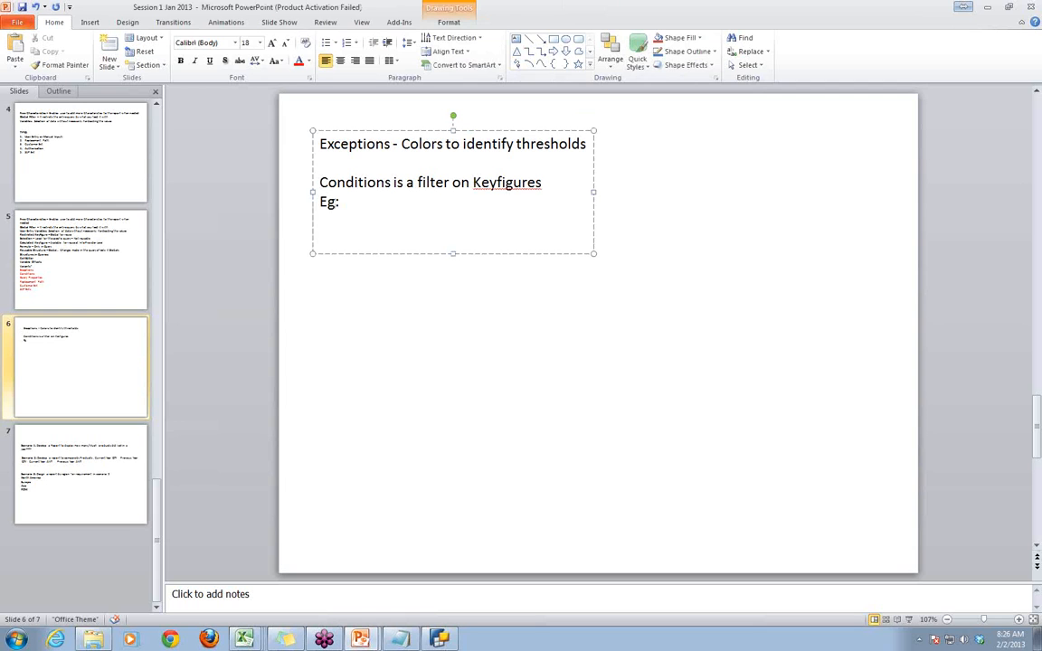
- Back in Excel, run the report for years 2000 - 2015 and company codes 1111 - 9999, and copy the net values in H16:H27
key("alt+Tab")
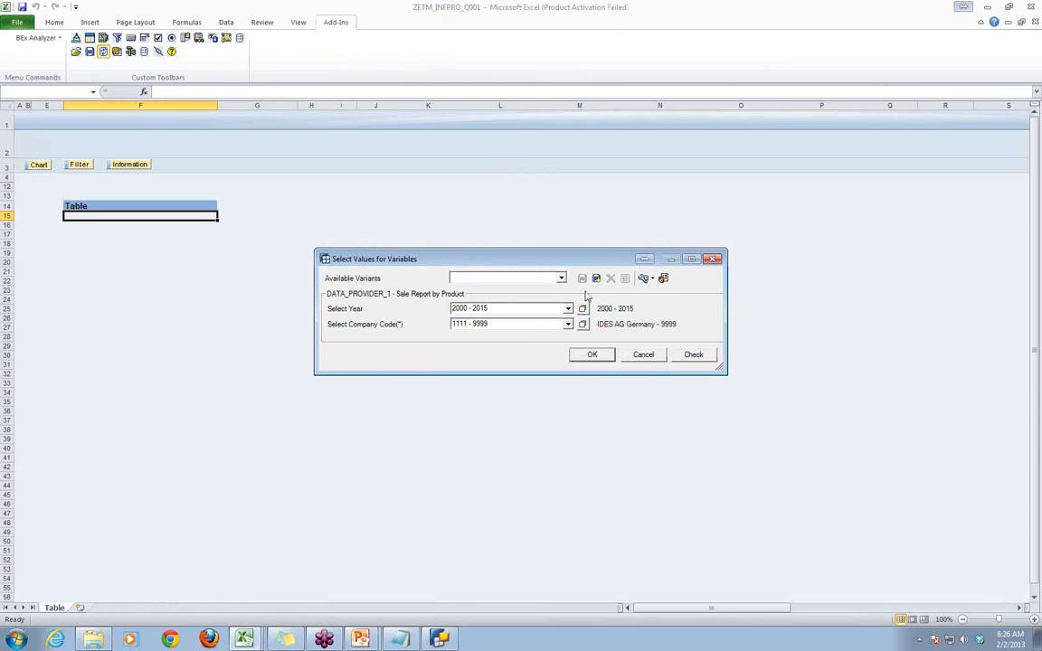
left_click(590, 353)
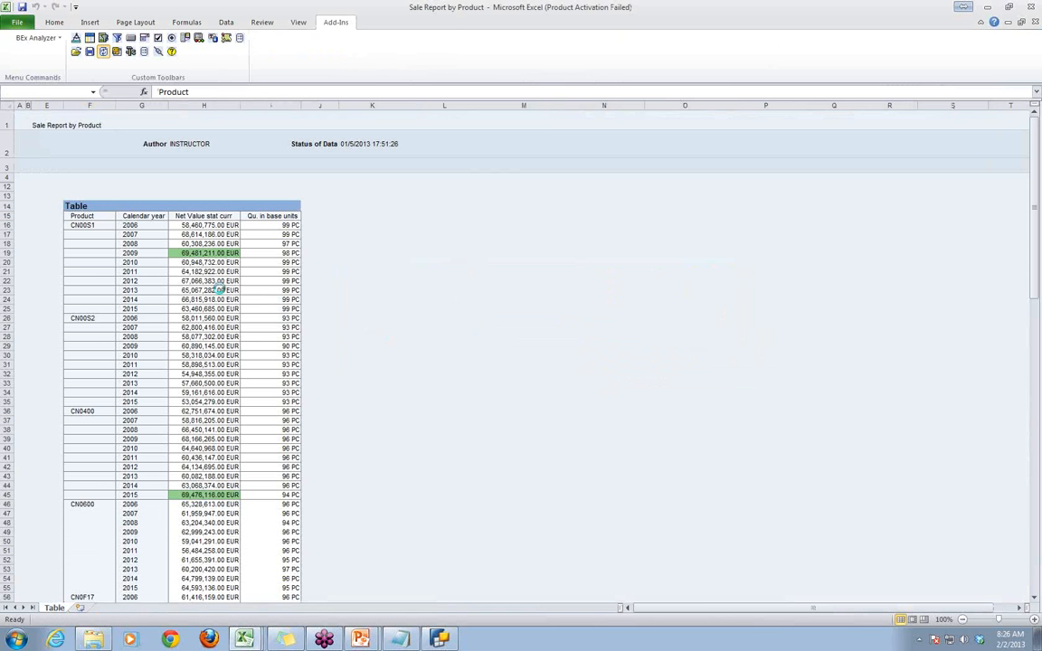
left_click_drag(206, 227, 205, 328)
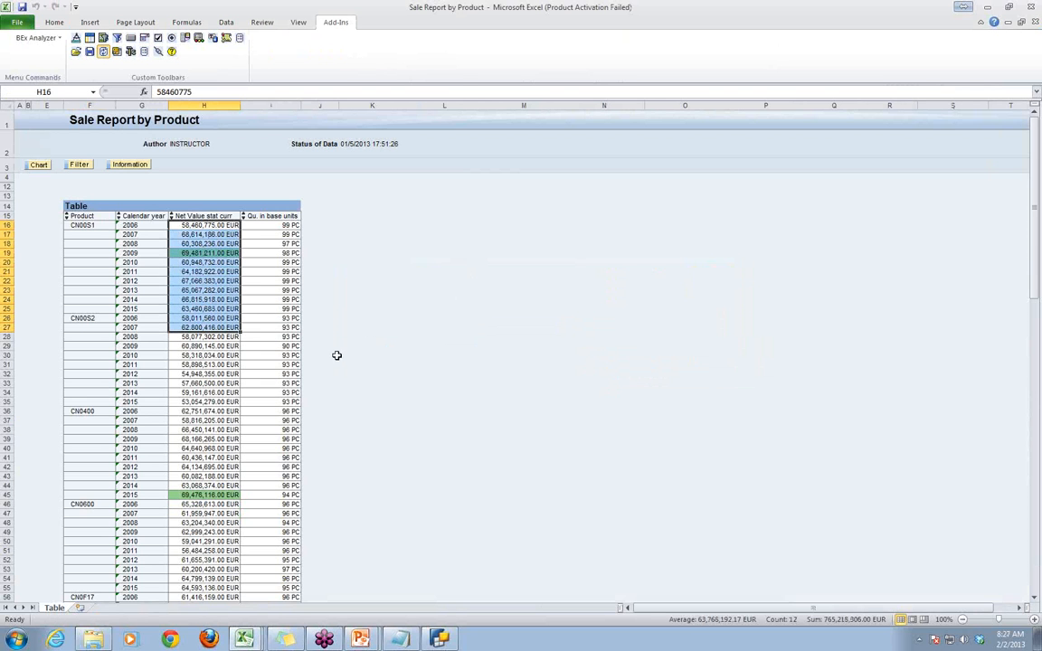
- Paste the copied net values onto slide 6 in PowerPoint and place the table beside the "Eg:" line
key("alt+Tab")
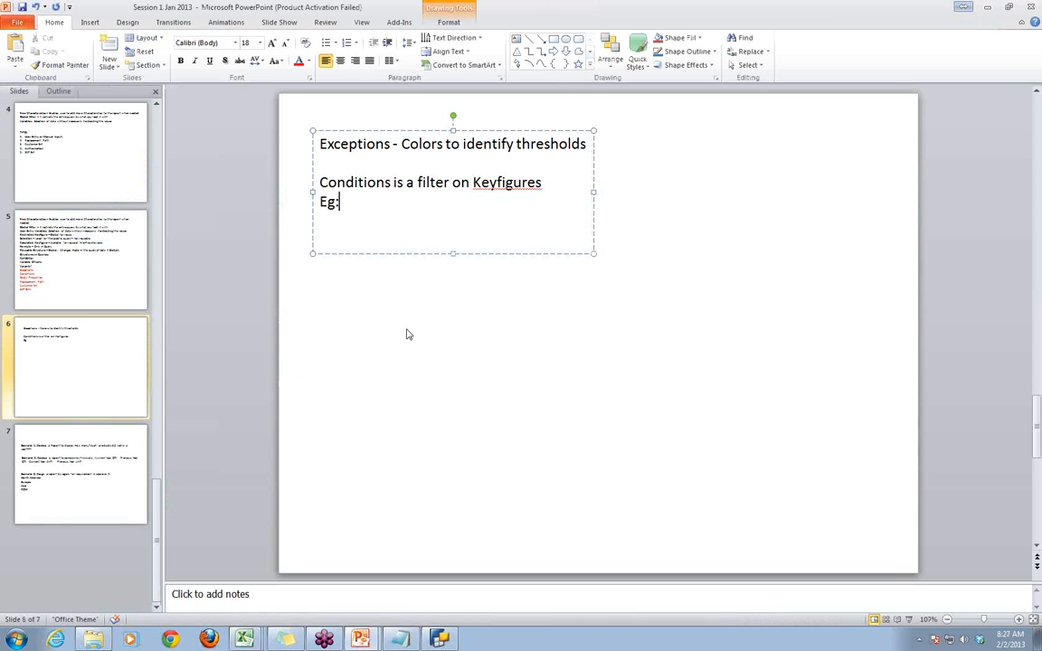
type(":")
key("Return")
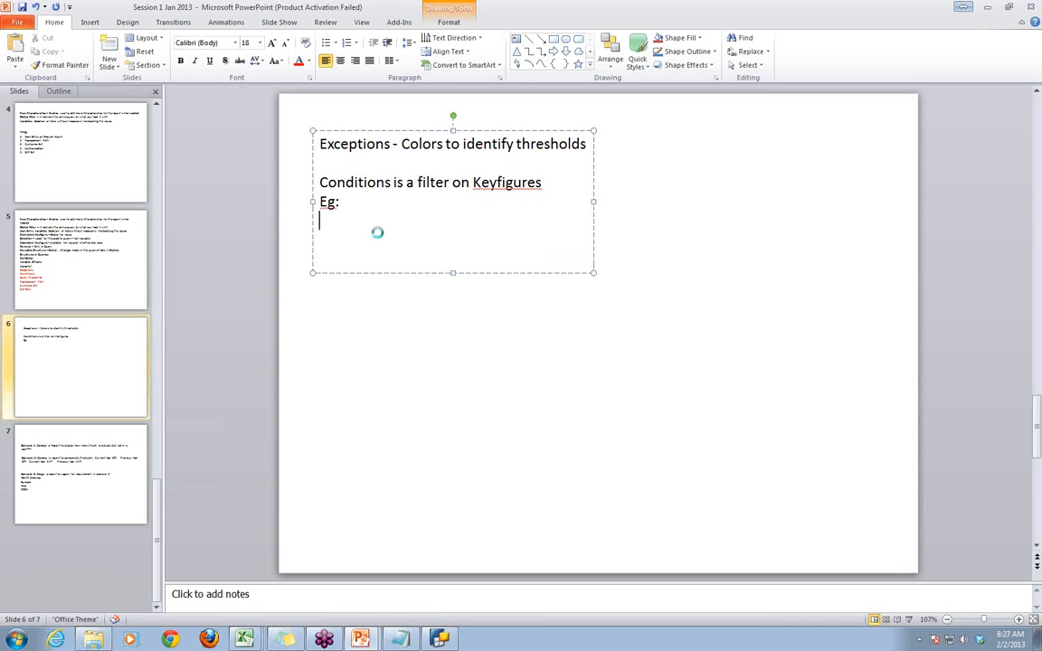
key("ctrl+v")
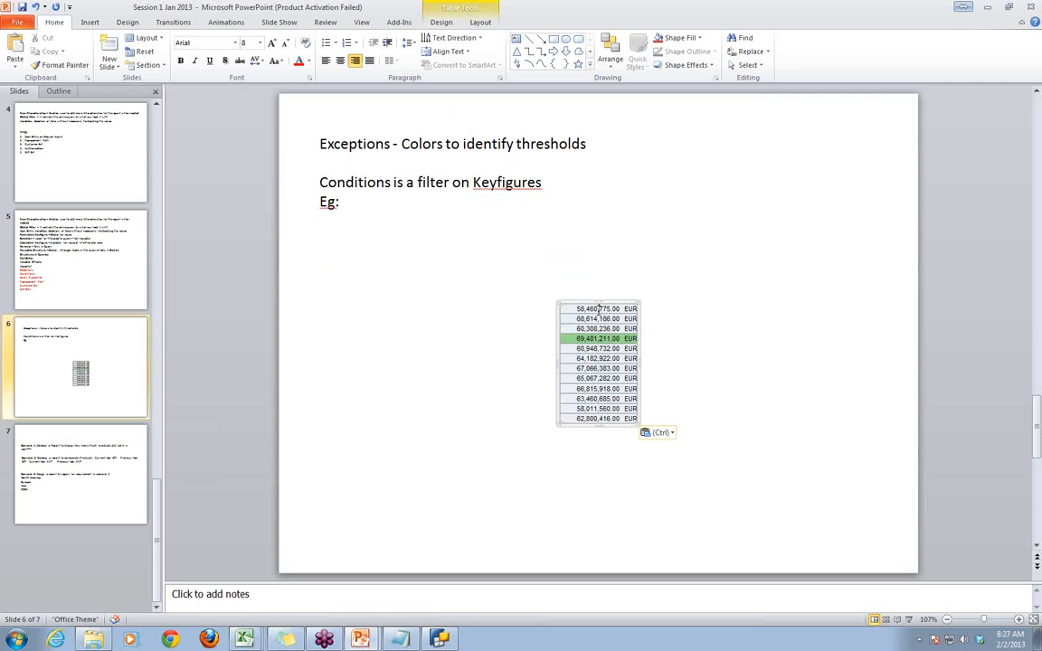
left_click_drag(576, 302, 370, 206)
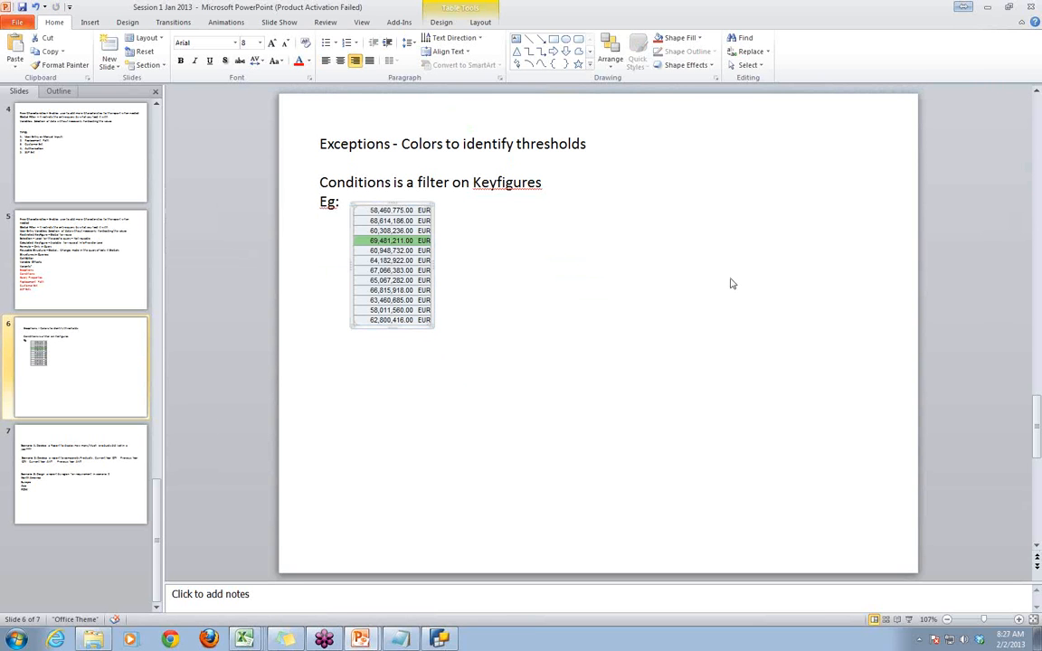
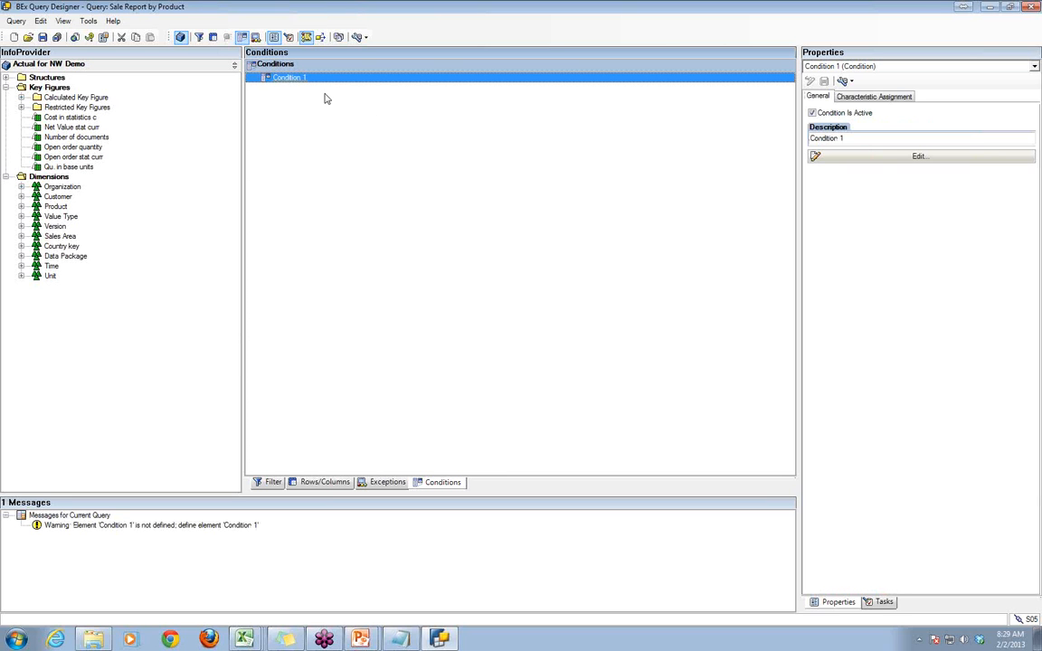
- Open Condition 1 of the query for editing and set its description to "Top3 Net Values"
right_click(300, 80)
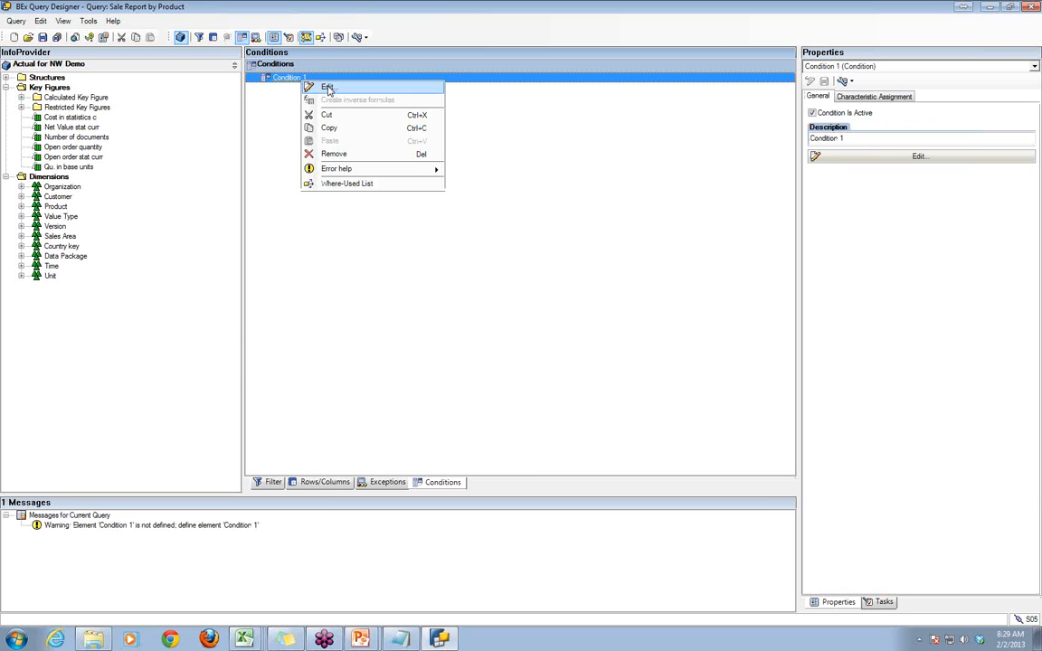
left_click(524, 150)
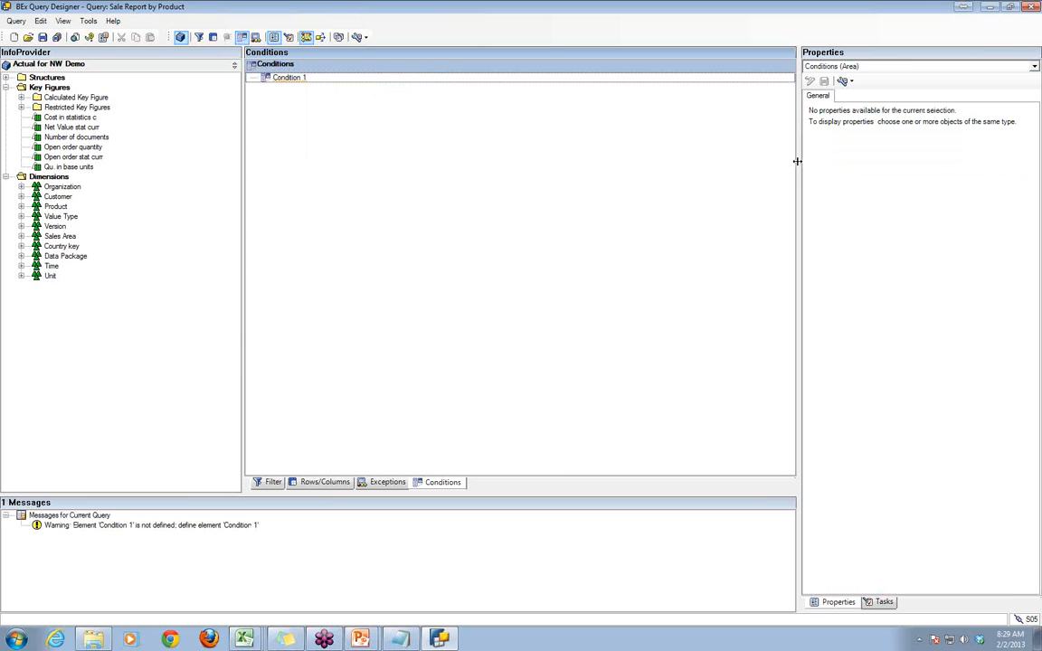
left_click(563, 79)
left_click(911, 161)
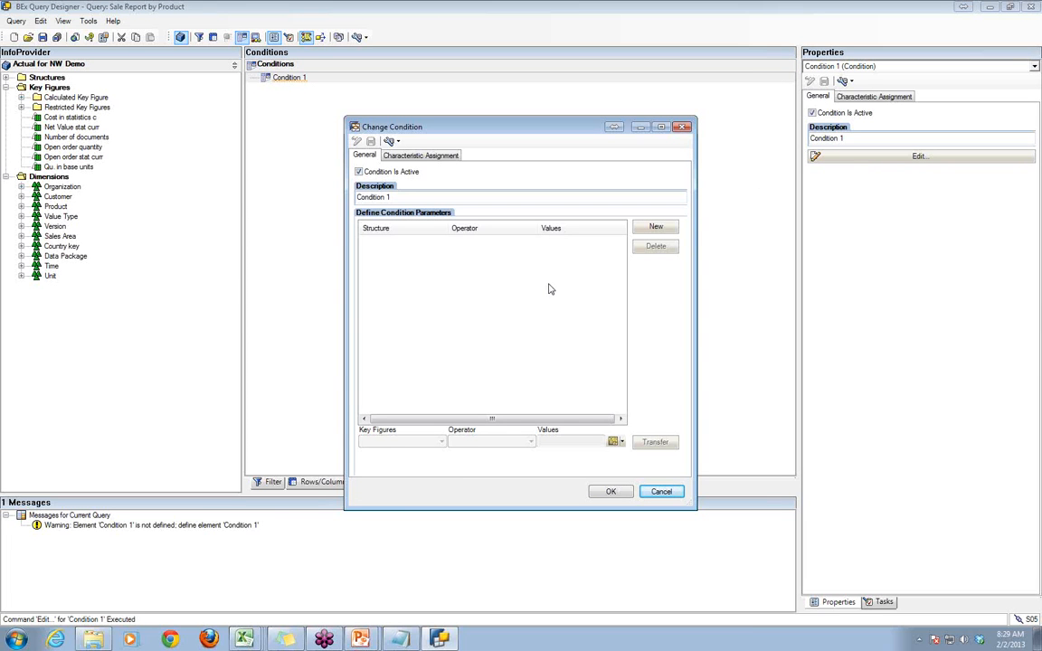
left_click_drag(391, 197, 326, 198)
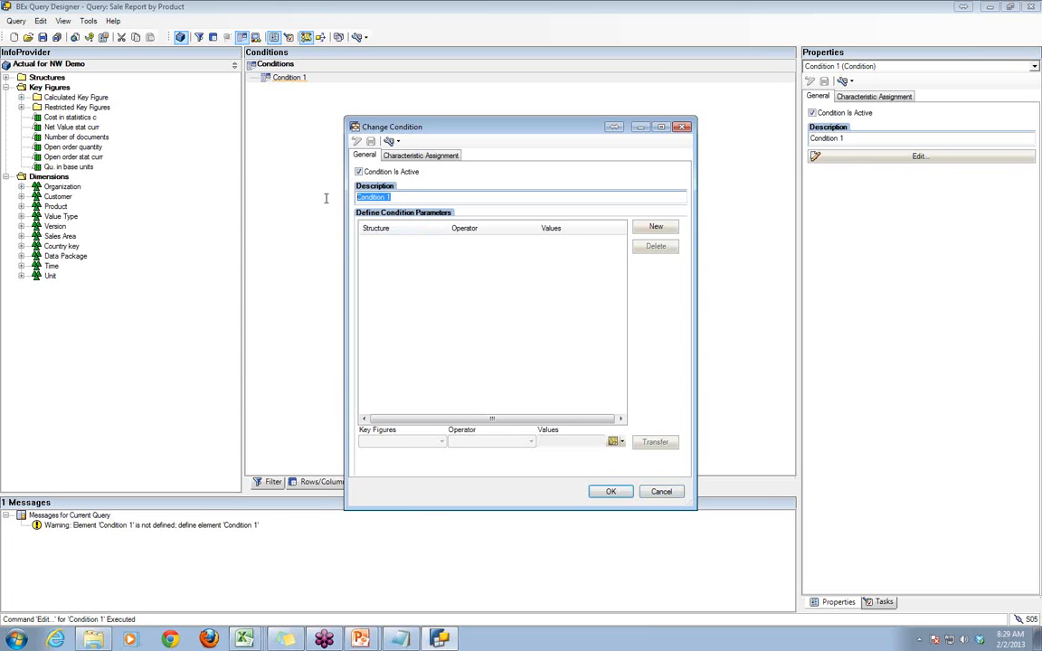
type("Top3 Net Val")
type("ues")
- Define the condition as Net Value stat curr with operator Top N and value 3, and save the query
left_click(656, 227)
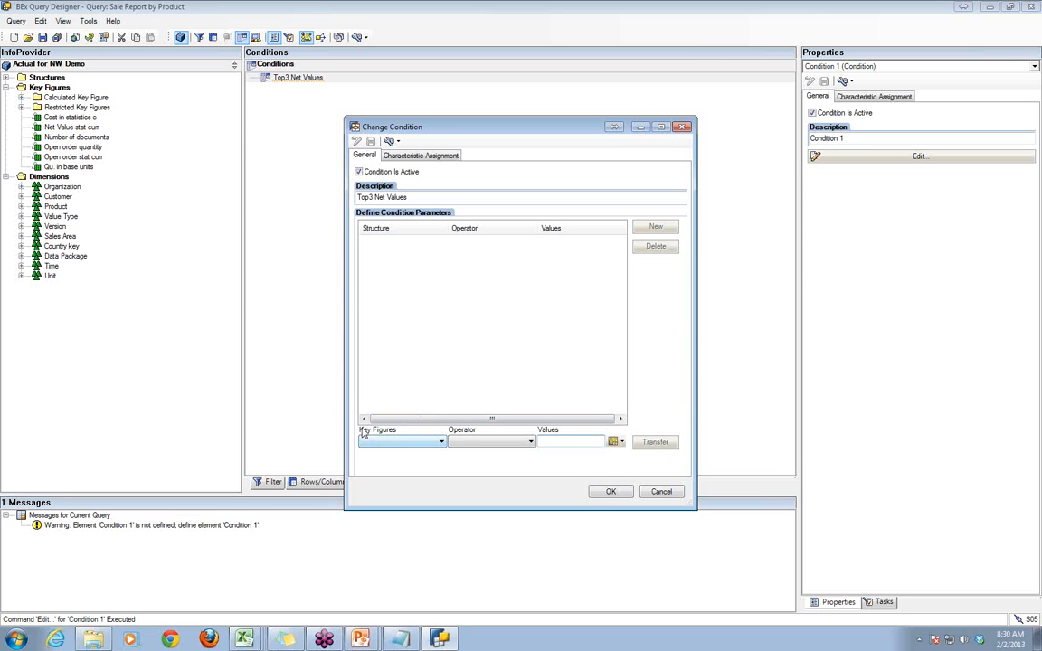
left_click(419, 444)
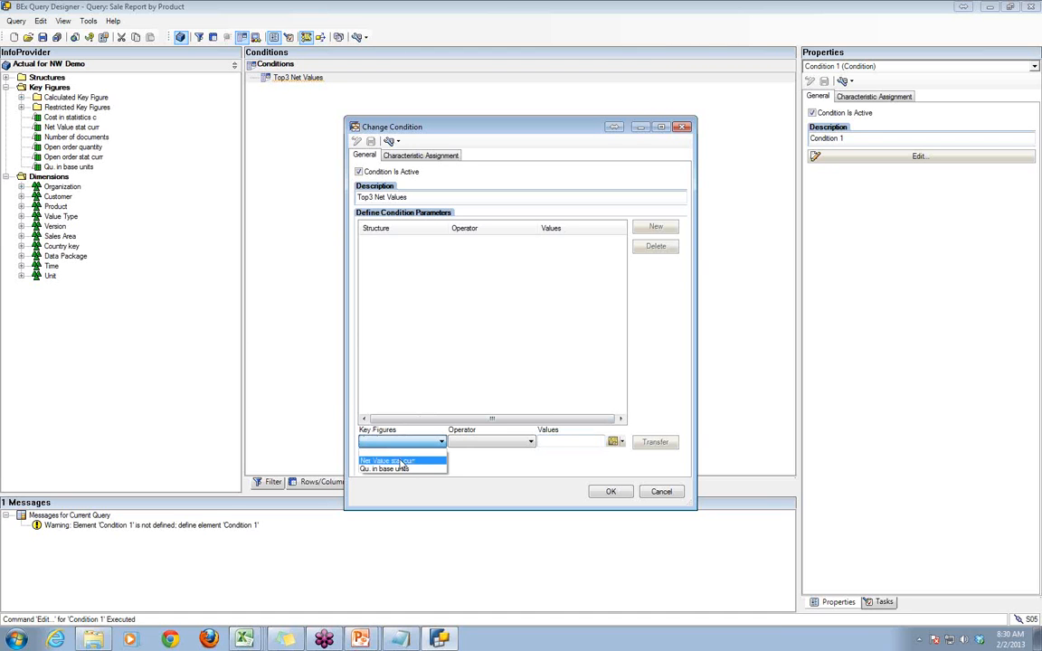
left_click(401, 462)
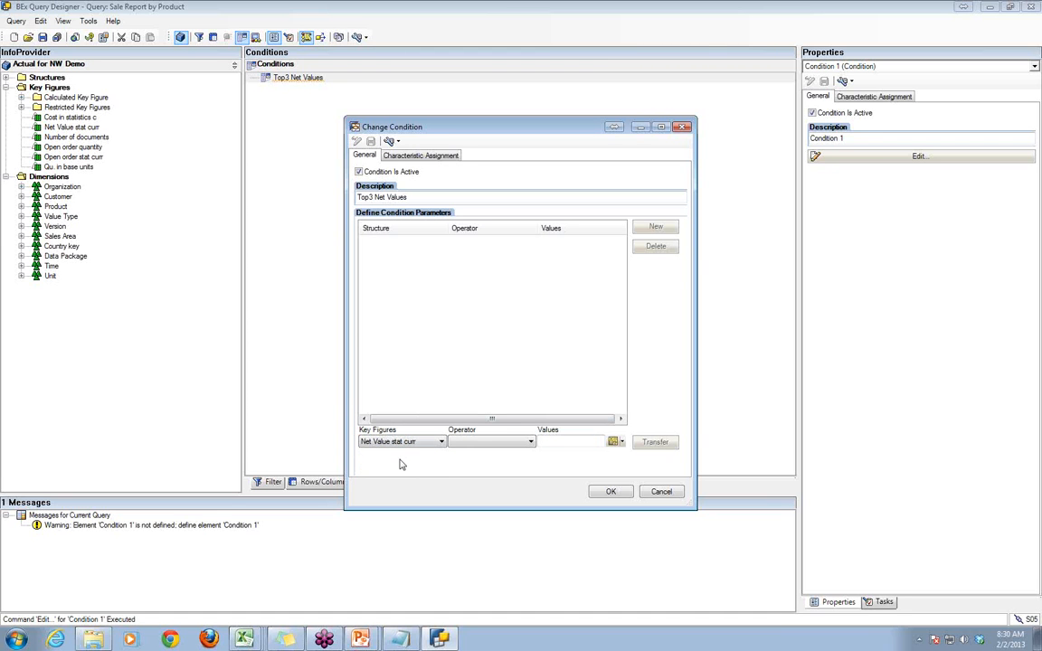
left_click(495, 443)
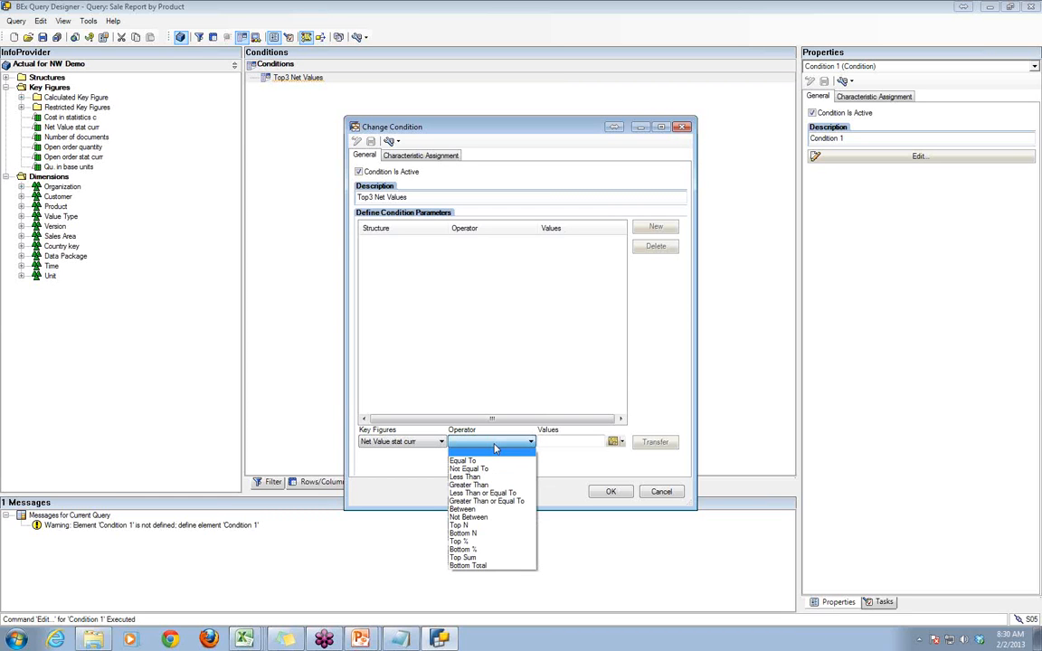
left_click(483, 528)
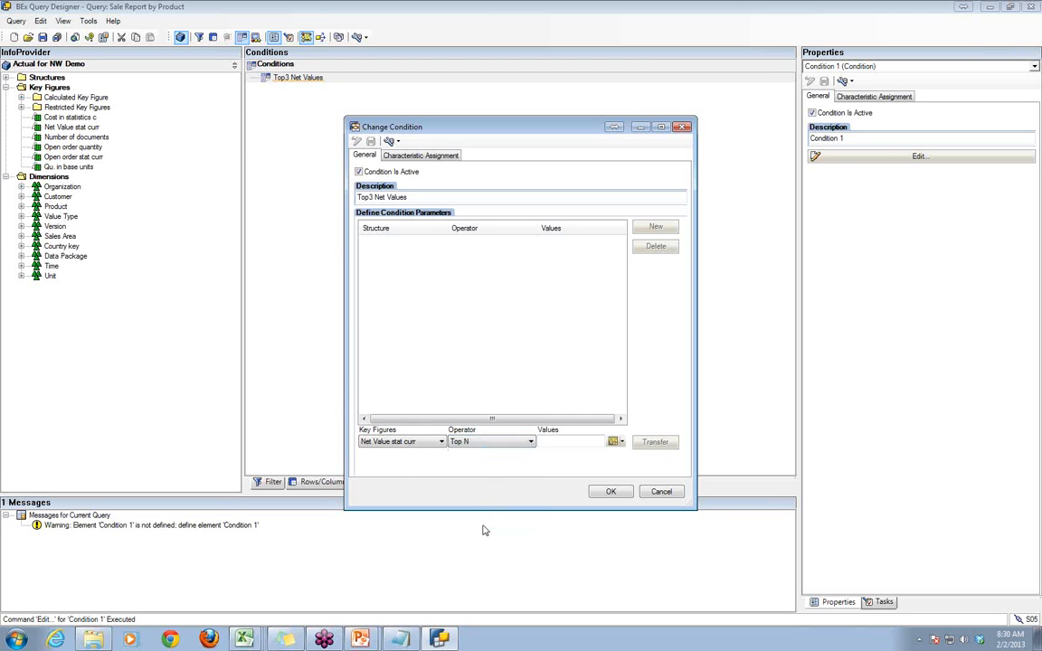
left_click(570, 443)
type("3")
left_click(656, 443)
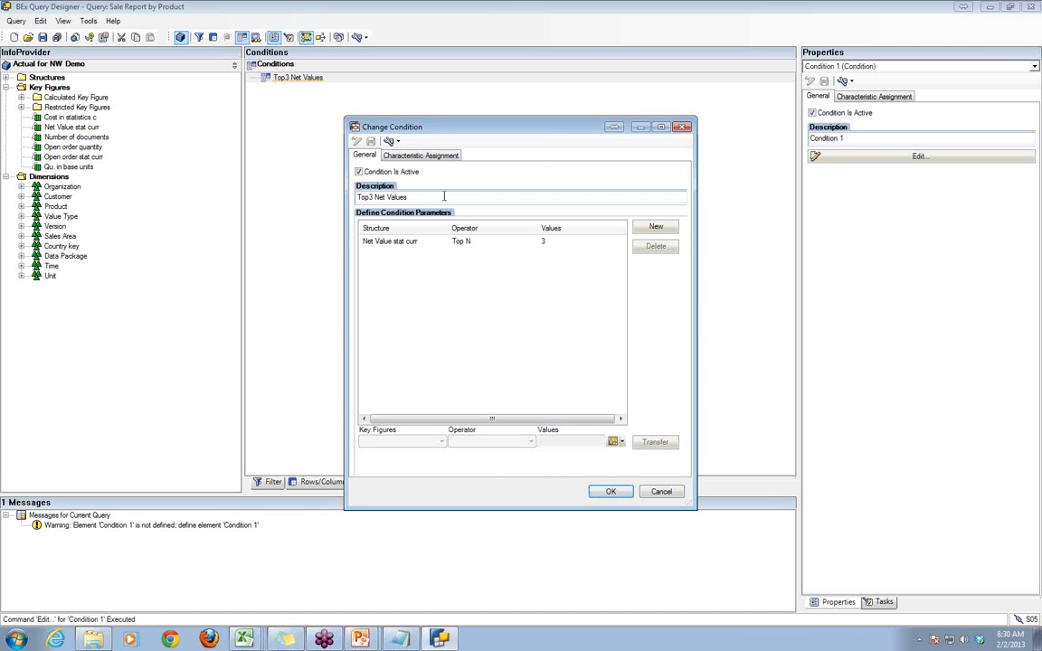
left_click(610, 492)
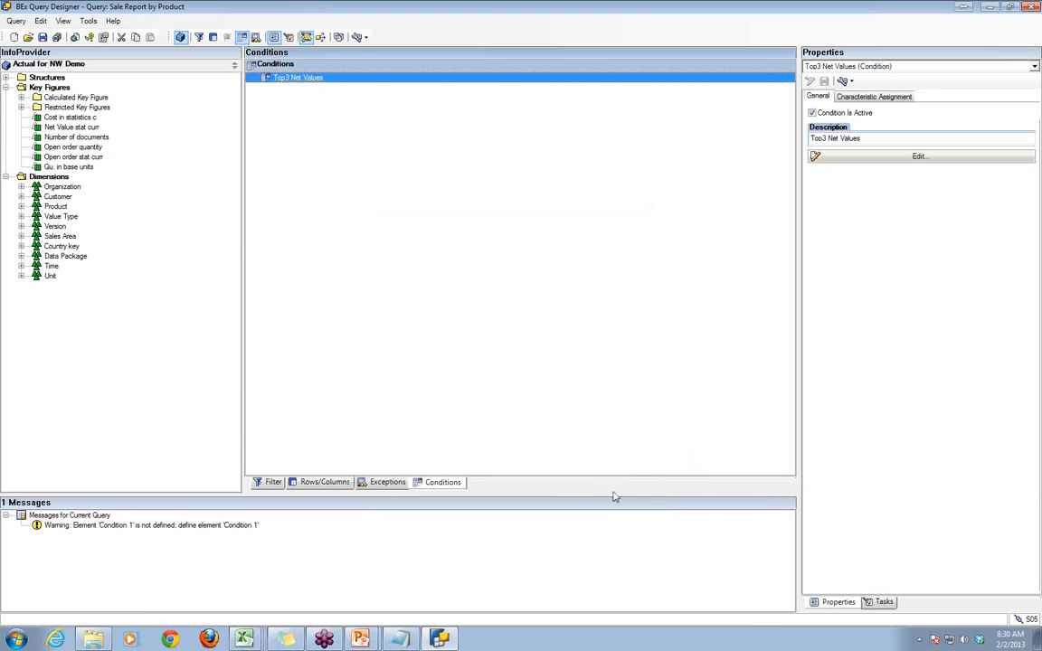
left_click(42, 37)
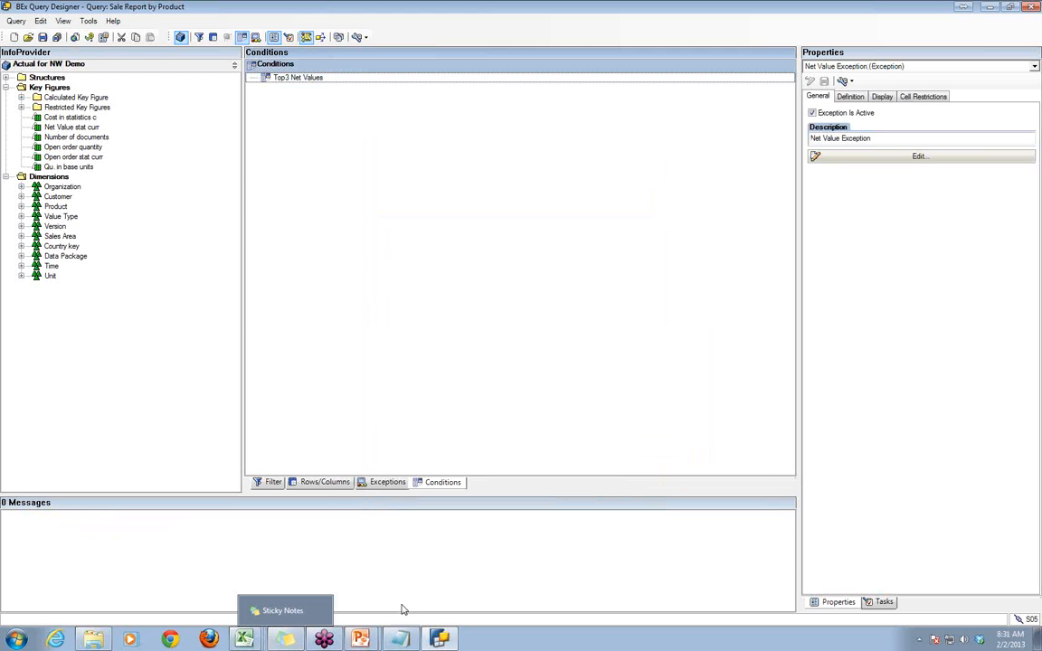
- Switch to the Sale Report by Product workbook in Excel and open the Sale Report by Product query from the history
mouse_move(256, 633)
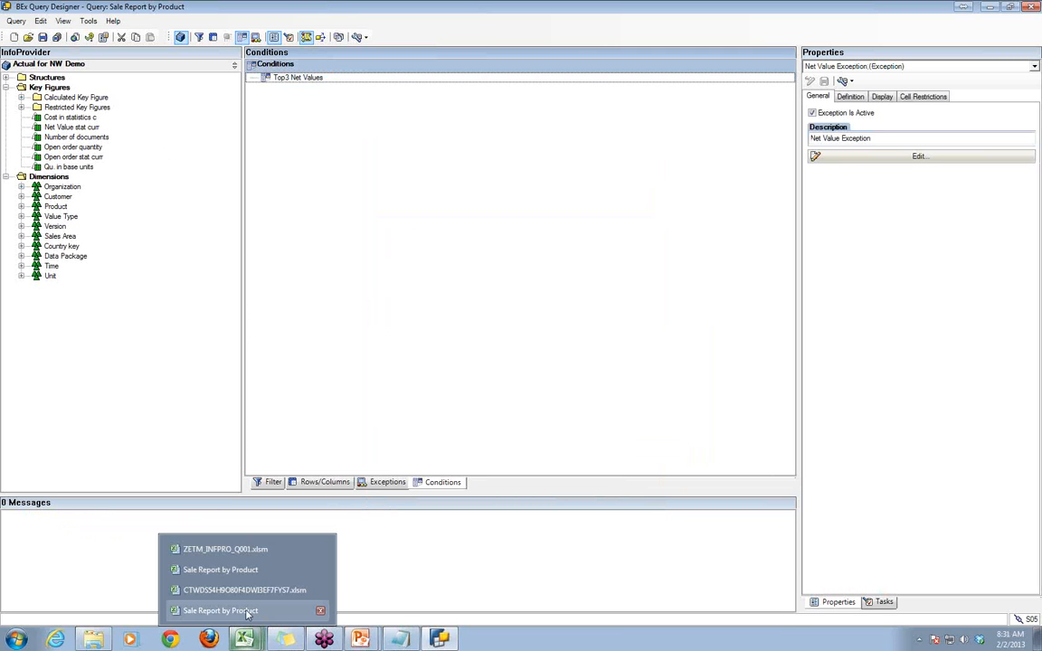
left_click(237, 611)
left_click(457, 347)
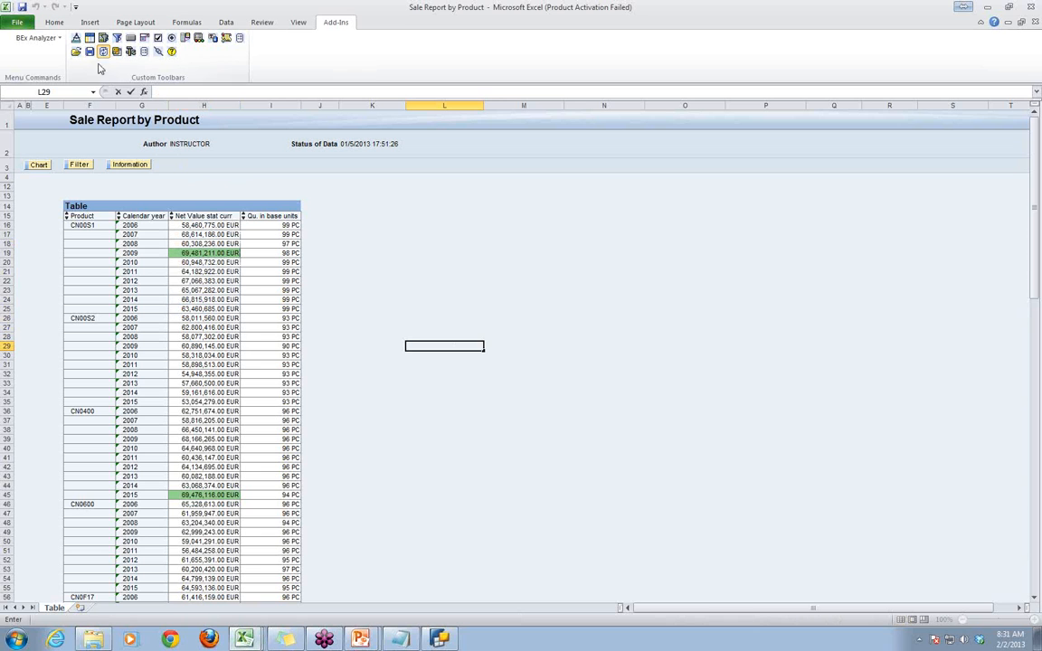
left_click(425, 235)
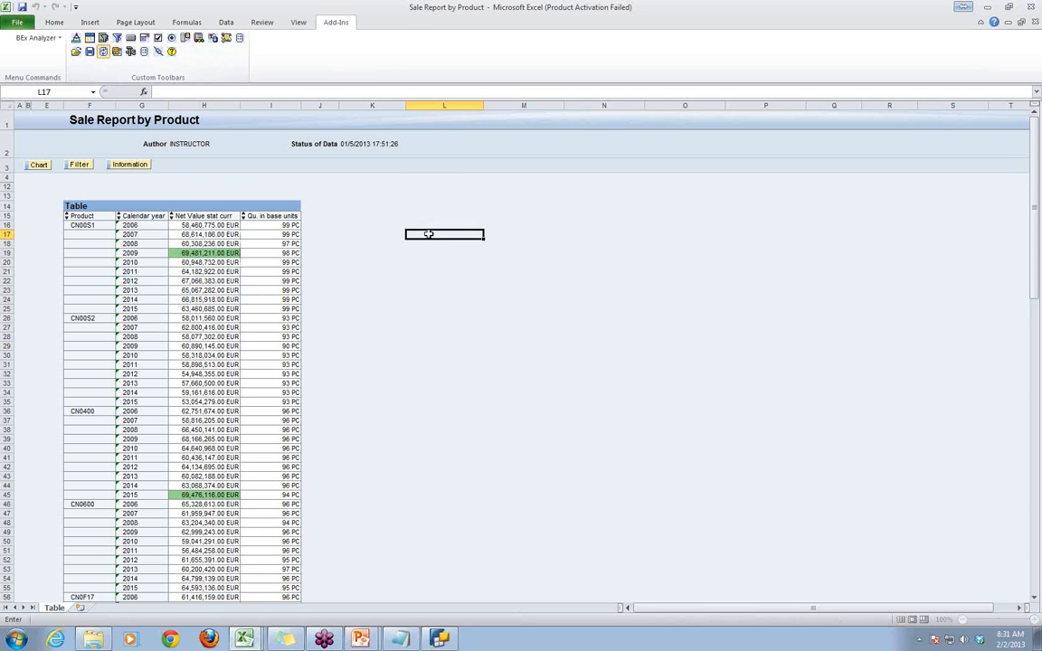
left_click(77, 53)
left_click(98, 60)
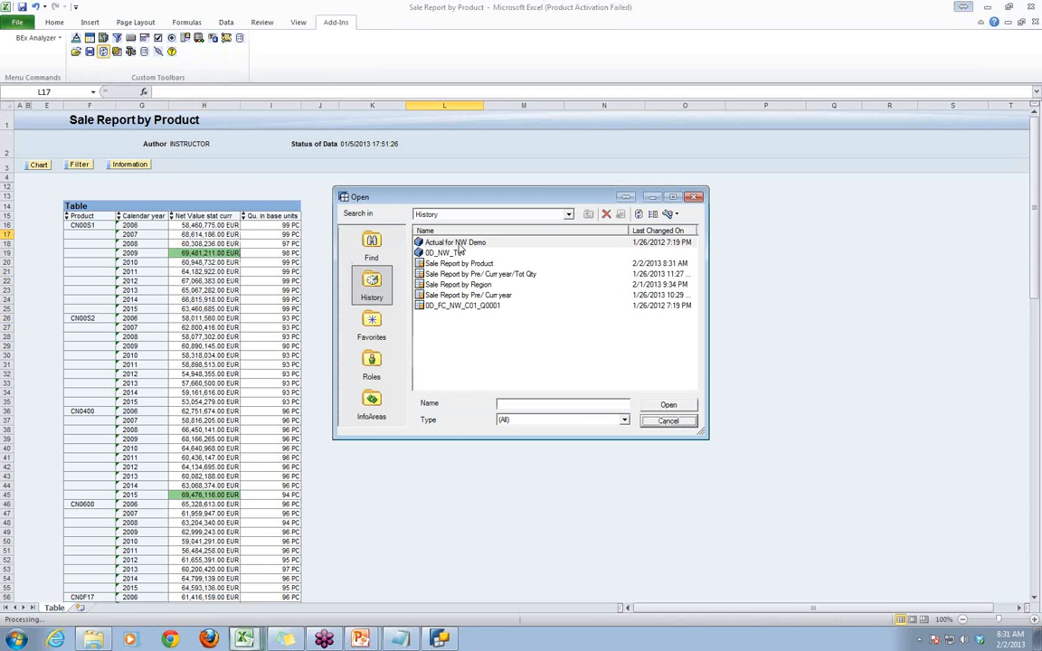
left_click(436, 264)
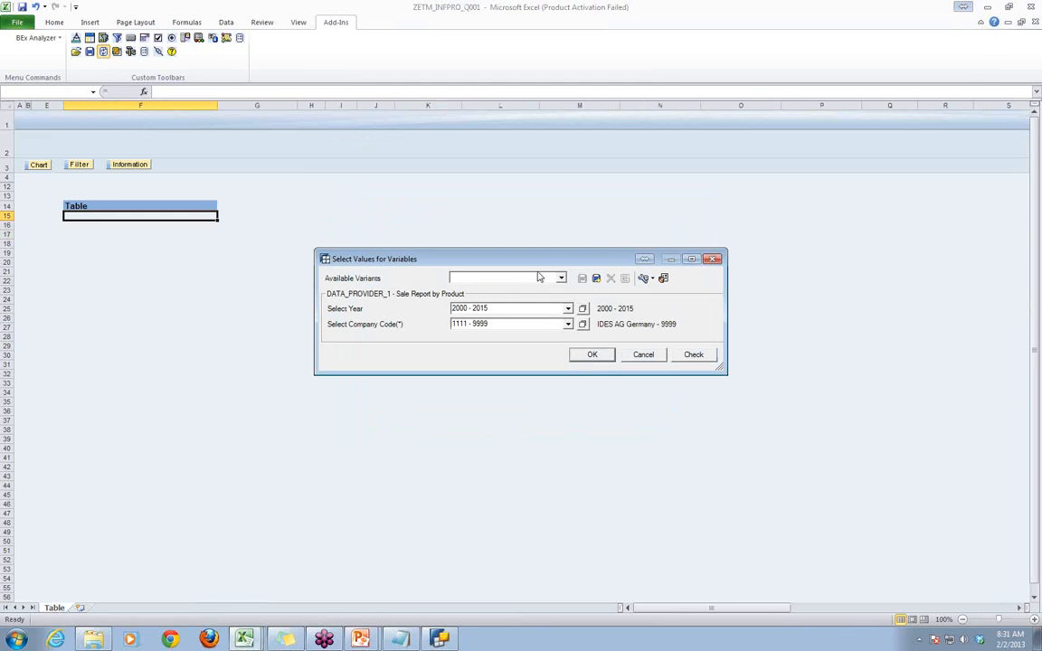
- Run the report with variant var2, covering years 2000 - 2015 and company codes 1111 - 9999
left_click(560, 278)
left_click(553, 295)
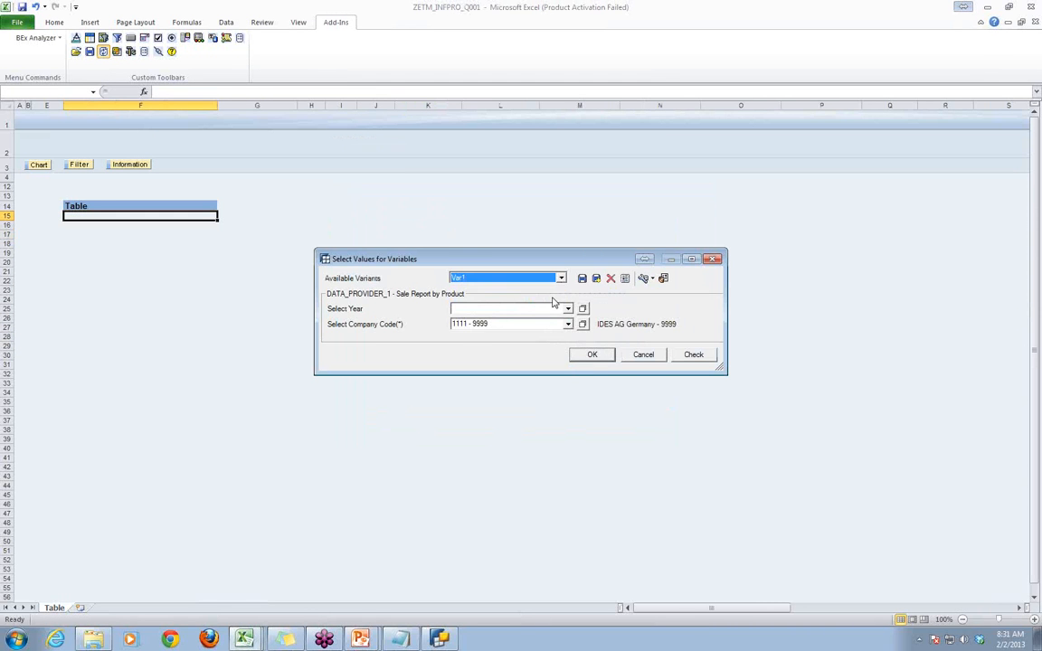
left_click(560, 279)
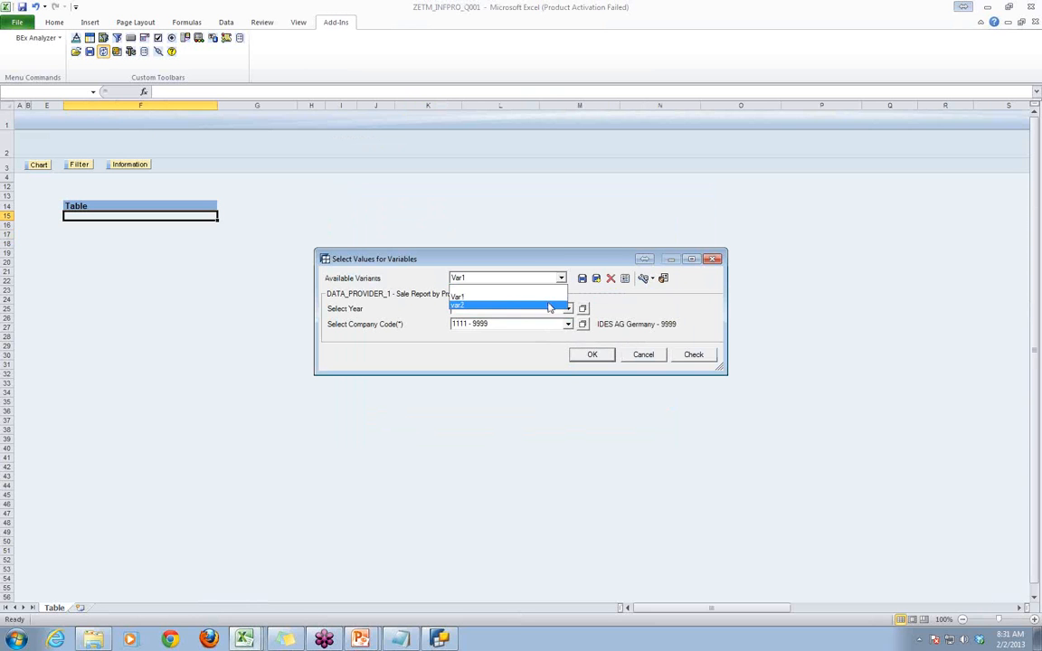
left_click(547, 306)
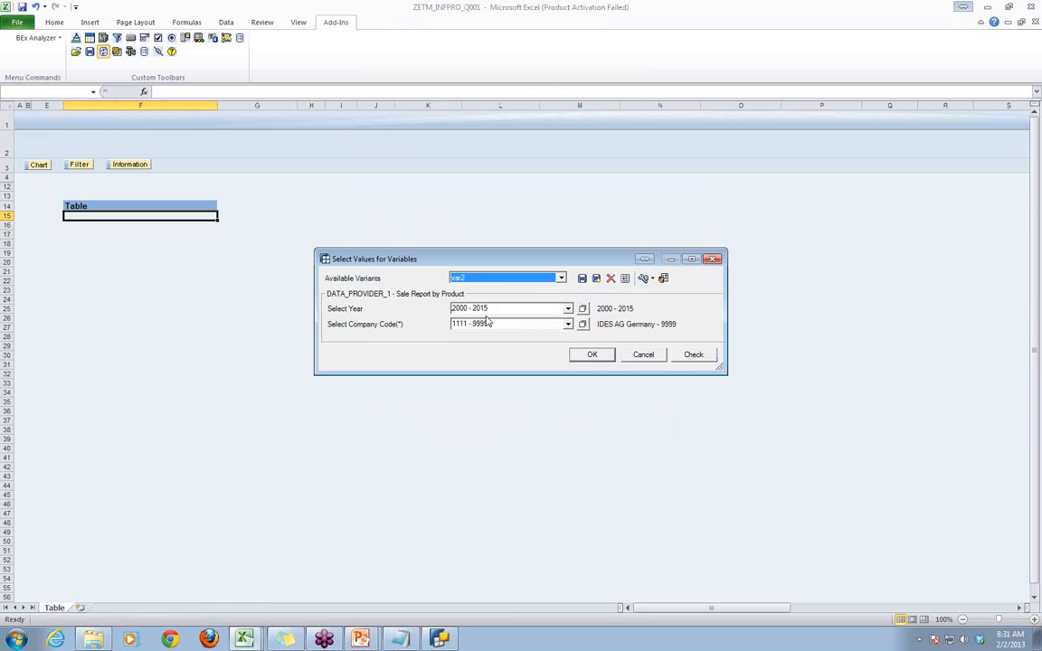
left_click(592, 354)
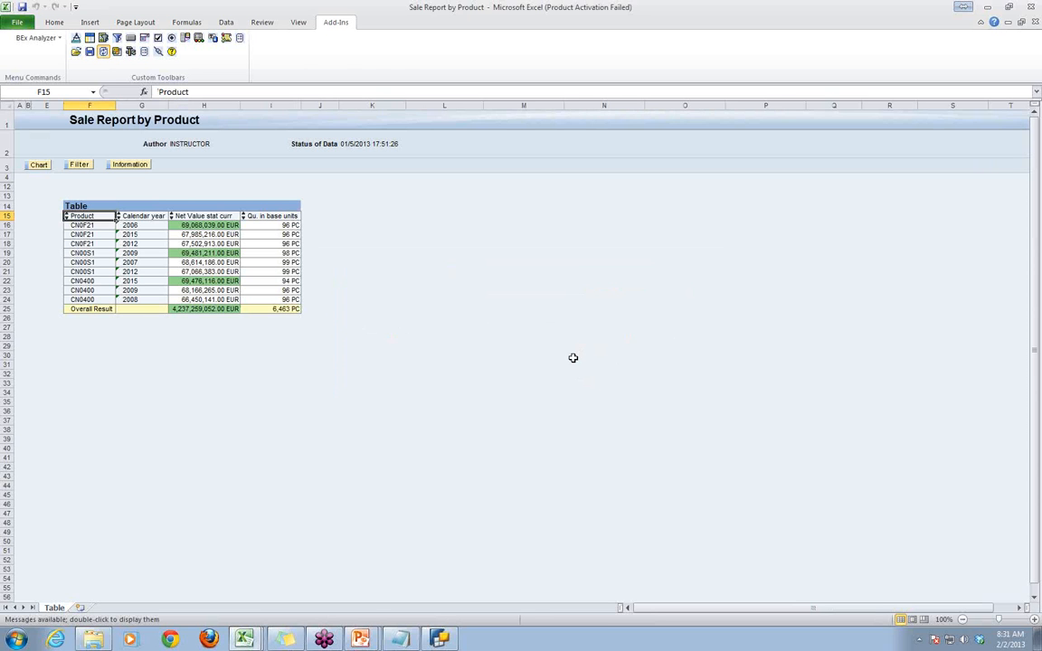
- Insert a List of Exceptions in cell F13 above the table and return to analysis mode
left_click(85, 194)
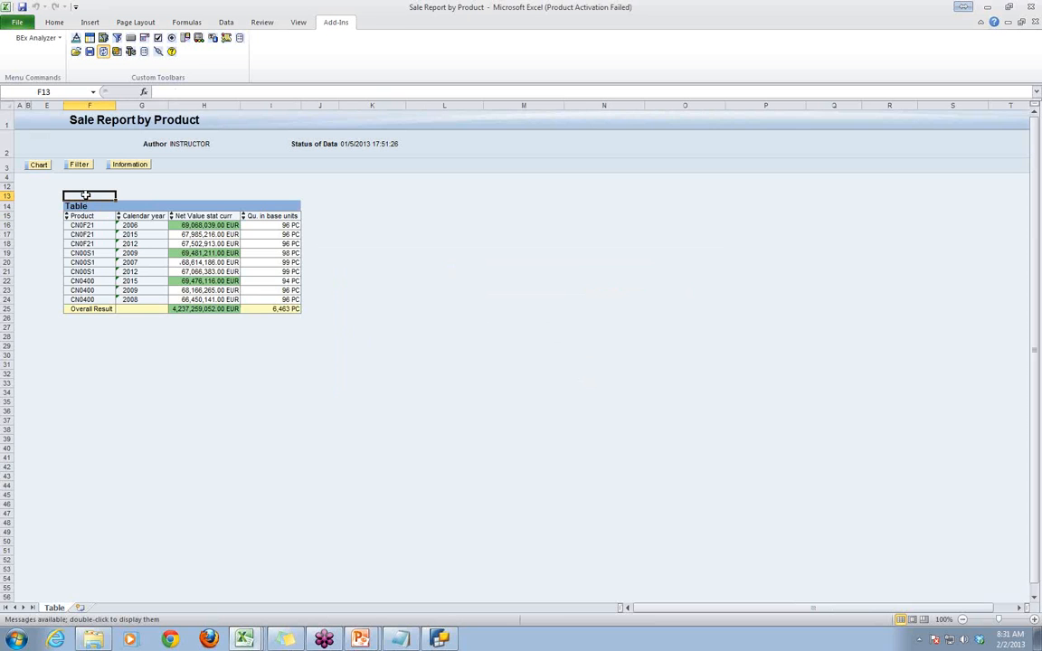
left_click(198, 38)
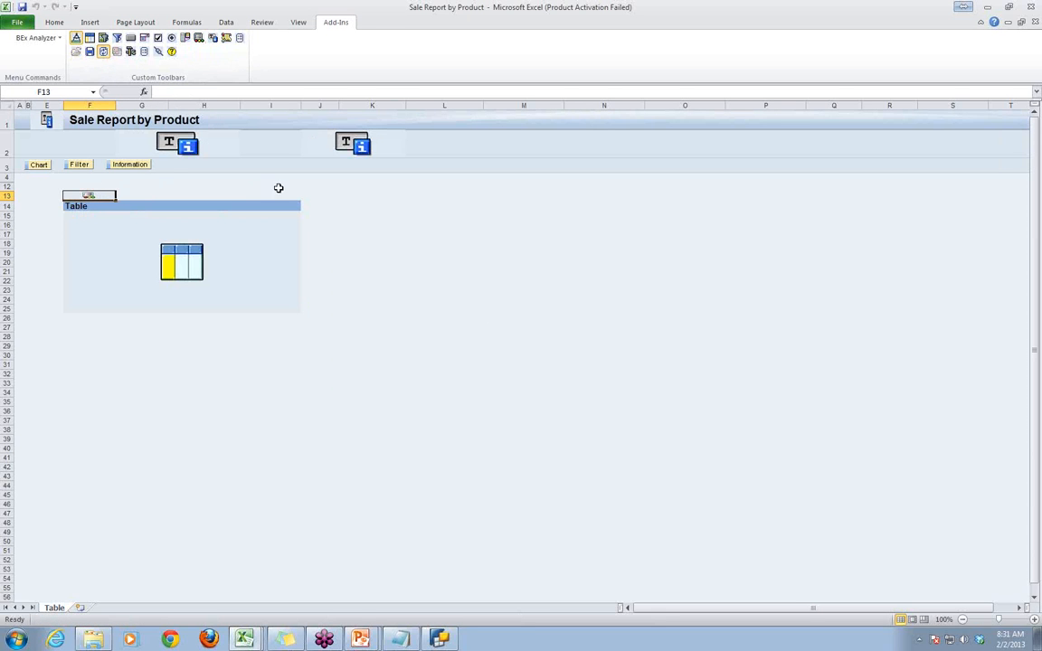
left_click(76, 38)
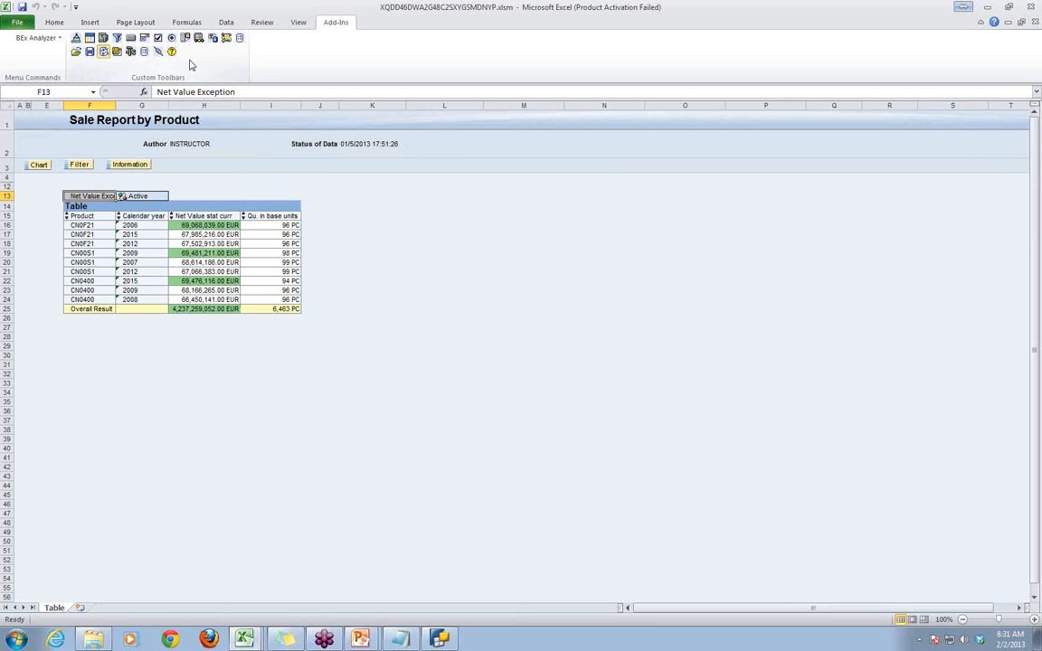
- Insert a List of Conditions in cell I13 above the table and return to analysis mode
left_click(271, 196)
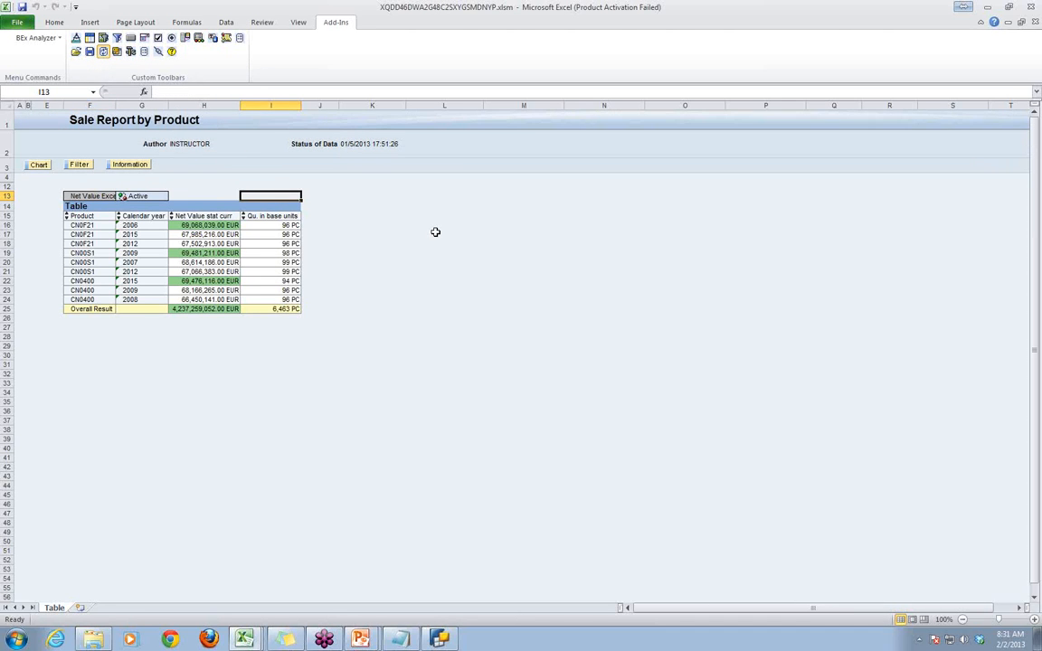
left_click(186, 39)
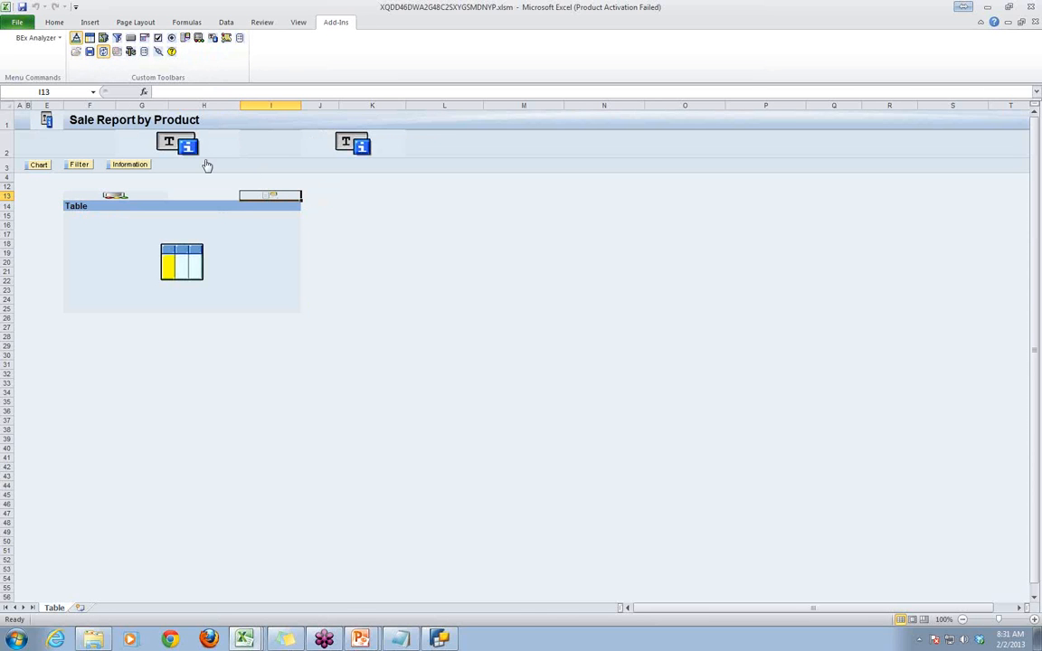
left_click(75, 38)
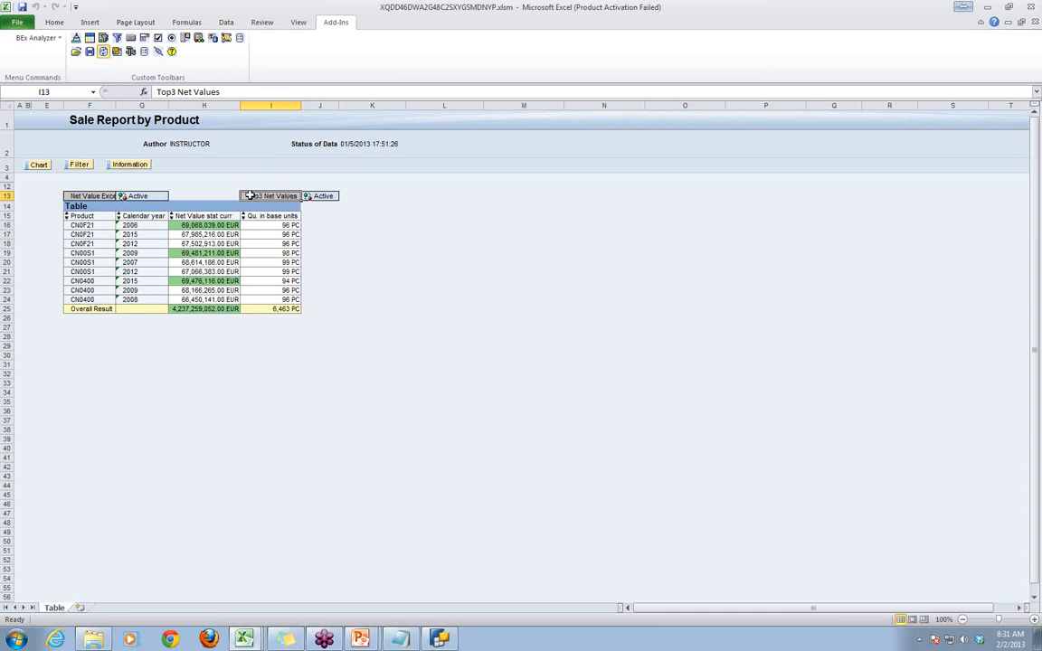
- In design mode, set the List of Conditions range to $H$13:$I$13 and enable AutoFit
left_click(89, 51)
double_click(262, 196)
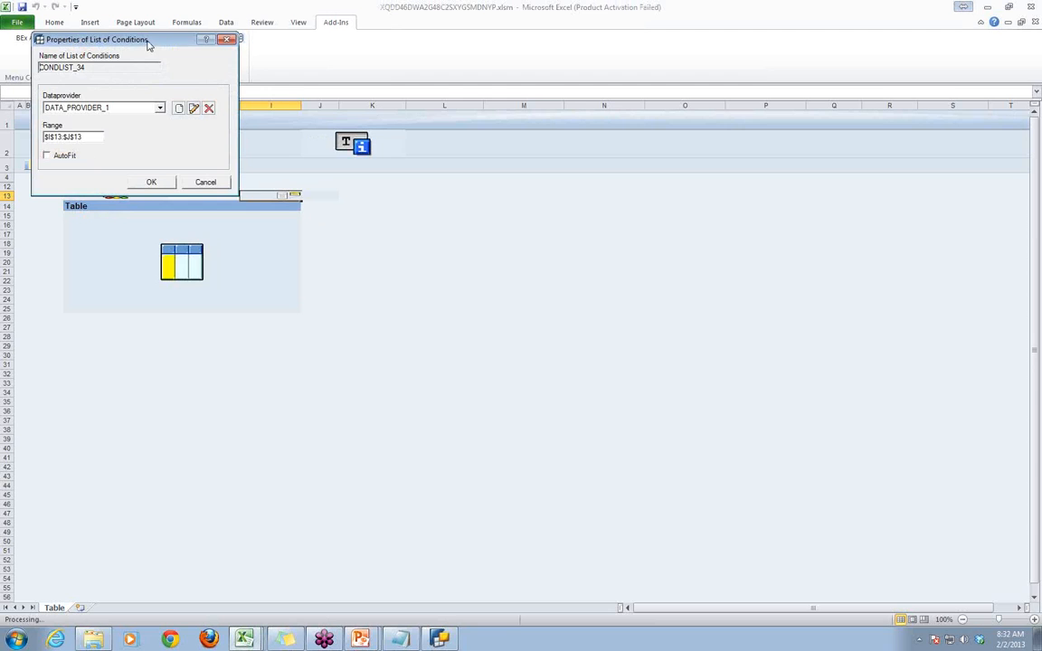
left_click_drag(149, 39, 513, 250)
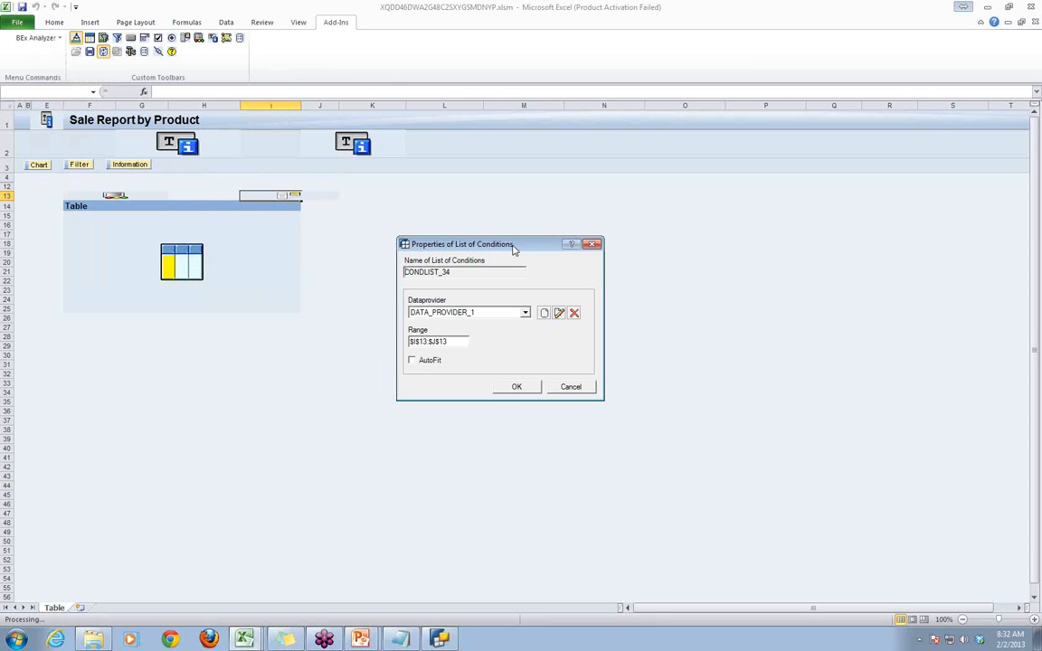
left_click(417, 341)
key("BackSpace")
type("H")
left_click(439, 341)
key("BackSpace")
type("I")
left_click(411, 360)
left_click(517, 387)
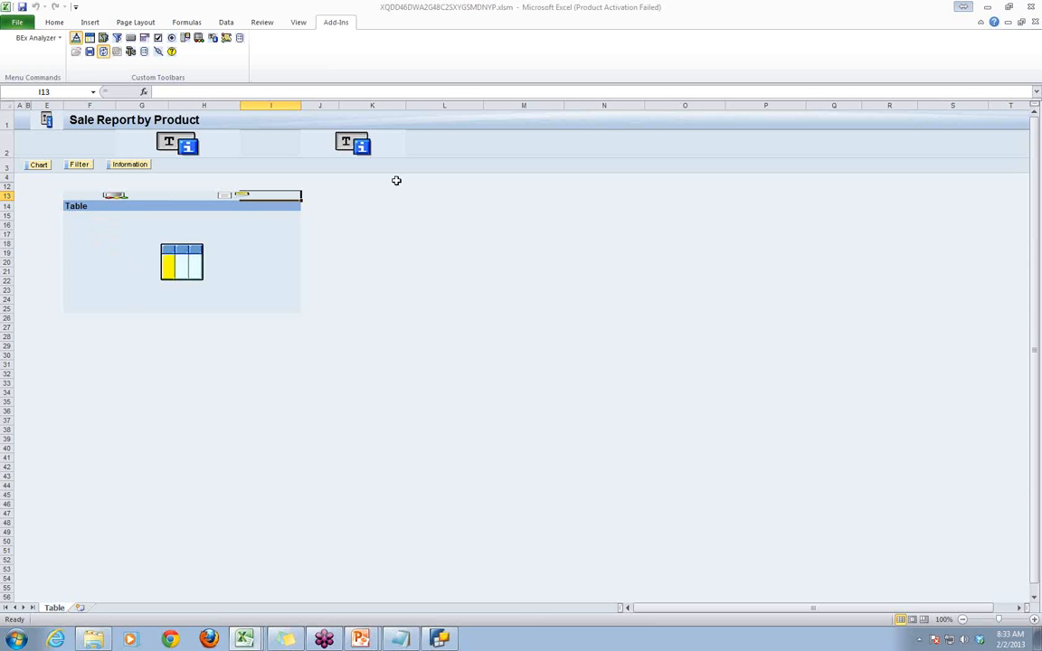
- Inspect the analysis grid's properties and the query assigned to its data provider, without making changes
left_click(183, 257)
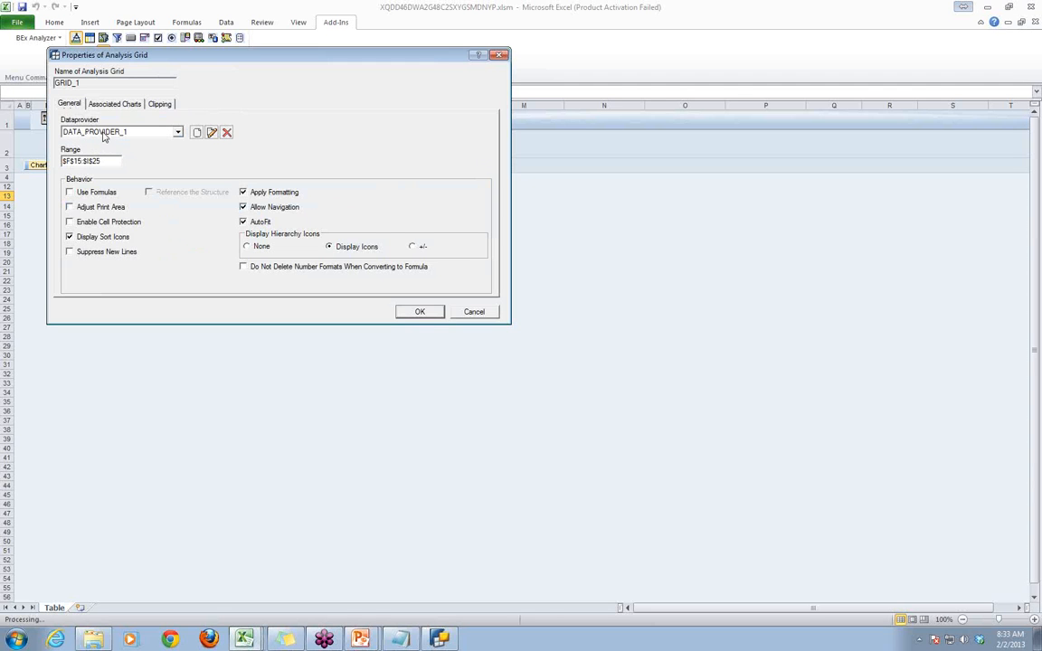
left_click(211, 133)
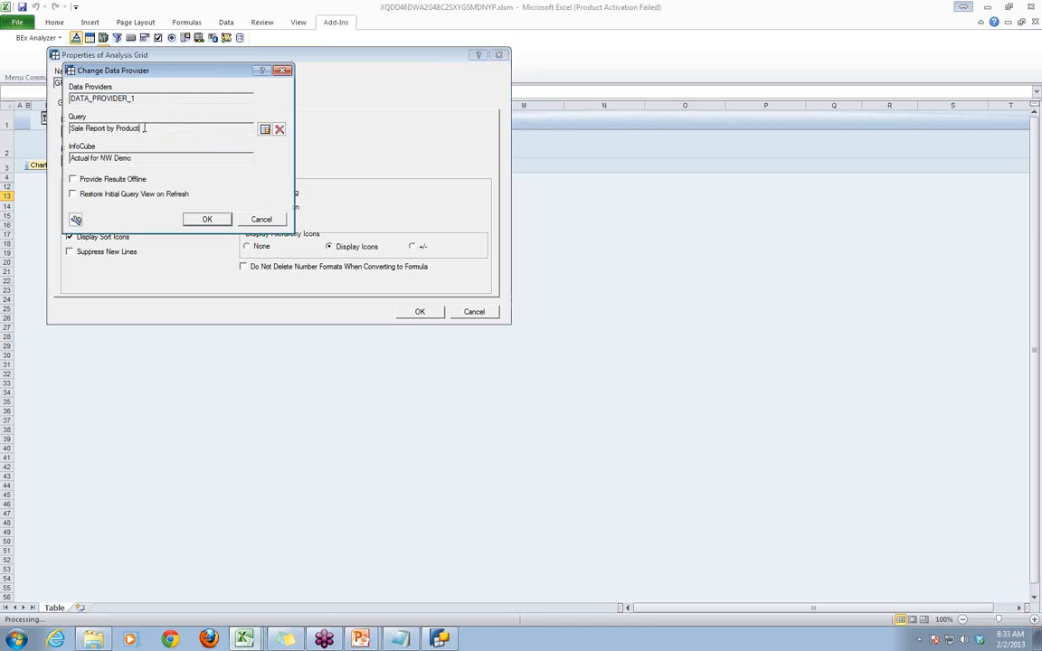
left_click_drag(140, 128, 65, 129)
left_click(260, 219)
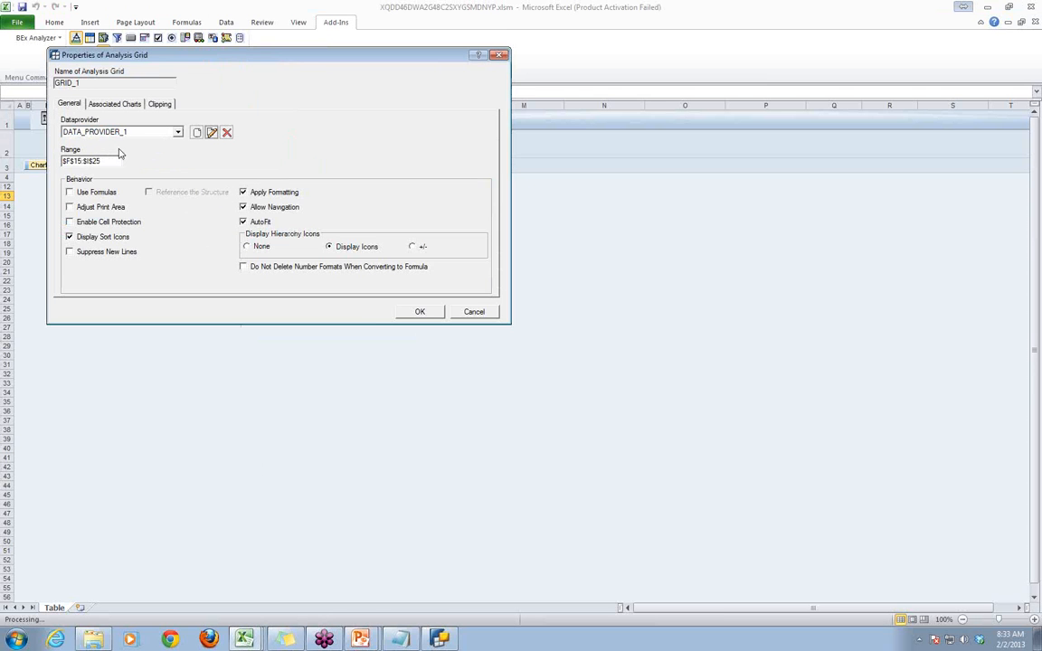
left_click(474, 312)
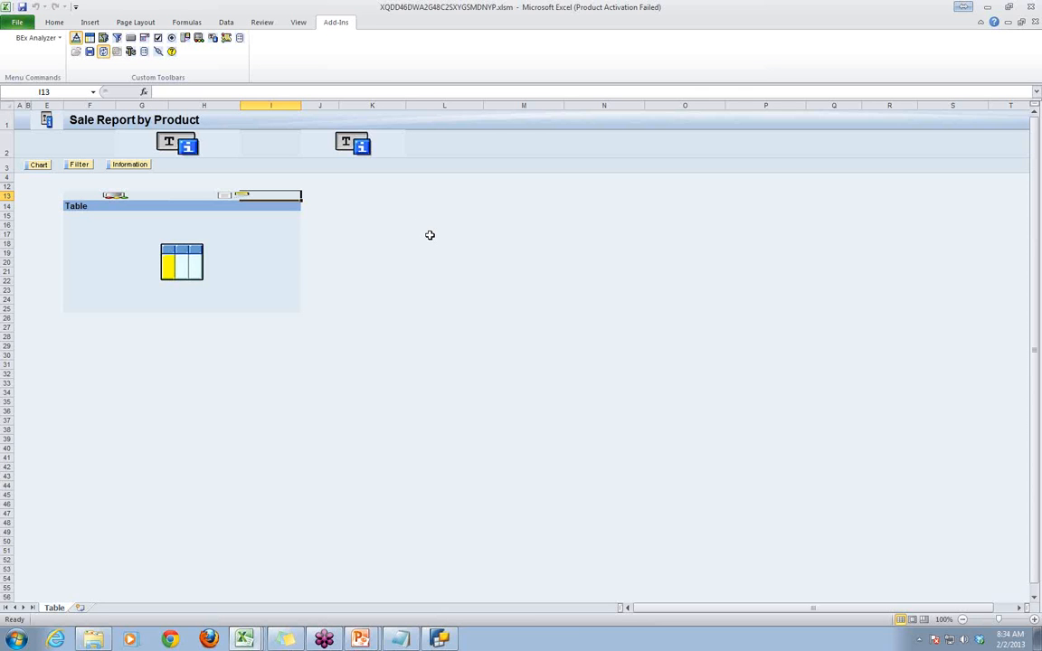
- Return to analysis mode and deactivate both the Top3 Net Values condition and the net value exception
left_click(77, 40)
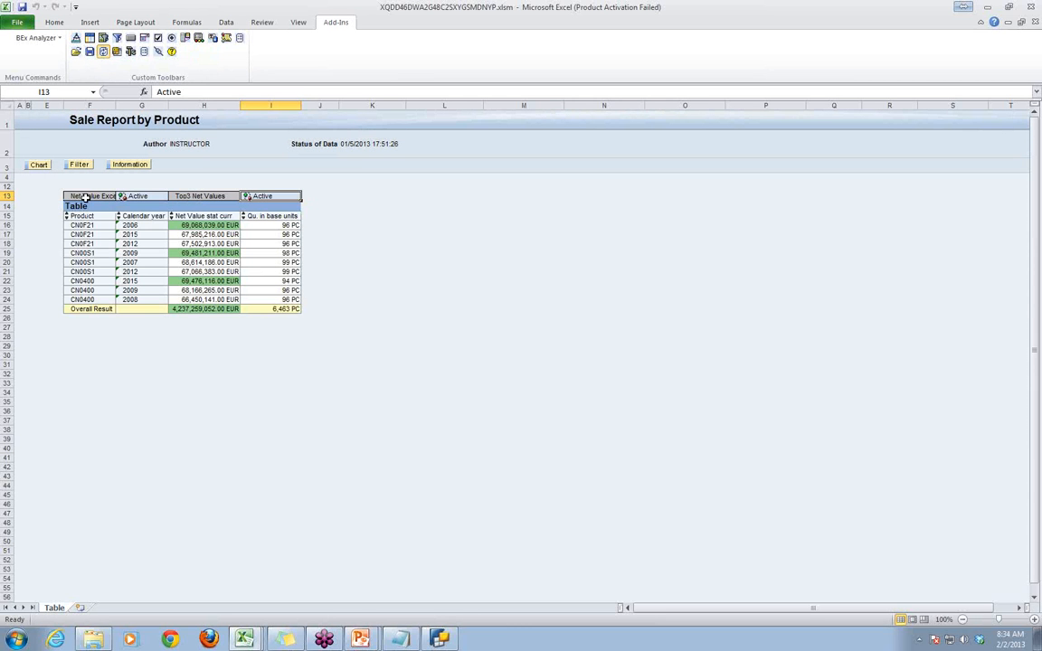
left_click(246, 196)
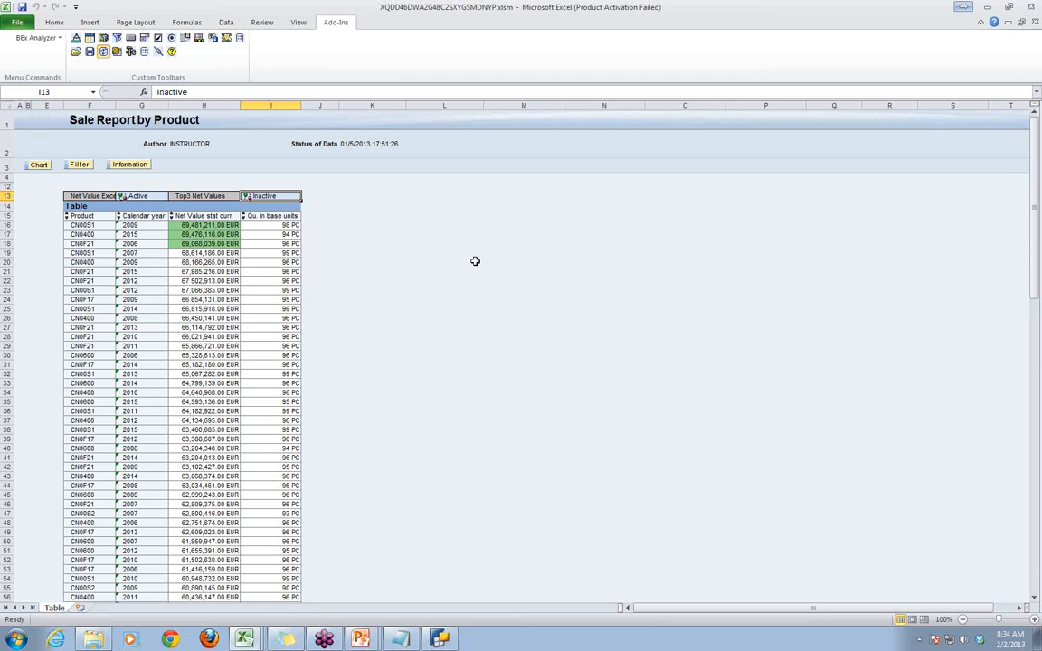
left_click(121, 196)
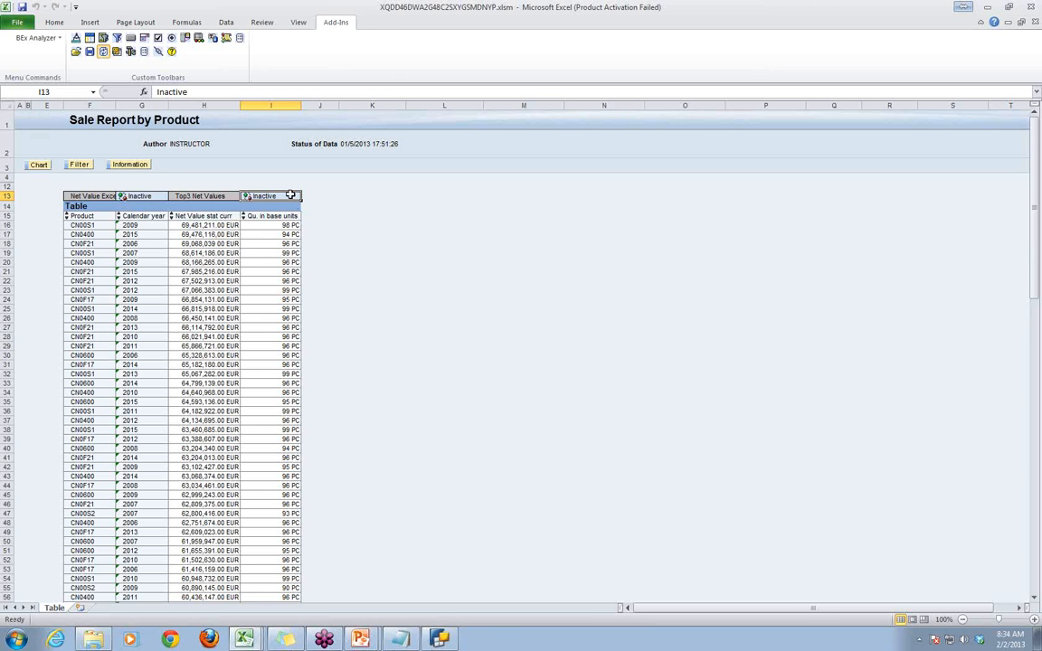
- Toggle the Top3 Net Values condition on and off to compare the rows, leaving it active
left_click(246, 196)
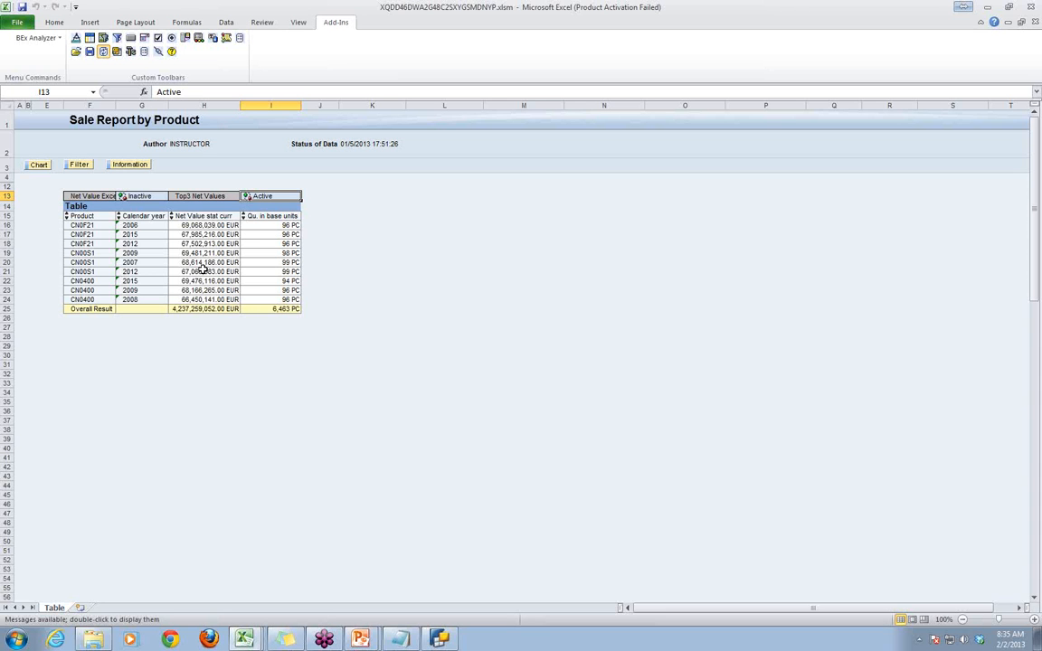
left_click(246, 197)
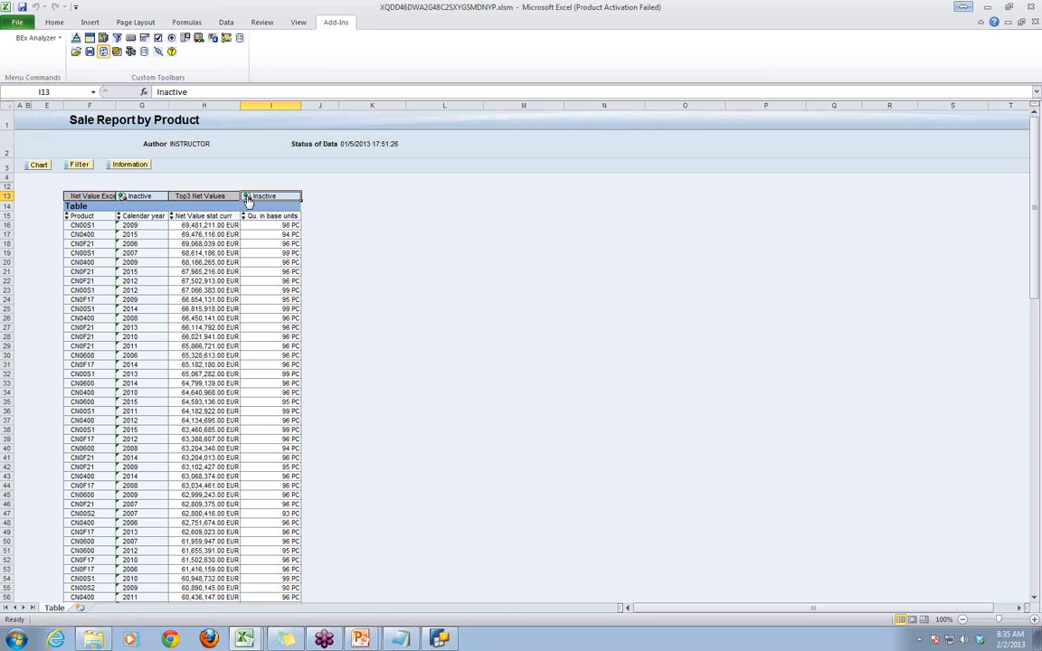
left_click(246, 197)
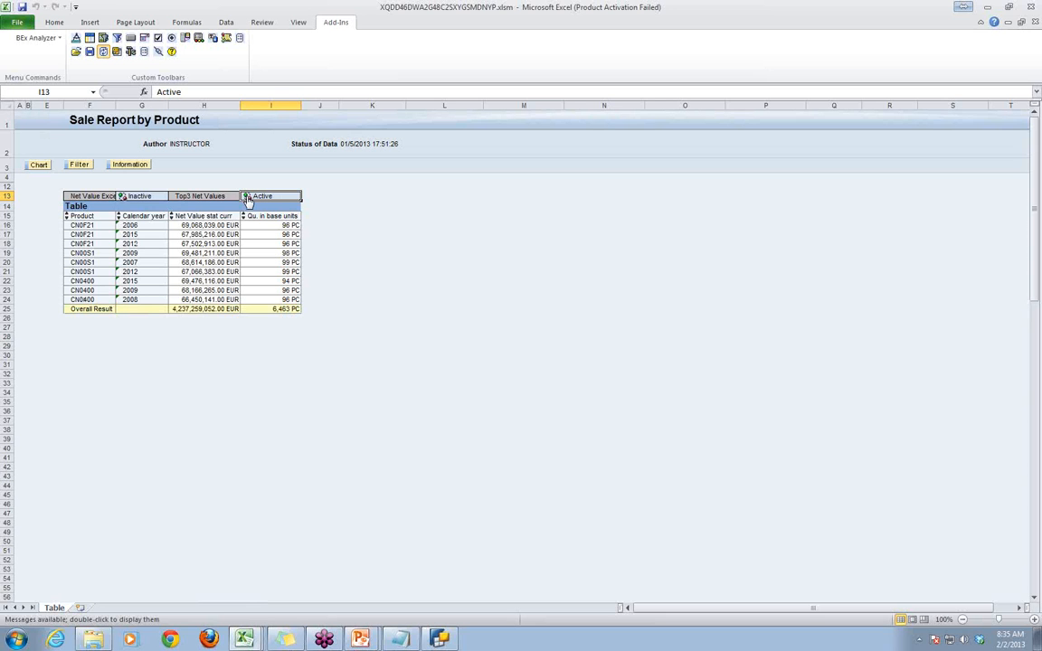
- In BEx Query Designer, assign the Top3 Net Values condition to the individual characteristics Product and Calendar year, and save the query
left_click(439, 639)
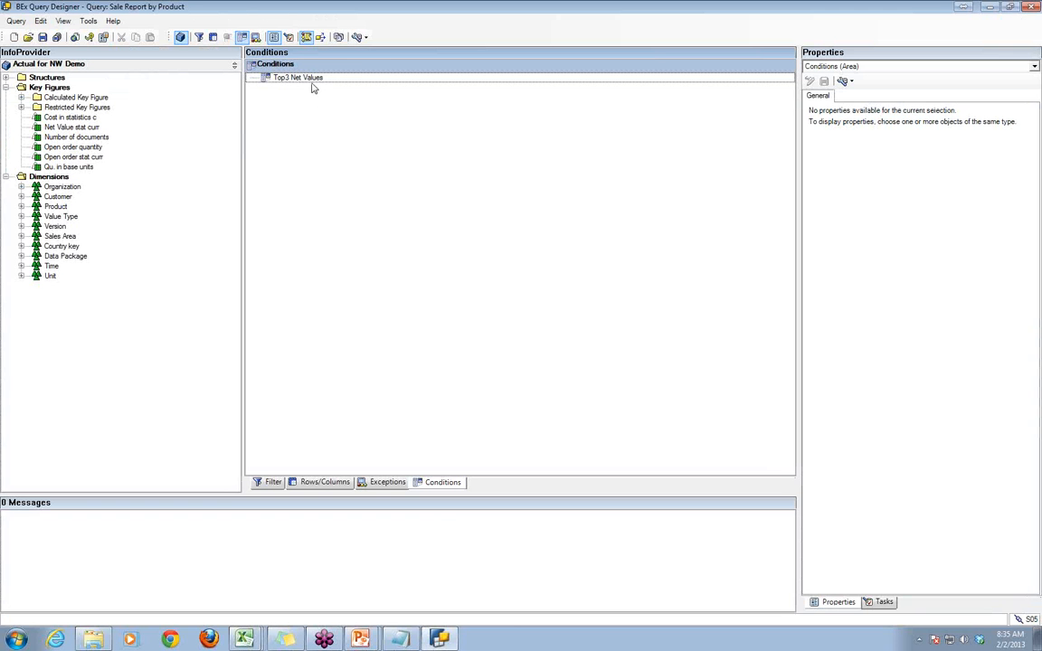
left_click(310, 78)
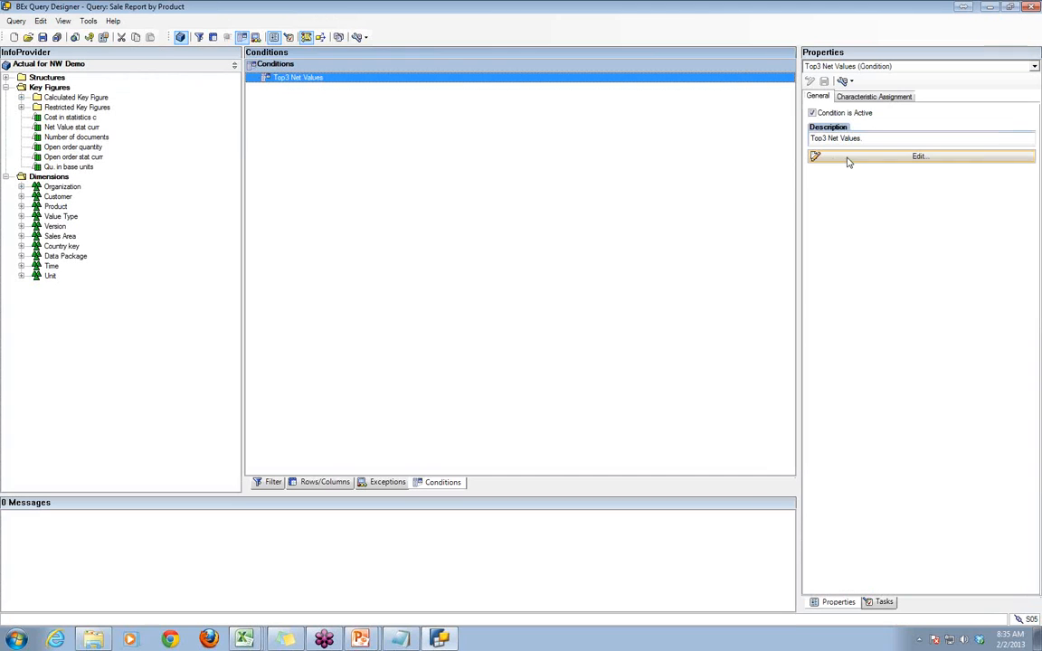
left_click(850, 96)
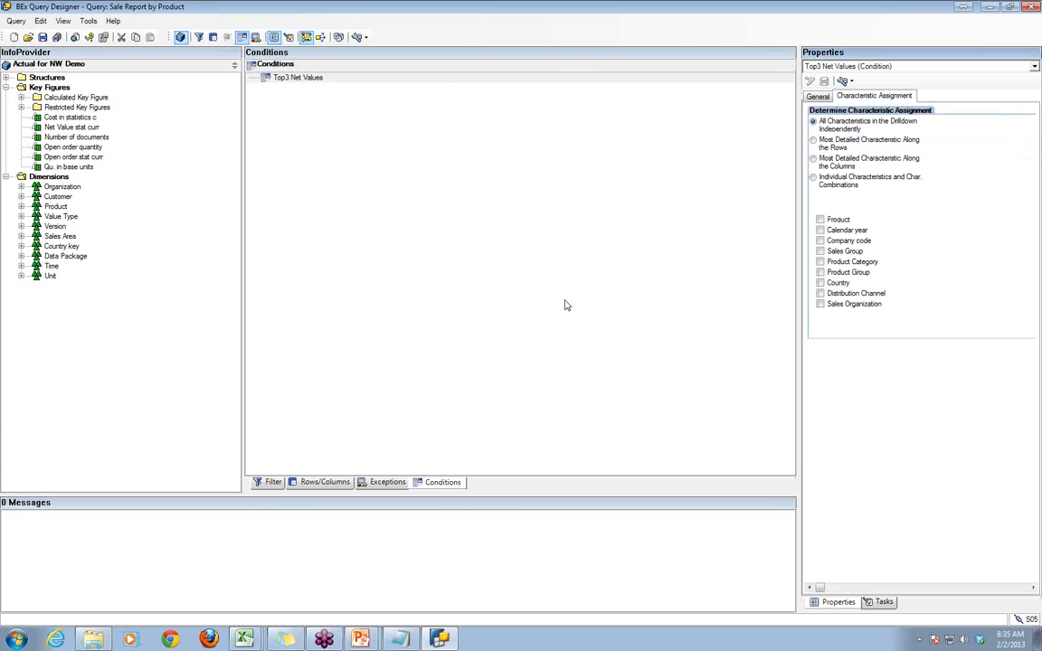
left_click(441, 639)
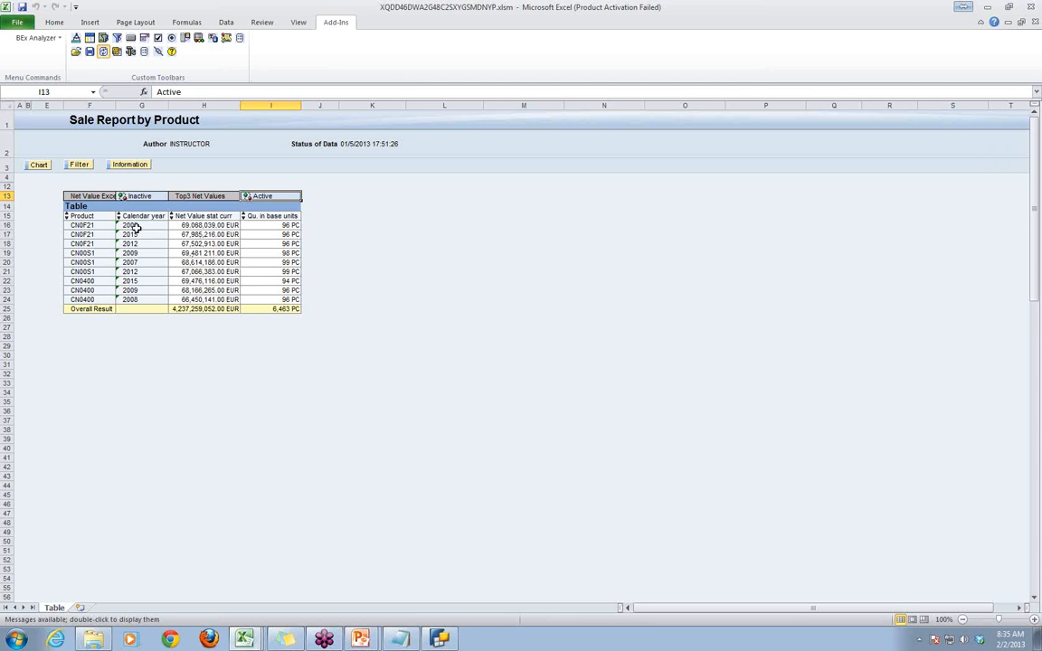
left_click(440, 641)
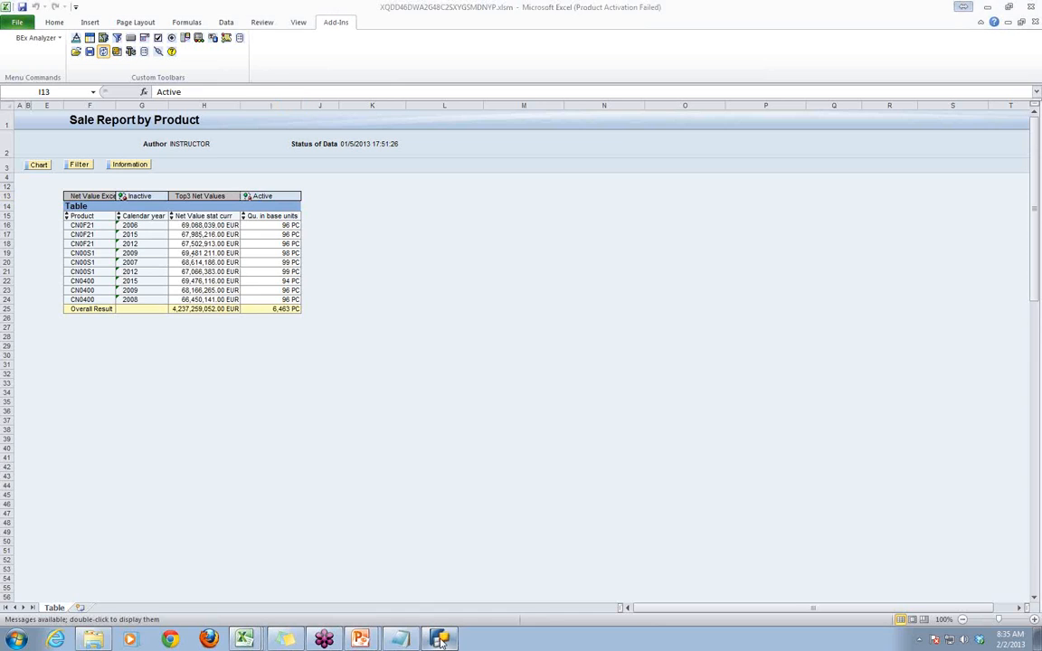
left_click(821, 221)
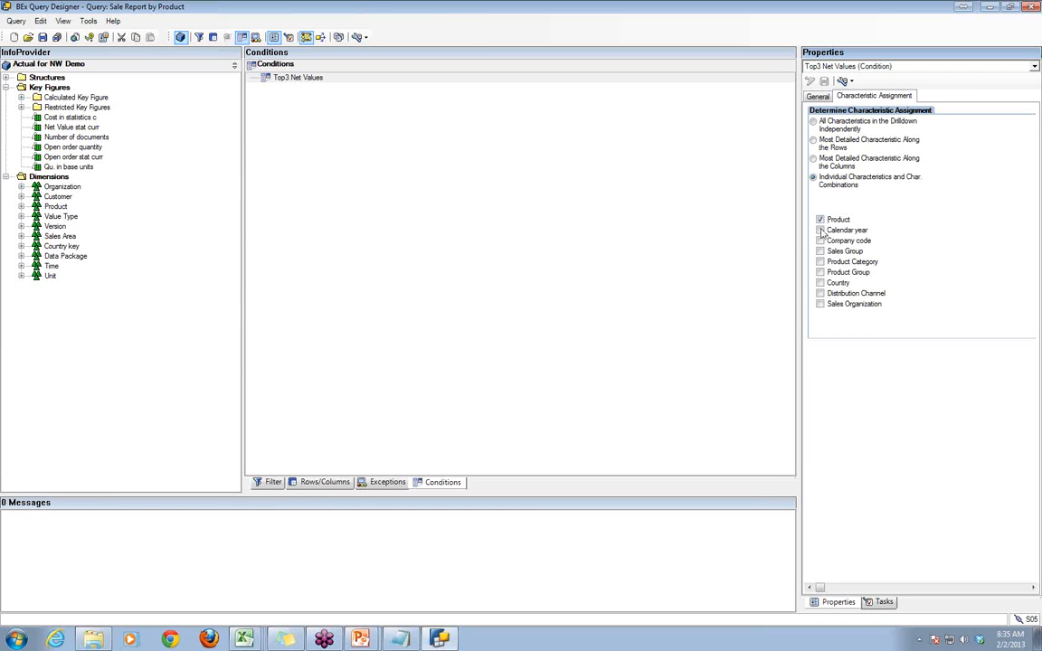
left_click(821, 231)
mouse_move(439, 640)
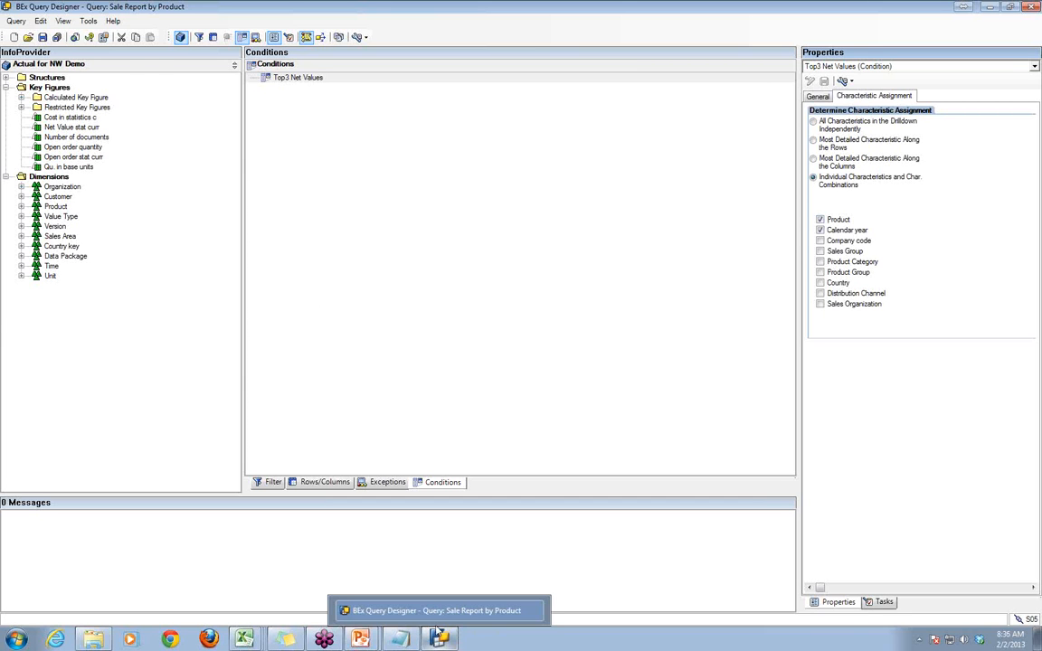
left_click(43, 37)
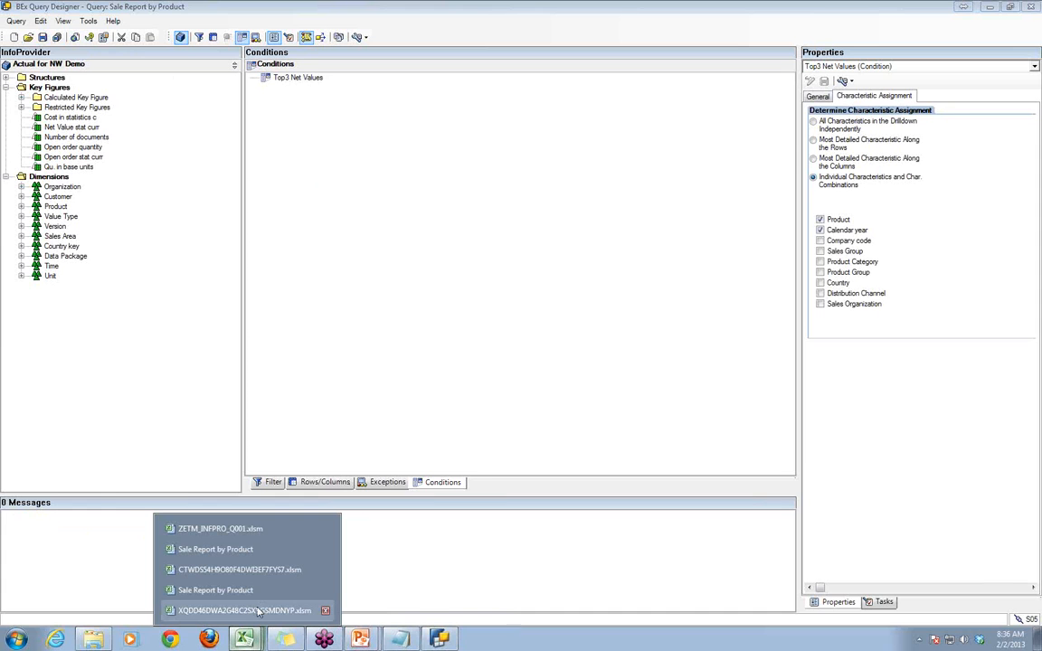
- Switch back to the Excel report workbook and deactivate the Top3 Net Values condition
left_click(258, 612)
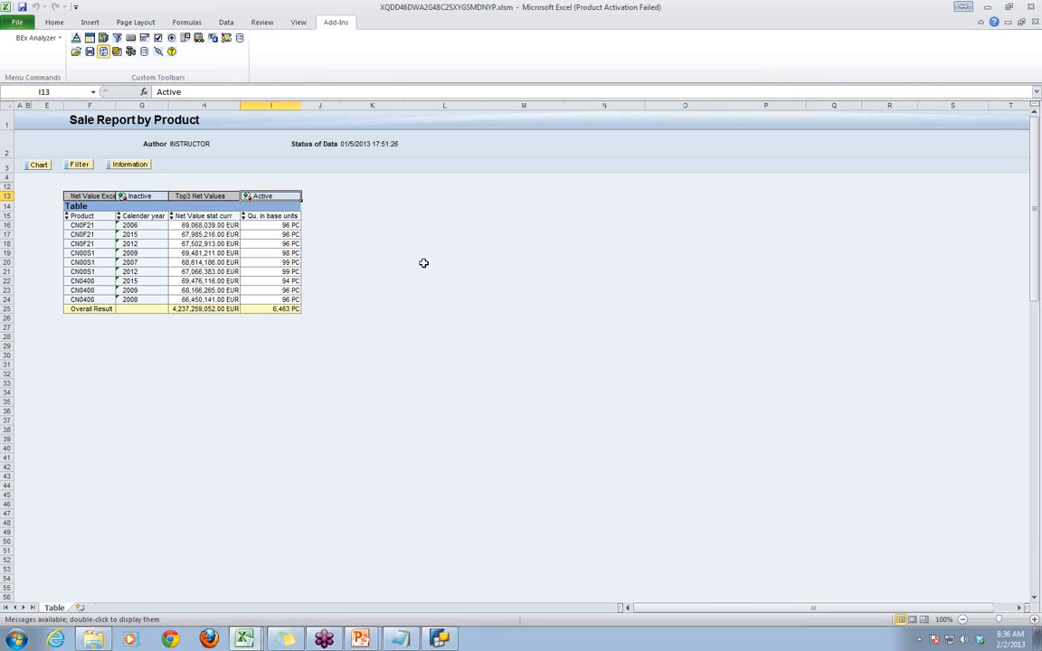
left_click(425, 262)
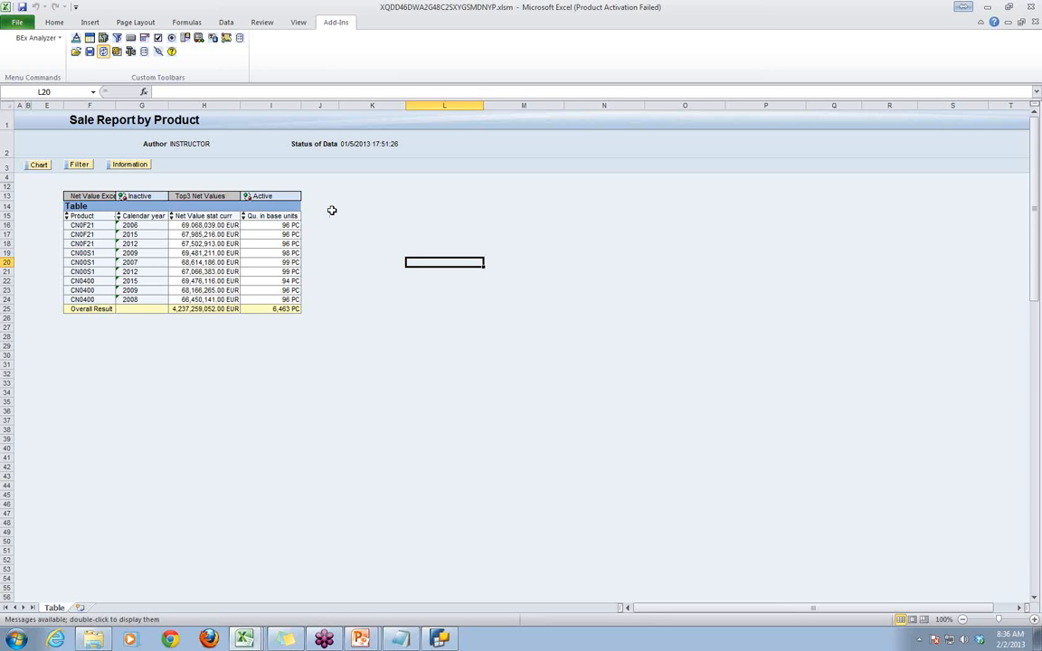
left_click(245, 196)
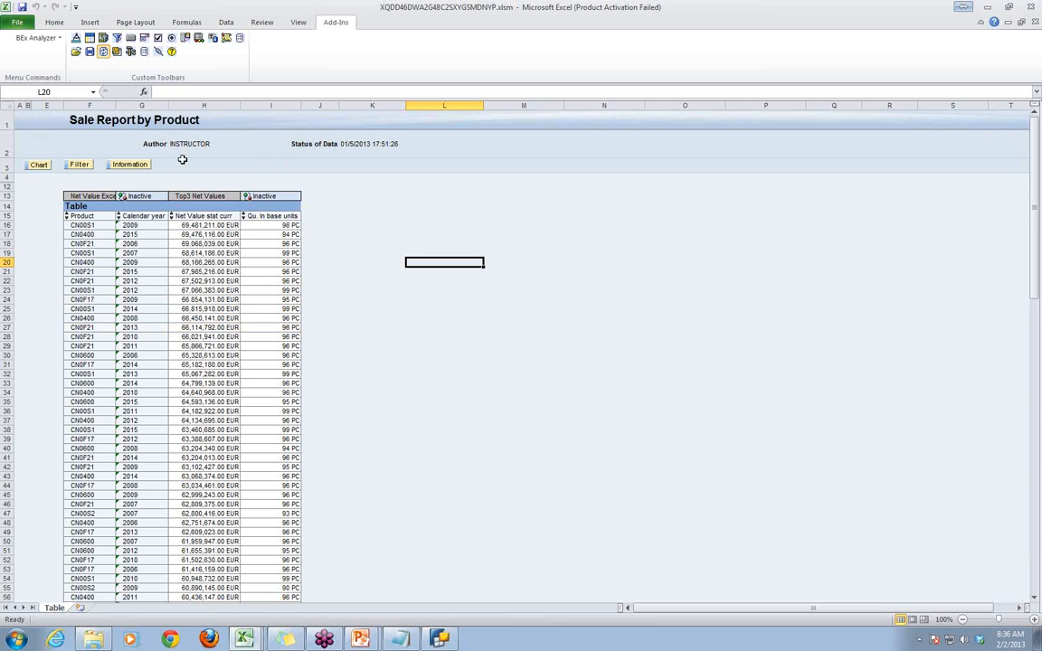
- Reopen the Sale Report by Product query from the history and run it for years 2000 - 2015 and company codes 1111 - 9999
left_click(76, 51)
left_click(108, 59)
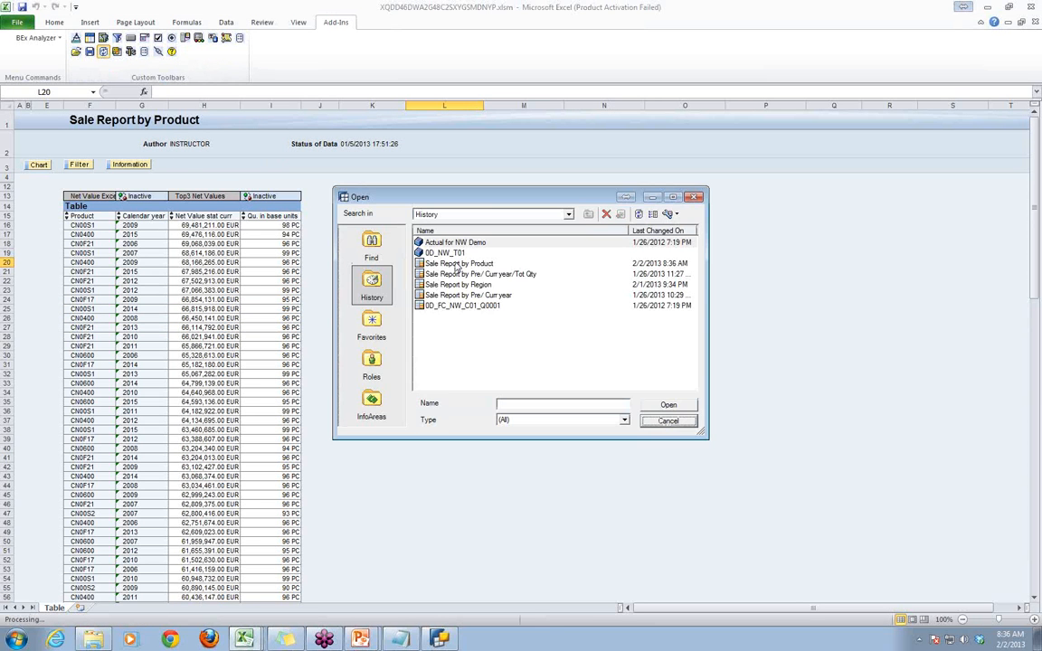
left_click(447, 262)
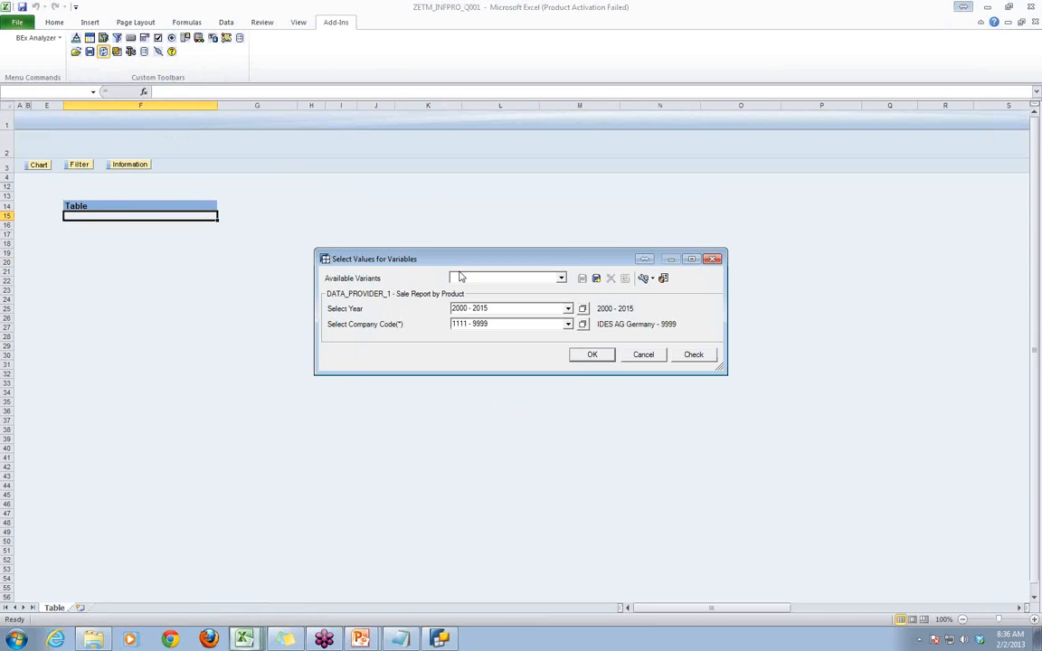
left_click(591, 354)
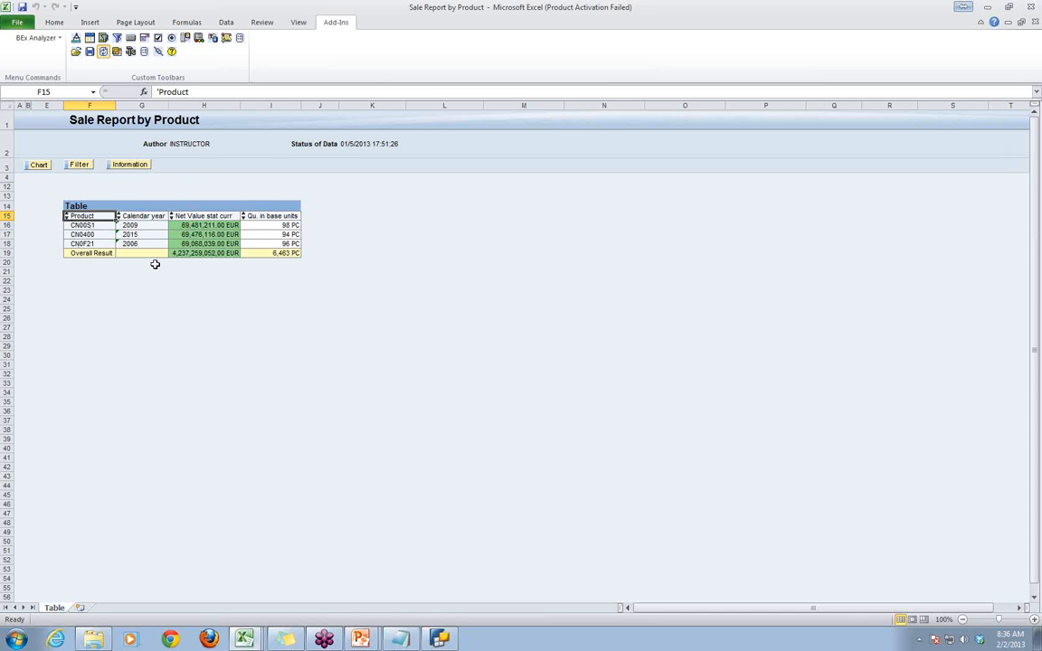
- Examine the net value of each product row in the refreshed table
left_click(210, 227)
left_click(204, 235)
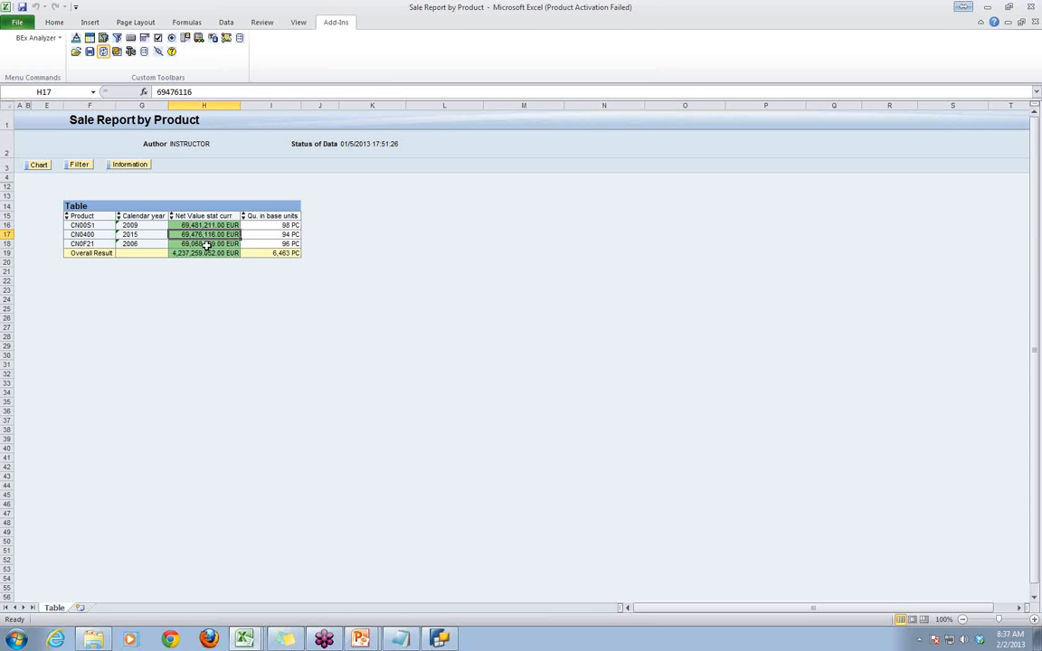
left_click(206, 244)
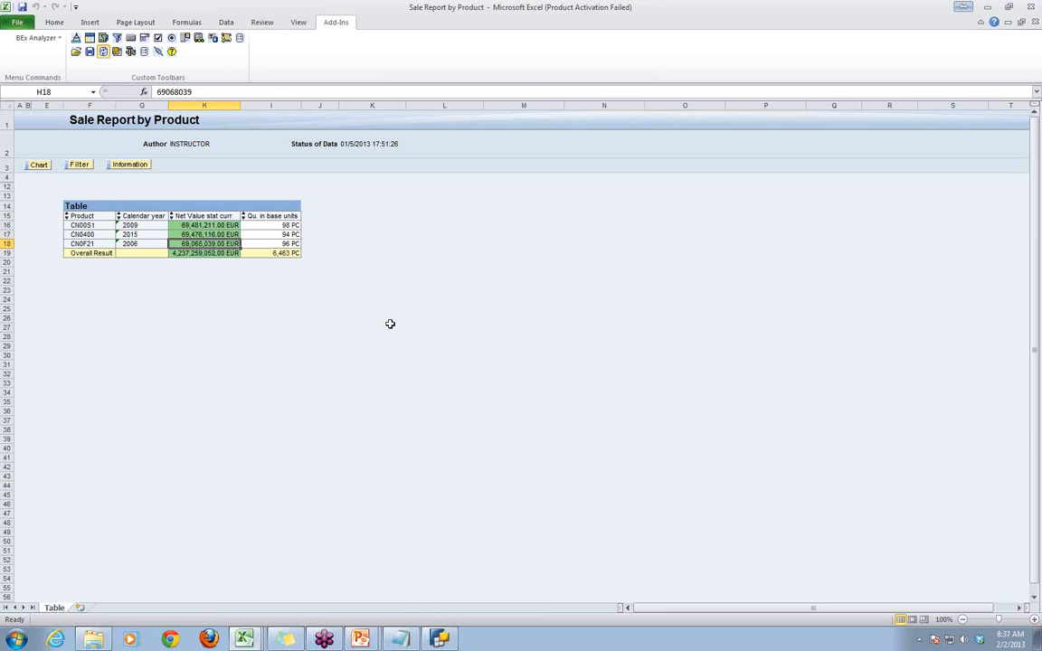
- Insert a List of Conditions in cell F12 above the table and deactivate the Top3 Net Values condition
left_click(71, 196)
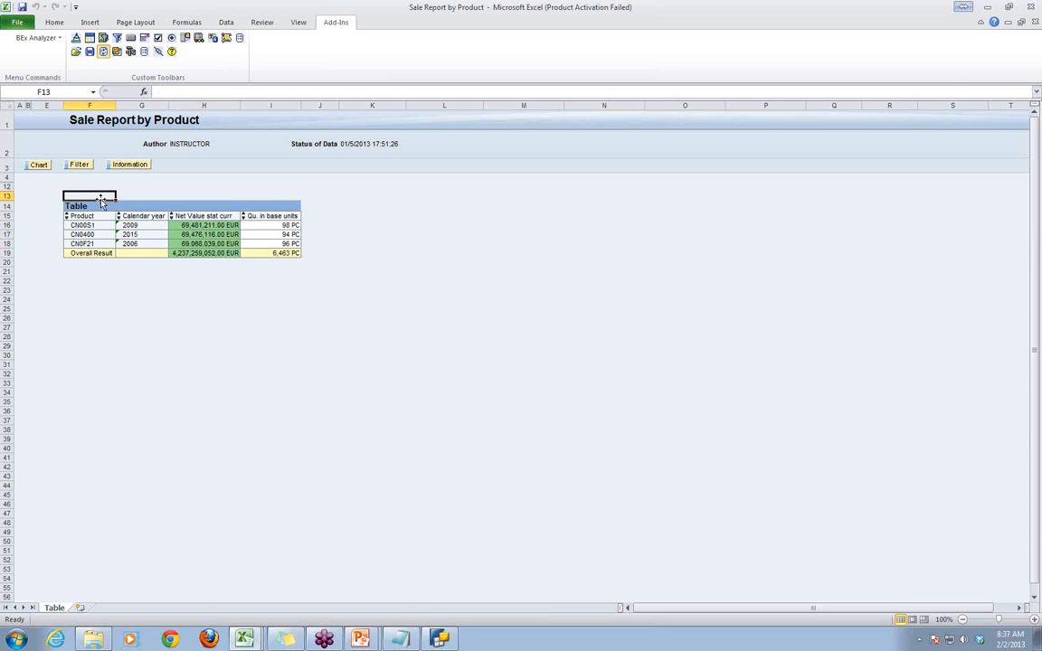
left_click(263, 195)
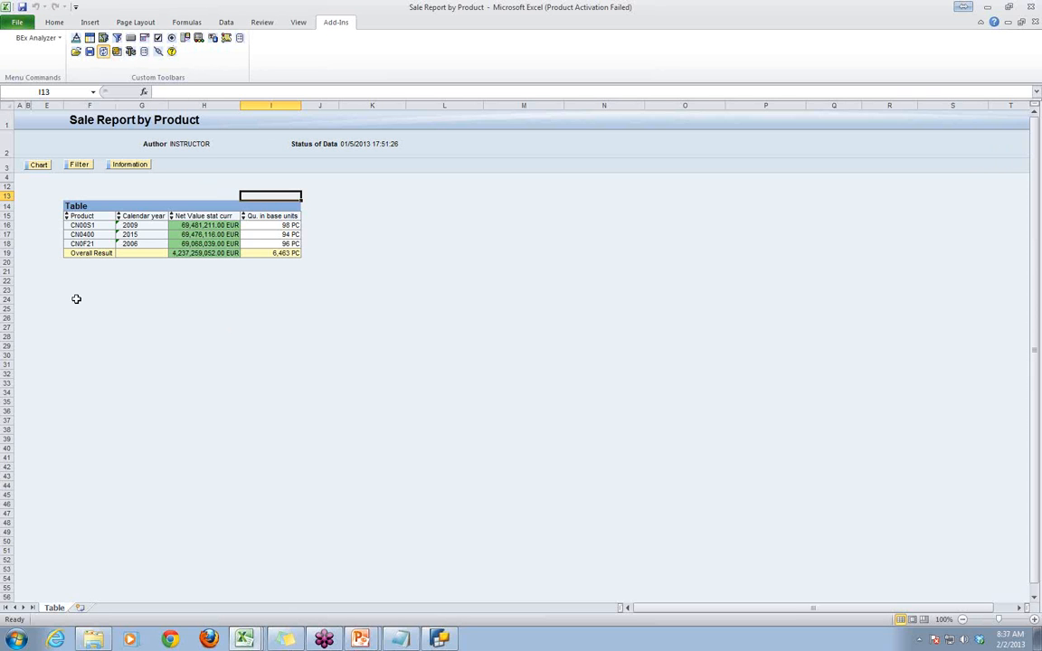
left_click(28, 177)
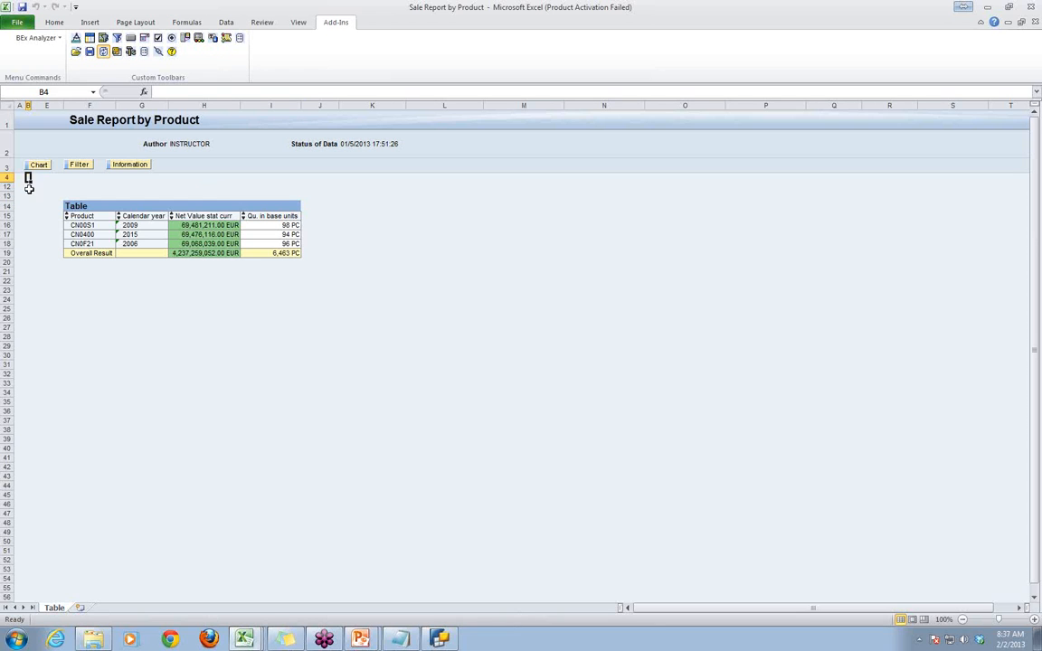
left_click(36, 179)
left_click(80, 185)
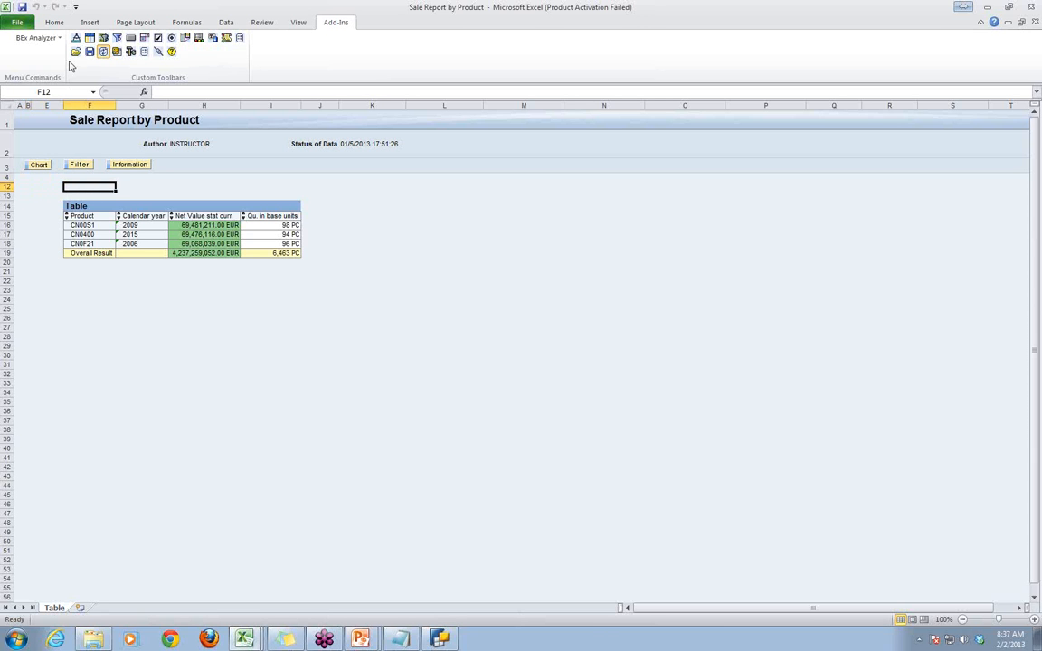
left_click(186, 41)
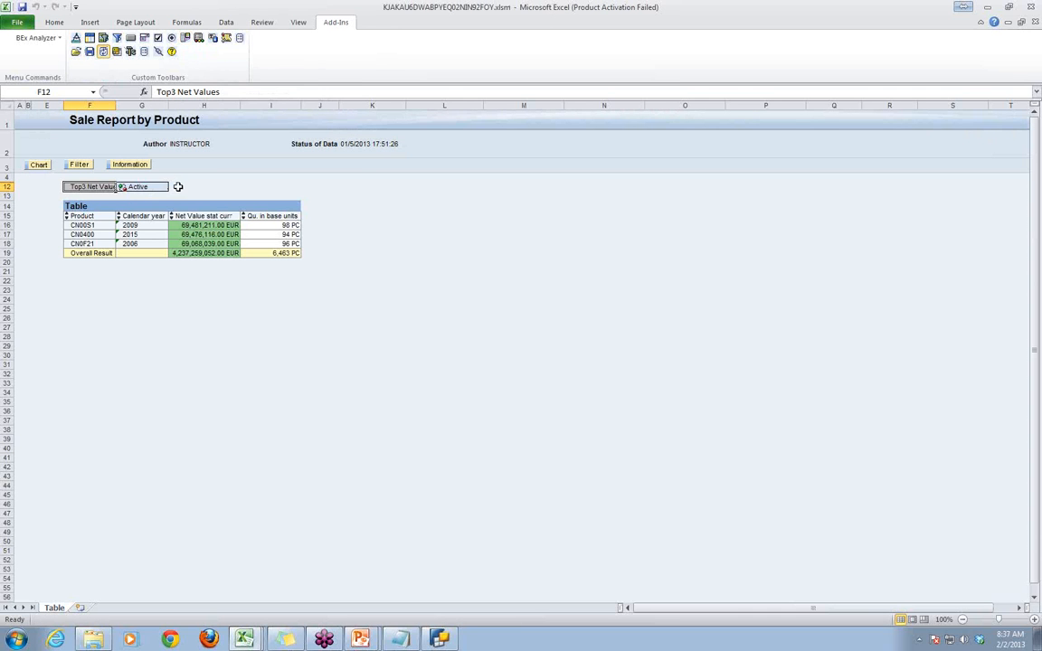
left_click(122, 186)
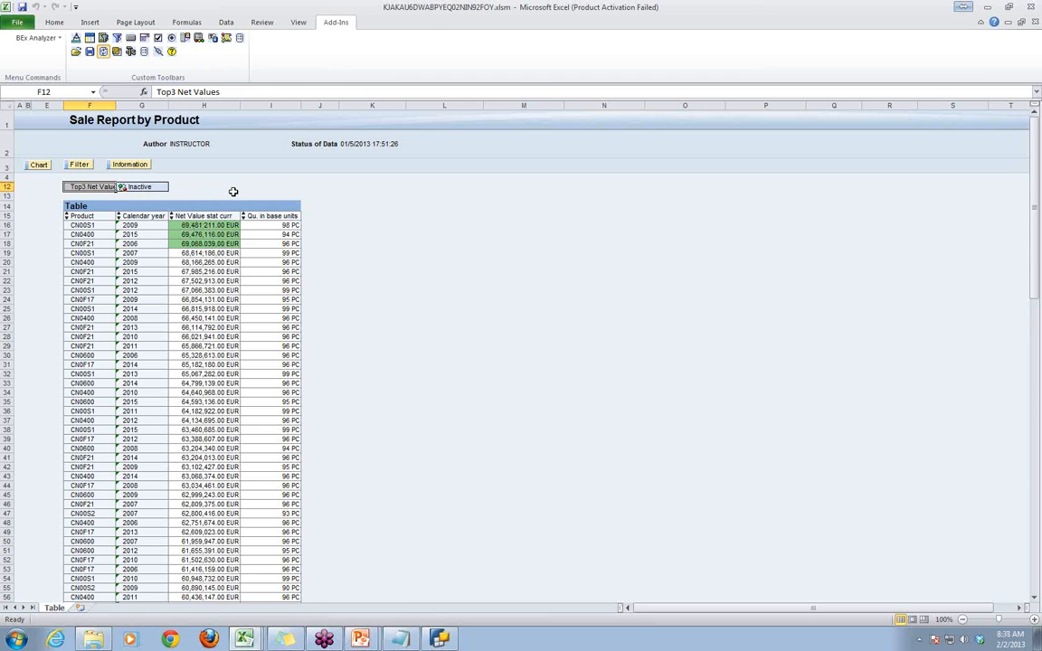
- Insert a List of Exceptions in cell H12 beside the condition list and deactivate Net Value Exception
left_click(187, 186)
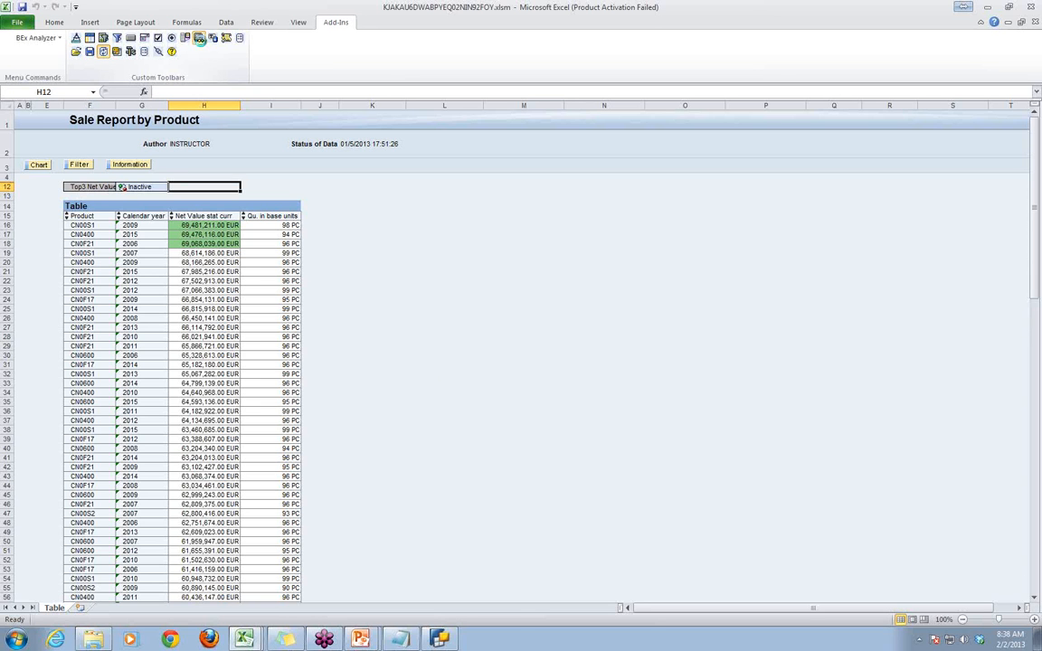
left_click(172, 38)
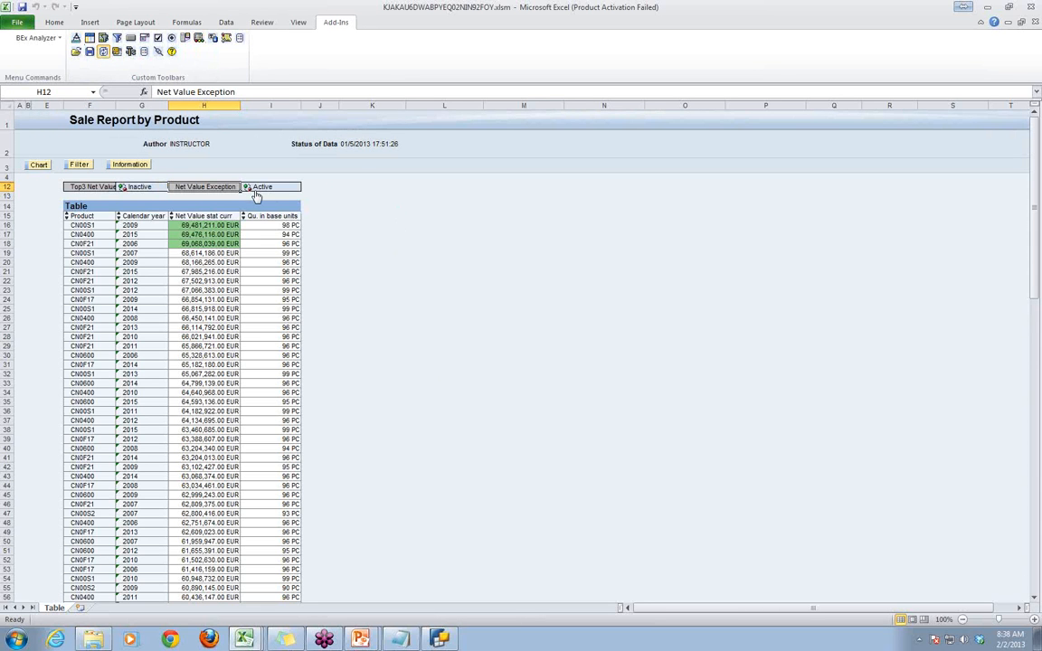
left_click(246, 186)
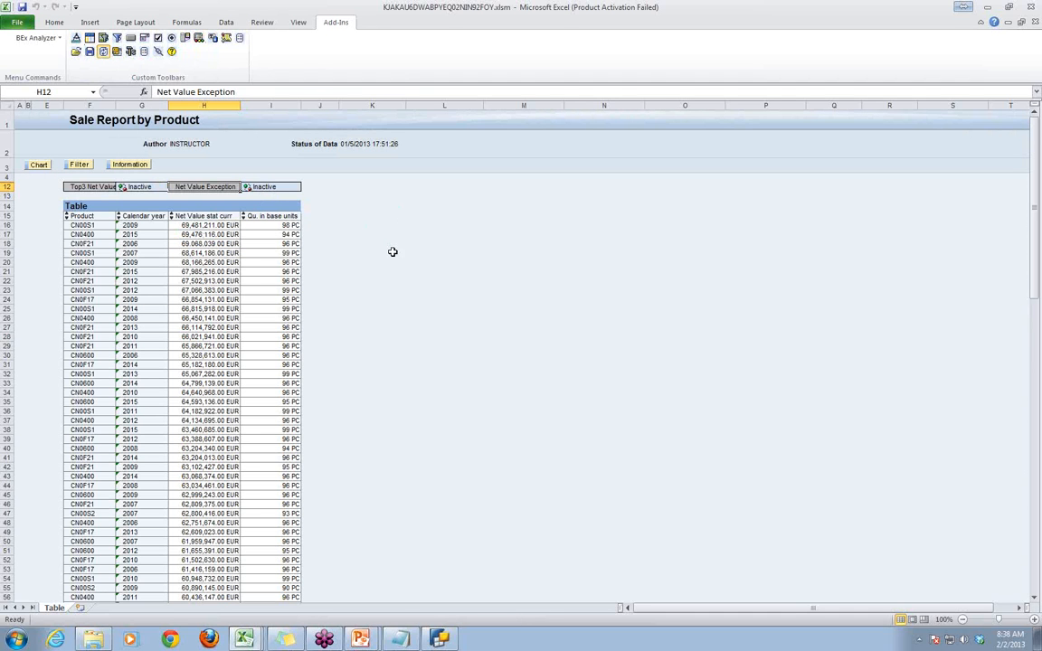
- Reactivate the Top3 Net Values condition in the condition list above the report table
left_click(122, 187)
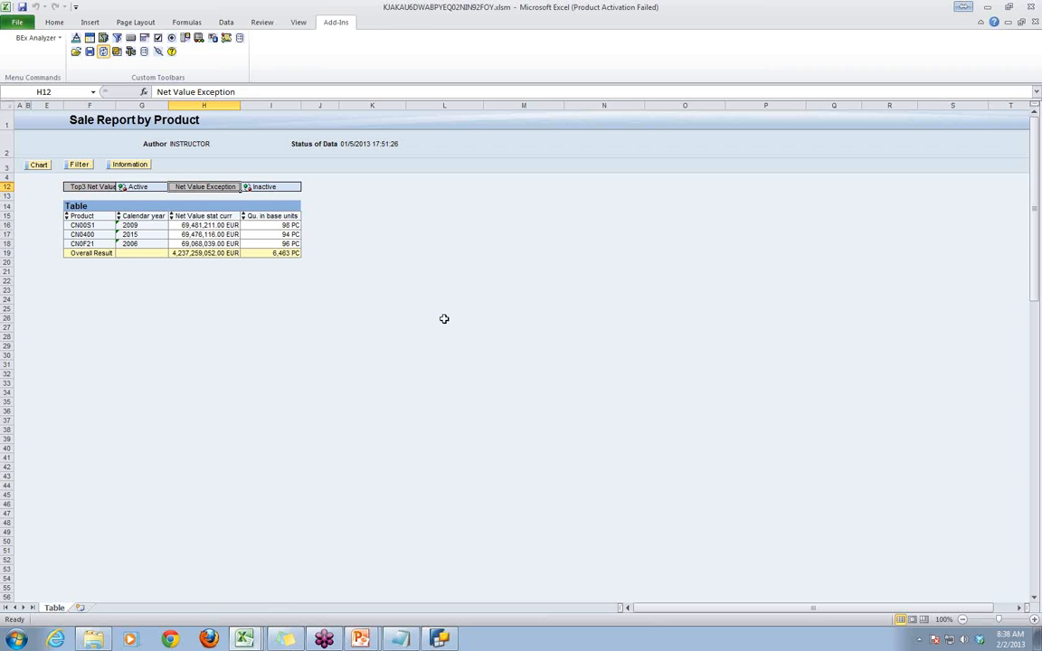
- In BEx Query Designer, clear and reselect Product and Calendar year for the Top3 Net Values condition, and return to the report workbook
left_click(440, 639)
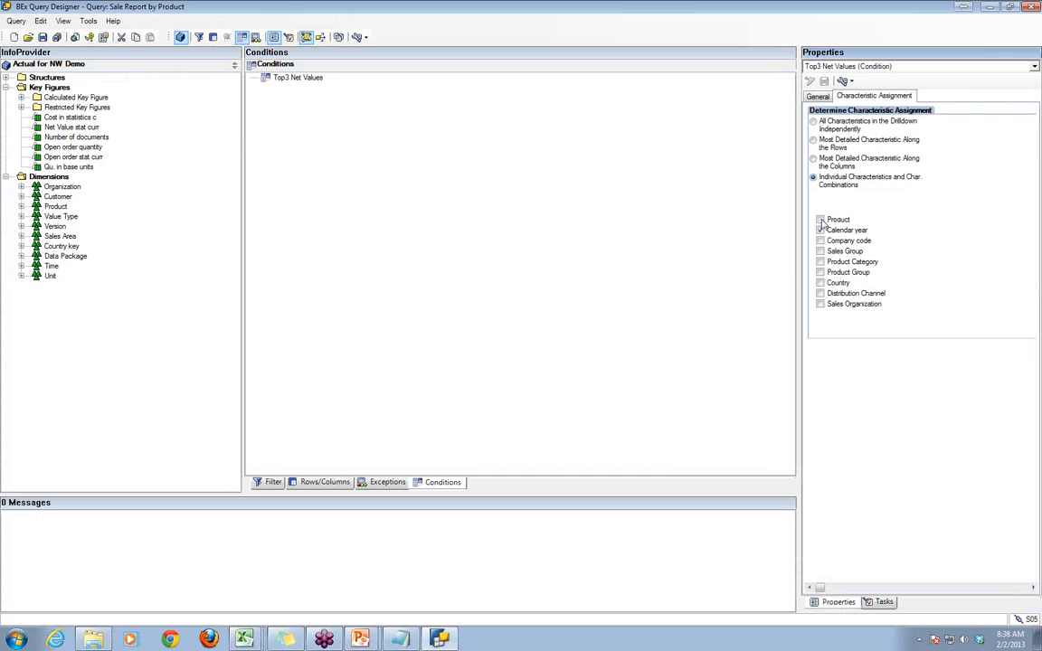
left_click(820, 220)
left_click(821, 230)
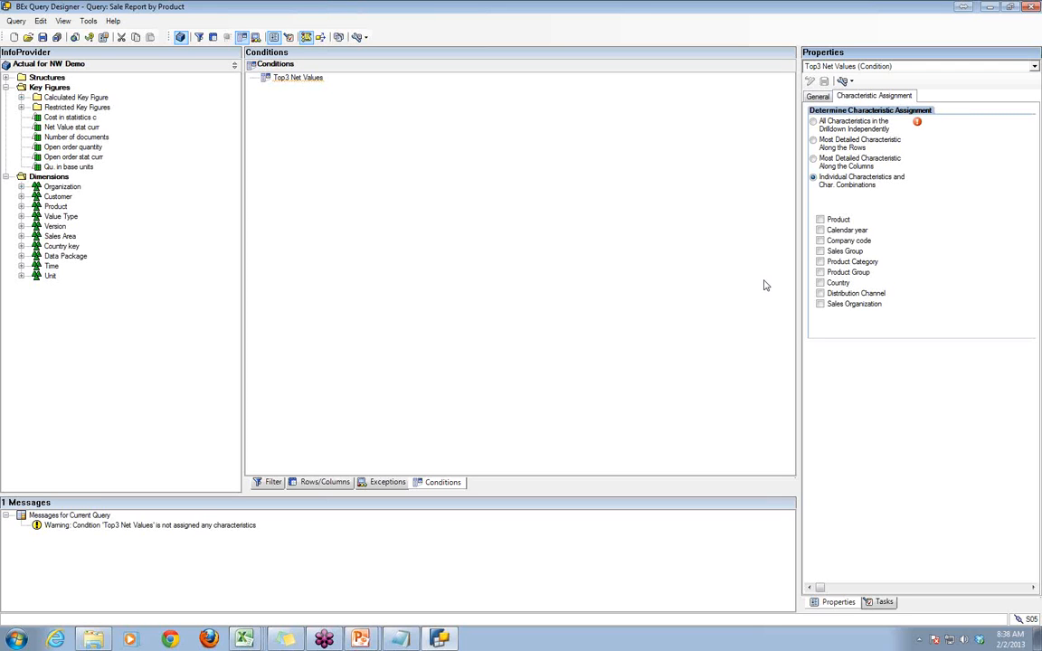
left_click(820, 220)
left_click(820, 230)
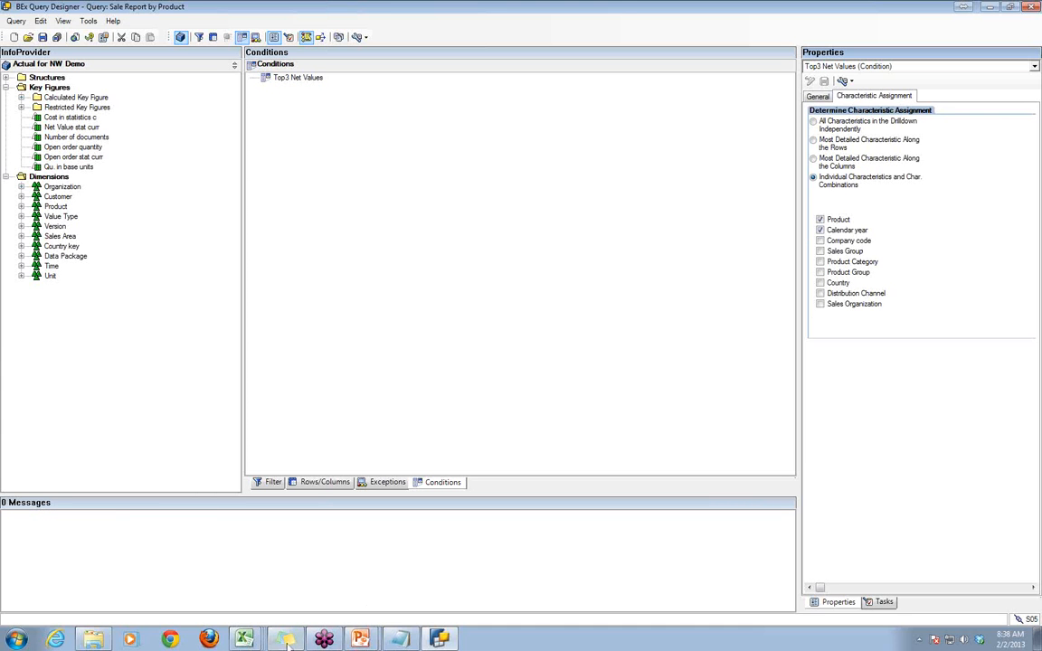
left_click(244, 639)
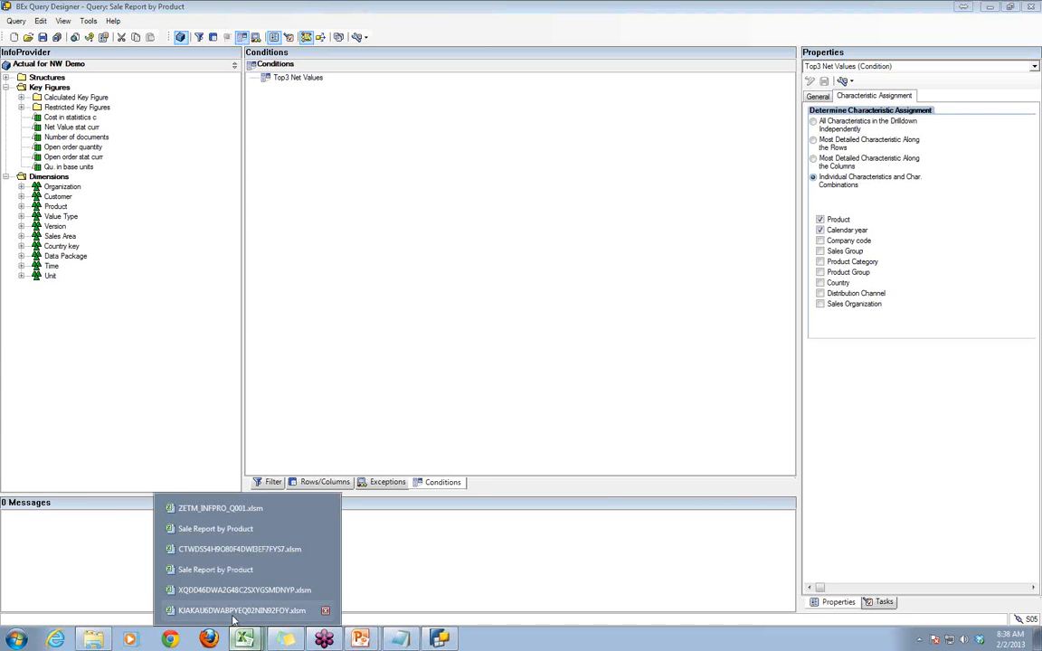
left_click(215, 557)
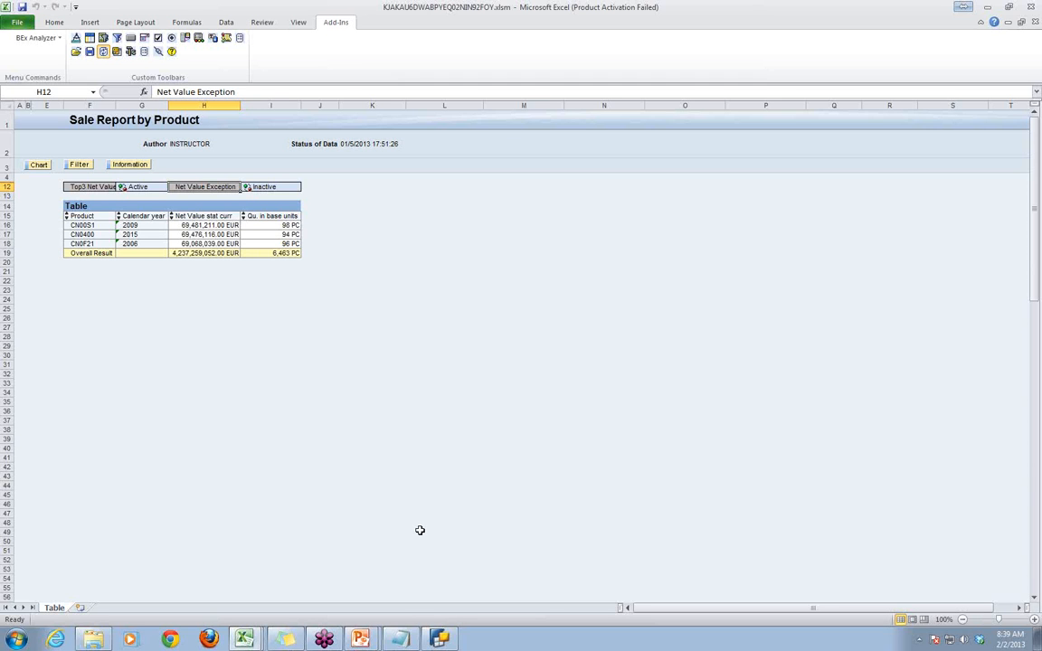
- Switch to BEx Query Designer, add a second condition below Top3 Net Values and set its description to Bottom5
left_click(437, 639)
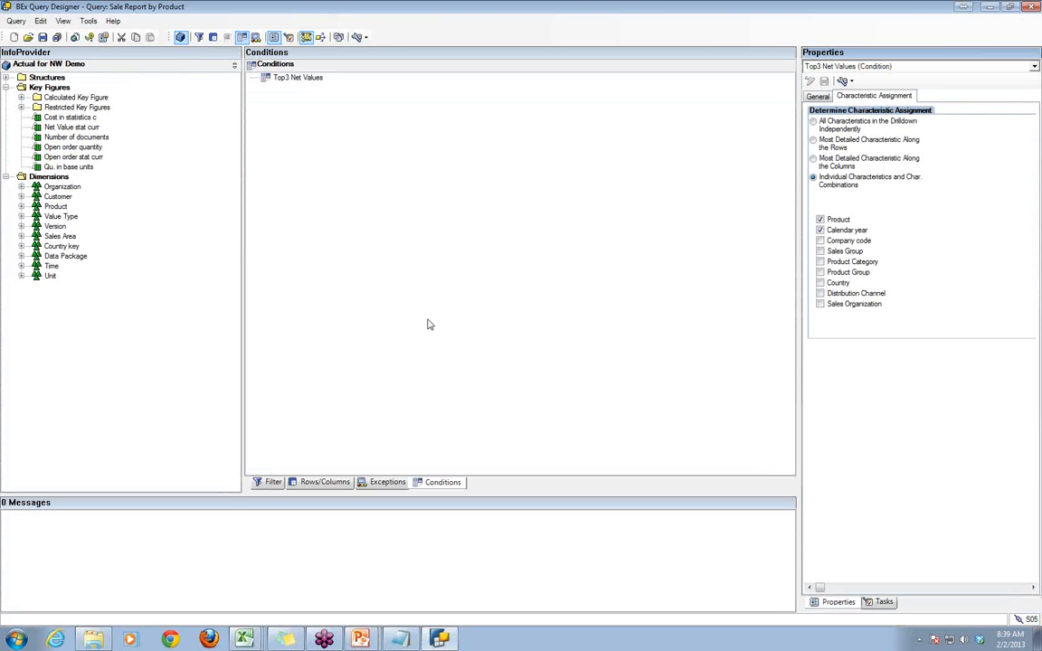
left_click(299, 102)
right_click(299, 102)
left_click(335, 110)
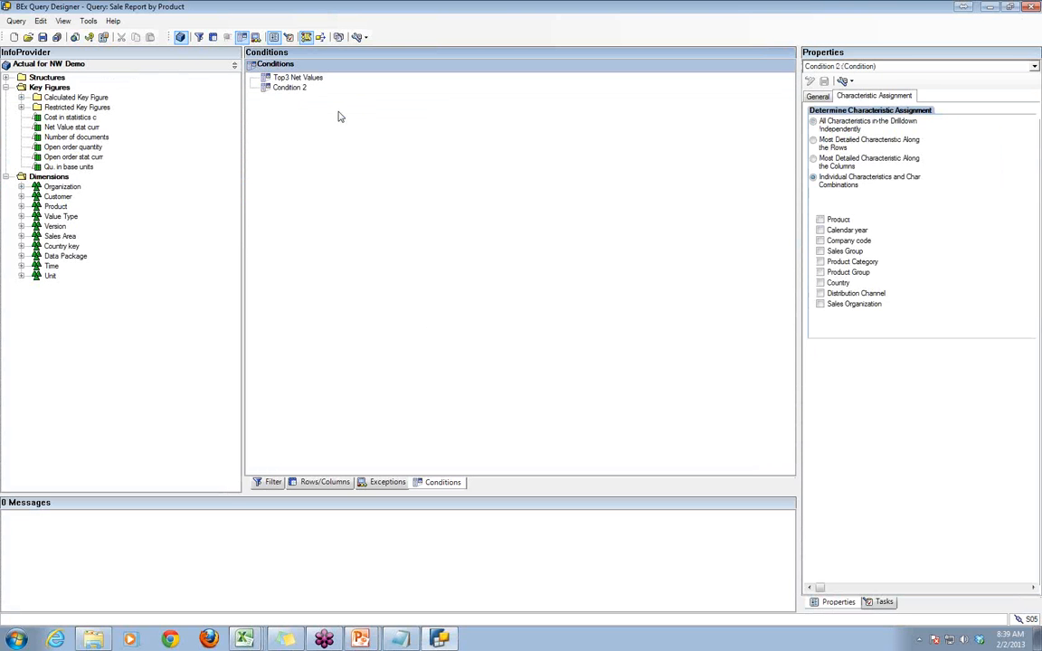
left_click(300, 90)
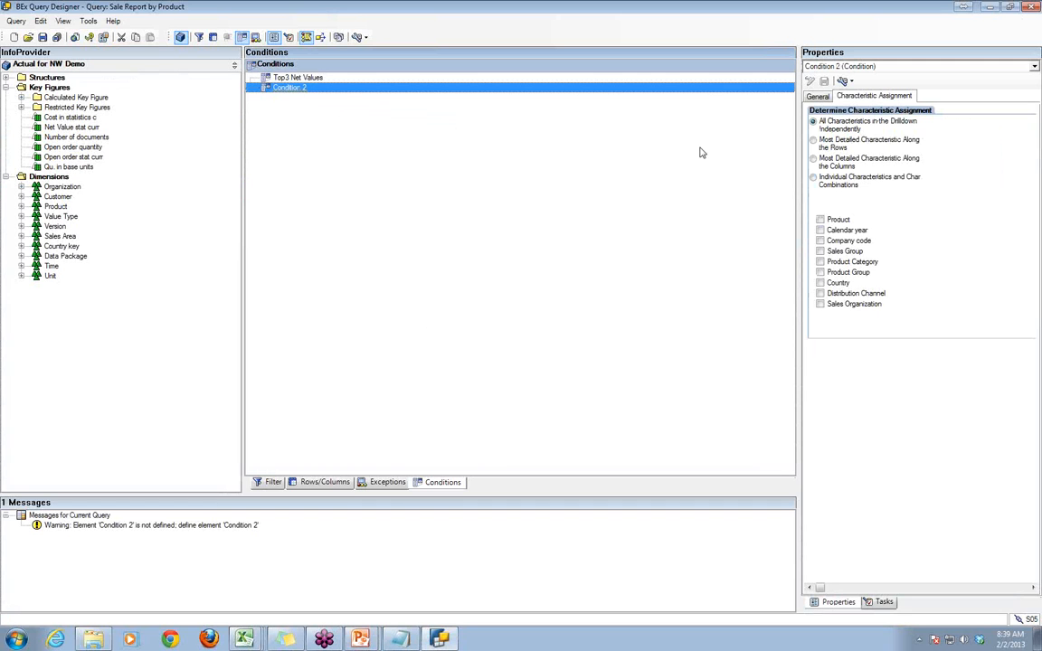
left_click(815, 98)
right_click(292, 91)
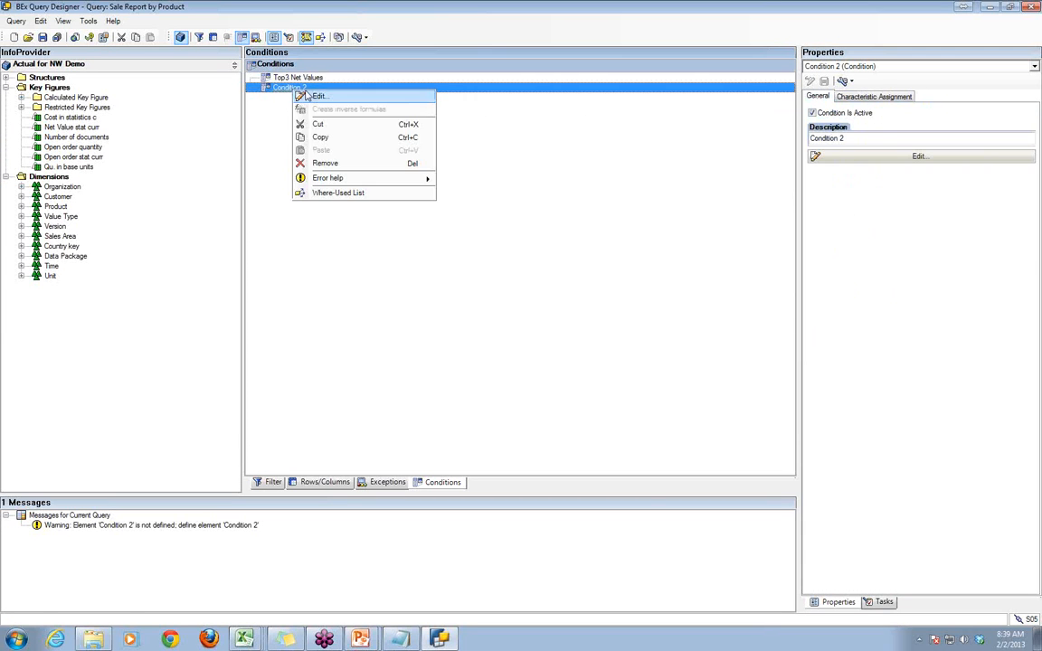
left_click(308, 93)
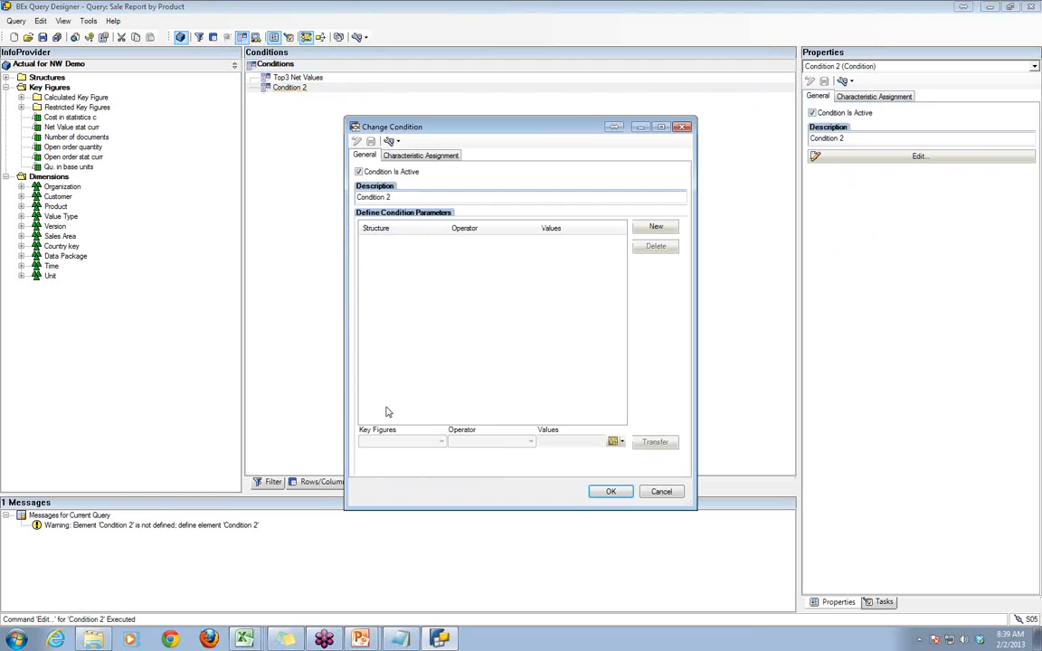
left_click(656, 226)
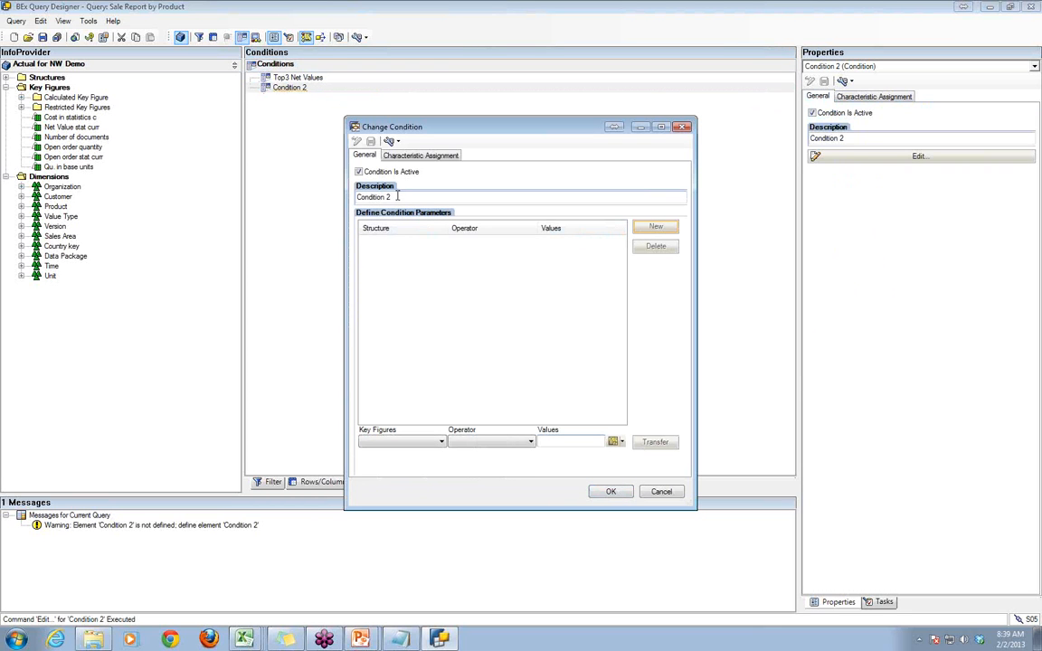
left_click_drag(418, 196, 331, 202)
type("Bottom5")
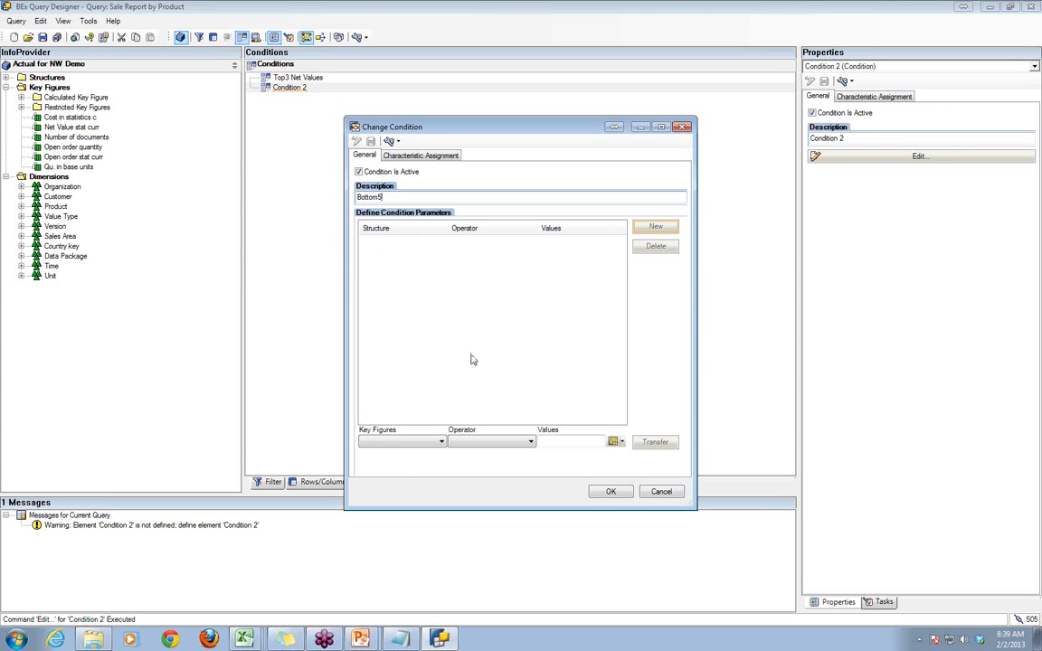
- Define the Bottom5 condition on Net Value stat curr with operator Bottom N and value 5, and save the query
left_click(436, 442)
left_click(431, 463)
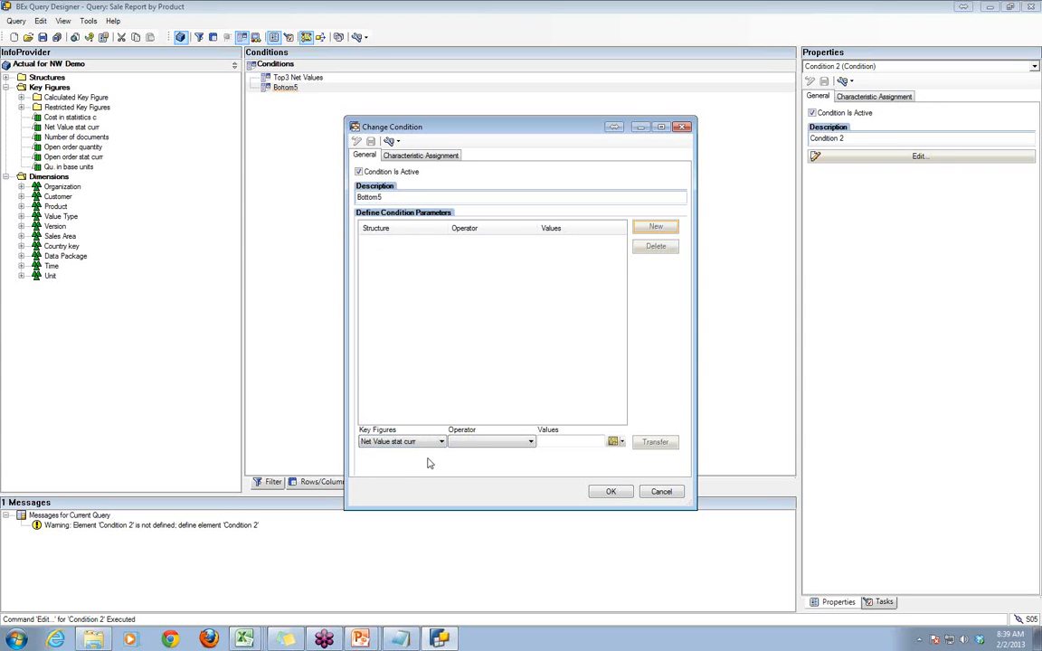
left_click(487, 444)
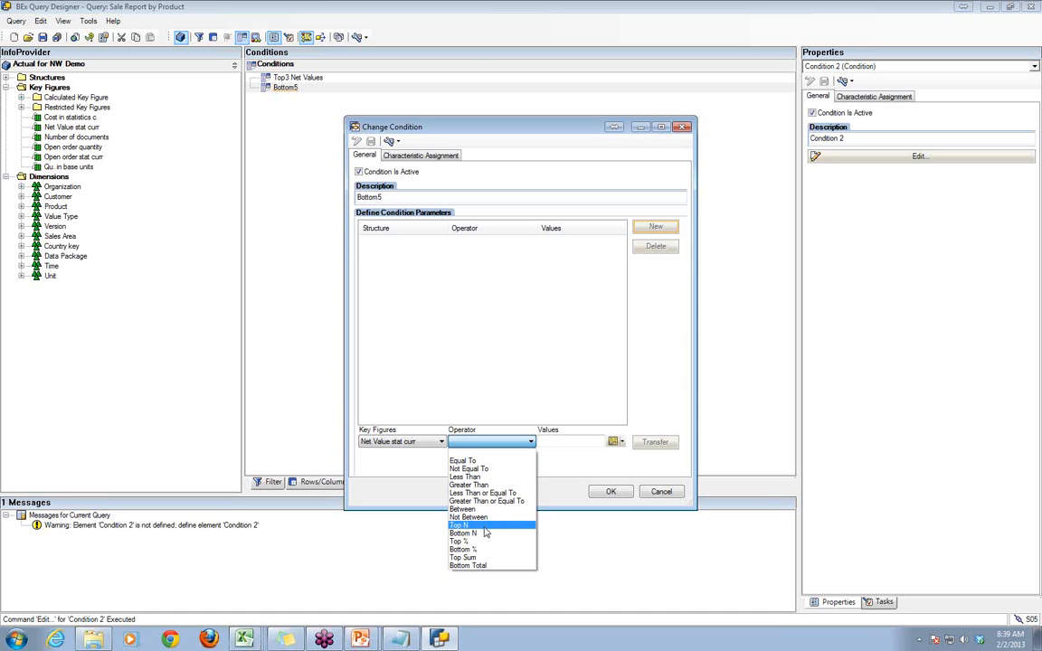
left_click(486, 533)
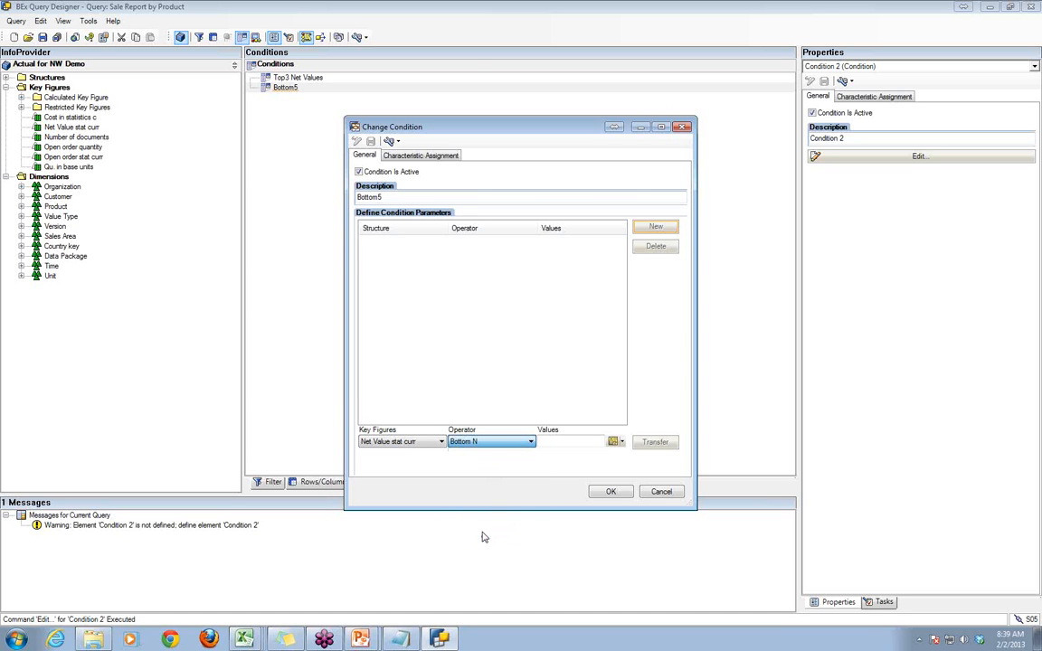
left_click(566, 442)
type("5")
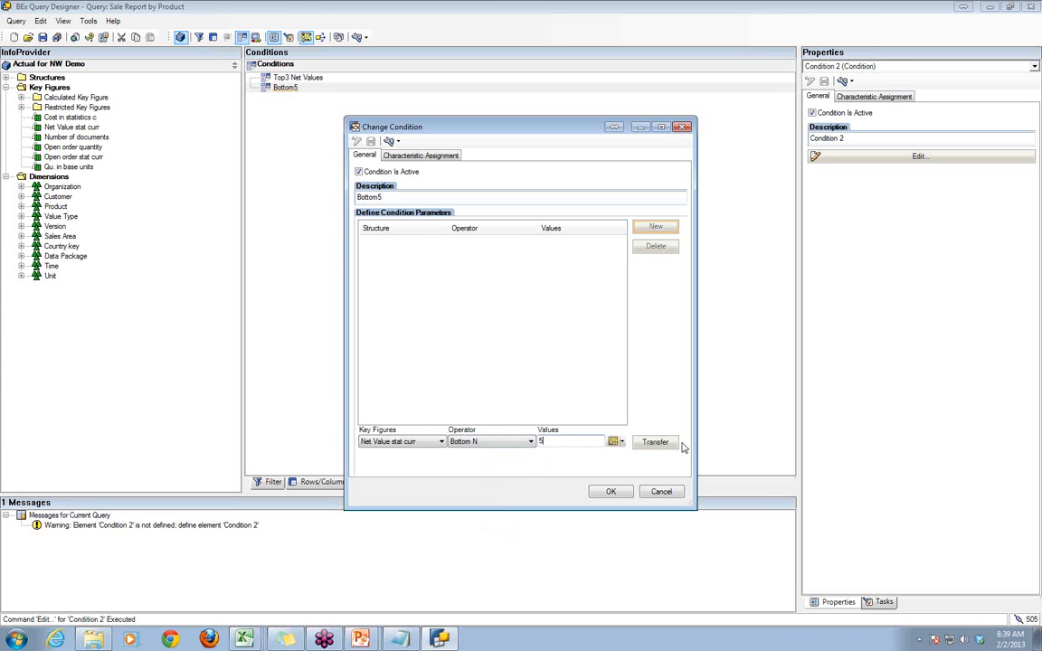
left_click(653, 443)
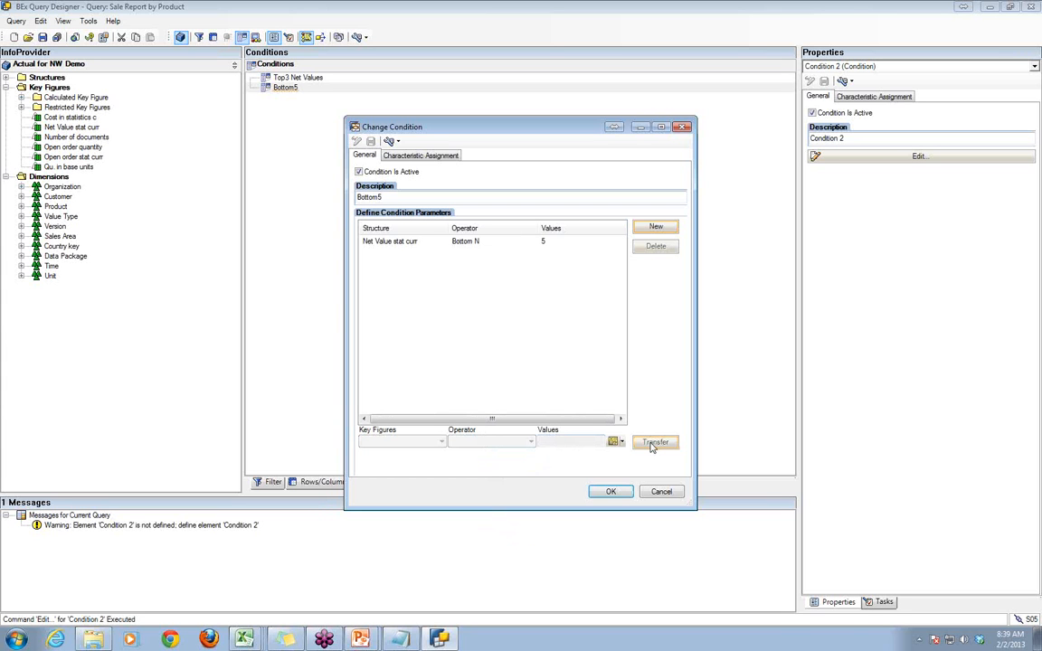
left_click(610, 491)
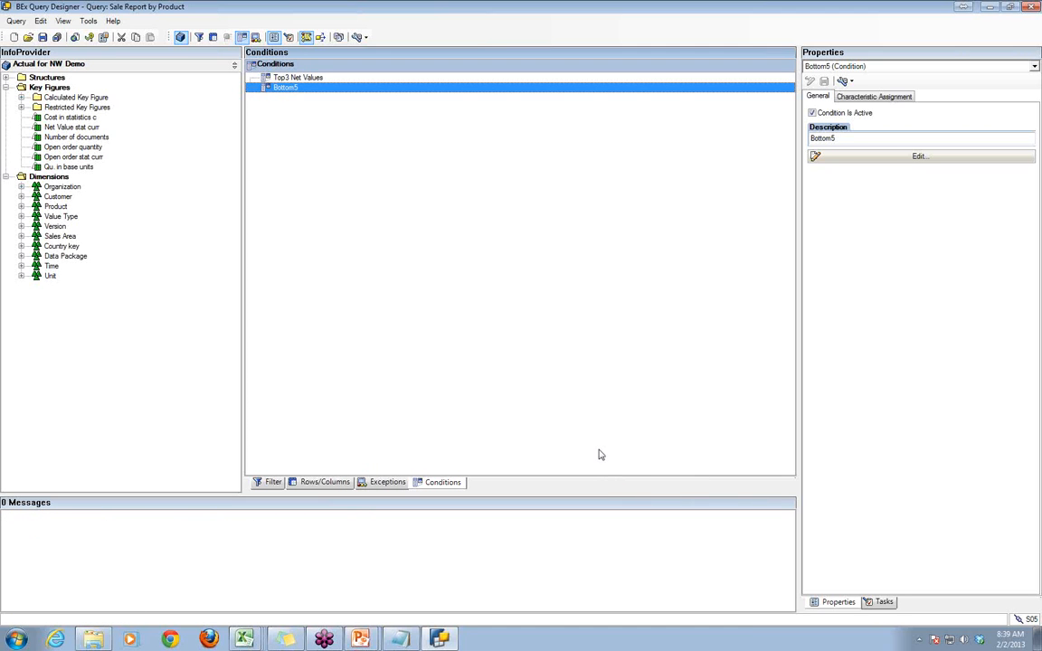
left_click(42, 39)
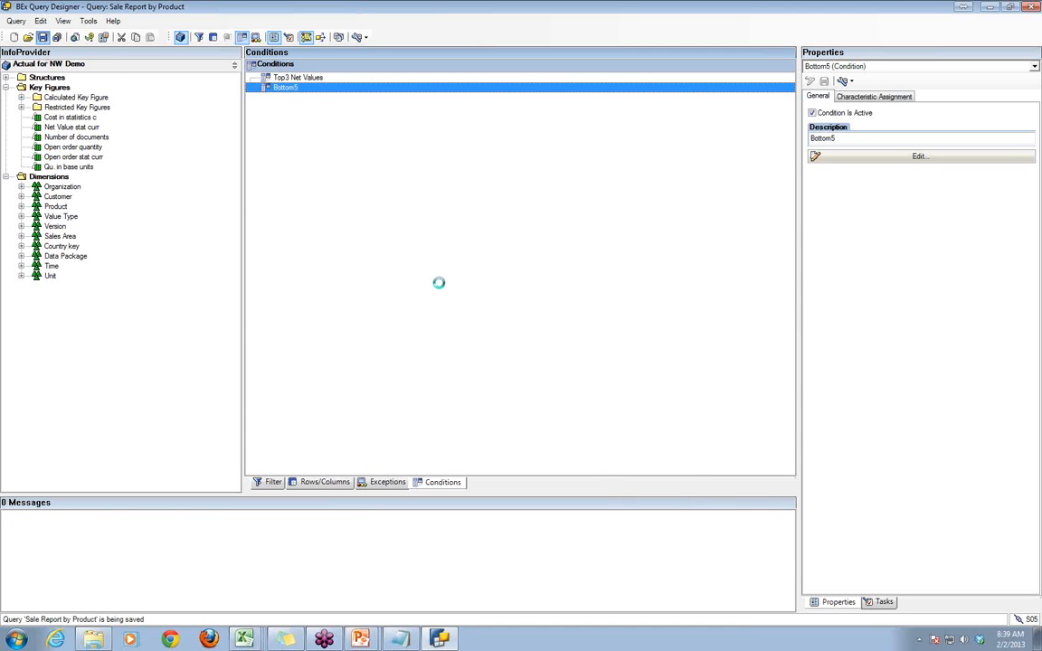
- Switch to the report workbook in BEx Analyzer, start saving it and choose the ZCLASS_TRAINING role folder as its location
left_click(439, 639)
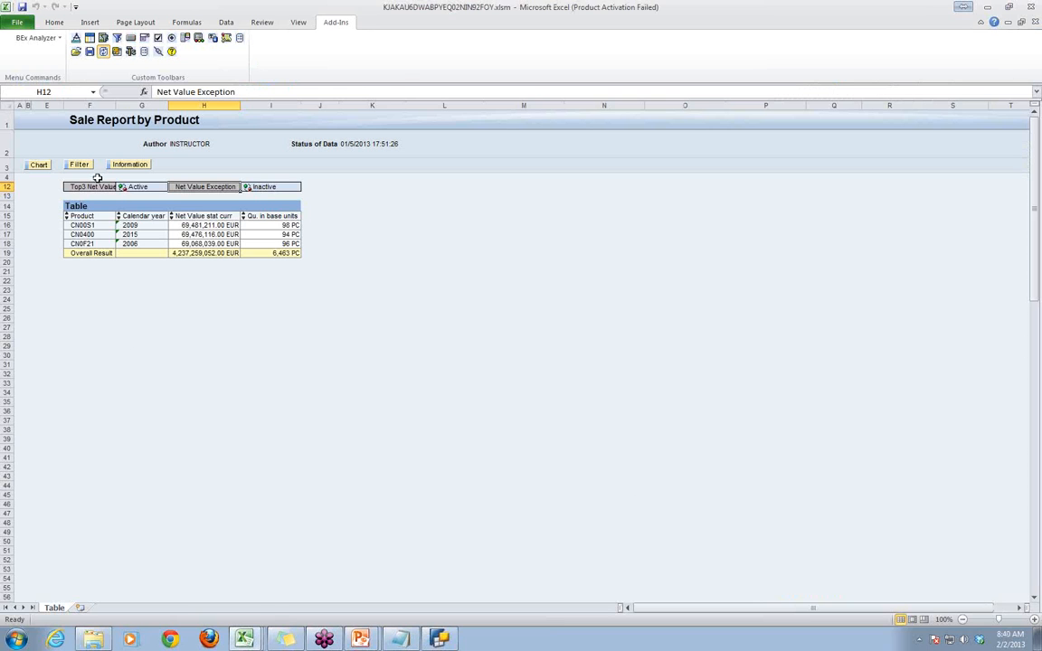
left_click(391, 339)
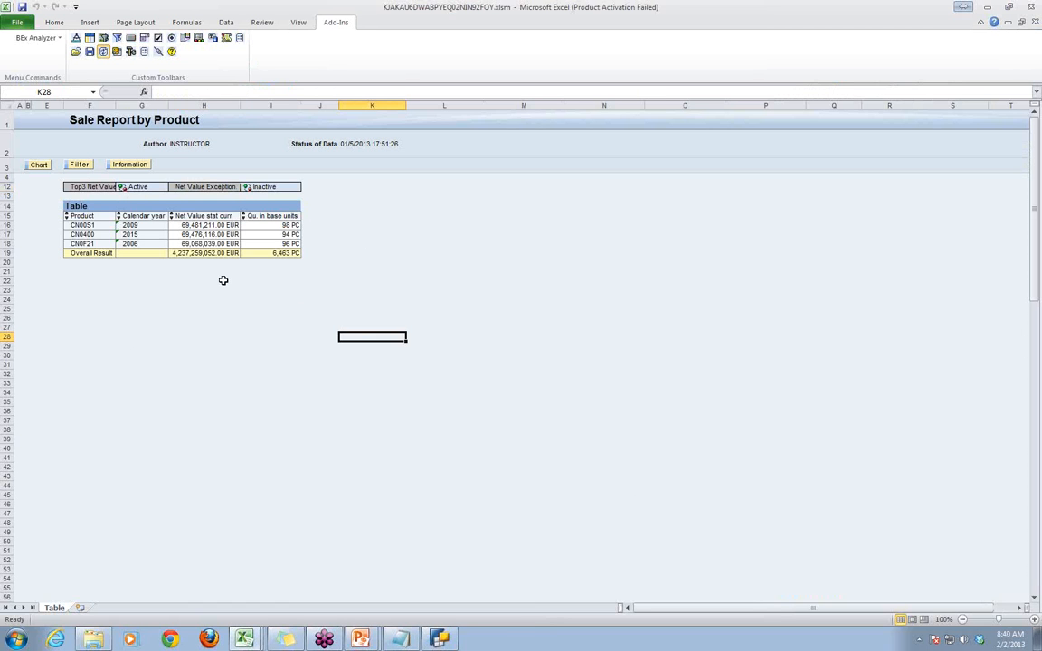
left_click(60, 40)
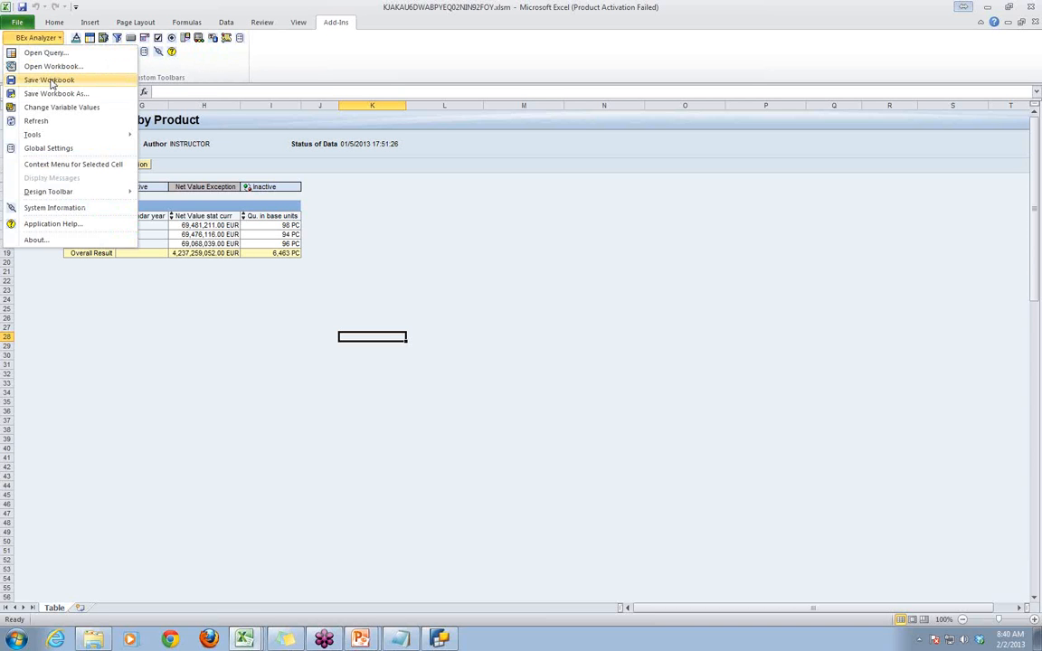
left_click(275, 335)
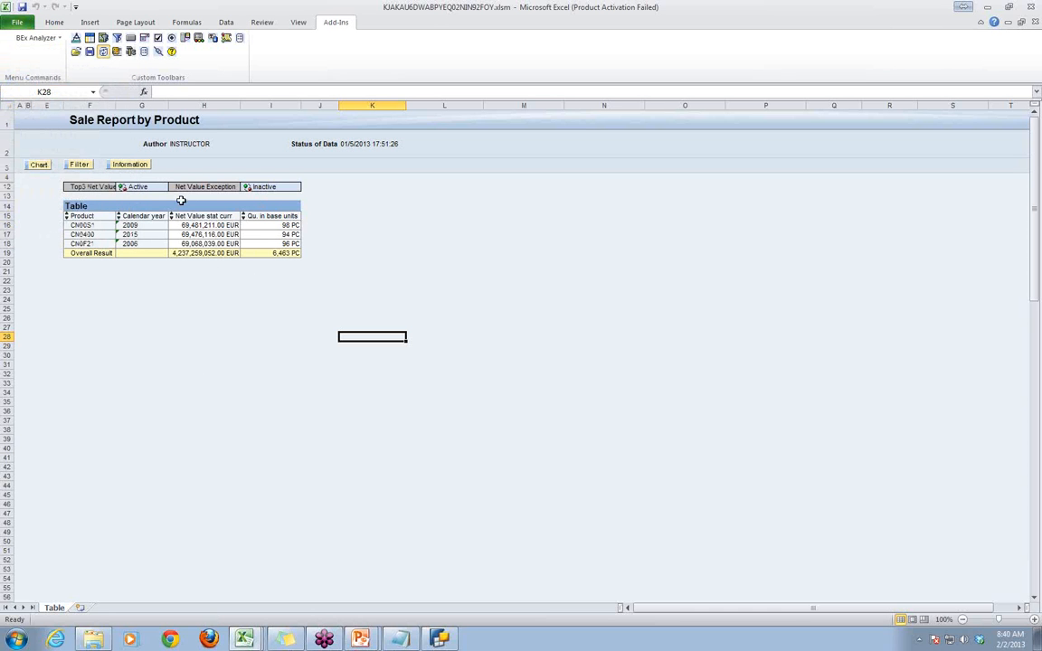
left_click(57, 39)
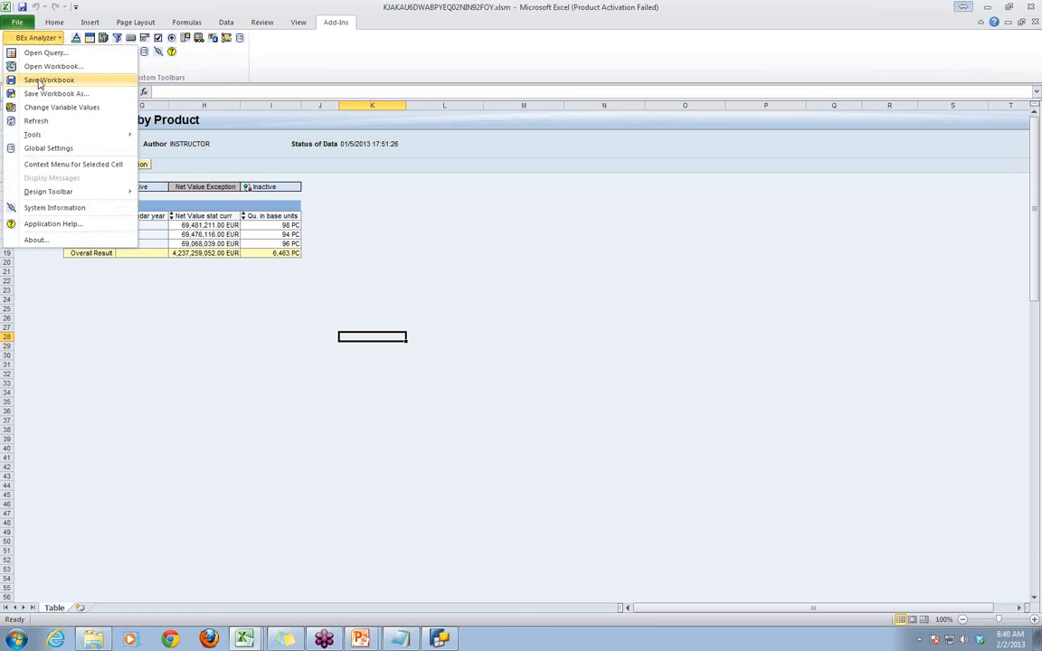
left_click(41, 80)
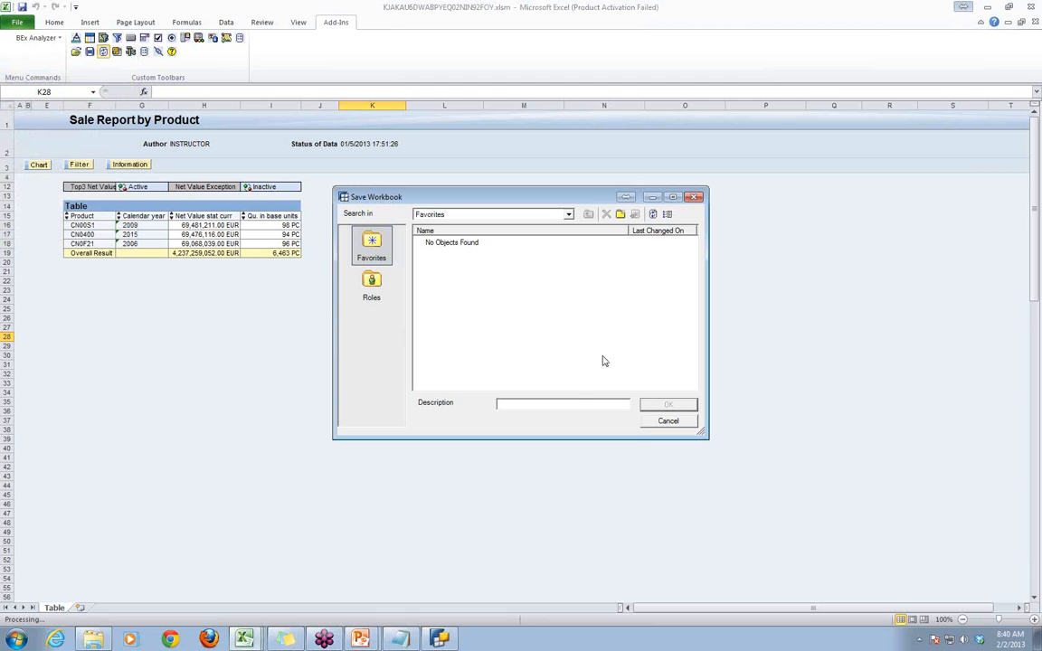
type("gffff")
double_click(523, 404)
key("BackSpace")
left_click(371, 286)
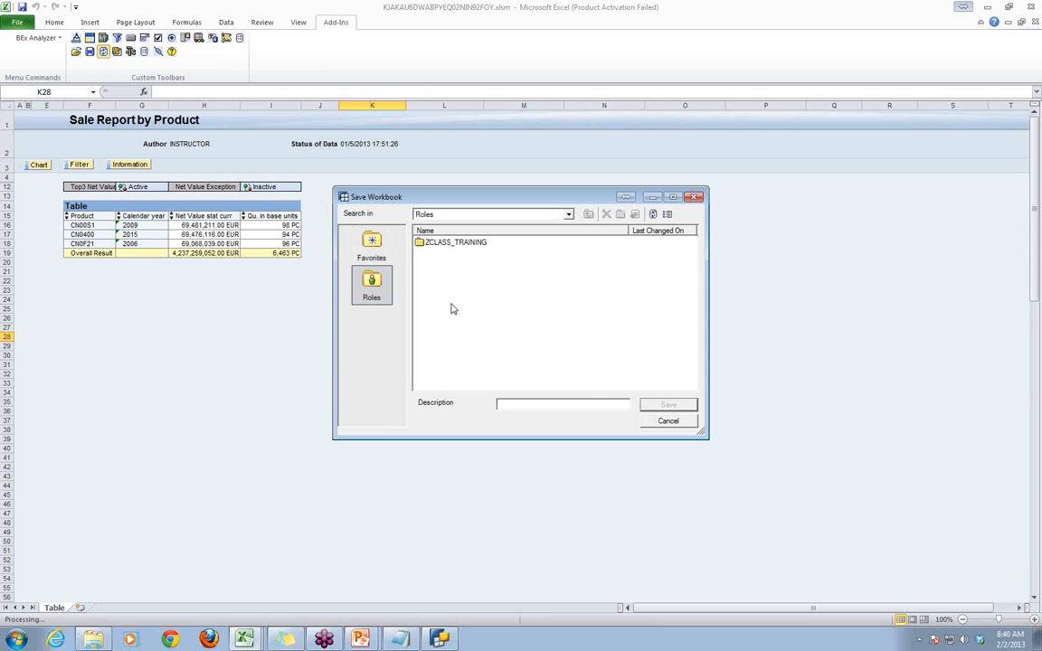
double_click(447, 243)
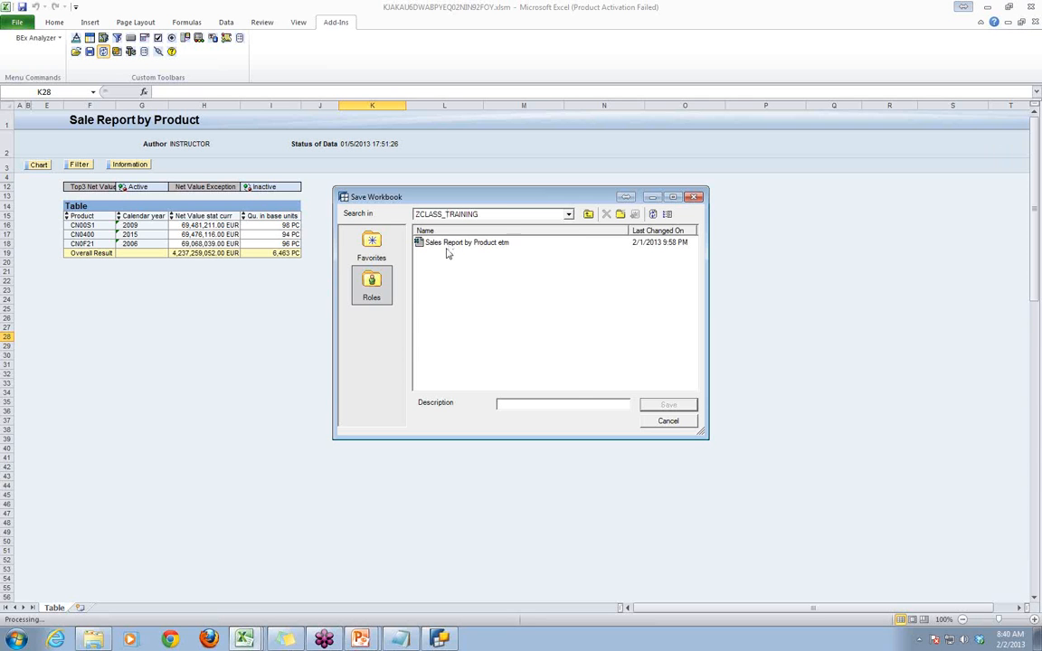
- Save the workbook with the description Sales Report by Product (Class)
left_click(448, 245)
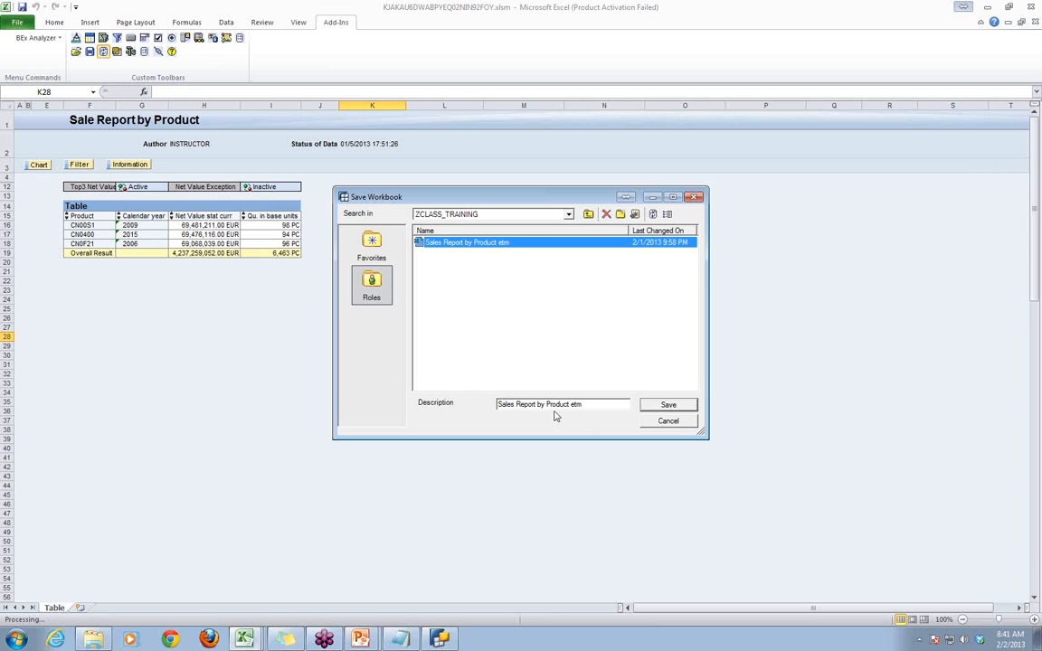
left_click_drag(571, 404, 596, 406)
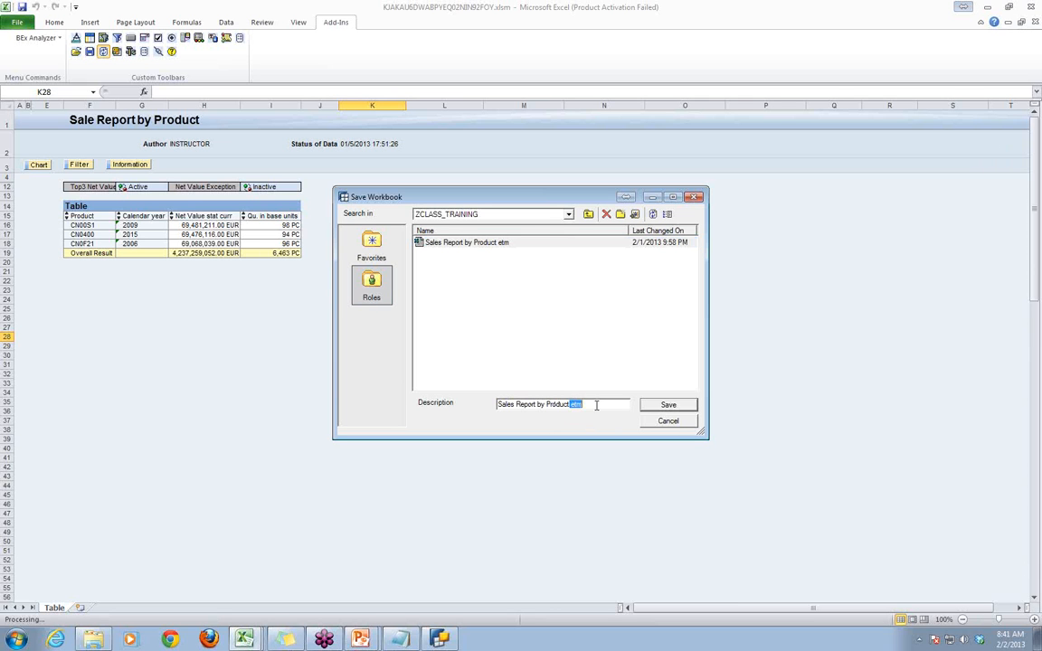
key("BackSpace")
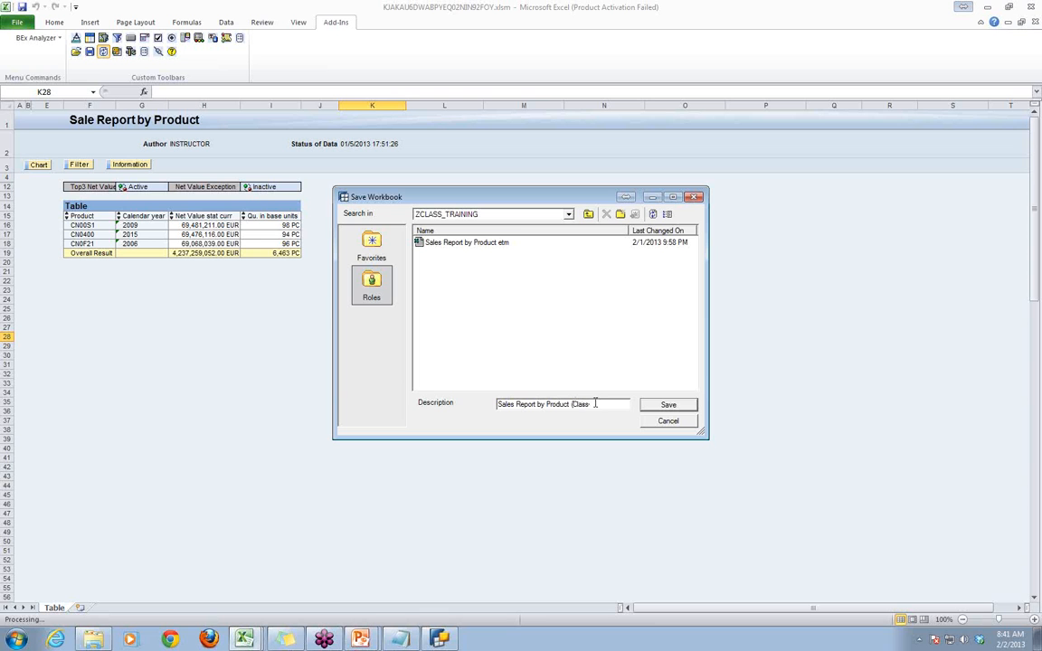
left_click(668, 405)
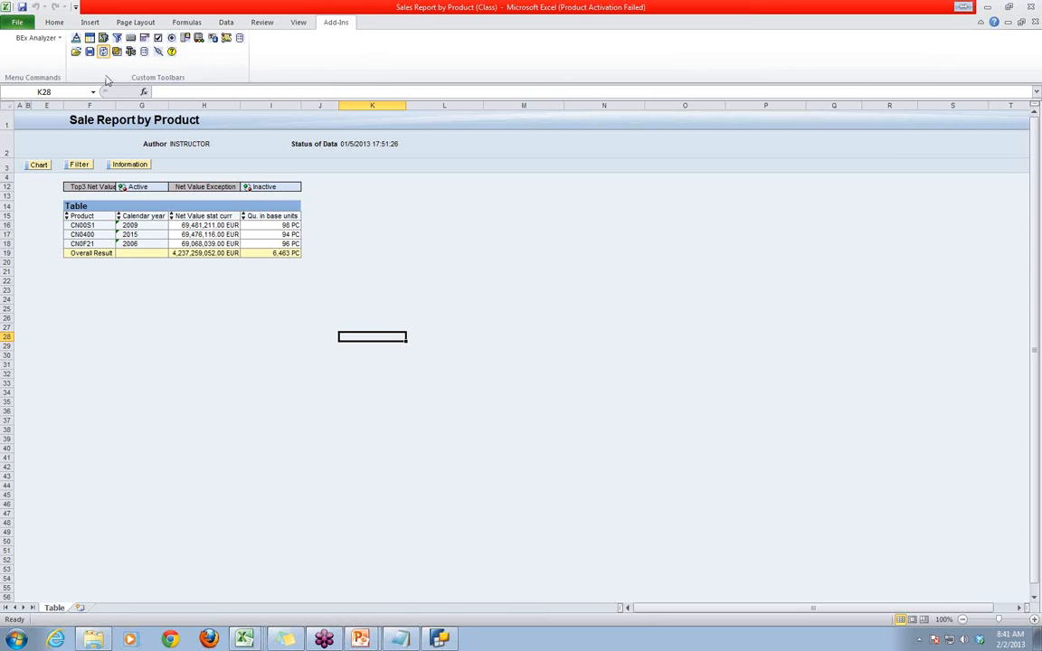
- Close the Sales Report by Product (Class) workbook without saving any further changes
left_click(77, 53)
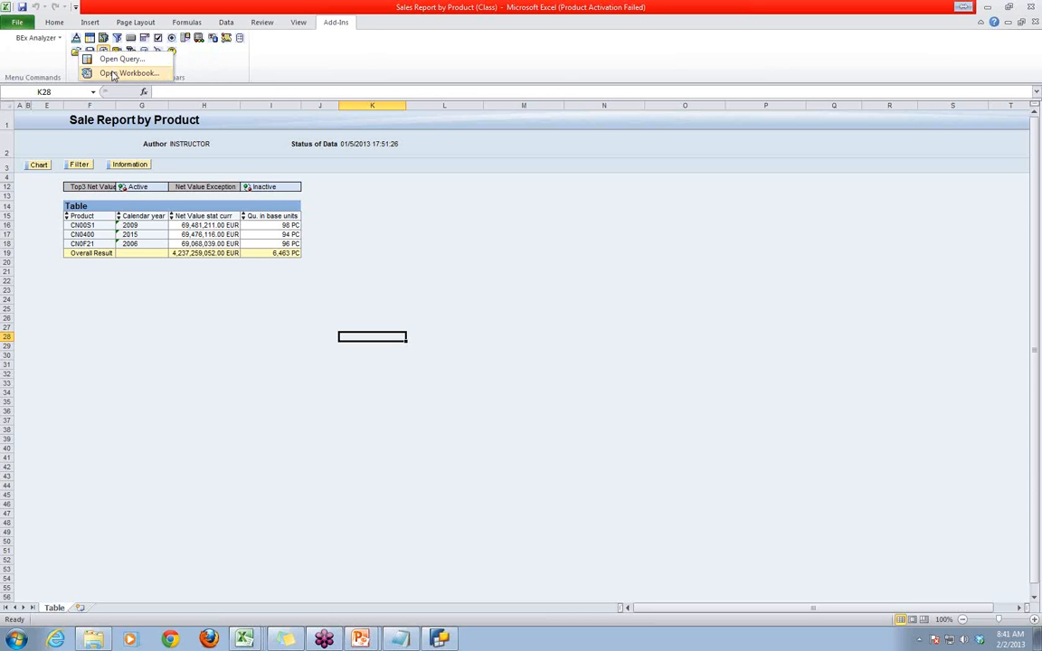
left_click(670, 308)
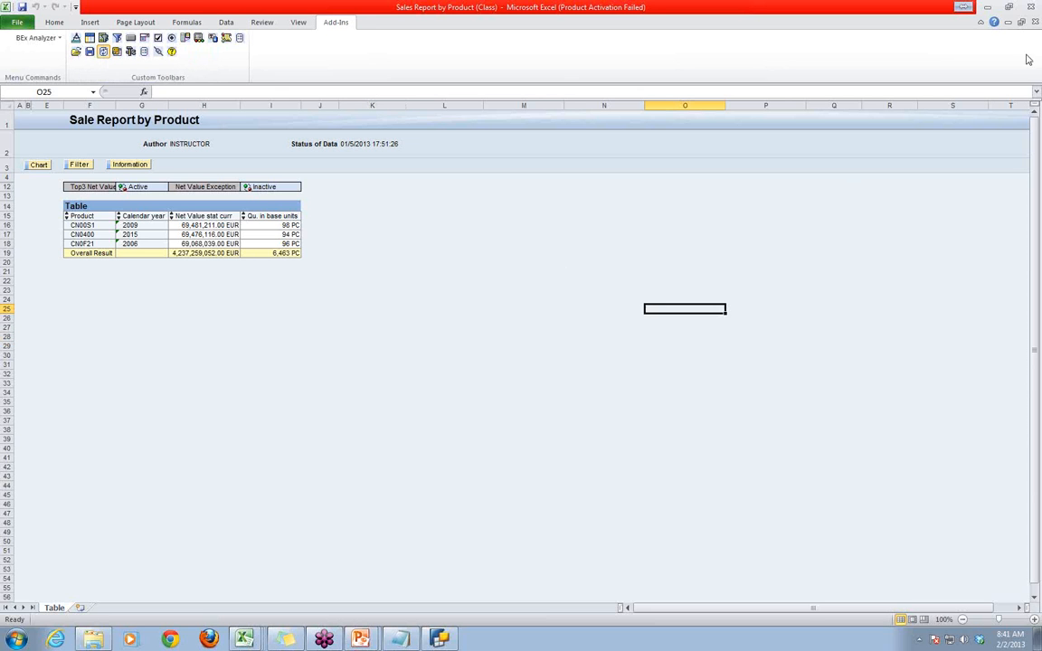
left_click(1035, 22)
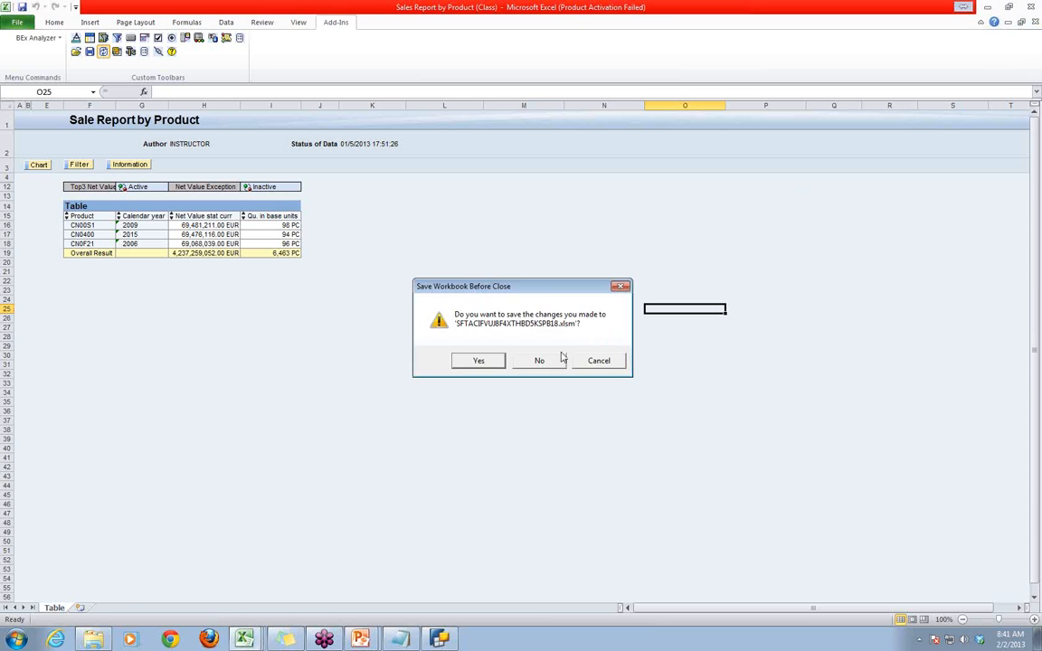
left_click(561, 360)
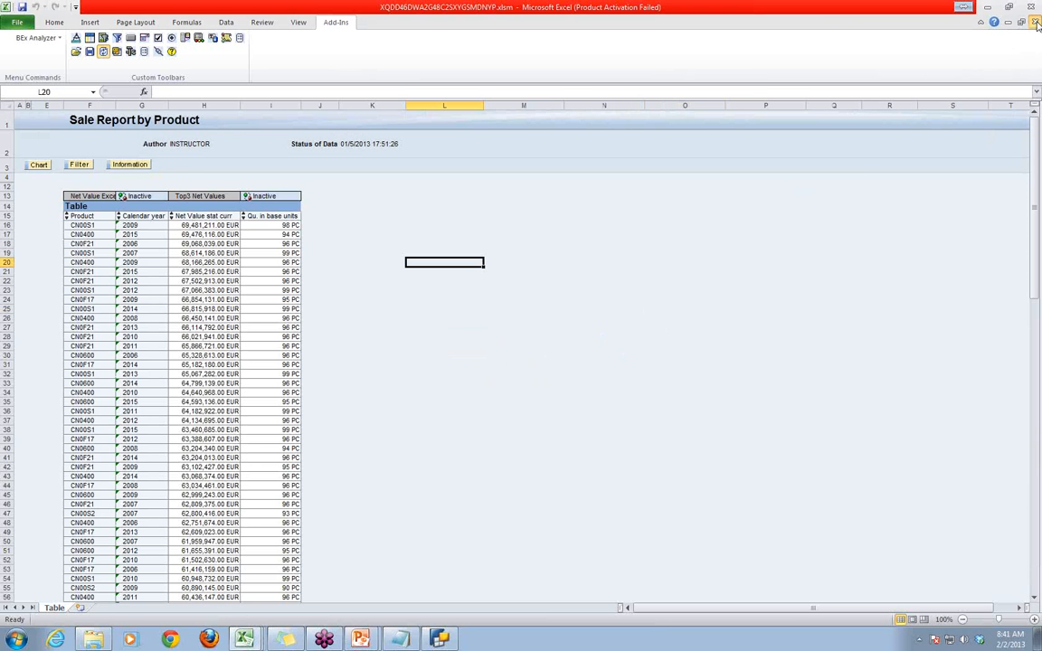
- Close all the remaining open Sale Report by Product workbooks without saving their changes
left_click(1035, 21)
left_click(539, 361)
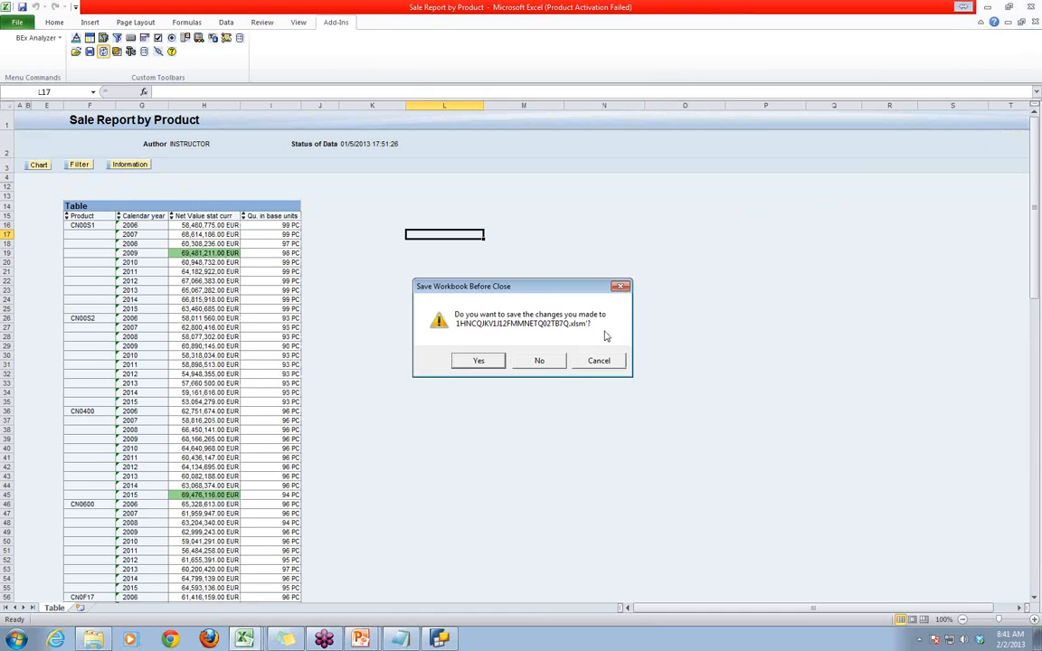
left_click(539, 361)
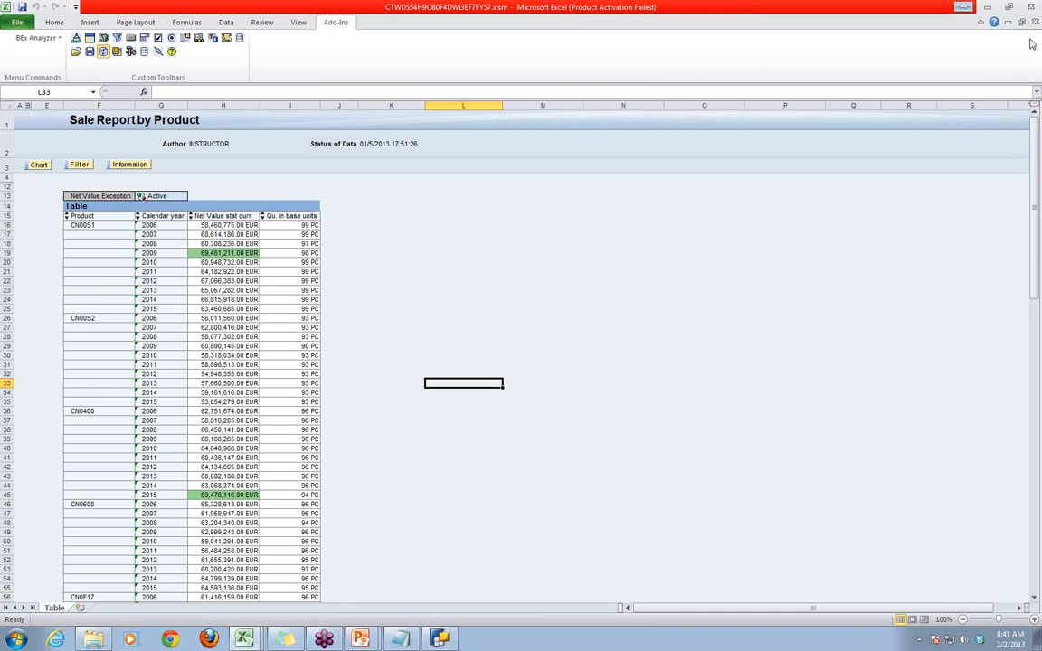
left_click(540, 361)
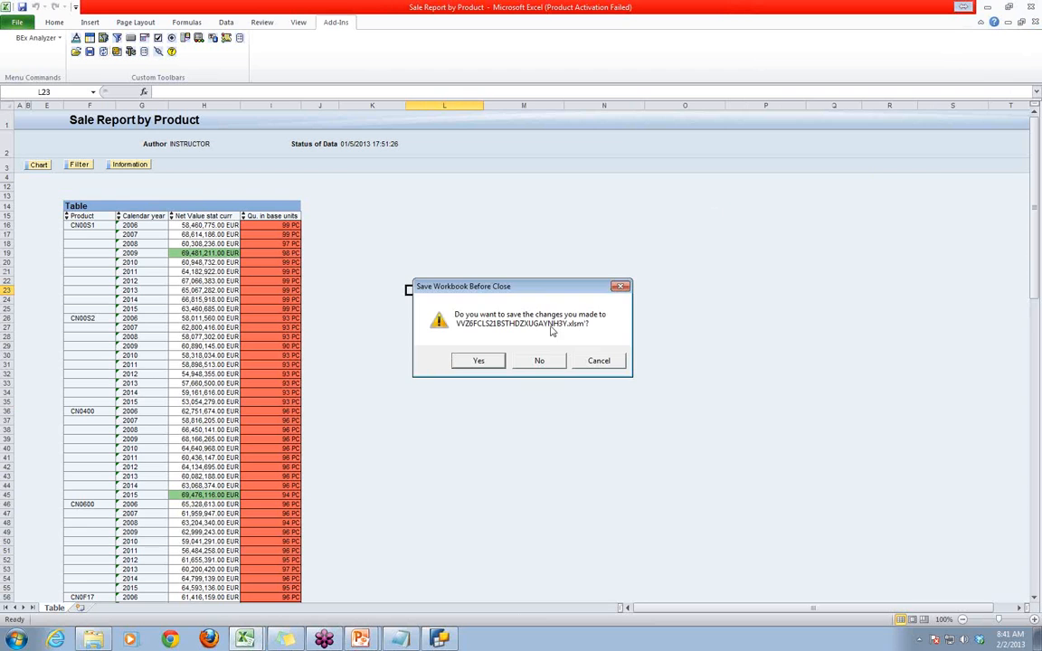
left_click(540, 361)
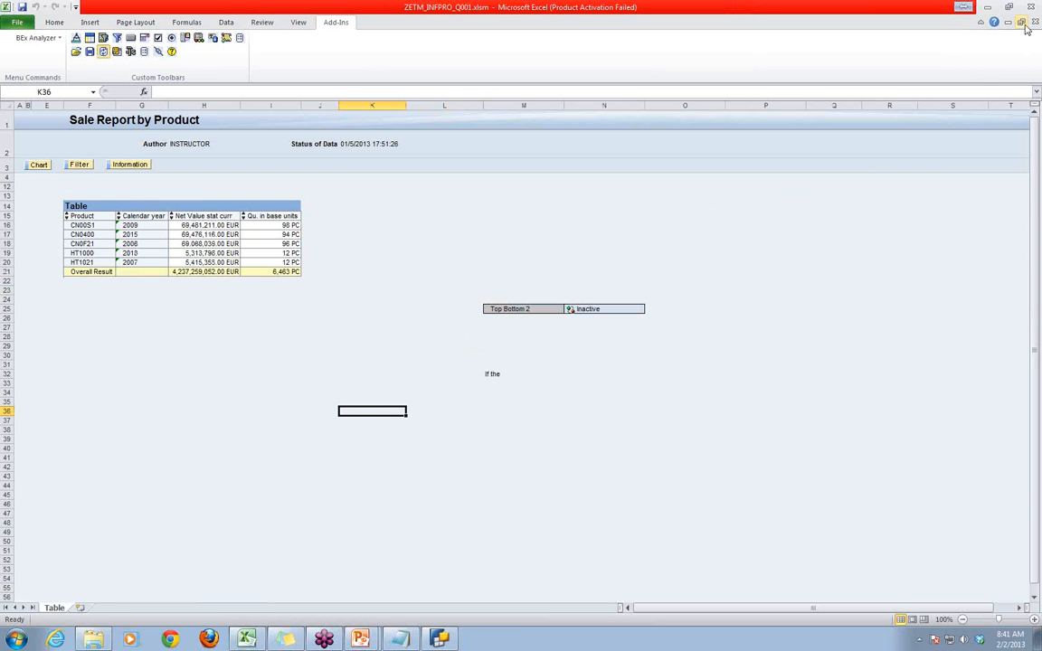
left_click(540, 361)
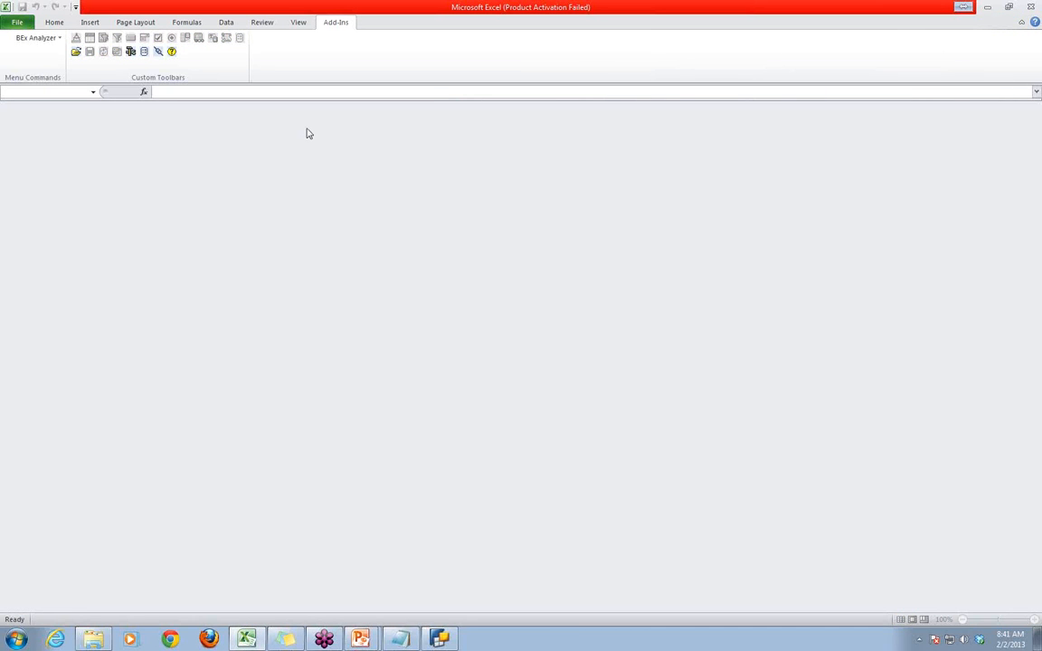
- Reopen the Sales Report by Product (Class) workbook from the history, refresh it and activate its Bottom5 condition
left_click(75, 52)
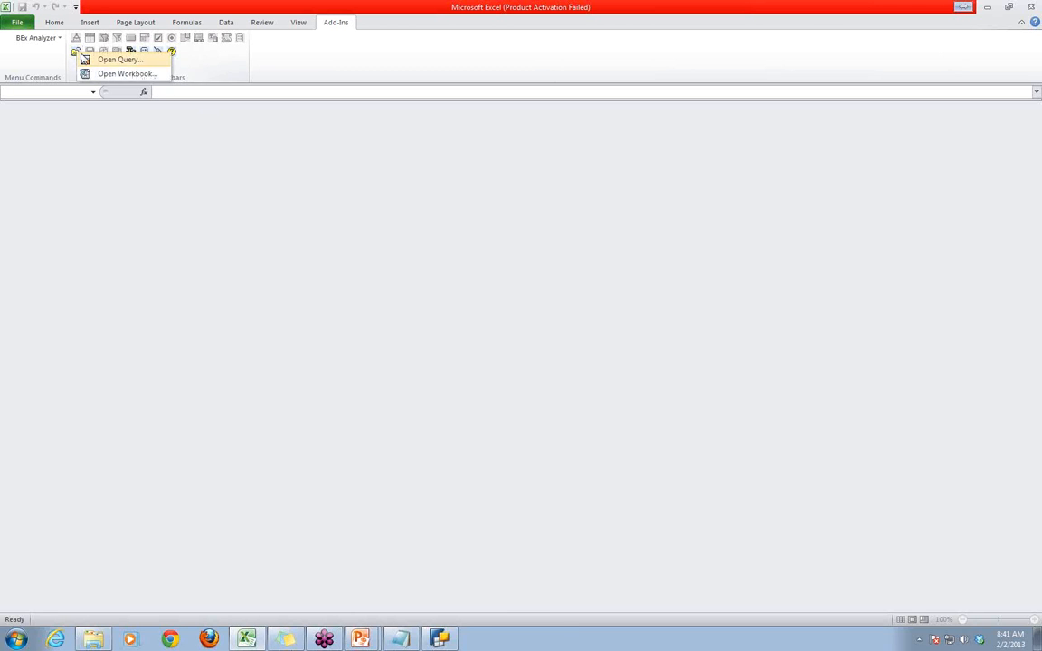
left_click(92, 73)
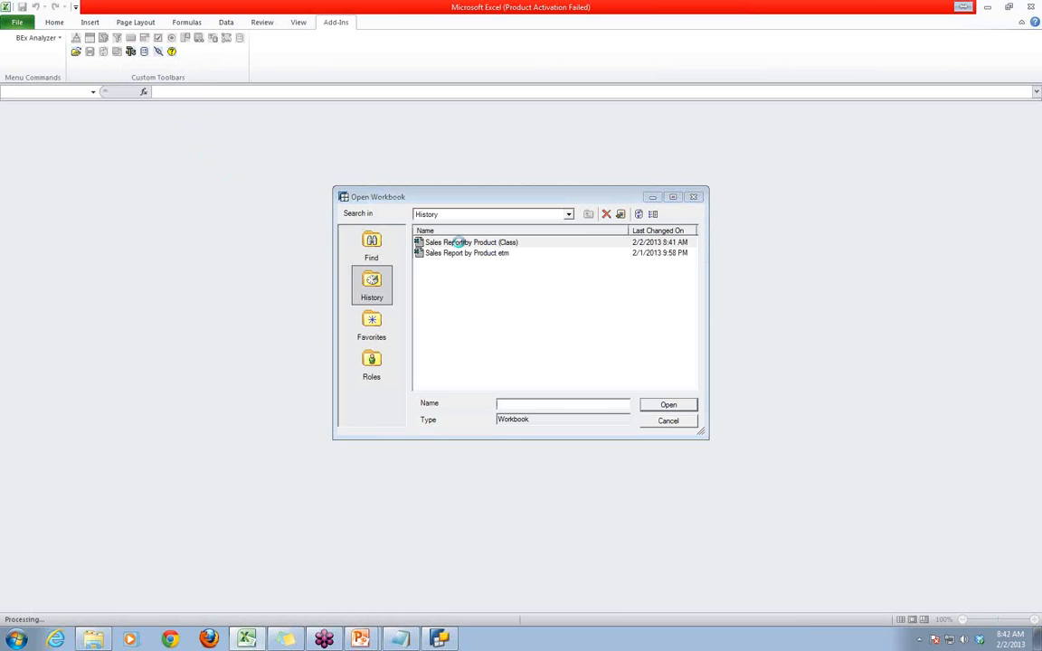
double_click(459, 243)
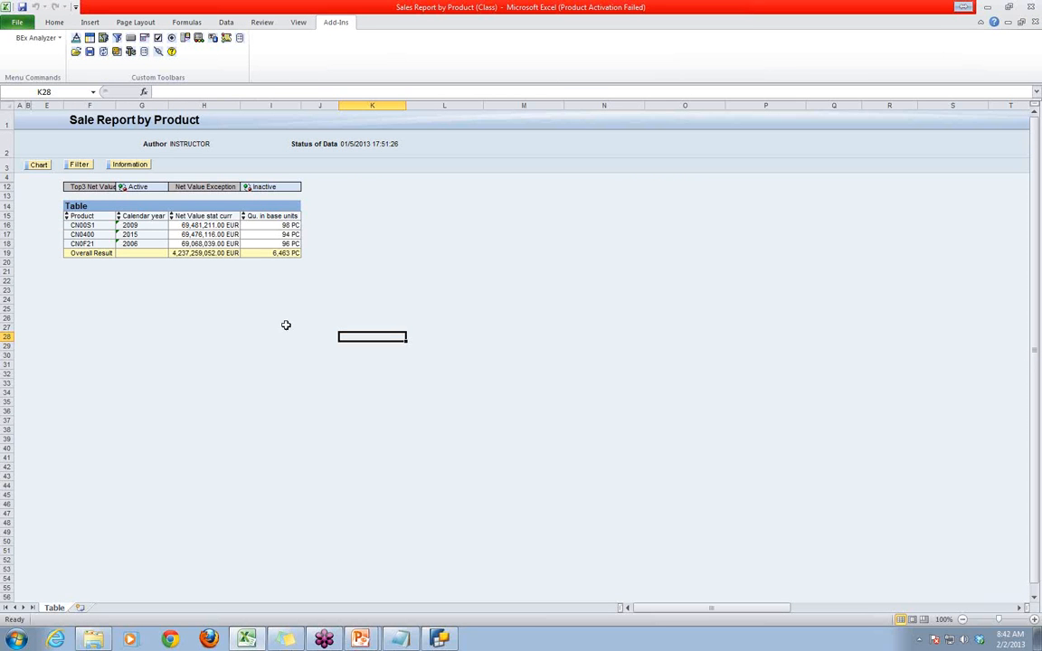
left_click(103, 51)
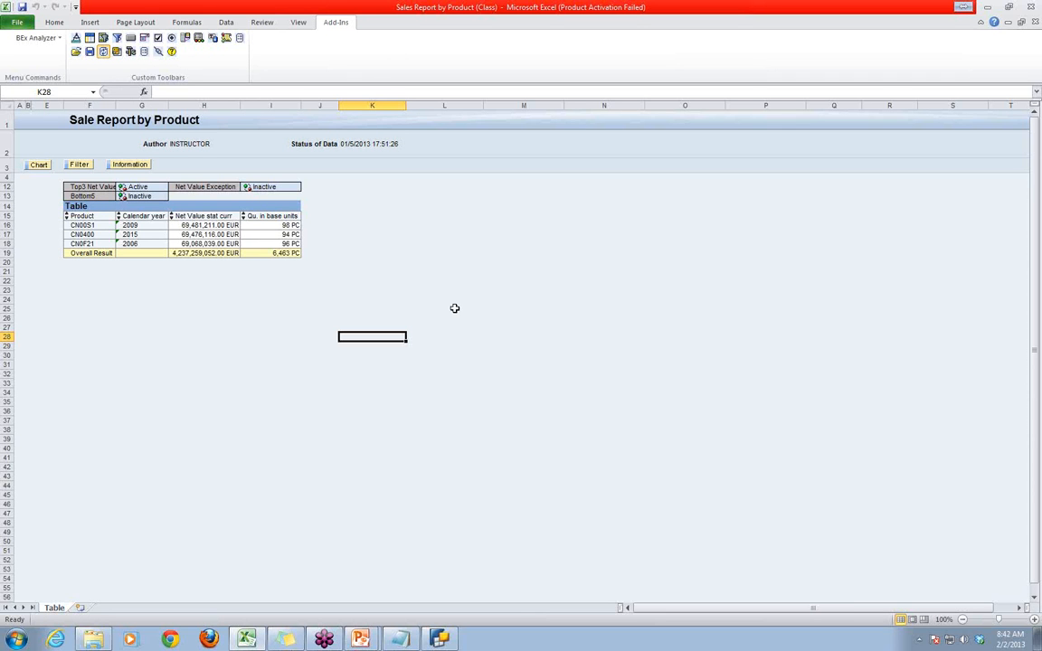
left_click(122, 197)
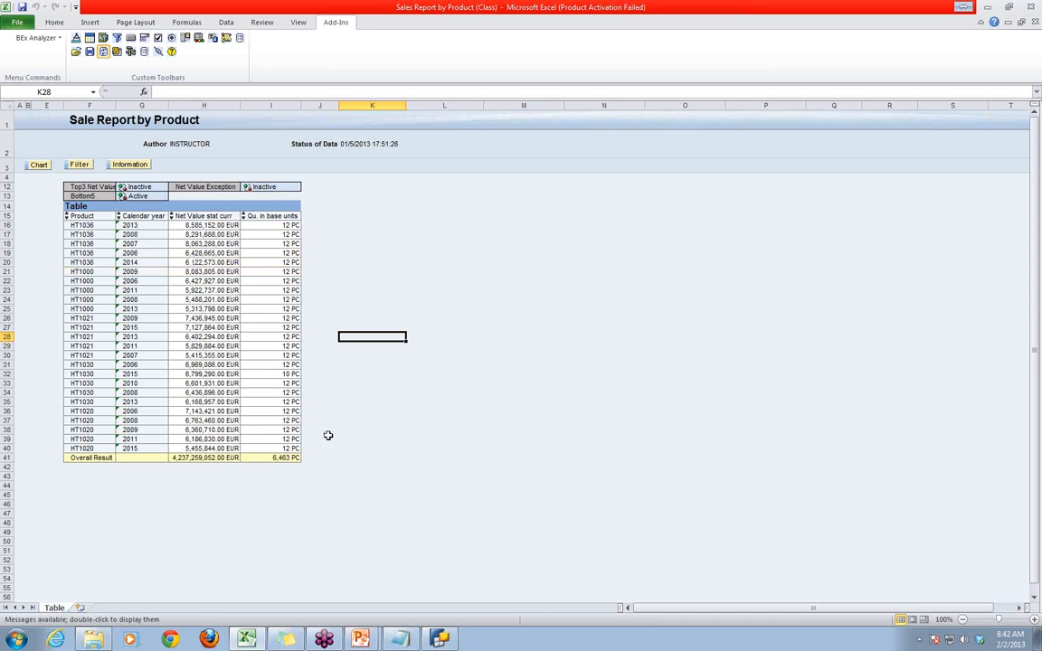
- Inspect the Bottom5 condition's characteristic assignment in BEx Query Designer and compare it with the Product and Calendar year columns in the workbook
left_click(443, 641)
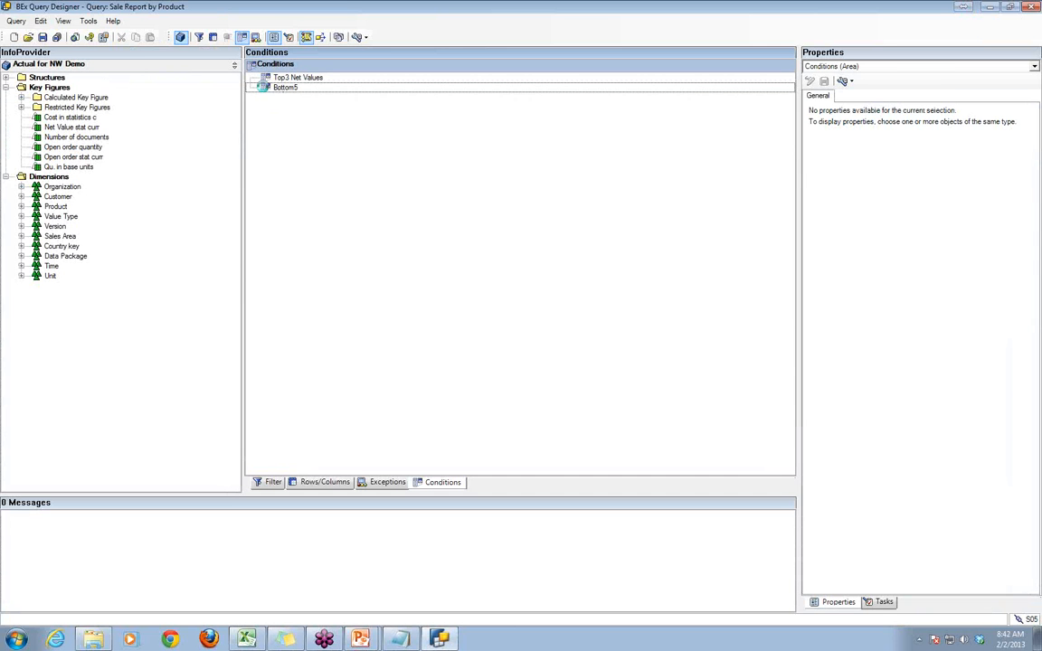
left_click(371, 87)
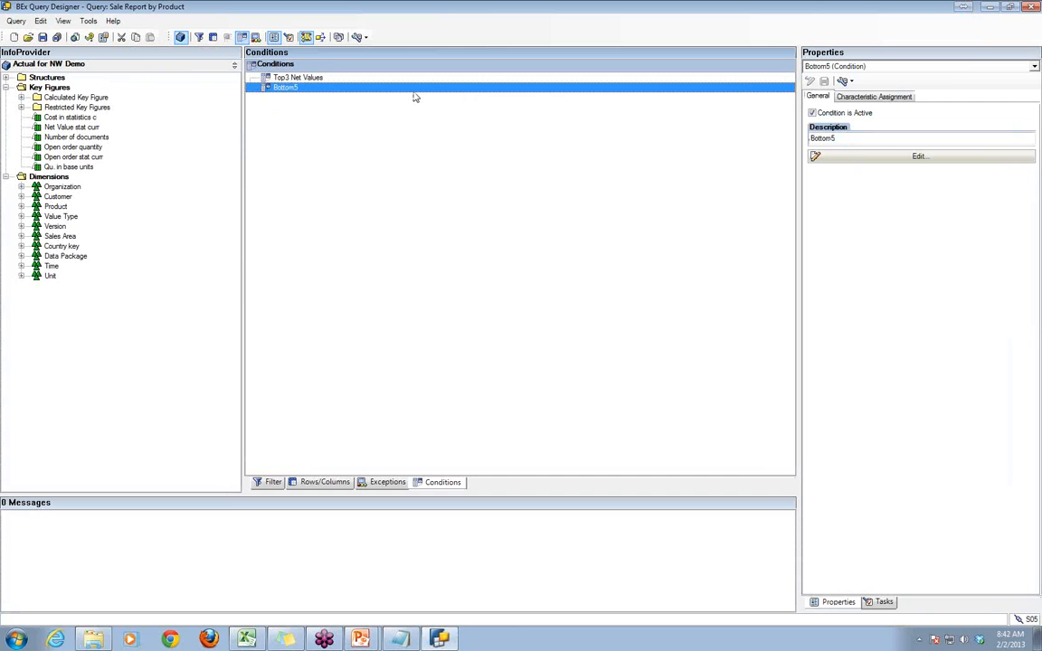
left_click(871, 96)
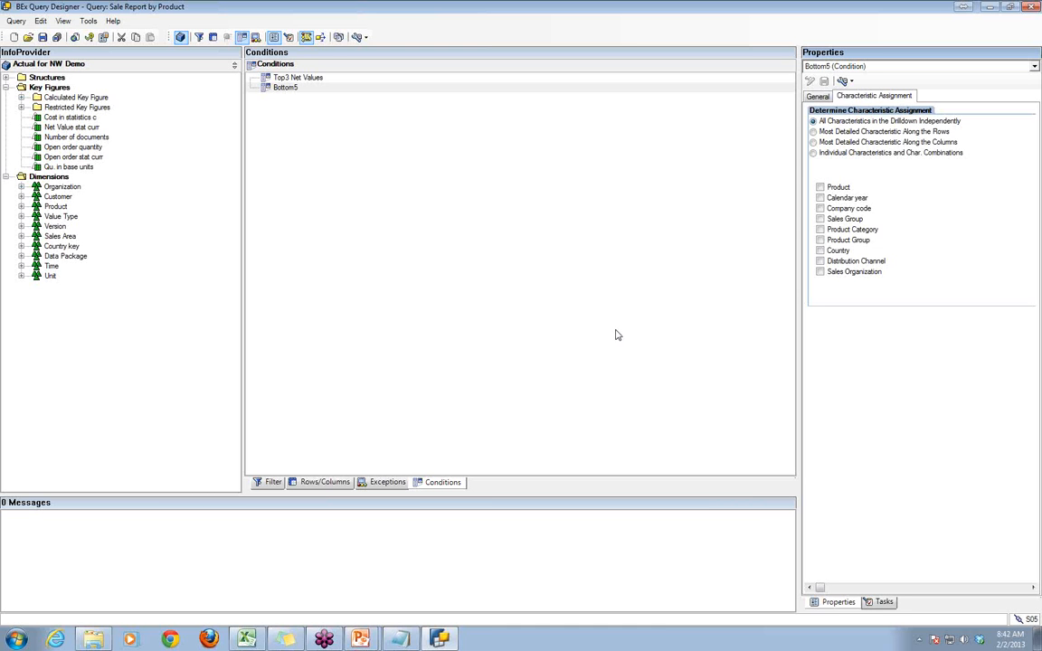
left_click(246, 638)
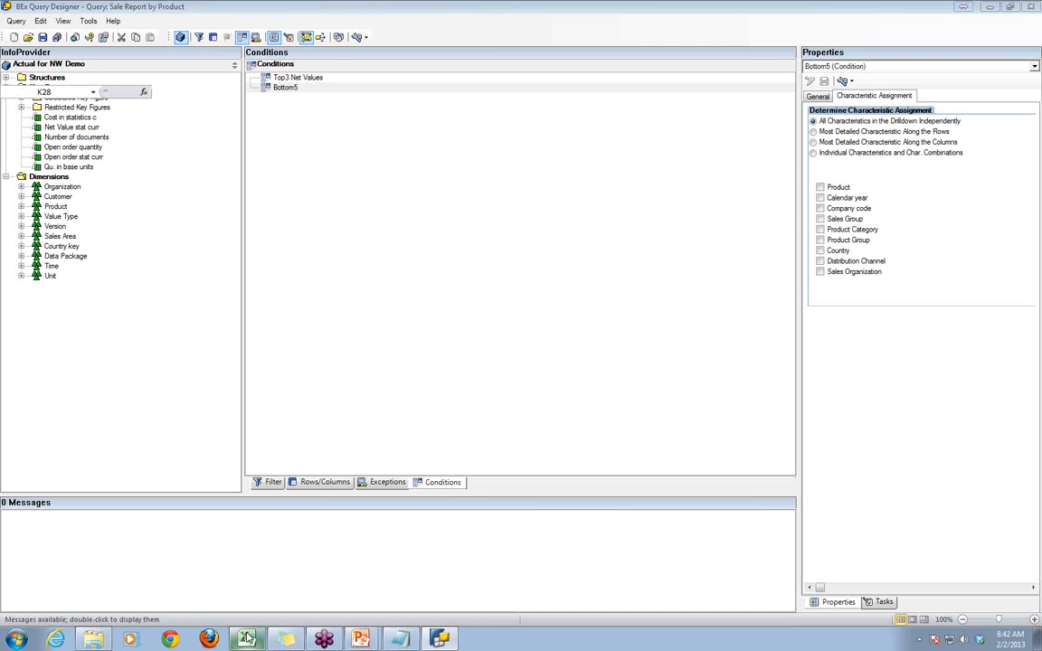
left_click(455, 252)
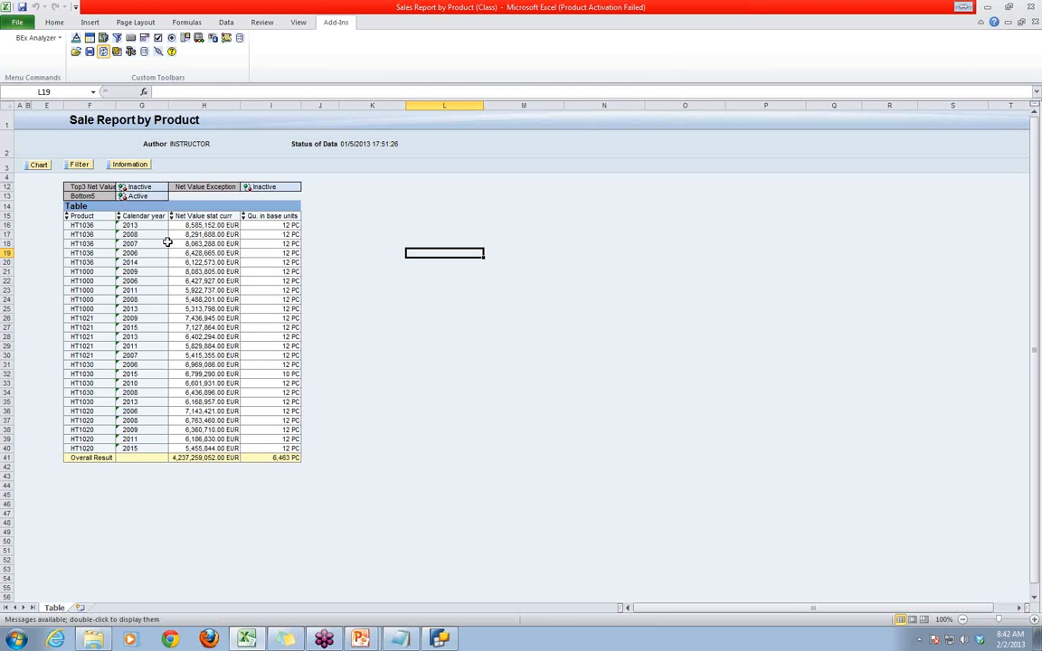
left_click(81, 216)
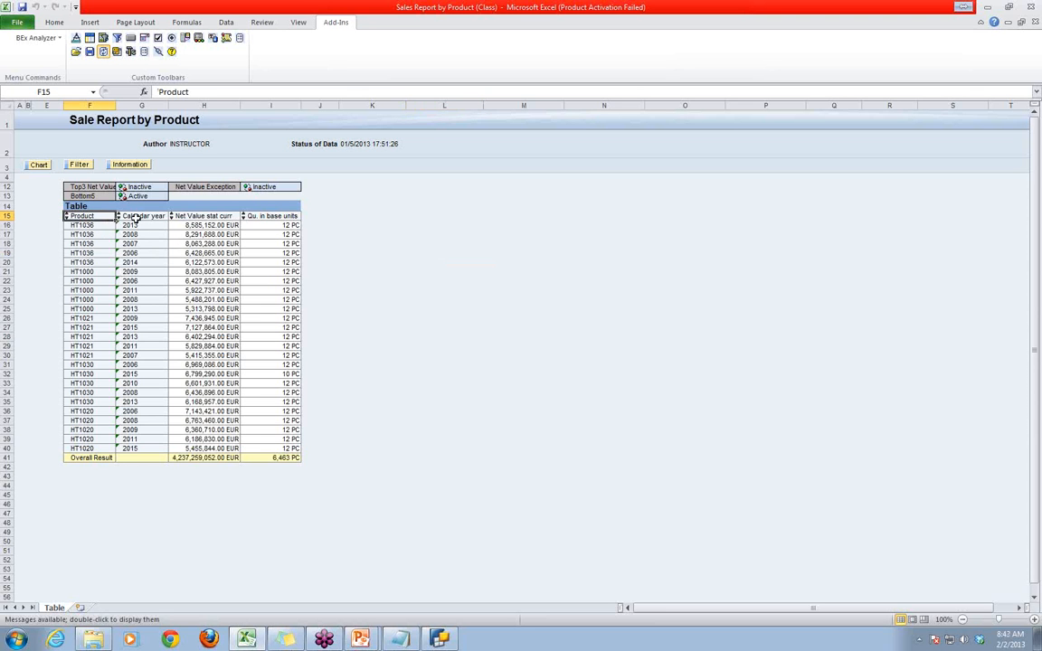
left_click(135, 216)
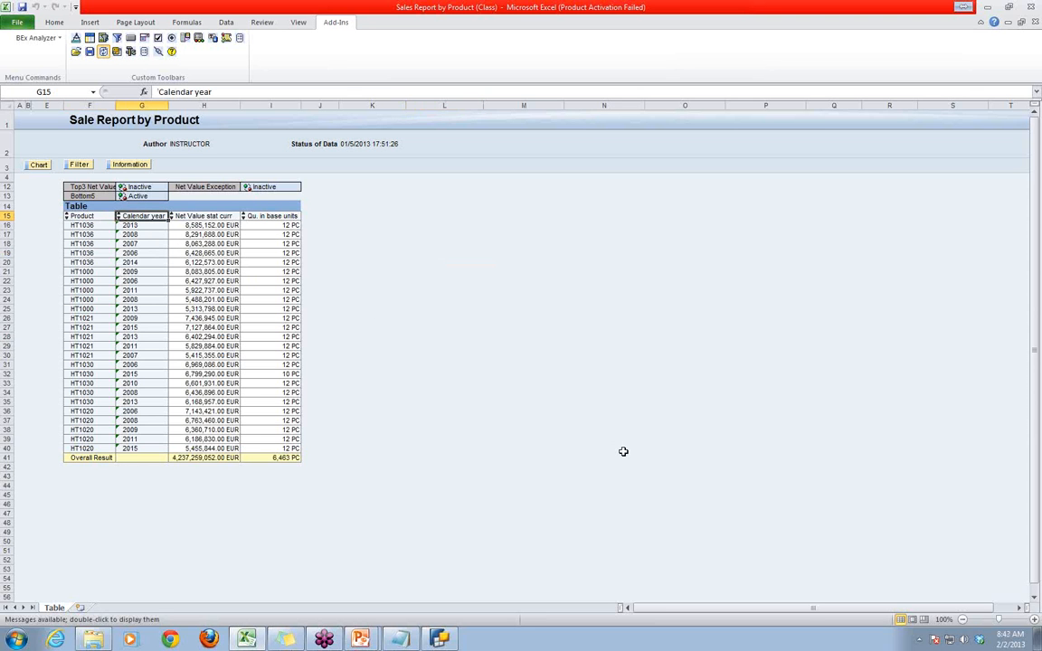
- In BEx Query Designer, assign the Bottom5 condition to the individual characteristics Product and Calendar year, and save the query
left_click(439, 637)
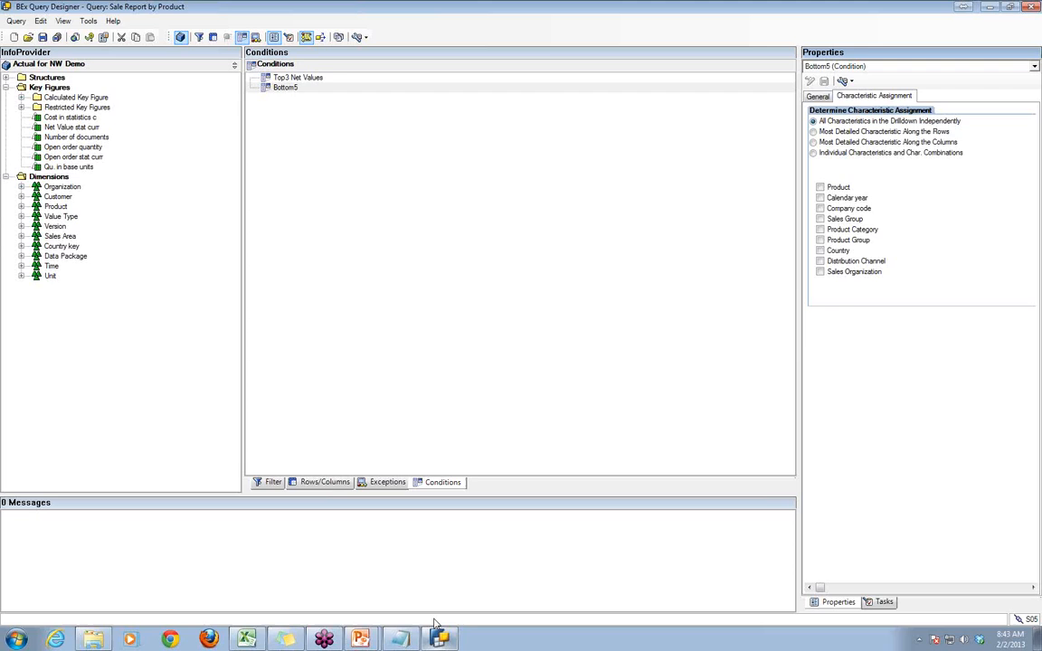
left_click(822, 197)
left_click(42, 37)
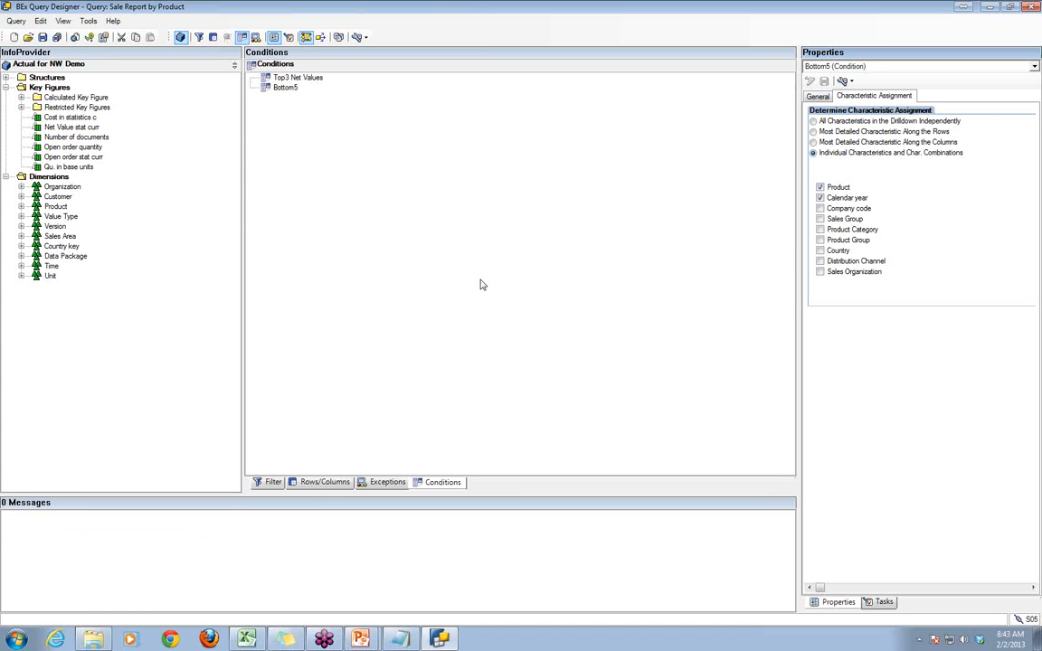
- Switch to the report workbook in BEx Analyzer, check the Product and Calendar year columns, and try to activate the Top3 Net Values condition
mouse_move(252, 640)
left_click(250, 613)
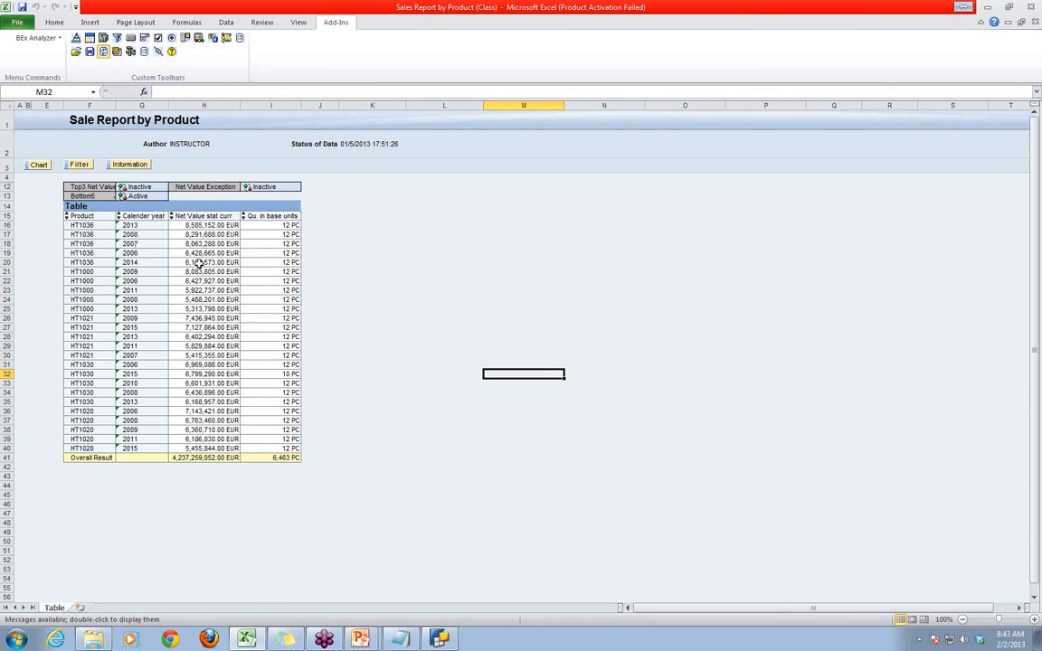
left_click(81, 216)
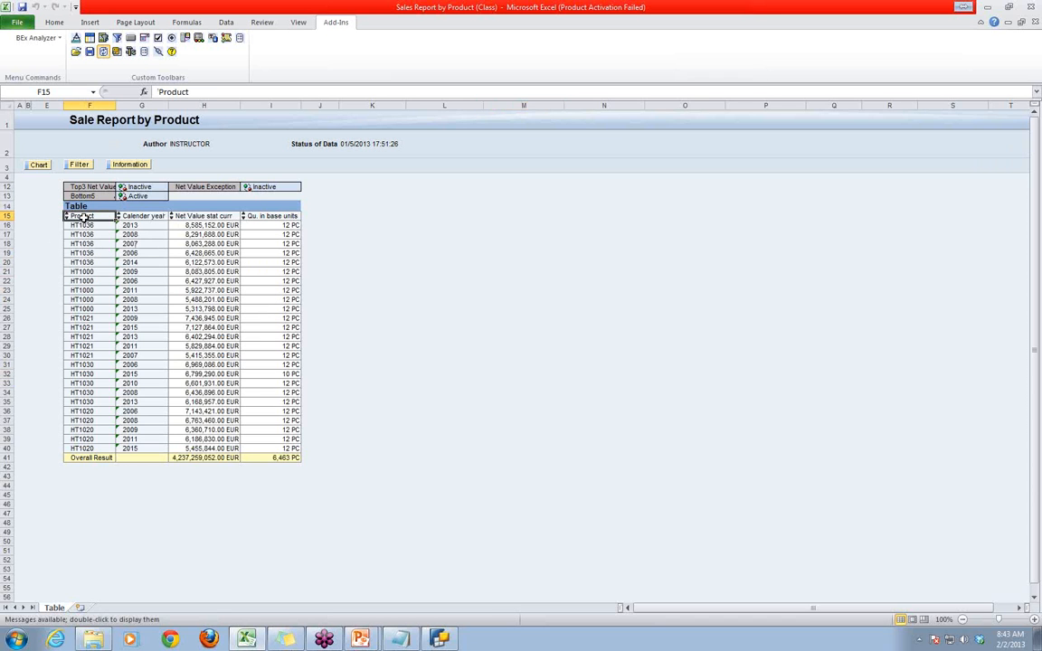
left_click(134, 217)
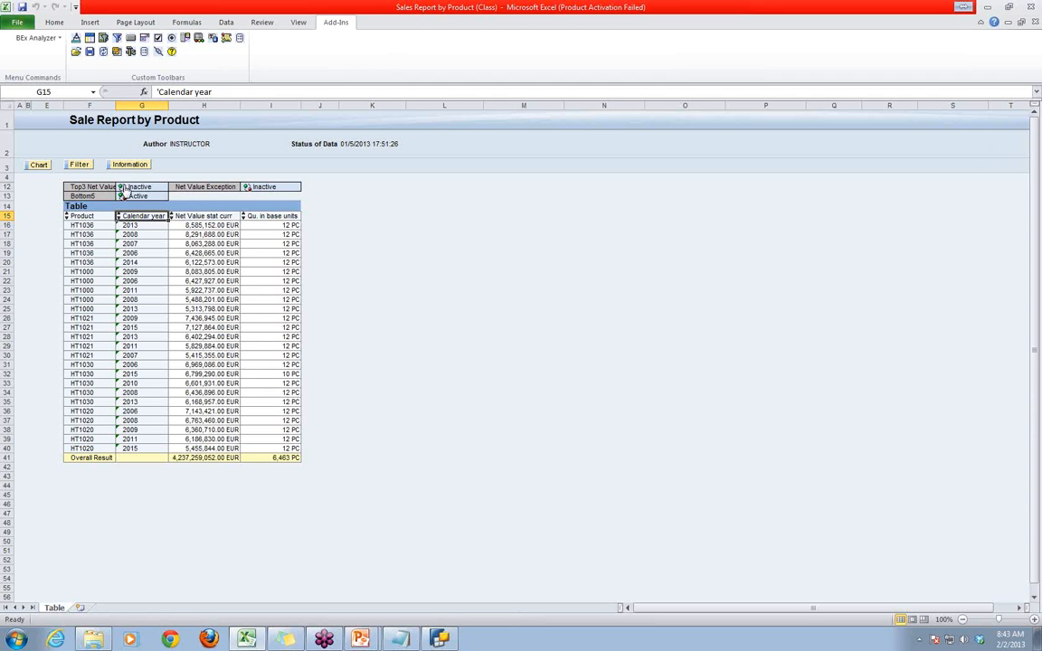
left_click(123, 187)
- Save the query again in BEx Query Designer and refresh the report workbook in BEx Analyzer
left_click(399, 639)
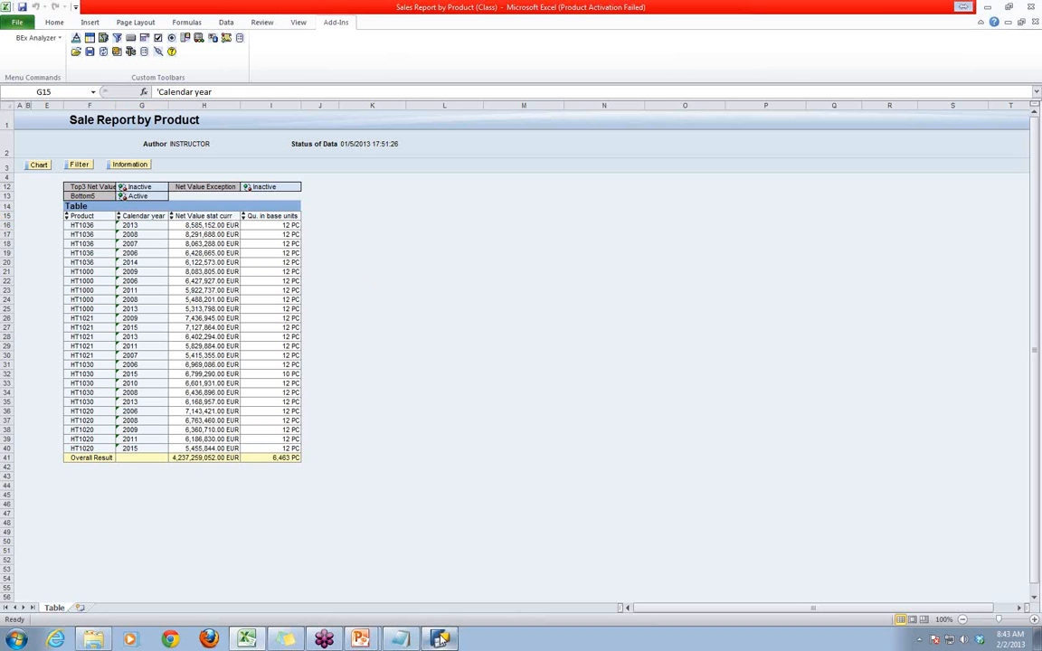
left_click(42, 37)
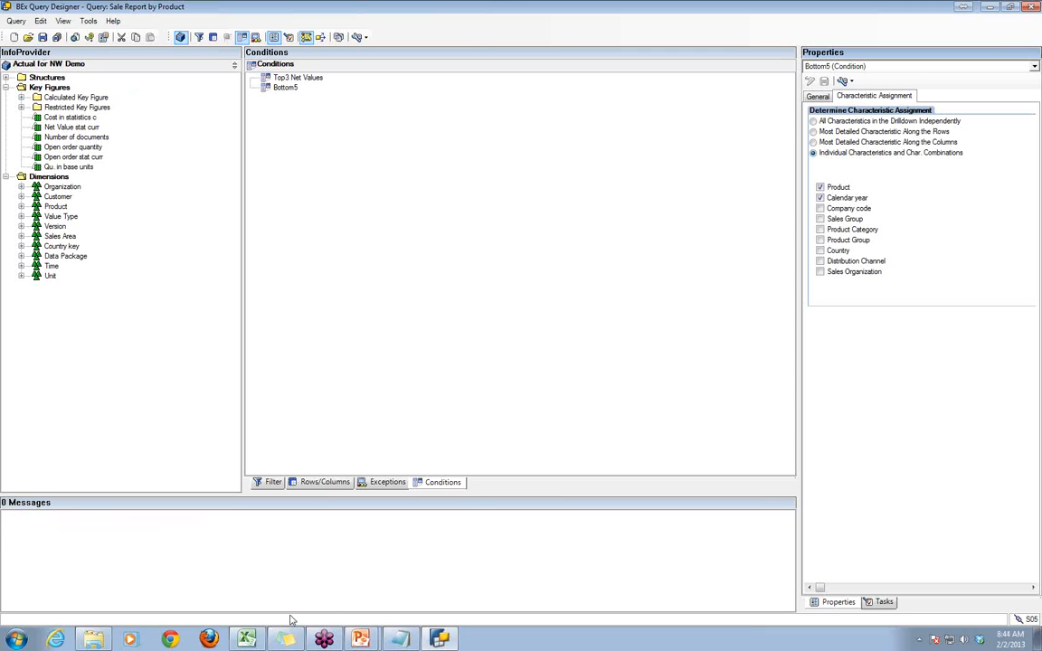
left_click(249, 640)
left_click(422, 281)
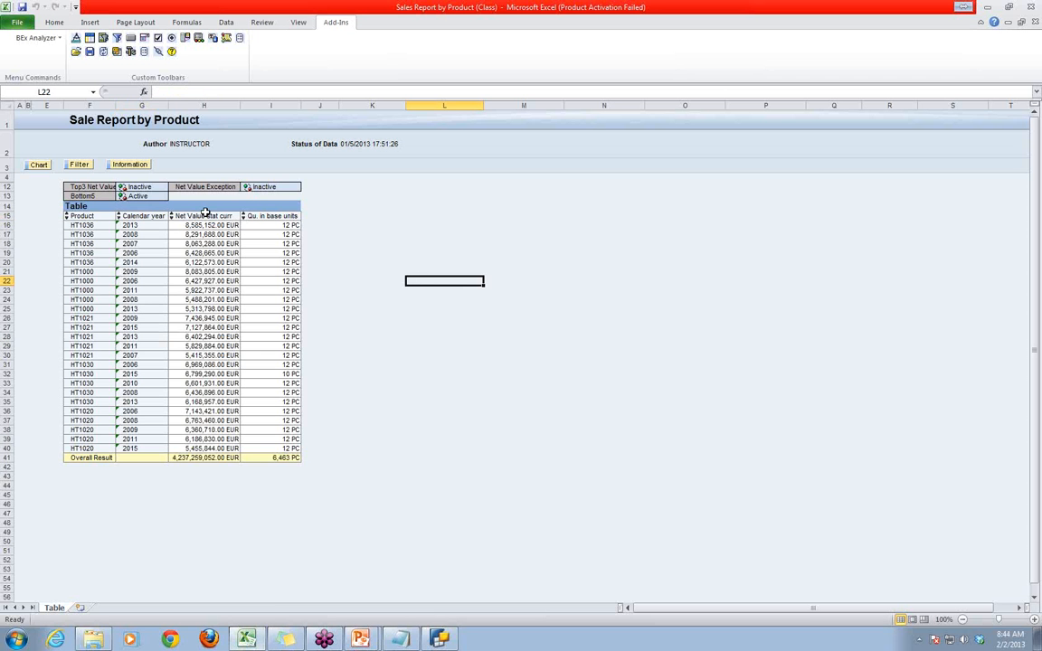
left_click(103, 52)
key("alt+Tab")
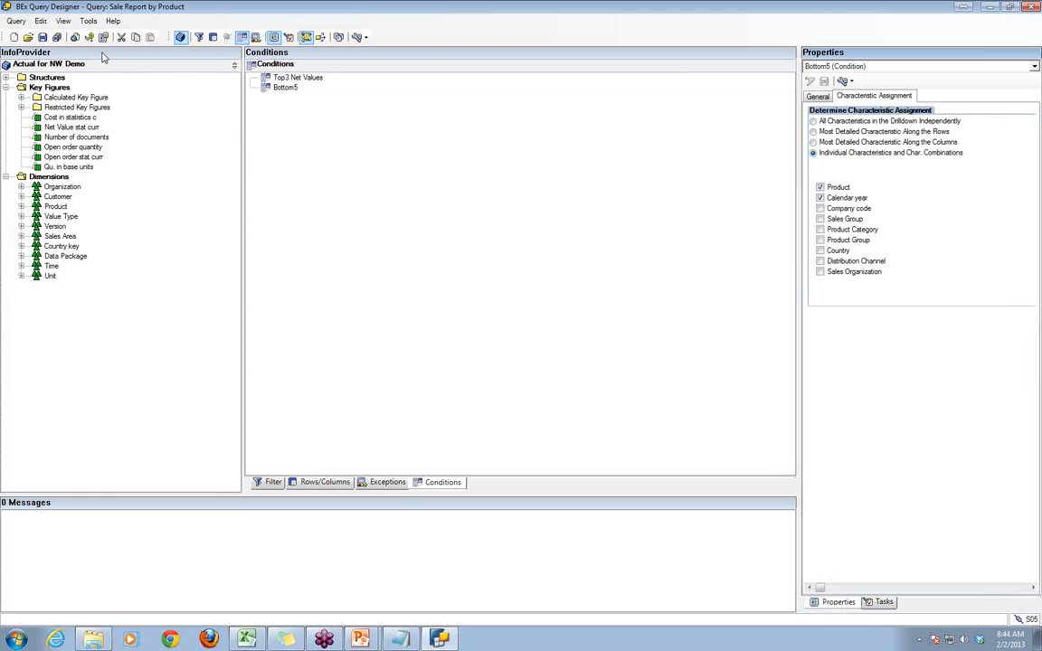
left_click(246, 639)
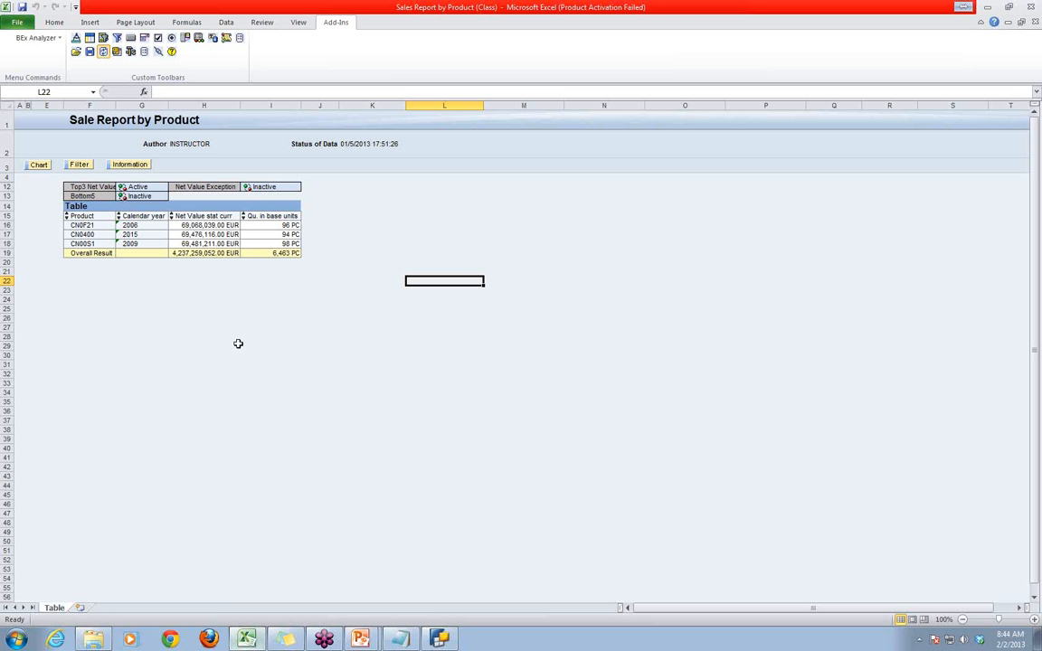
left_click(244, 328)
left_click(383, 281)
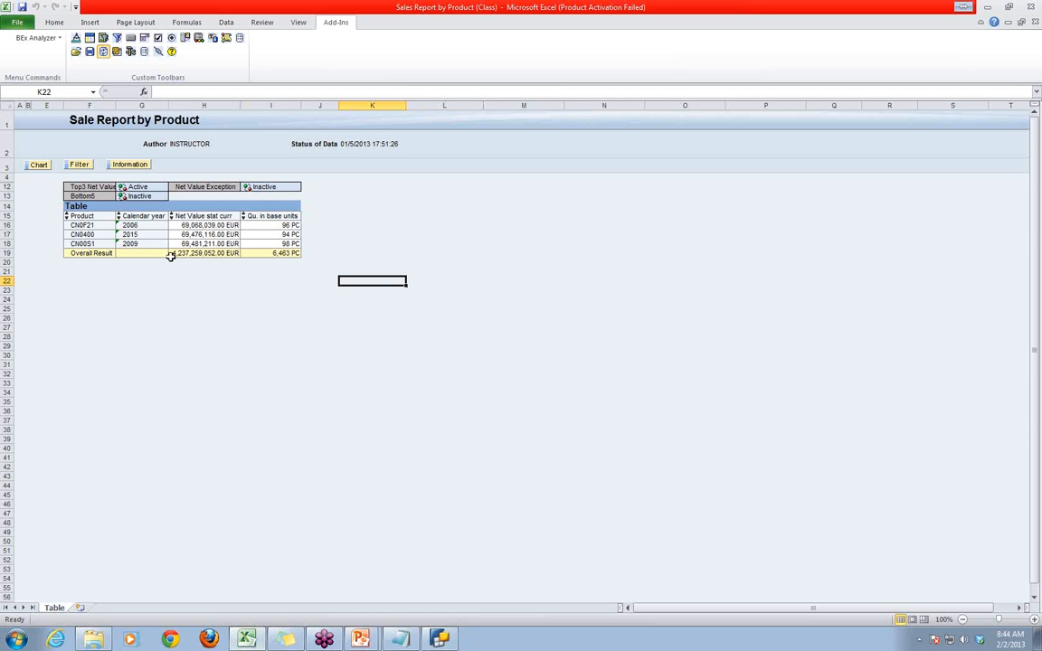
- Toggle the Bottom5 and Top3 Net Values conditions on and off in turn, leaving only Bottom5 active
left_click(124, 196)
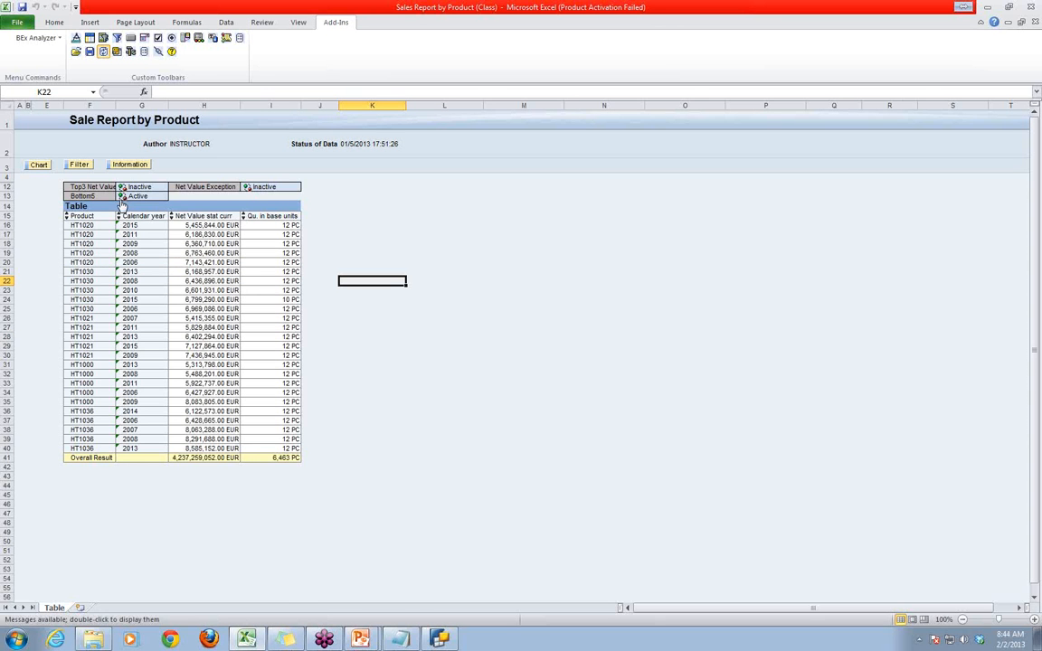
left_click(124, 196)
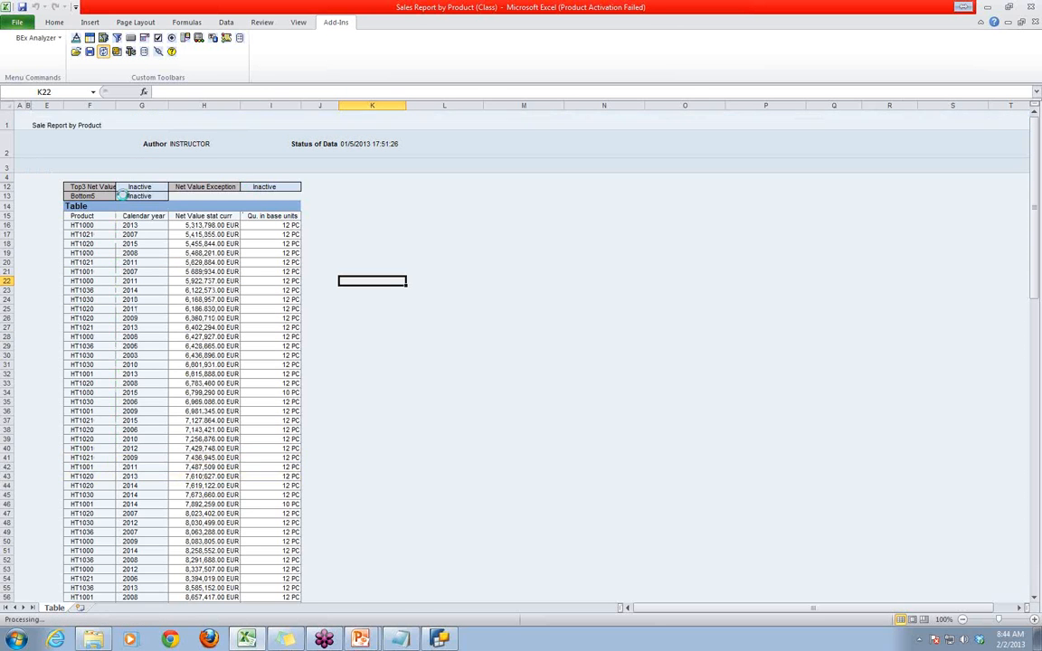
left_click(123, 187)
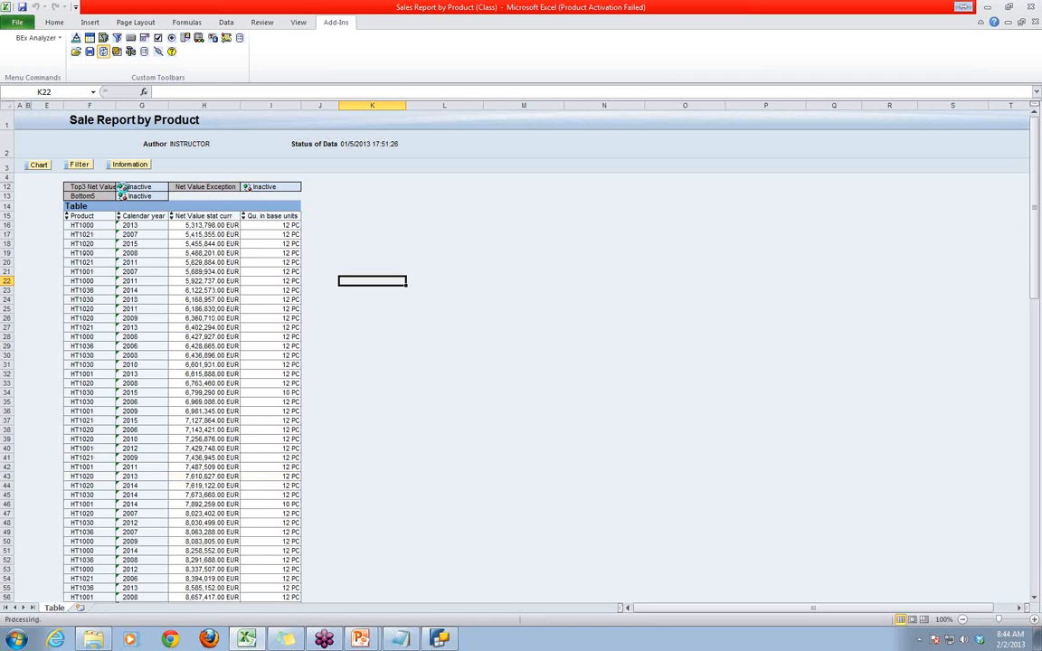
left_click(122, 187)
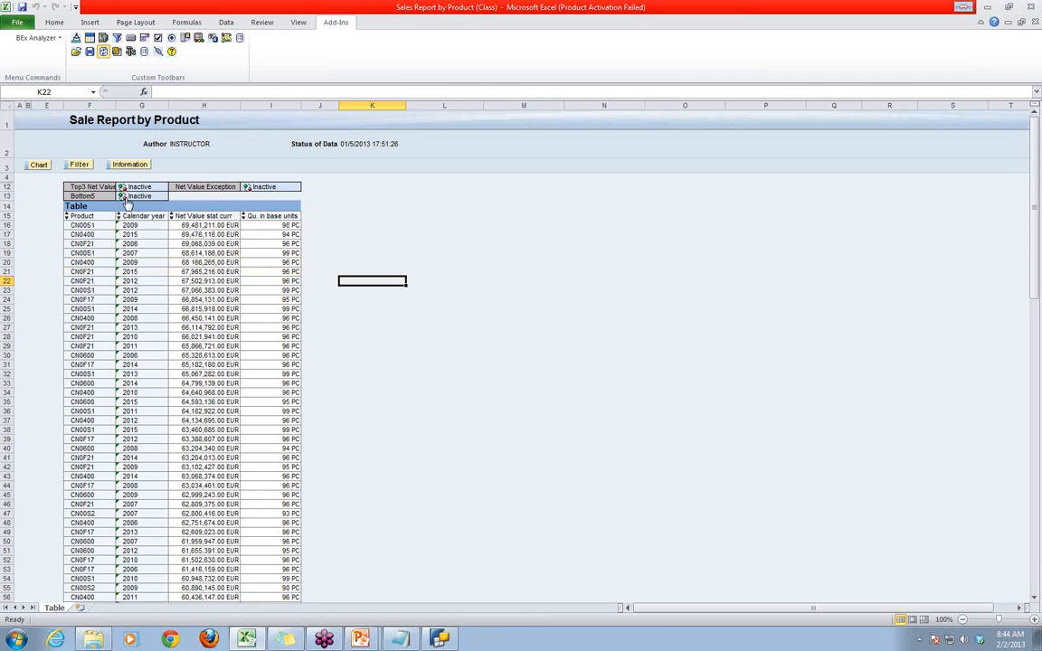
left_click(124, 196)
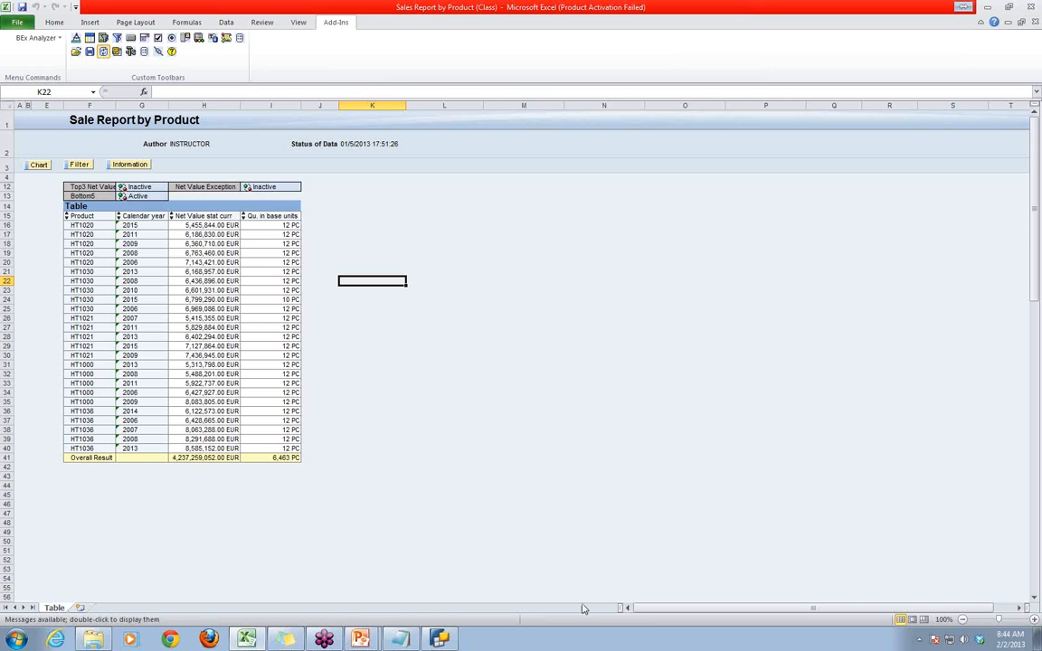
- Switch to BEx Query Designer to recheck the characteristic assignment of the Bottom5 condition, and return to the workbook
key("alt+Tab")
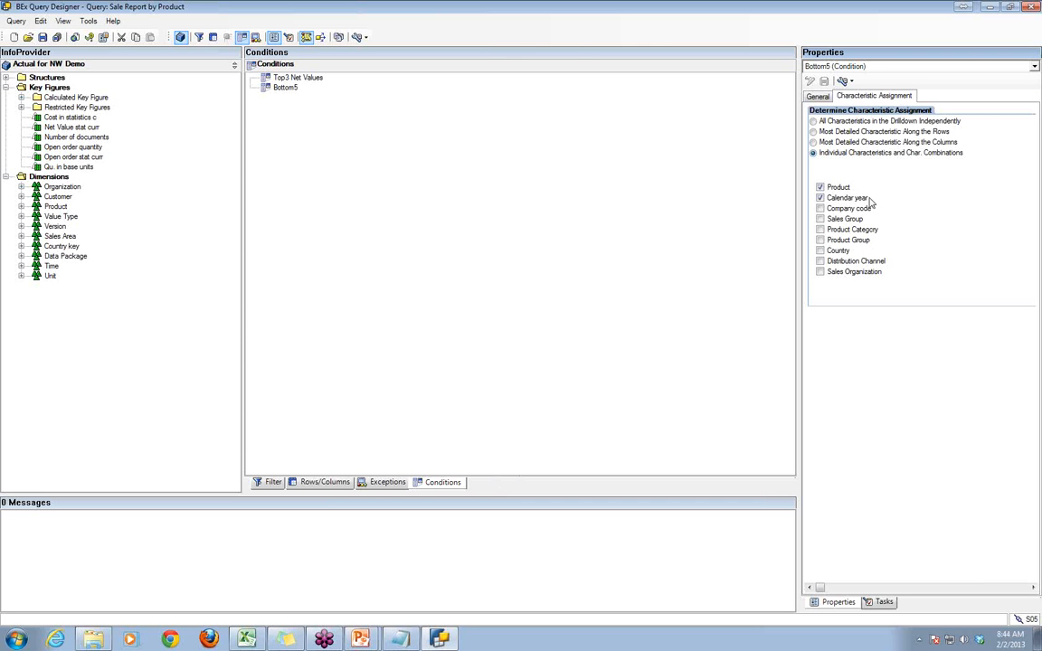
left_click(444, 642)
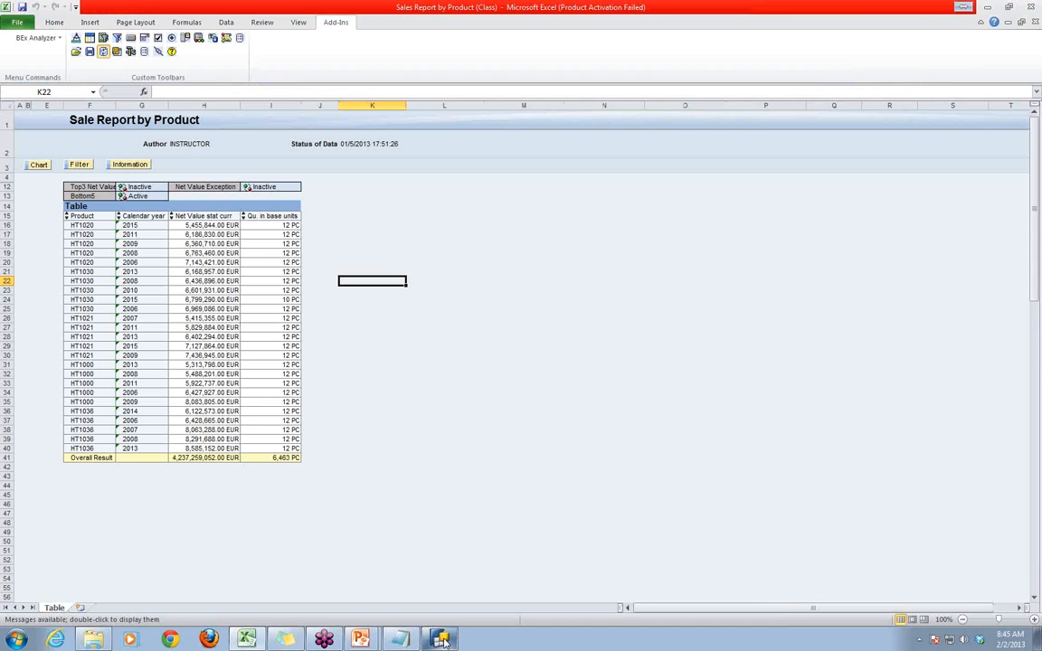
- Save the query again in BEx Query Designer and refresh the report workbook in BEx Analyzer
left_click(443, 639)
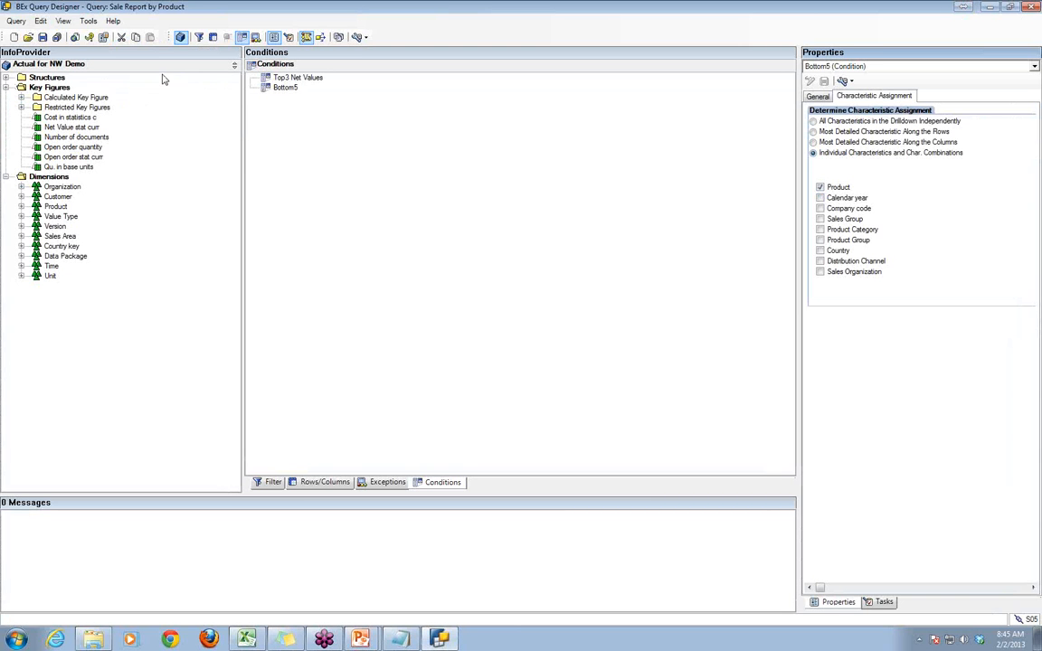
left_click(42, 37)
left_click(246, 640)
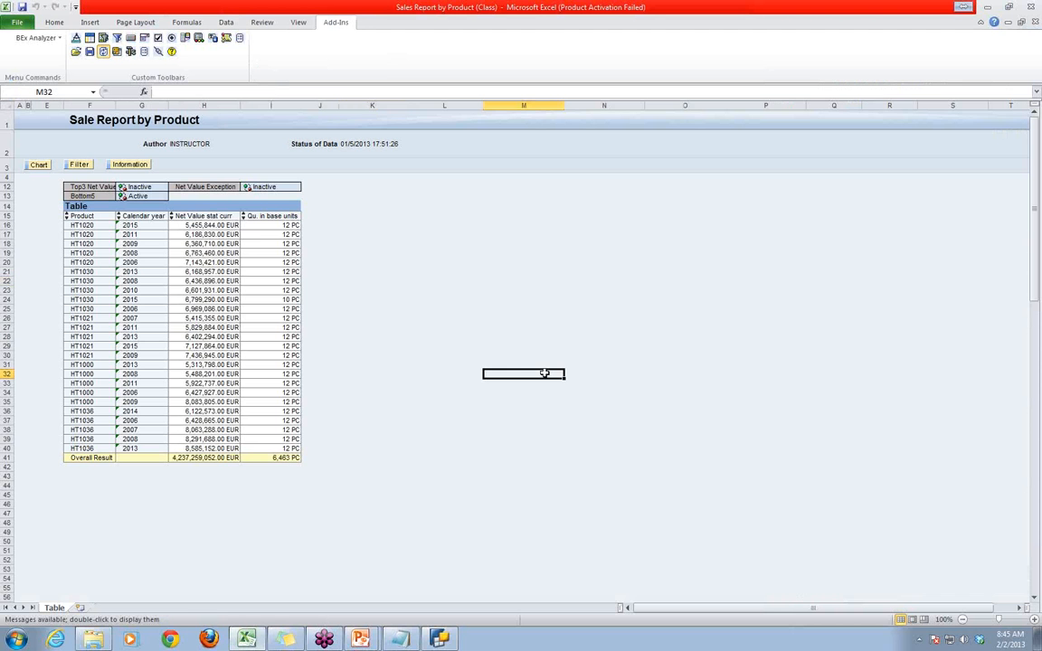
left_click(104, 54)
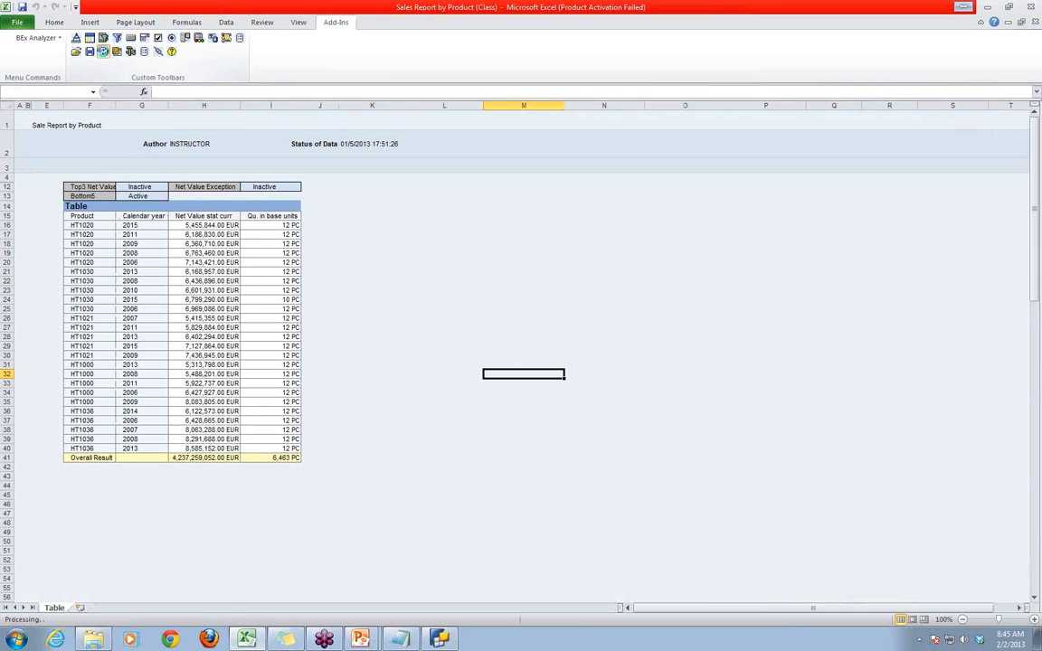
left_click(104, 55)
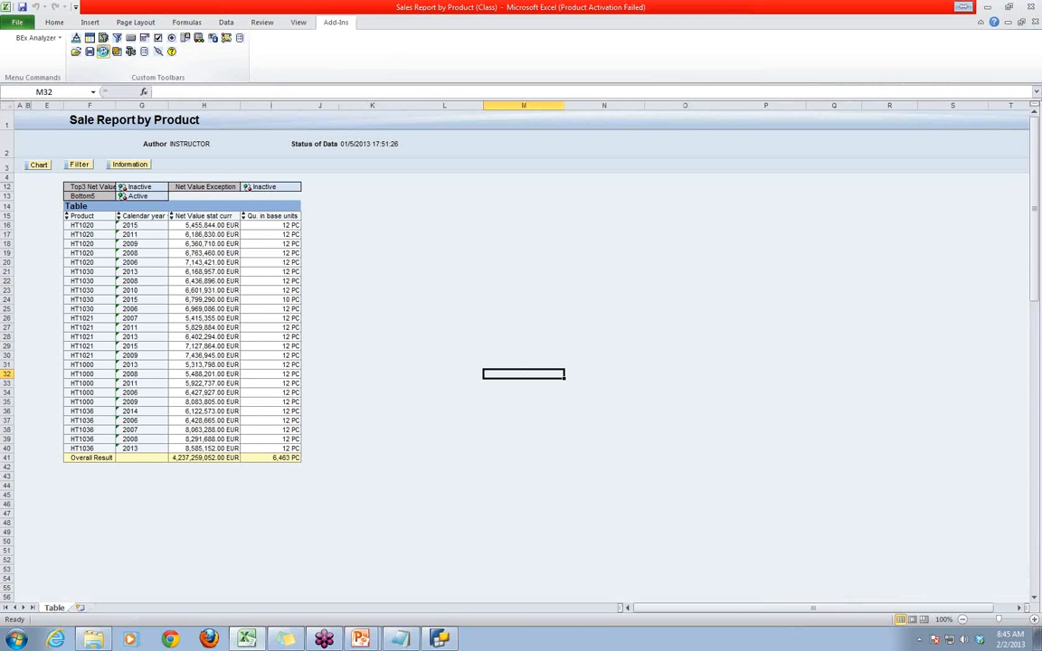
- Reopen the saved Sales Report by Product (Class) workbook and refresh its data
left_click(76, 52)
left_click(96, 72)
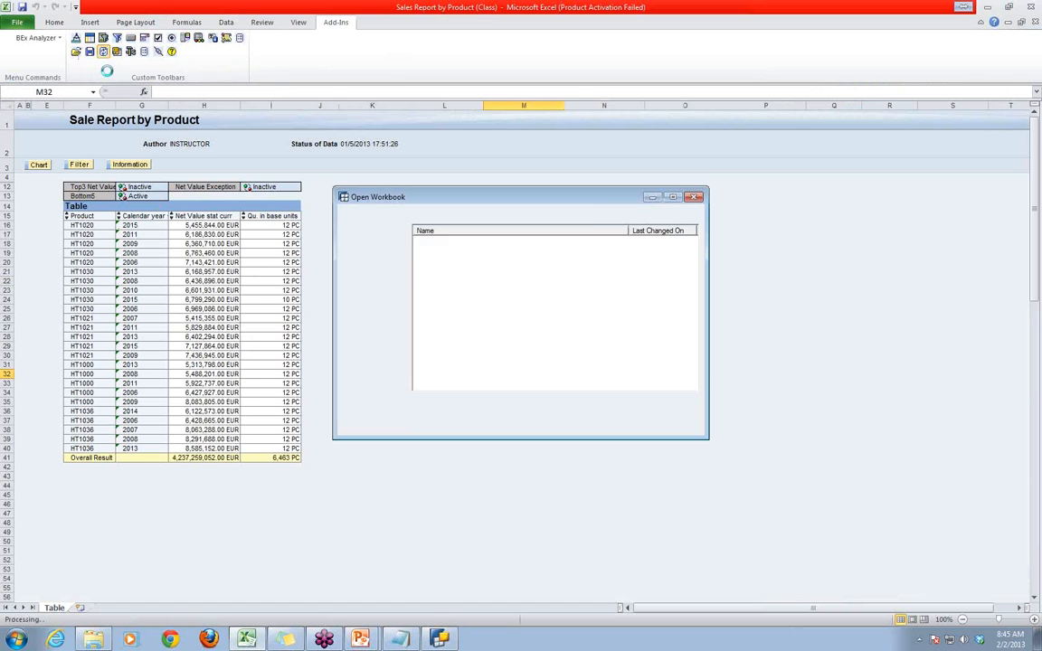
left_click(669, 404)
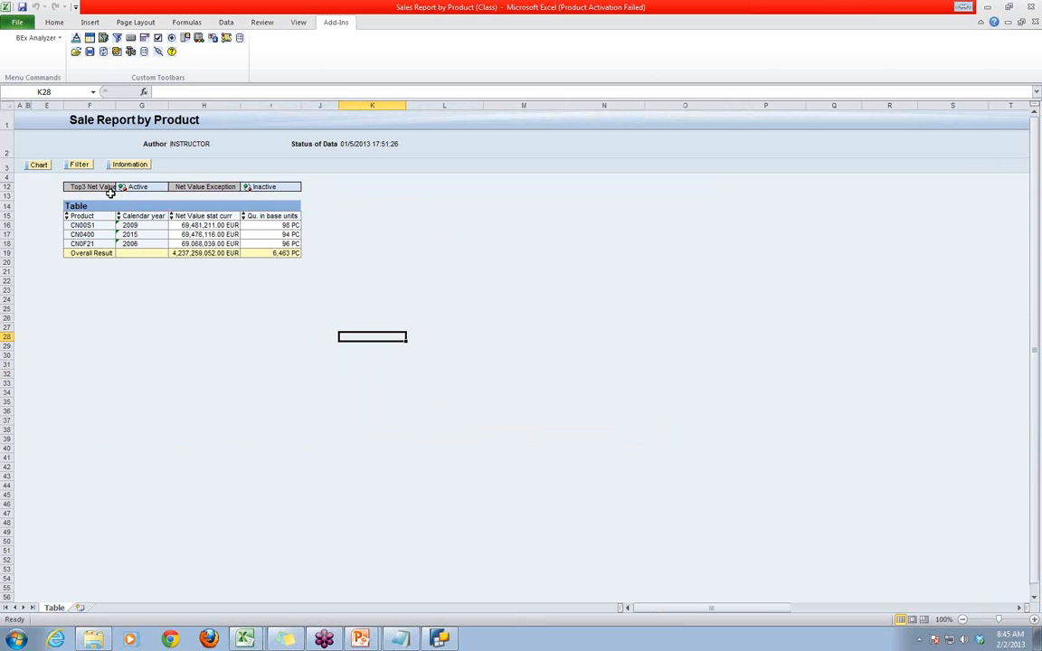
left_click(627, 337)
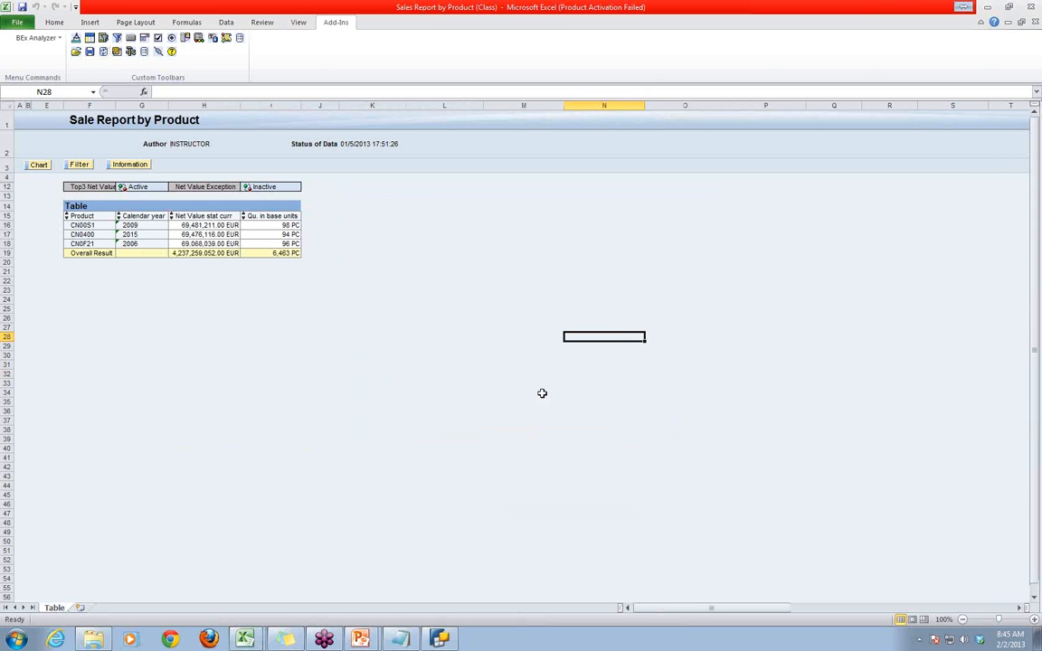
left_click(321, 437)
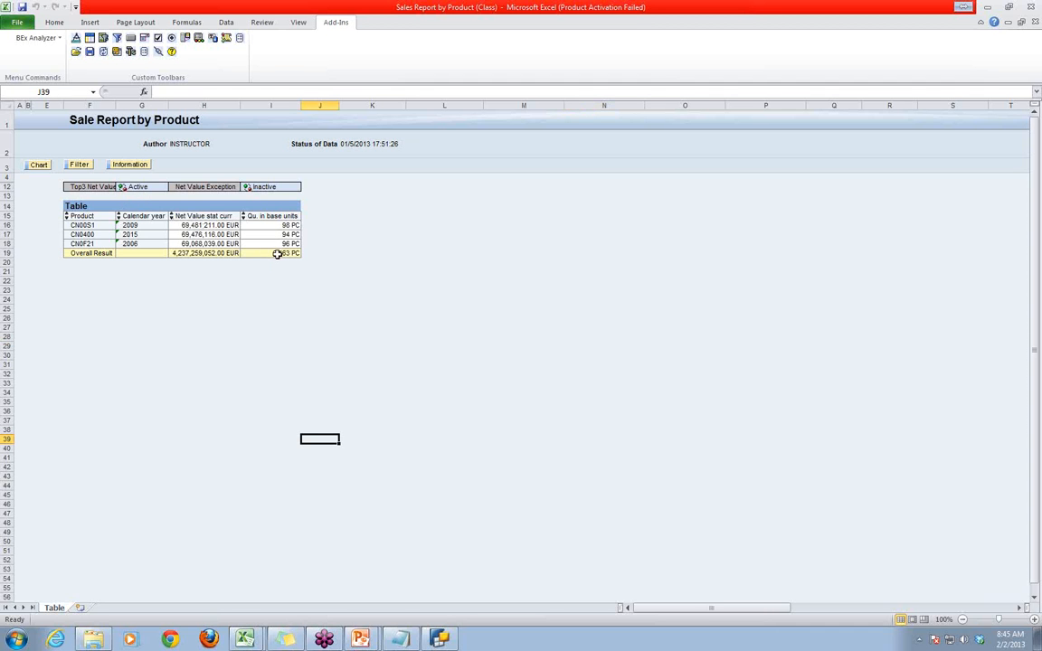
left_click(597, 327)
left_click(104, 53)
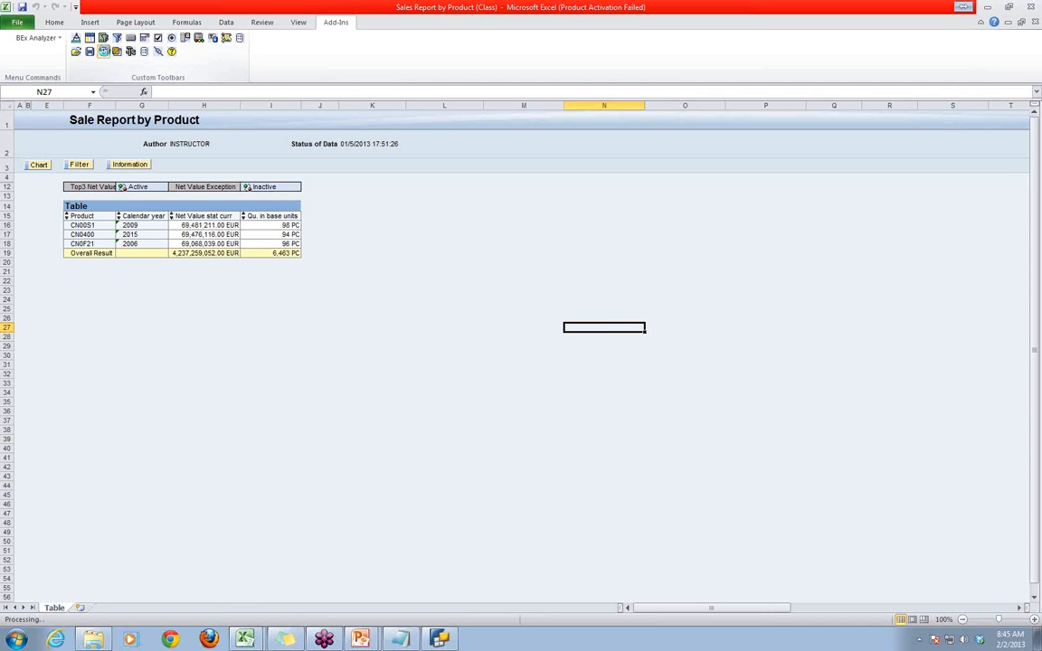
- Deactivate the Top3 Net Values condition and activate the Bottom5 condition in the reopened workbook
left_click(433, 391)
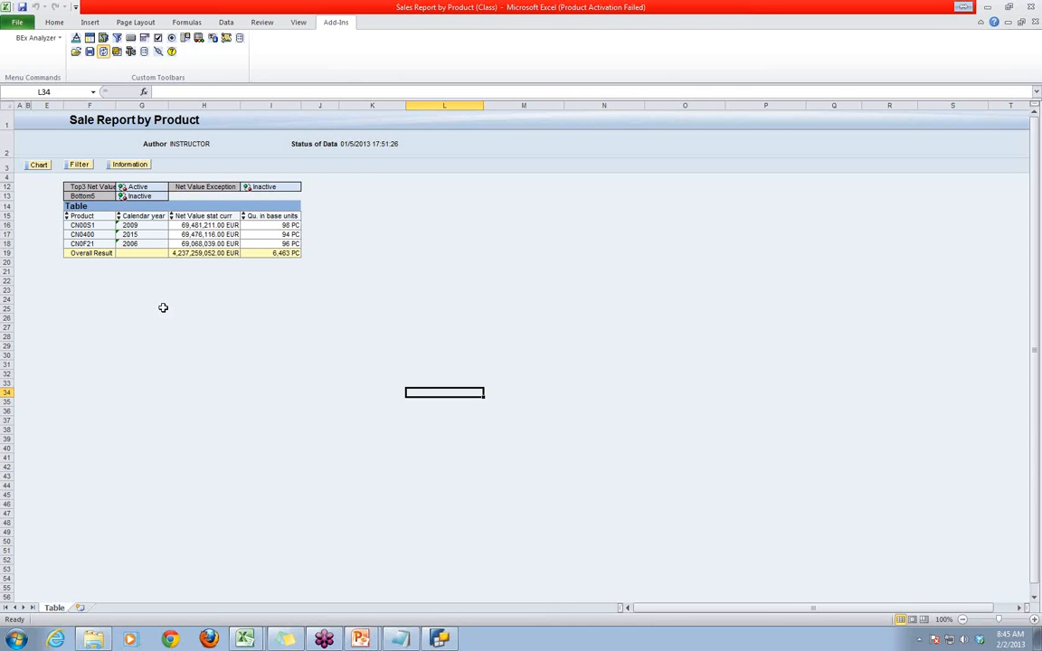
left_click(123, 188)
left_click(123, 195)
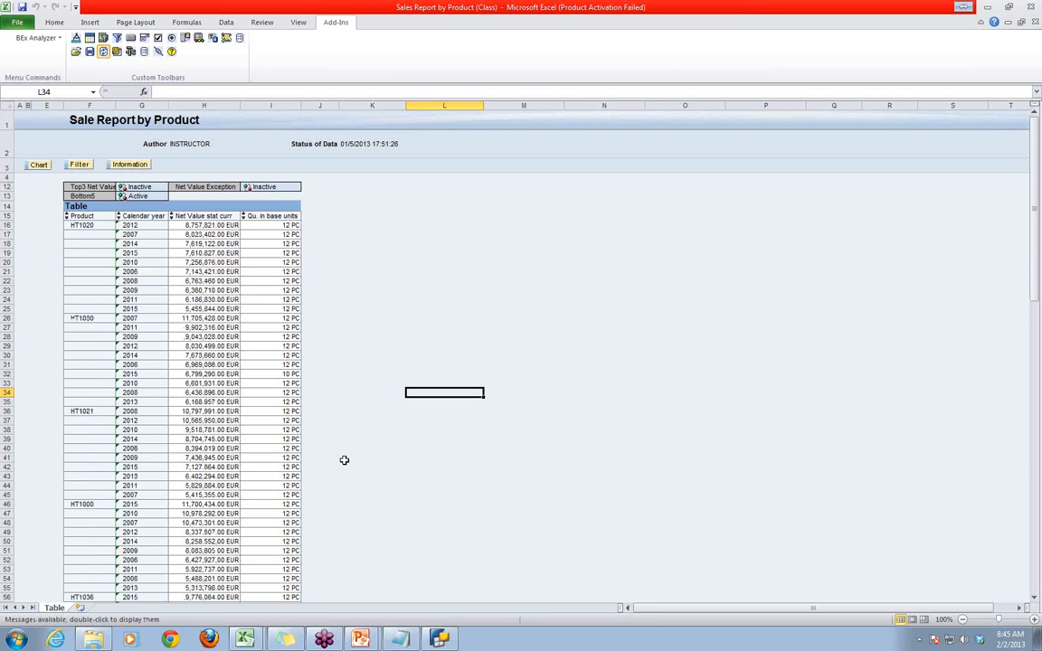
- Examine which products the Bottom5 condition lists and their calendar year rows, through to the overall result
scroll(351, 463, "down", 6)
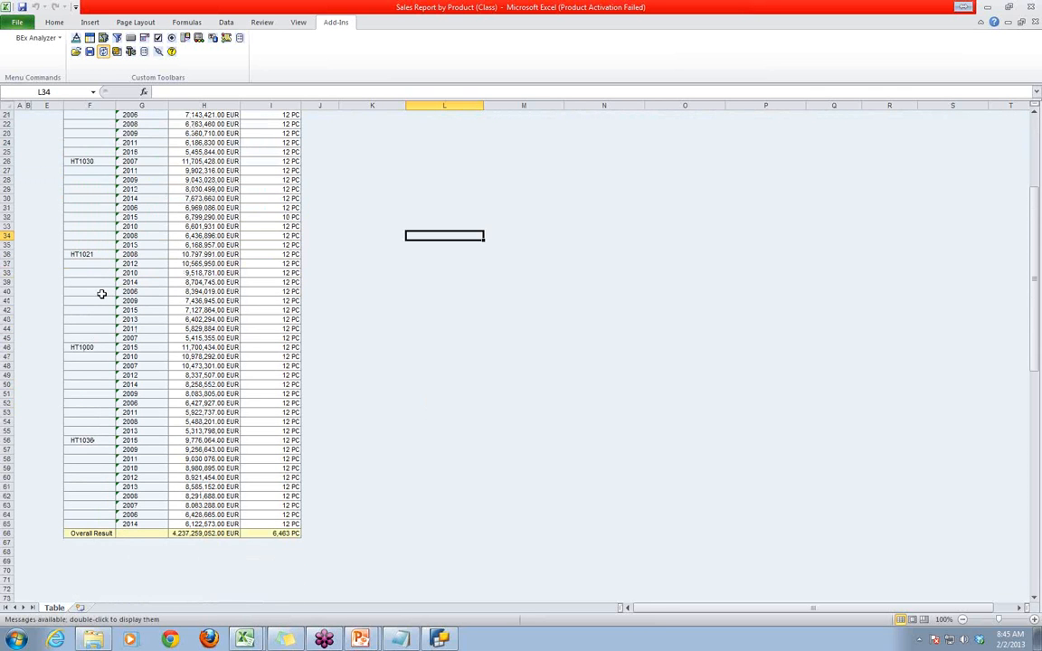
scroll(87, 166, "up", 2)
scroll(88, 166, "up", 1)
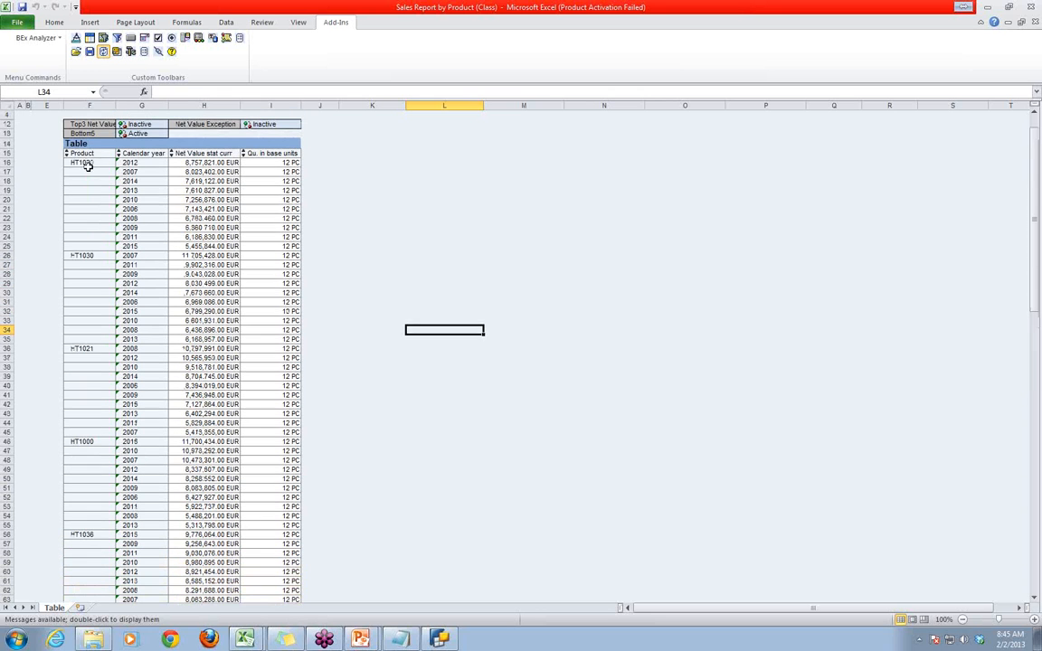
left_click(83, 162)
left_click(82, 256)
left_click(78, 349)
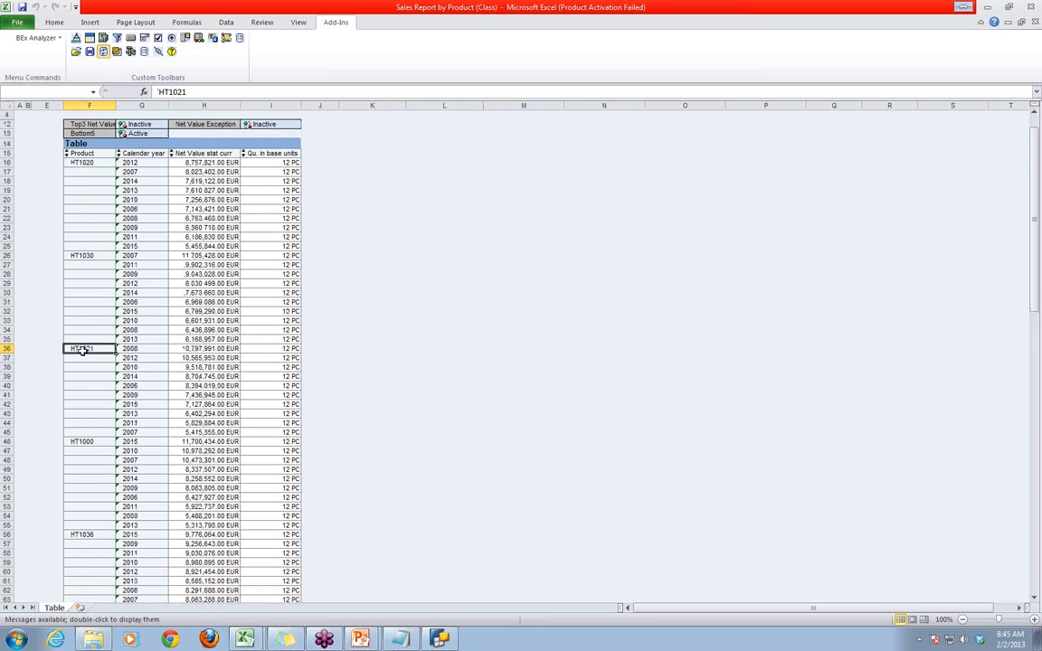
left_click(80, 441)
left_click(83, 535)
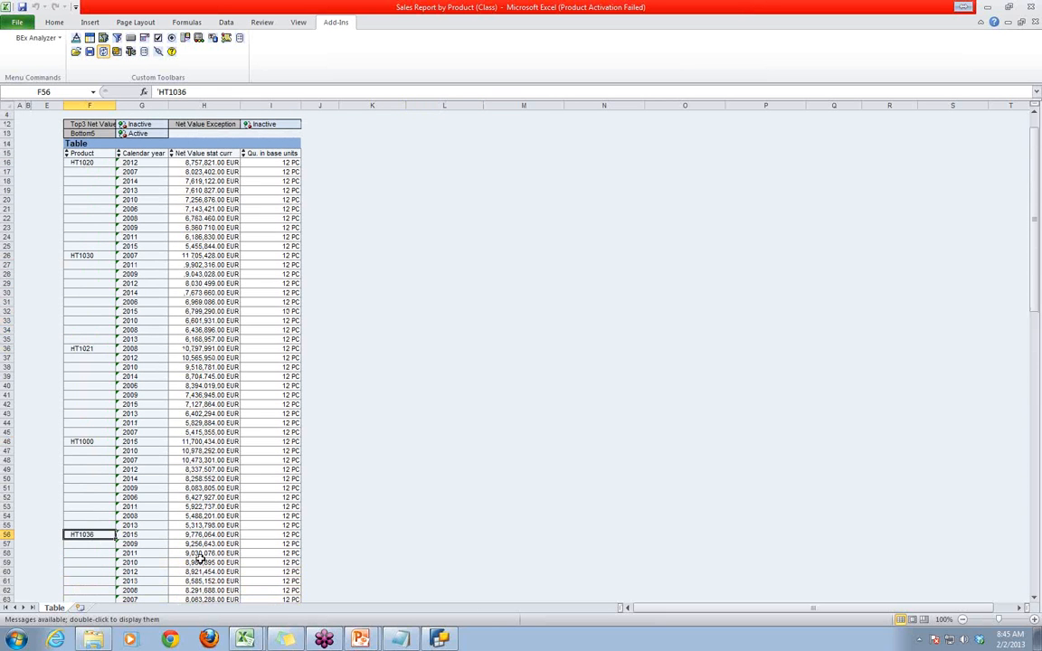
scroll(180, 504, "down", 3)
scroll(124, 331, "up", 5)
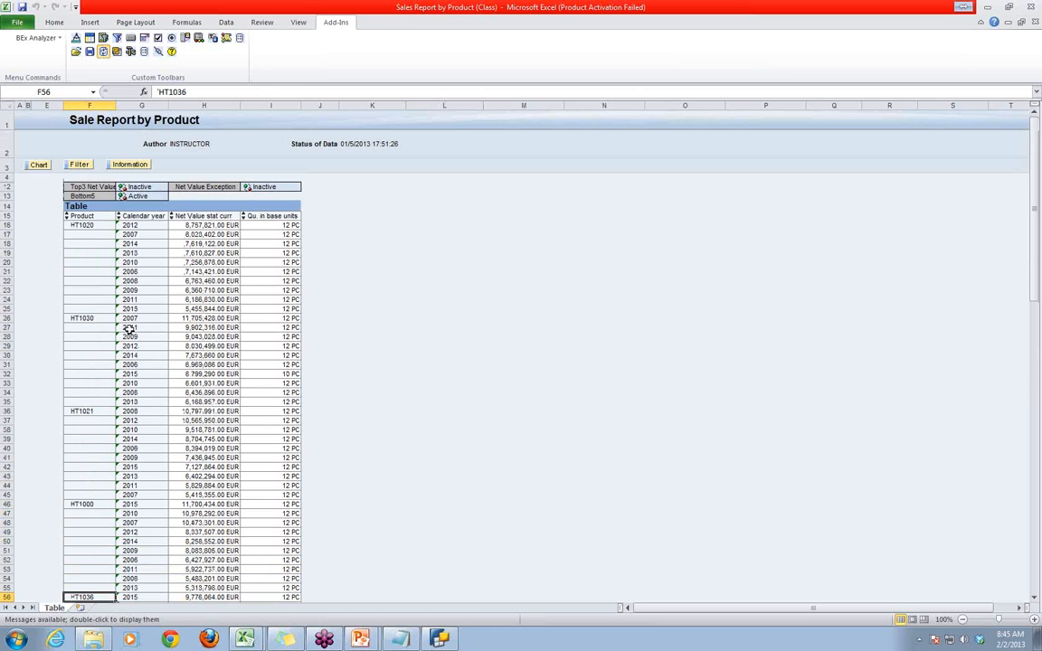
- Compare the report columns with the Bottom5 assignment, and add Calendar year alongside Product in BEx Query Designer
left_click(437, 639)
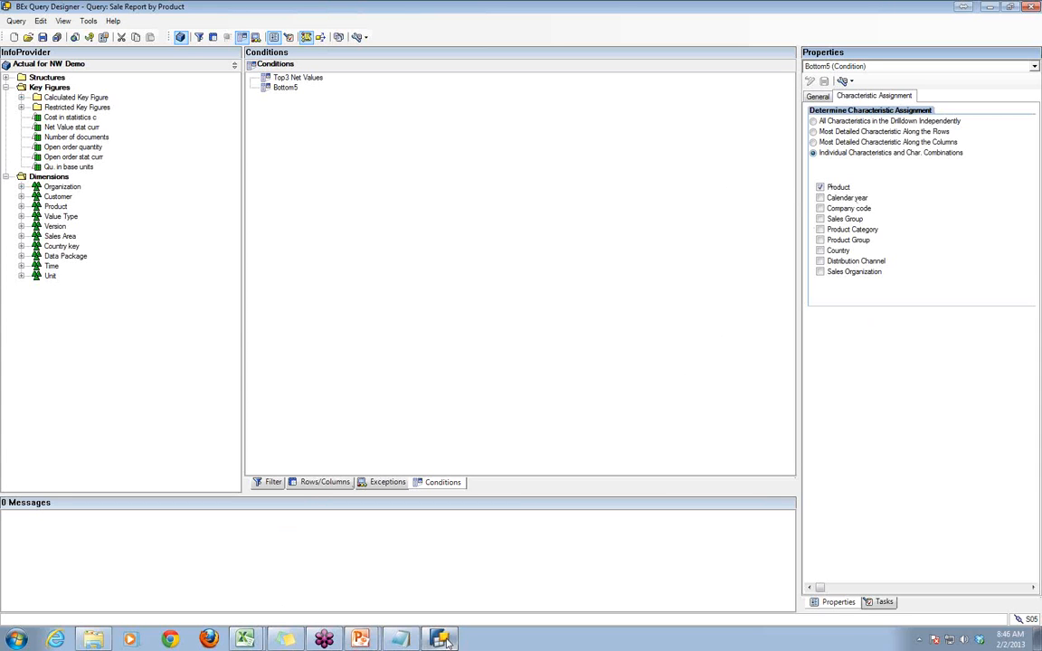
left_click(400, 639)
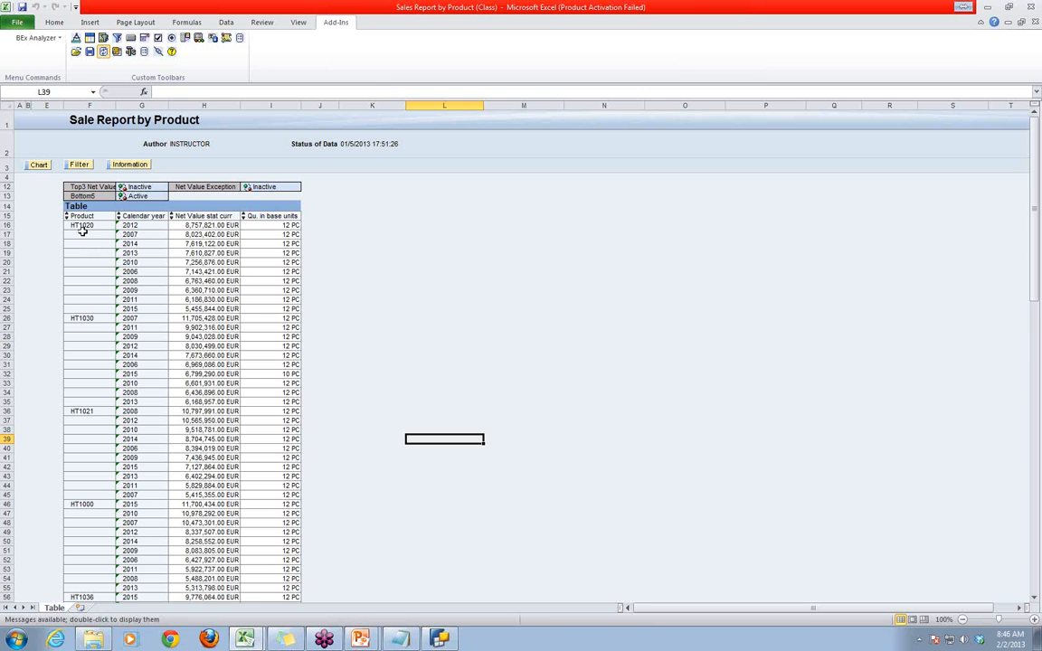
left_click(132, 217)
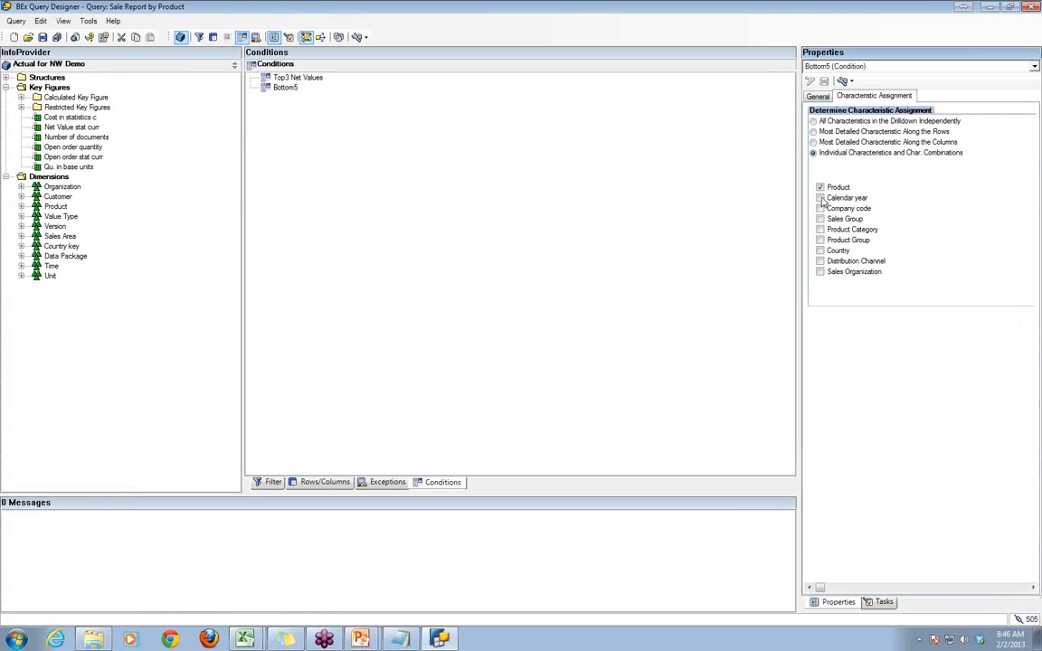
key("alt")
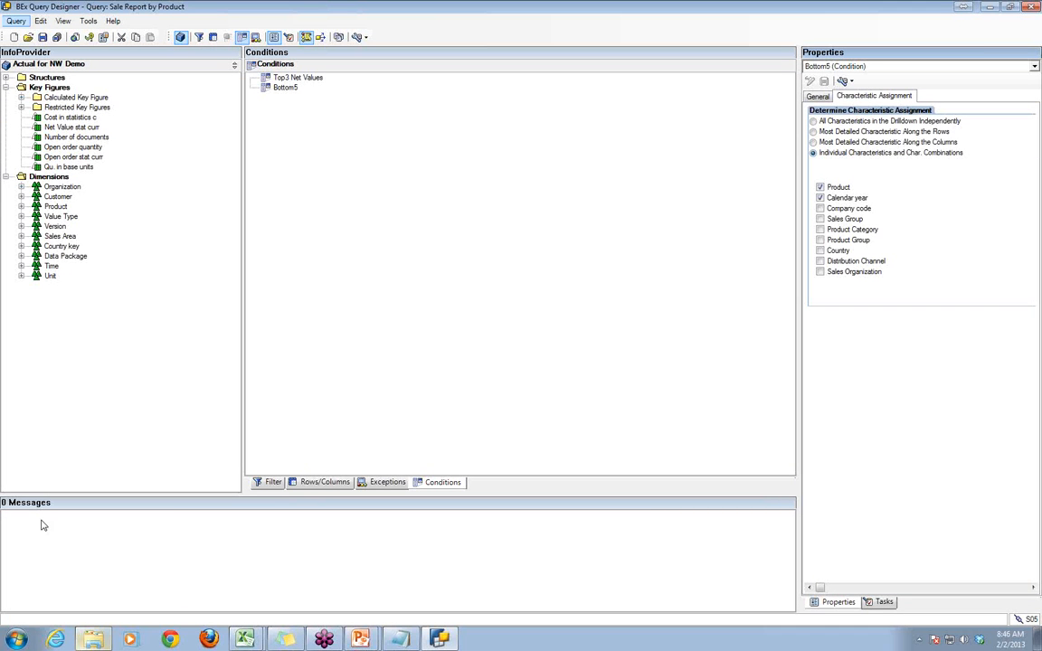
- Recheck the report workbook, save the changed query in BEx Query Designer, and return to the workbook in BEx Analyzer
mouse_move(244, 639)
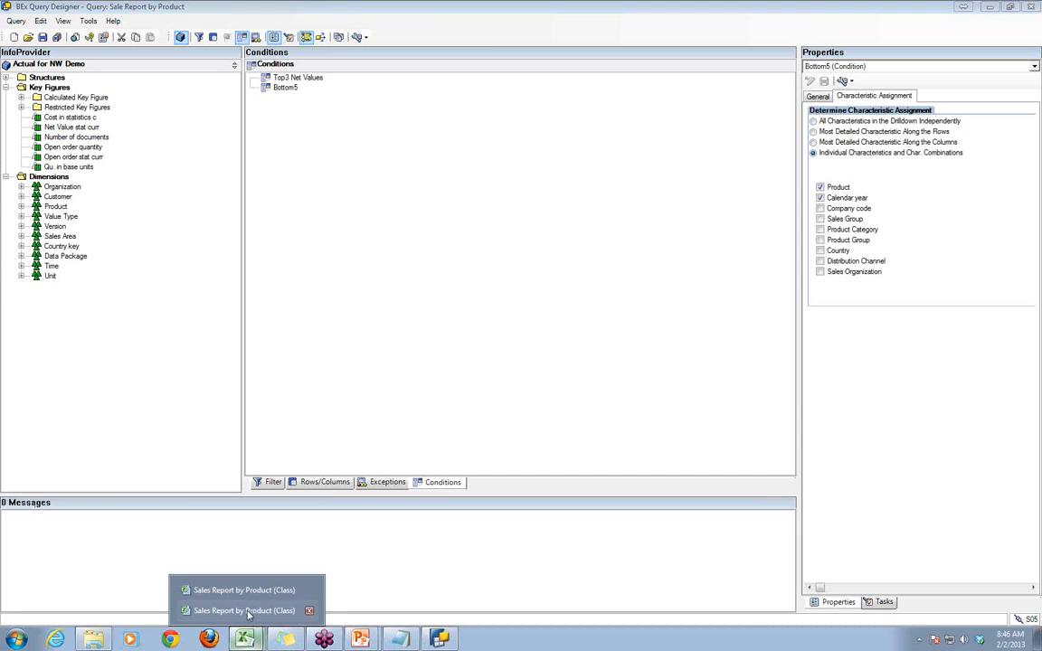
left_click(249, 613)
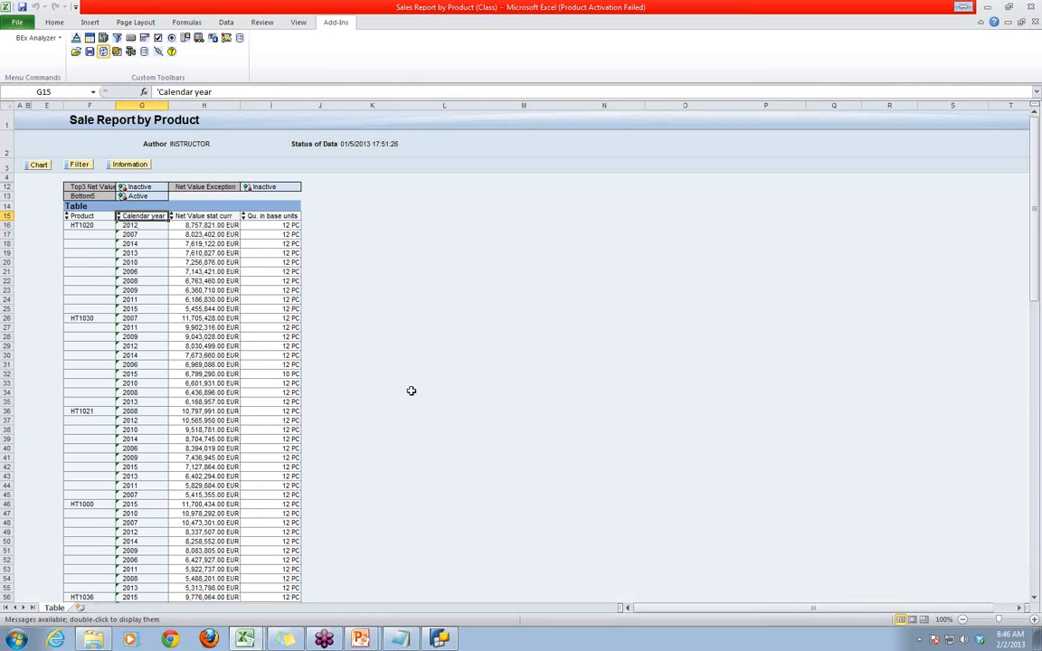
key("alt")
left_click(441, 640)
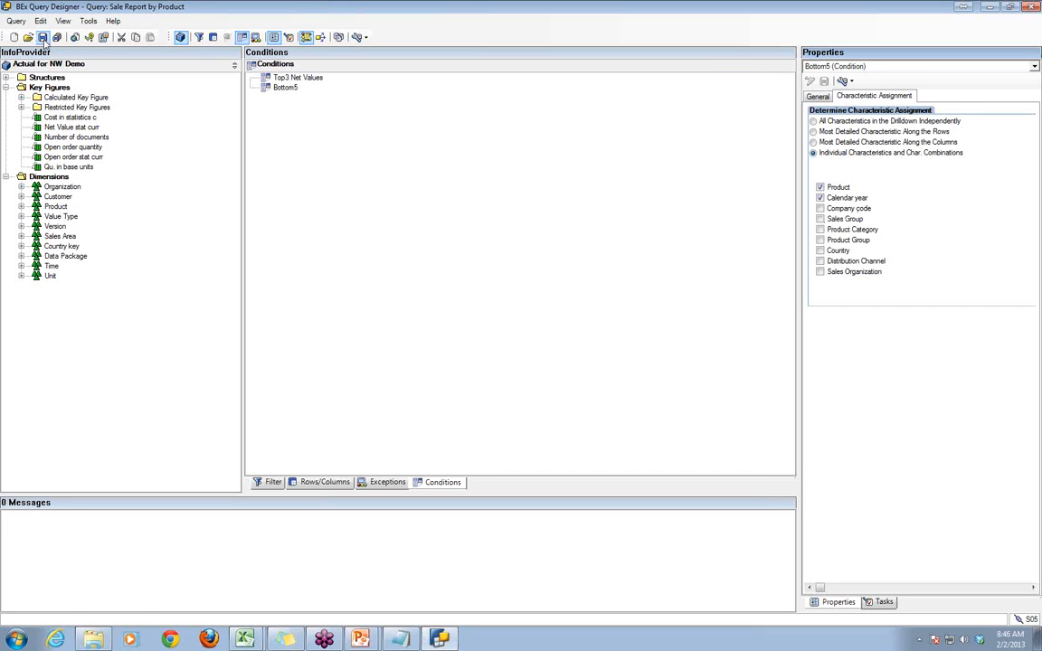
left_click(43, 37)
mouse_move(245, 639)
left_click(251, 611)
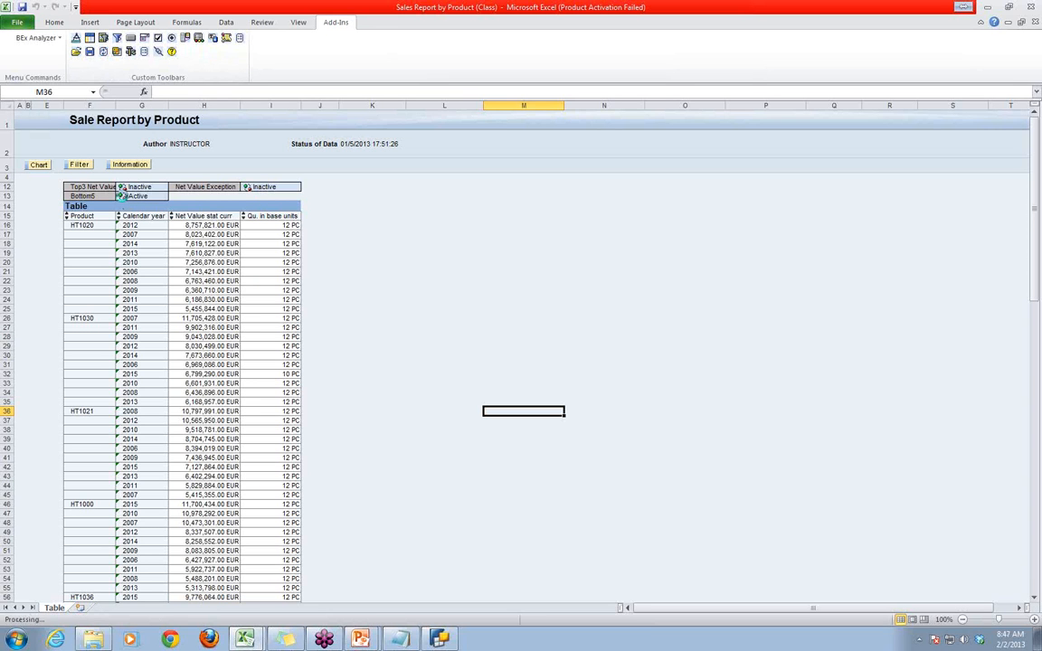
- Open the Sales Report by Product (Class) workbook from the history and refresh it to load the changed query
left_click(77, 52)
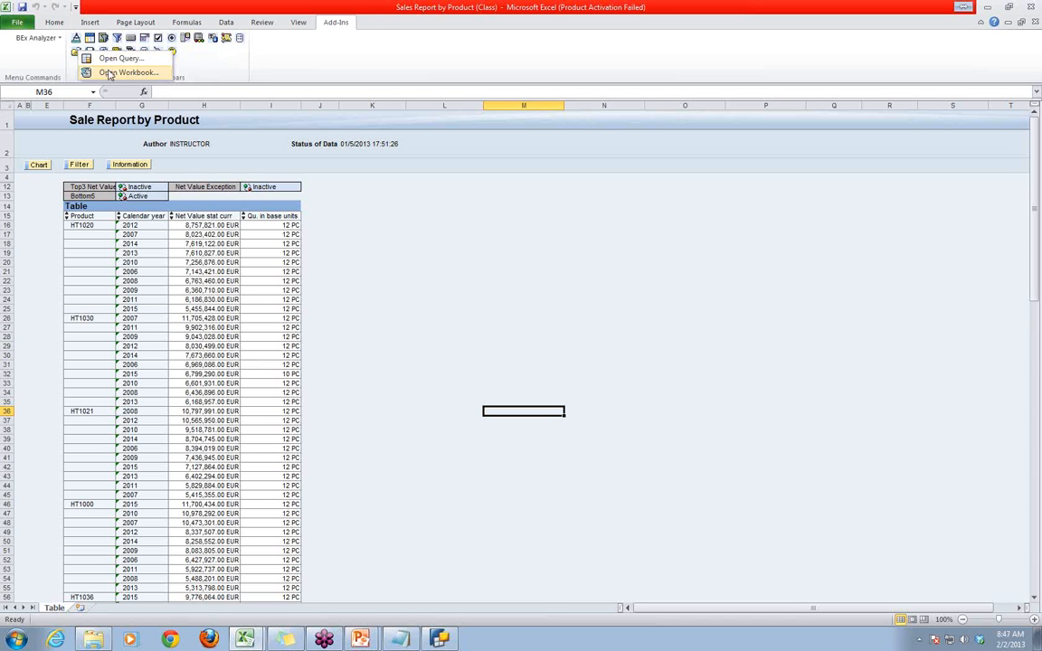
left_click(108, 72)
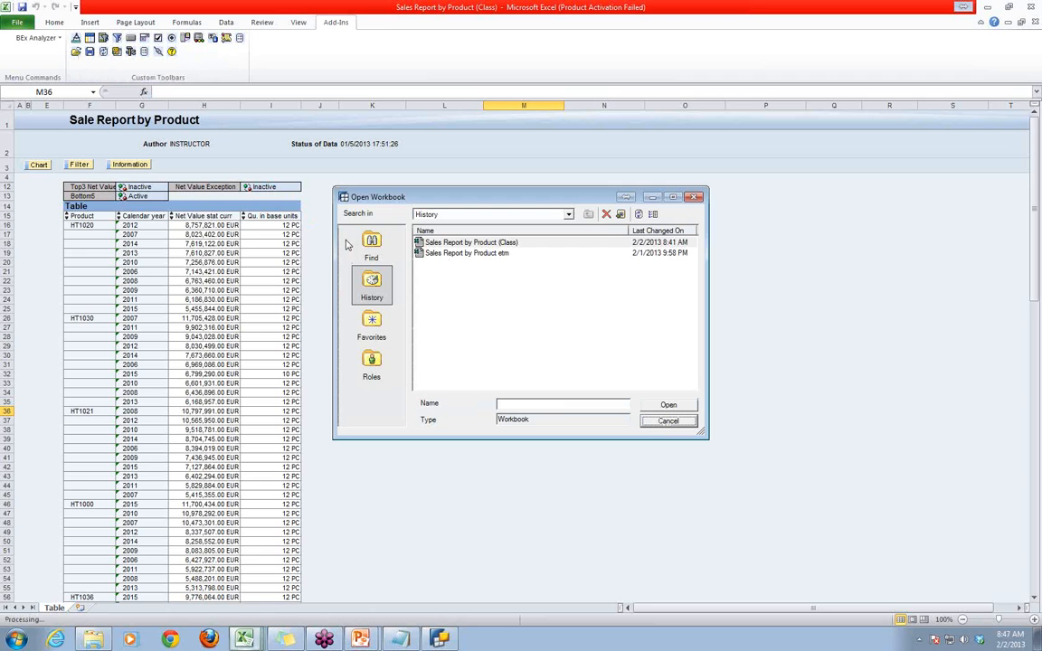
double_click(496, 245)
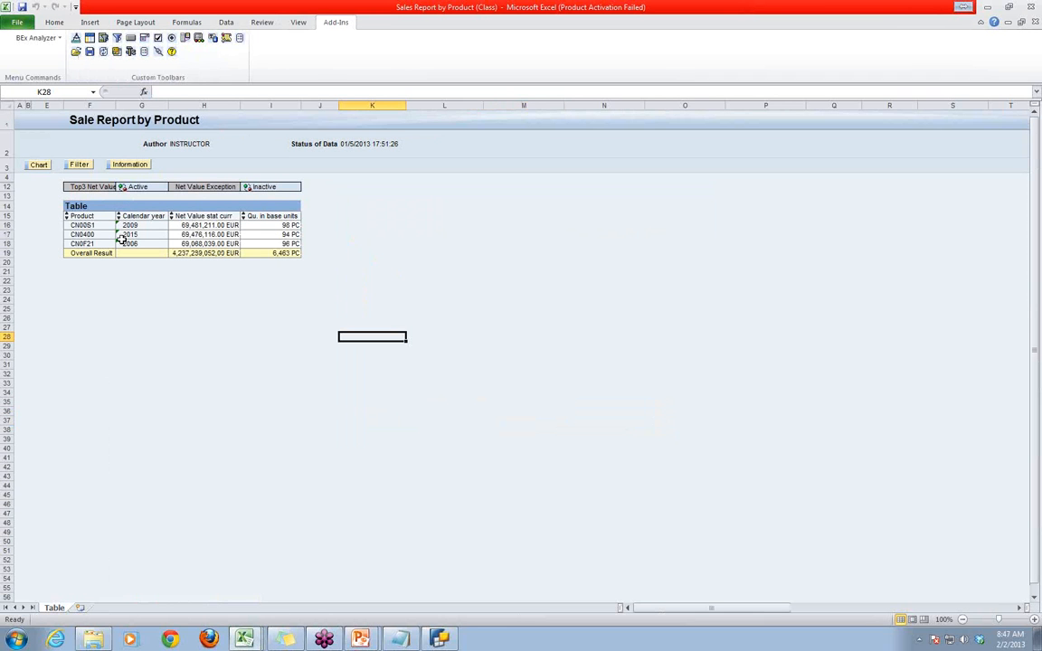
left_click(247, 372)
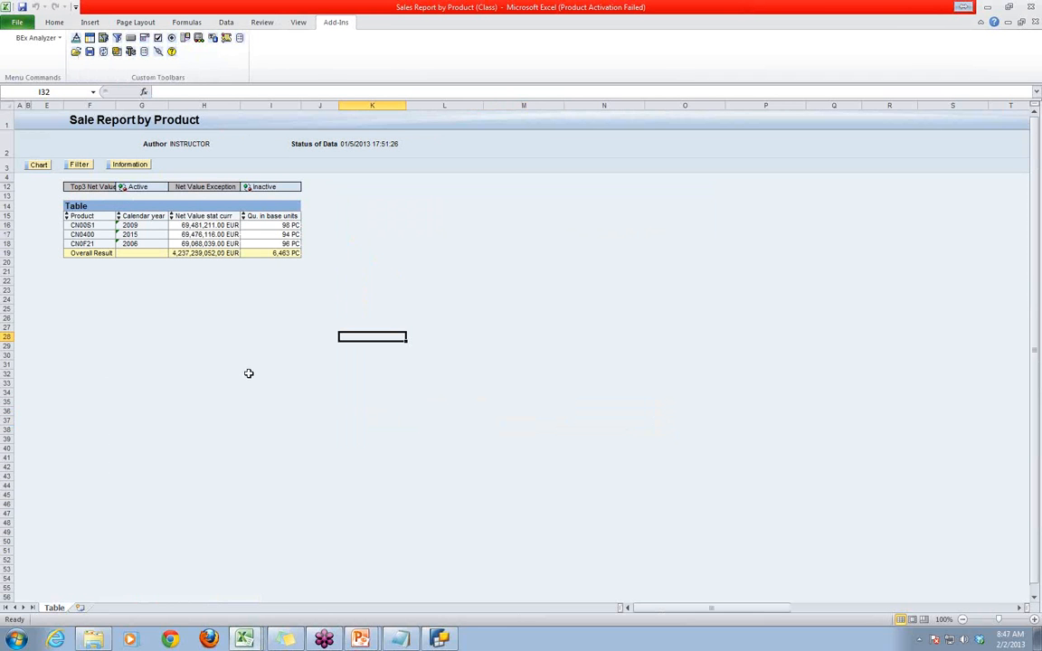
left_click(104, 51)
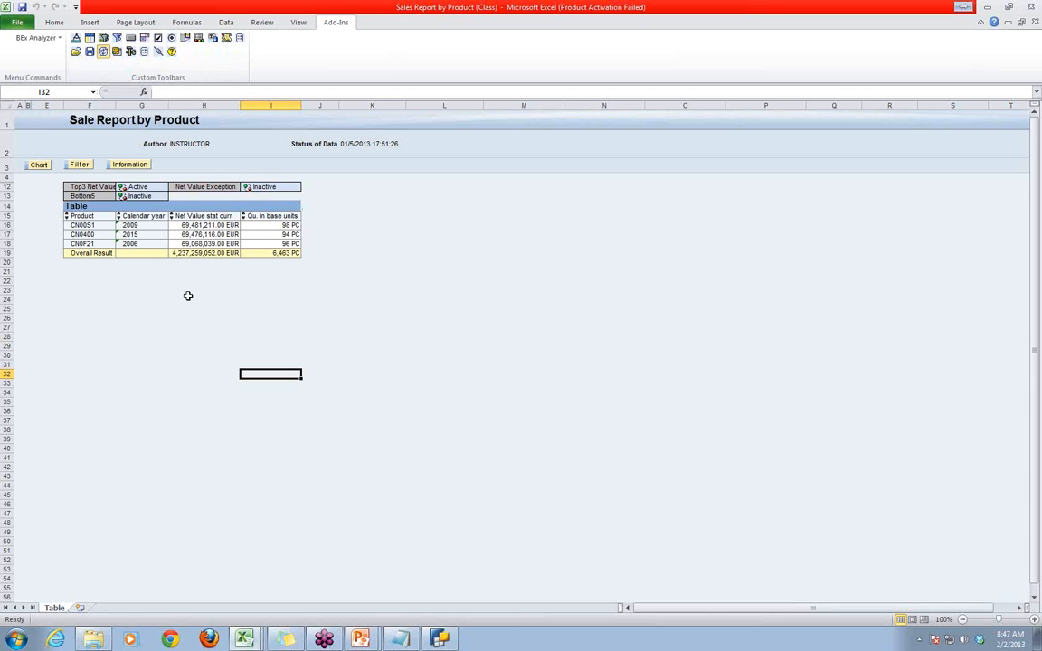
- Toggle the Bottom5 and Top3 Net Values conditions in turn, leaving only Bottom5 active
left_click(123, 196)
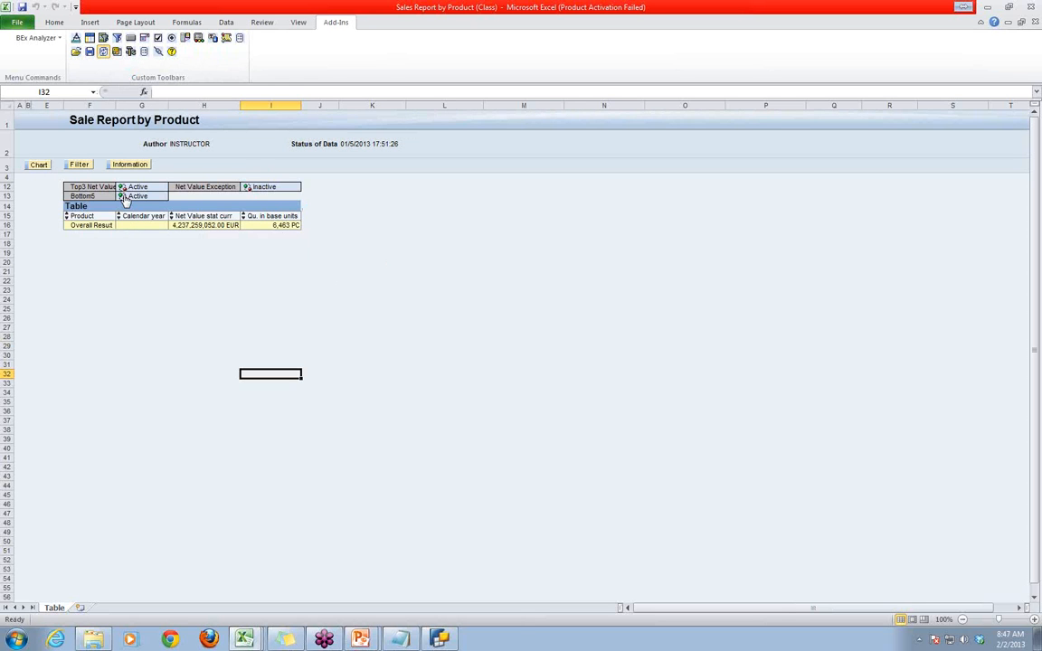
left_click(122, 196)
left_click(119, 188)
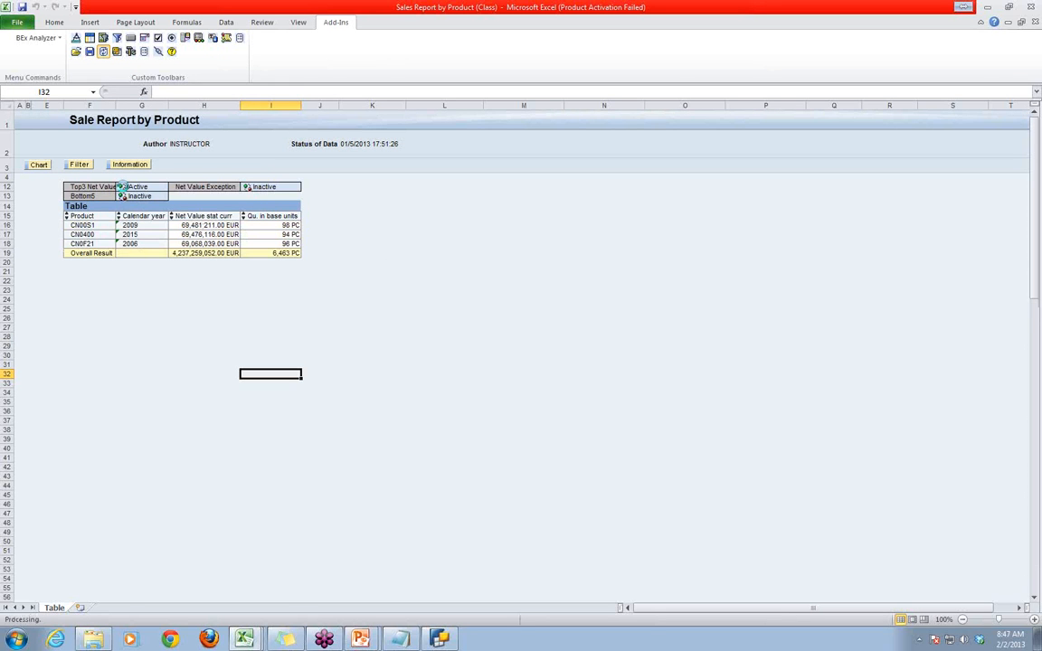
left_click(486, 290)
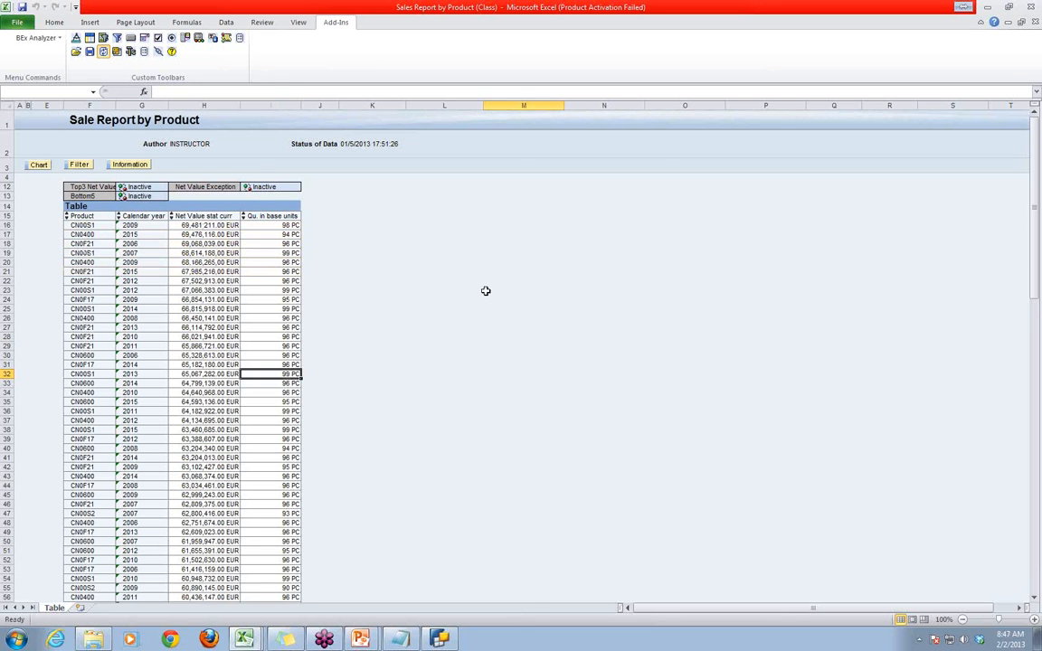
left_click(123, 197)
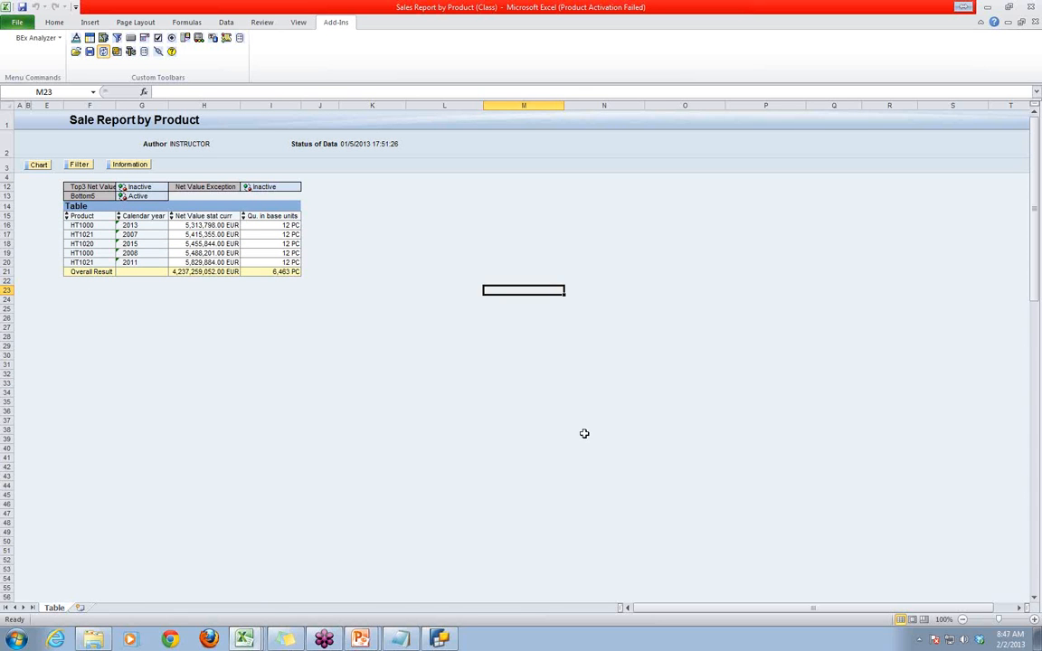
- Check the Product and Calendar year columns of the Bottom5 result, and deactivate the Bottom5 condition
left_click(84, 217)
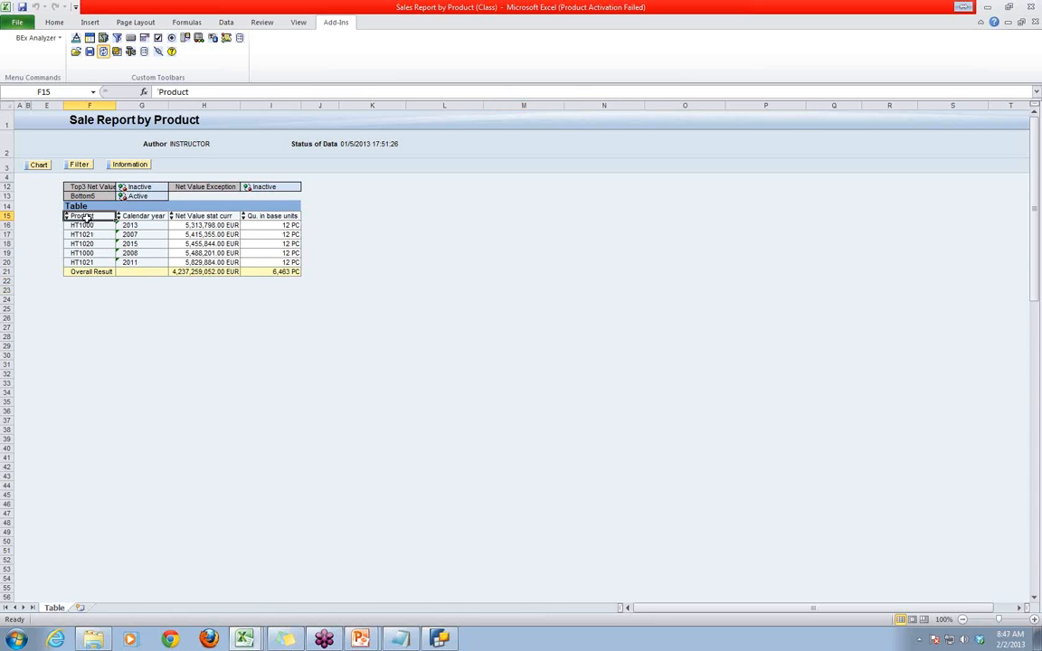
left_click(127, 216)
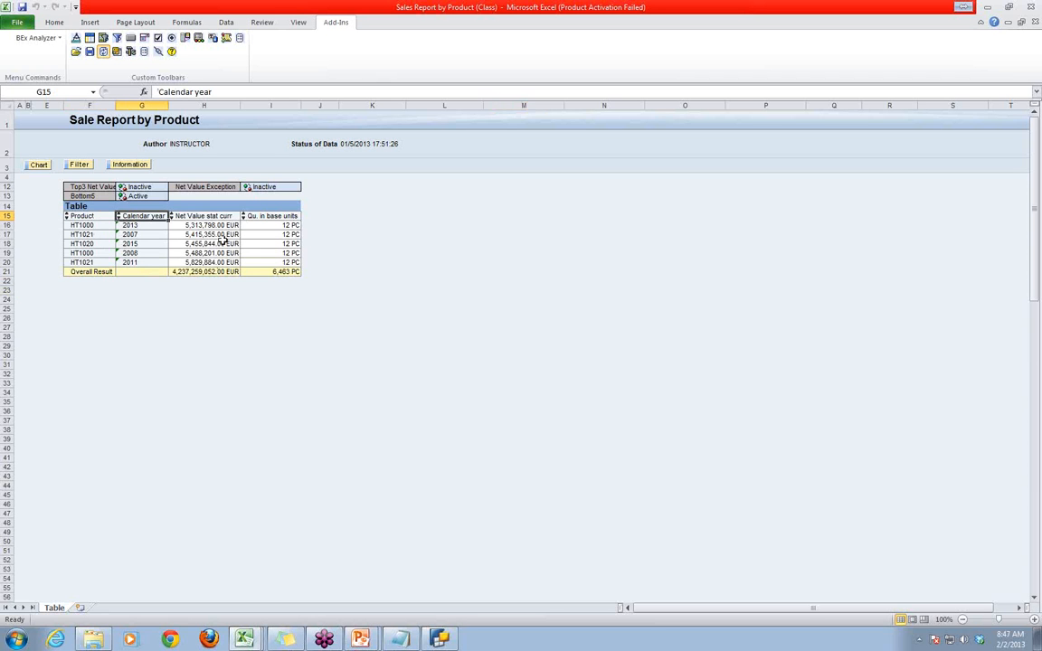
left_click(587, 346)
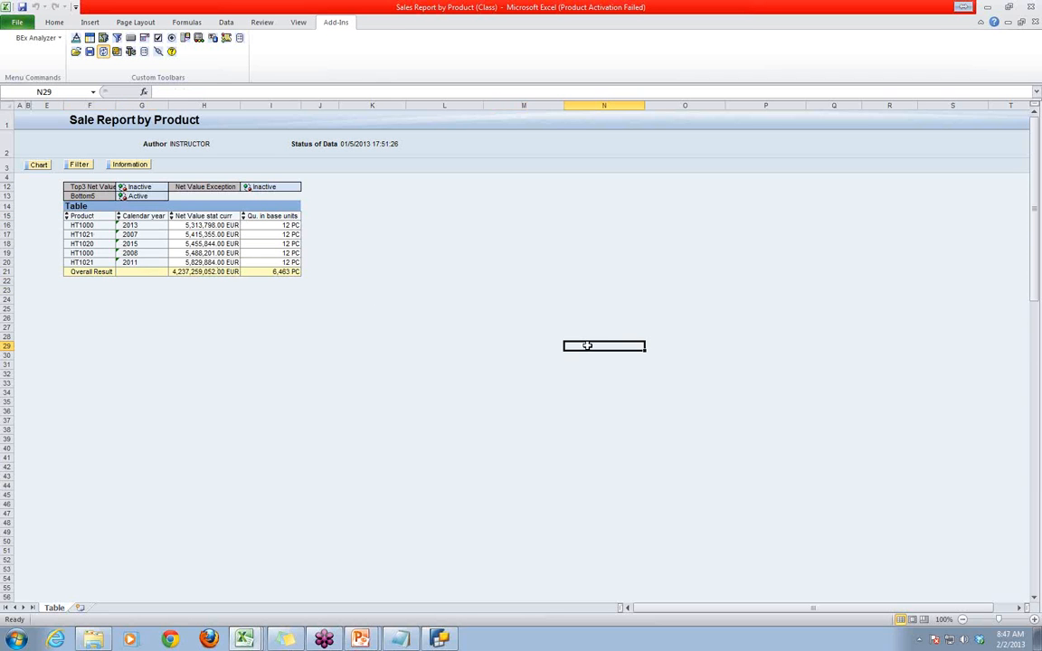
left_click(122, 195)
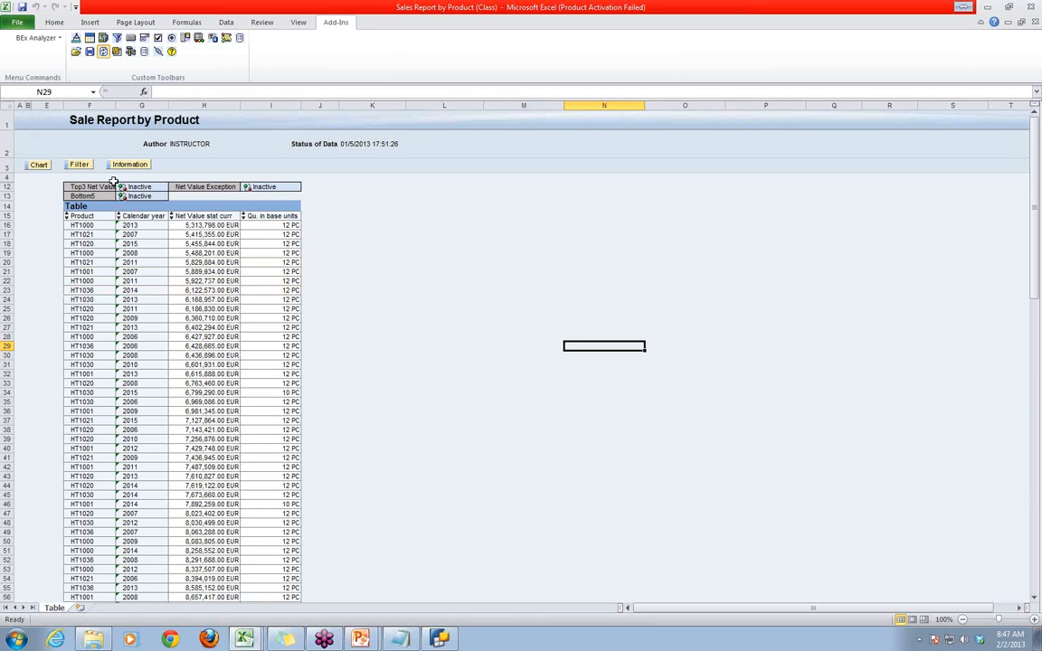
- Activate the Top3 Net Values condition and the Net Value Exception in the Sale Report by Product
left_click(122, 186)
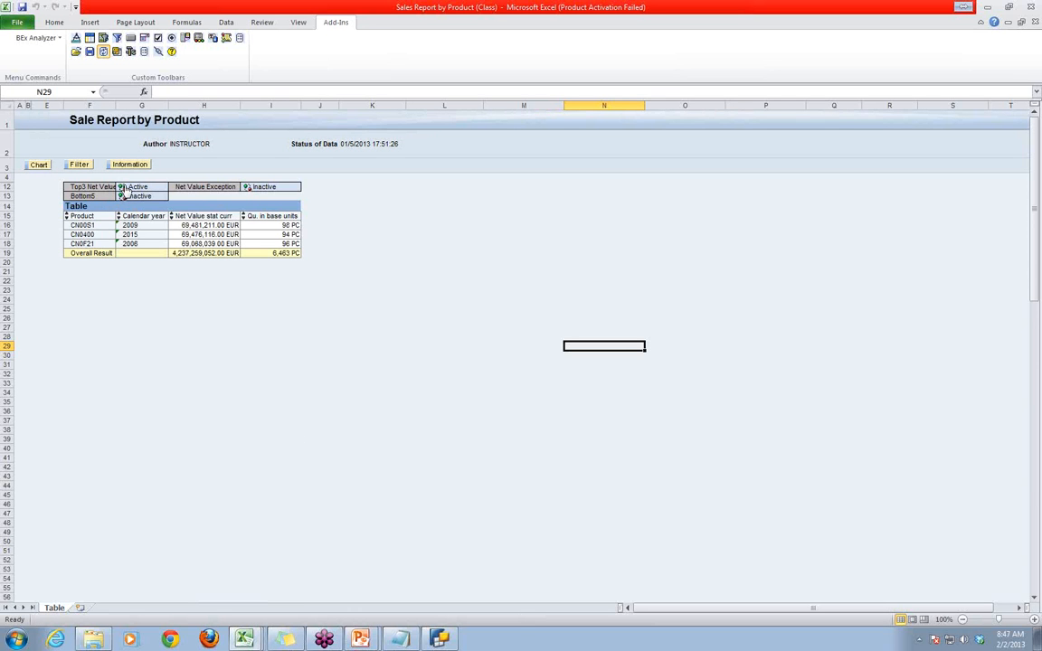
left_click(422, 310)
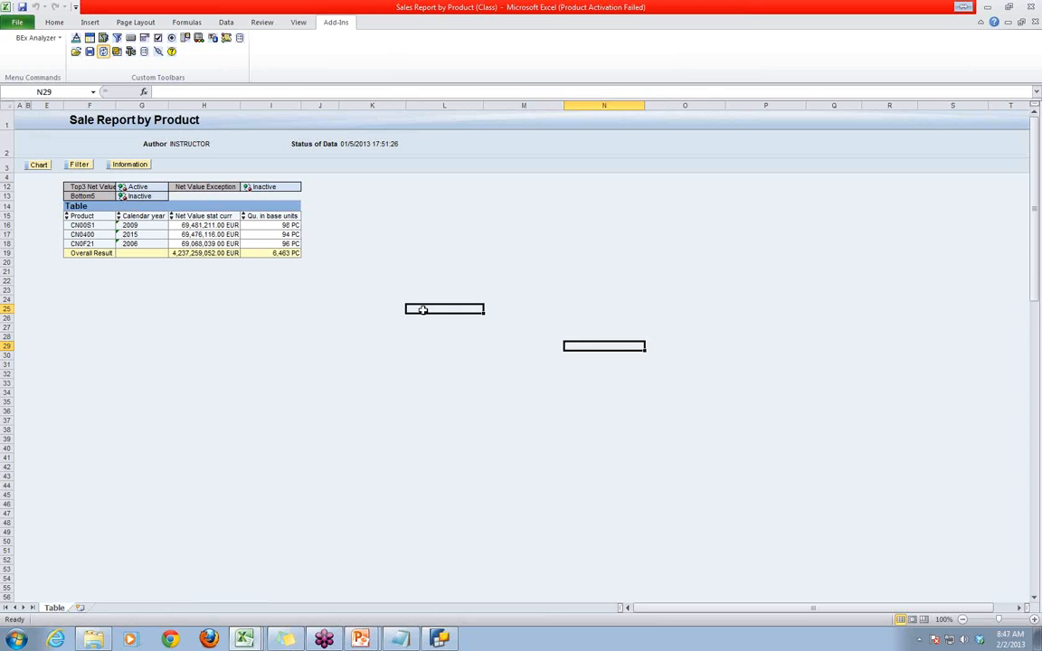
left_click(1035, 302)
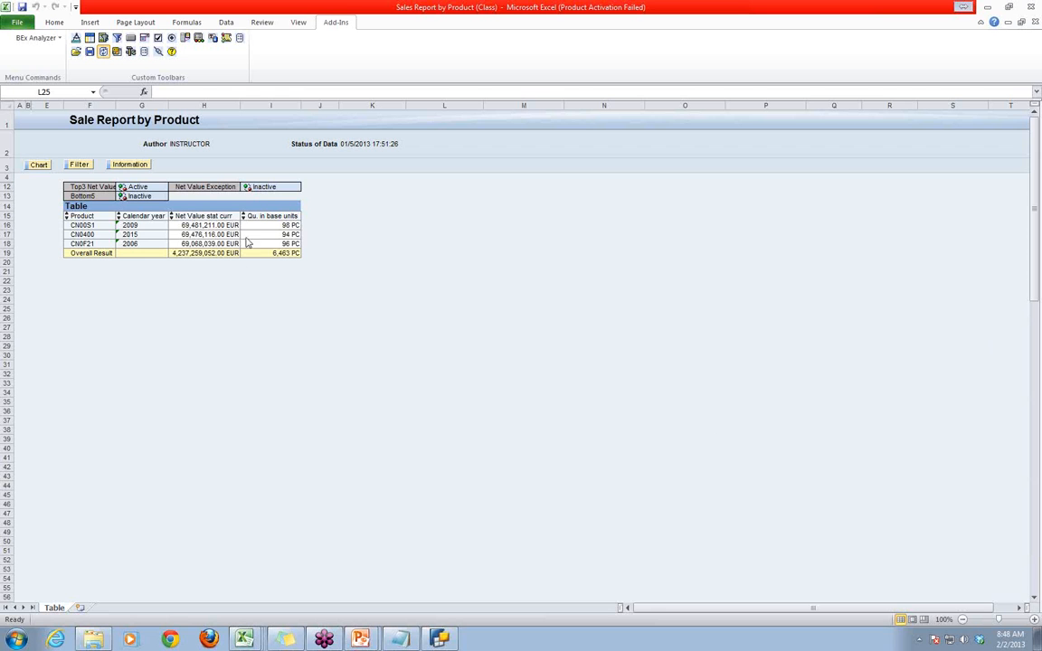
left_click(251, 189)
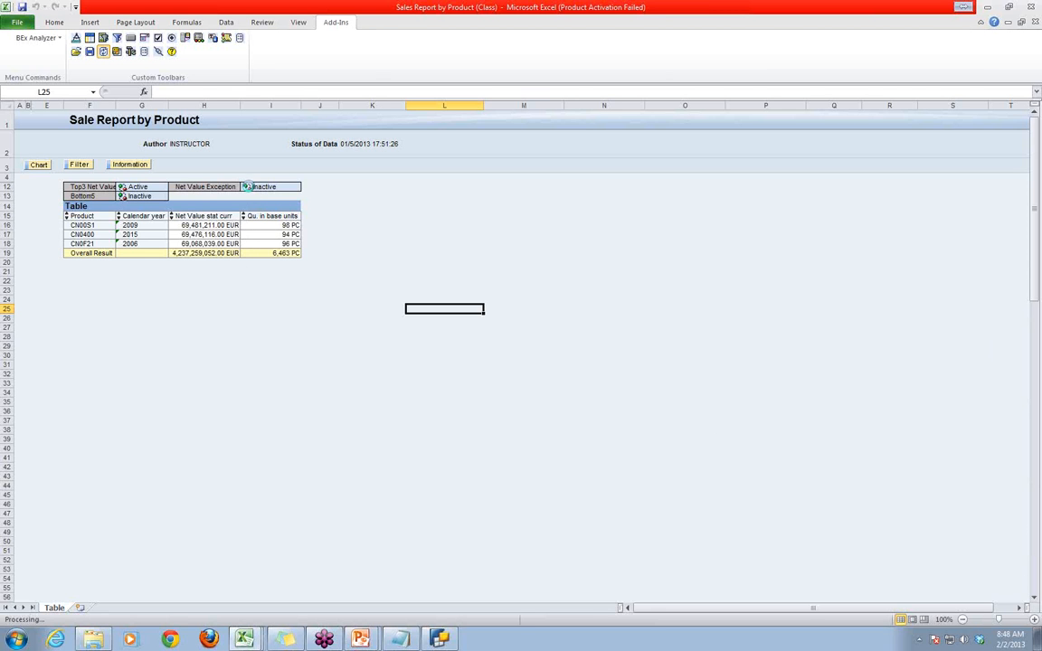
left_click(237, 338)
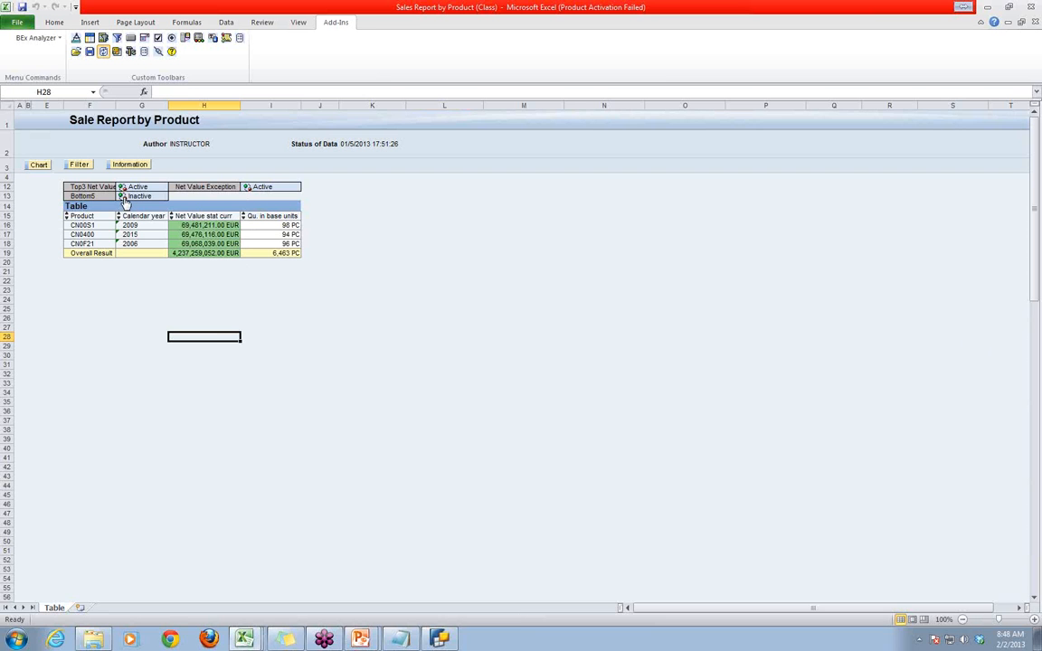
- With the exception active, toggle the Top3 and Bottom5 conditions, leaving only Bottom5 active
left_click(122, 188)
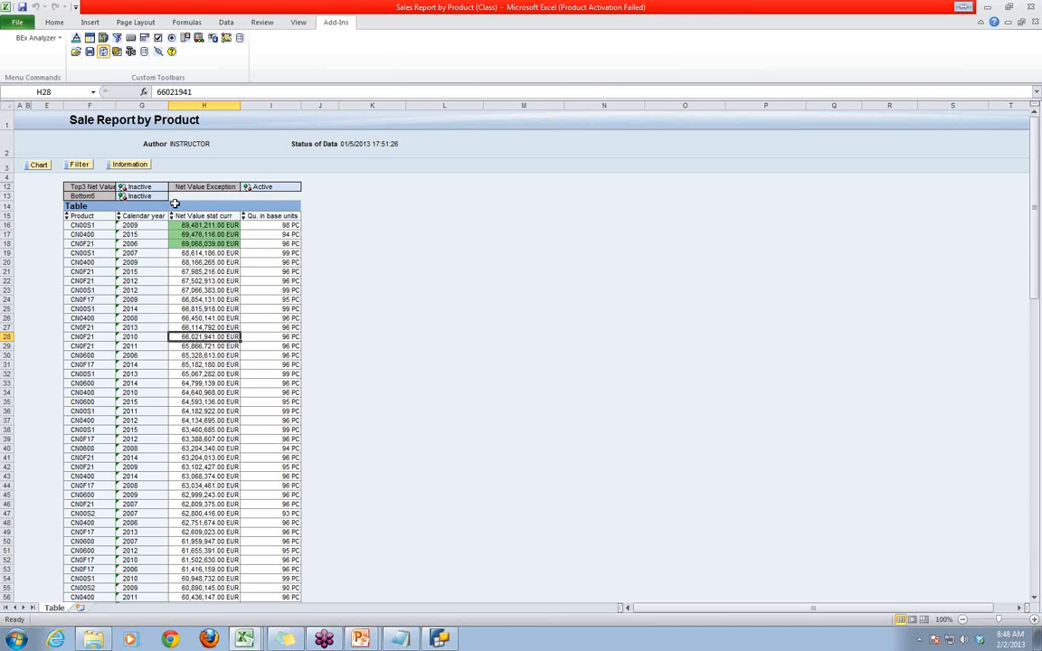
left_click(457, 345)
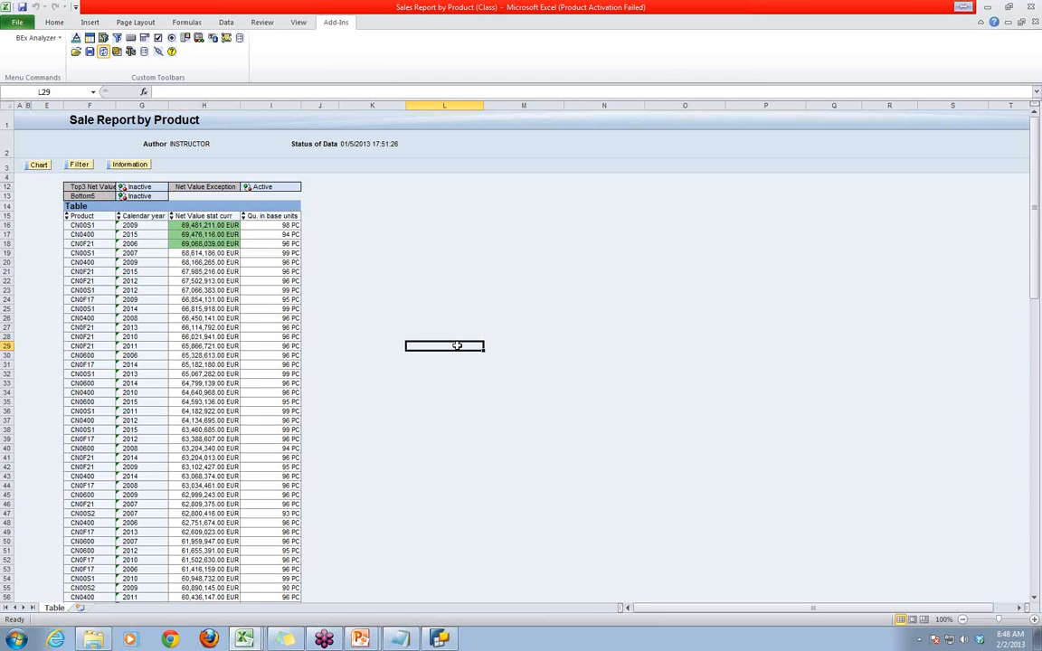
left_click(122, 187)
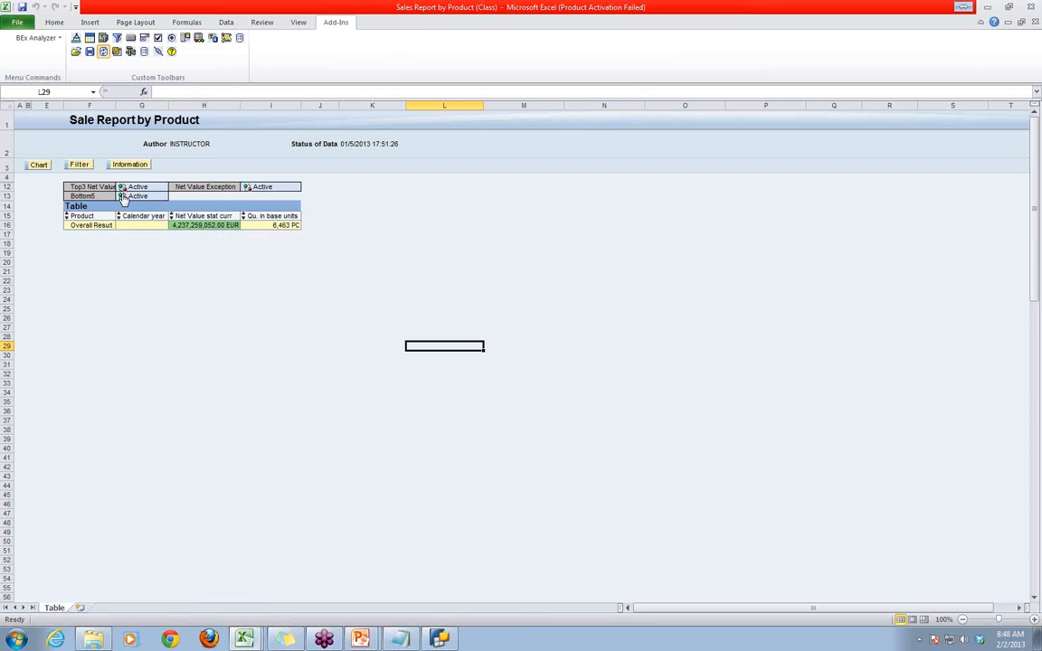
left_click(125, 188)
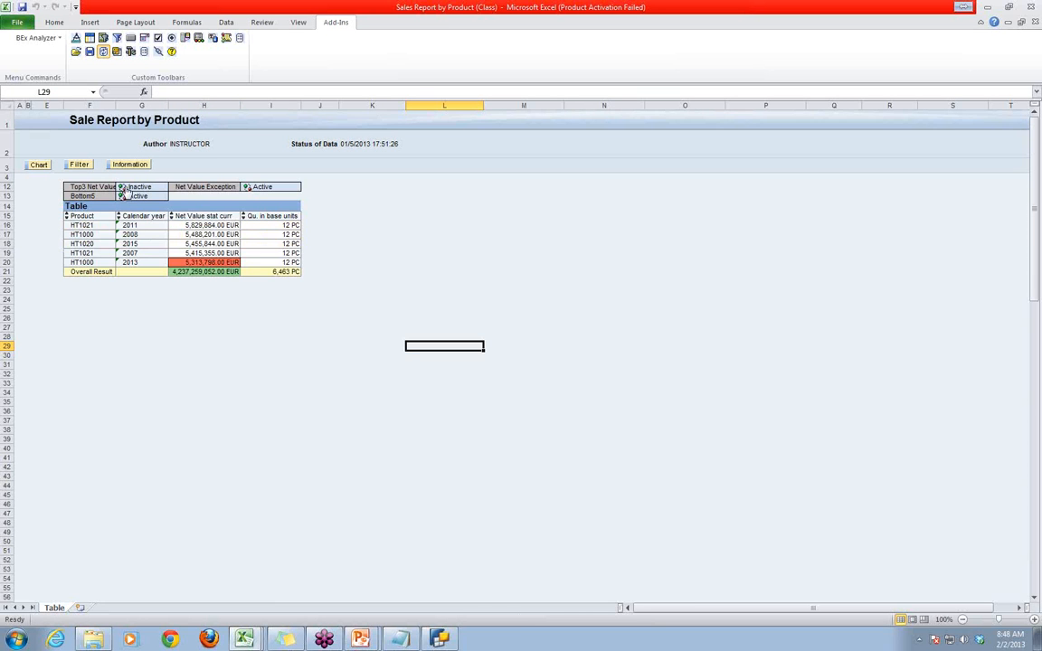
left_click(348, 403)
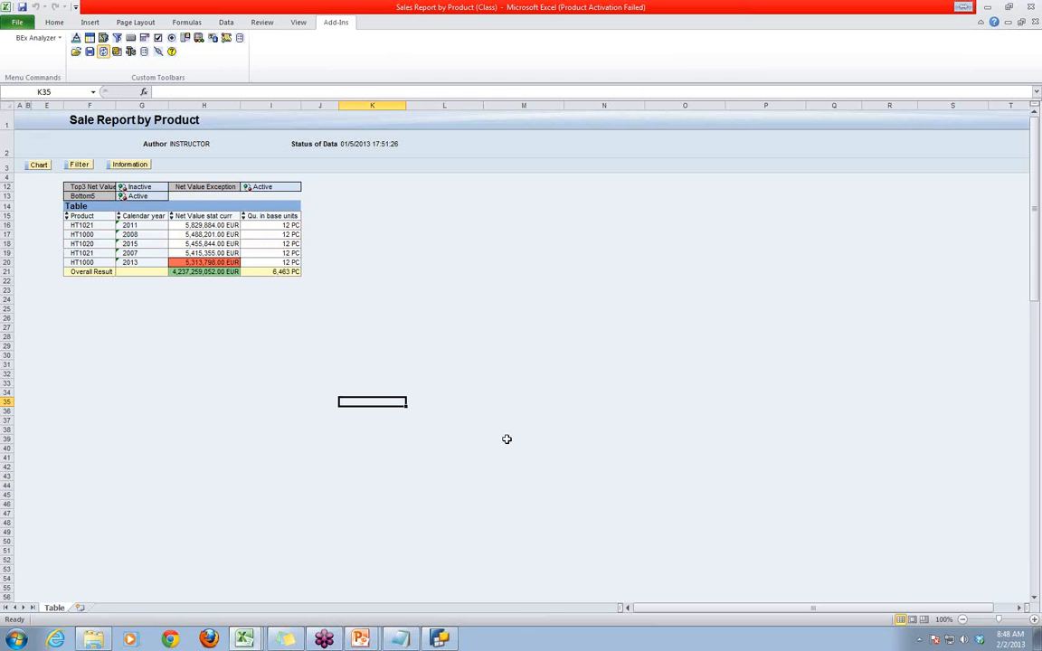
- Deactivate the Bottom5 condition and check the exception colouring of the net values through the full product list
left_click(127, 195)
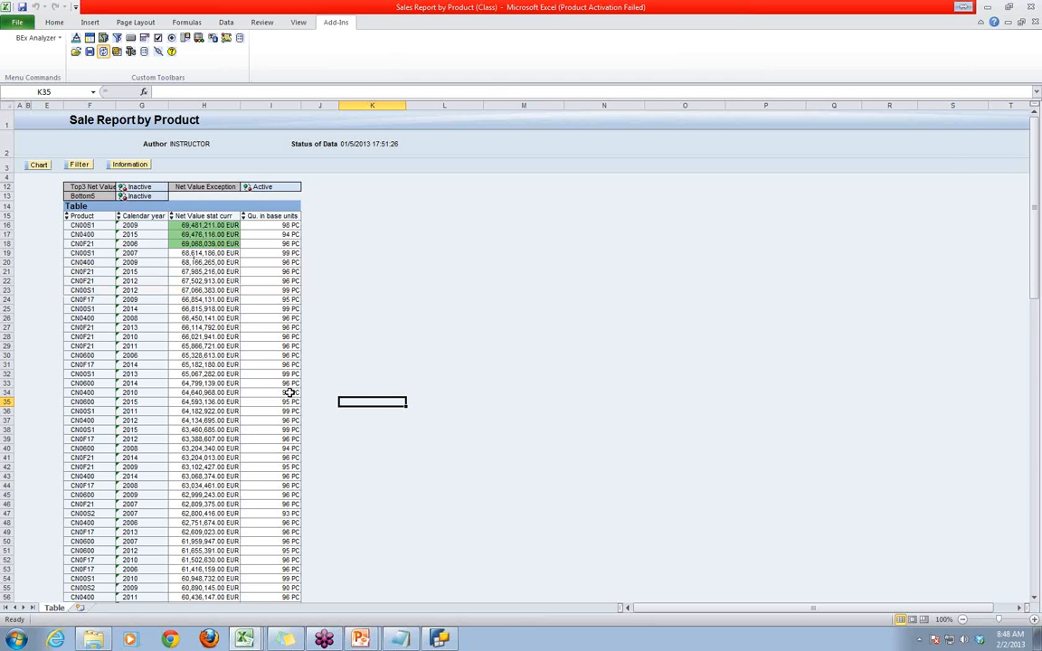
scroll(306, 453, "down", 20)
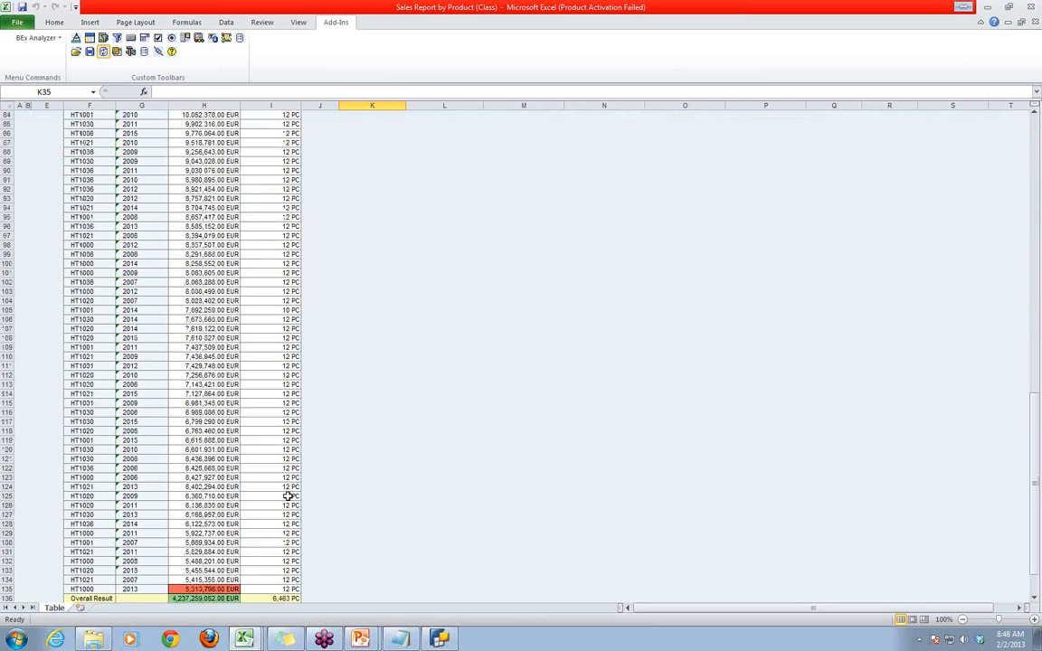
scroll(288, 493, "down", 8)
scroll(290, 492, "up", 14)
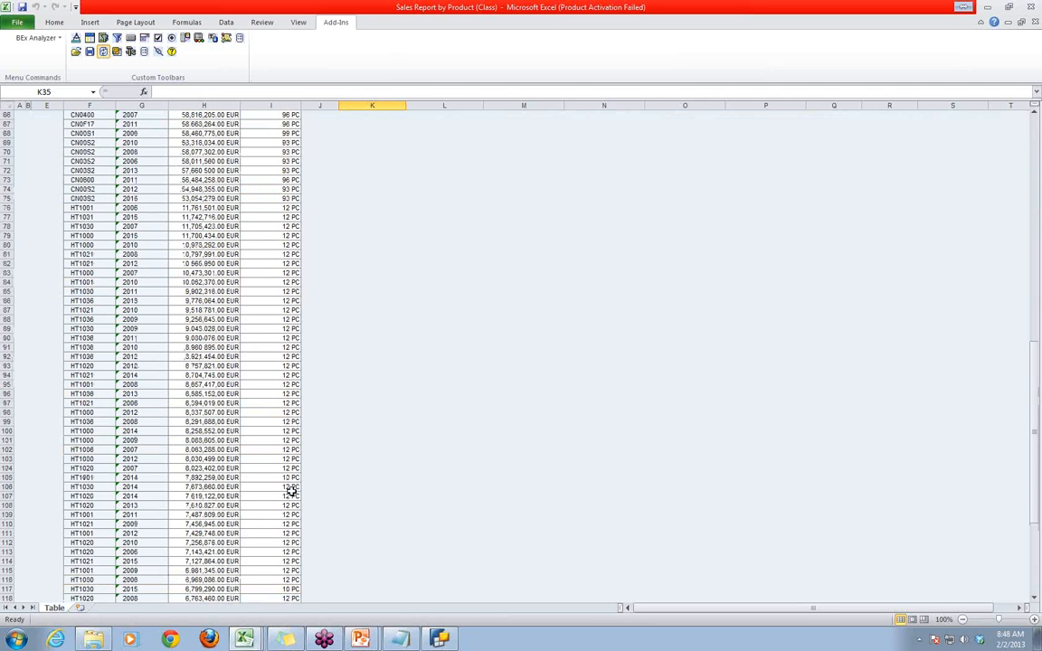
scroll(291, 491, "up", 20)
left_click(585, 395)
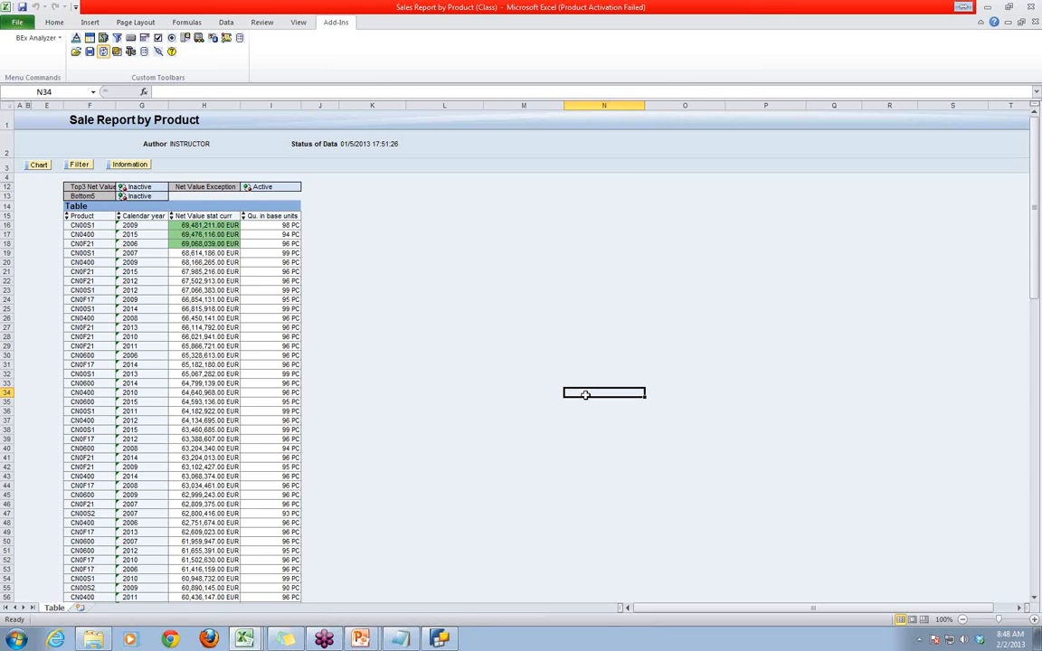
left_click(1035, 531)
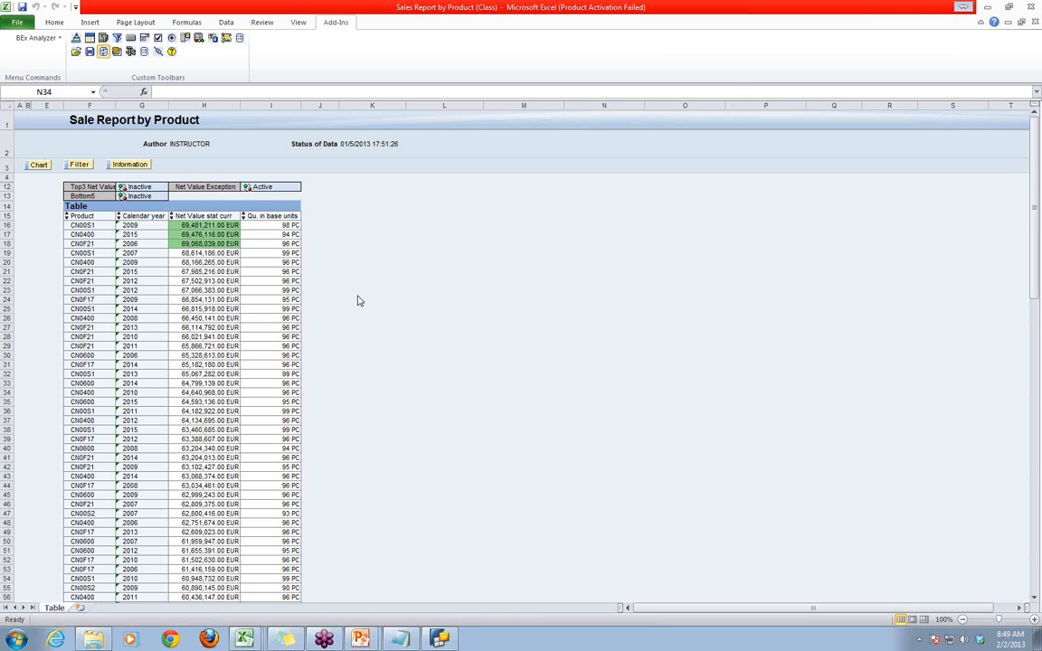
- Switch to BEx Query Designer and open the Net Value Exception for editing to review its alert levels and definition
left_click(440, 639)
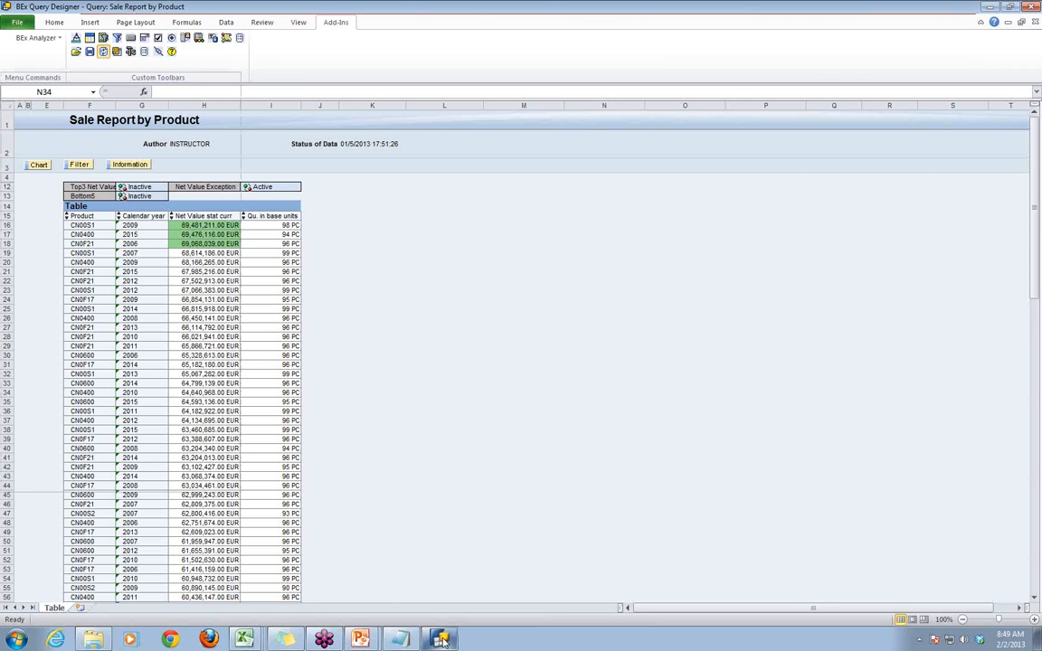
left_click(388, 482)
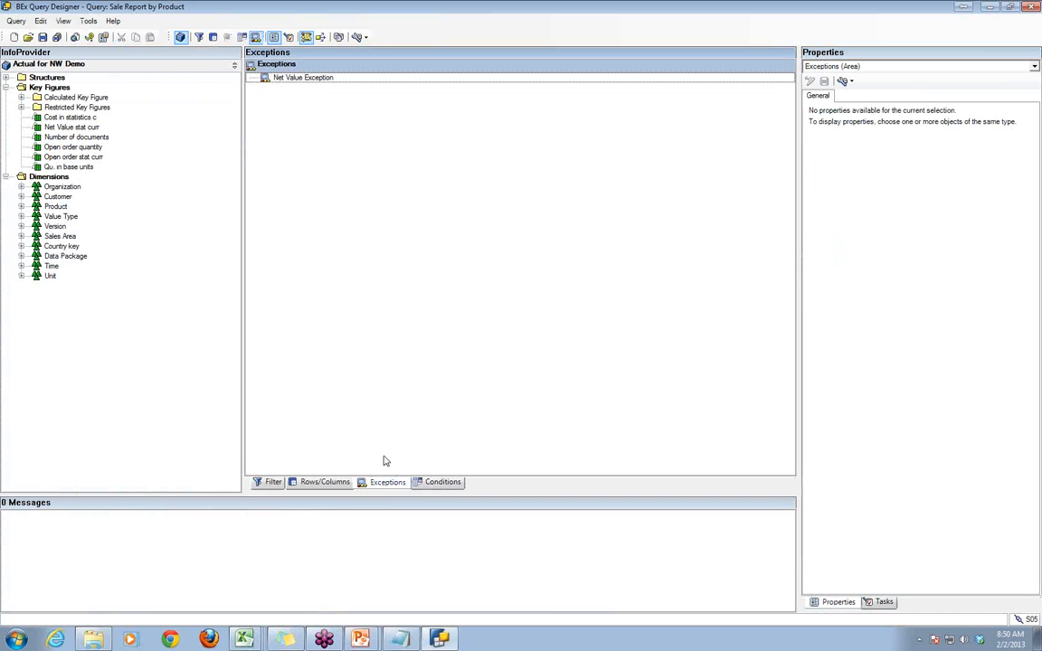
left_click(328, 81)
right_click(331, 81)
left_click(353, 81)
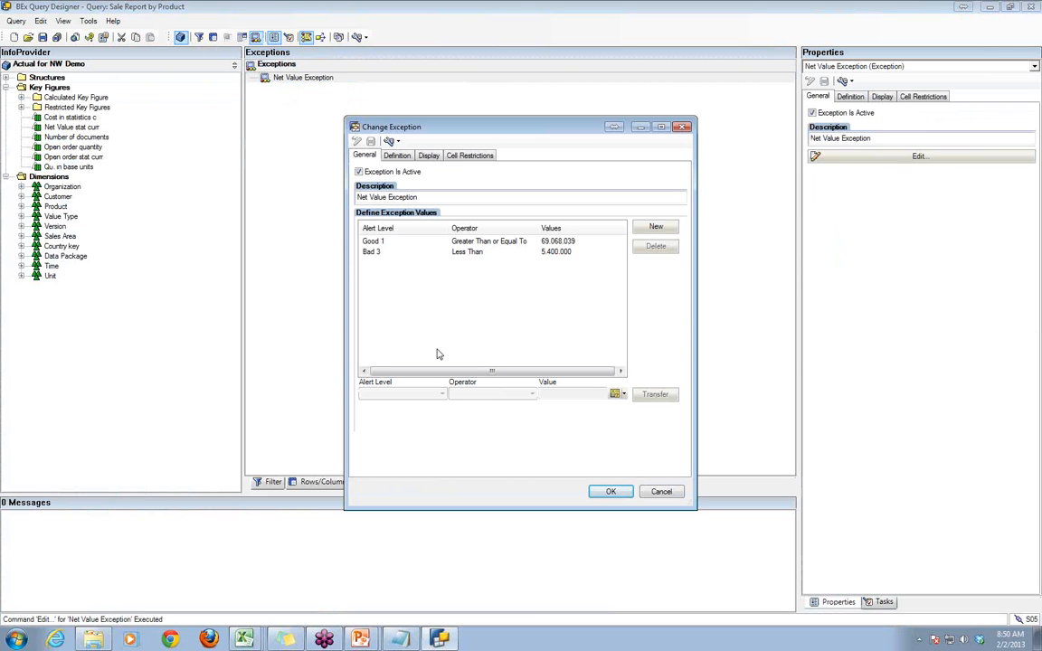
left_click(396, 155)
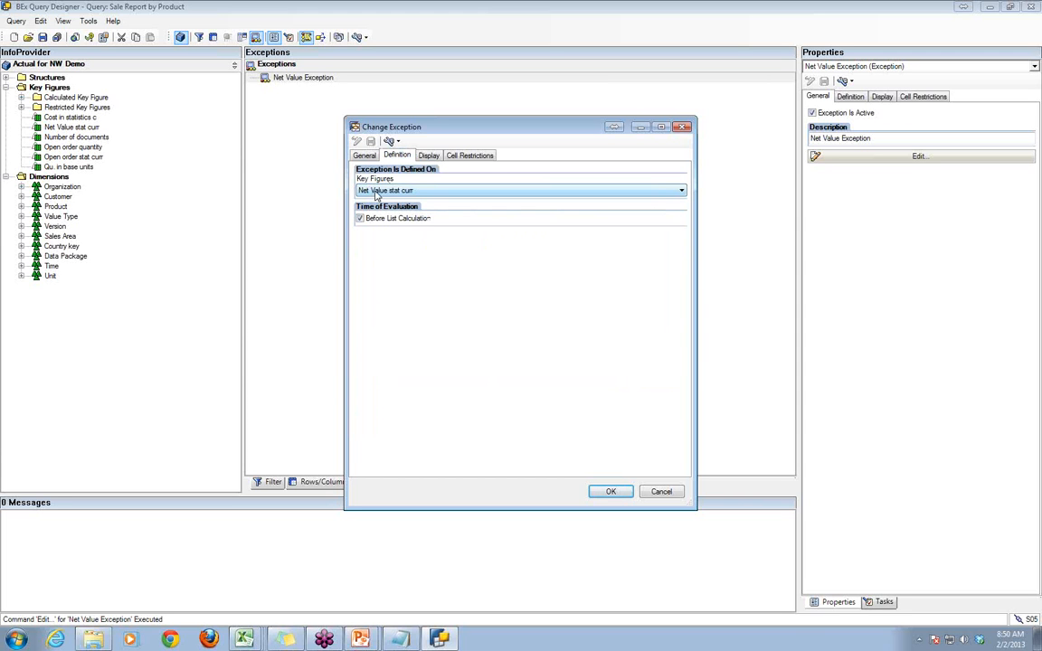
- Try defining the exception on All Structure Elements, restore Net Value stat curr, and cancel the exception editing
left_click(377, 191)
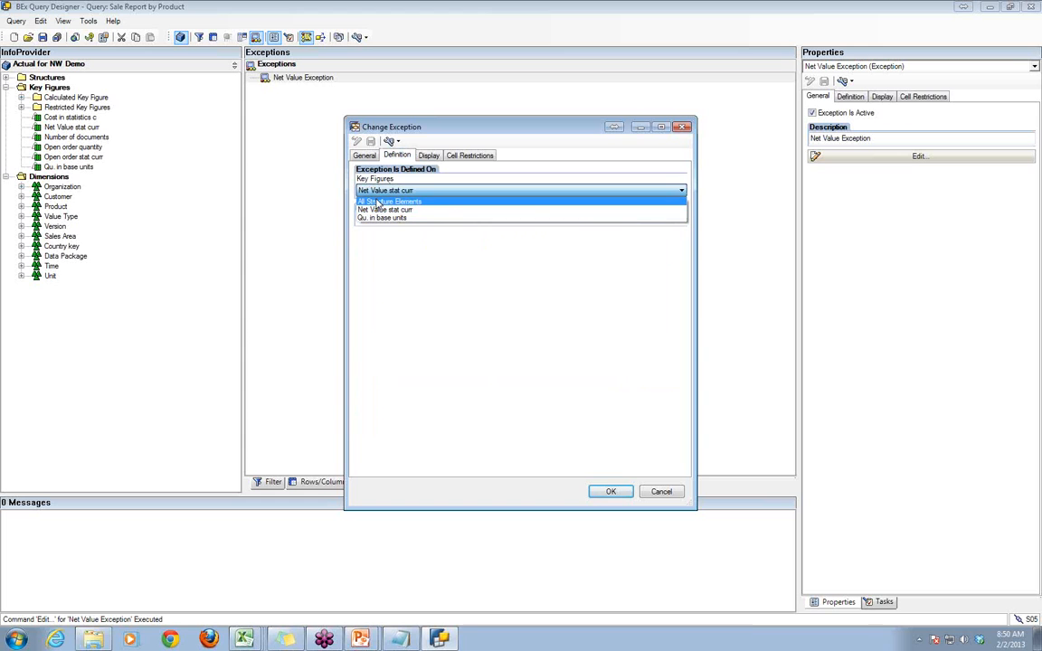
left_click(378, 201)
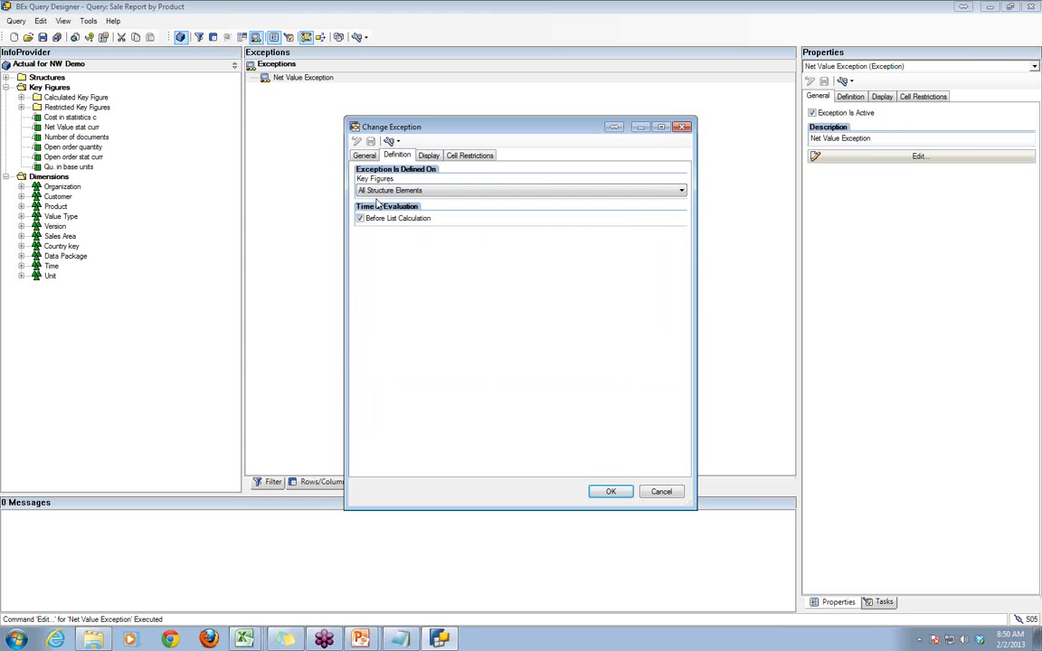
left_click(384, 191)
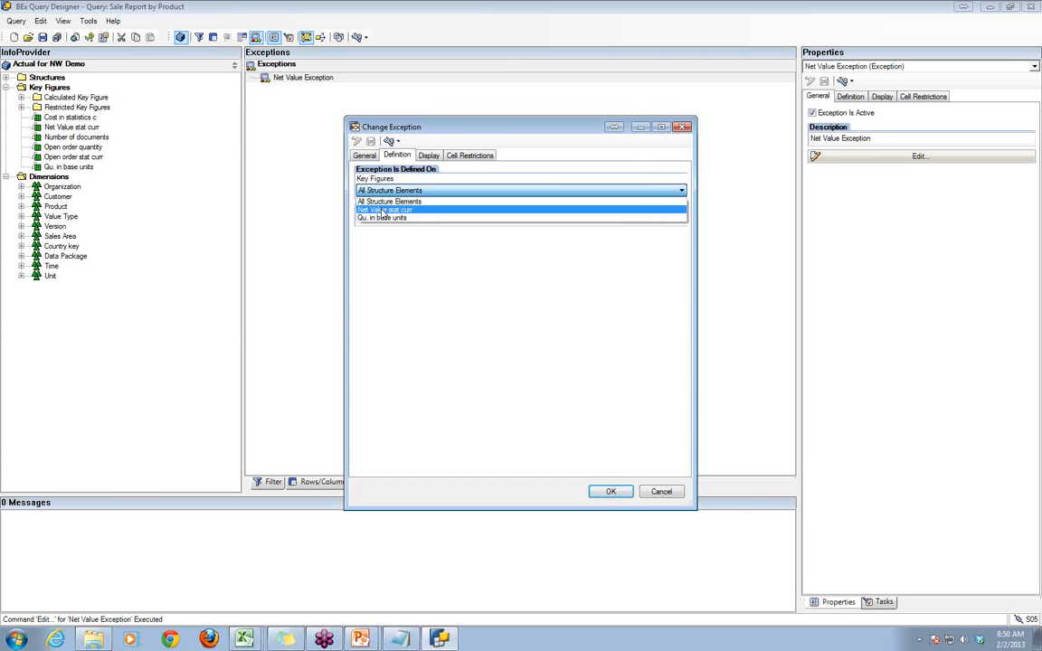
left_click(384, 210)
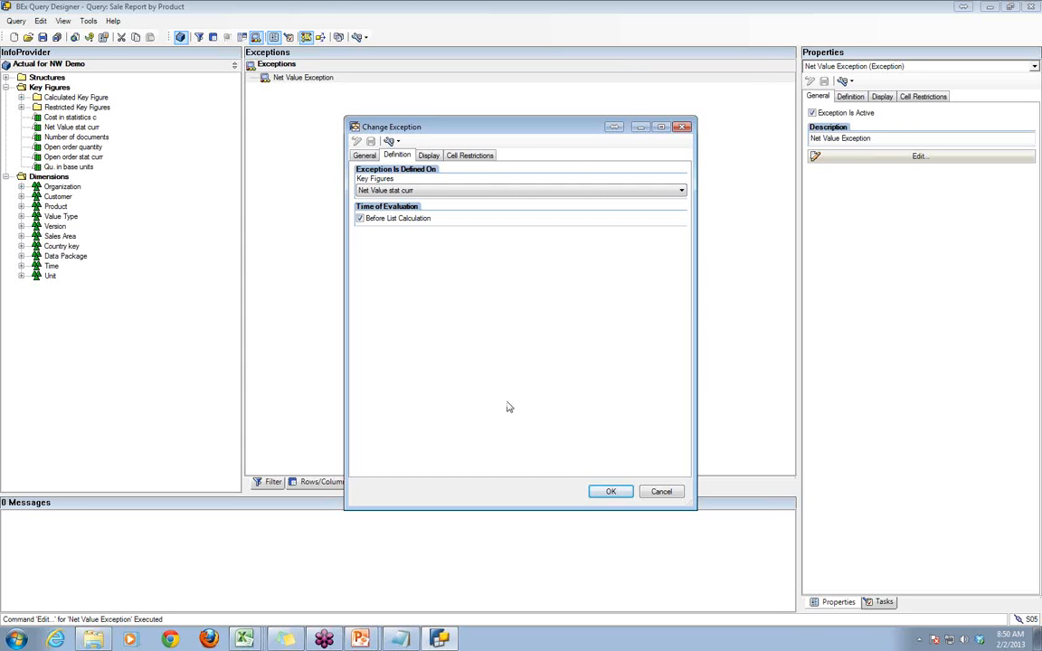
left_click(661, 491)
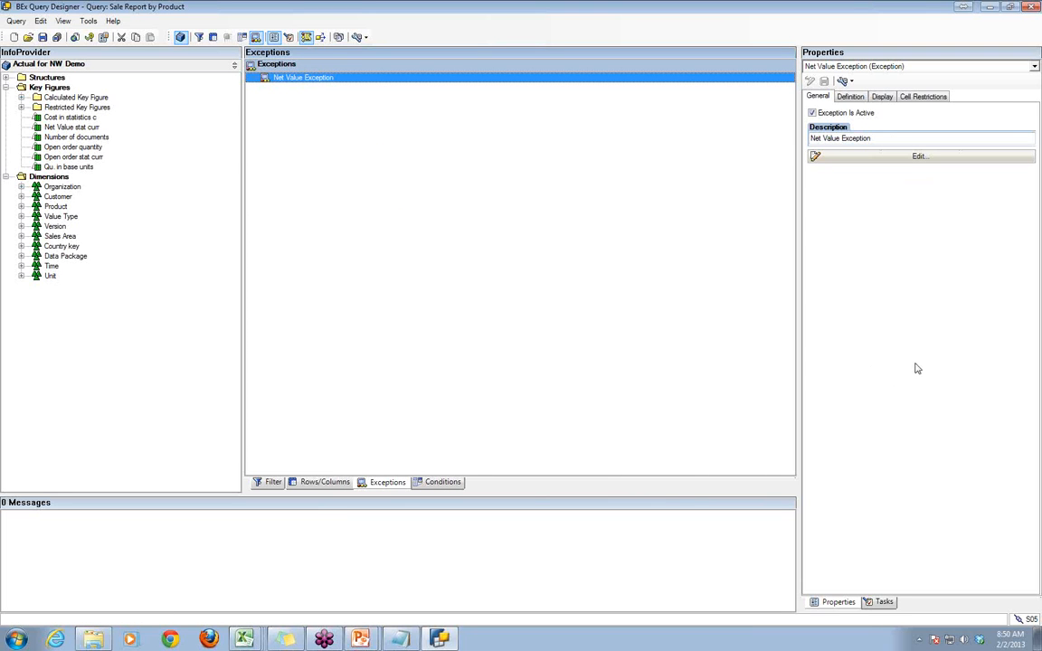
- Return to the Sales Report by Product (Class) workbook in BEx Analyzer and save it
key("alt+Tab")
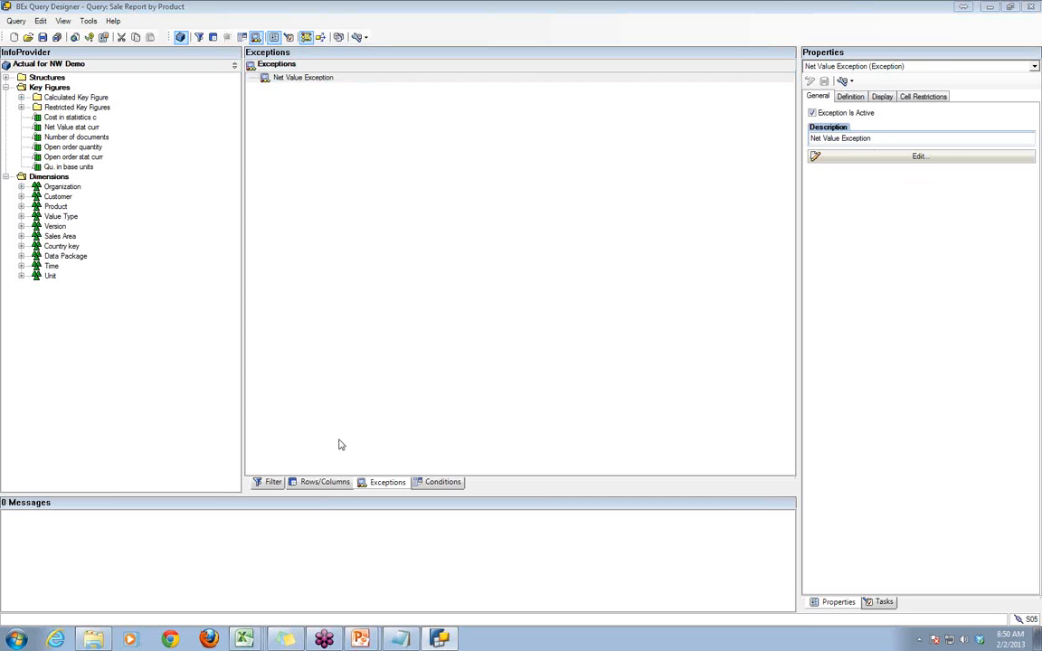
mouse_move(243, 640)
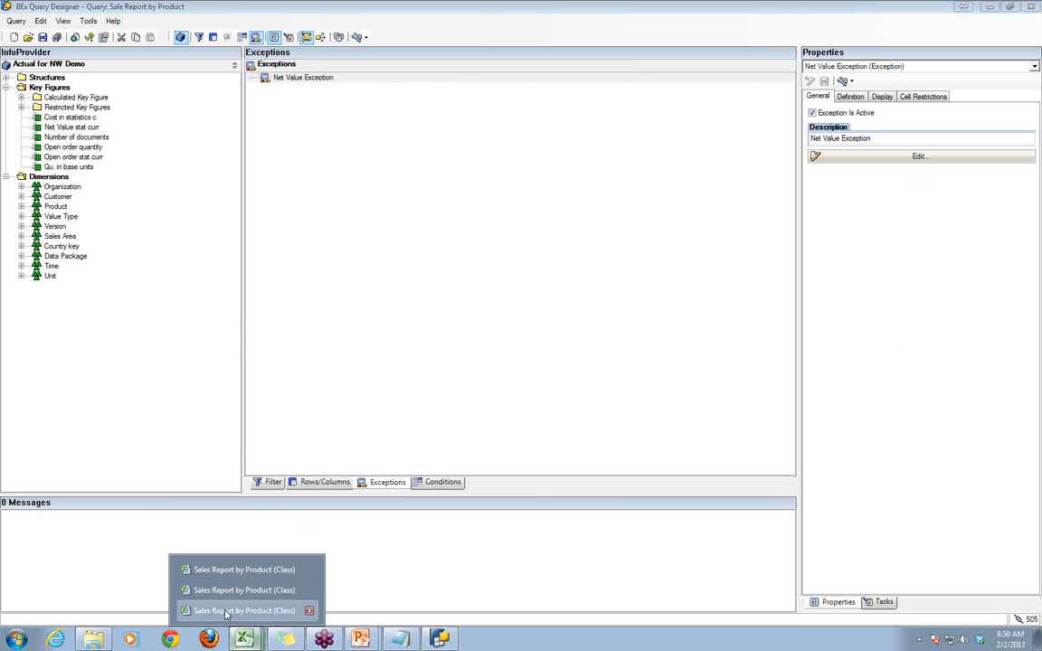
left_click(253, 610)
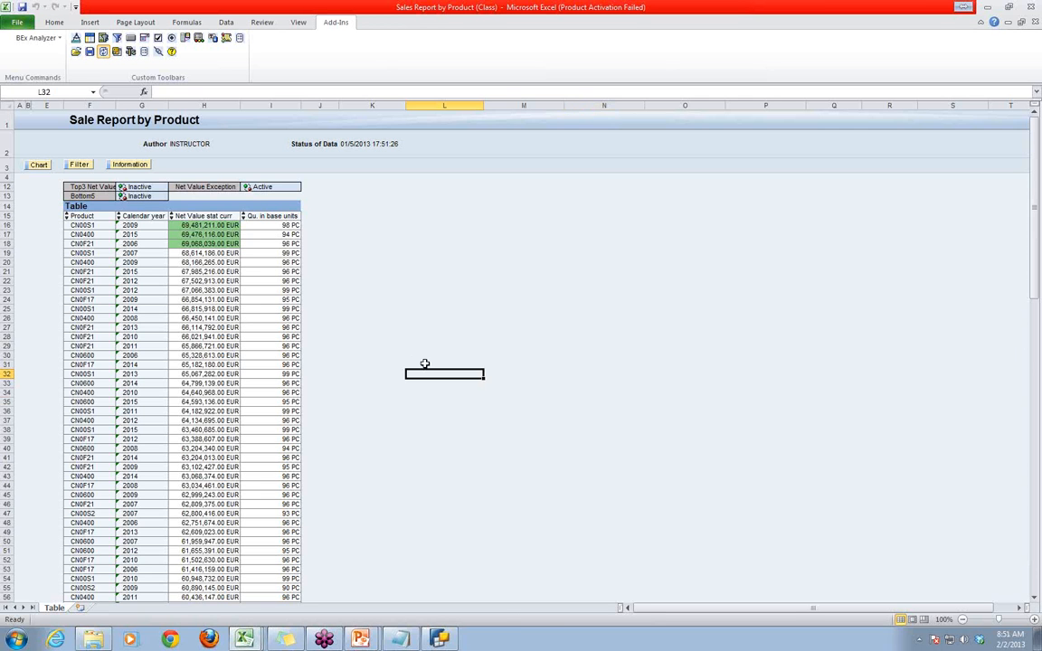
left_click(89, 51)
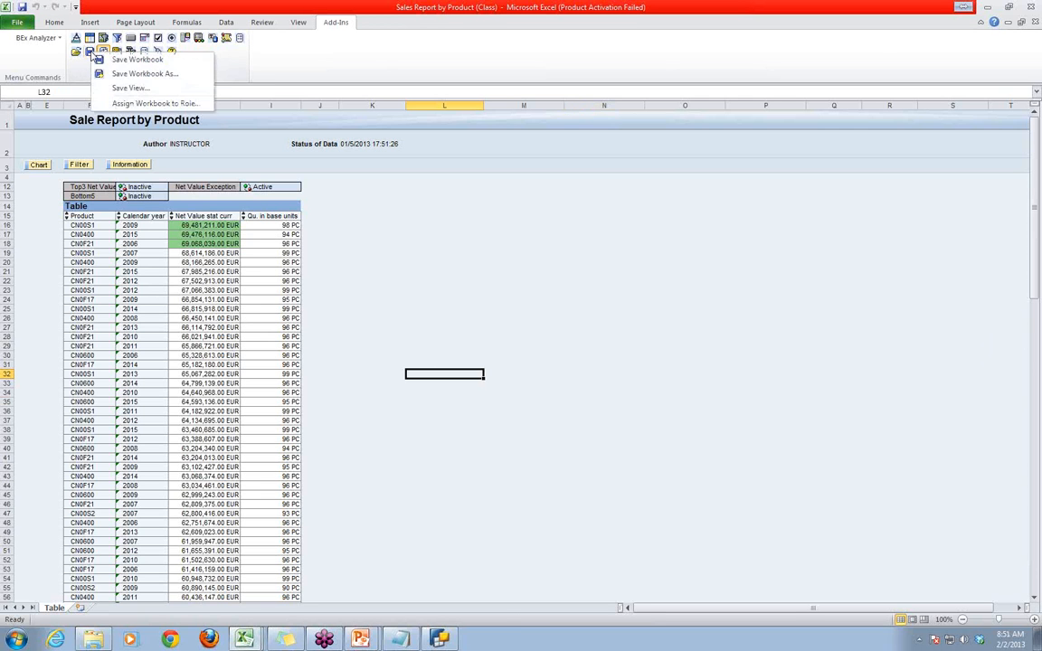
left_click(108, 59)
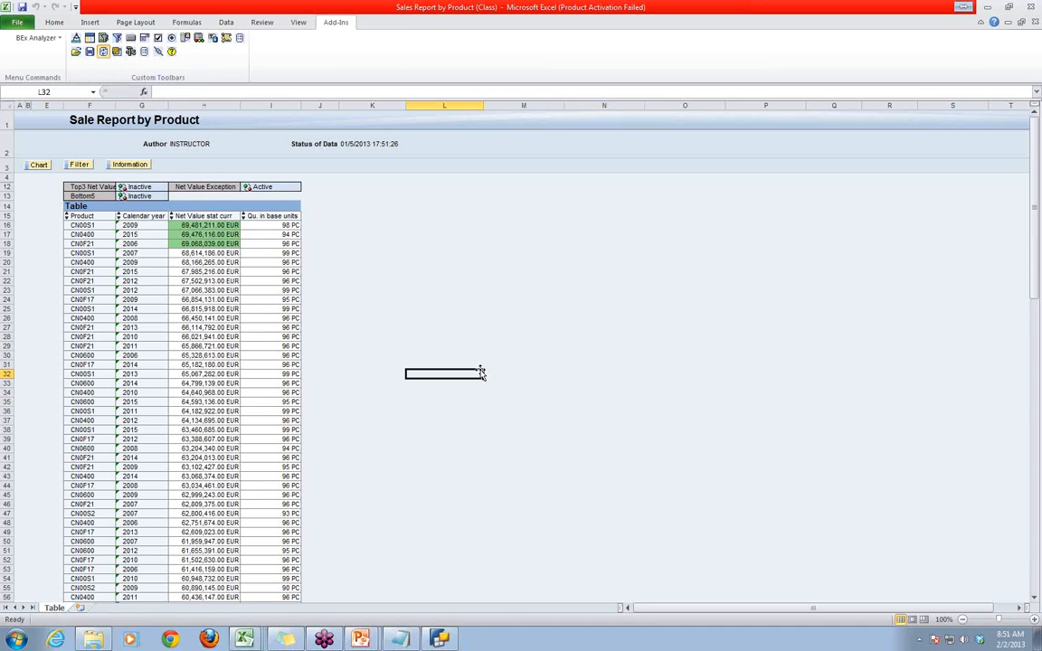
left_click(551, 440)
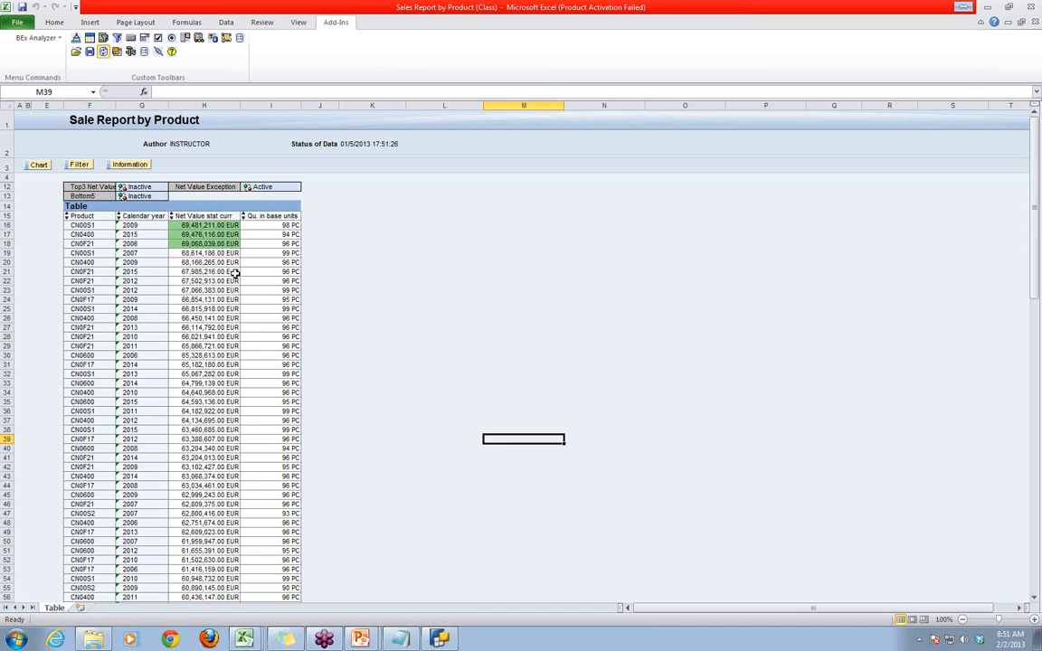
left_click_drag(322, 203, 557, 470)
left_click(397, 187)
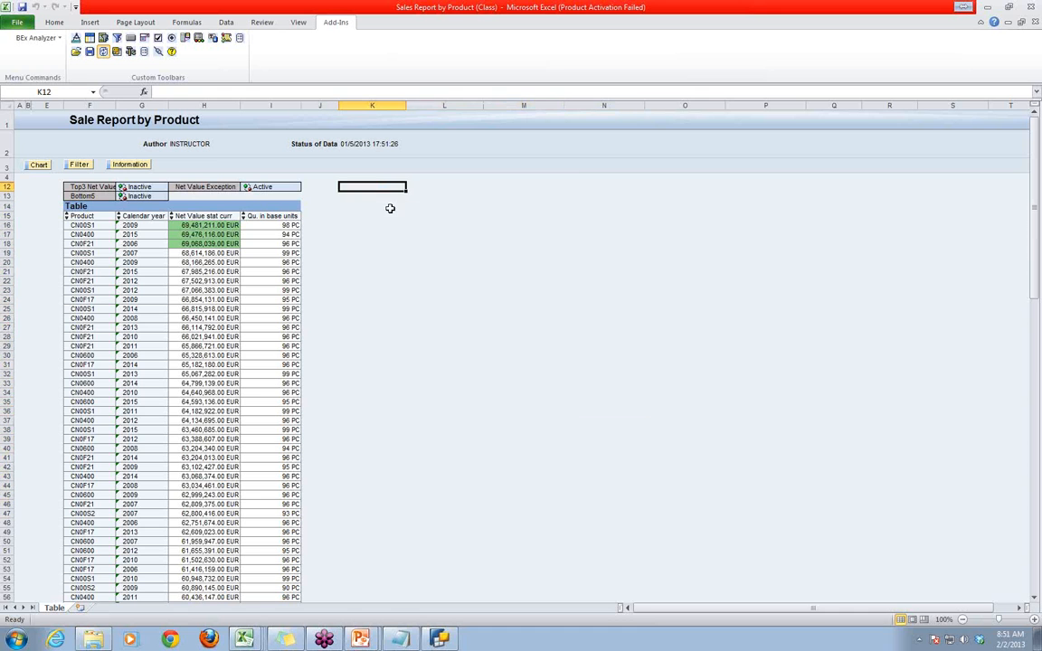
left_click(392, 206)
left_click_drag(392, 206, 638, 594)
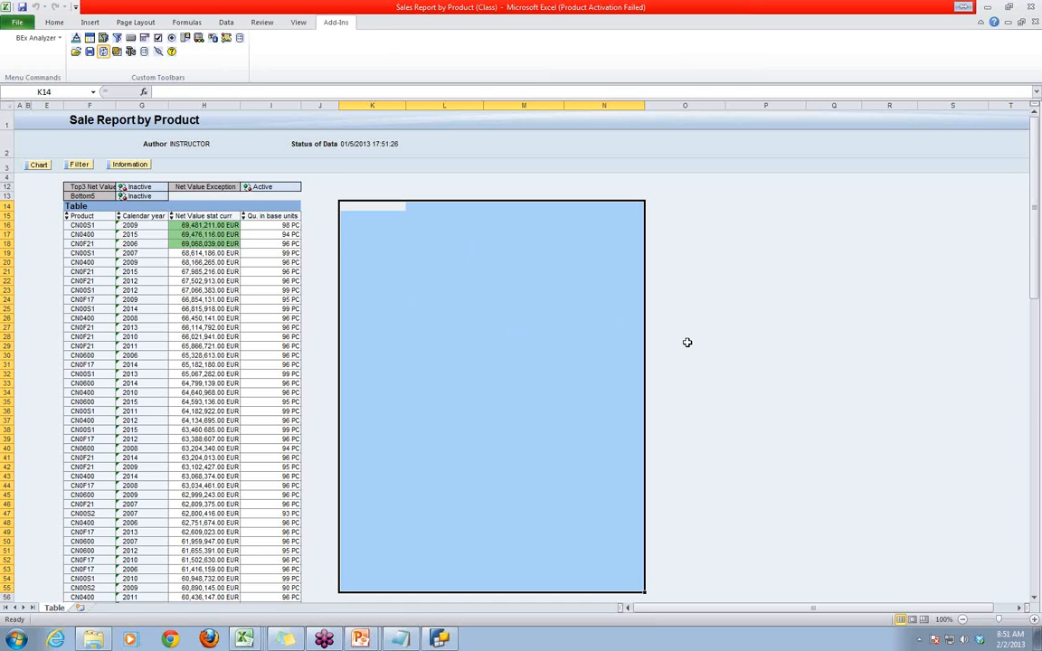
left_click(745, 317)
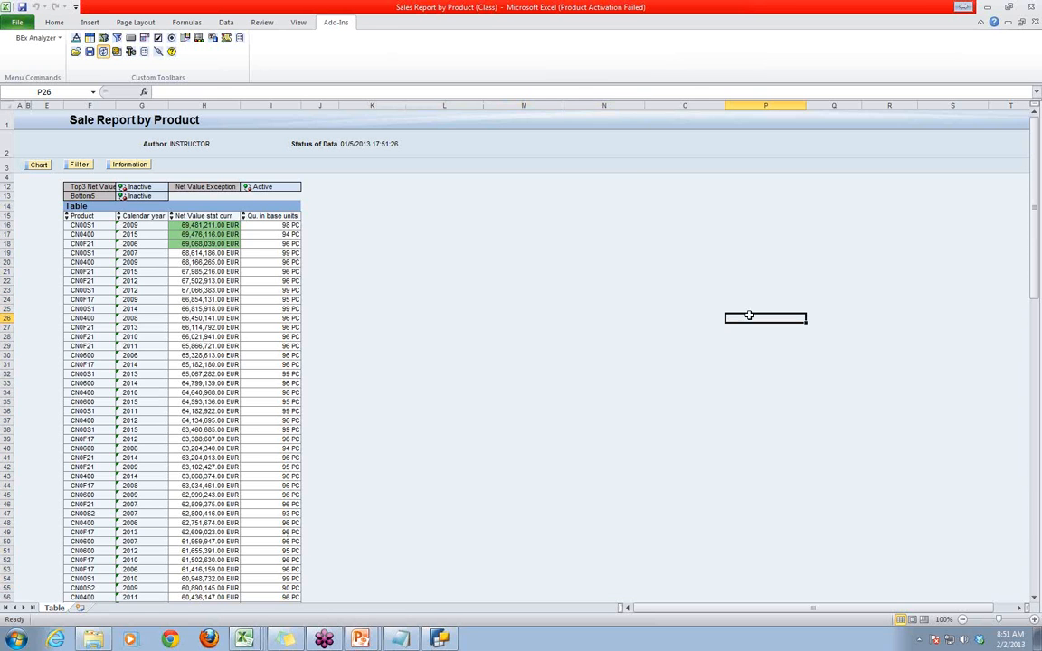
- Insert a new analysis grid at cell K14, beside the existing product table
left_click(353, 209)
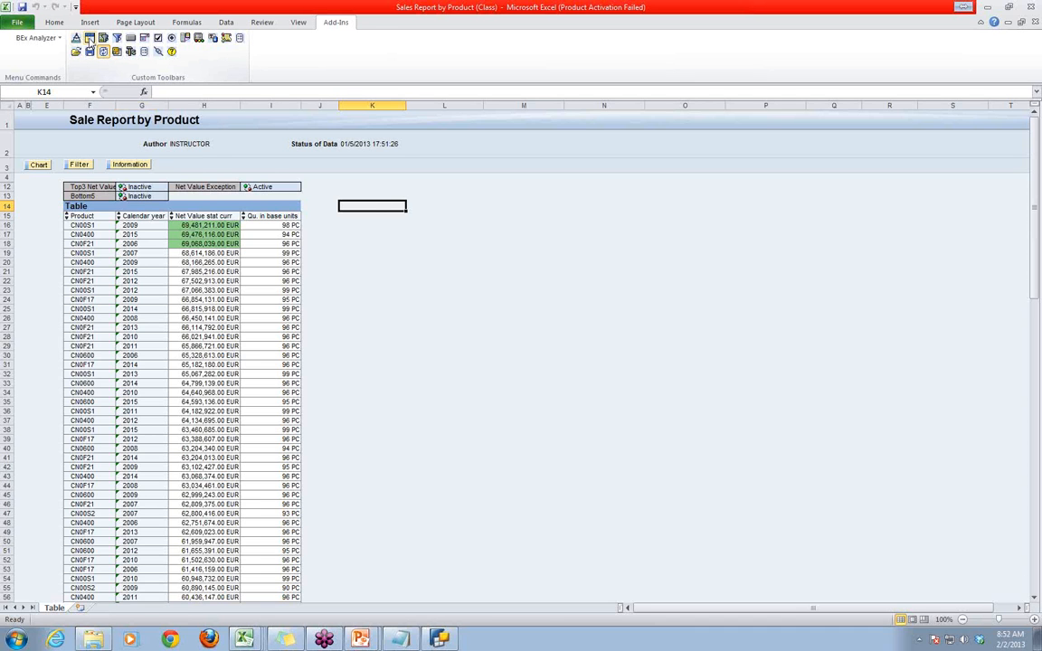
left_click(89, 39)
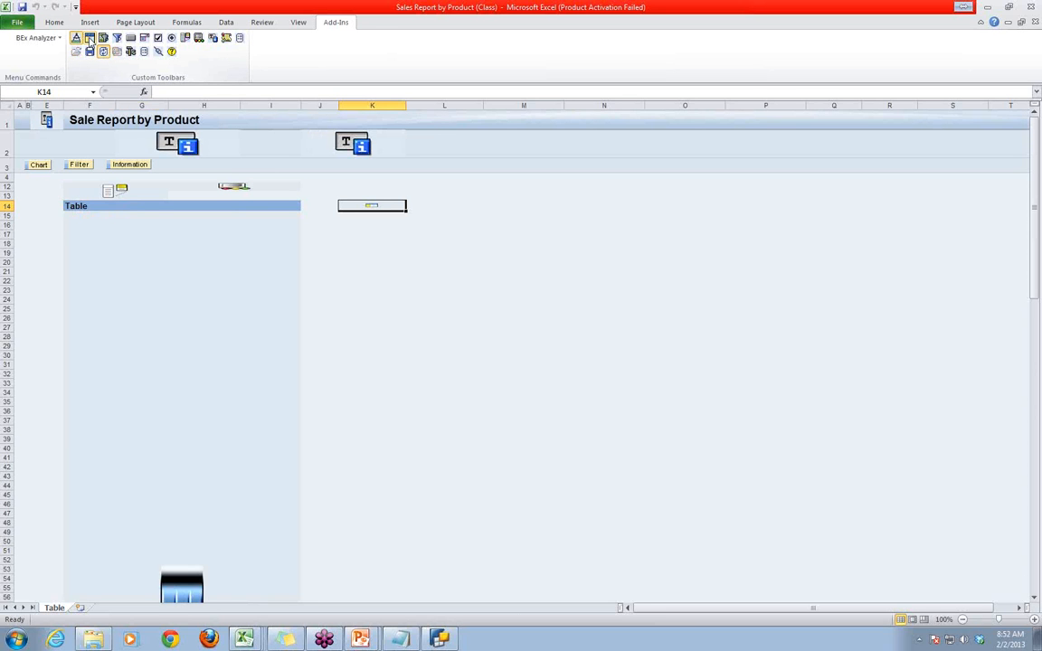
- Enable AutoFit for the new grid at K14, check its data provider's query and InfoCube, and exit design mode
double_click(354, 208)
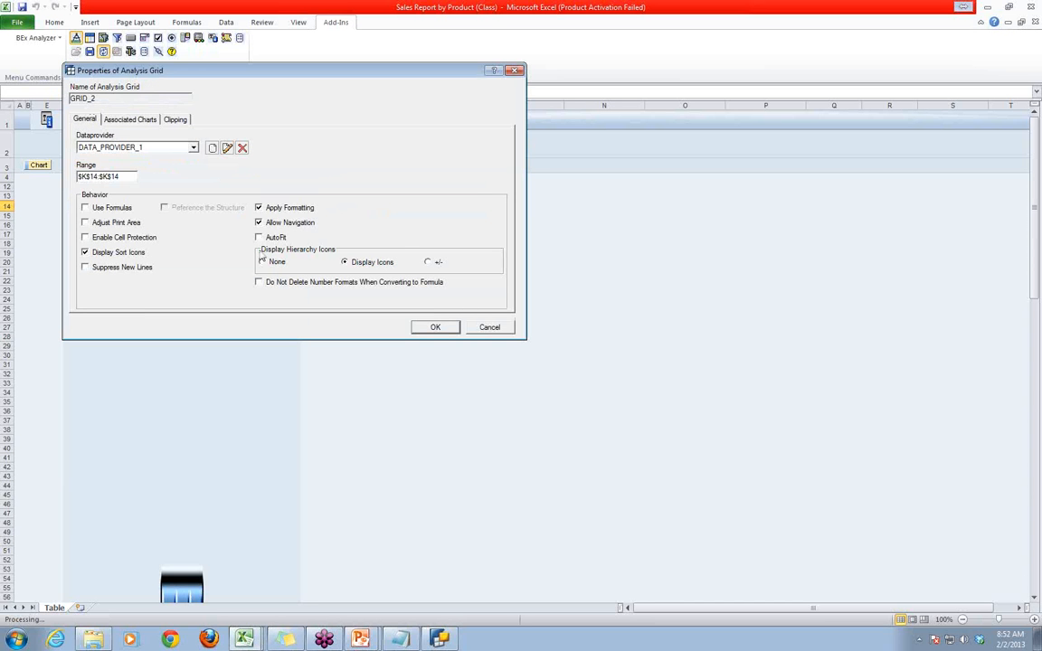
left_click(259, 237)
left_click(227, 149)
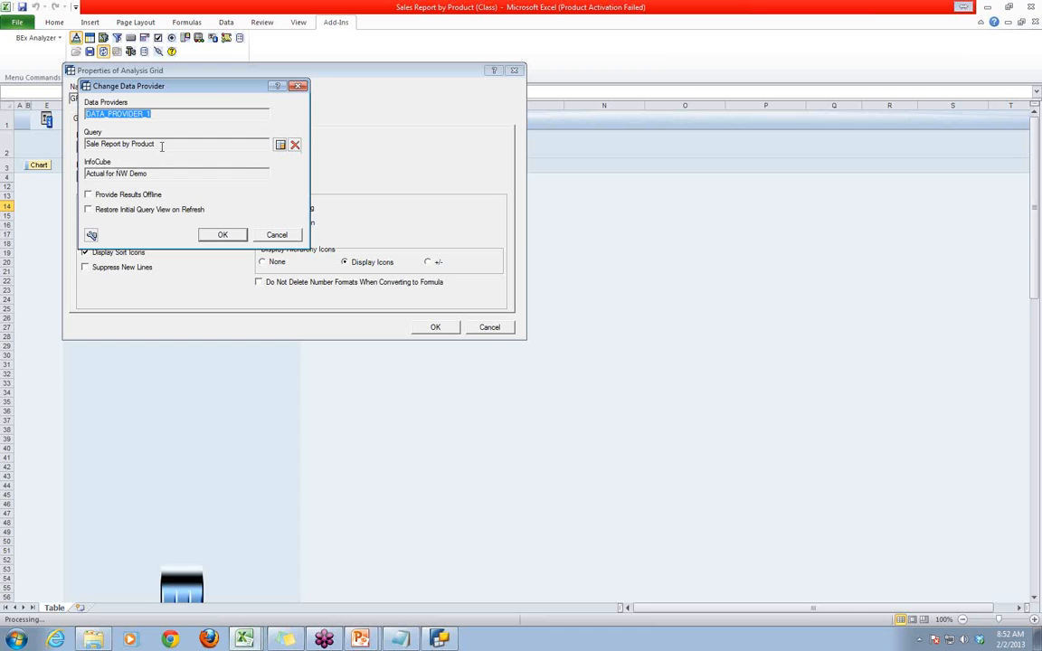
left_click_drag(152, 174, 92, 175)
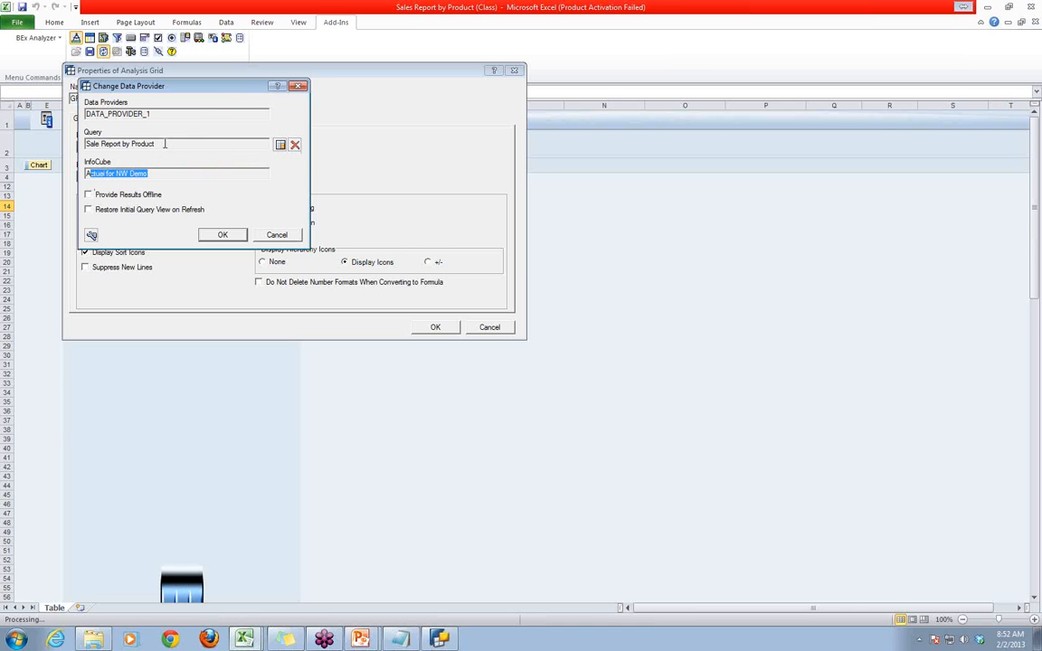
left_click_drag(159, 145, 109, 145)
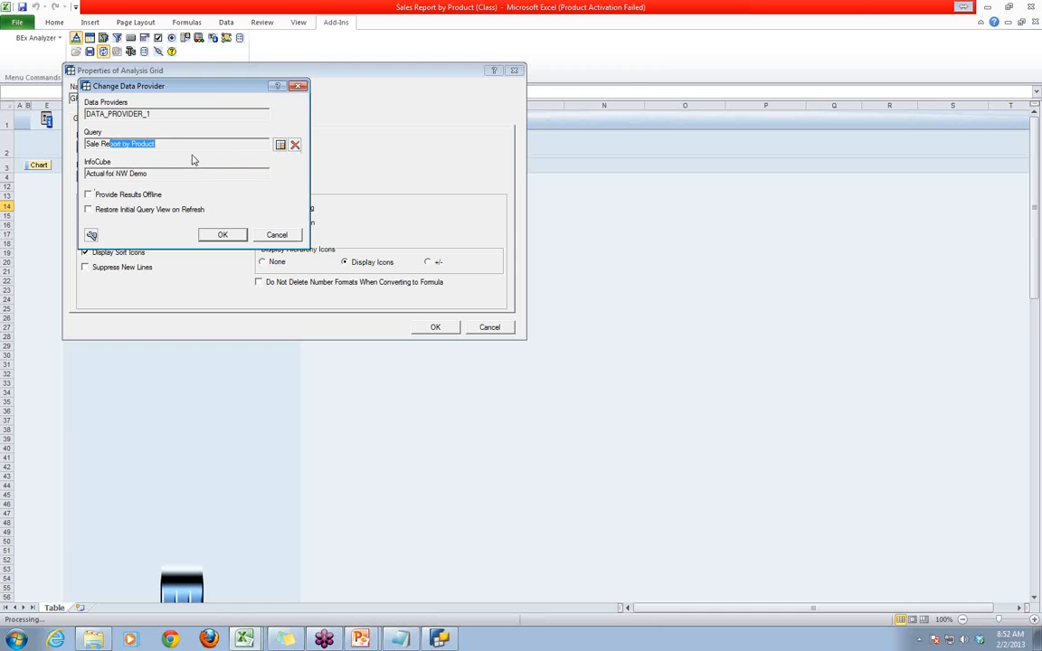
left_click(217, 235)
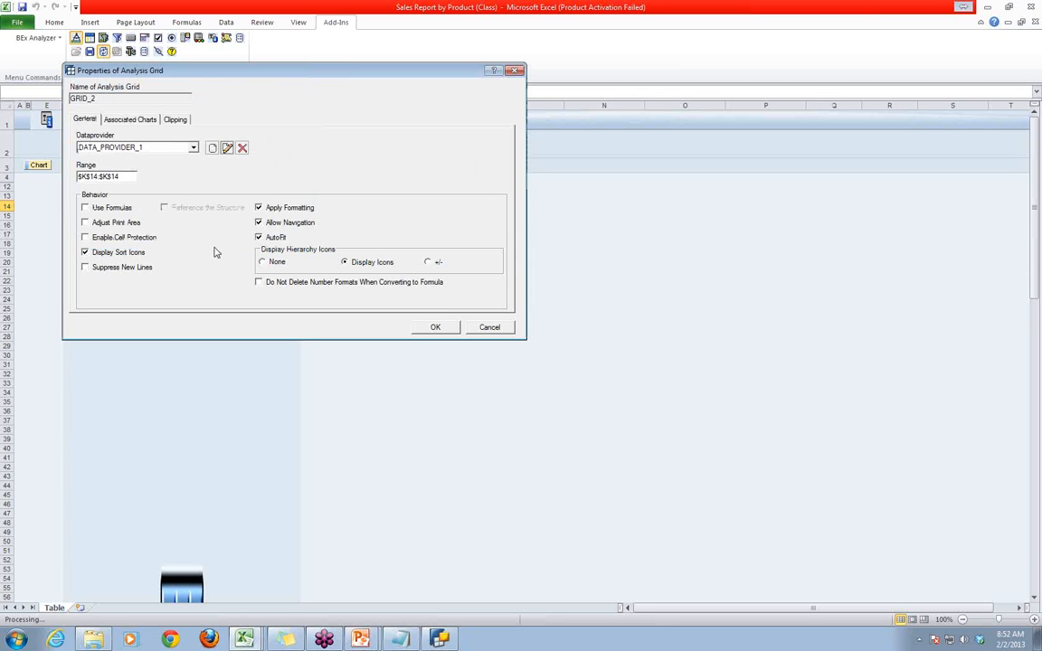
left_click(434, 327)
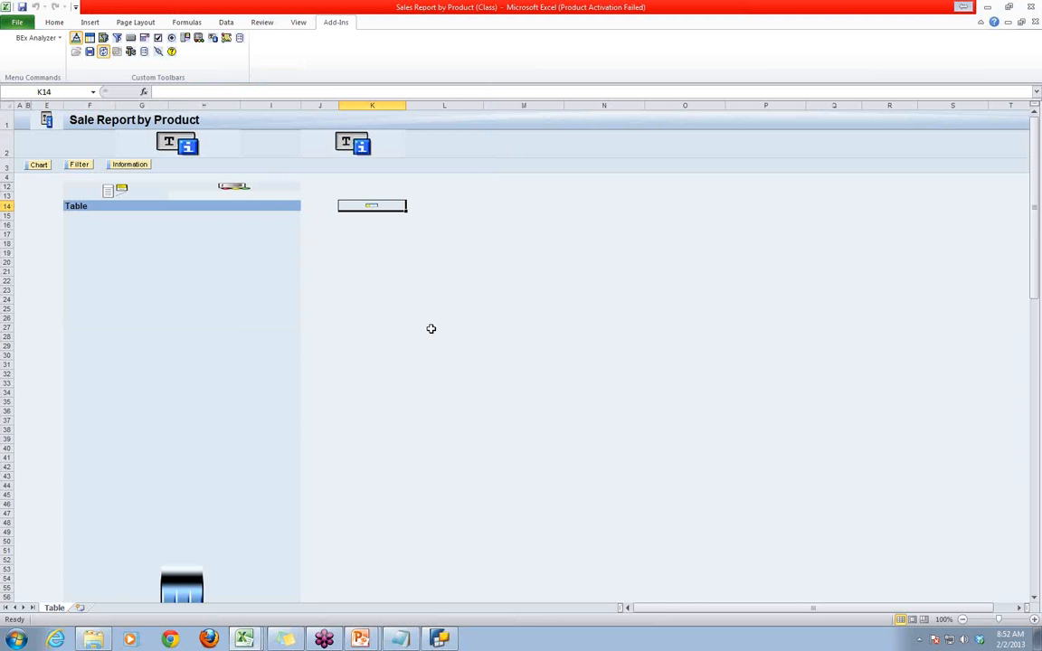
left_click(75, 37)
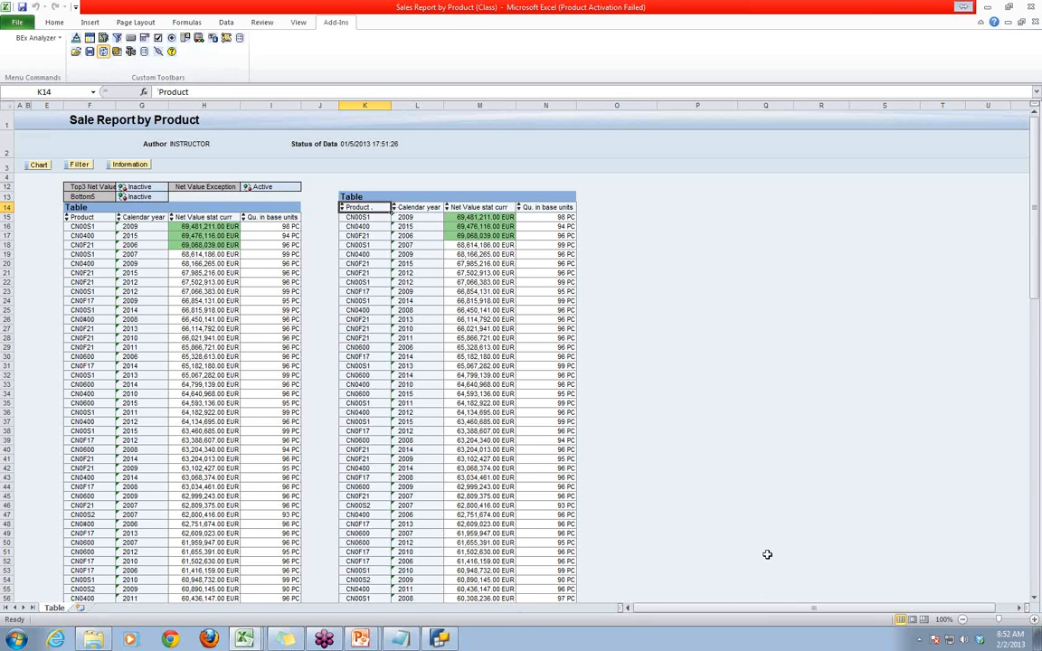
- Shift the second grid down one row by setting its range to $K$15:$N$136, and exit design mode
left_click(351, 197)
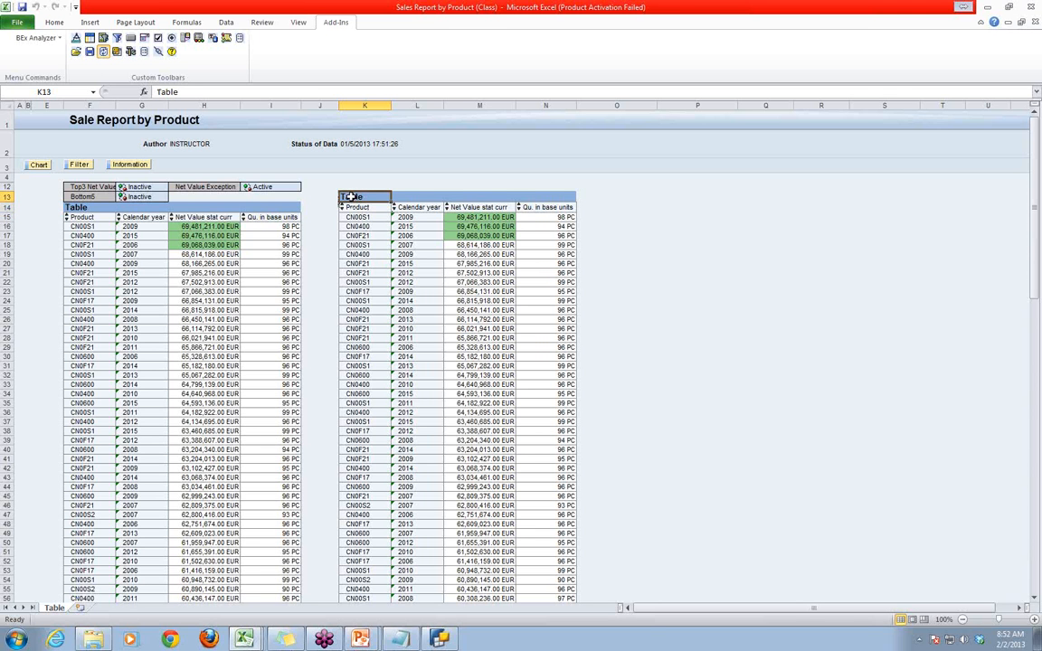
left_click(75, 38)
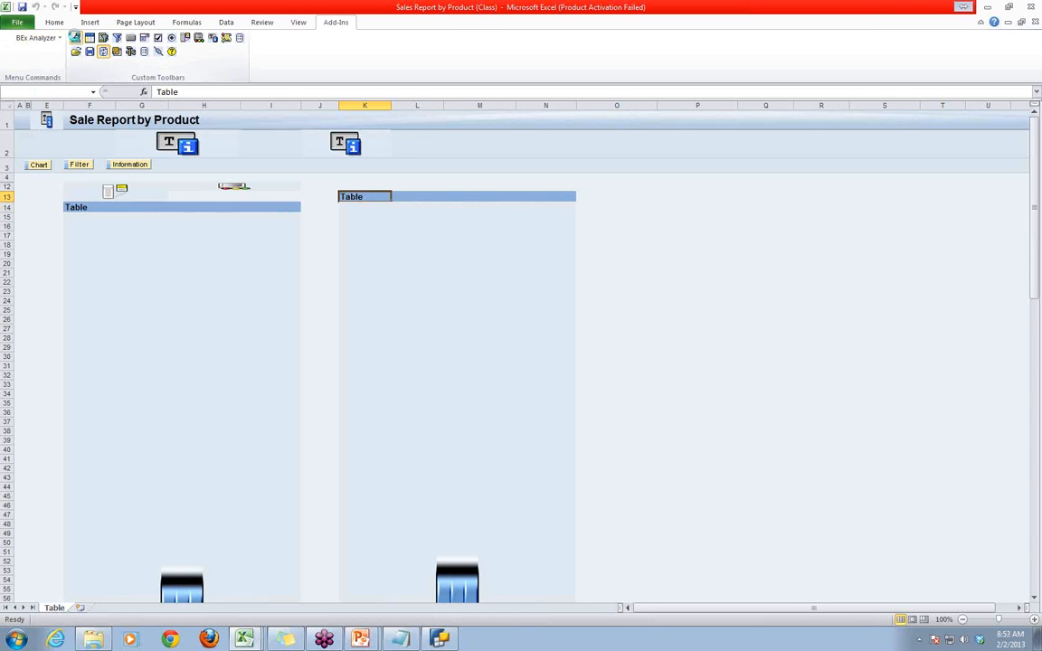
double_click(393, 239)
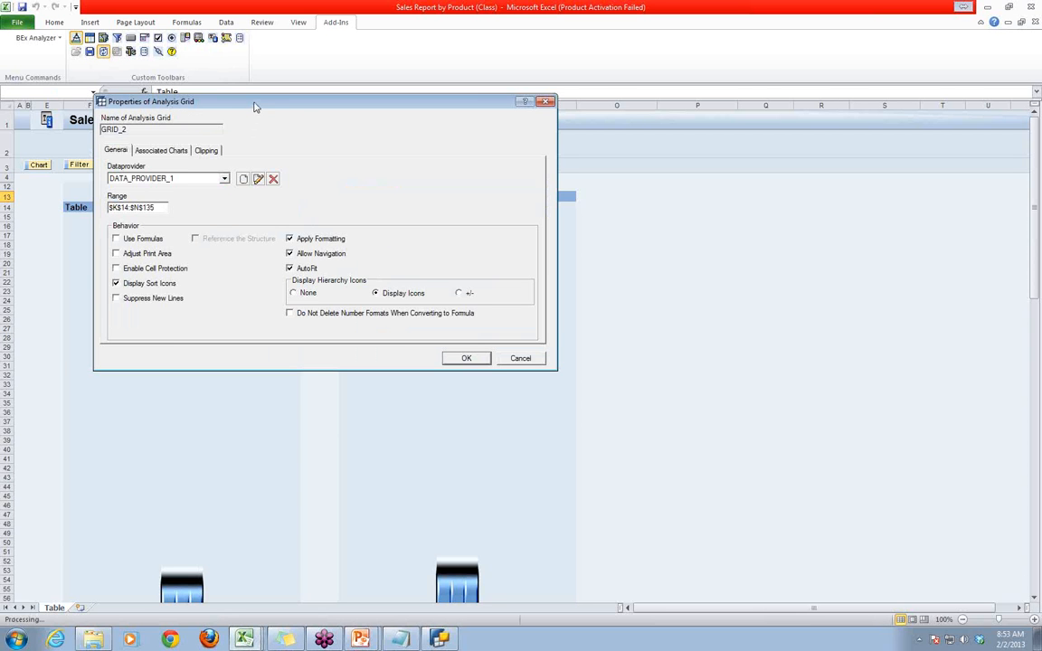
left_click_drag(259, 107, 485, 289)
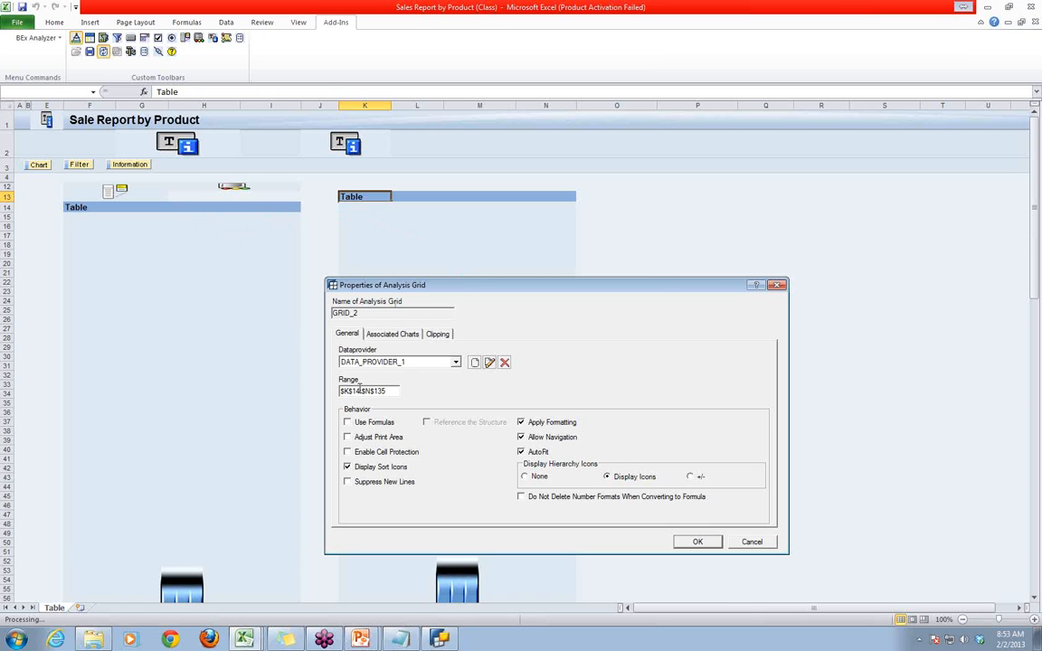
key("BackSpace")
type("5")
key("BackSpace")
type("6")
left_click(697, 542)
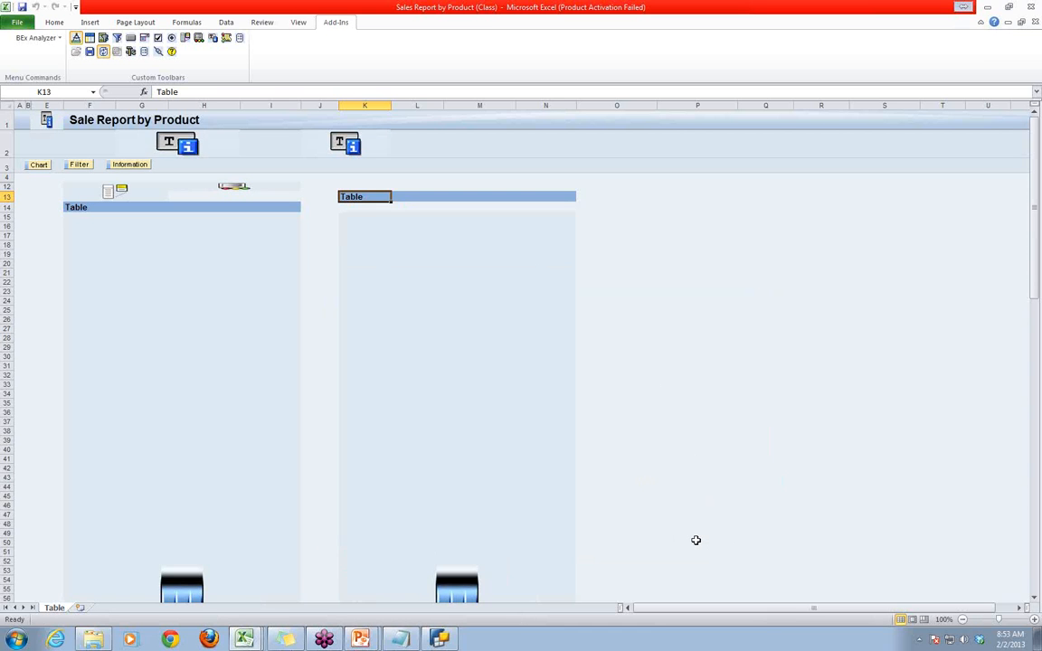
left_click(75, 37)
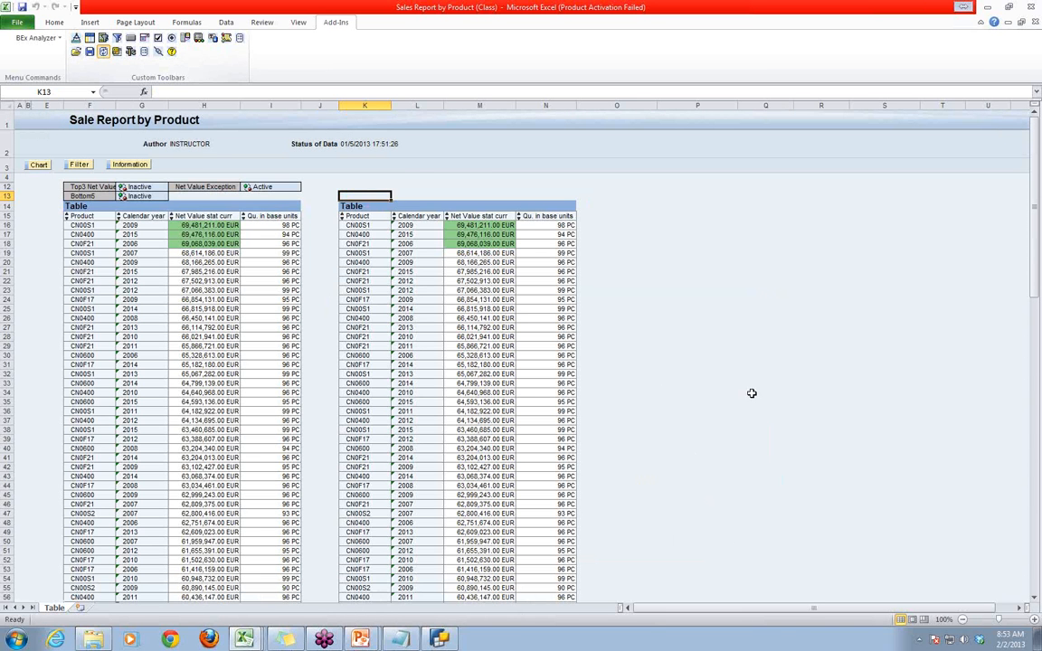
- Insert a third analysis grid at cell P15, beside the second product table
left_click(738, 367)
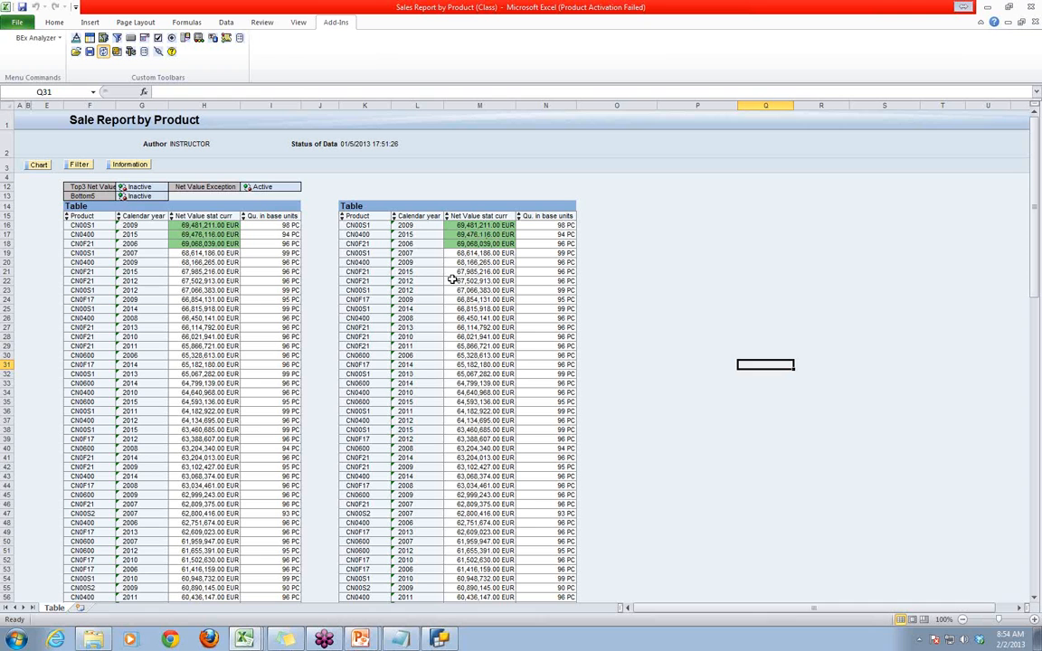
left_click(632, 219)
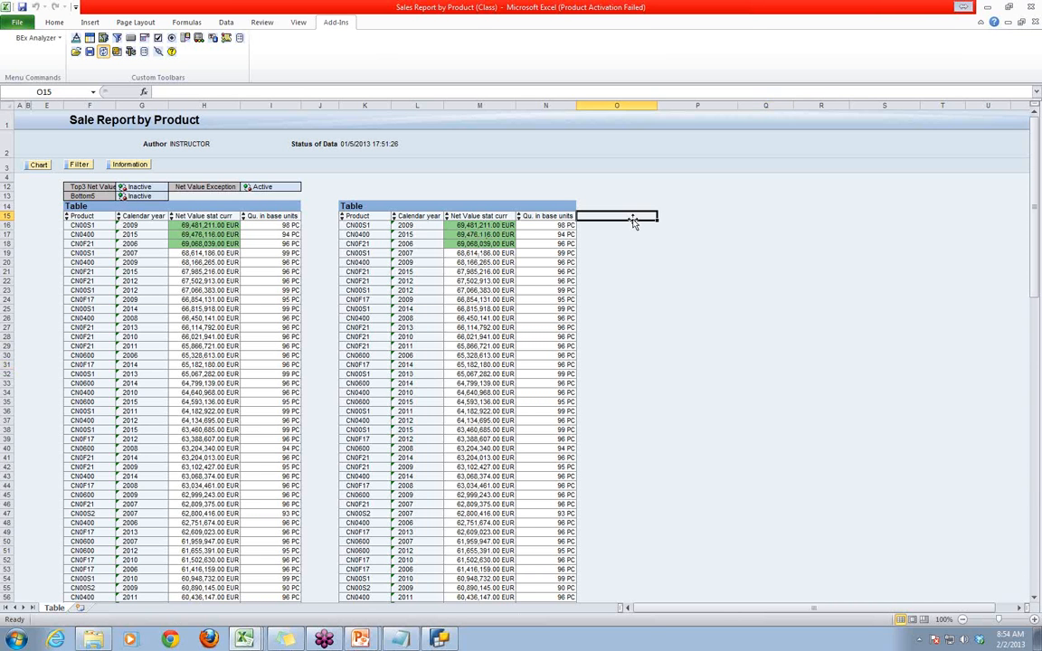
left_click(686, 219)
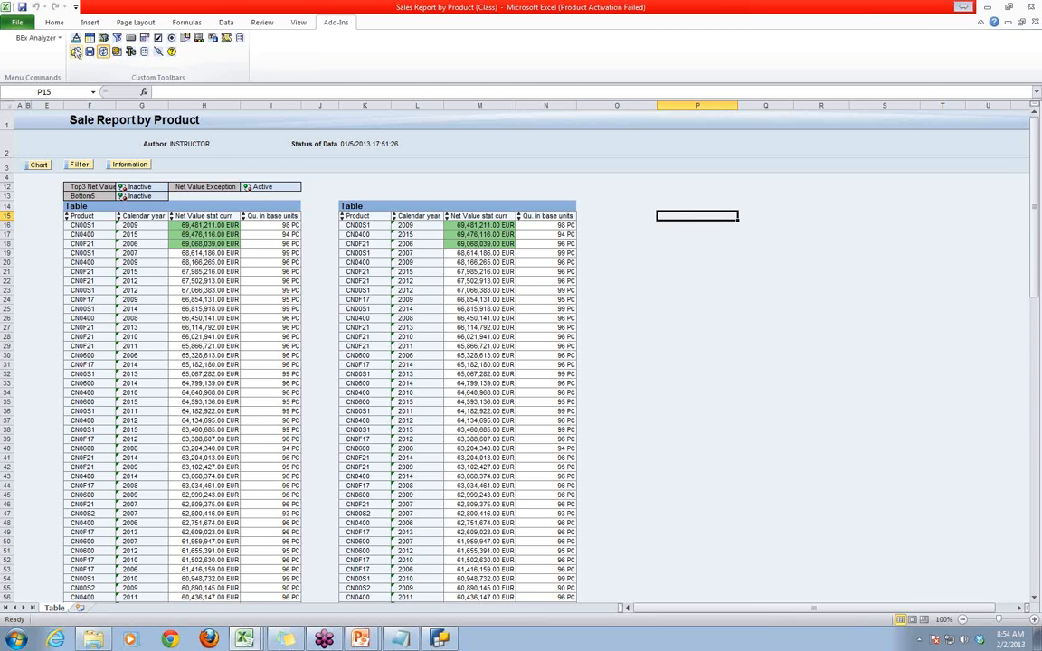
left_click(103, 52)
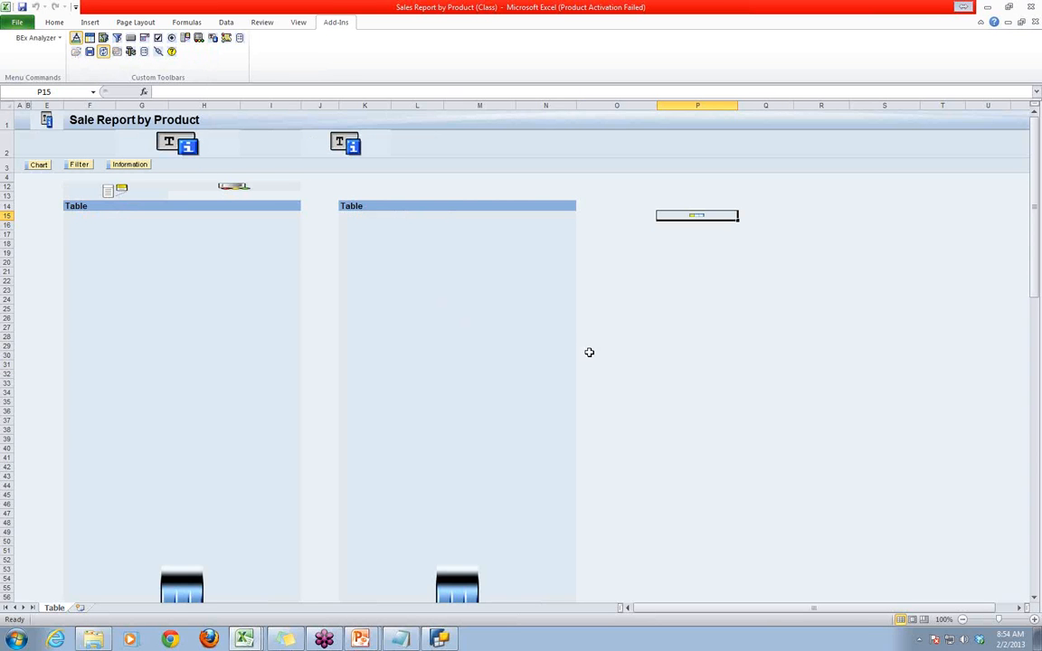
- Assign the query Sale Report by Pre/ Curr year to the third grid's DATA_PROVIDER_1, enable AutoFit, and exit design mode
left_click(688, 223)
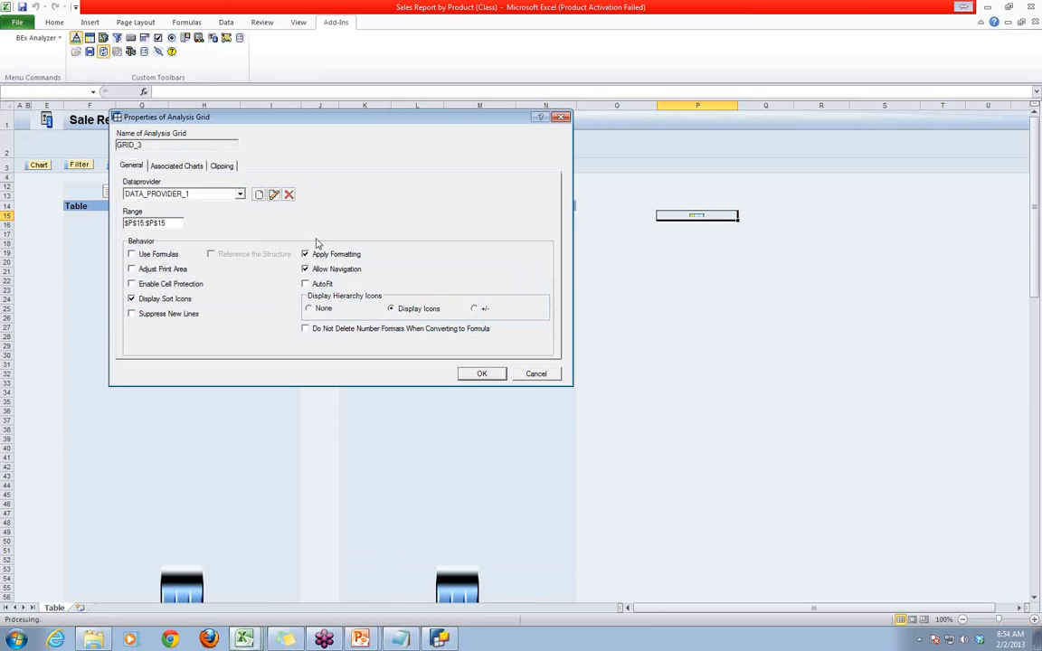
left_click(274, 196)
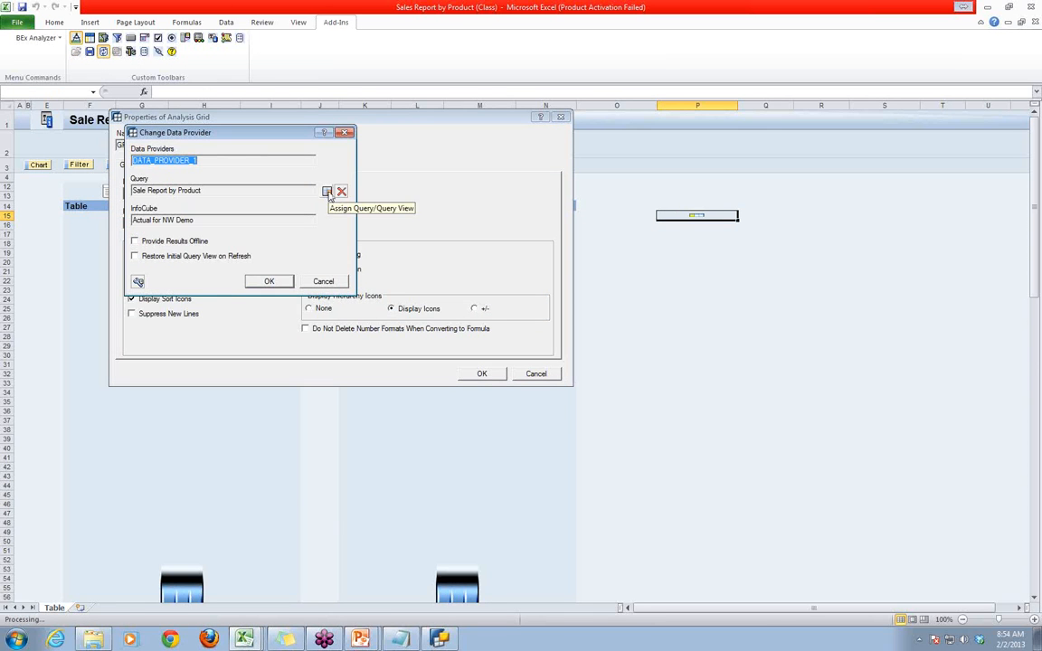
left_click(327, 193)
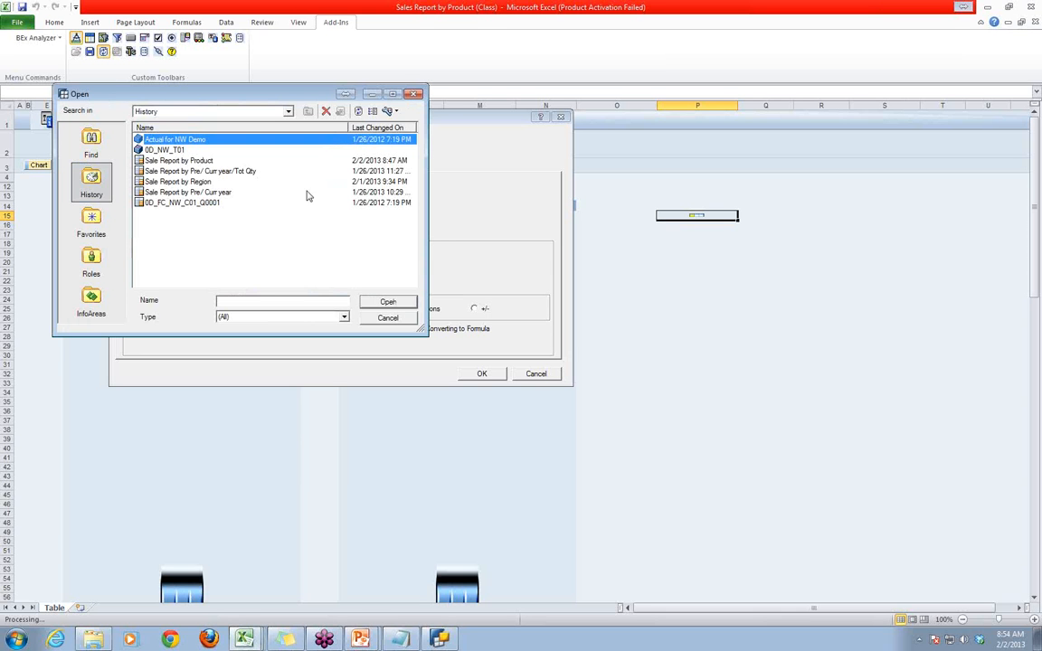
left_click(181, 192)
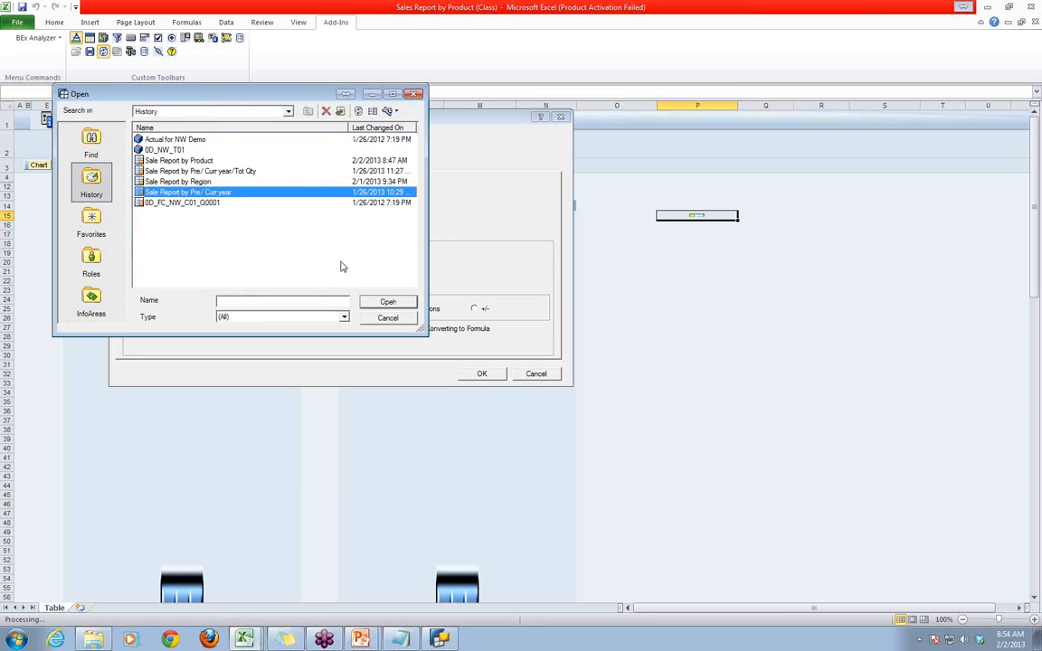
left_click(388, 303)
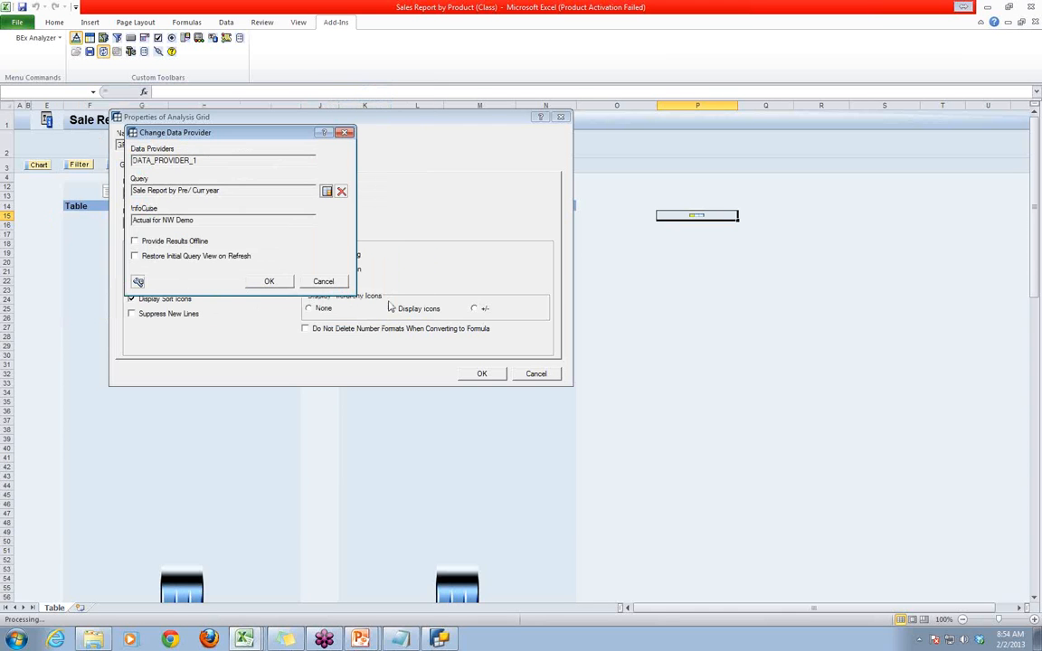
left_click(270, 281)
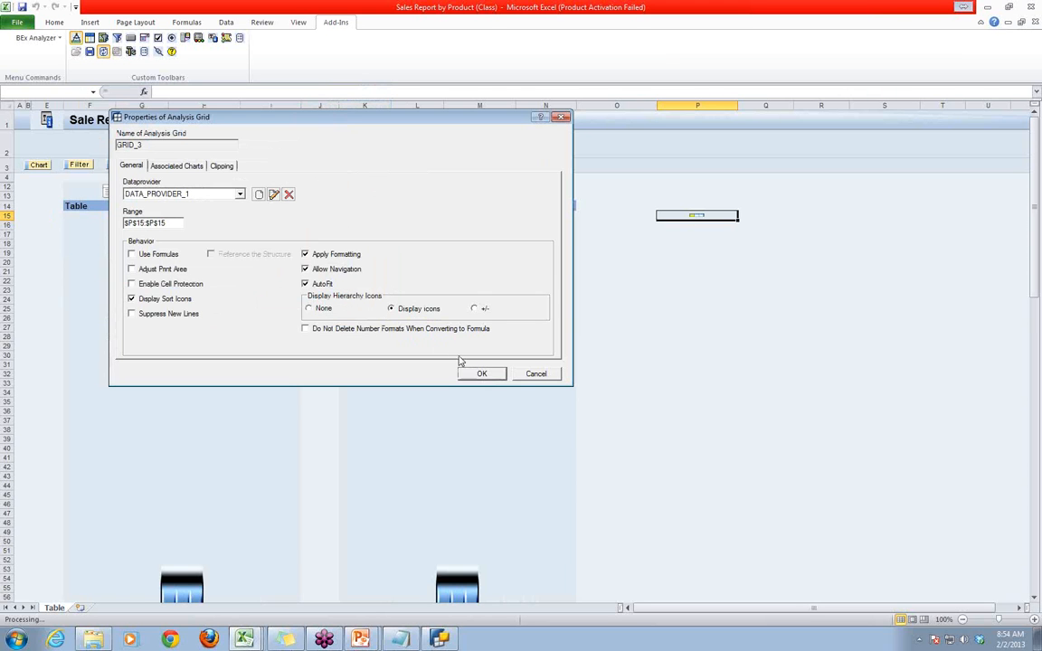
left_click(482, 374)
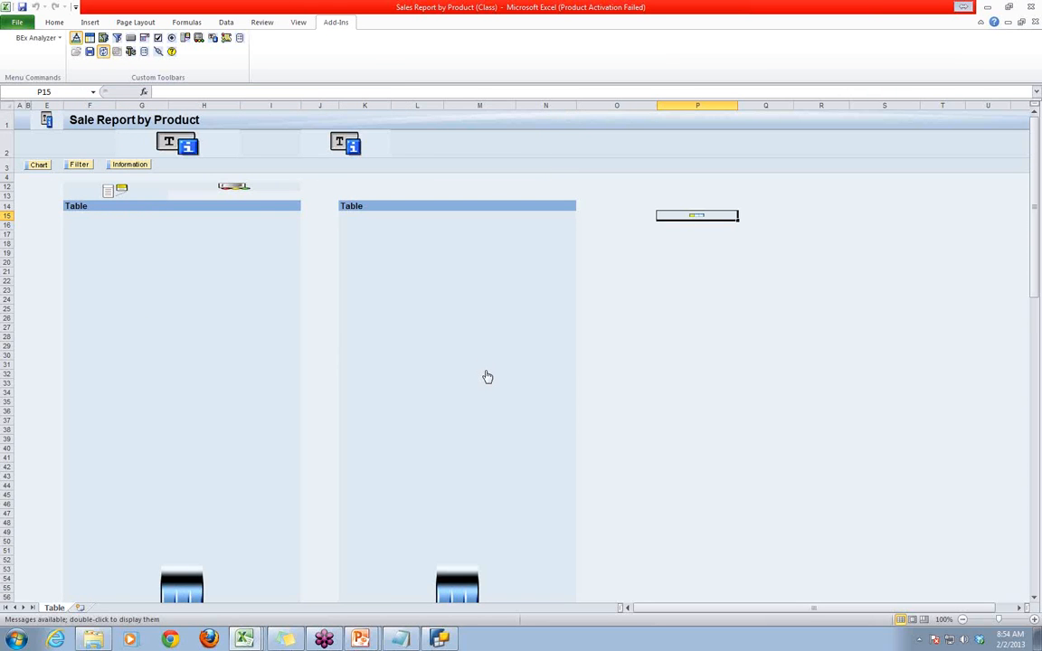
left_click(76, 38)
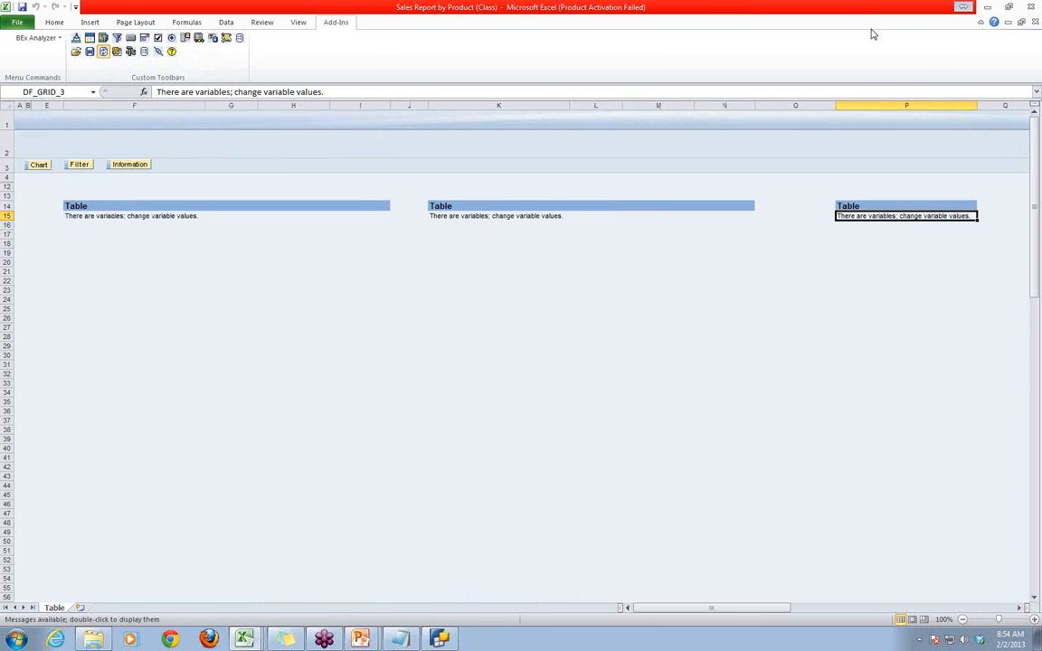
- Change the query's variable values, setting Cal Year (Single) to 2012
left_click(870, 168)
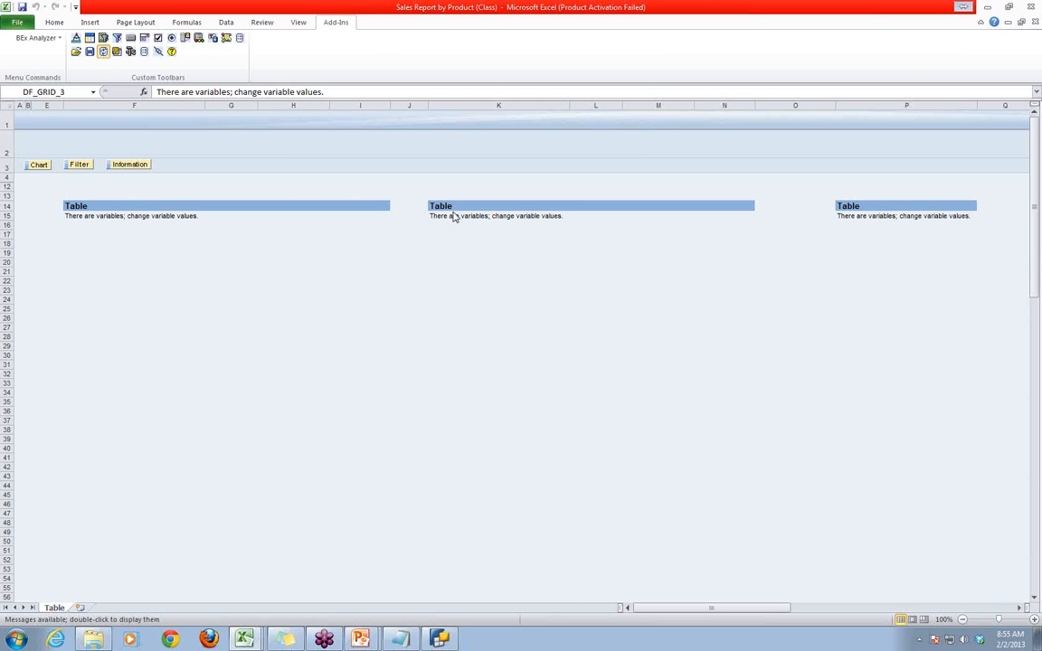
left_click(117, 53)
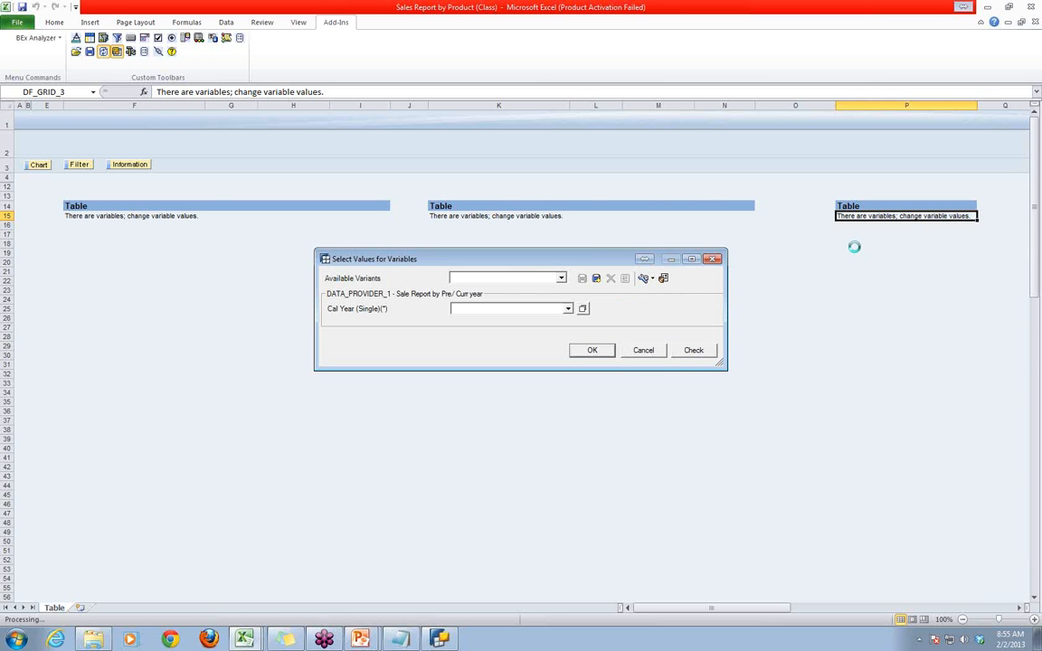
left_click(560, 278)
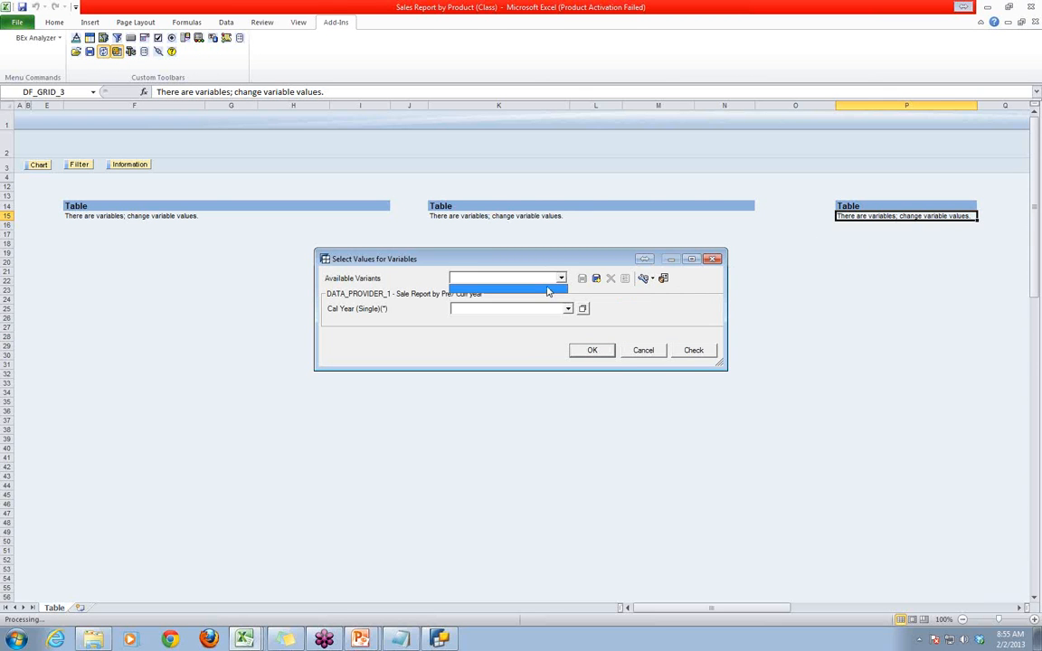
left_click(560, 279)
left_click(509, 308)
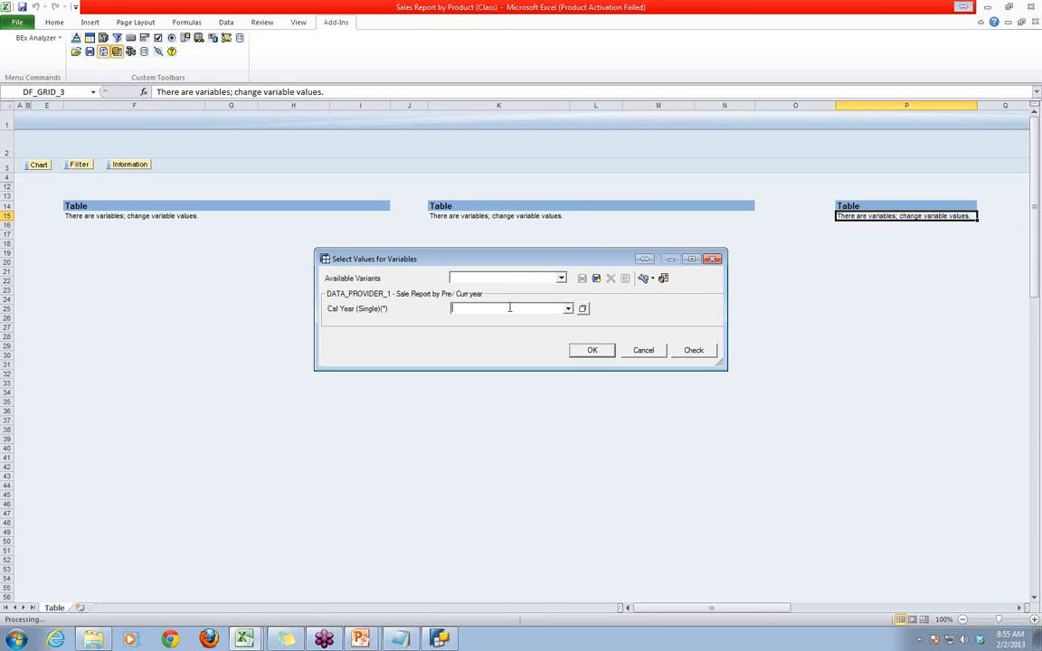
type("20")
type("12")
left_click(593, 350)
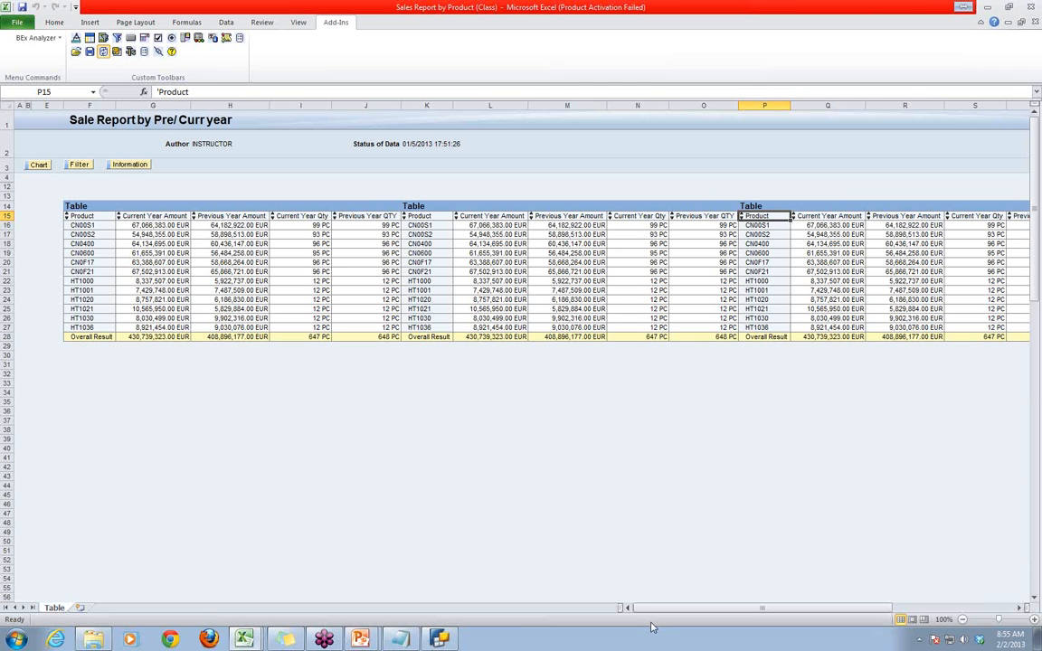
- Look across all three result tables and switch to another open Sales Report by Product (Class) workbook window
left_click_drag(657, 615, 829, 616)
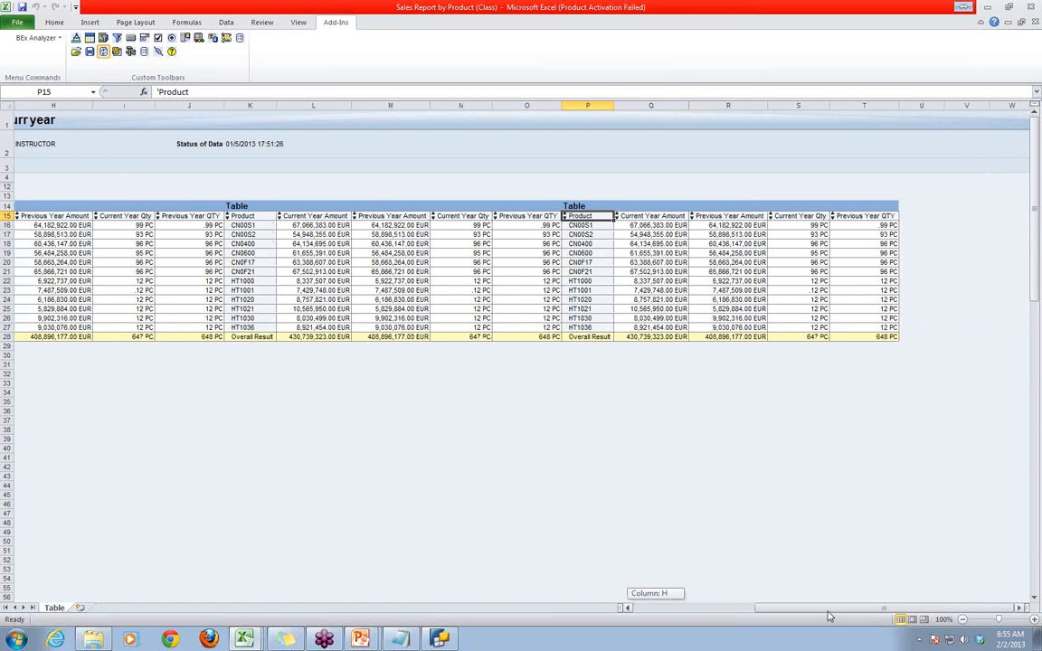
left_click_drag(829, 616, 448, 480)
left_click(458, 458)
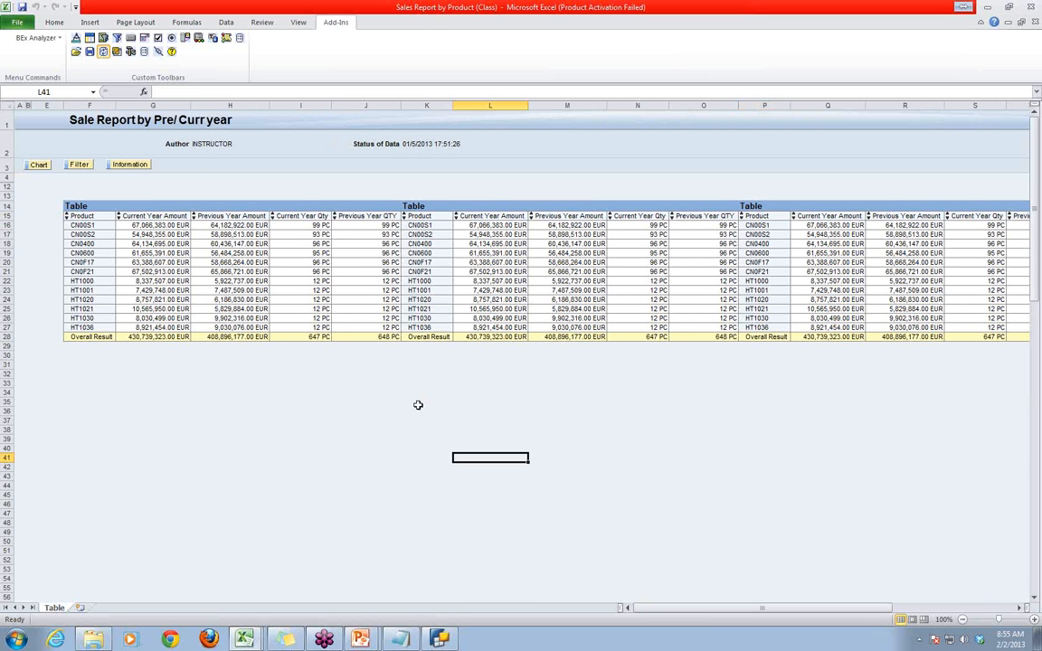
left_click(477, 402)
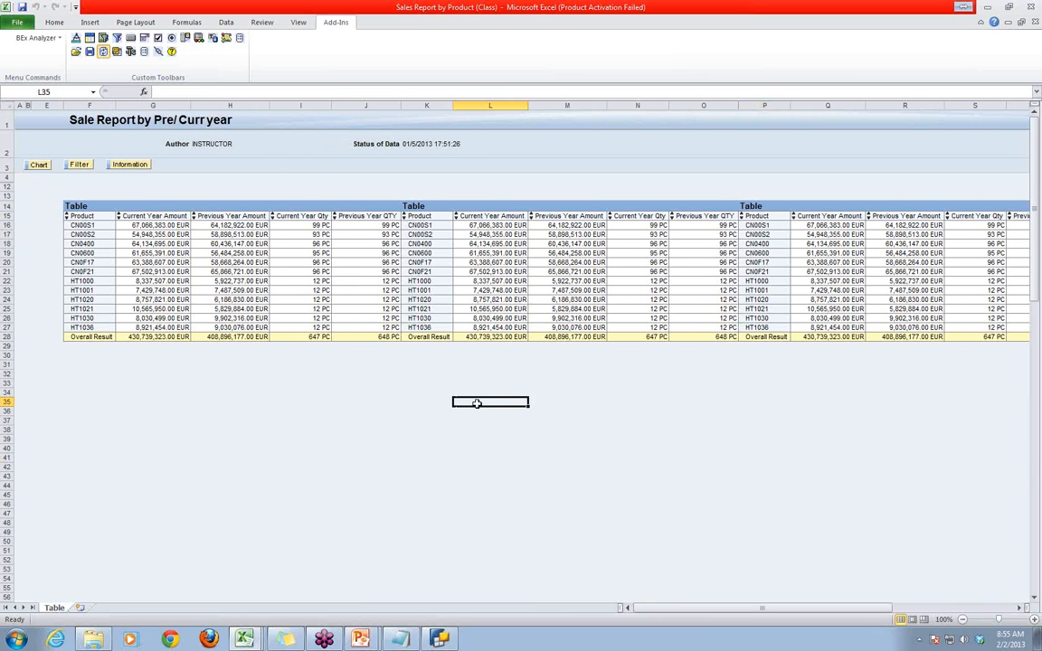
left_click(253, 642)
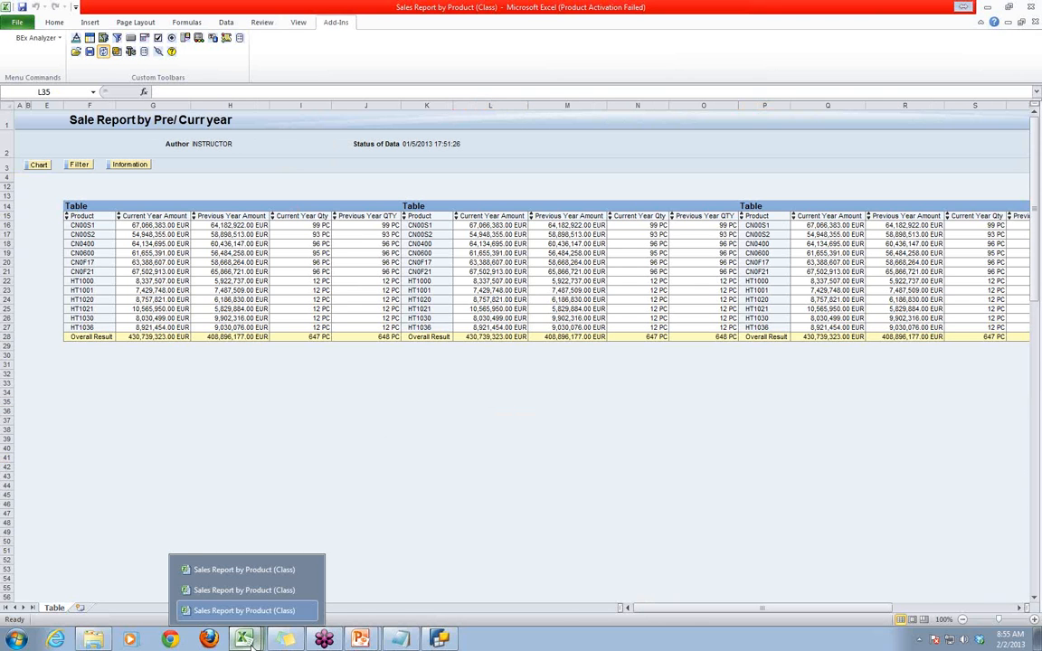
left_click(243, 591)
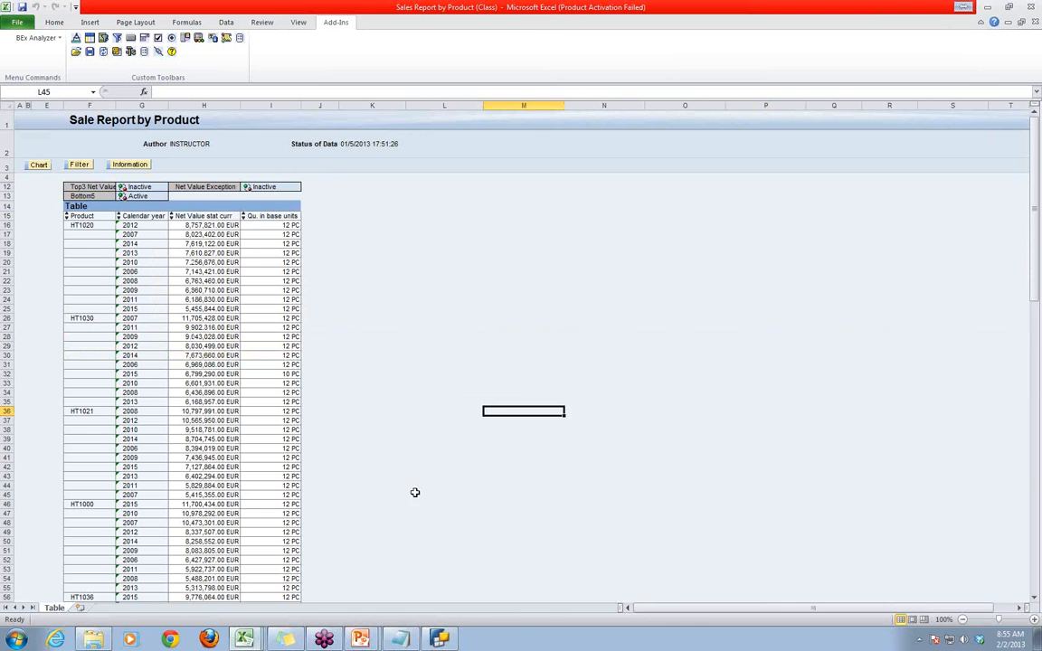
- Switch to the other open Sales Report by Product (Class) workbook window and look over its Bottom5 product table
left_click(414, 492)
left_click(254, 638)
left_click(248, 586)
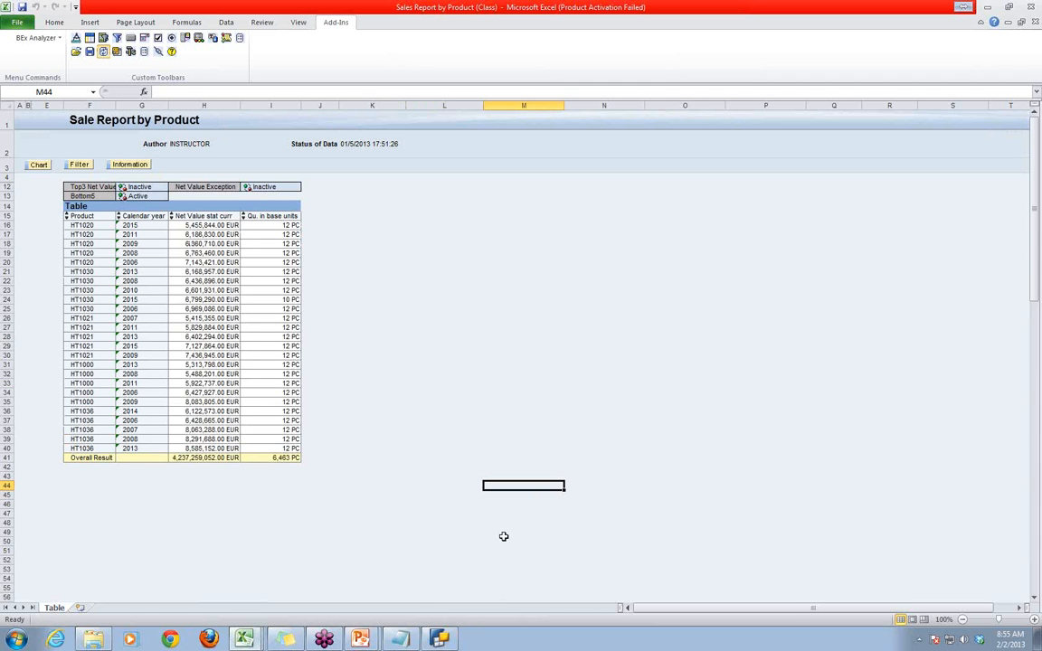
left_click(697, 359)
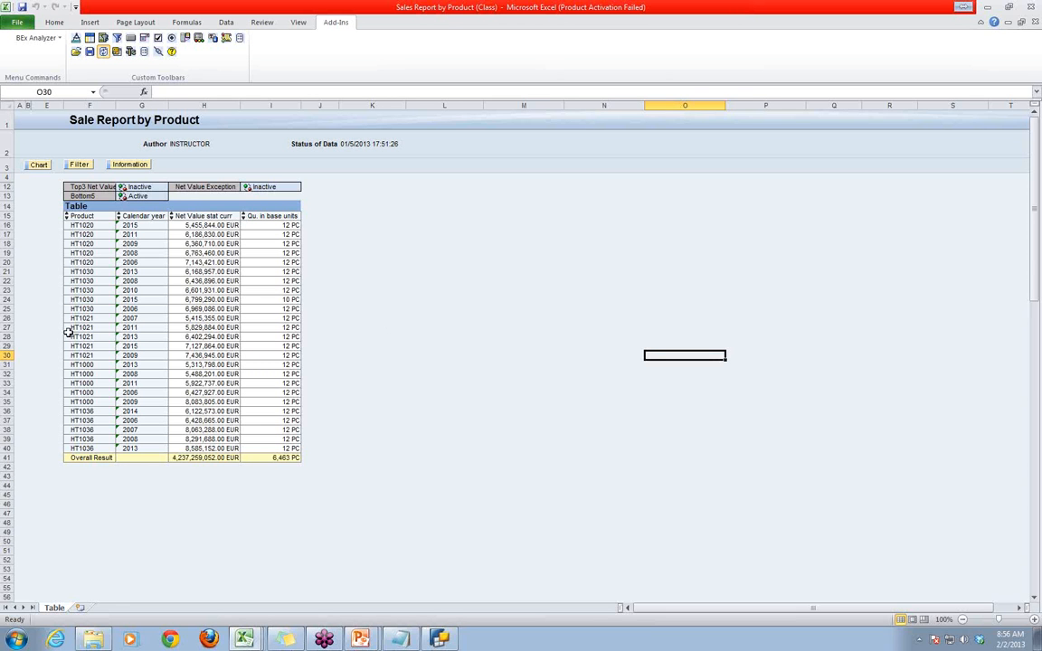
left_click(104, 52)
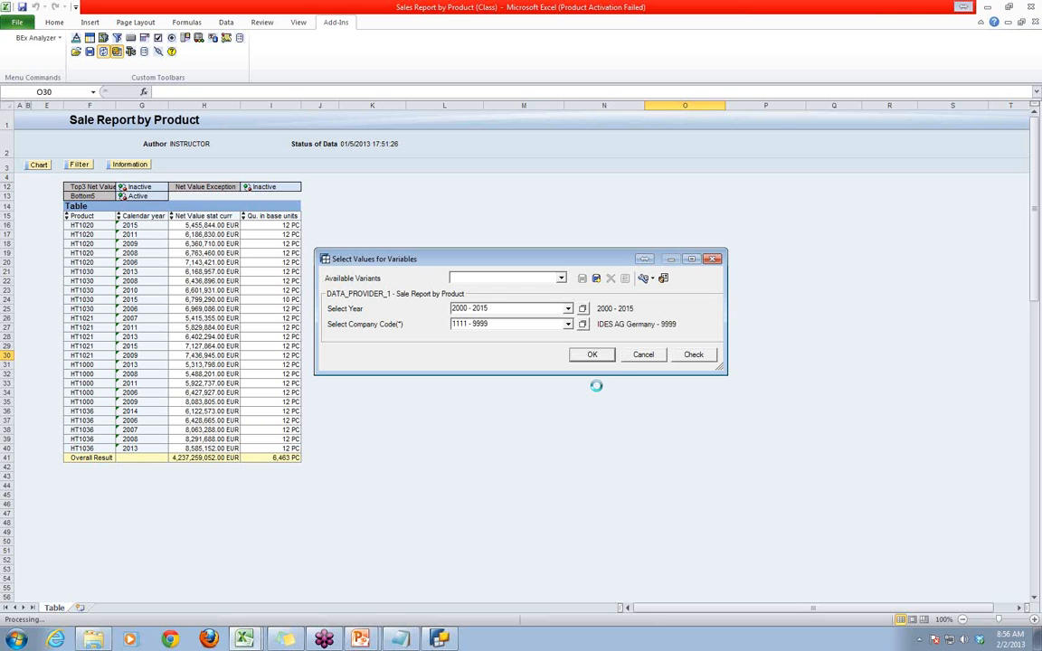
left_click(643, 355)
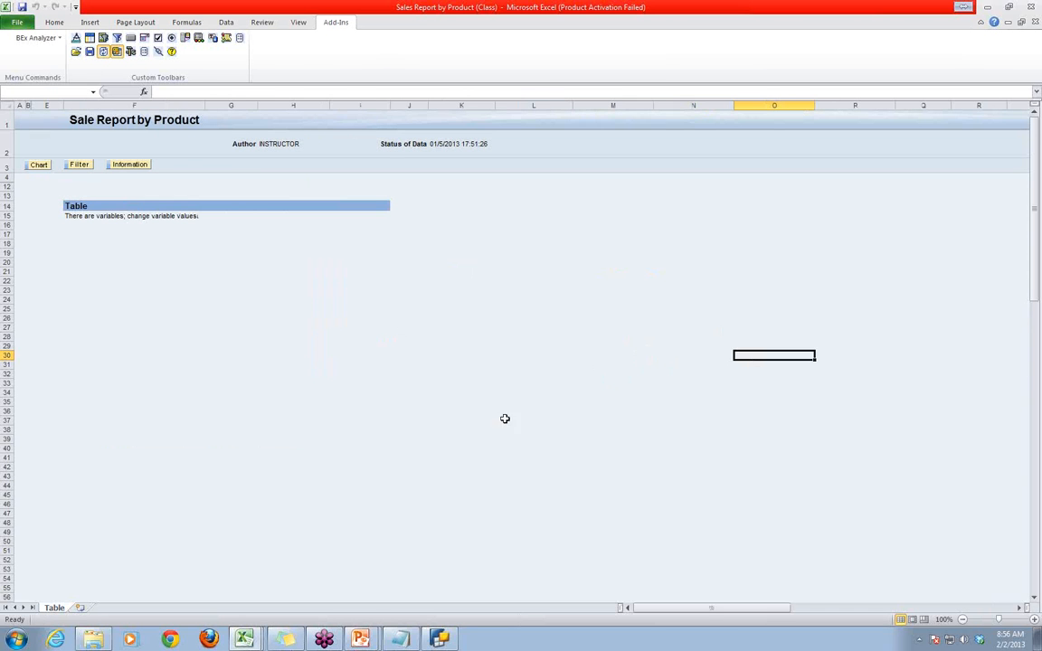
left_click(819, 608)
left_click_drag(810, 610, 689, 617)
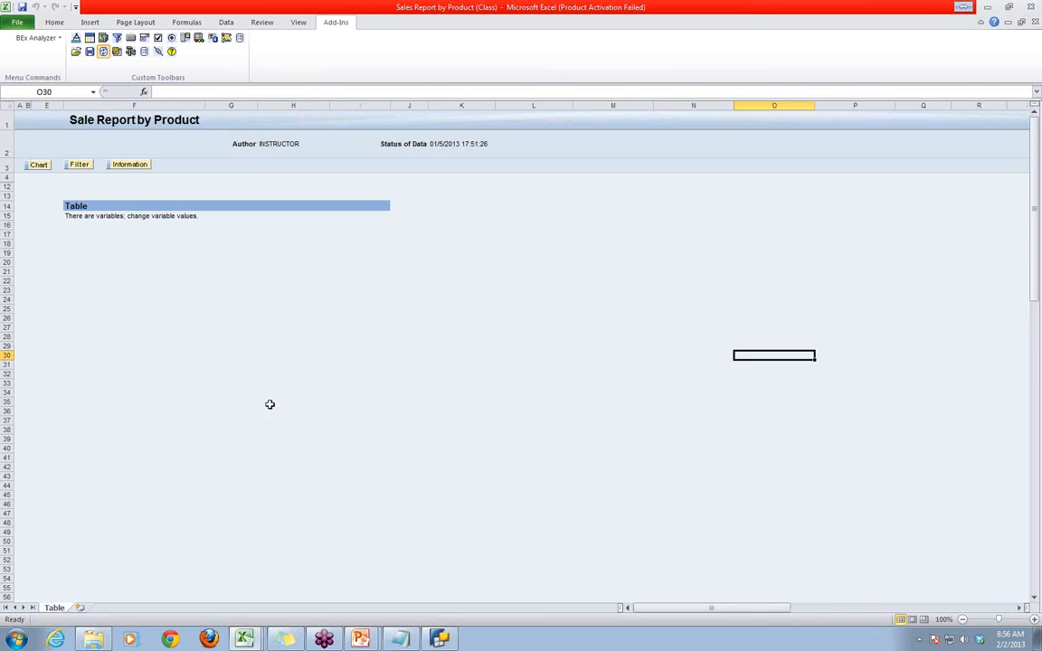
- Reopen the workbook Sales Report by Product (Class) from the History list
left_click(76, 52)
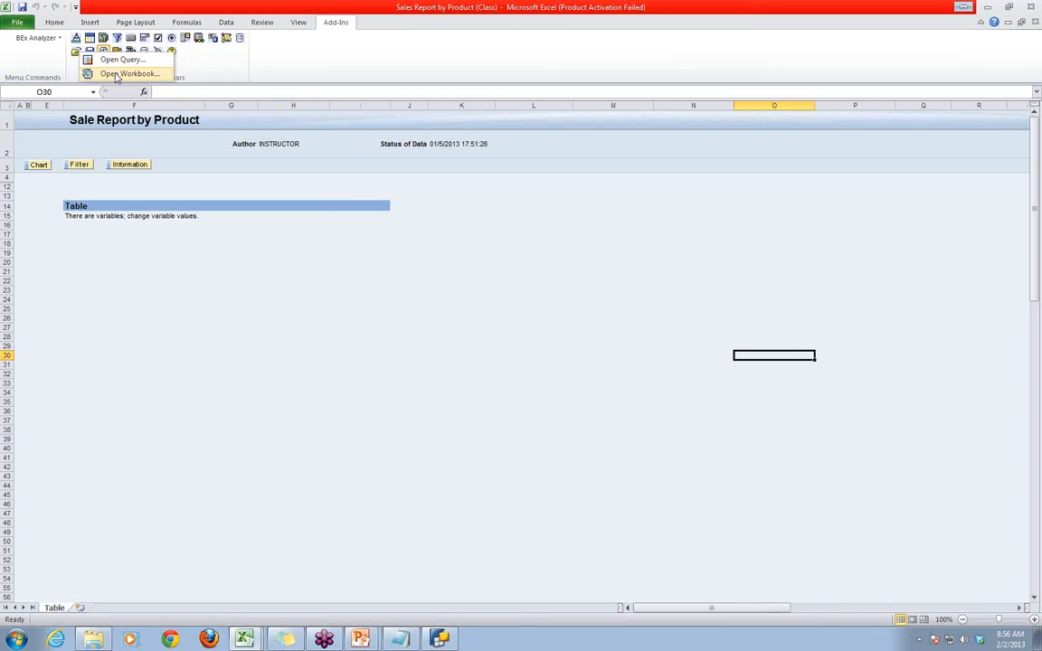
left_click(115, 76)
left_click(494, 245)
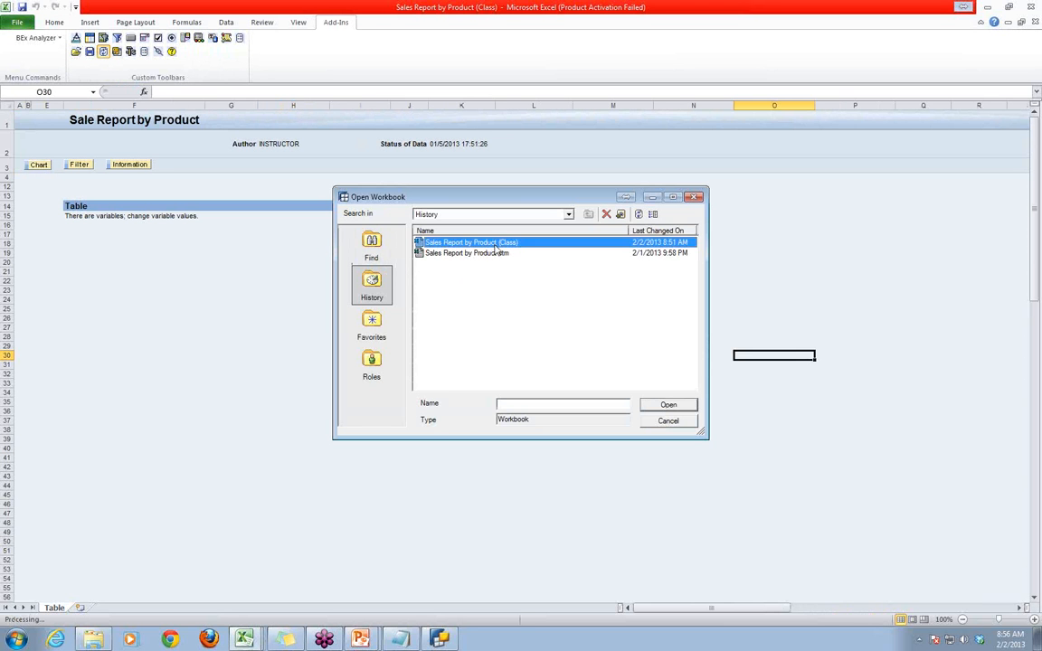
double_click(496, 244)
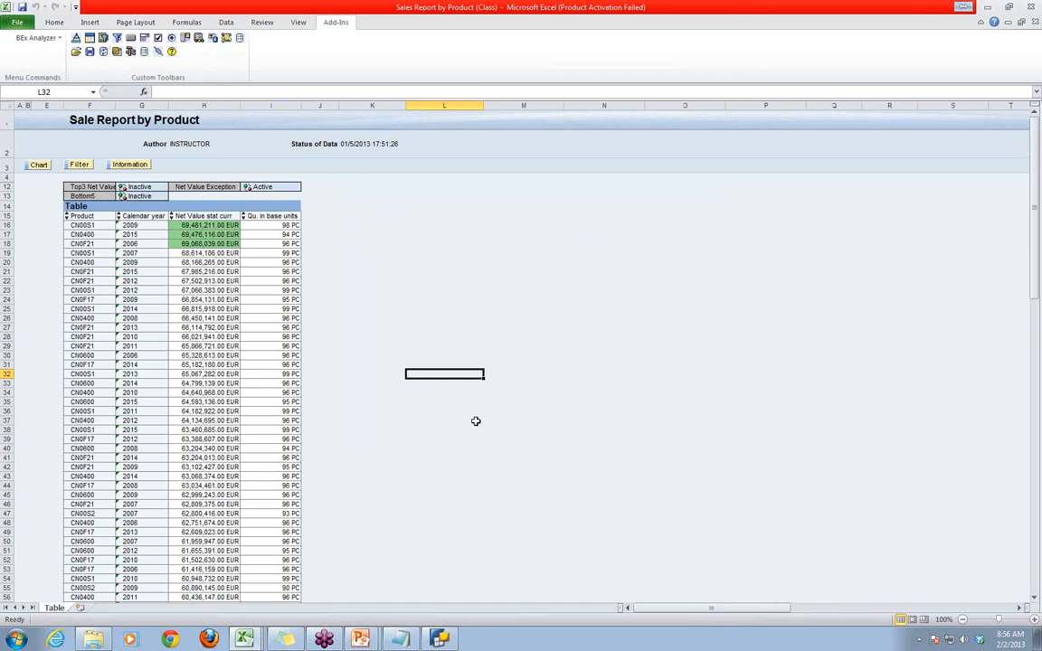
left_click(547, 458)
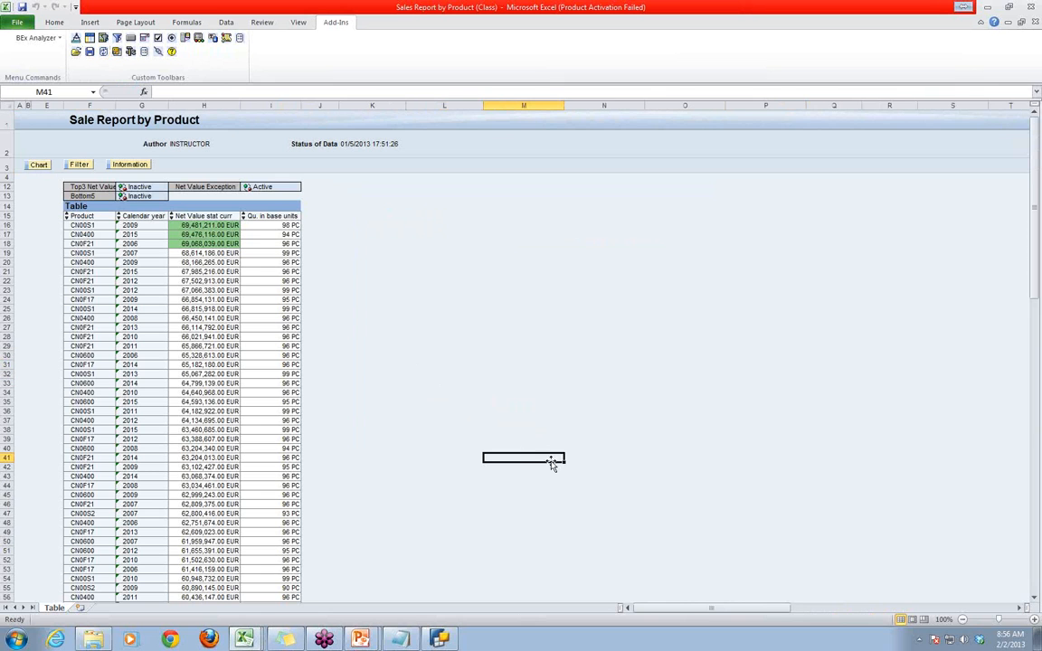
- Insert a second analysis grid at cell K15 beside the existing product table and exit design mode
left_click(341, 217)
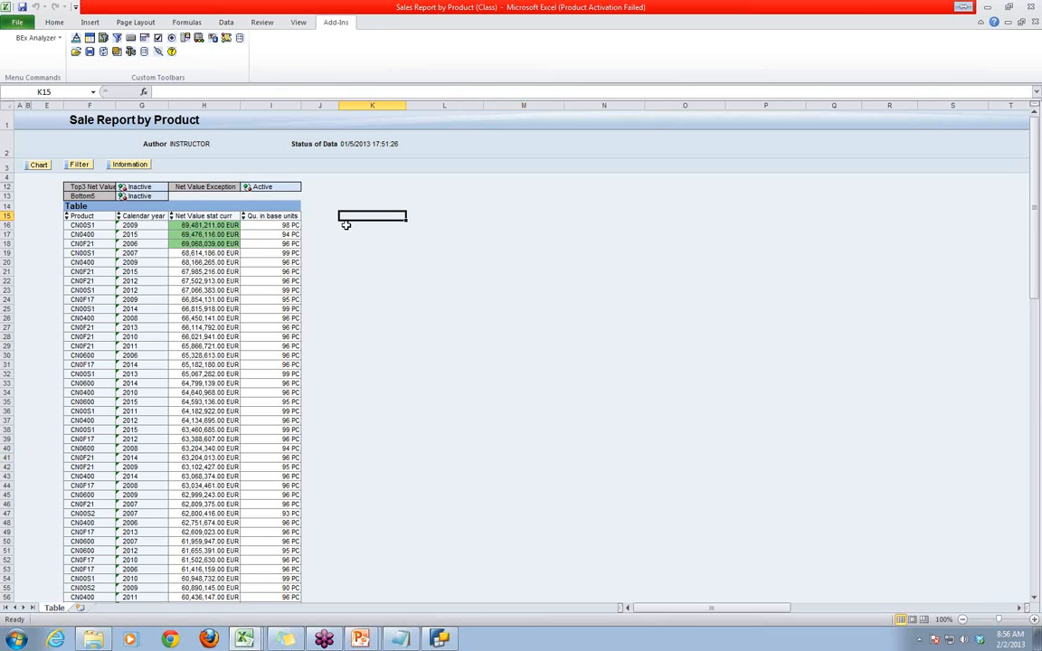
left_click(90, 37)
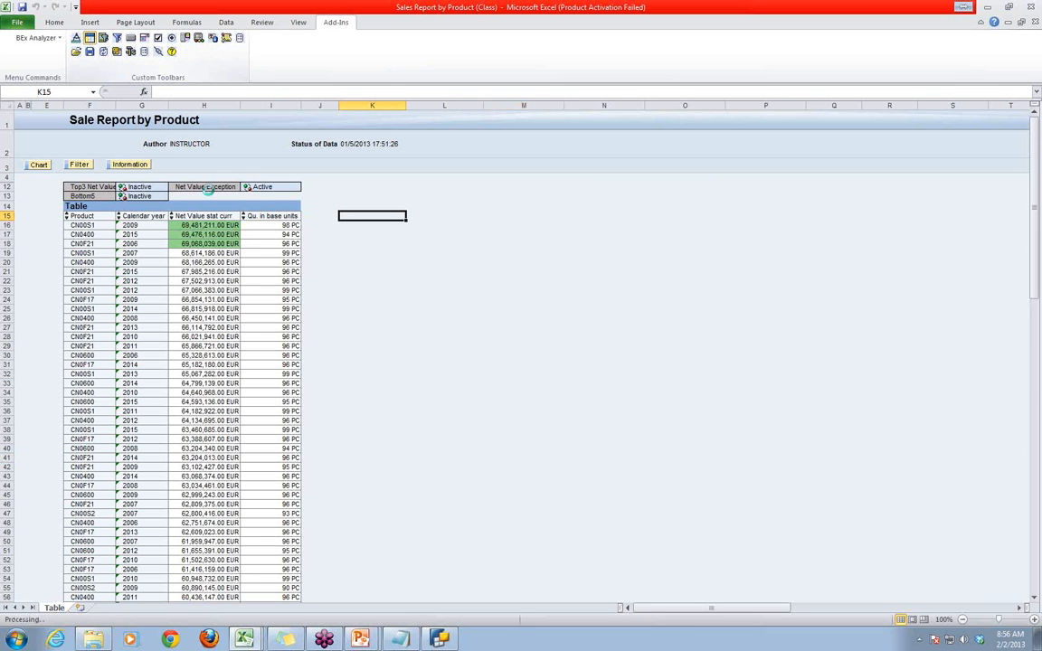
left_click(76, 38)
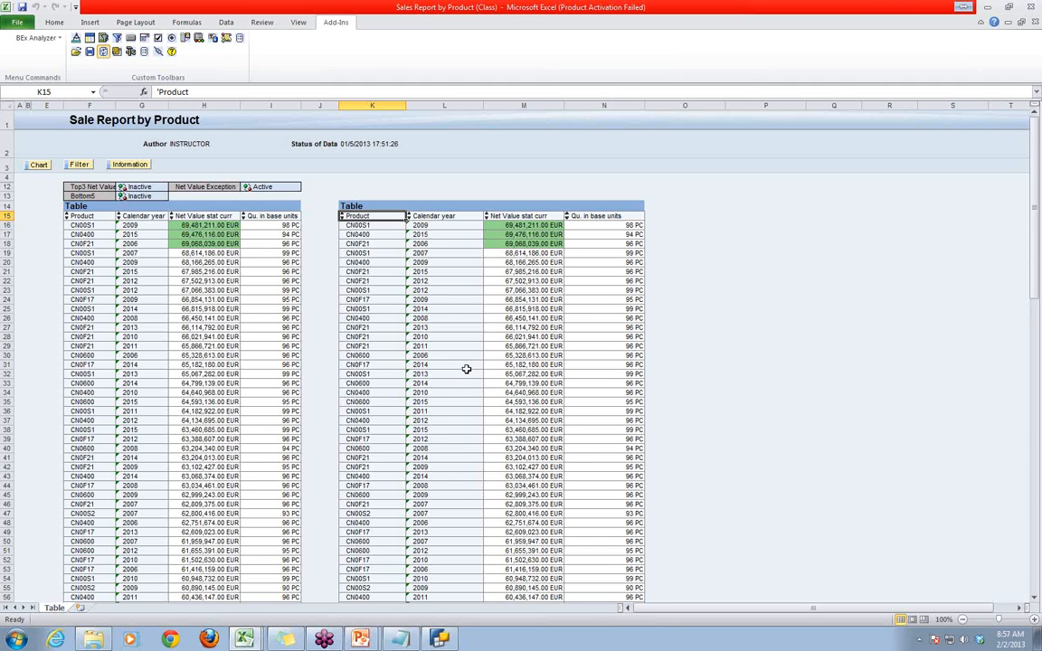
- Open the variable value selection for the workbook's query
left_click(471, 429)
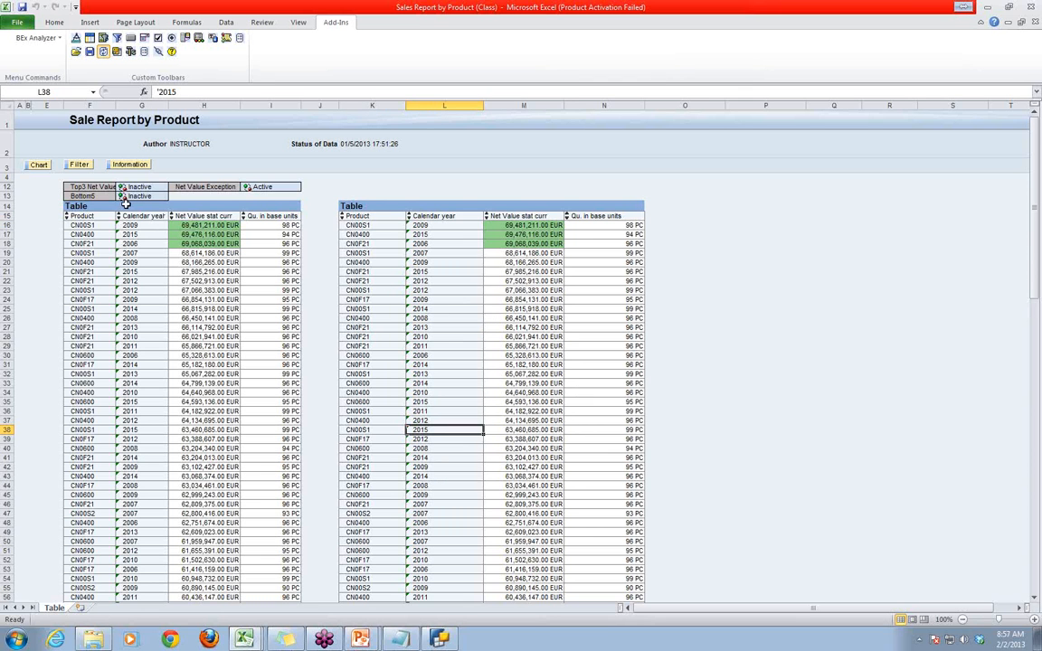
left_click(115, 52)
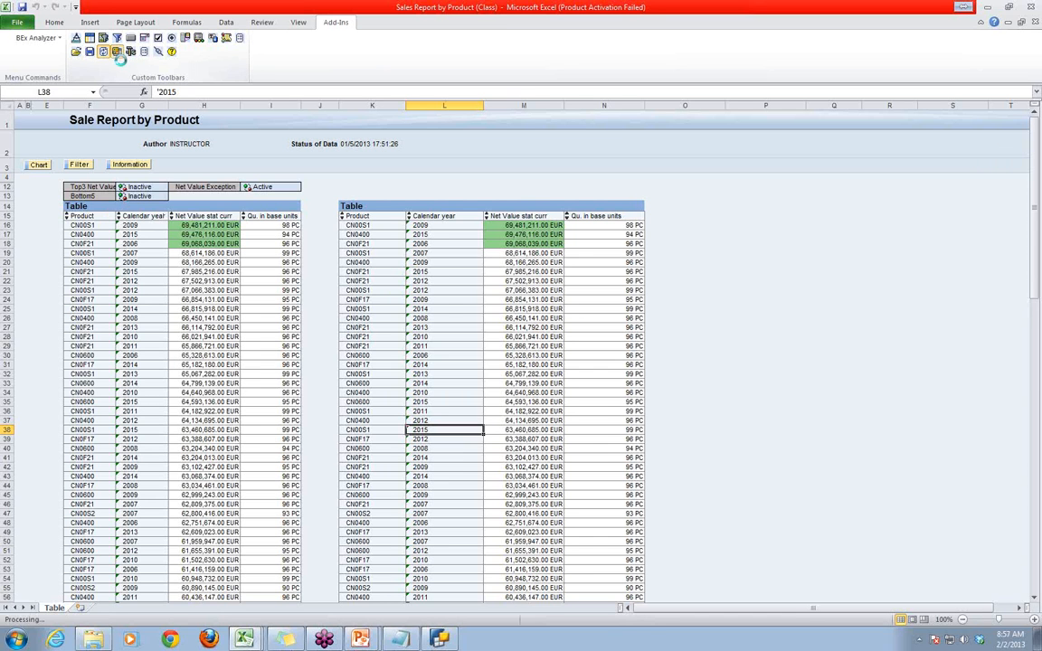
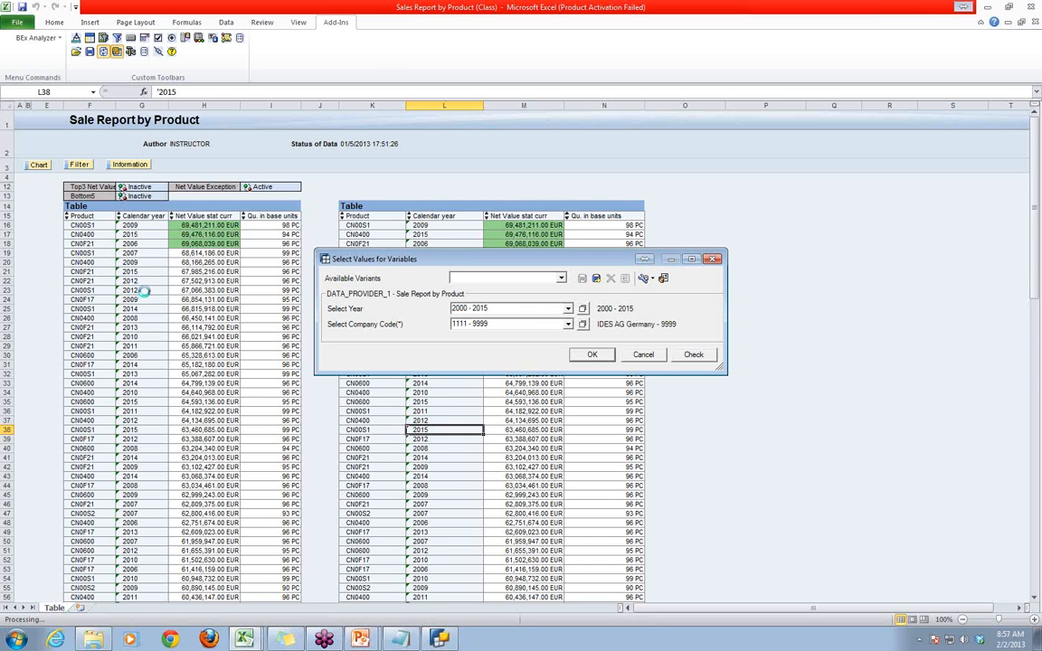
- Cancel the variable value selection and refresh both analysis grids
left_click(643, 354)
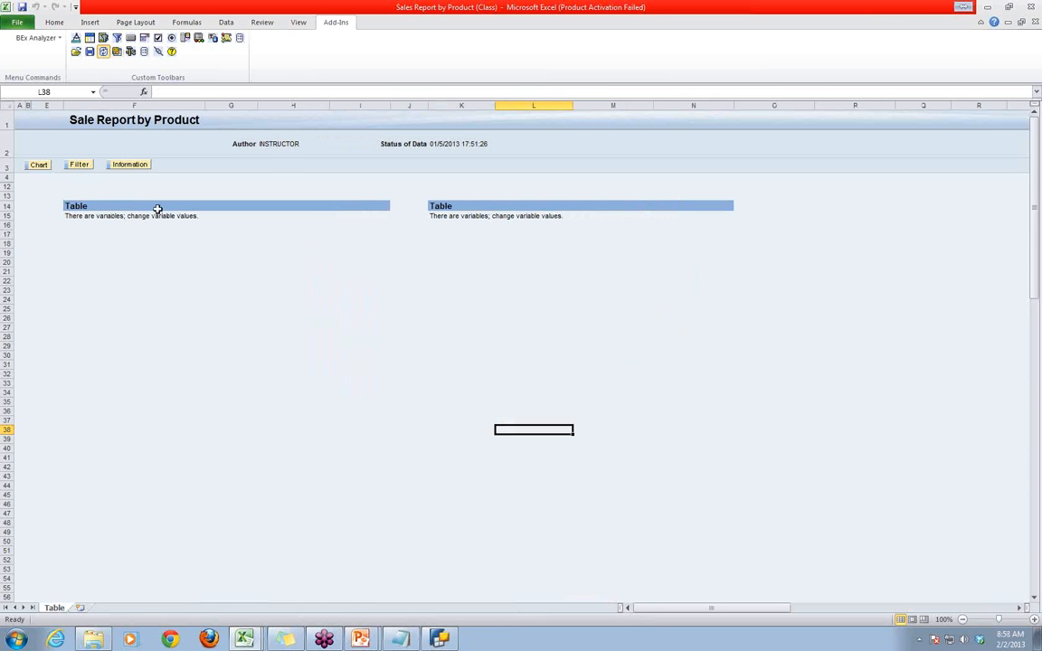
left_click(104, 51)
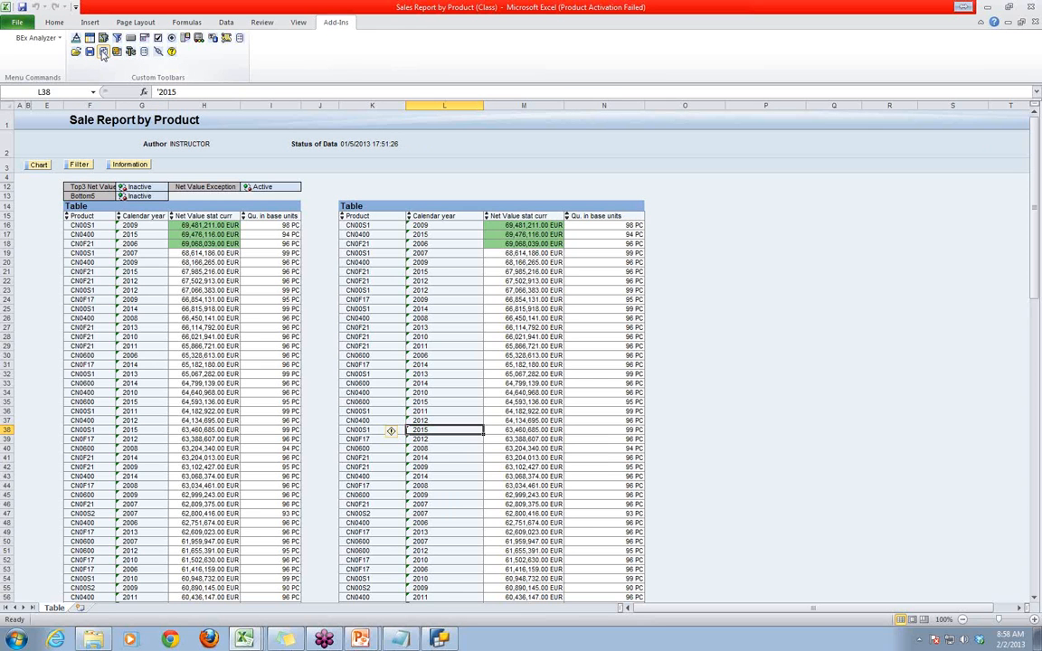
- Reopen the workbook Sales Report by Product (Class) from the History list and activate its Top3 Net Value condition
left_click(103, 51)
left_click(114, 73)
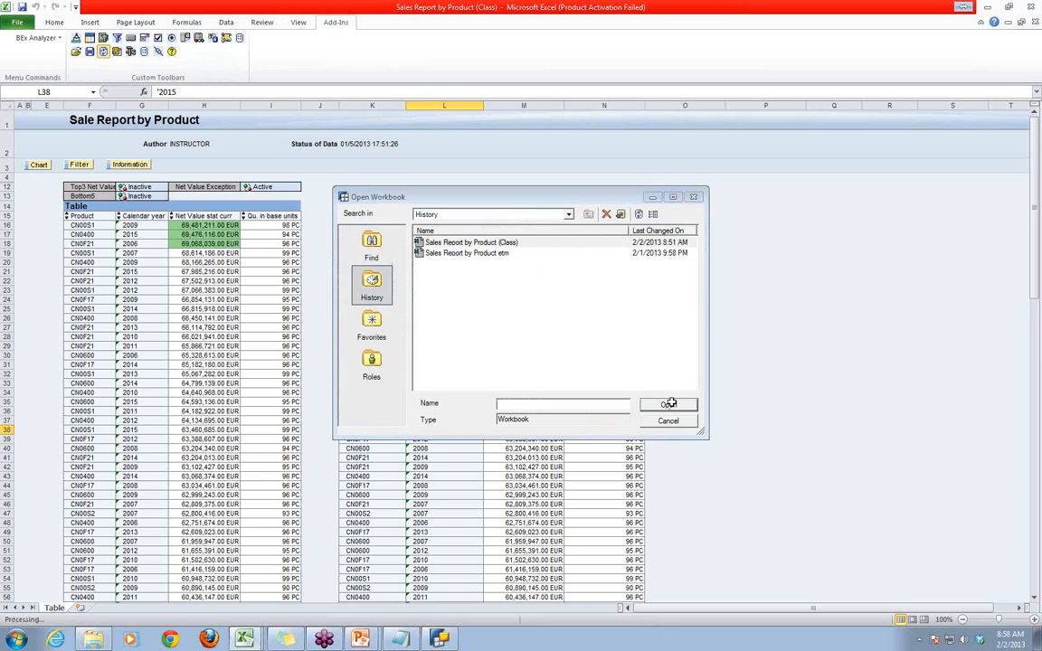
left_click(670, 403)
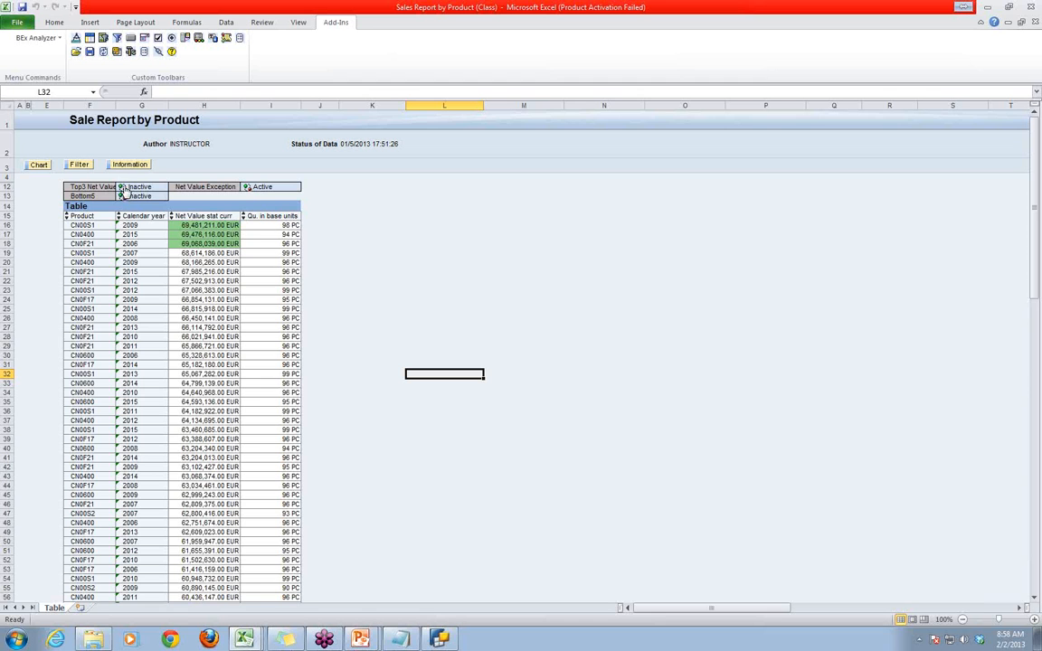
left_click(104, 51)
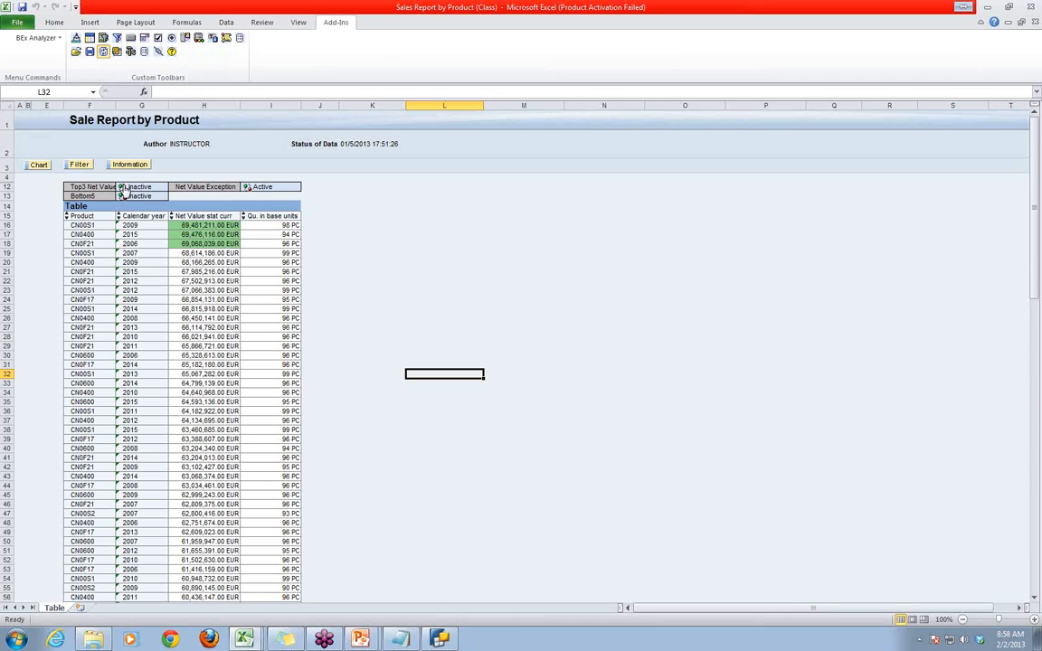
left_click(124, 188)
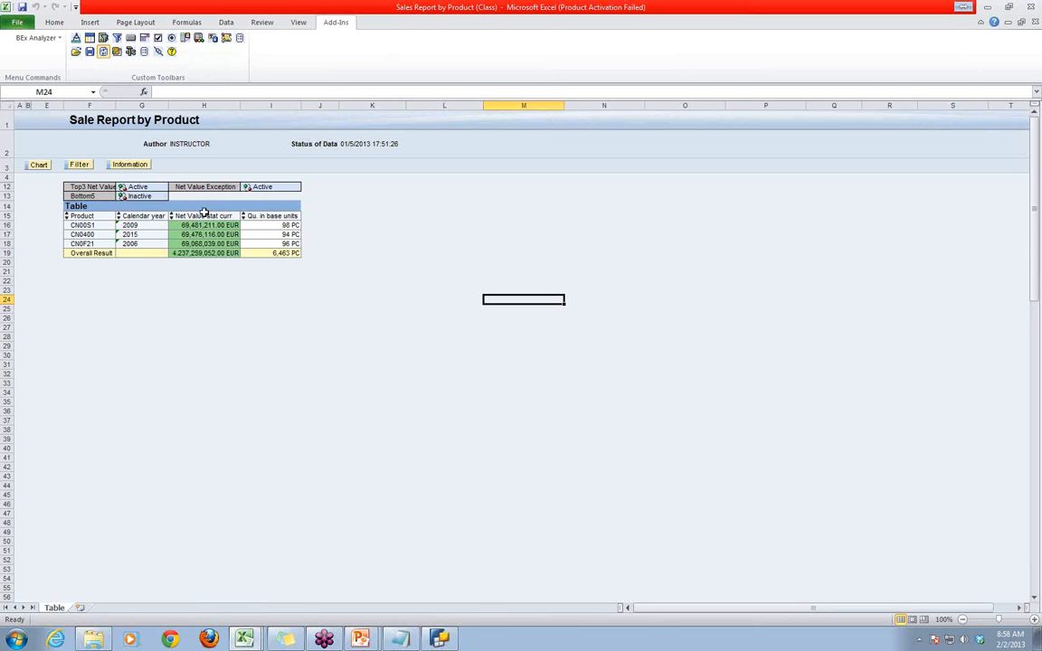
- Look through the Behavior, Default Workbook, Trace and Statistics options in BEx Analyzer's Global Settings, then cancel without changing anything
left_click(58, 40)
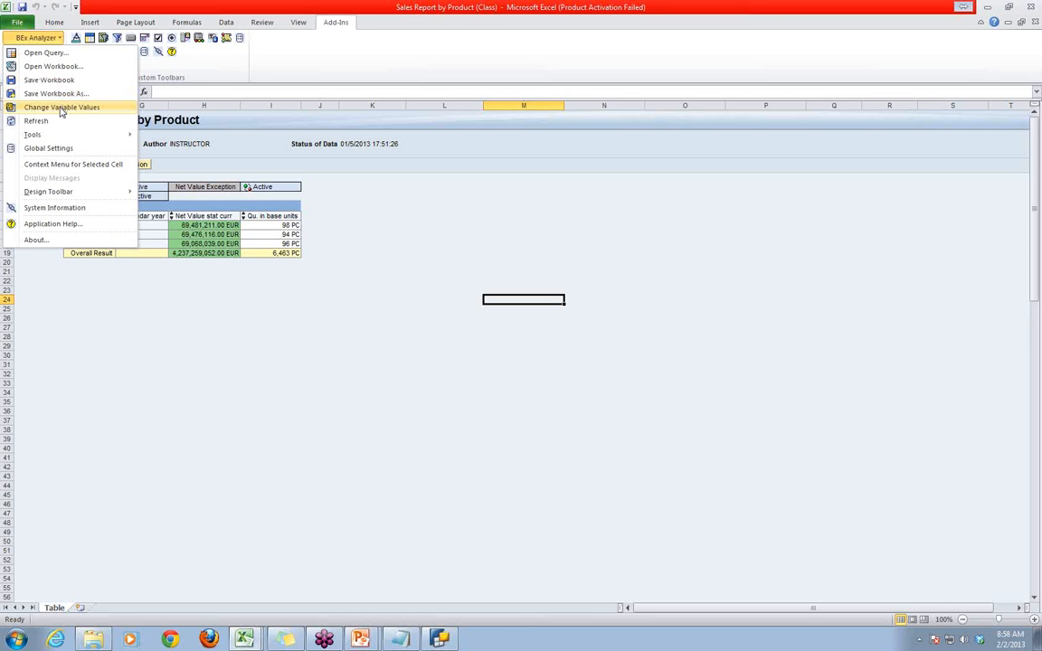
left_click(50, 148)
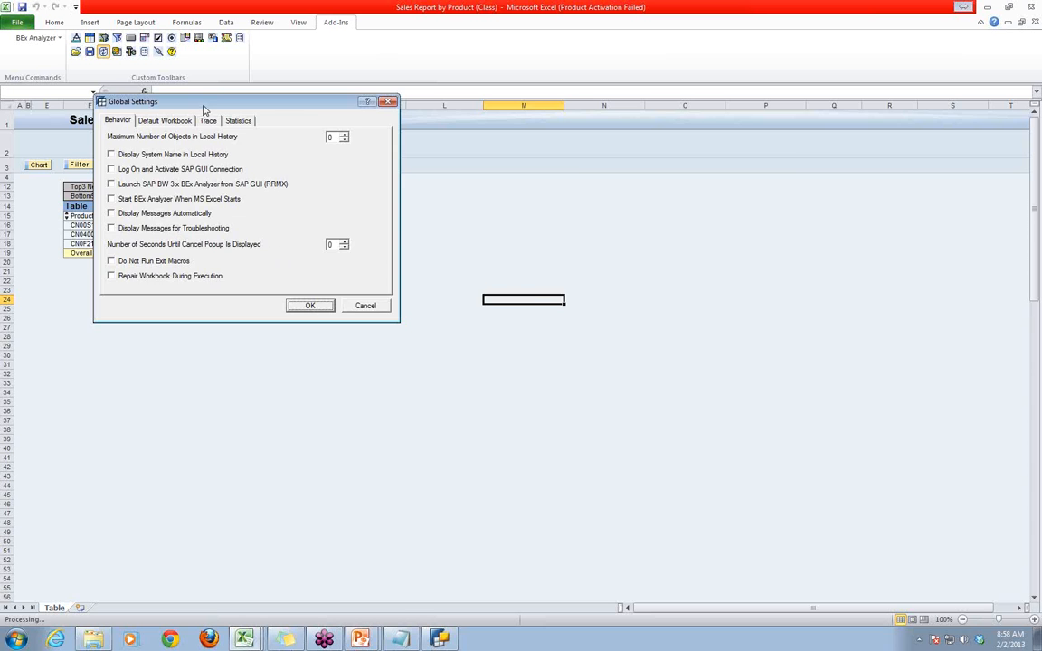
left_click_drag(202, 110, 605, 159)
left_click(565, 169)
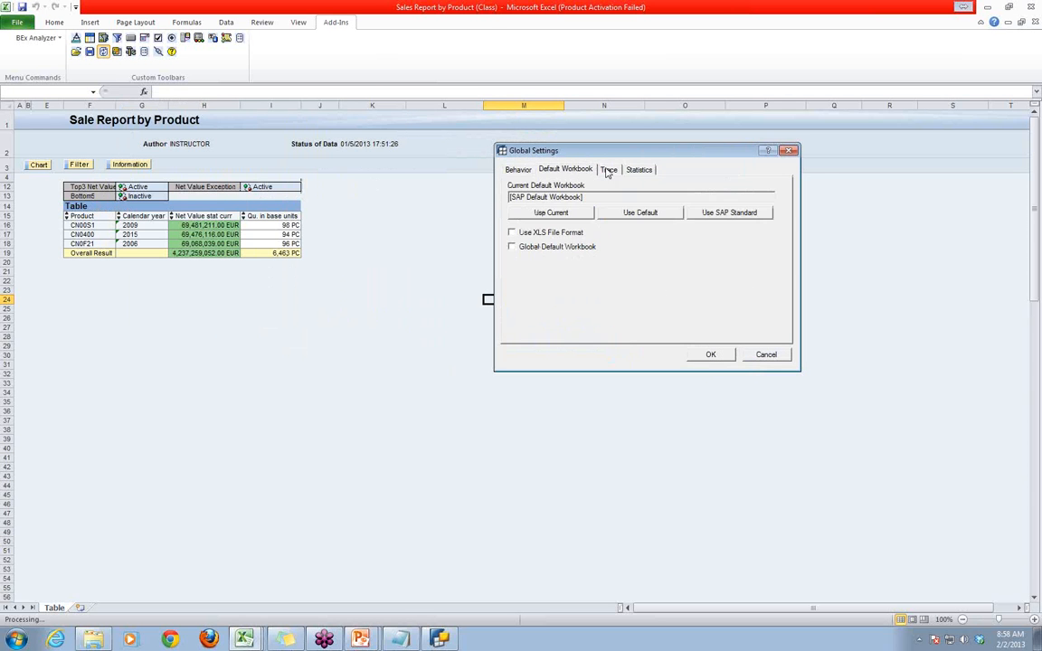
left_click(608, 169)
left_click(638, 169)
left_click(518, 169)
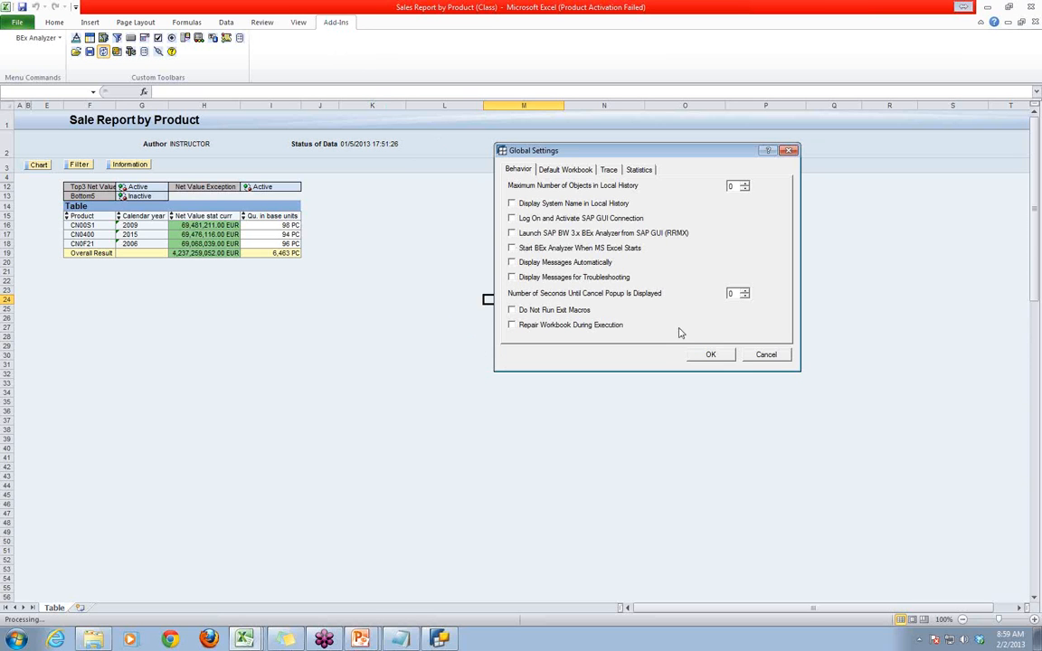
left_click(766, 354)
left_click(244, 400)
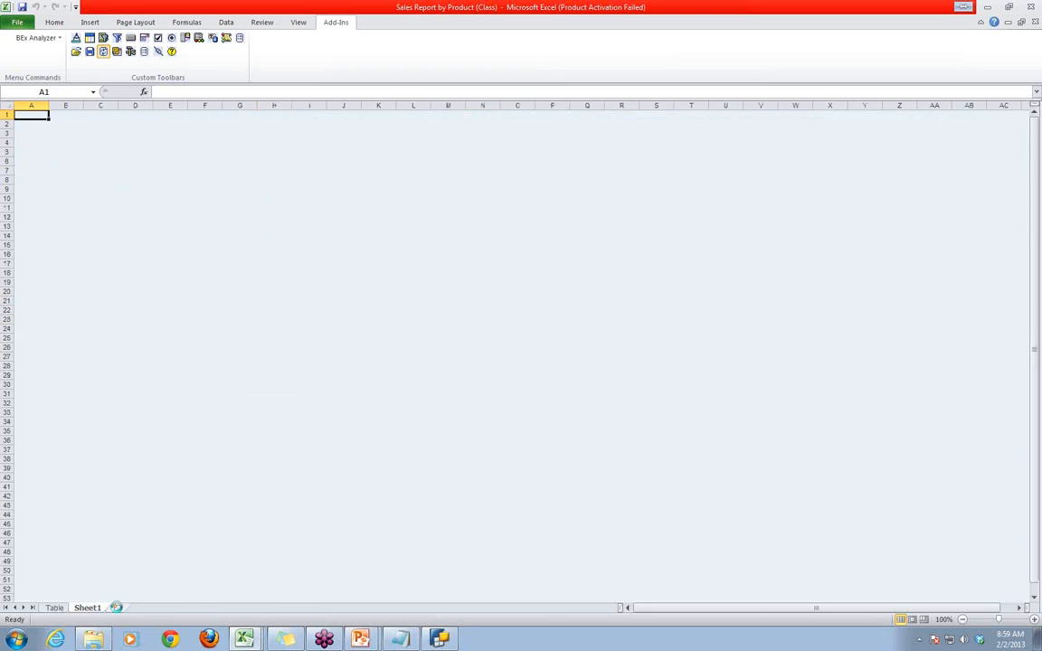
- Add more blank worksheets after Sheet1, up to Sheet4
left_click(116, 608)
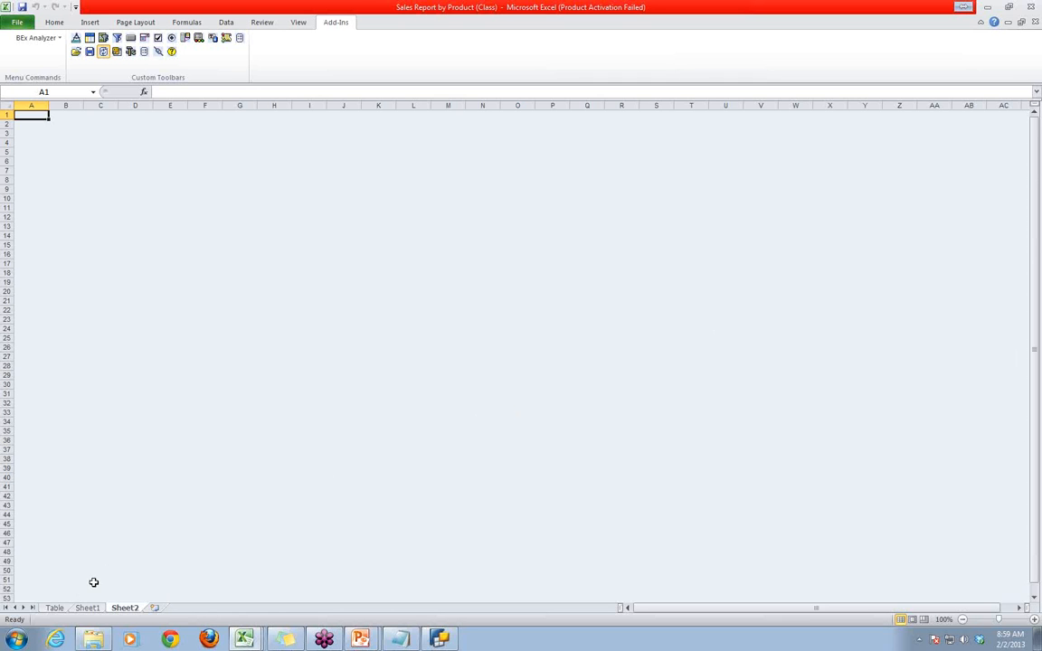
left_click(54, 608)
left_click(87, 608)
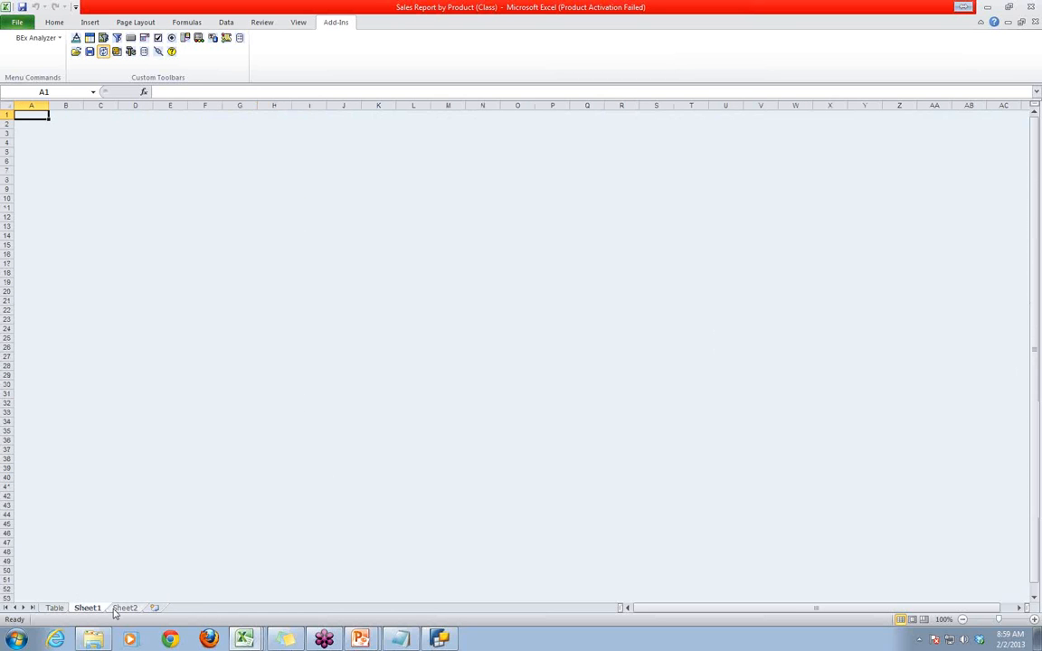
left_click(125, 608)
left_click(154, 608)
left_click(192, 608)
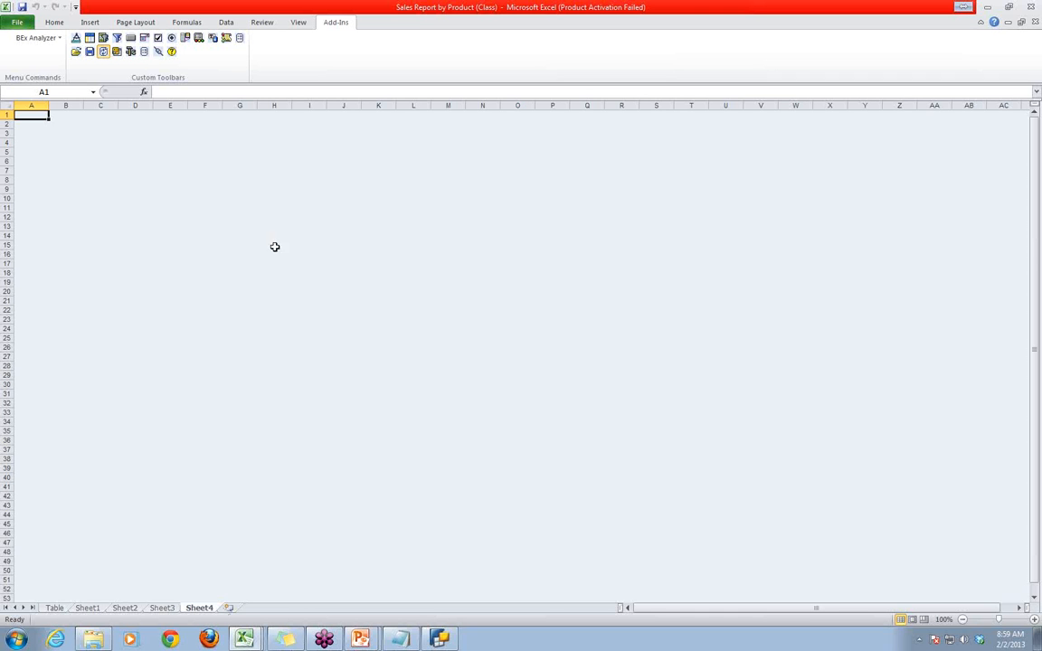
- Examine the report on the Table sheet alongside the blank worksheets Sheet1 to Sheet4
left_click(87, 608)
left_click(125, 608)
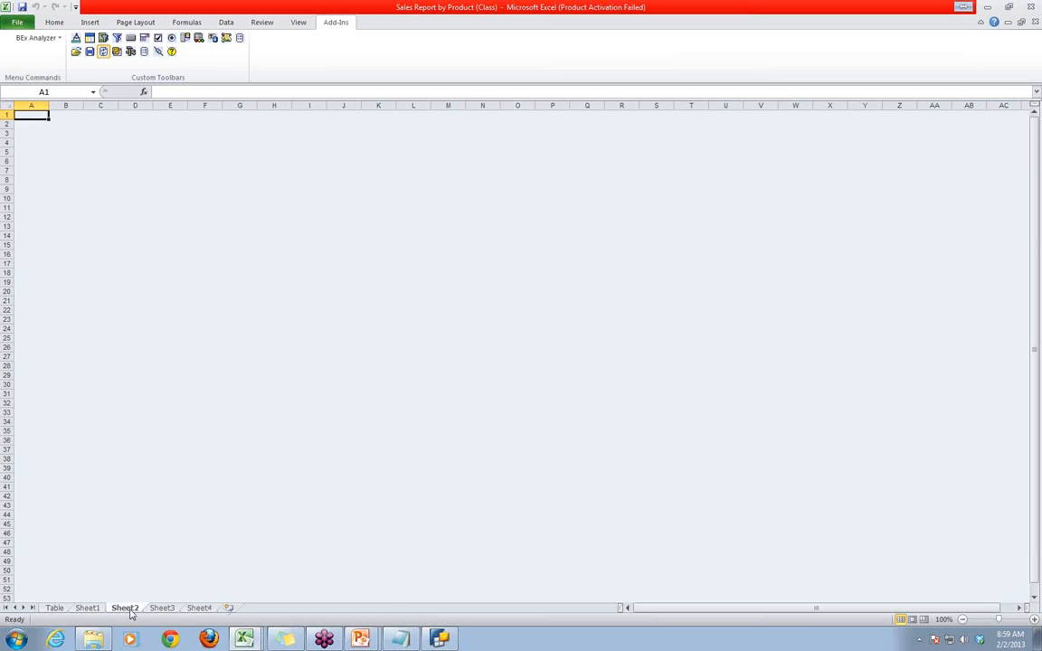
left_click(54, 609)
left_click(87, 608)
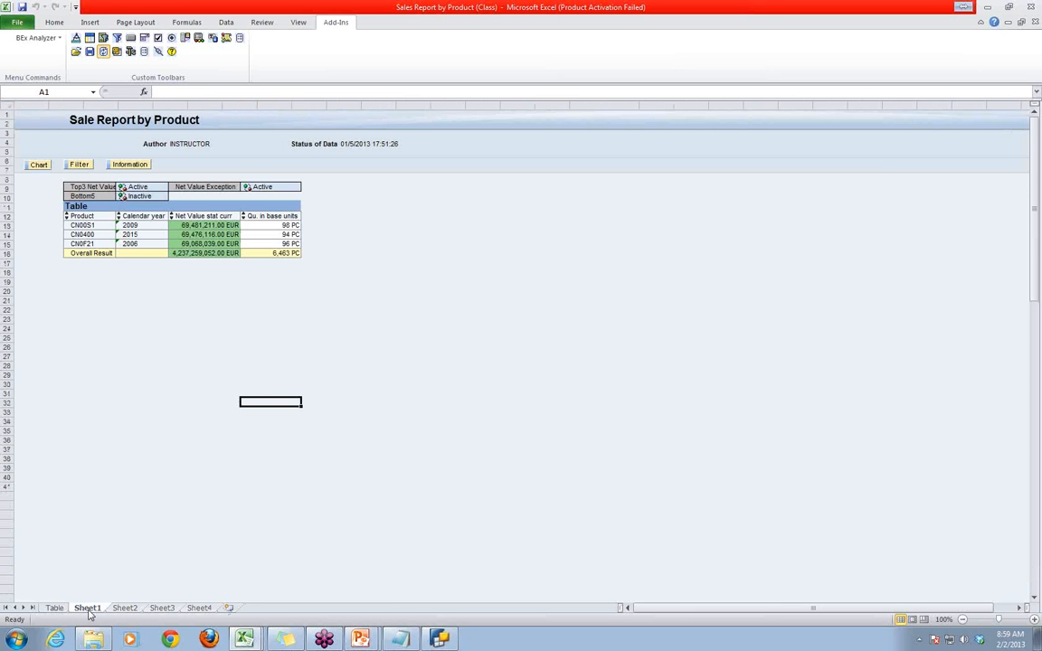
left_click(125, 608)
left_click(163, 608)
left_click(197, 609)
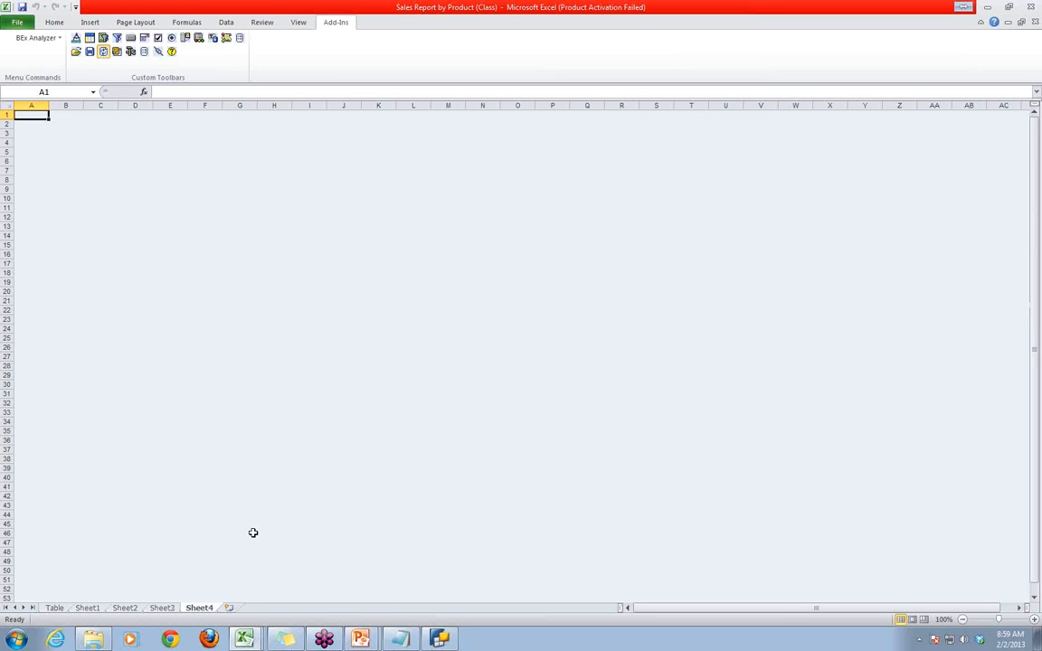
left_click(253, 532)
left_click(54, 608)
left_click(87, 609)
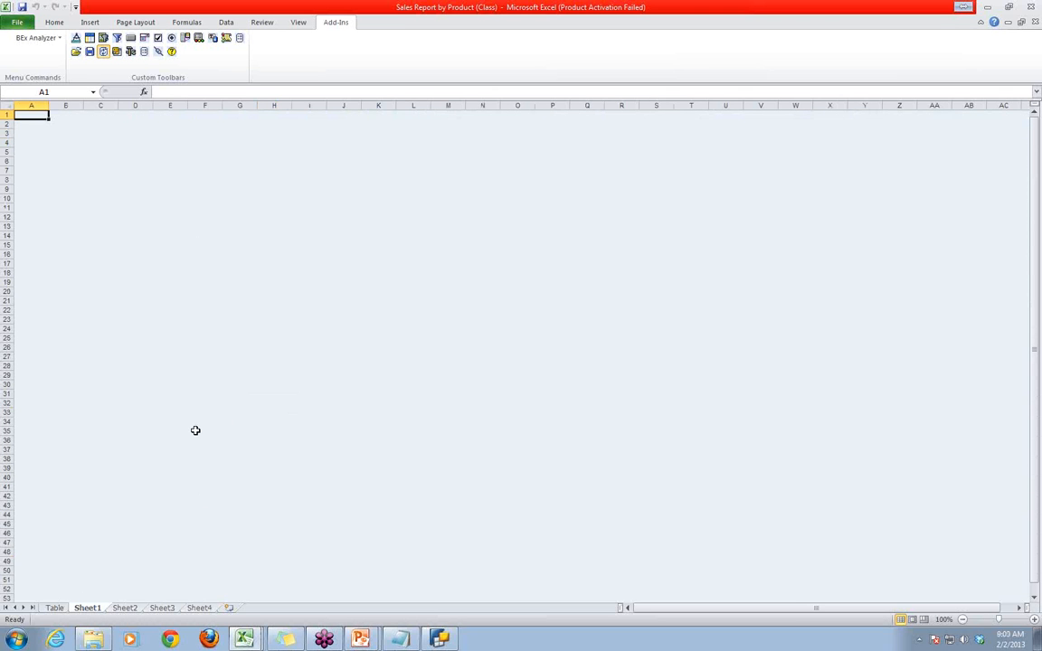
left_click(54, 608)
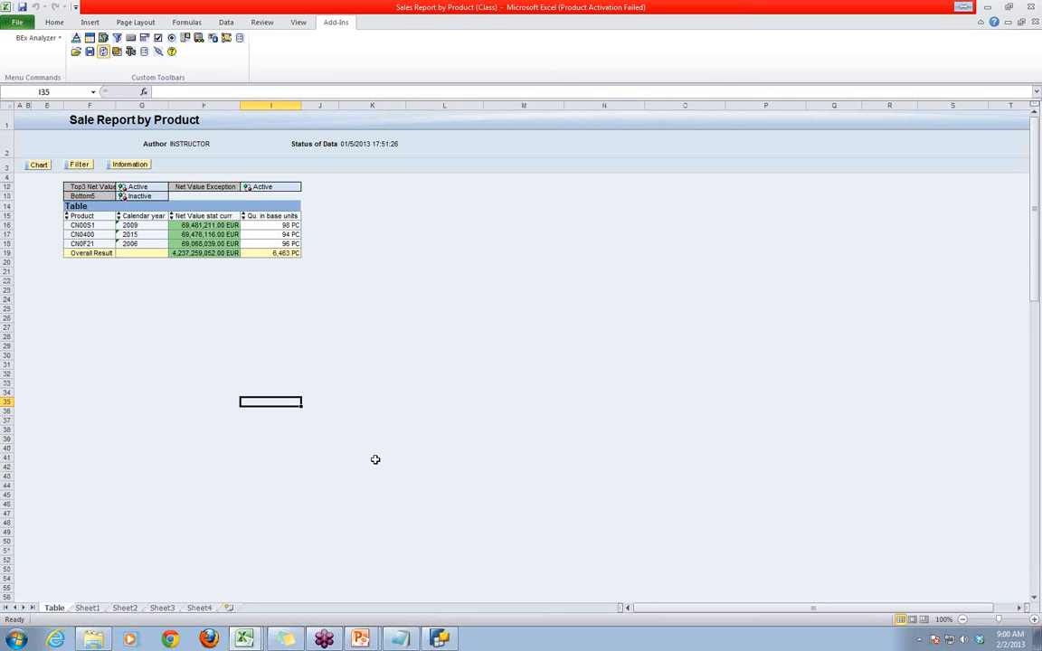
left_click(87, 608)
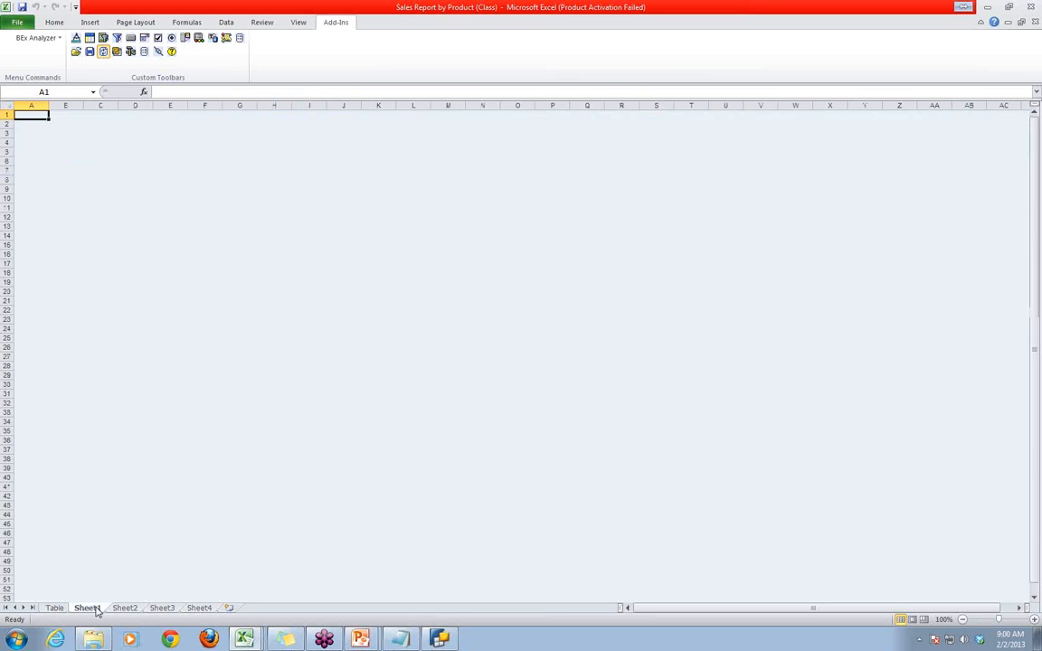
- Reopen the saved Sales Report by Product (Class) workbook and refresh its product table
left_click(76, 52)
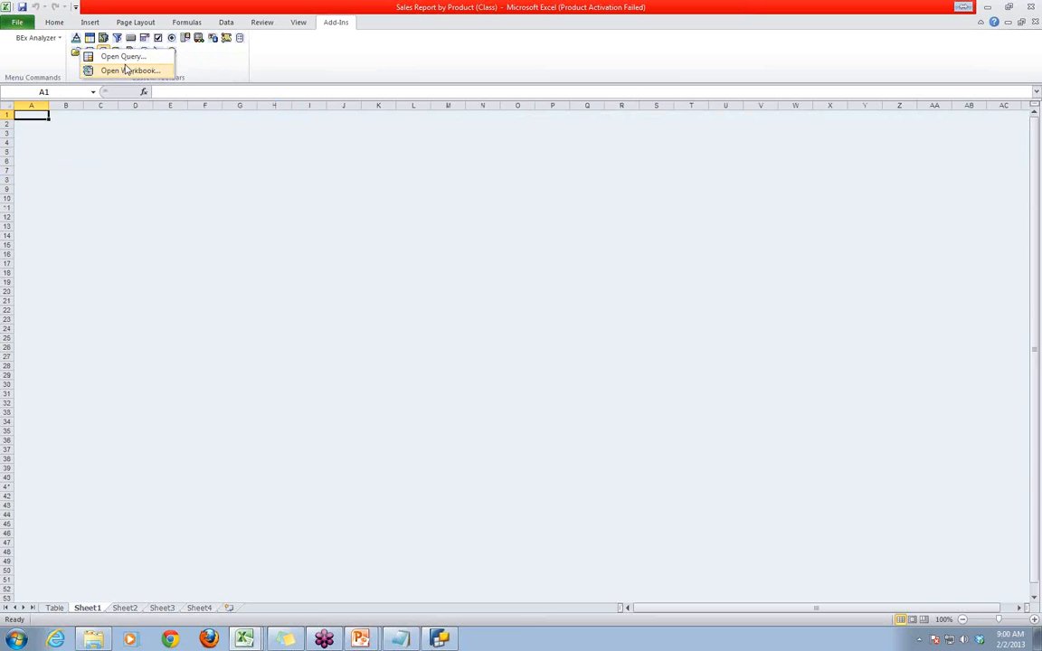
left_click(124, 68)
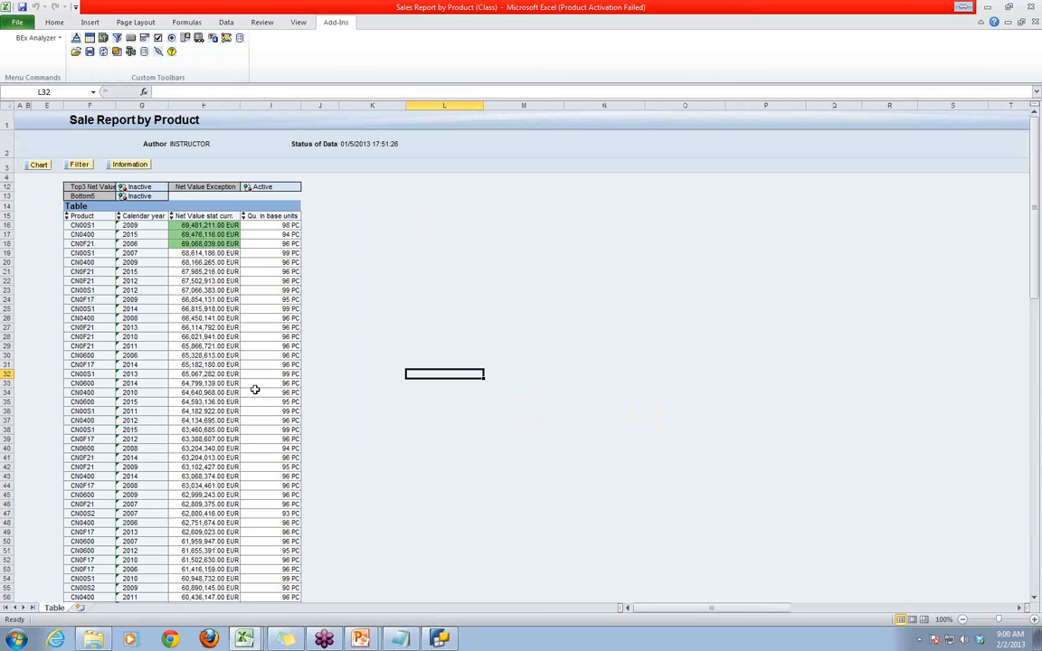
left_click(422, 272)
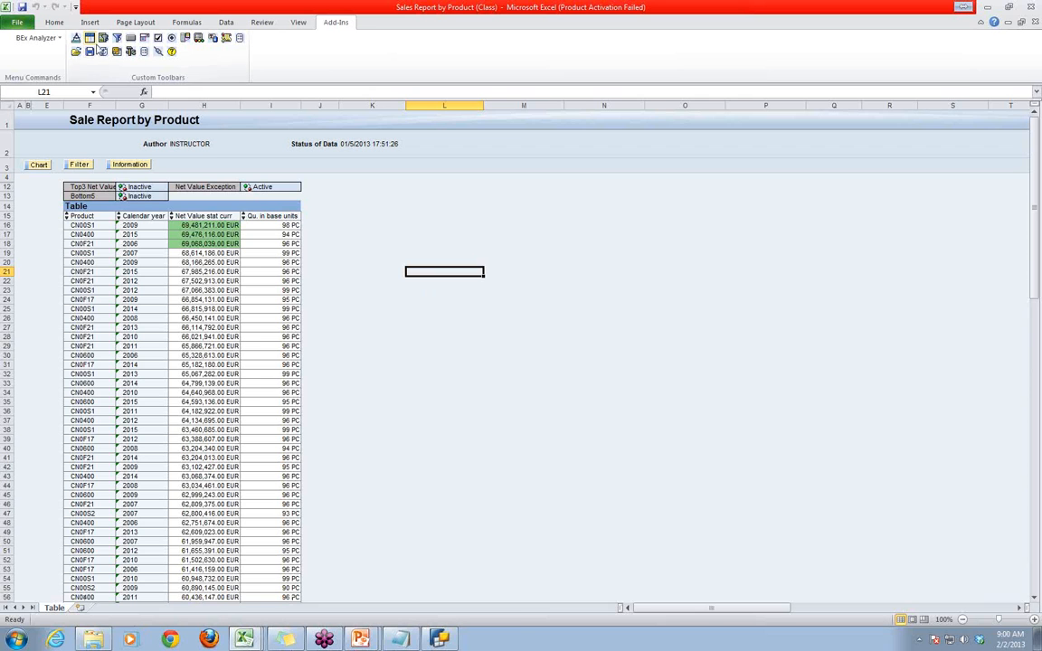
left_click(103, 53)
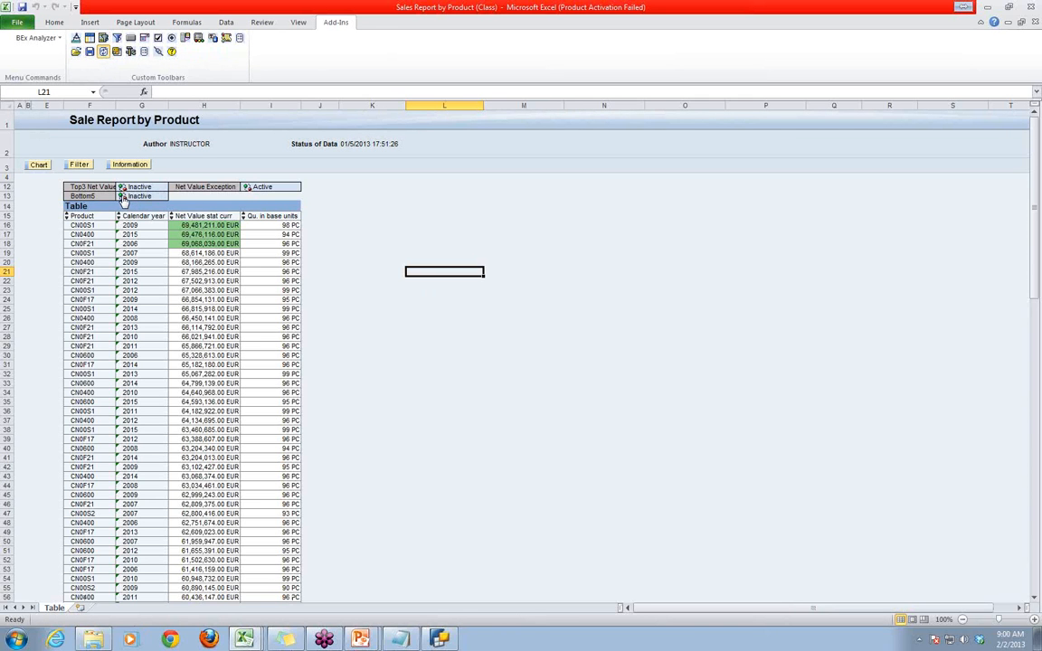
left_click(421, 414)
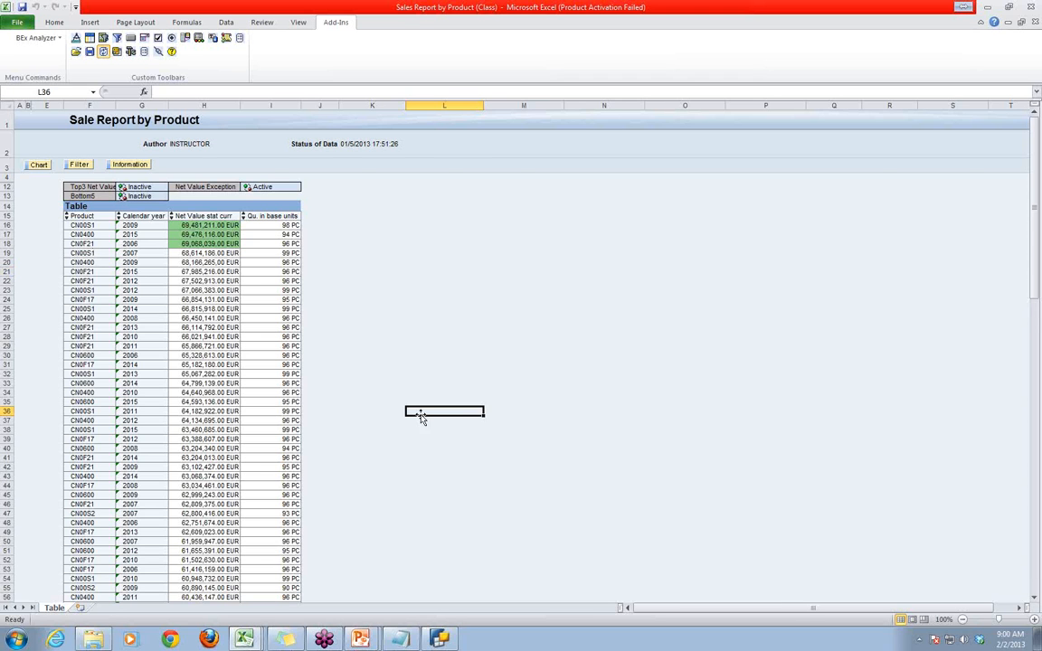
- Add a new worksheet and insert an analysis grid at cell A1 that uses DATA_PROVIDER_1
left_click(80, 608)
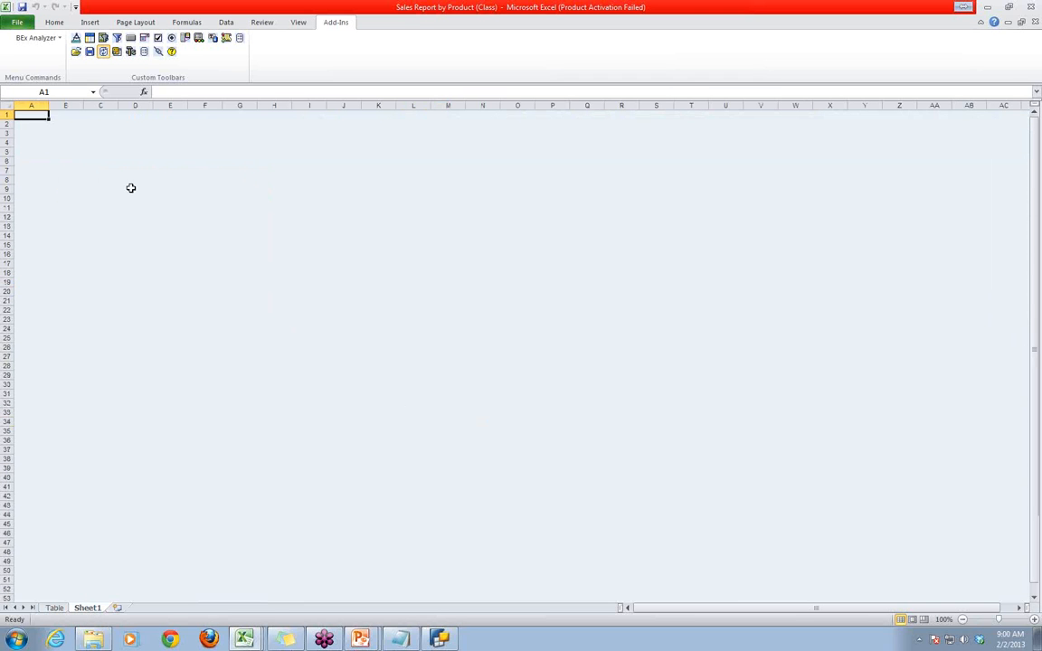
left_click(77, 38)
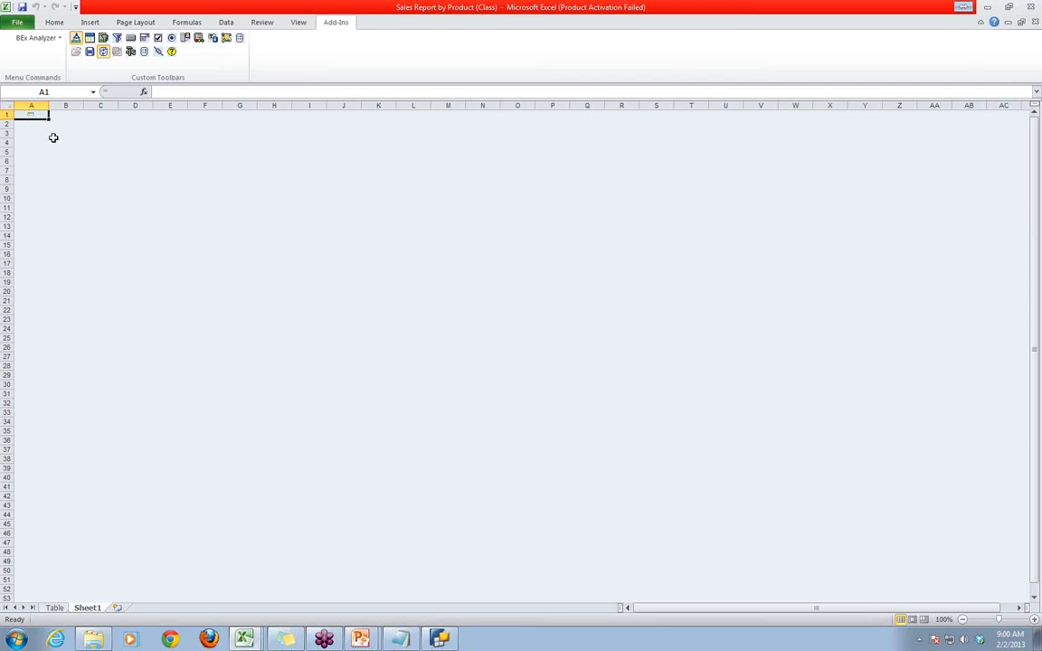
left_click(30, 113)
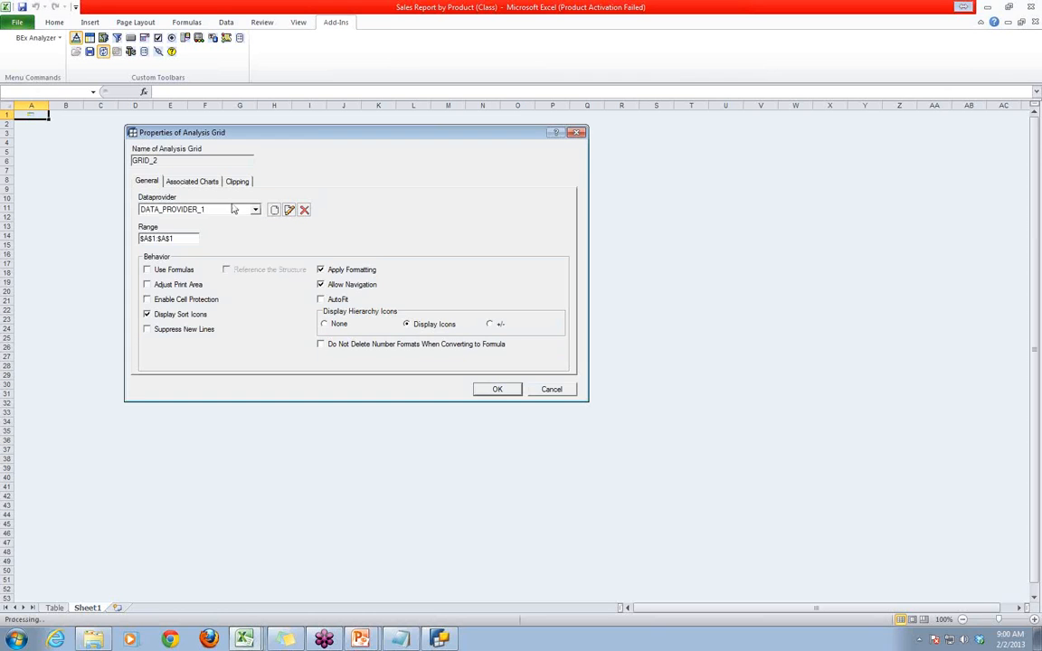
left_click(496, 389)
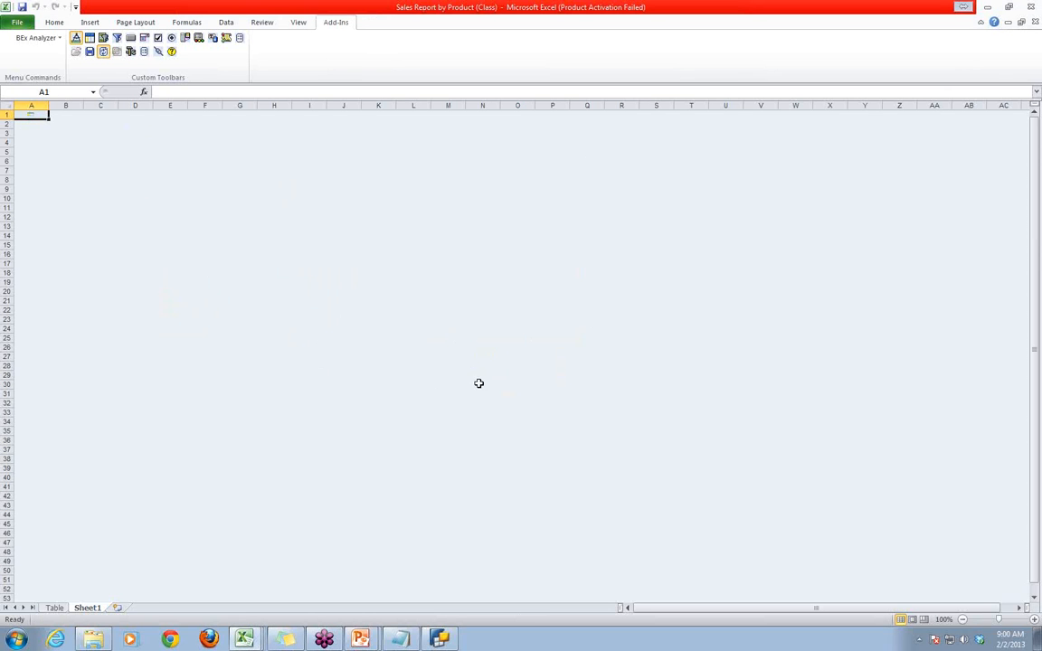
- Turn on AutoFit in the properties of the new analysis grid on Sheet1
left_click(30, 113)
left_click(304, 225)
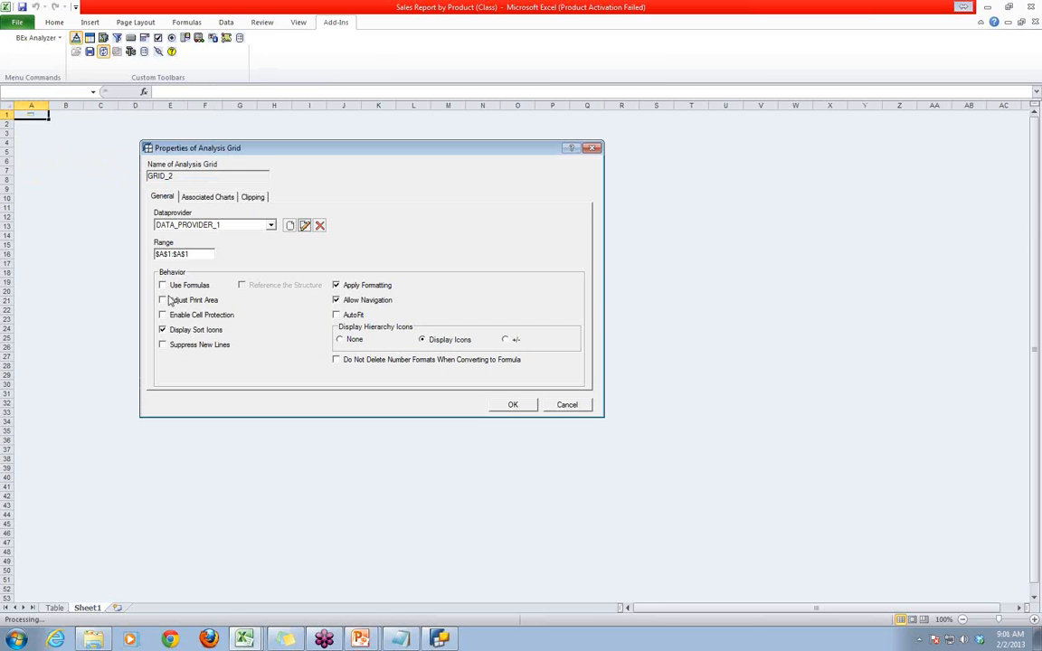
left_click(336, 315)
left_click(513, 405)
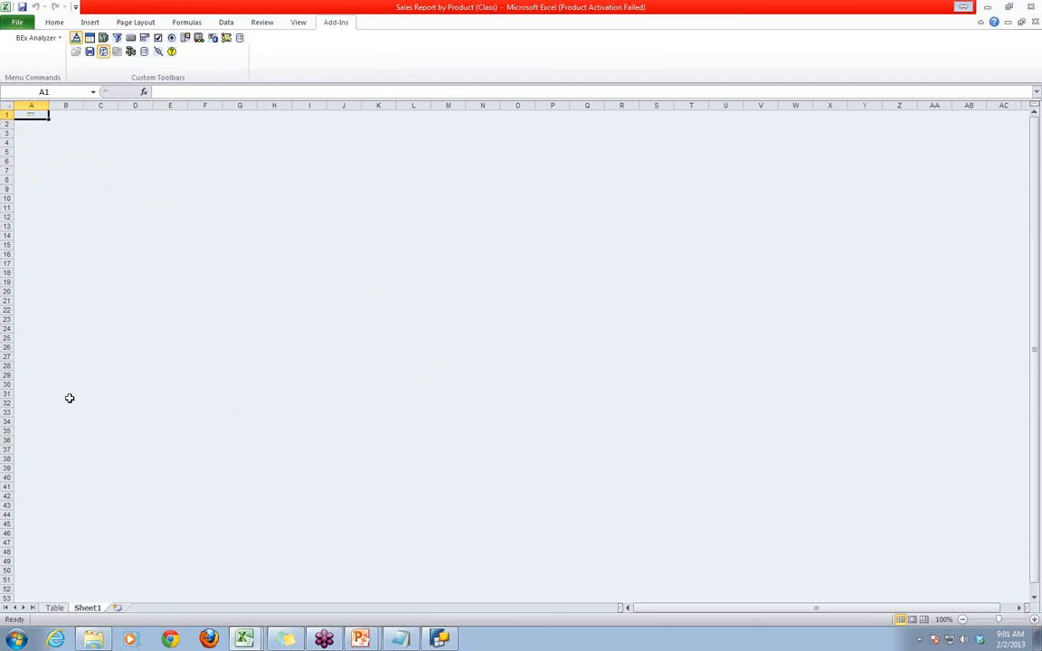
- Compare the product table on the Table sheet with the new analysis grid on Sheet1
left_click(52, 610)
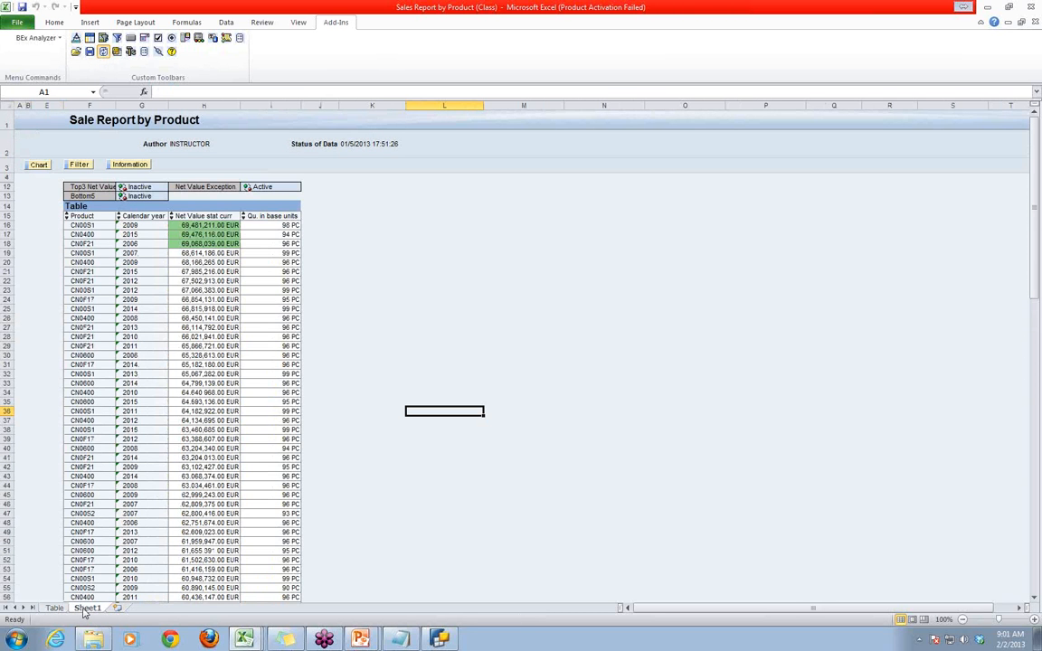
left_click(86, 608)
left_click(54, 609)
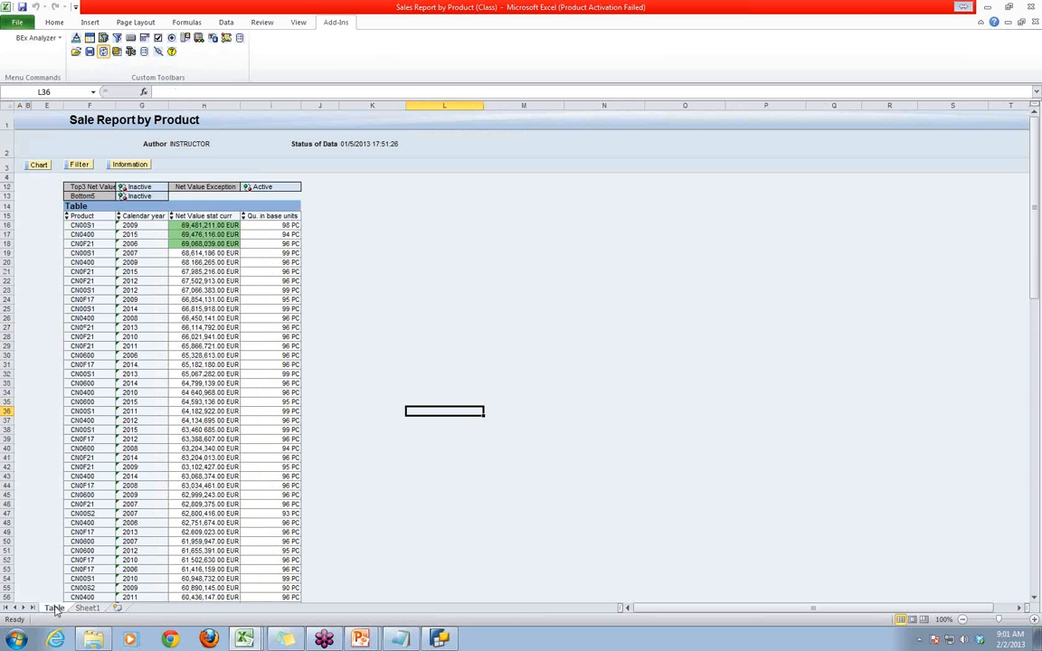
left_click(86, 609)
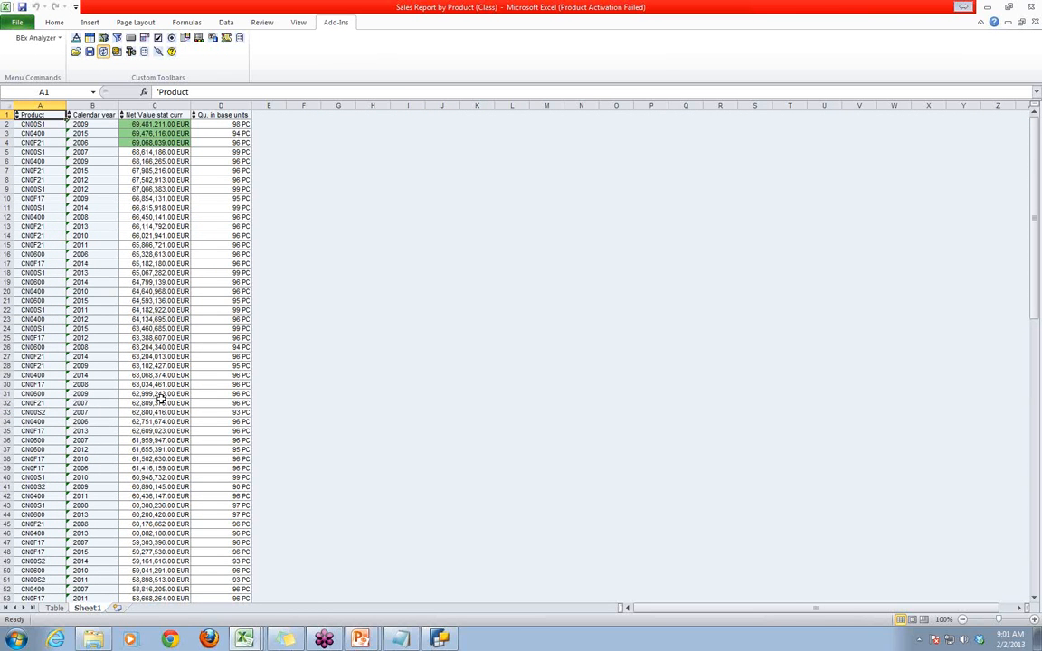
left_click(54, 609)
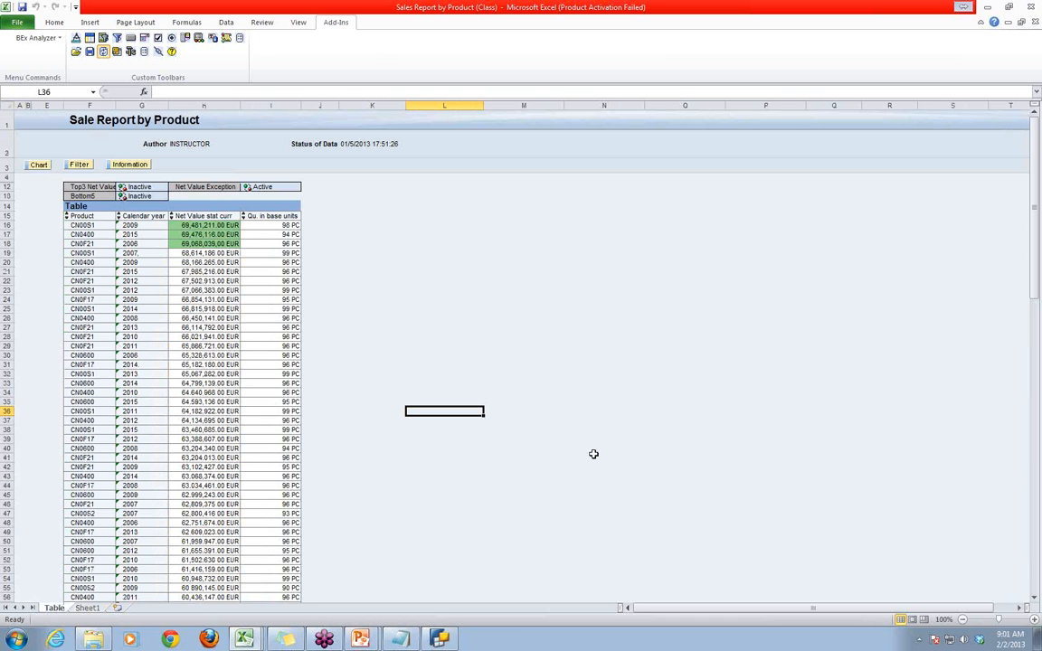
- Show the filter area and activate the Top3 Net Values condition from the Distribution Channel characteristic
left_click(337, 217)
left_click(345, 207)
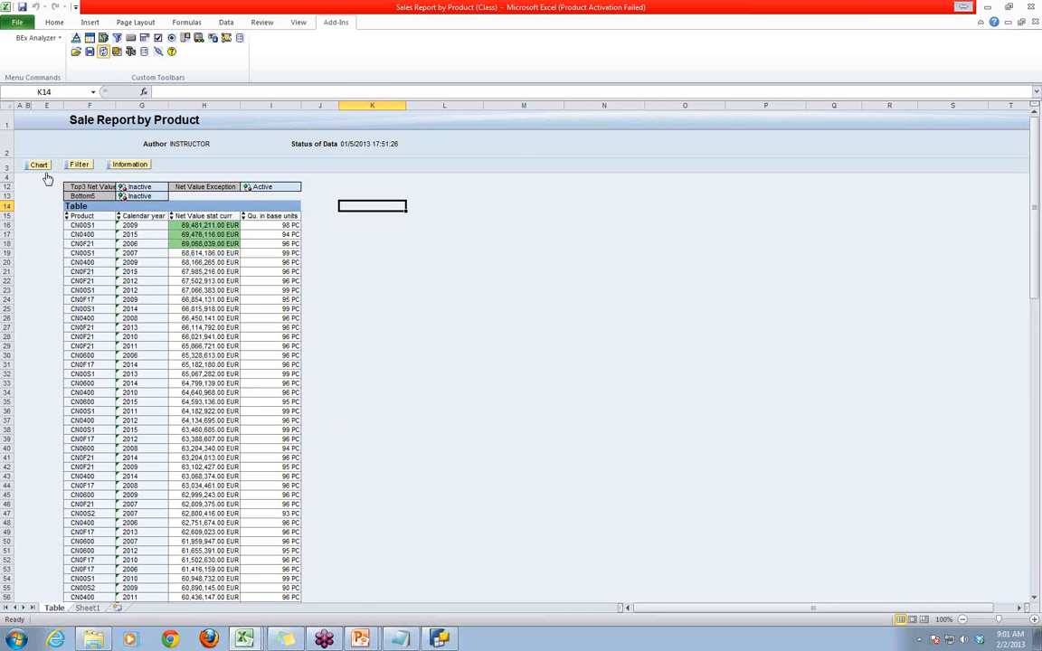
left_click(76, 163)
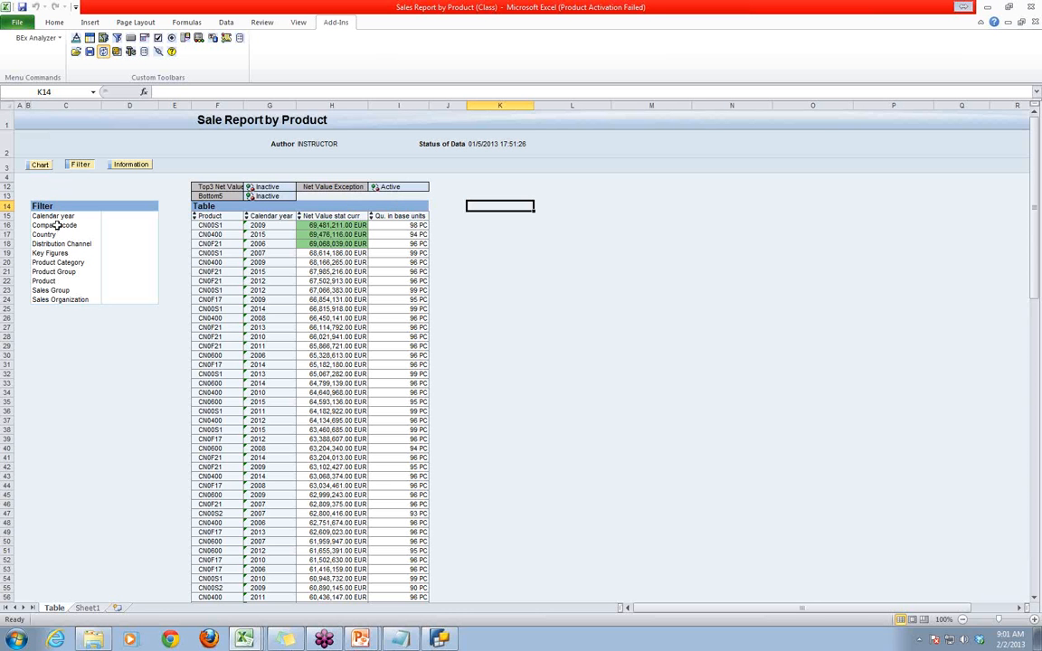
left_click(54, 243)
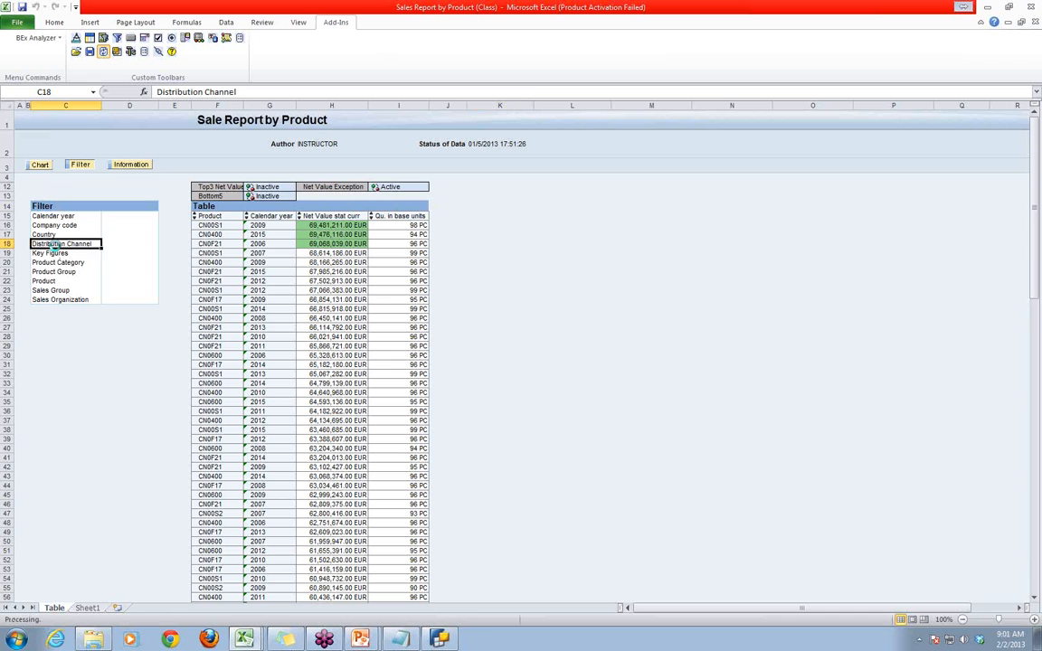
right_click(54, 246)
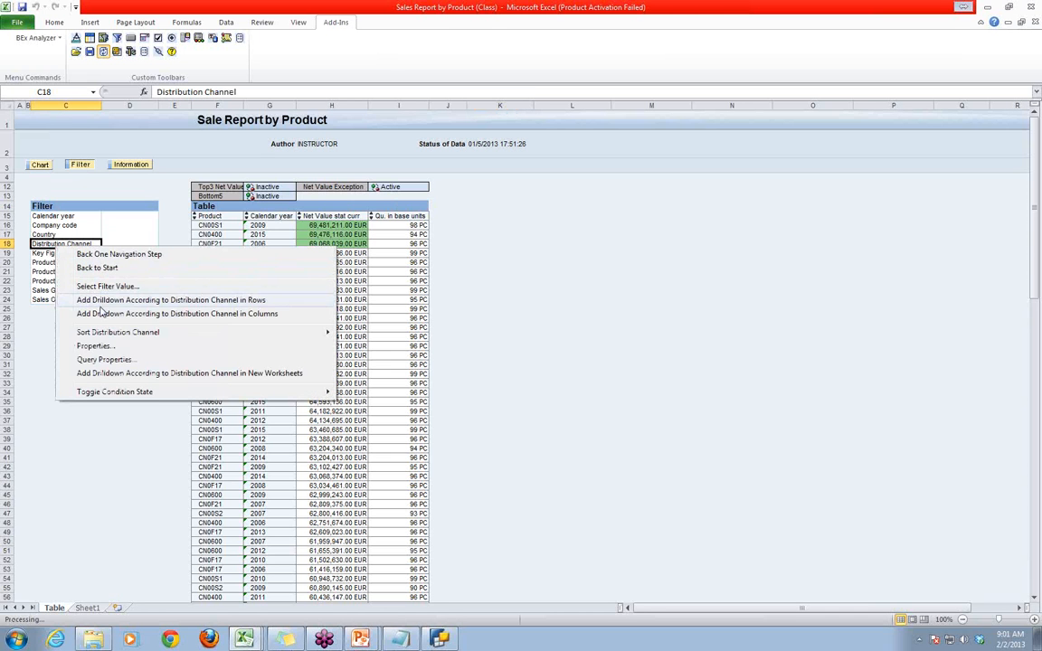
mouse_move(104, 395)
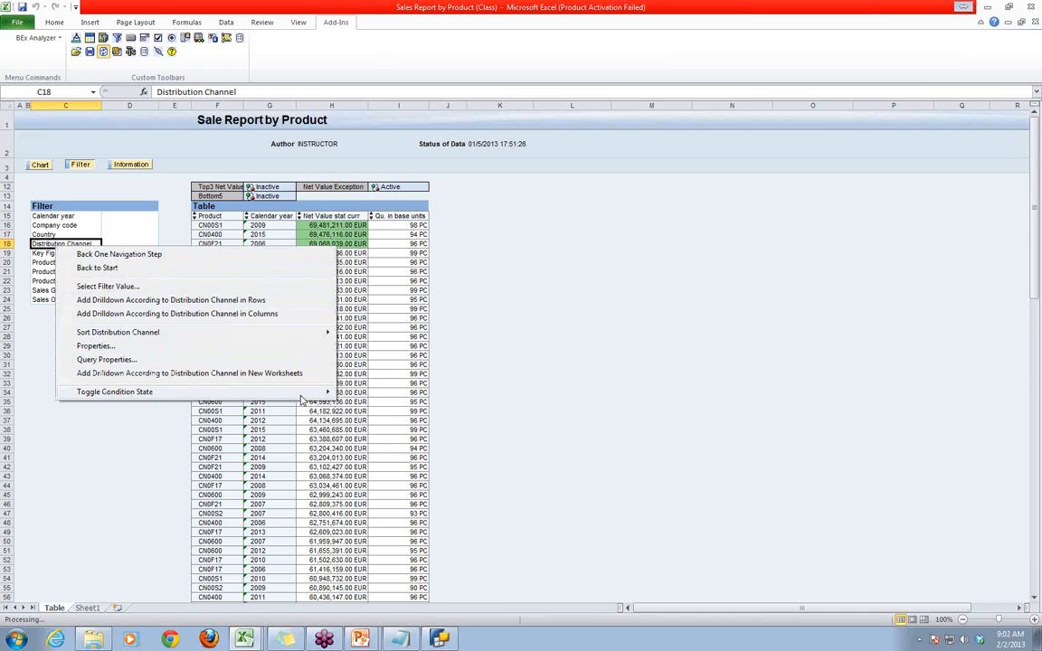
left_click(366, 392)
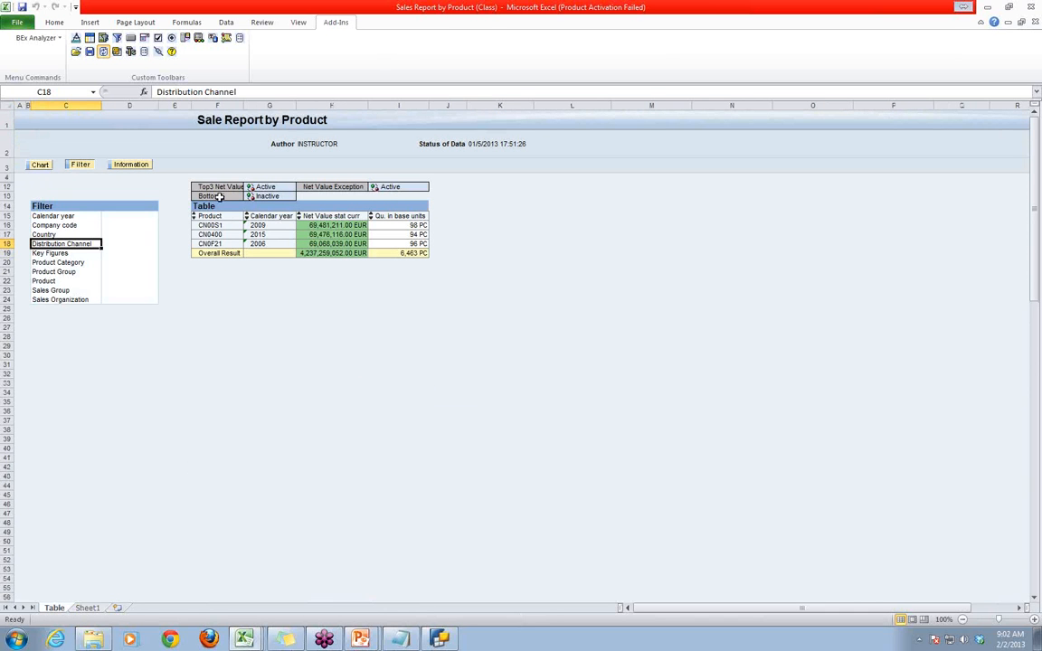
- Drill down by Distribution Channel into new worksheets, check the generated sheets and return to the Table sheet
right_click(64, 244)
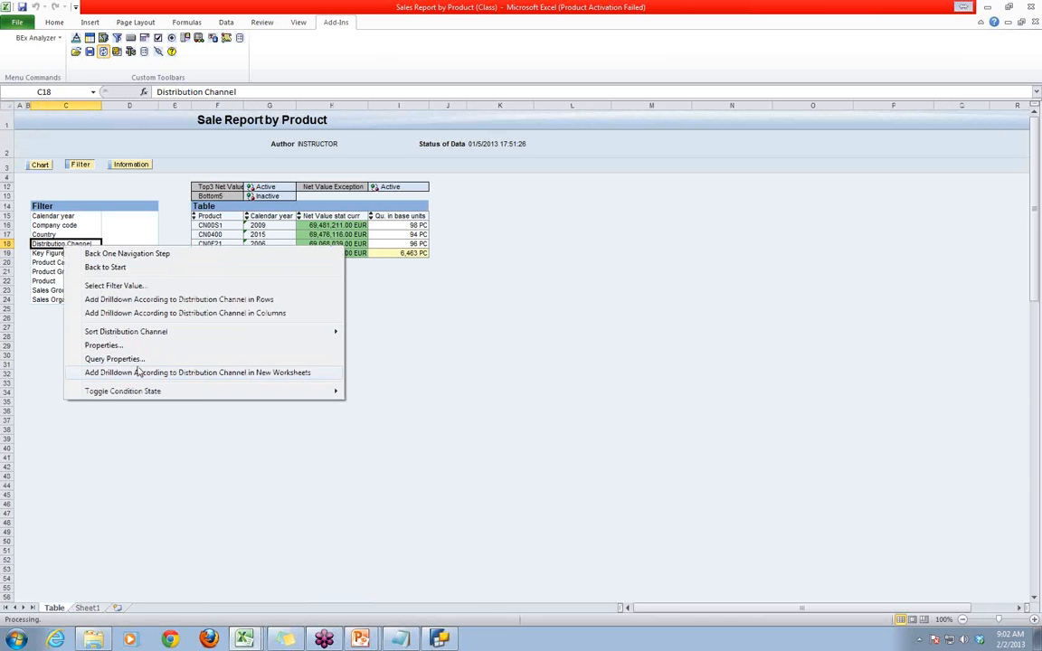
left_click(257, 373)
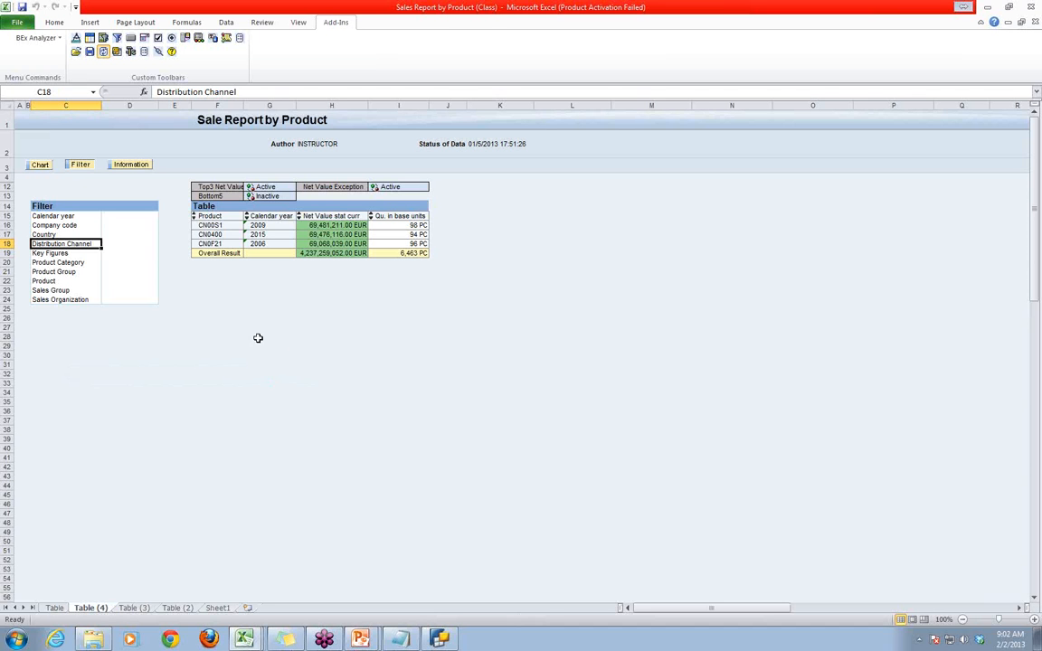
left_click(136, 608)
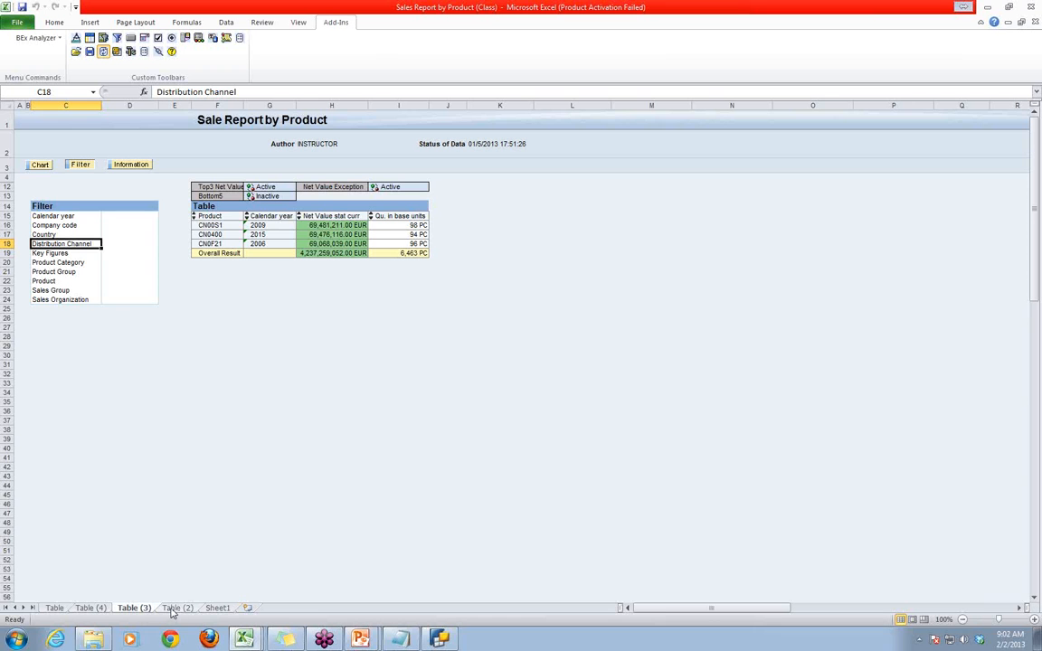
left_click(60, 609)
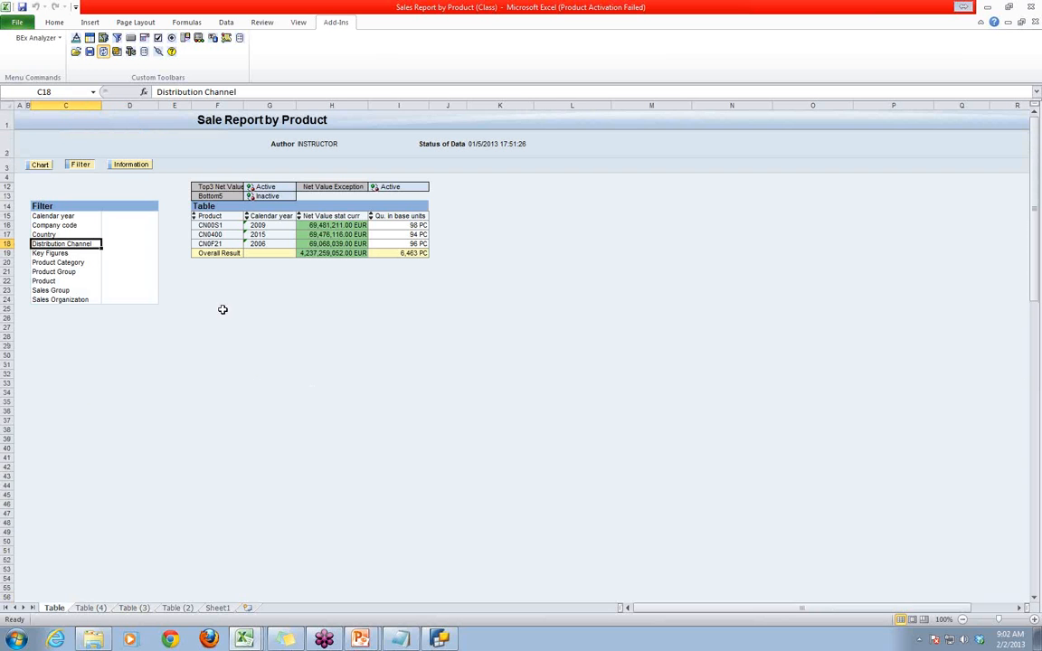
- Review the local query properties of the Sale Report by Product, from navigational state through conditions, without changing anything
right_click(60, 271)
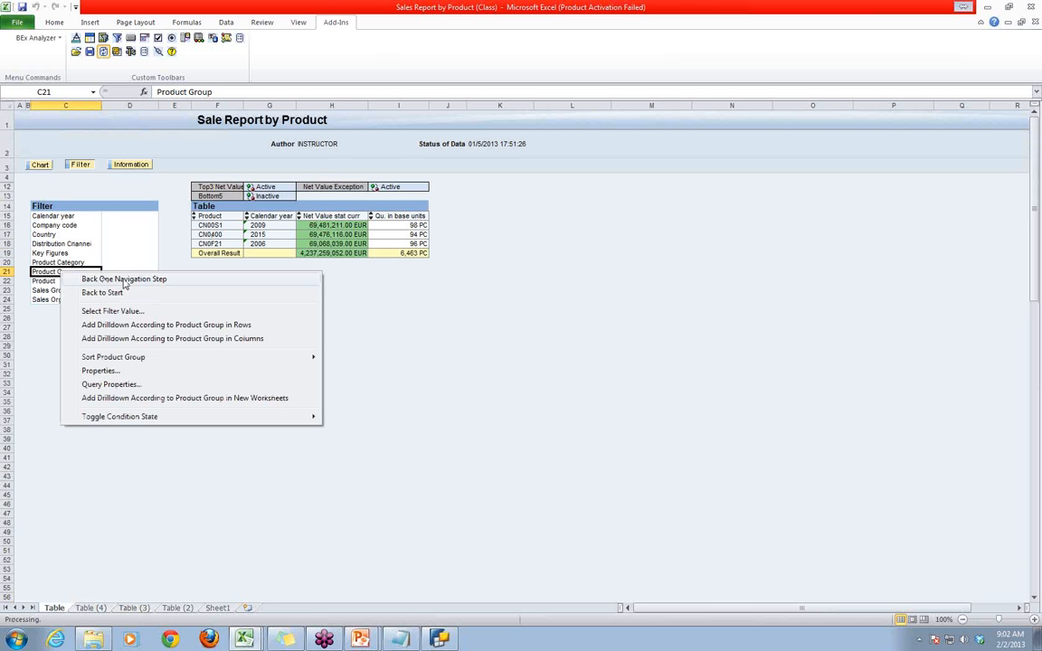
mouse_move(140, 358)
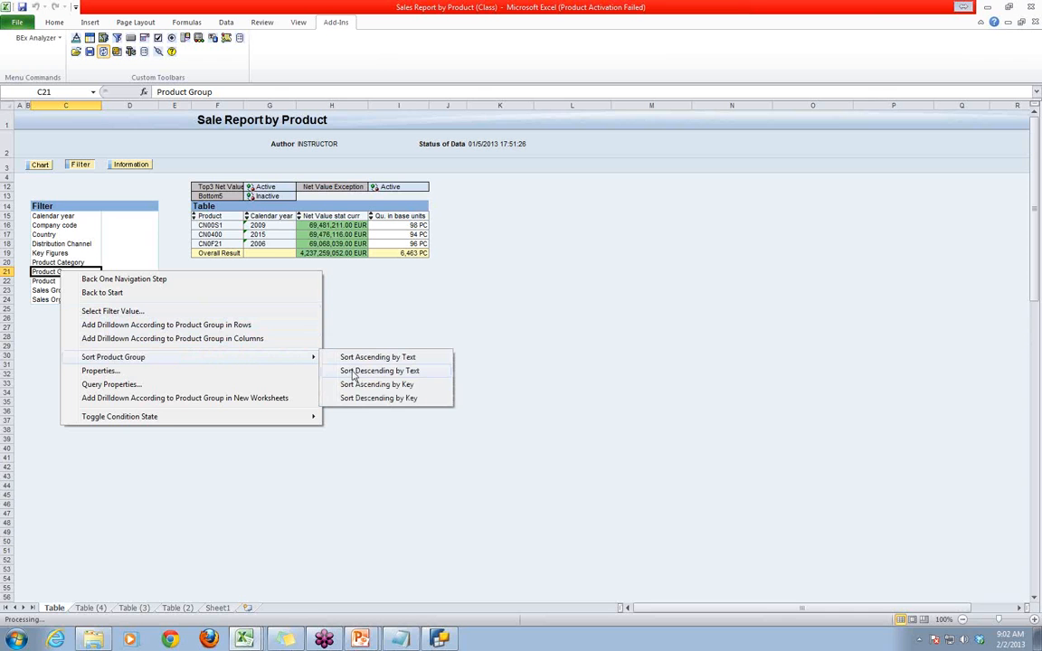
left_click(129, 385)
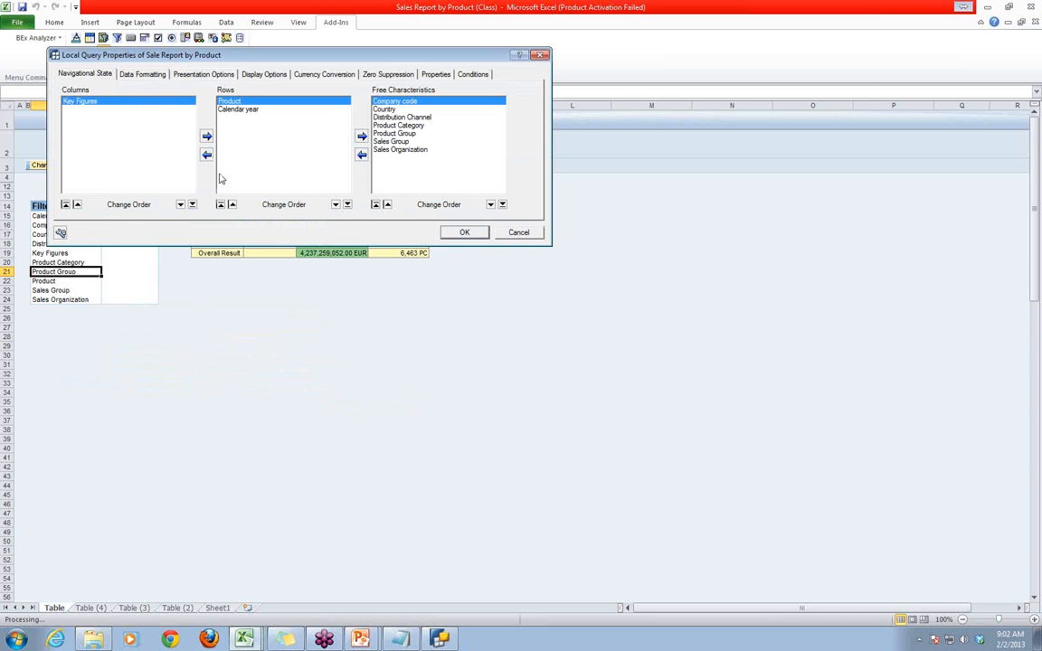
left_click(136, 74)
left_click(190, 74)
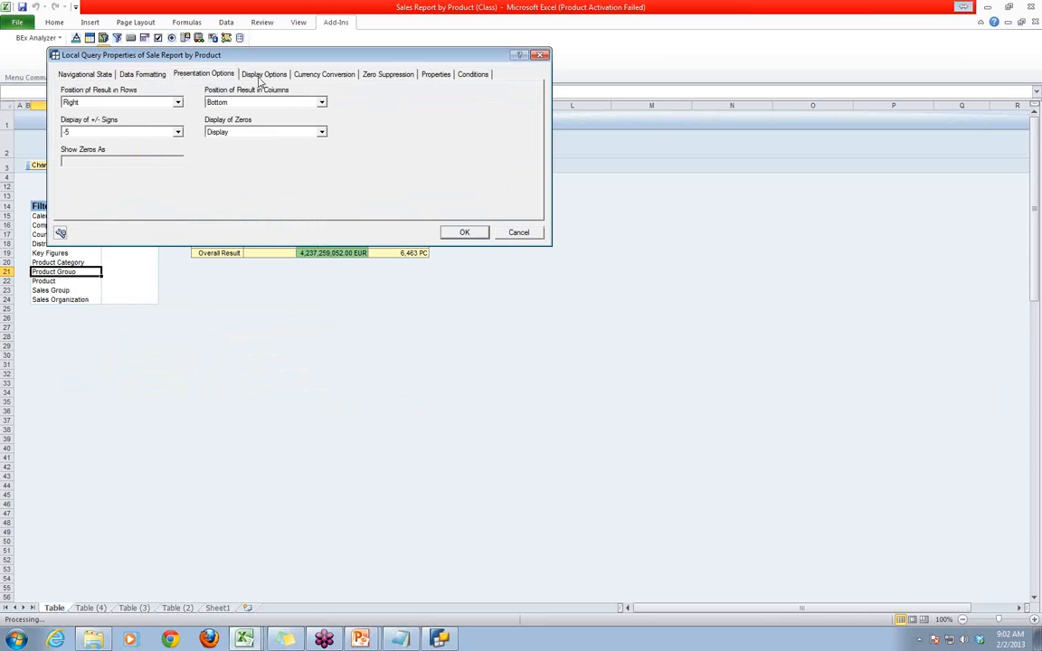
left_click(239, 74)
left_click(312, 74)
left_click(388, 75)
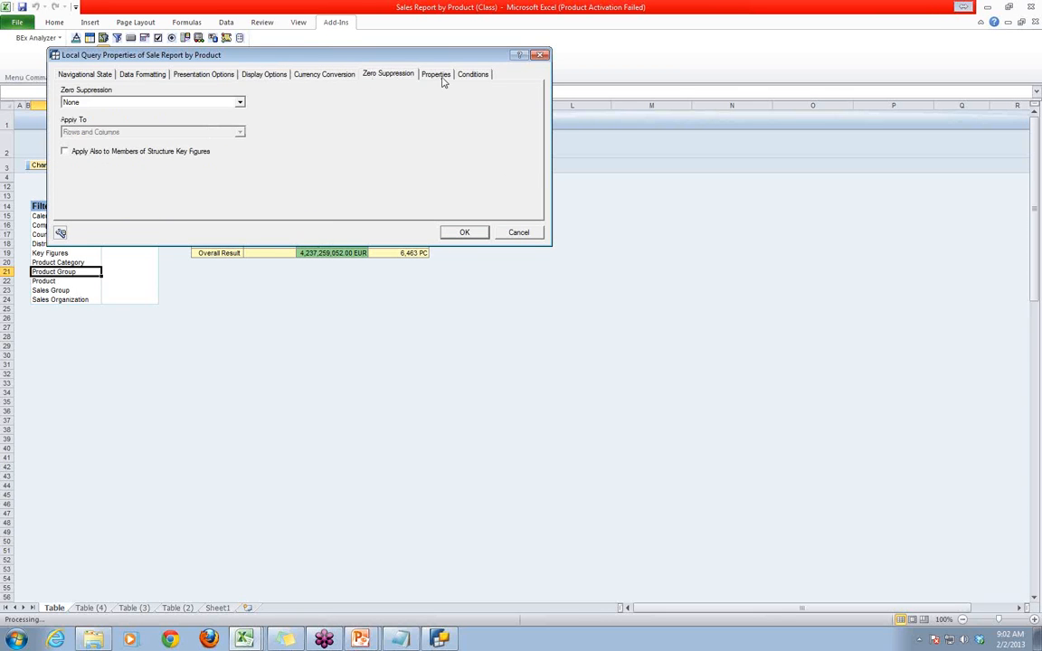
left_click(438, 75)
left_click(472, 75)
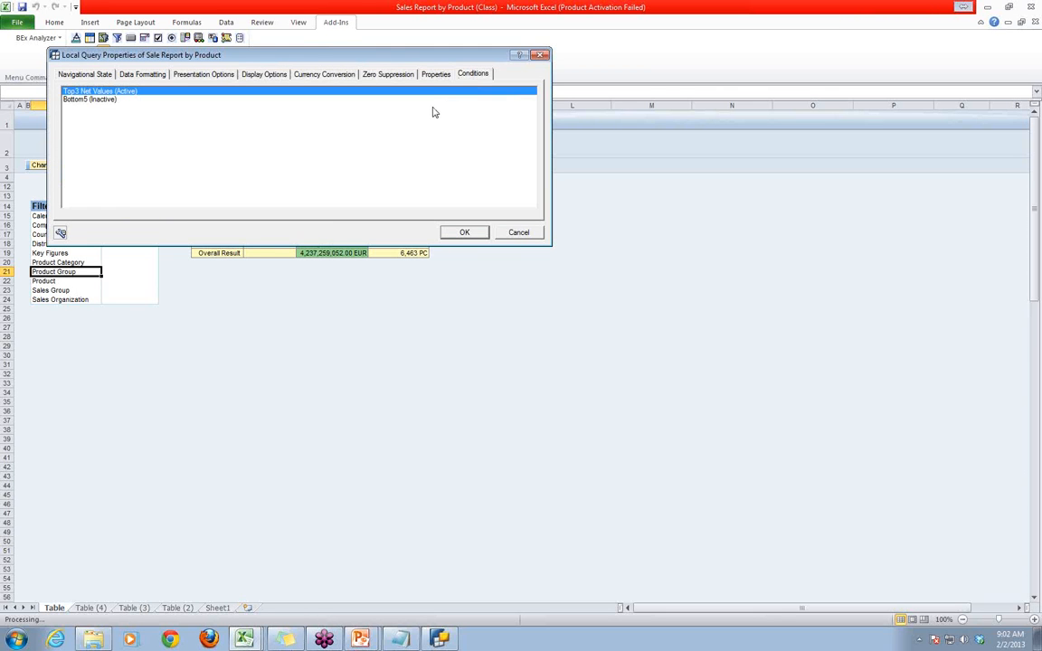
left_click(519, 233)
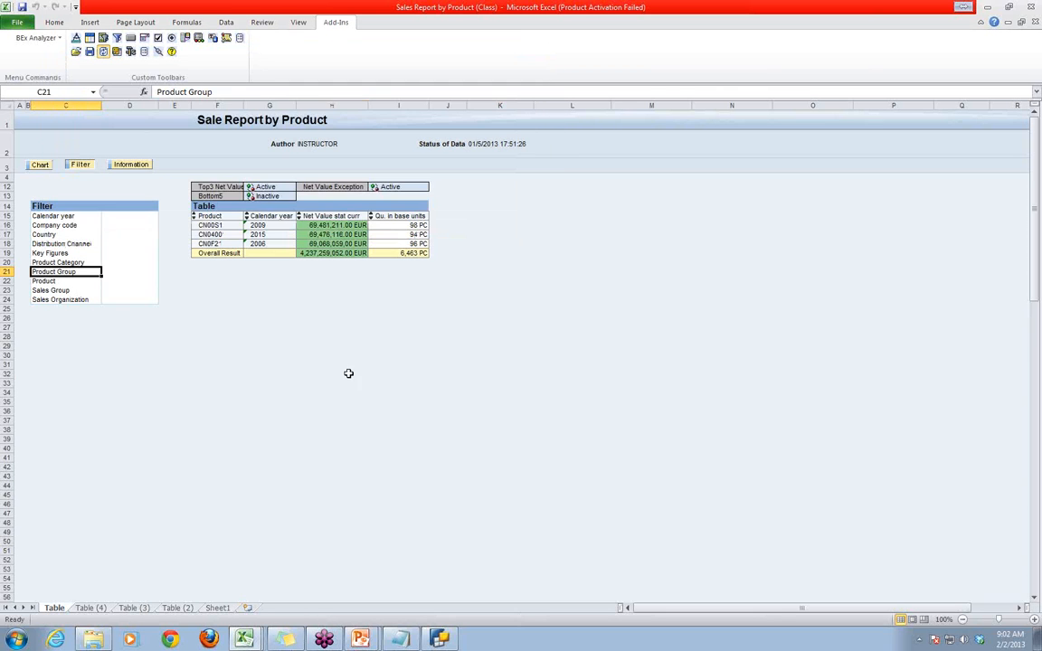
left_click(348, 374)
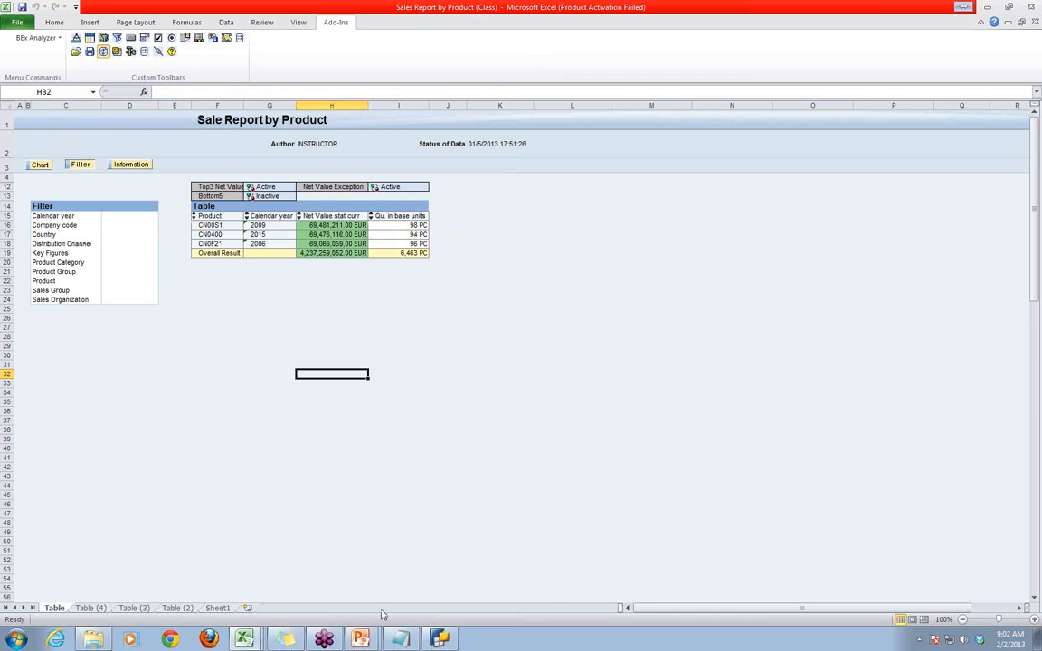
mouse_move(438, 638)
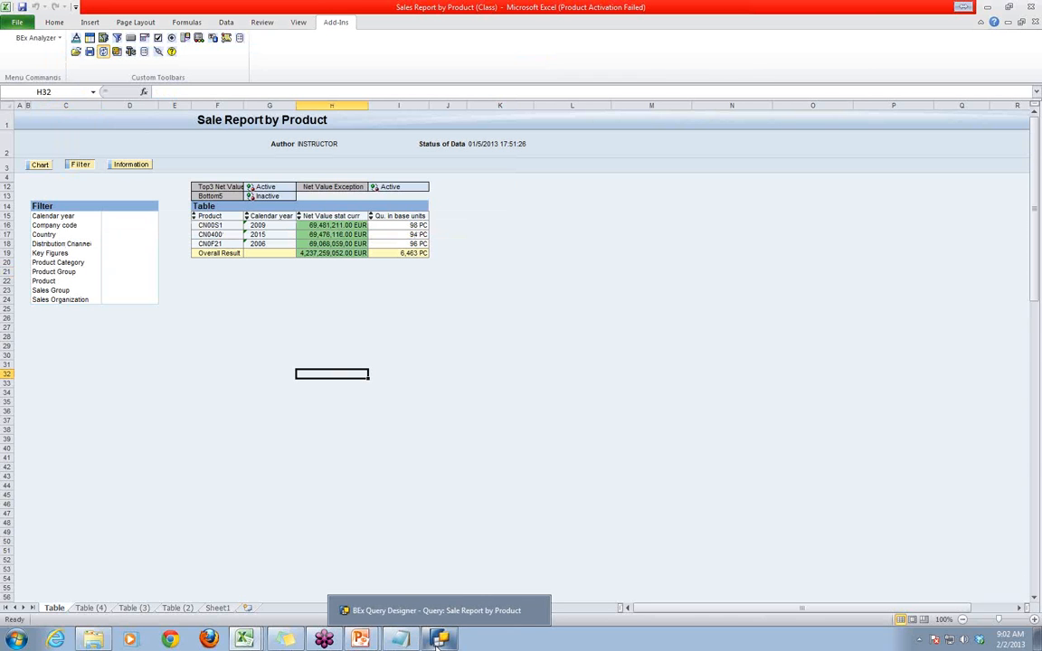
left_click(506, 467)
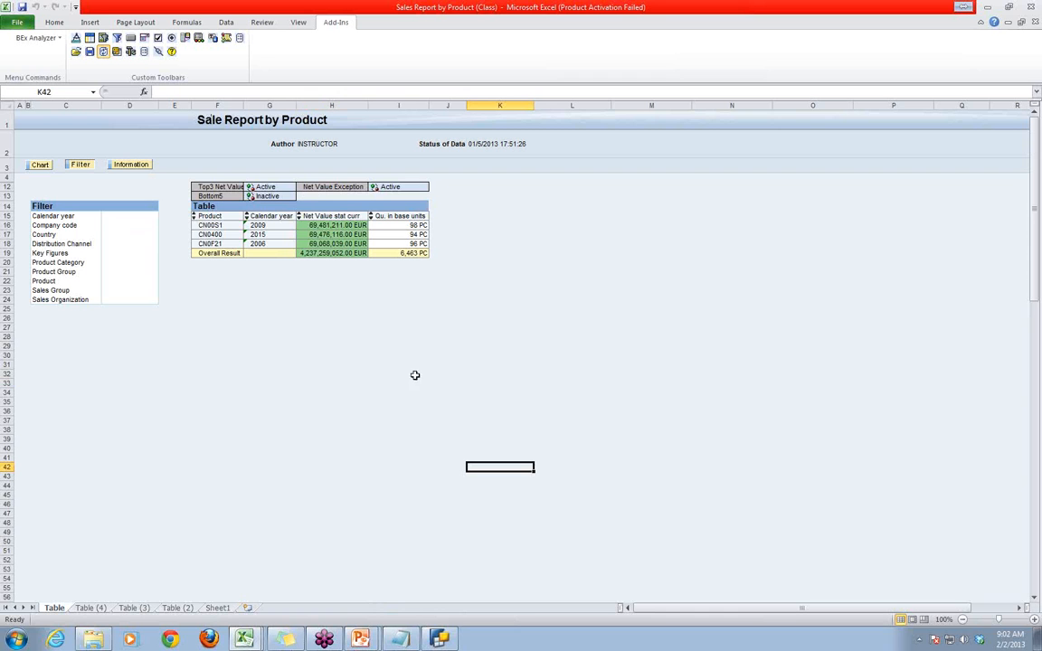
left_click(232, 338)
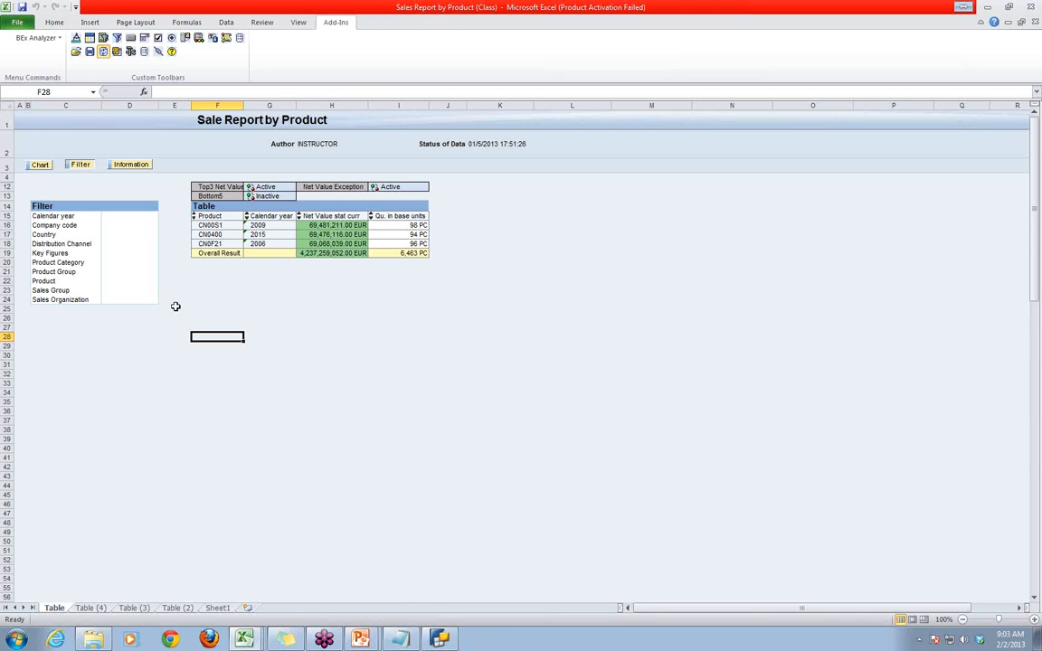
left_click(58, 38)
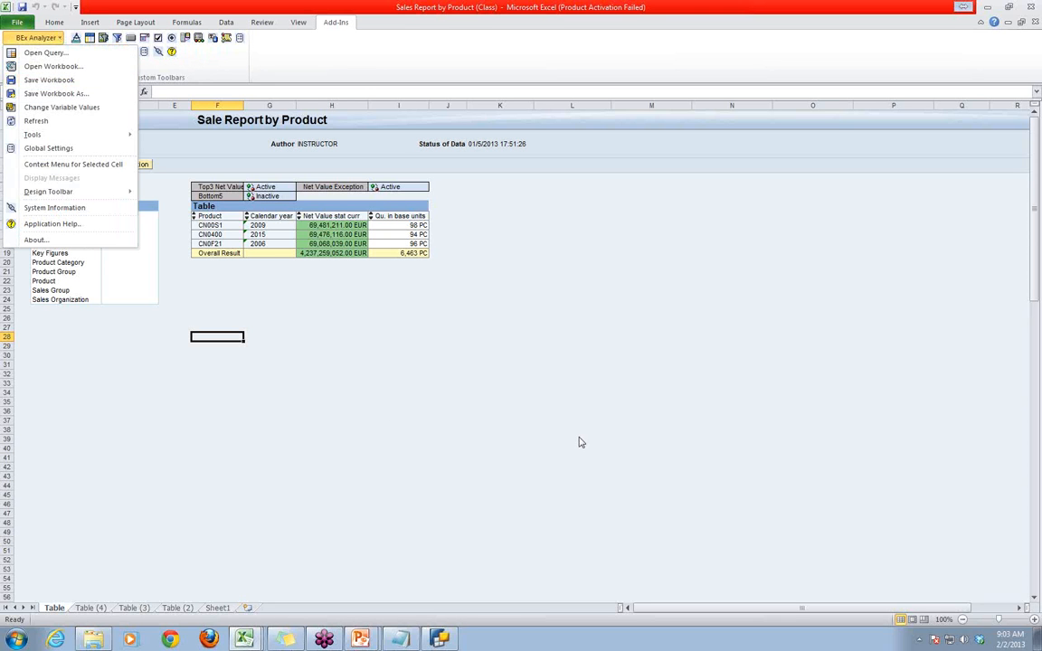
left_click(524, 398)
- Check the report's year and company code variable values, and cancel the variable selection
left_click(117, 52)
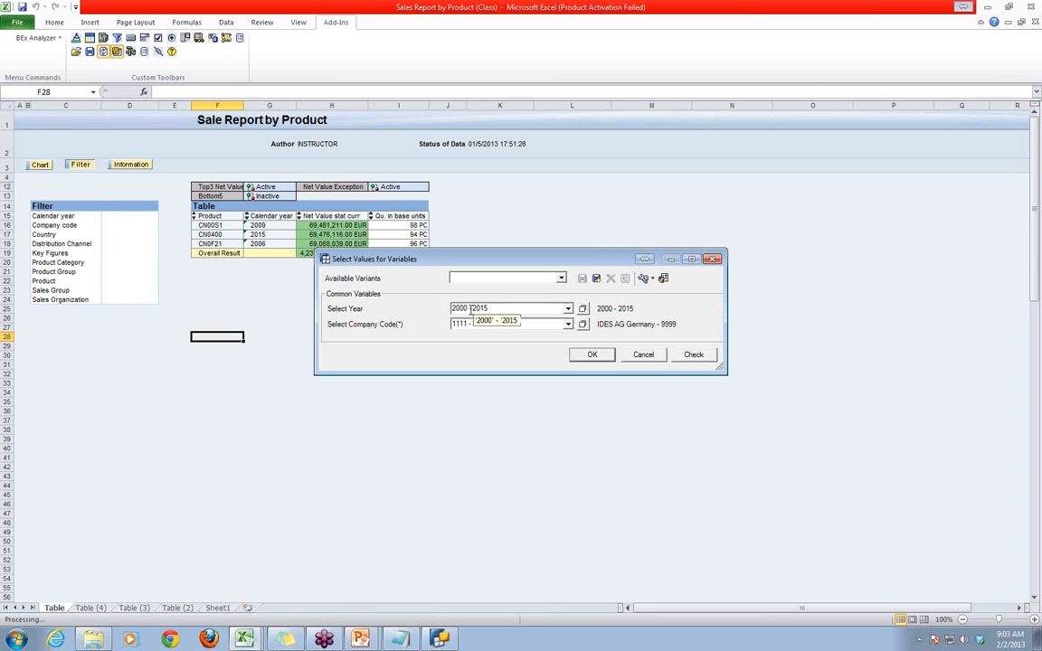
triple_click(492, 309)
left_click(643, 355)
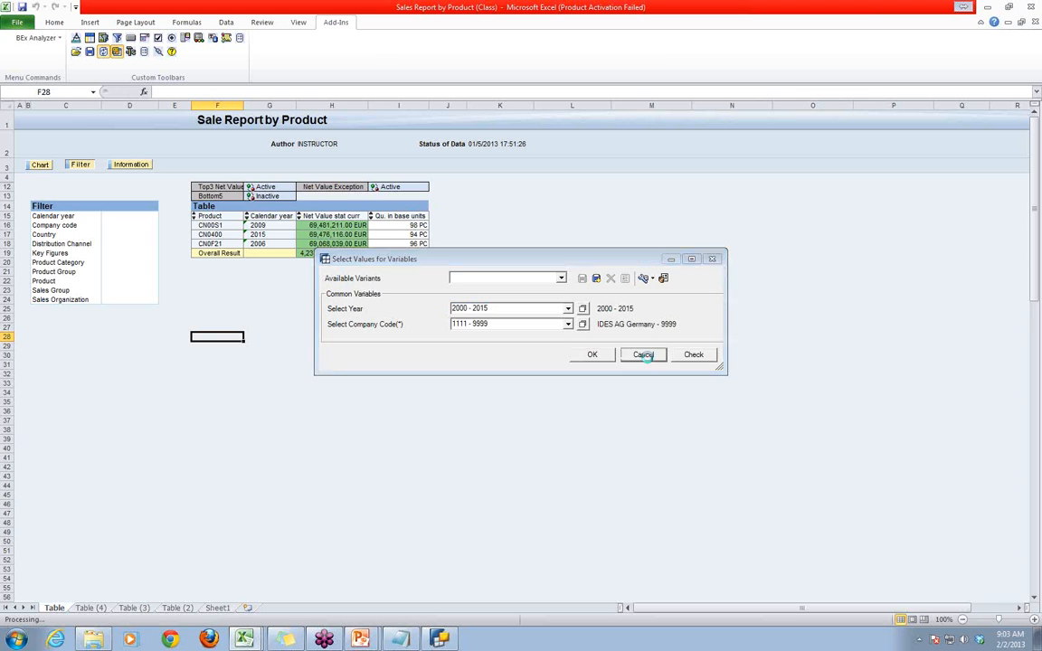
- Switch to the Session 1 Jan 2013 presentation in PowerPoint and go to slide 5 with the topic list
mouse_move(360, 639)
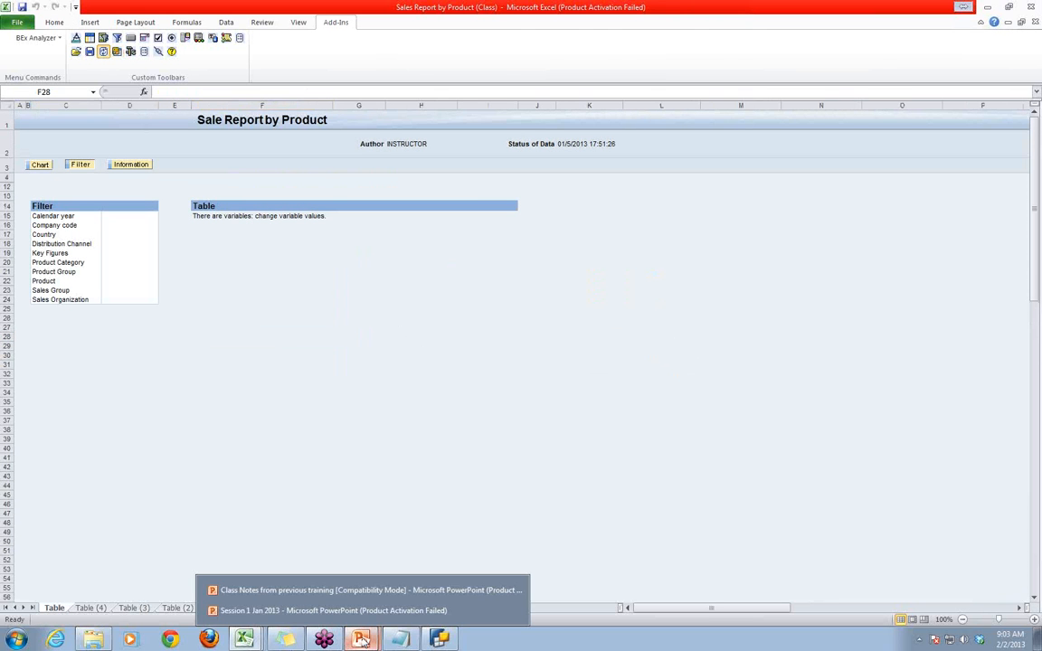
left_click(312, 611)
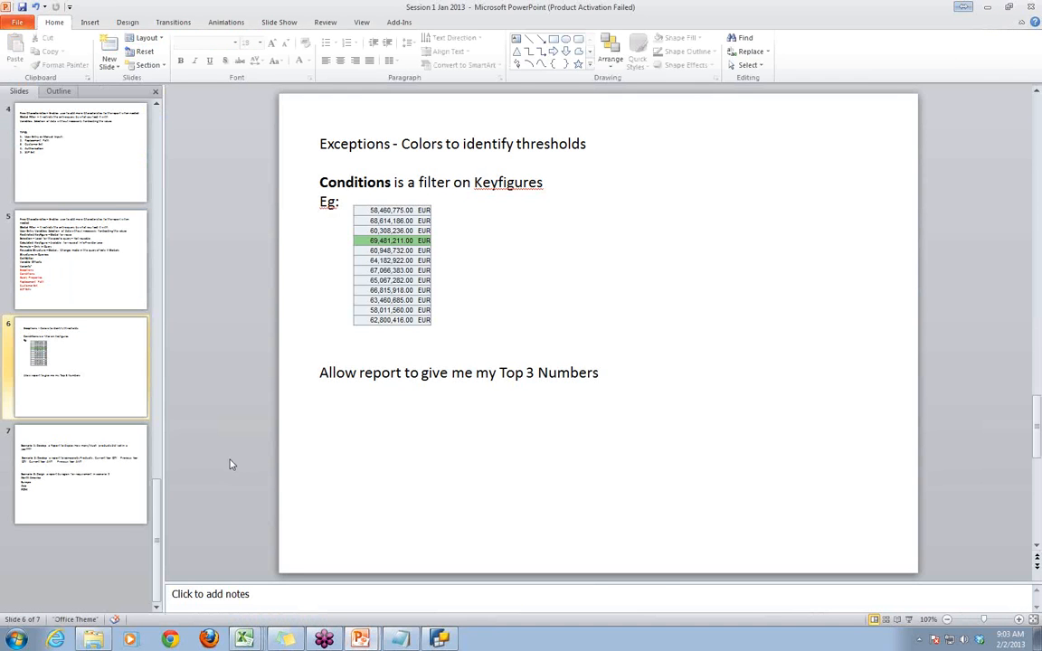
left_click(63, 427)
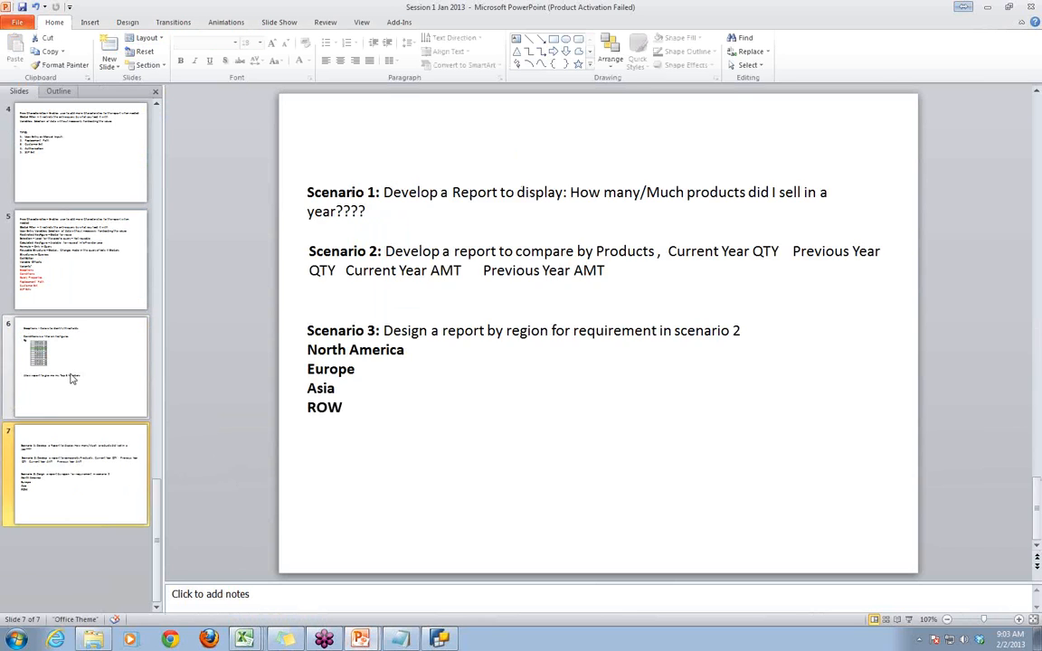
left_click(75, 339)
left_click(81, 291)
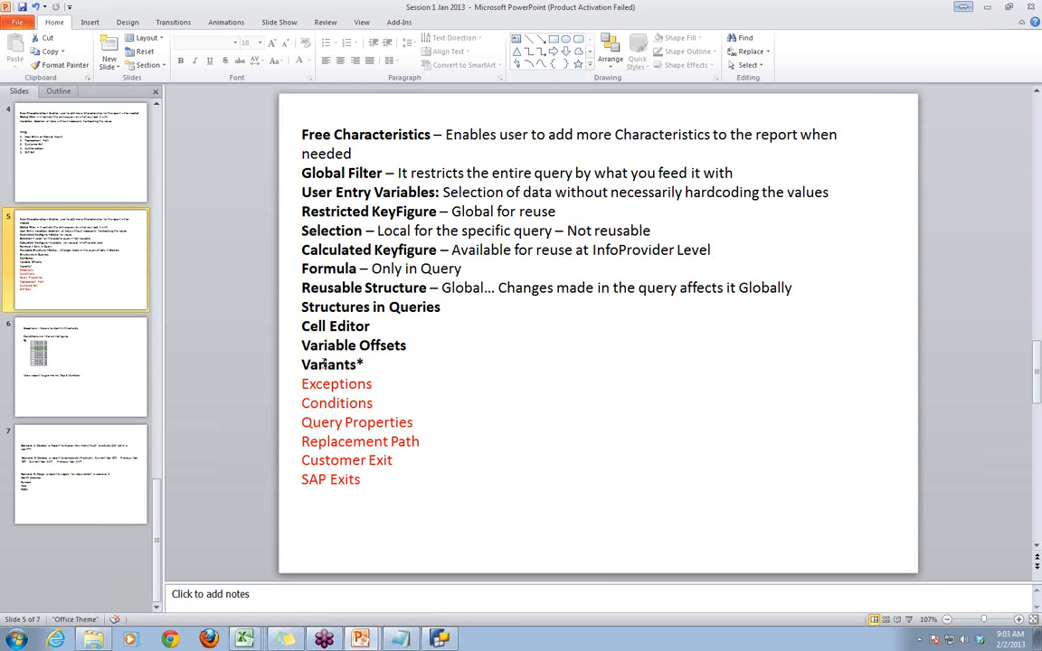
- Make the Exceptions line in the topic list bold and black
left_click(302, 384)
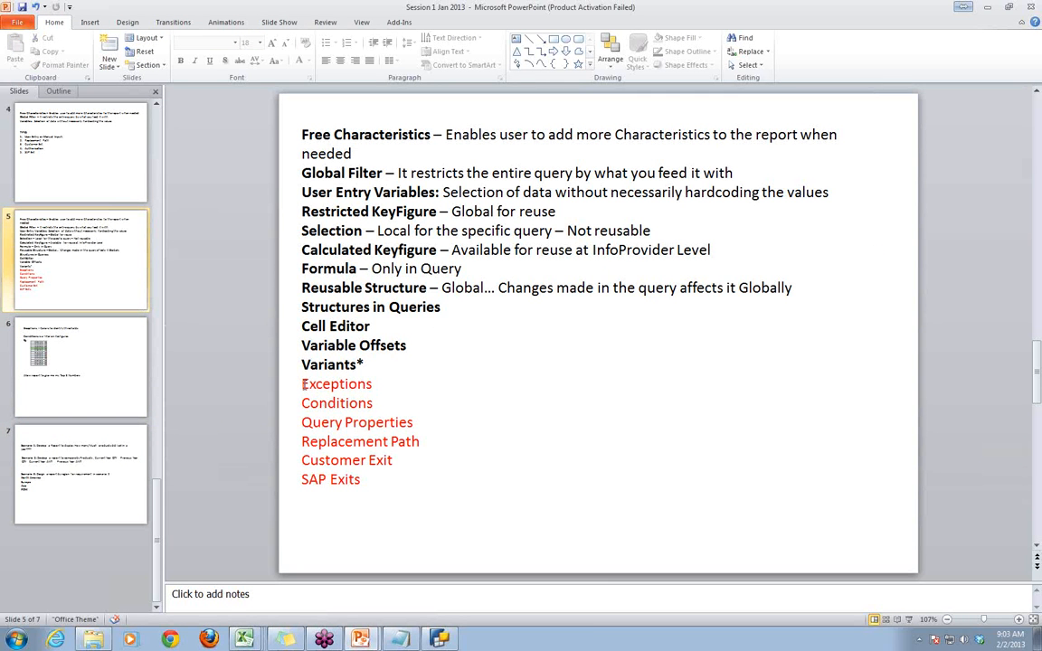
left_click_drag(303, 385, 389, 388)
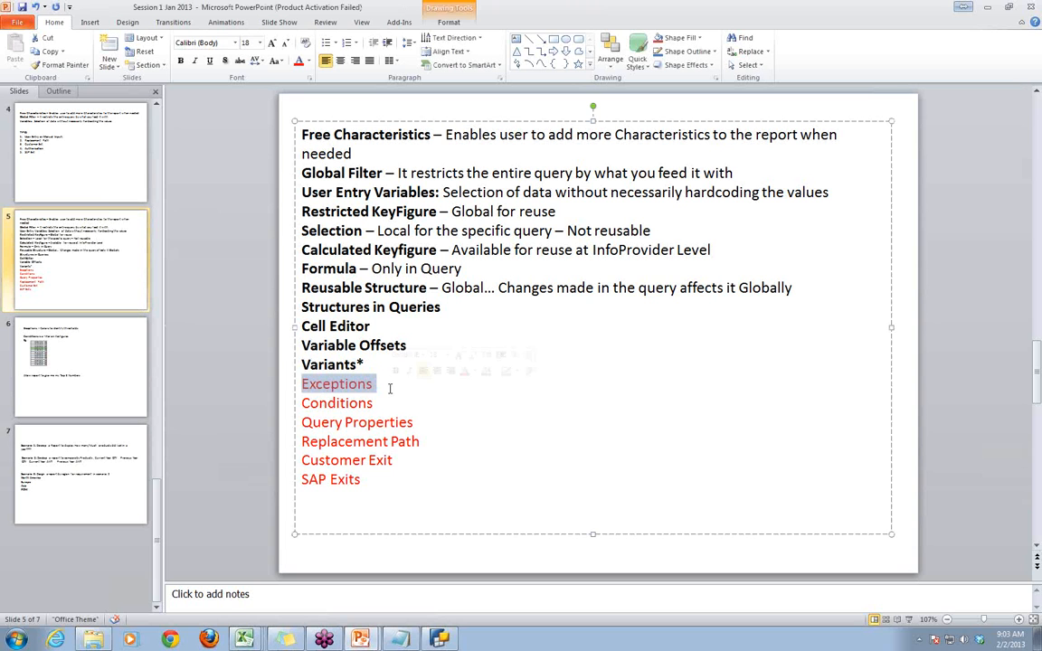
key("ctrl+b")
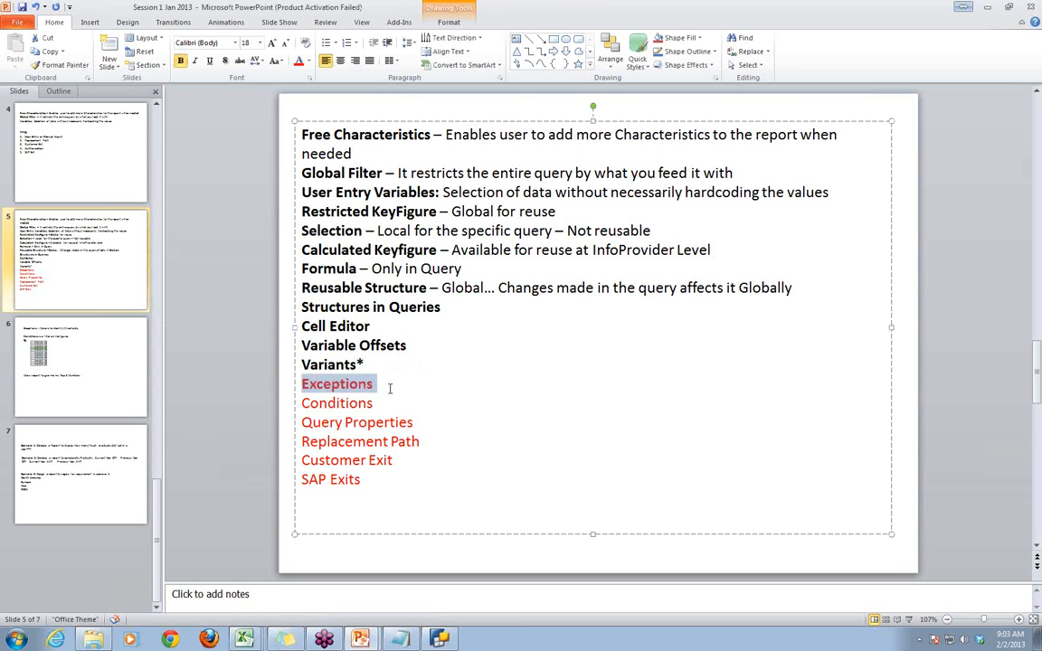
left_click(307, 60)
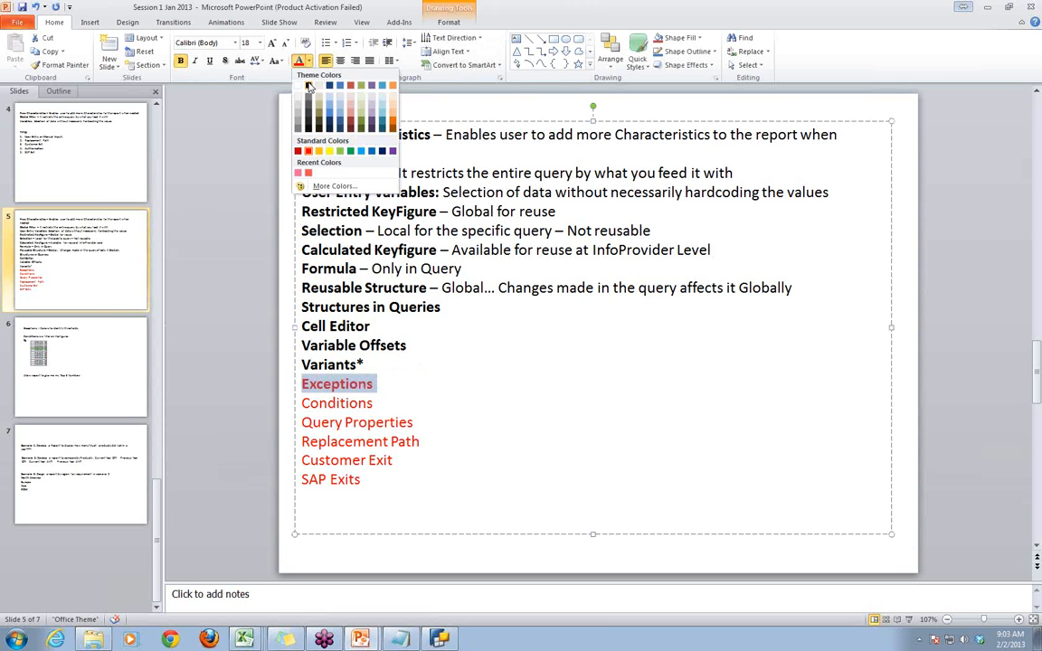
left_click(308, 85)
- Change the font colour of the Conditions line to black
left_click_drag(301, 403, 379, 403)
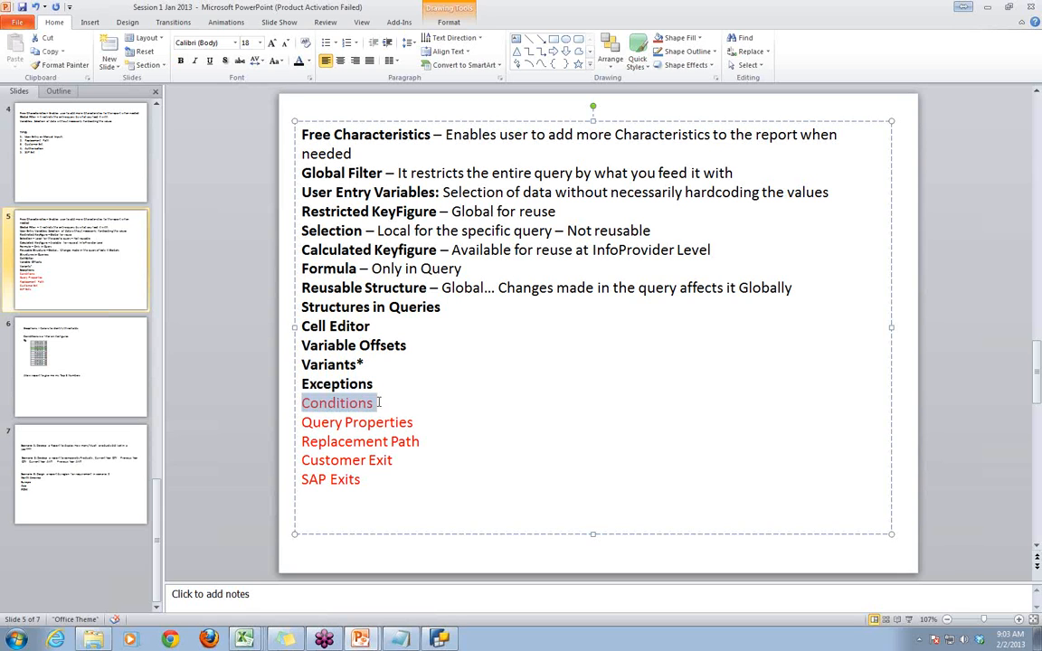
left_click(299, 62)
left_click(473, 404)
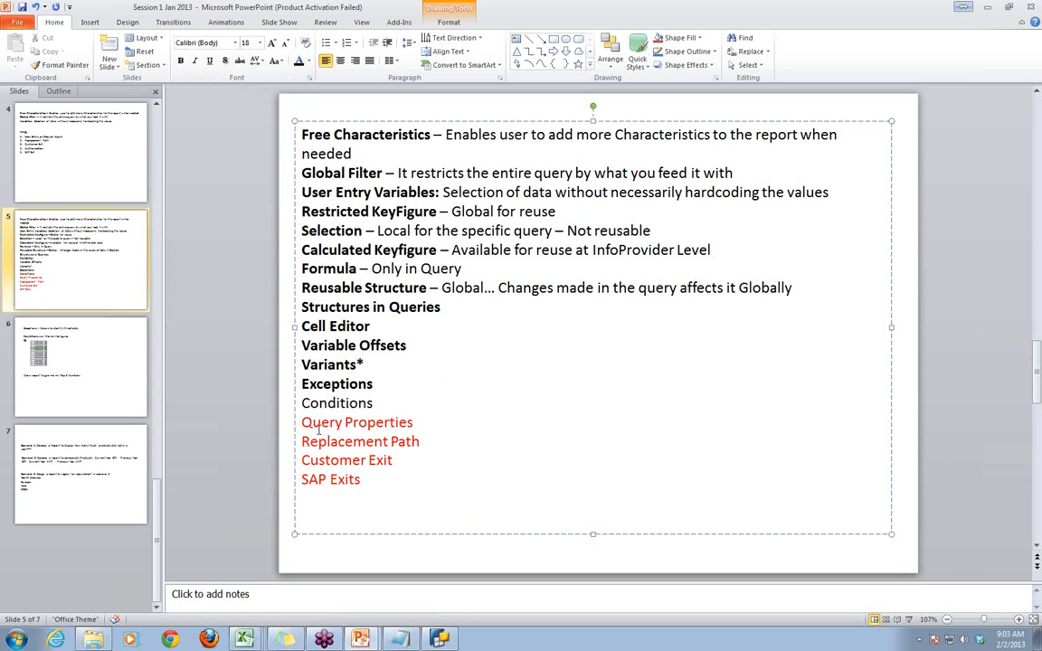
- Switch to BEx Query Designer and review the display and extended properties of the Key Figures structure in the columns
left_click_drag(302, 422, 411, 425)
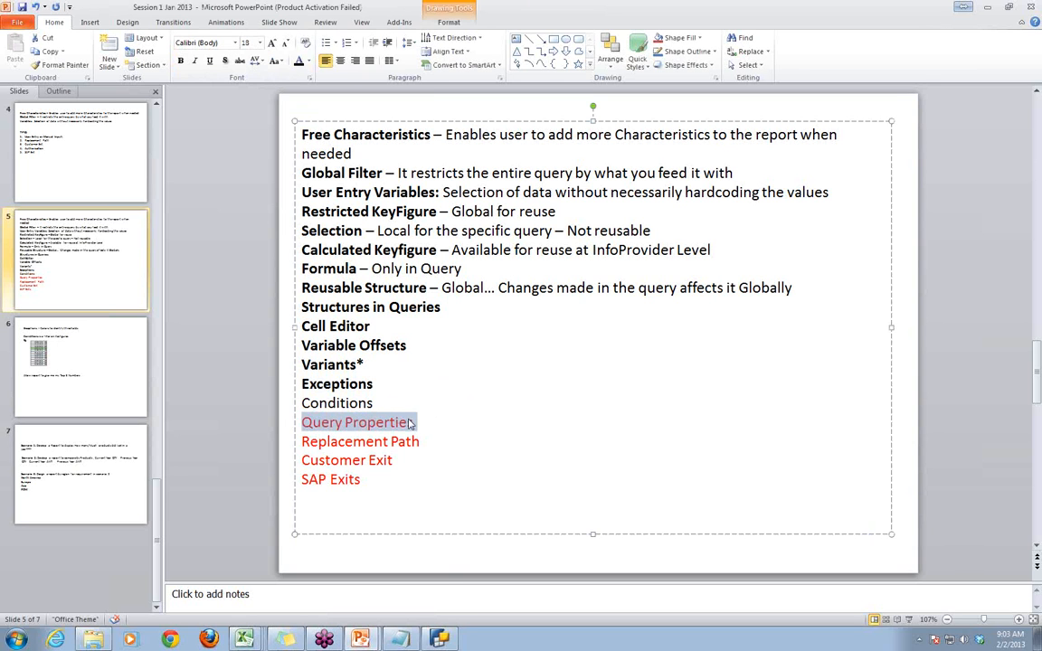
left_click(399, 640)
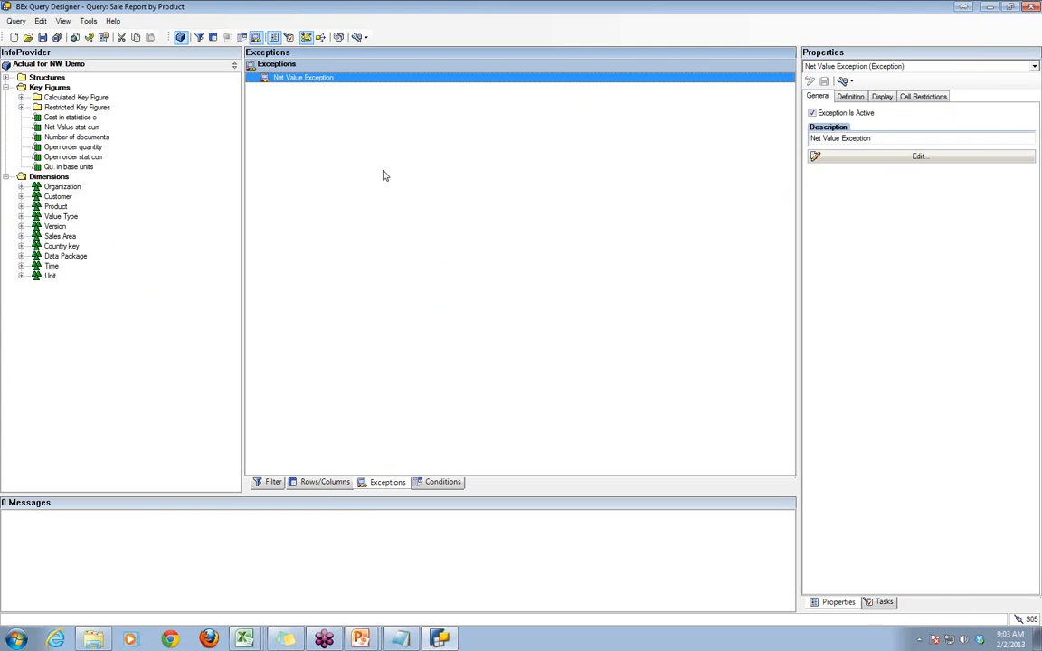
left_click(322, 482)
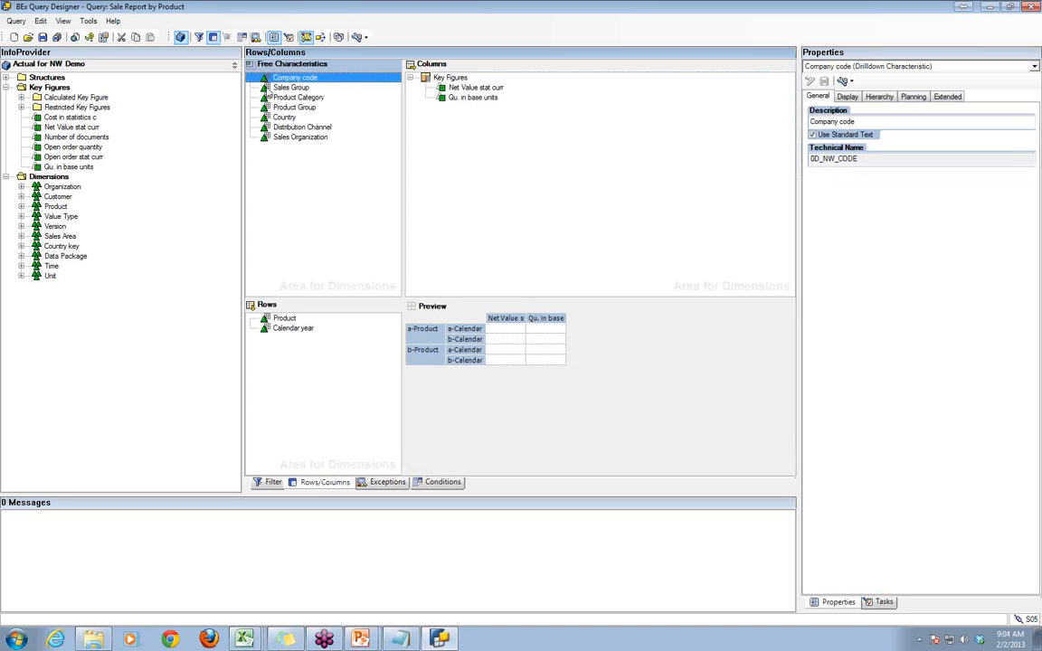
left_click(426, 79)
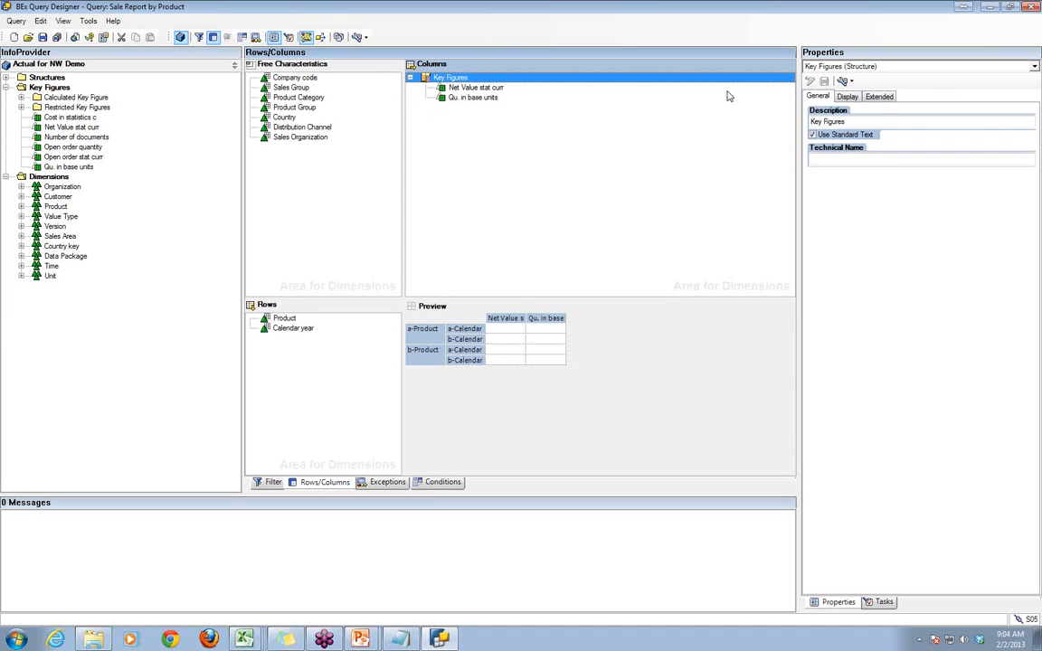
left_click(857, 97)
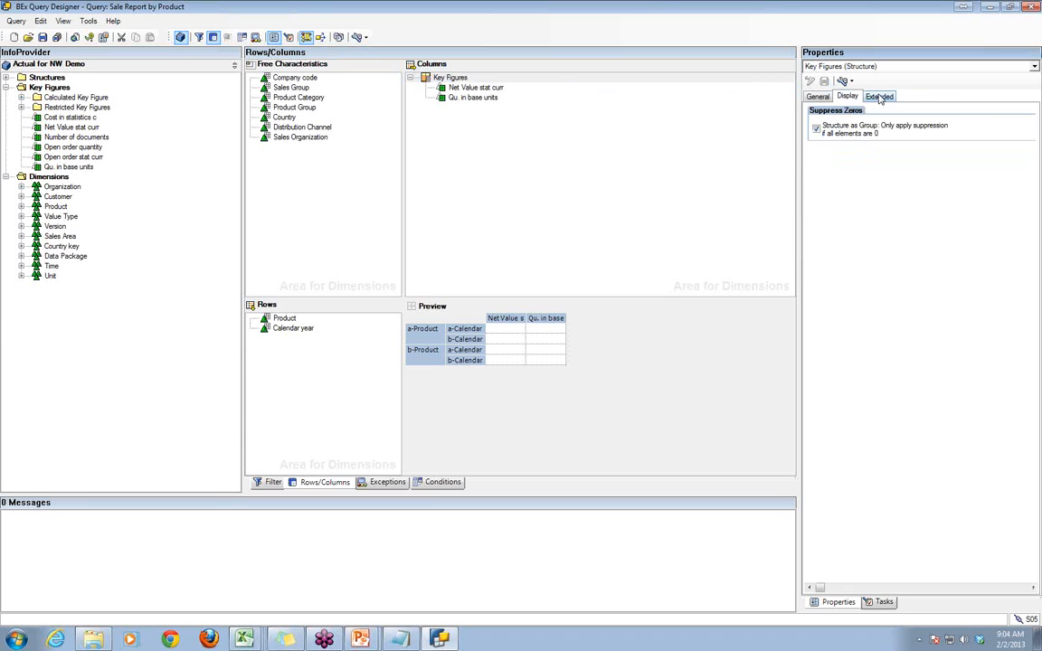
left_click(875, 97)
- Review the aggregation, display, extended and conversion properties of the Net Value stat curr key figure
left_click(438, 88)
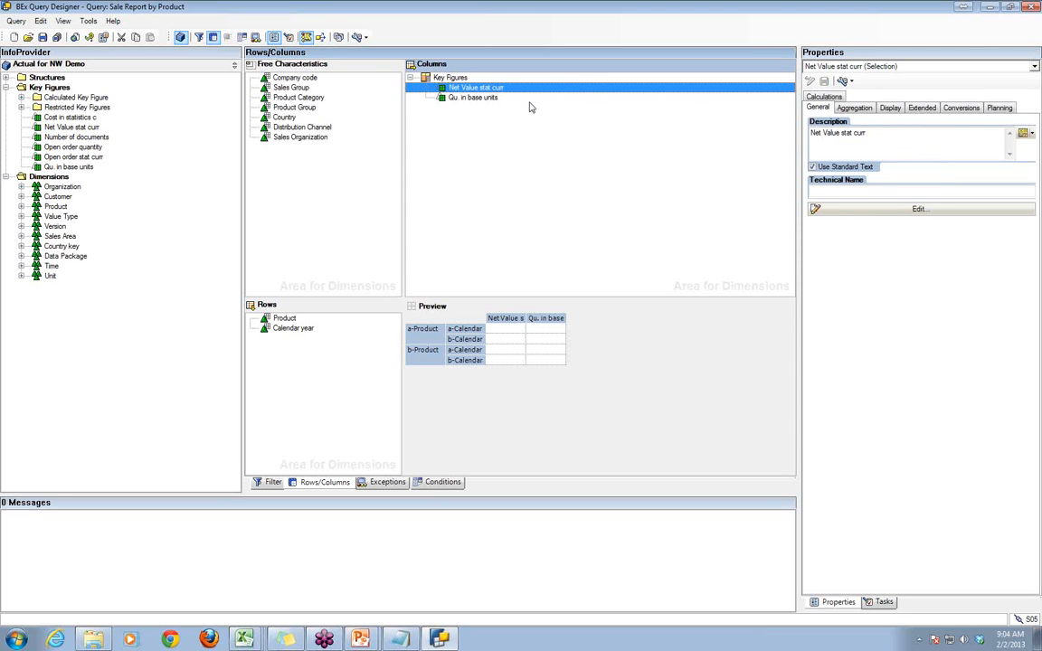
left_click(852, 108)
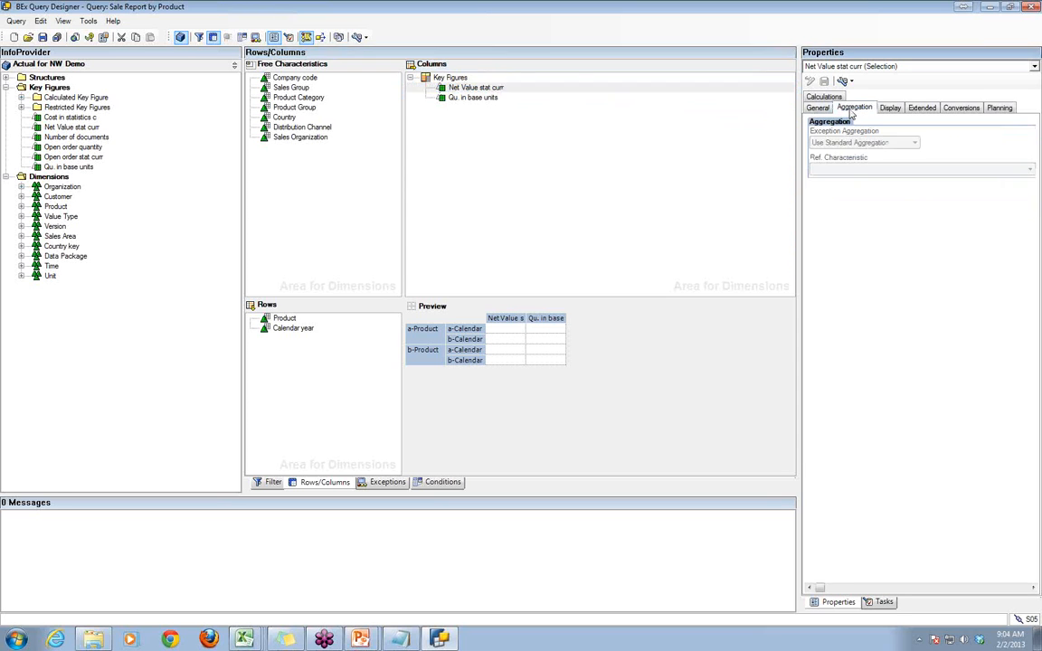
left_click(891, 110)
left_click(923, 109)
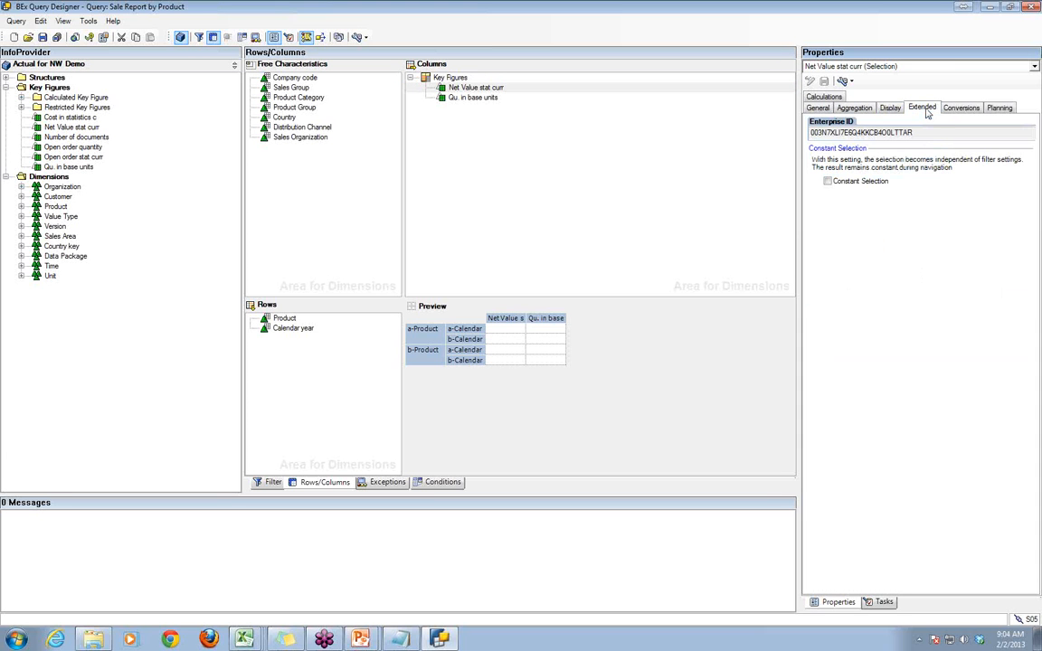
left_click(960, 109)
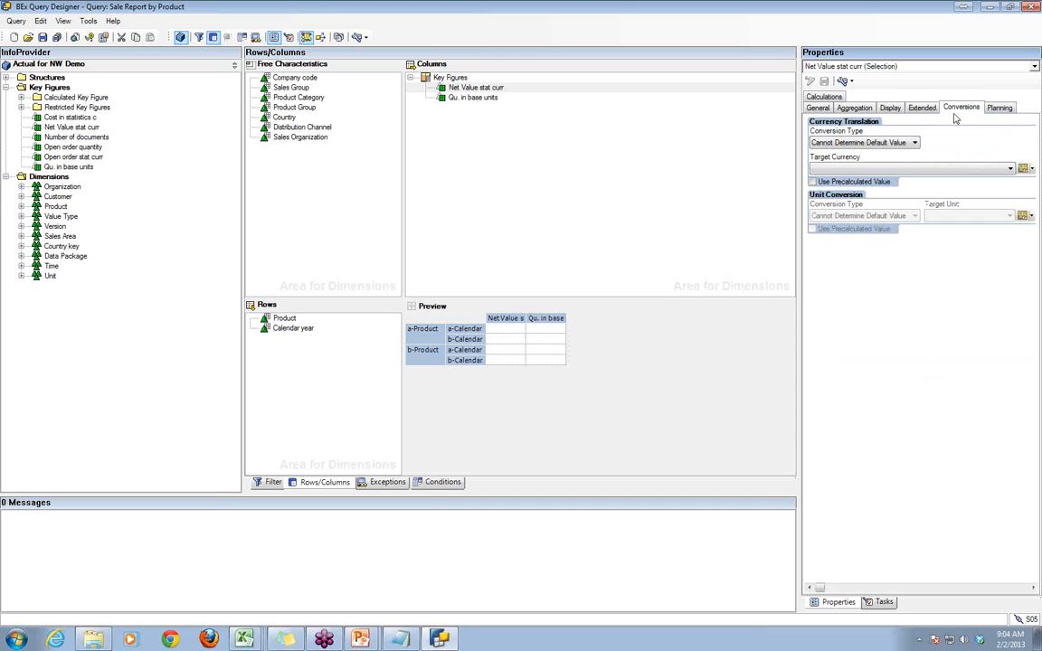
left_click(442, 87)
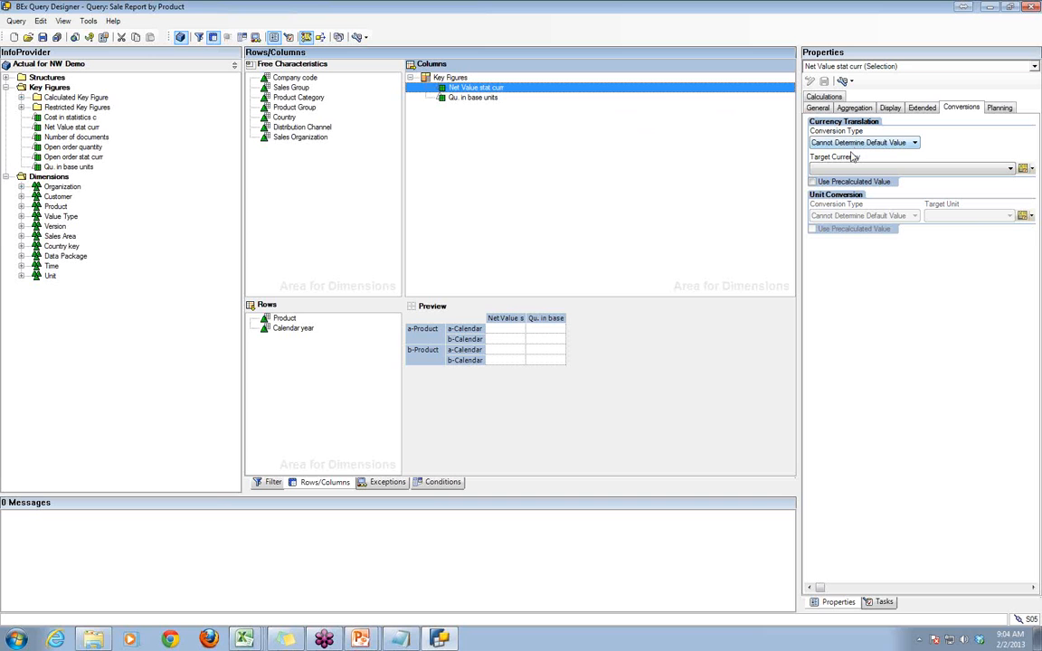
left_click(1036, 157)
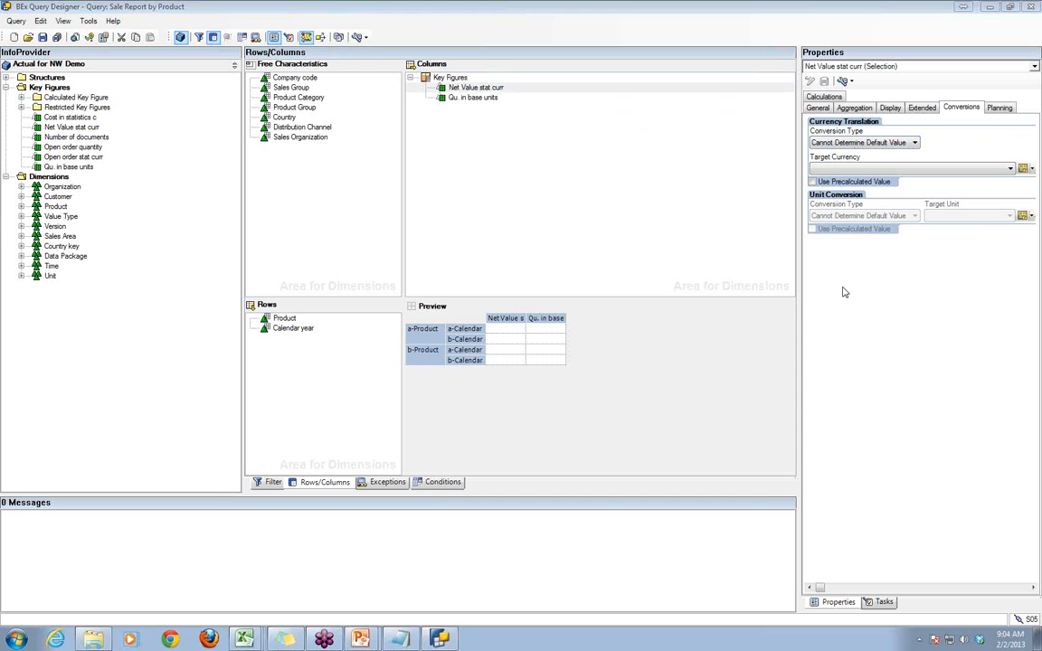
- Look through the conversion types for Net Value stat curr and set its target currency to United States Dollar
left_click(916, 143)
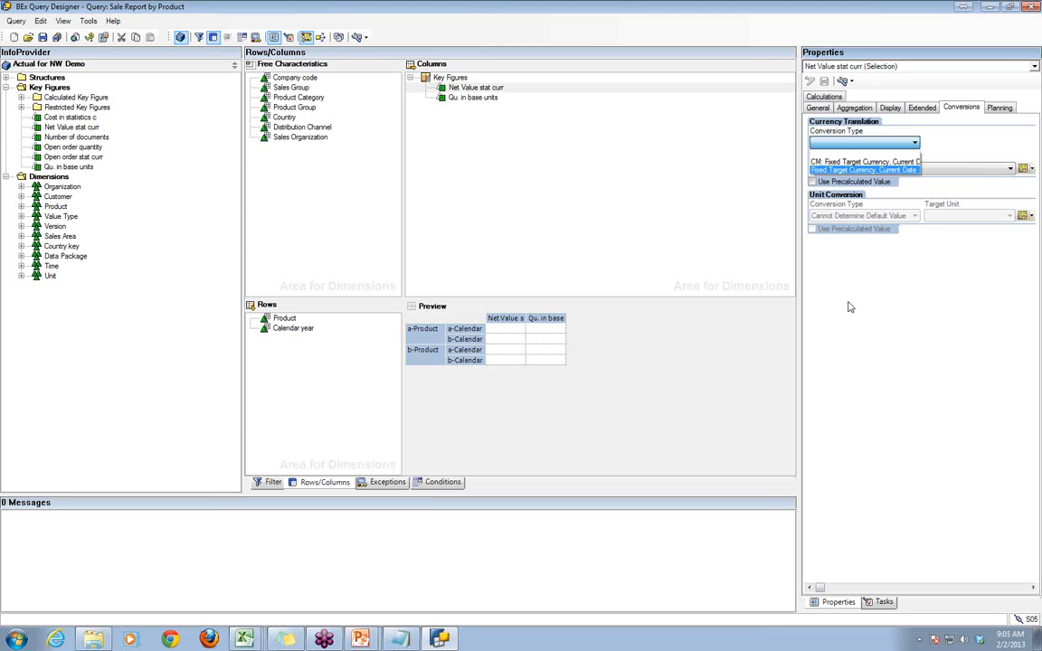
left_click(863, 258)
left_click(866, 170)
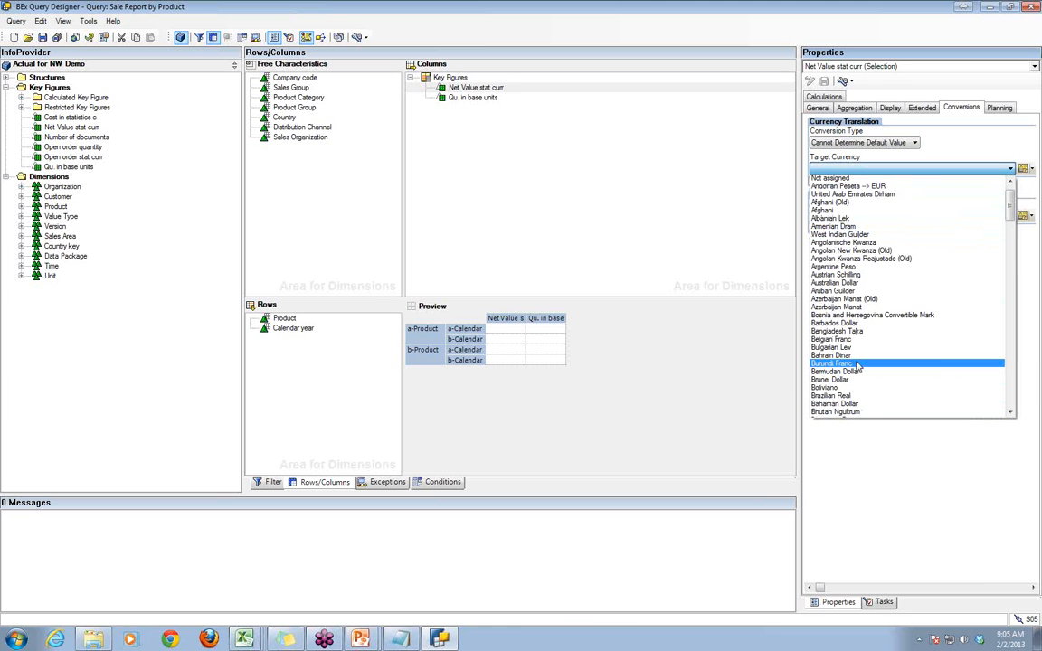
scroll(858, 362, "down", 8)
scroll(858, 367, "down", 18)
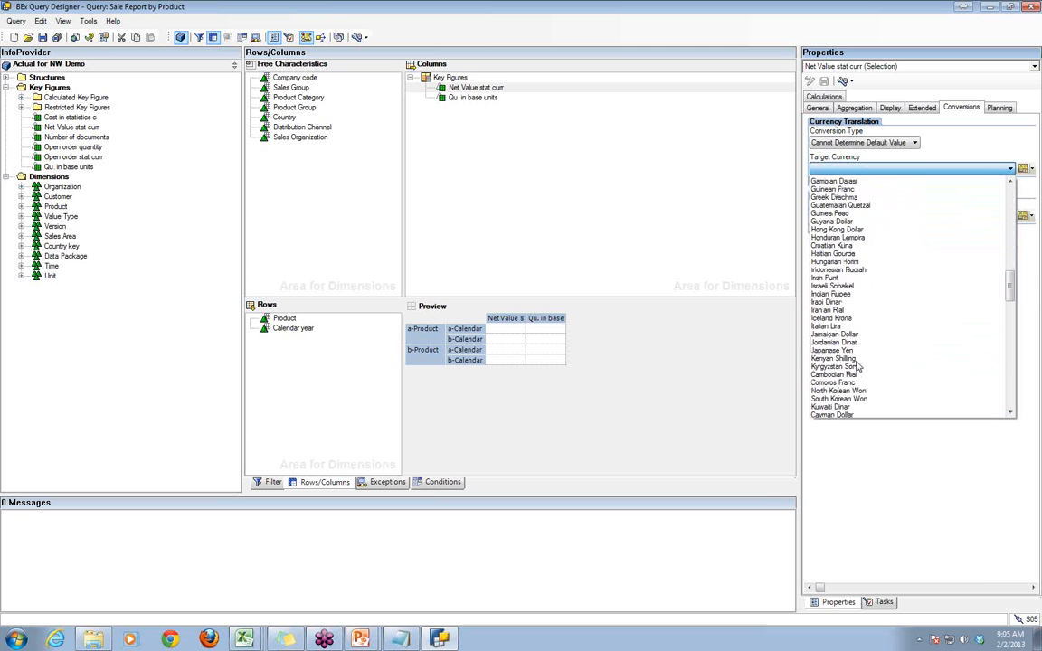
scroll(858, 368, "down", 17)
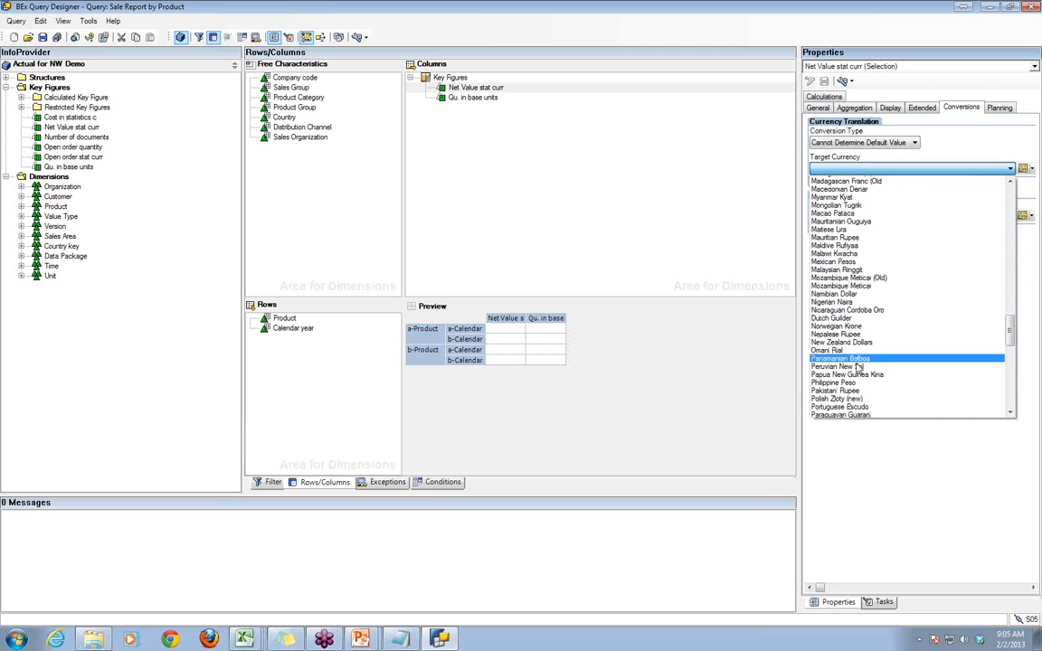
scroll(858, 369, "down", 12)
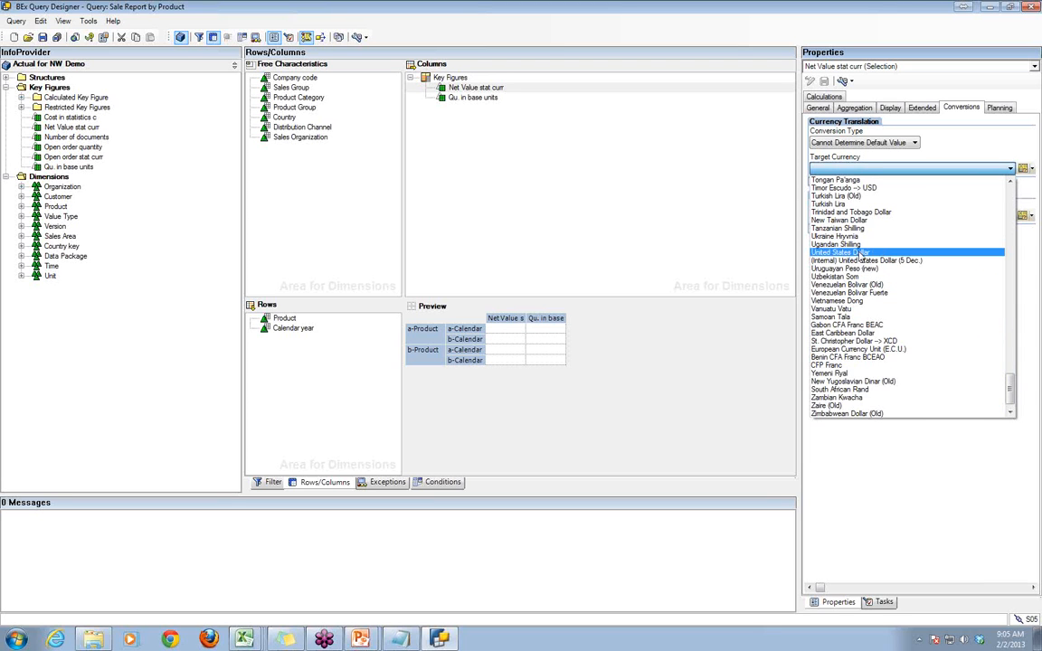
left_click(837, 252)
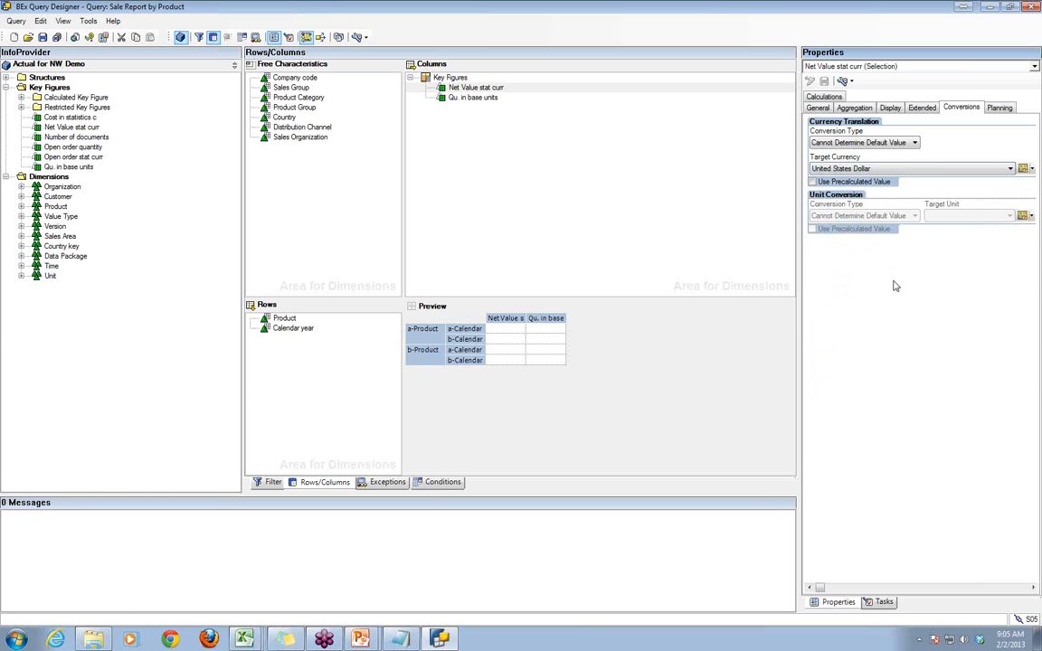
- Try the CM: Fixed Target Currency conversion type for Net Value stat curr and reset the conversion type to blank
left_click(914, 143)
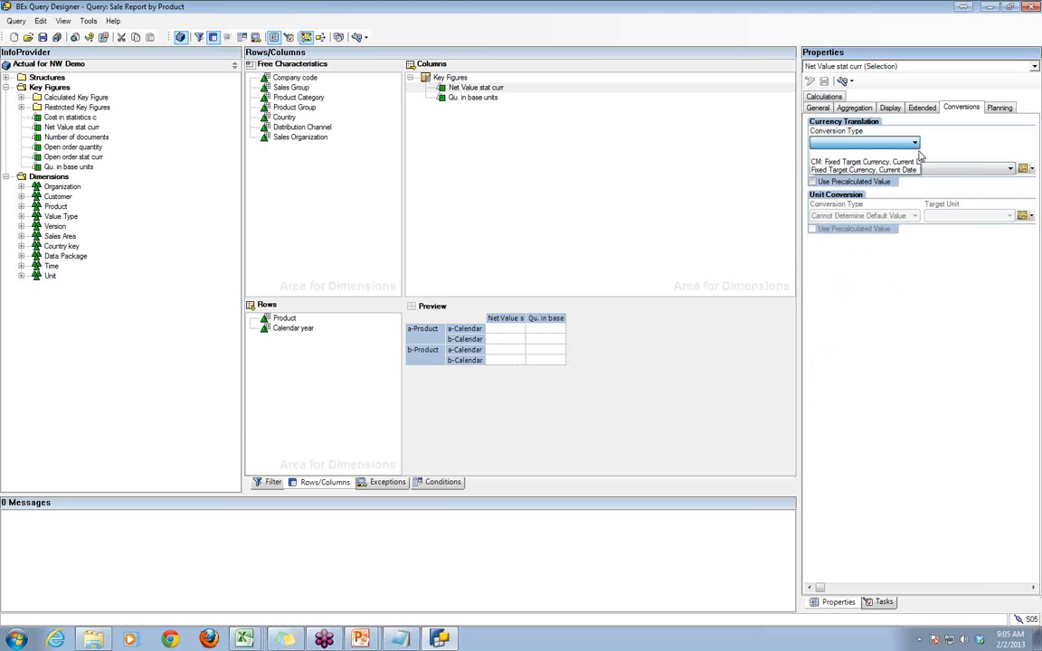
left_click(905, 161)
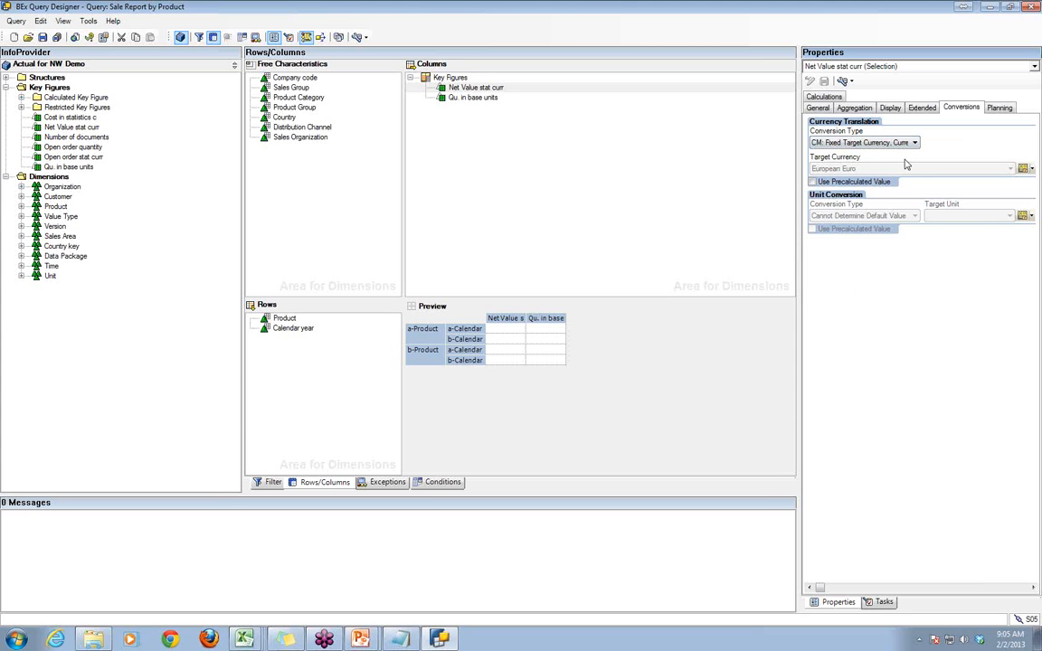
left_click(908, 144)
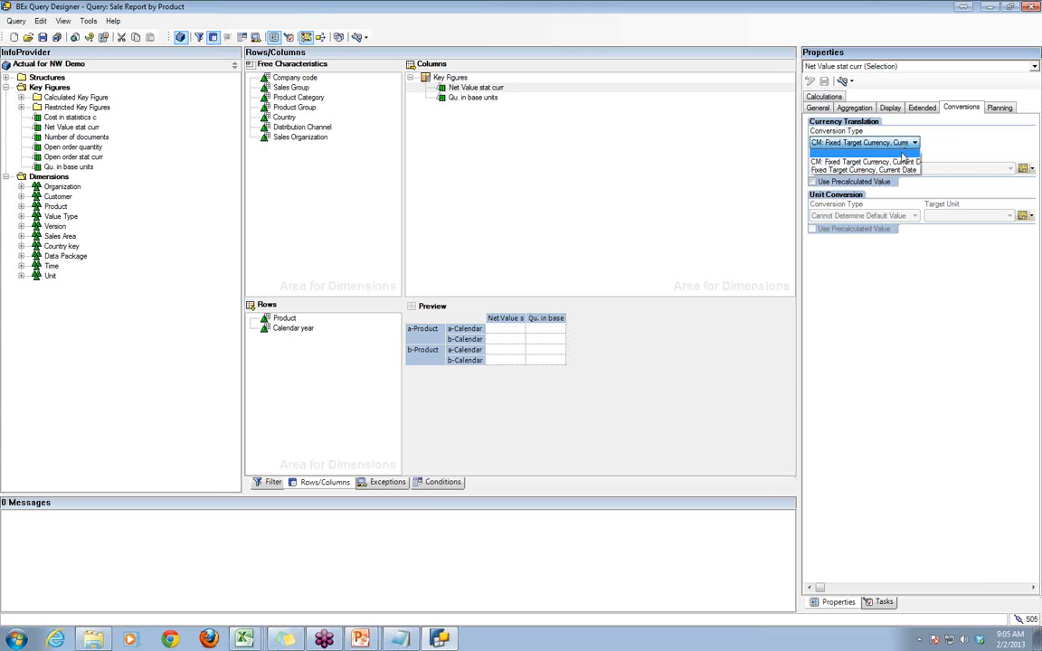
left_click(902, 152)
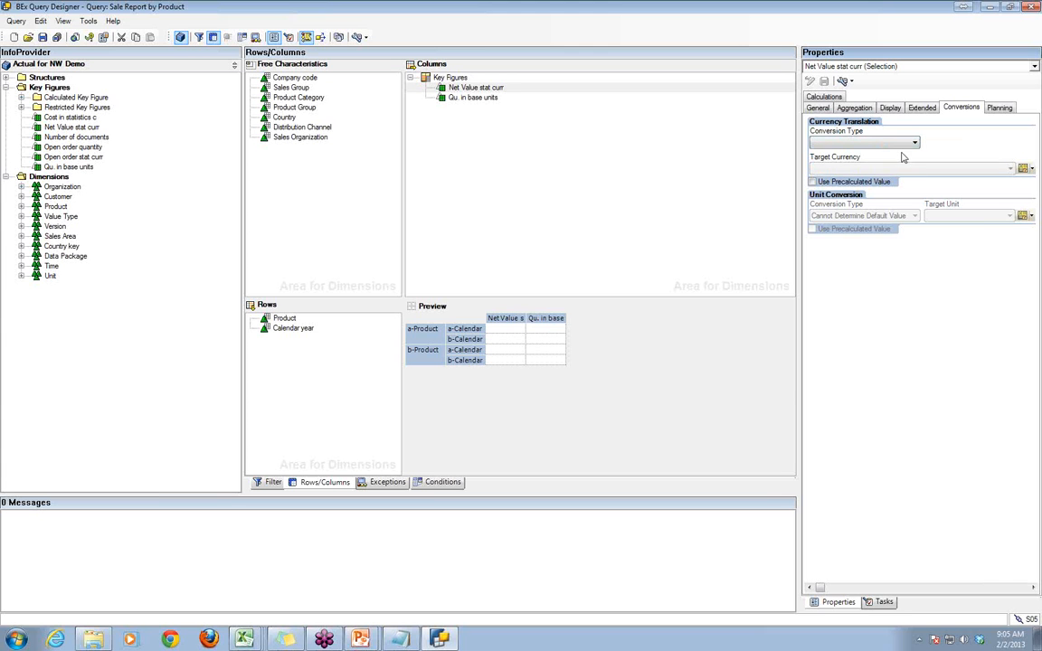
- With the conversion type left blank, choose United States Dollar as the target currency of Net Value stat curr
left_click(886, 168)
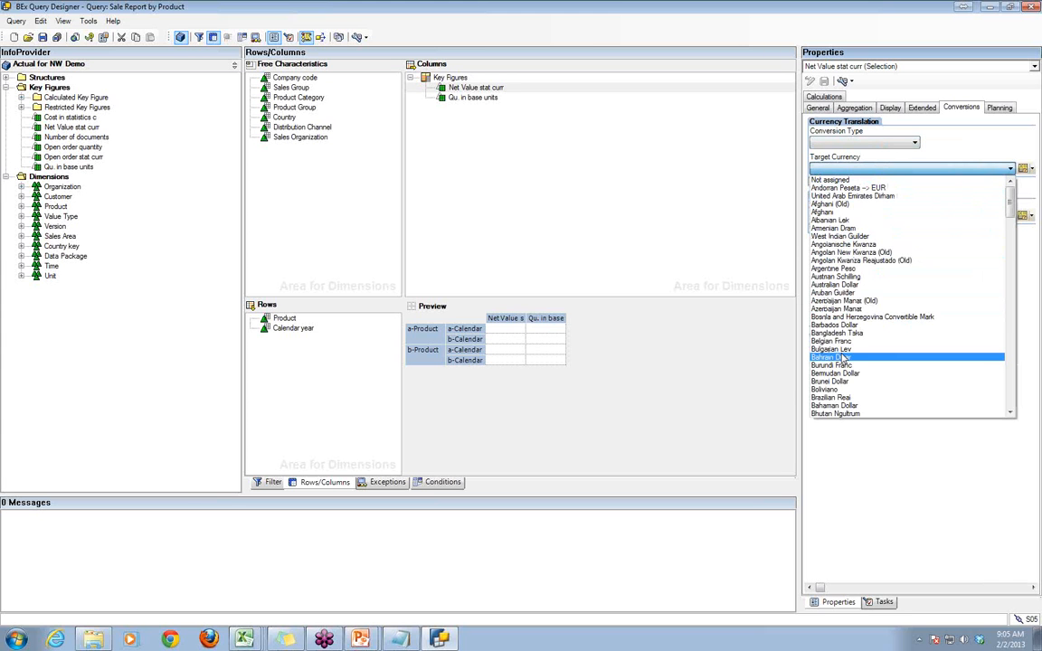
key("u")
key("u")
key("u")
key("u")
key("u")
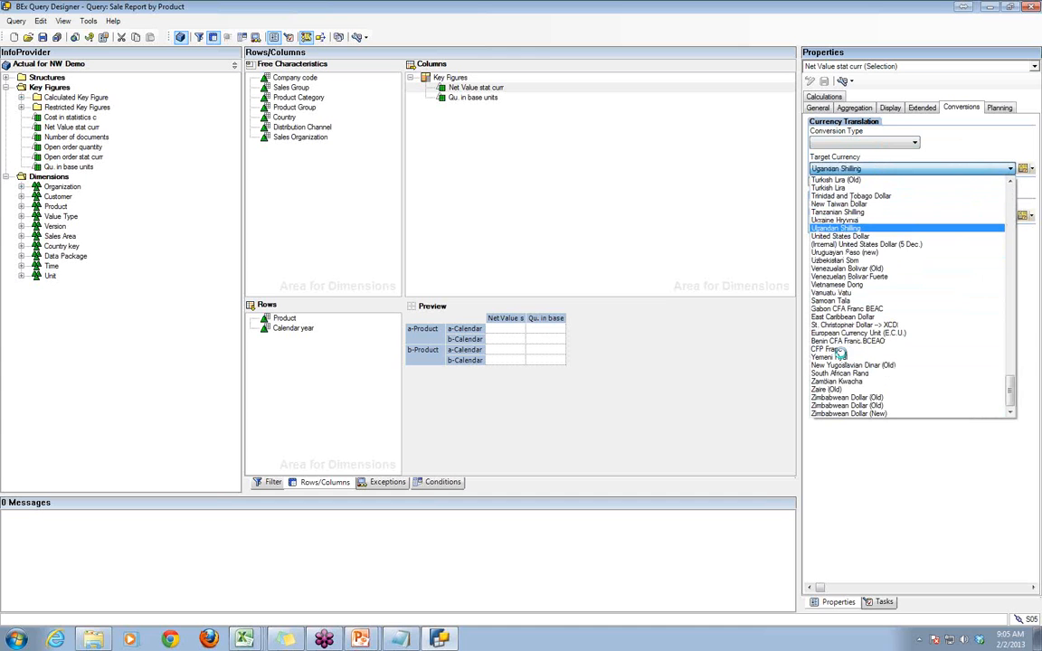
key("u")
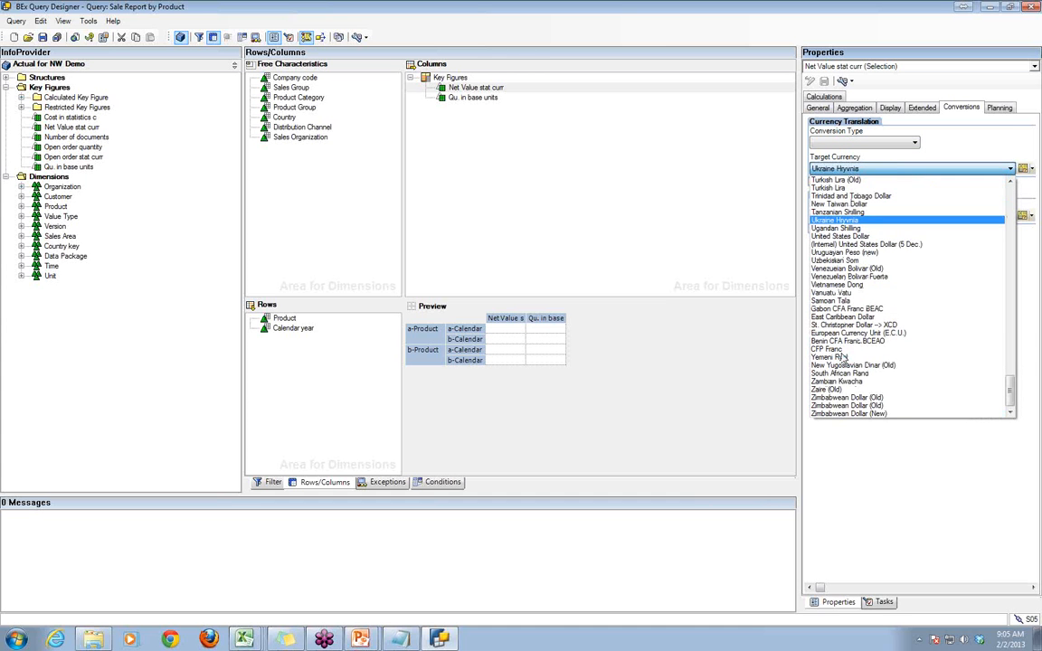
scroll(842, 358, "up", 2)
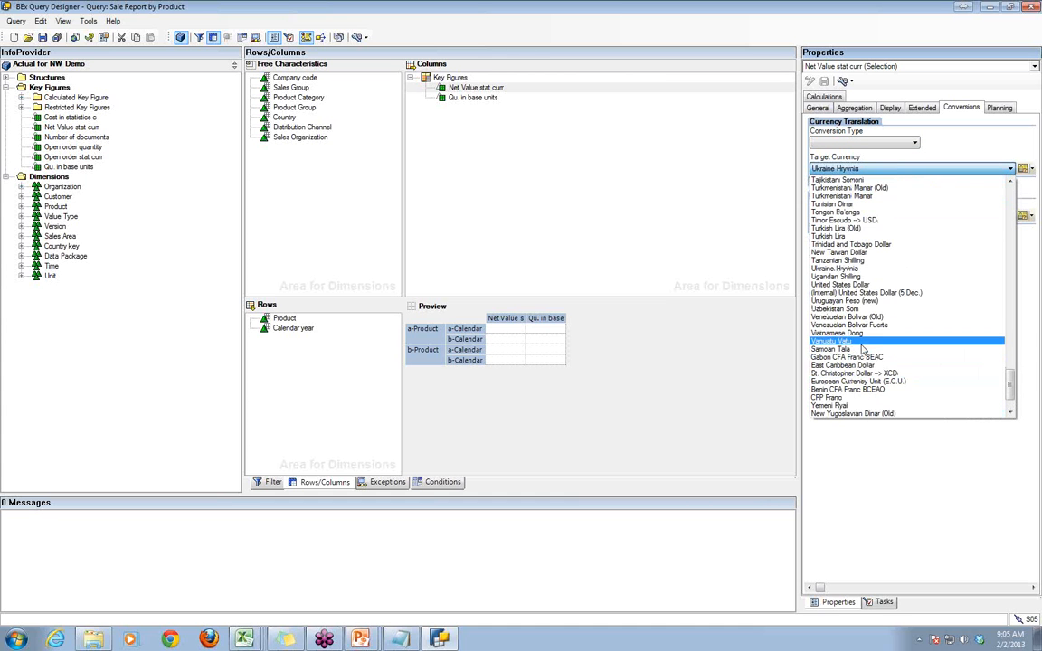
scroll(864, 350, "up", 10)
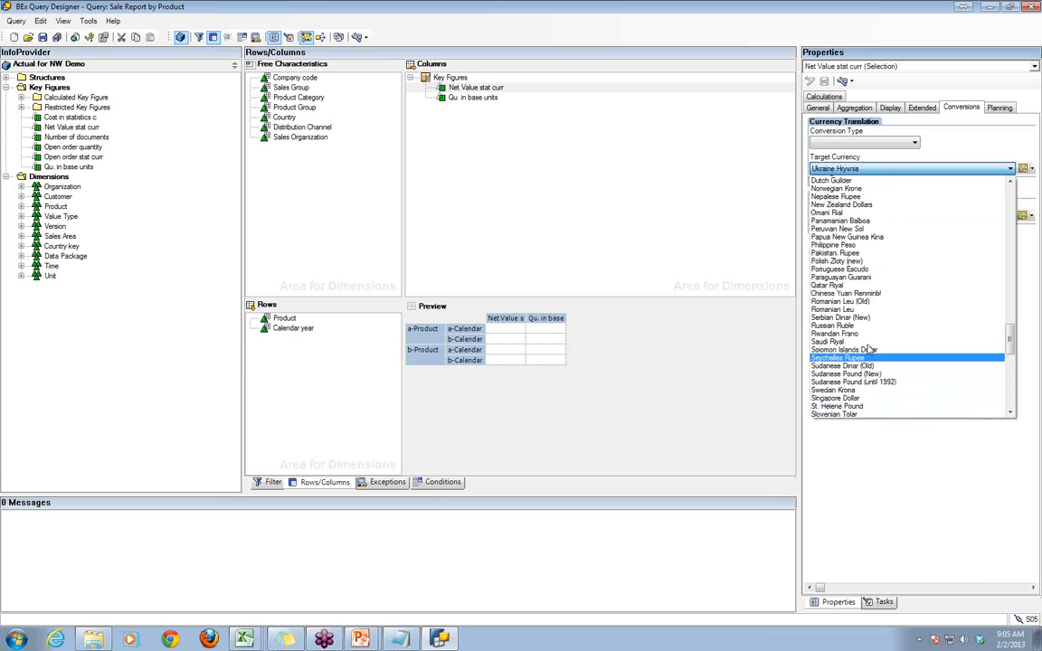
scroll(904, 354, "down", 2)
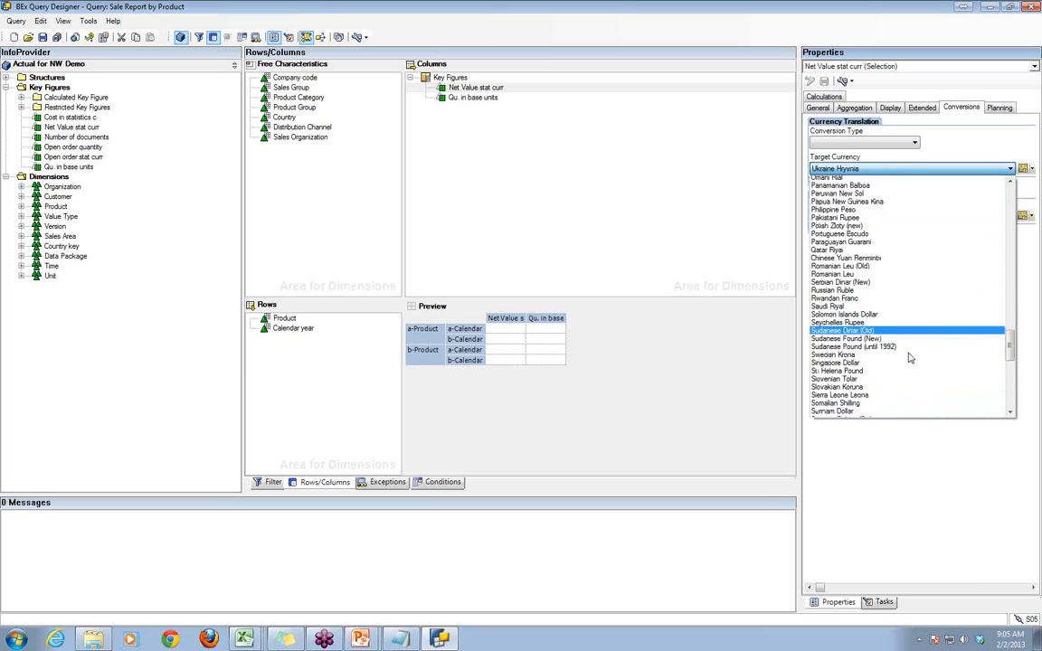
scroll(910, 358, "down", 13)
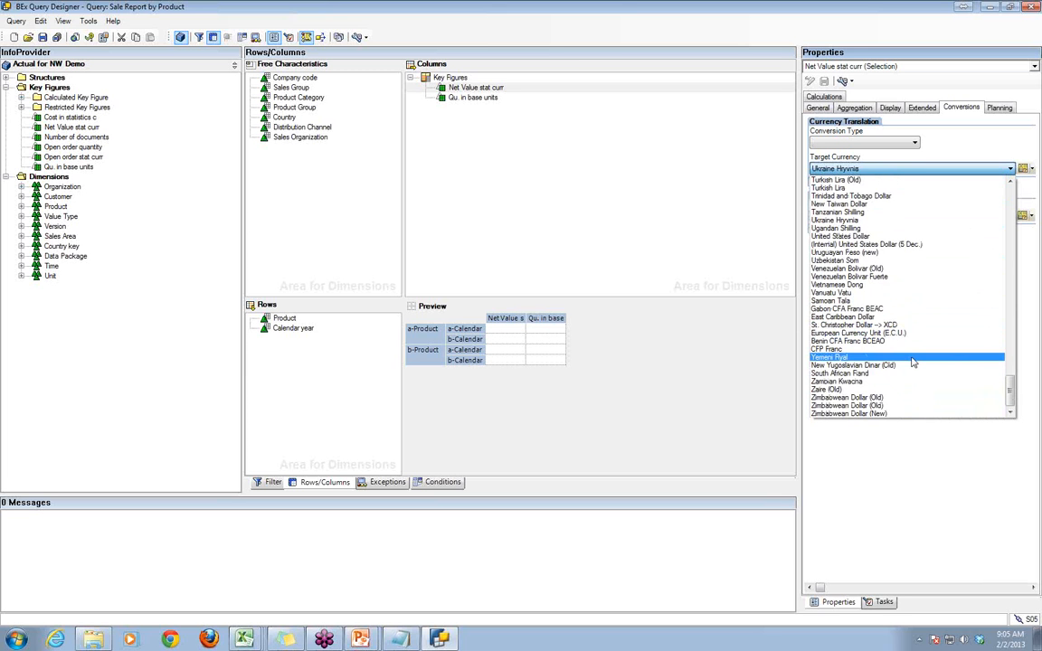
scroll(914, 363, "up", 4)
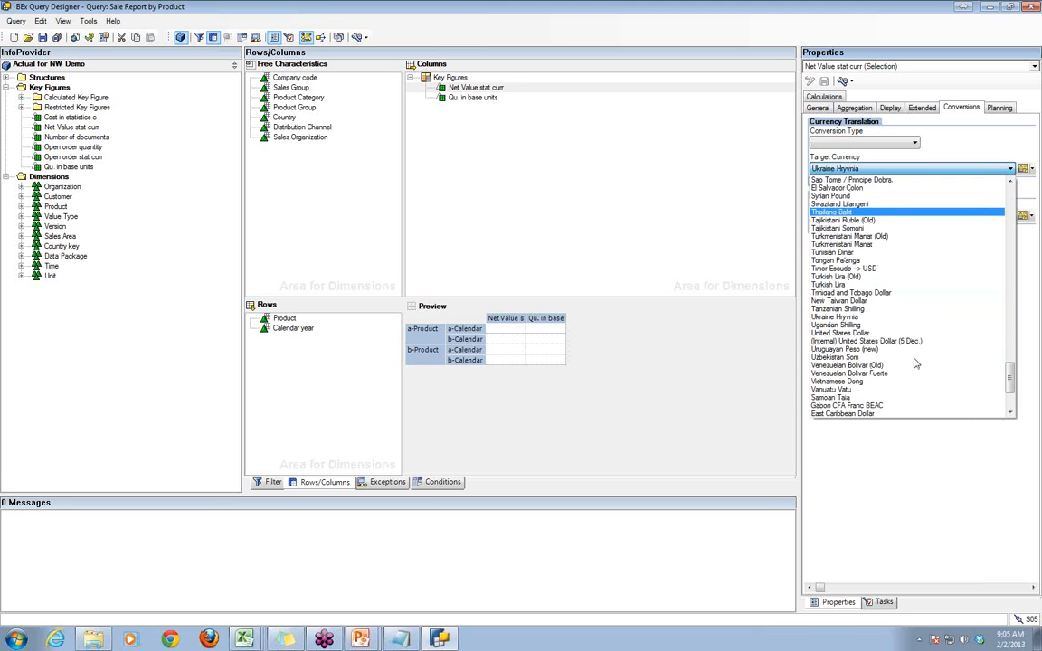
left_click(867, 332)
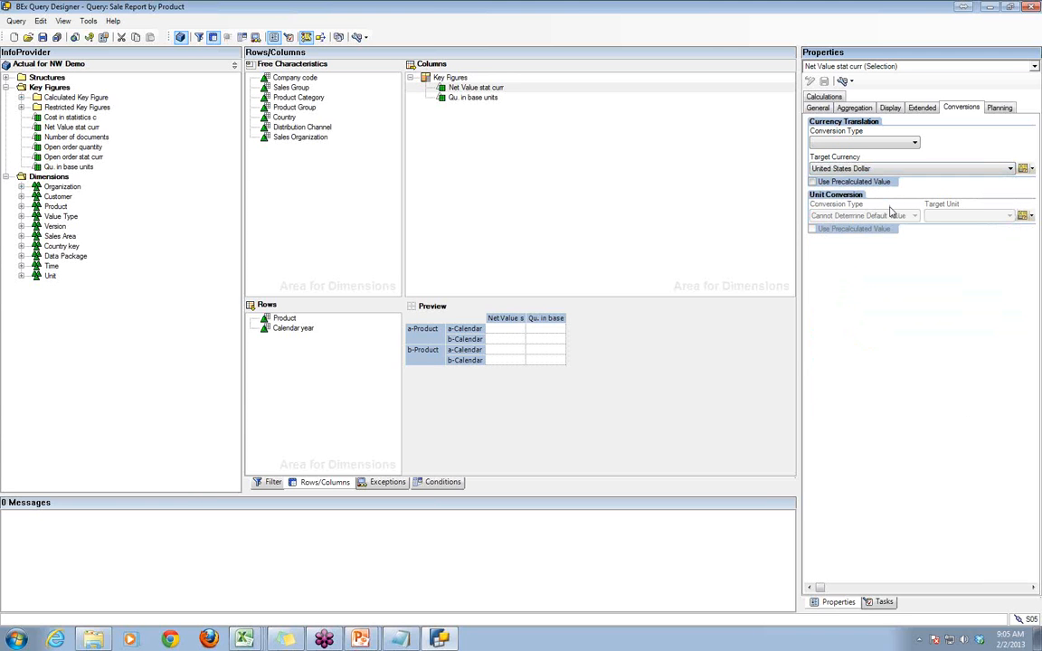
- Check the variable options for the target currency without choosing one, and save the query
left_click(1031, 169)
left_click(882, 347)
left_click(42, 37)
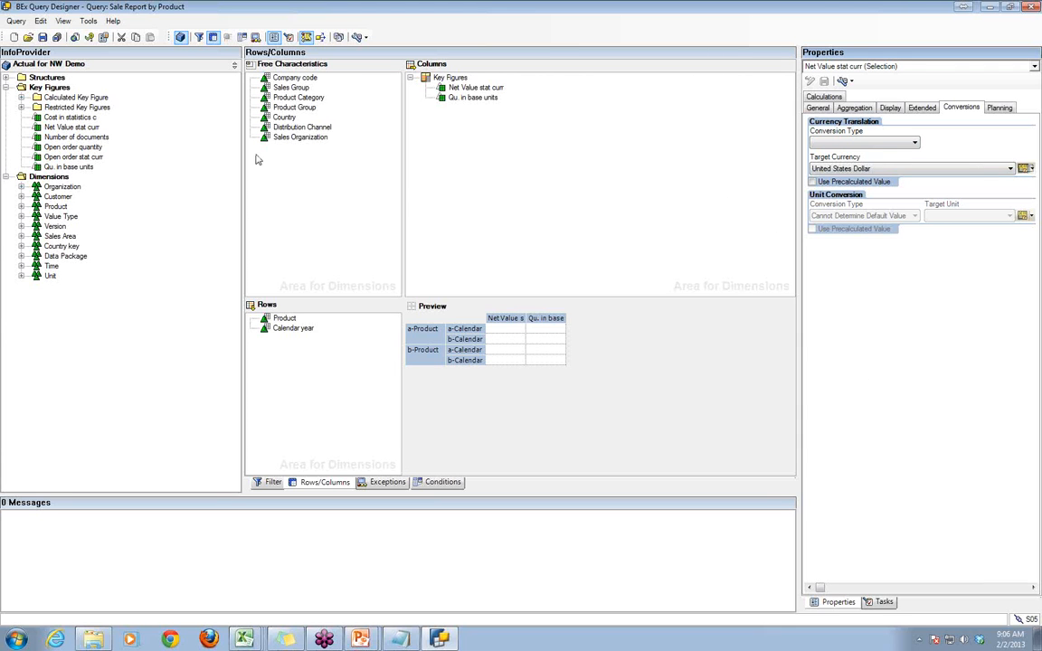
left_click(43, 37)
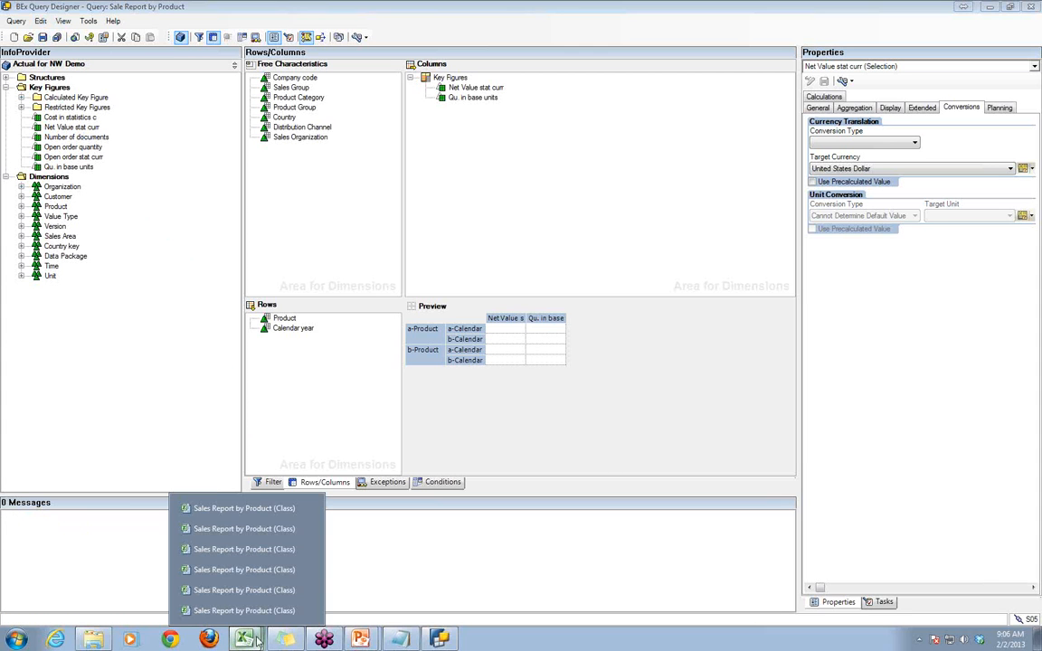
- Review the extended, conversion and display properties of the Qu. in base units key figure
left_click(463, 98)
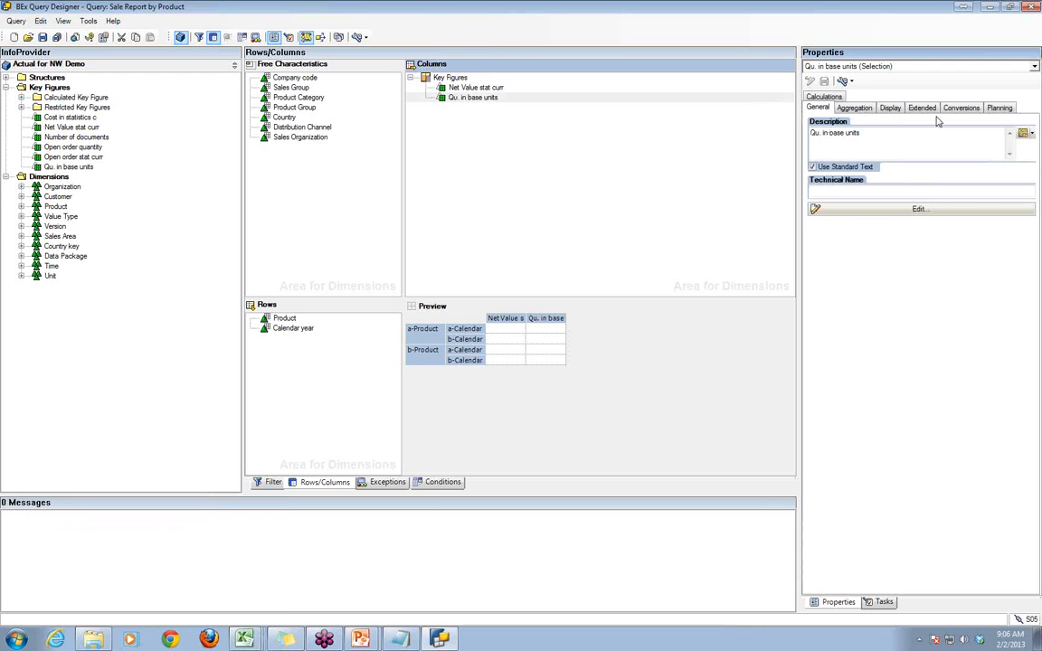
left_click(922, 107)
left_click(957, 107)
left_click(922, 107)
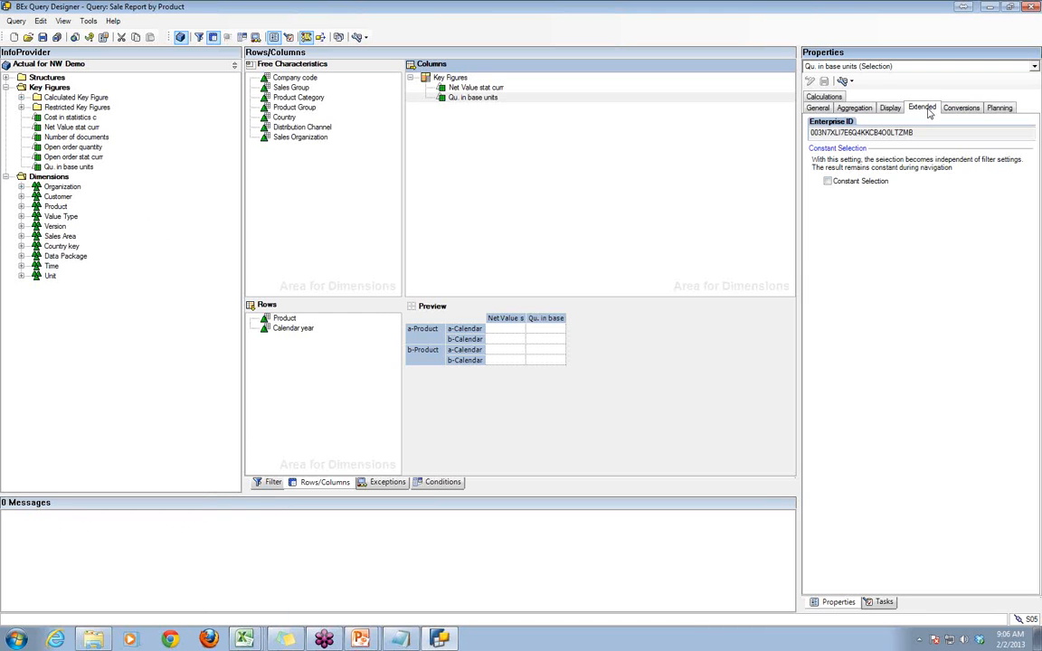
left_click(890, 108)
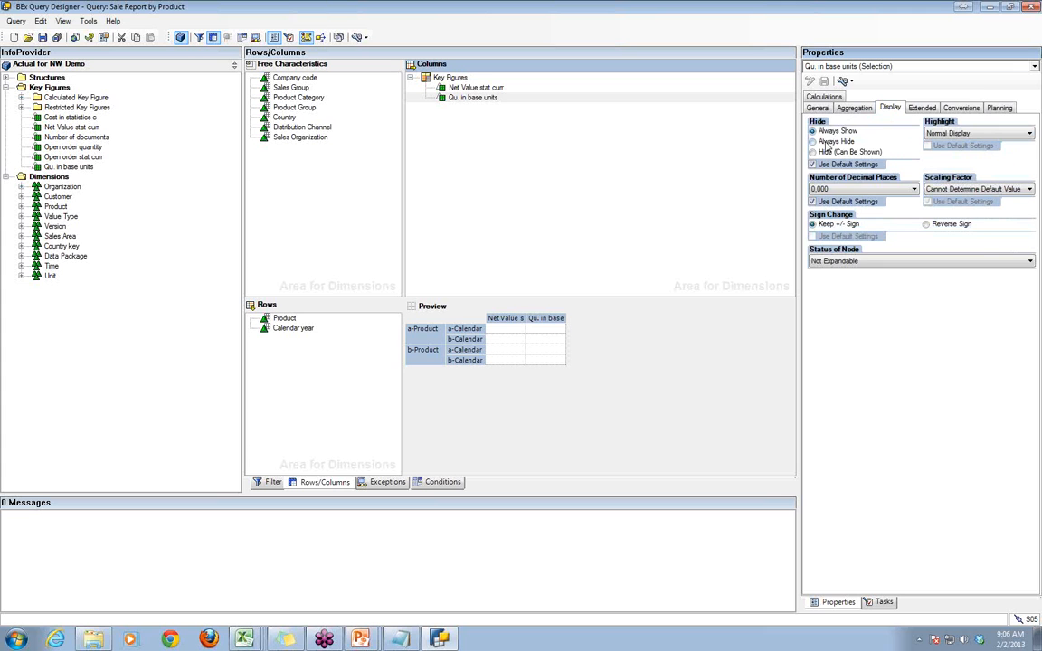
- Review the aggregation, general, planning, conversion, extended and display properties of the Qu. in base units key figure
left_click(860, 108)
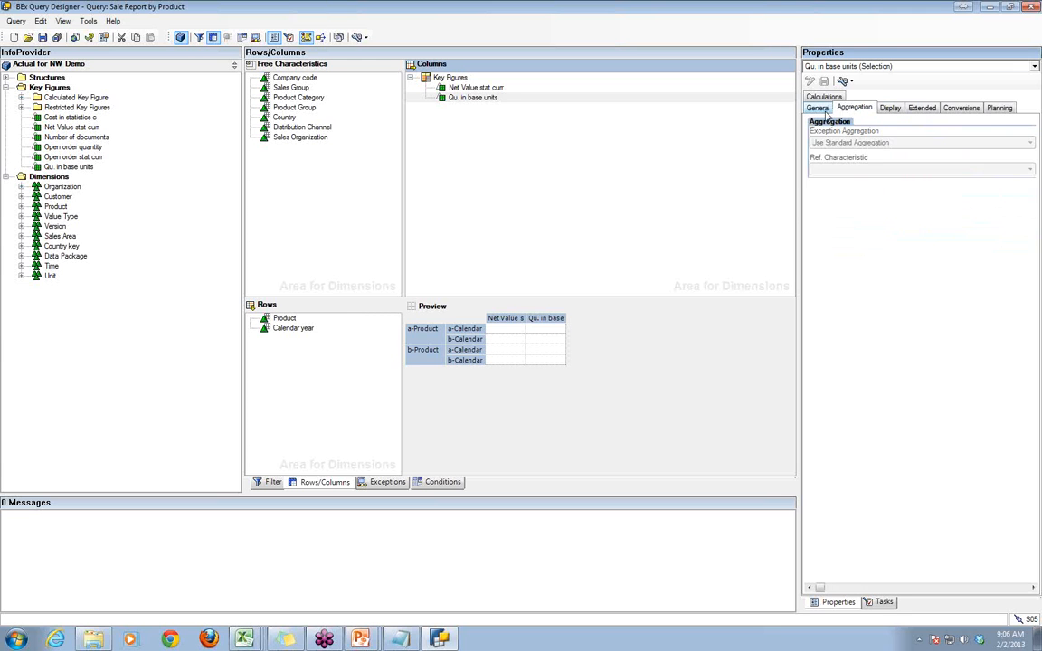
left_click(820, 109)
left_click(1001, 109)
left_click(960, 108)
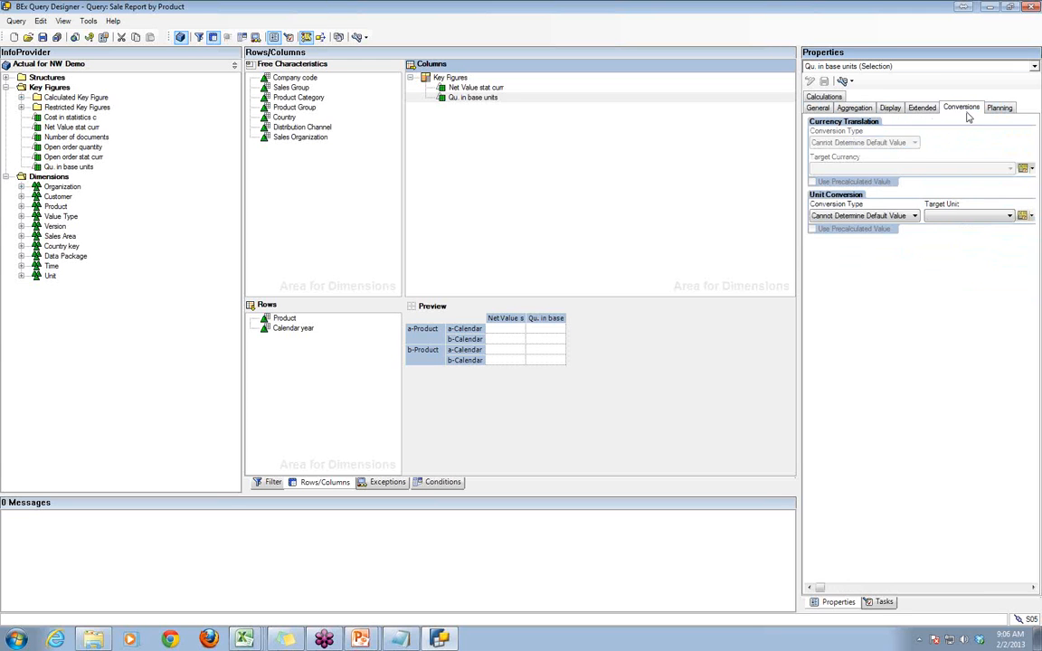
left_click(921, 109)
left_click(890, 108)
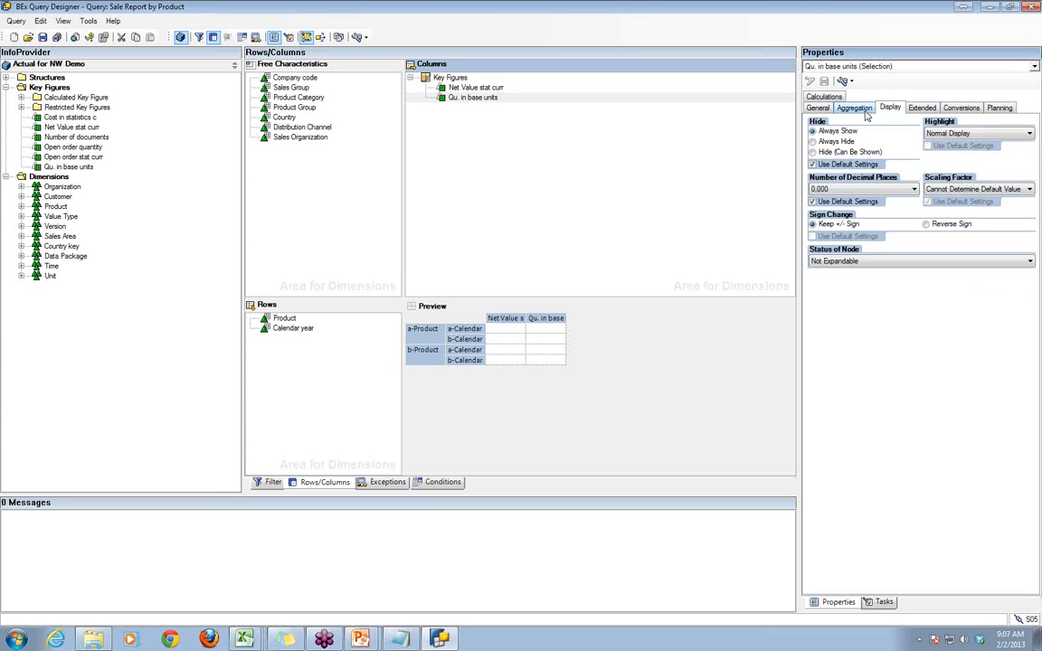
left_click(854, 108)
left_click(818, 108)
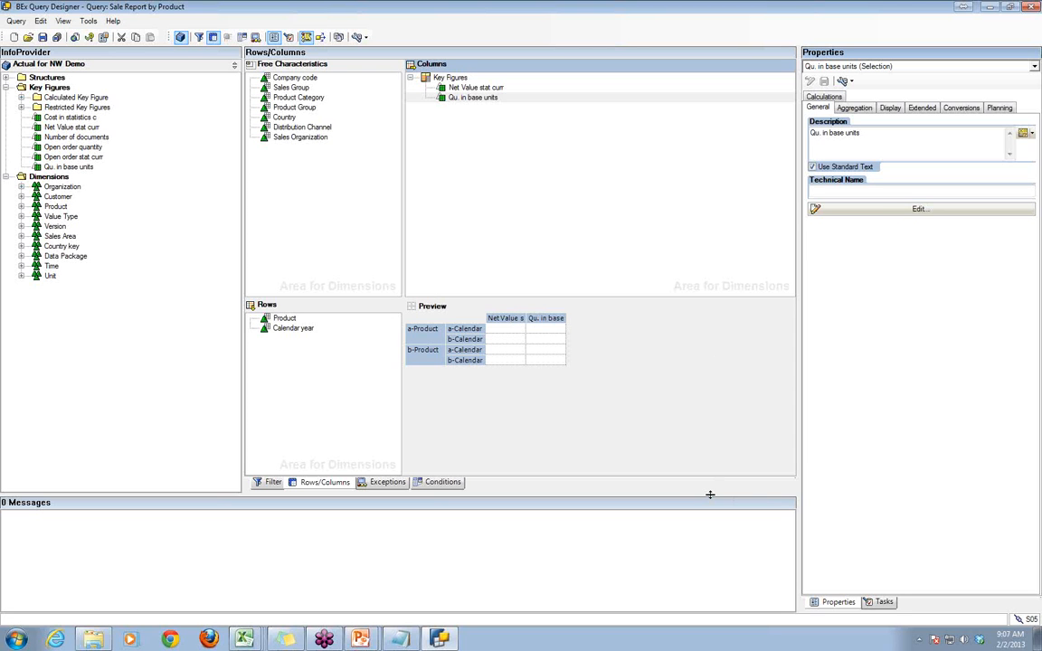
- Check the decimal place options in the display properties of Net Value stat curr without choosing one
left_click(889, 109)
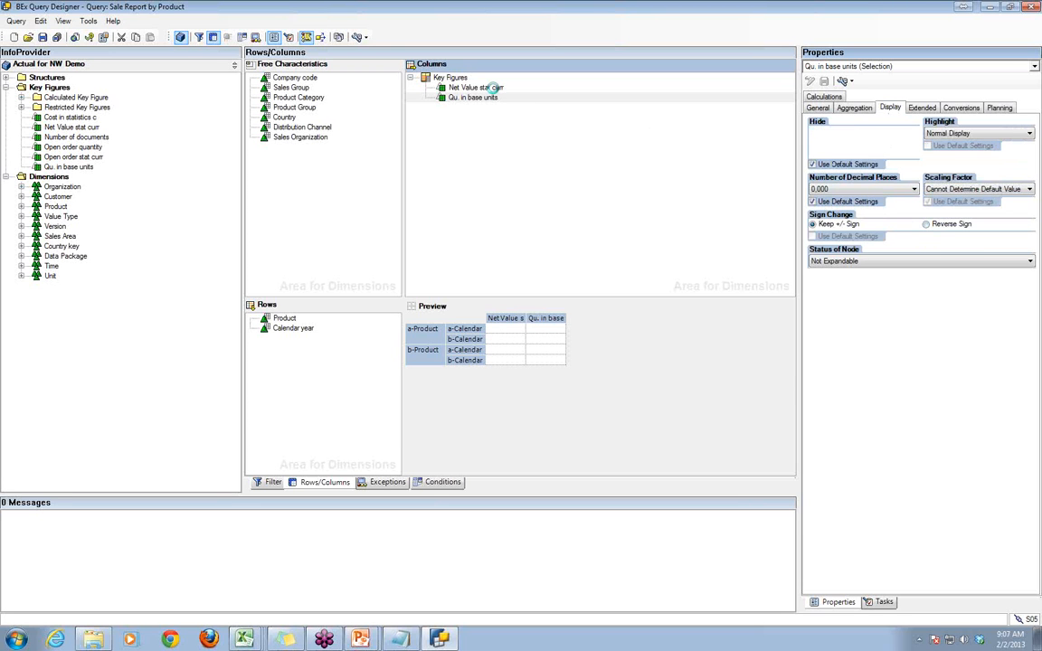
left_click(494, 89)
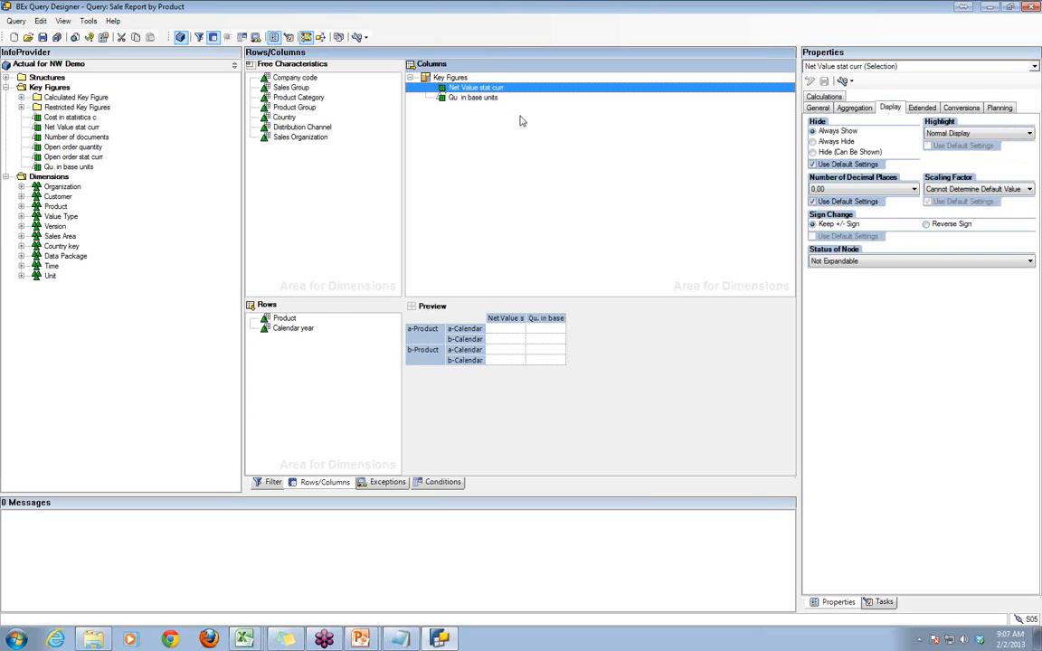
left_click(912, 190)
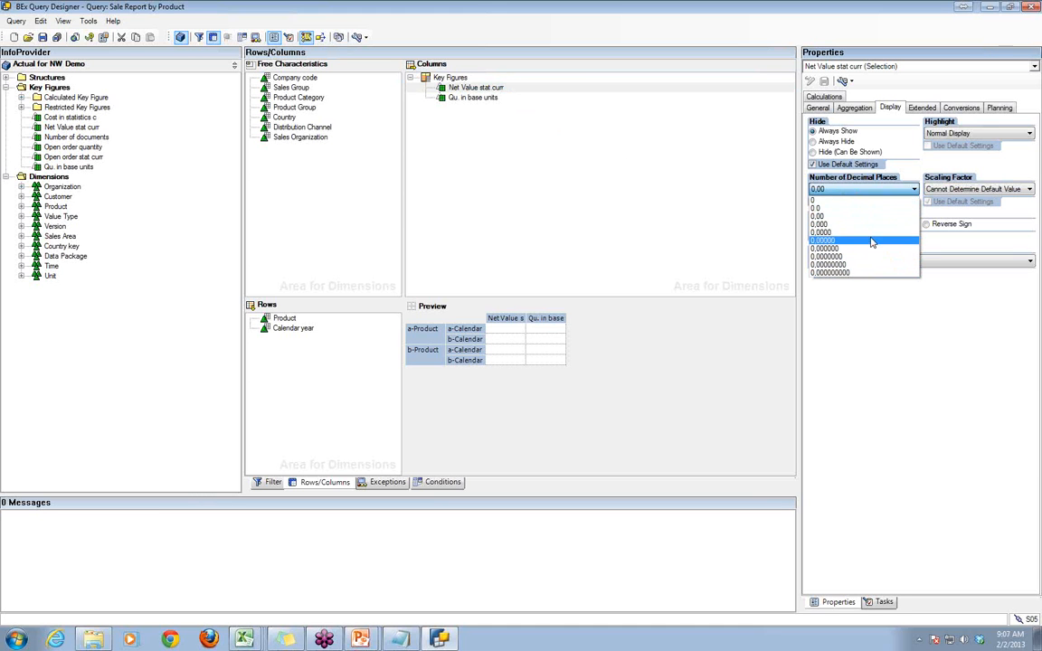
left_click(936, 481)
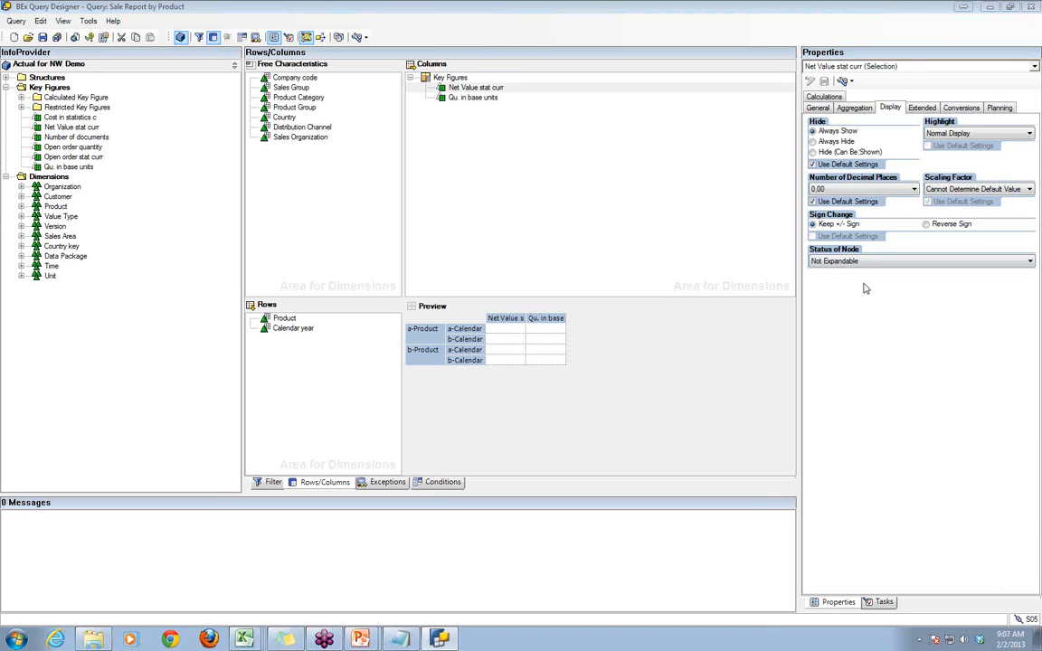
left_click(493, 156)
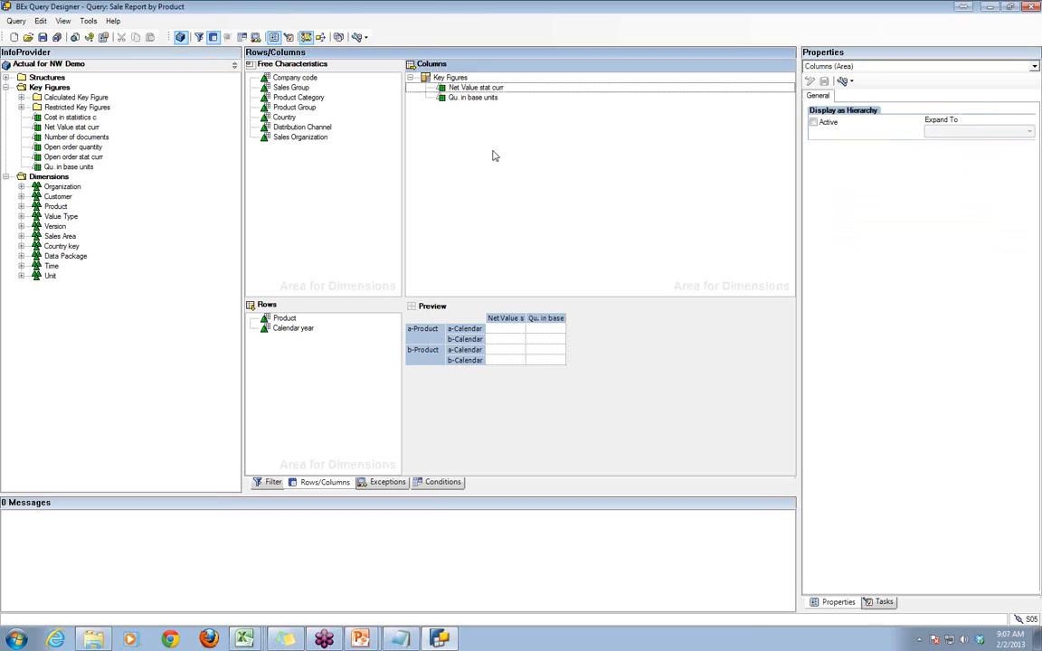
left_click(357, 235)
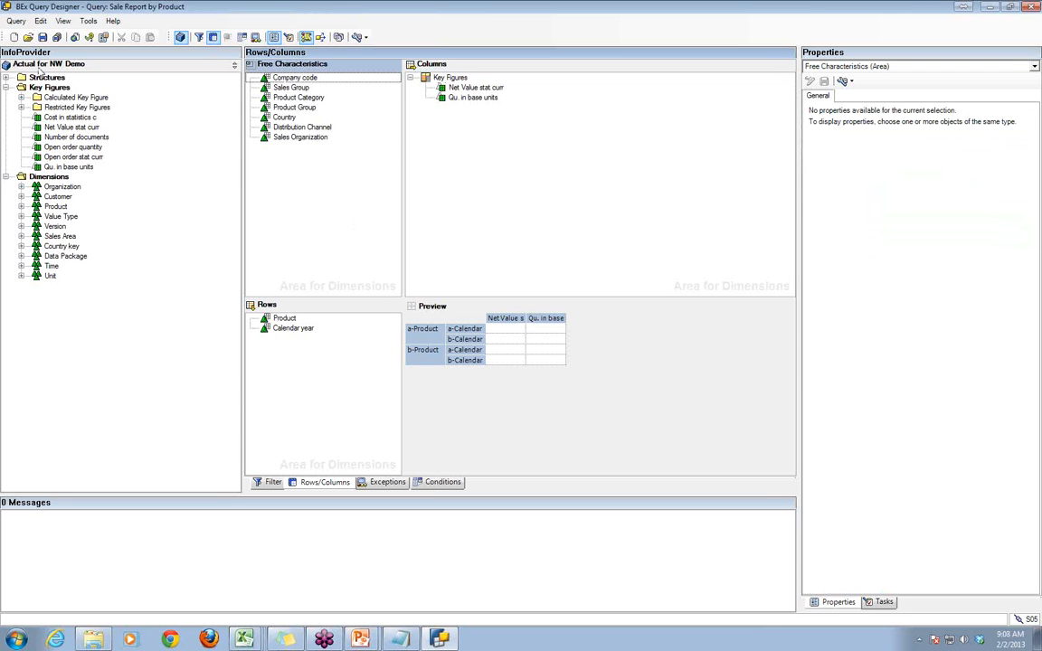
- Open the Sale Report by Product query's properties, allow external access to the query for OLE DB for OLAP, and save it
left_click(16, 21)
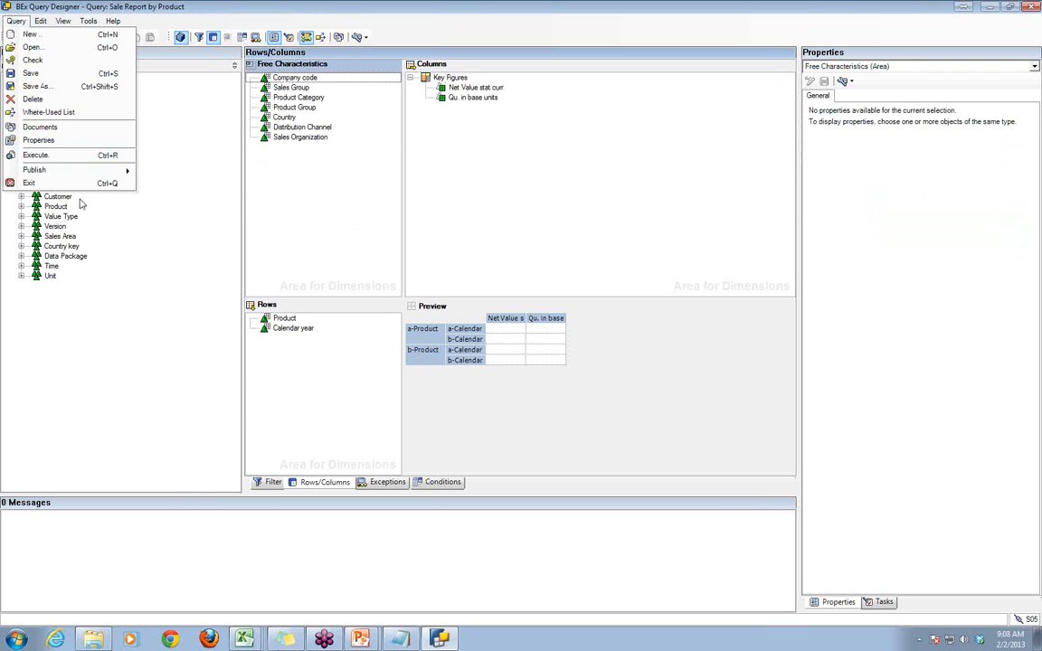
left_click(39, 142)
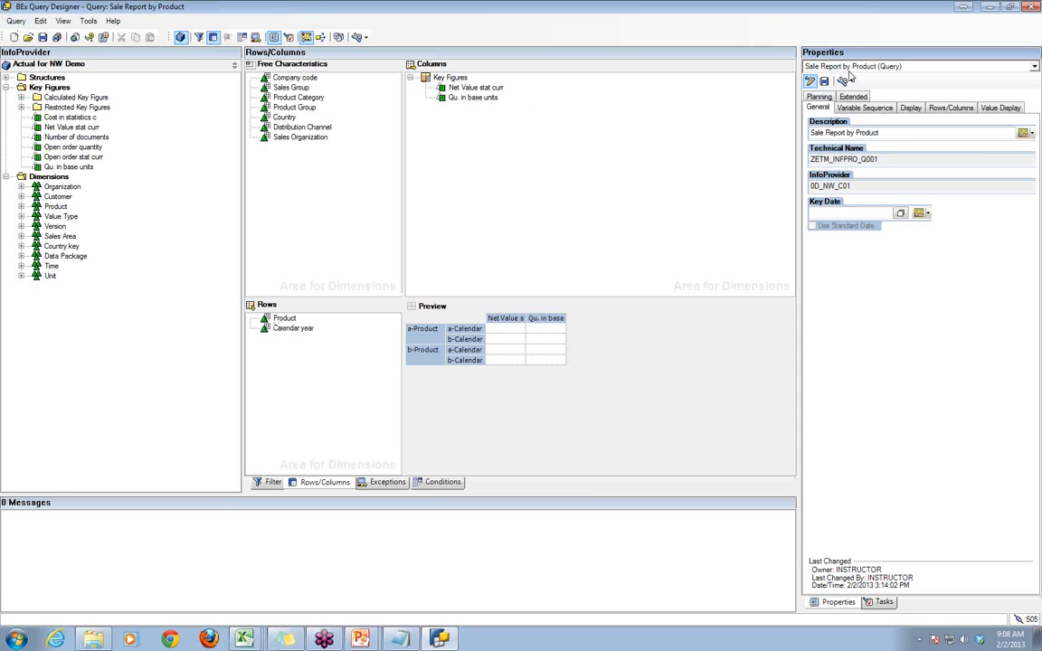
left_click(1034, 67)
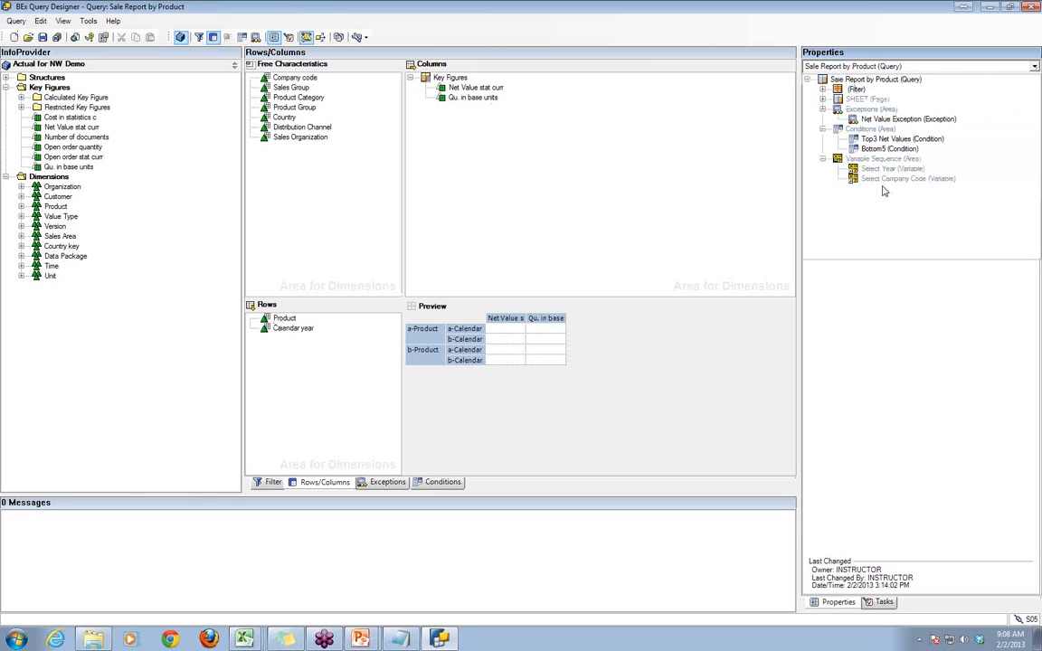
left_click(829, 80)
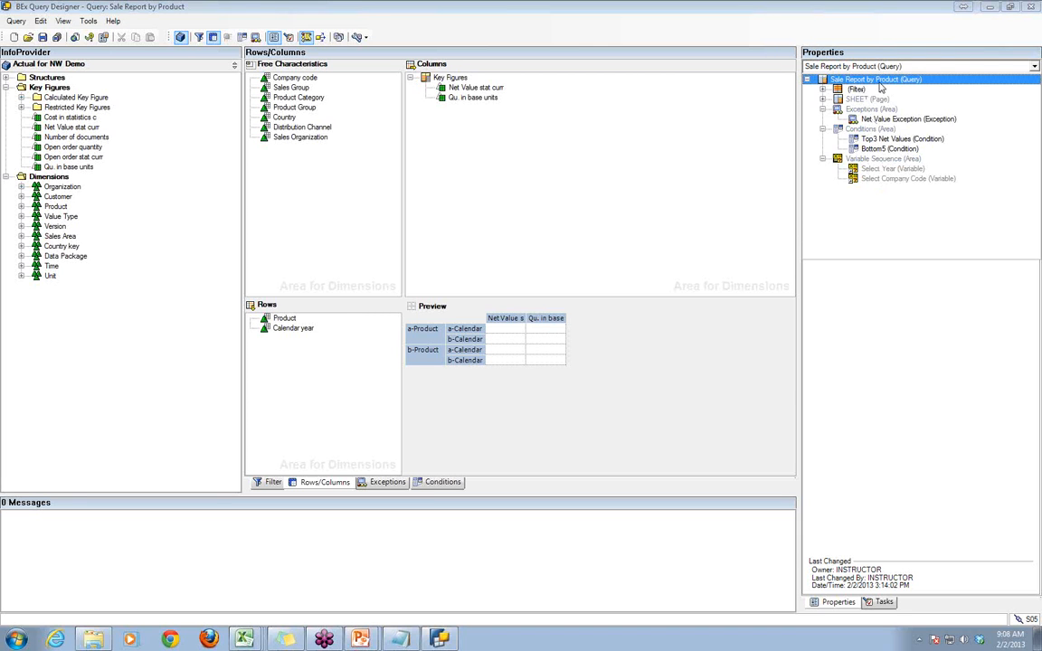
left_click(829, 80)
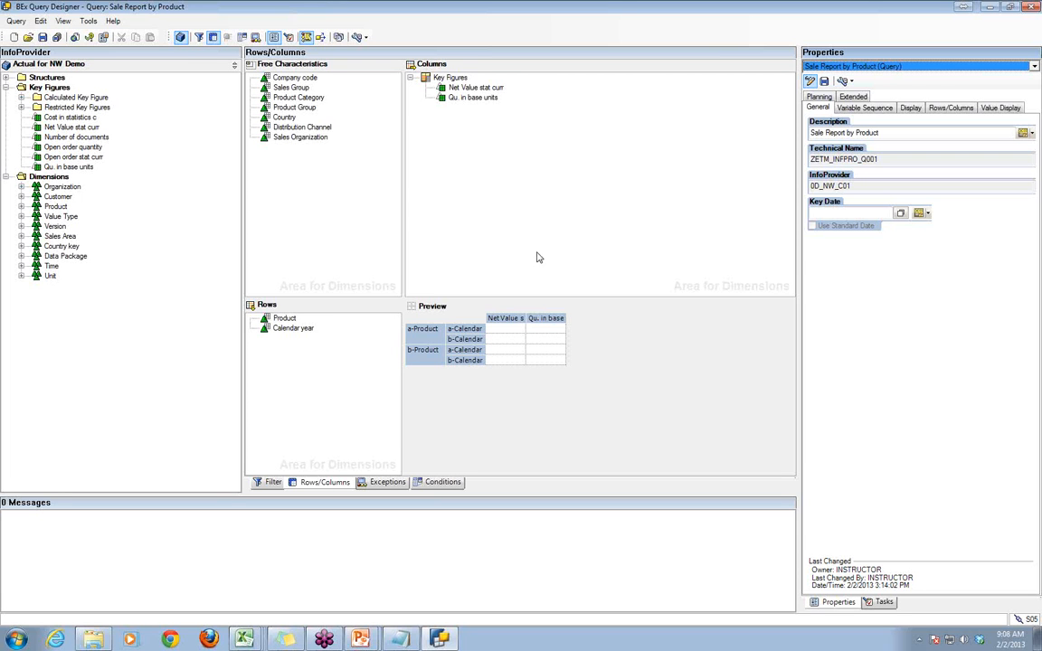
left_click(856, 97)
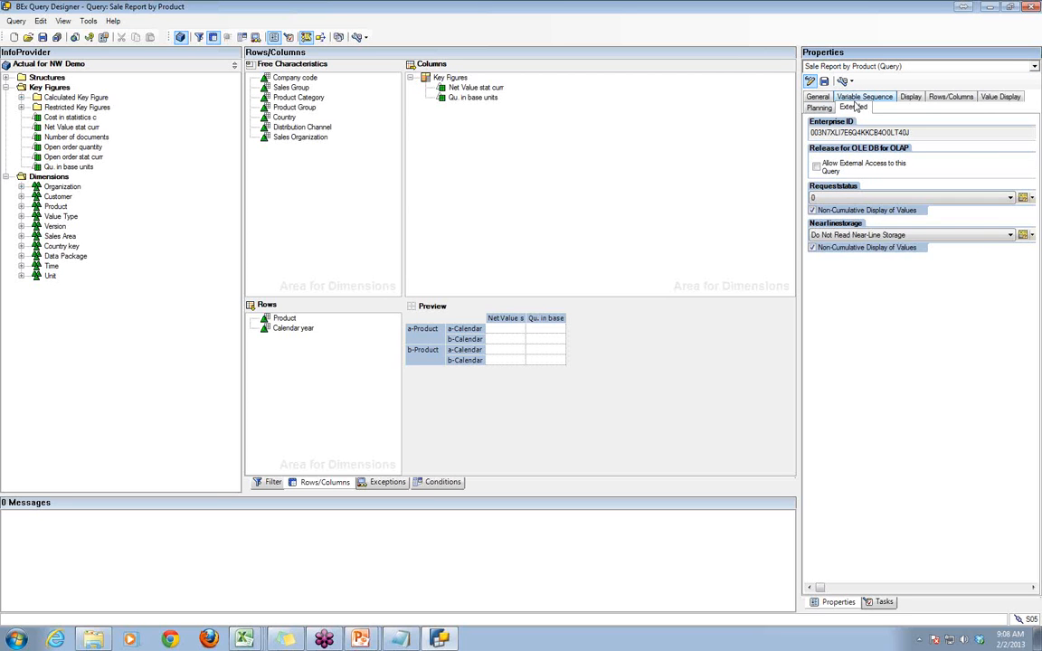
left_click(824, 171)
left_click(42, 37)
- Switch to the PowerPoint topic list and go over the Replacement Path, Customer Exit and SAP Exits entries
left_click(361, 633)
left_click(362, 610)
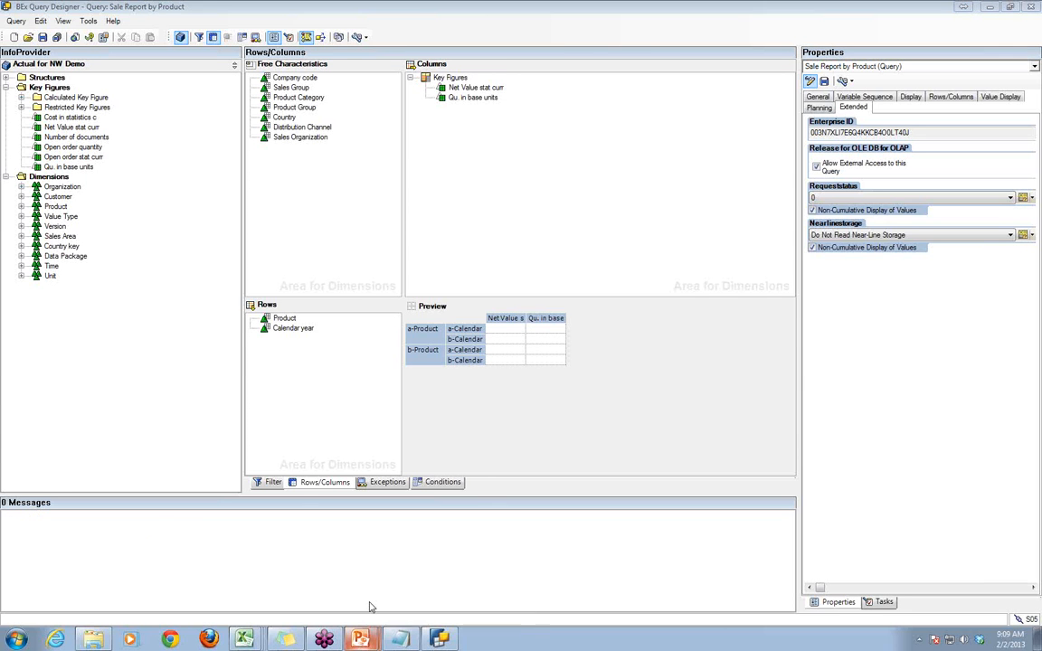
left_click(566, 442)
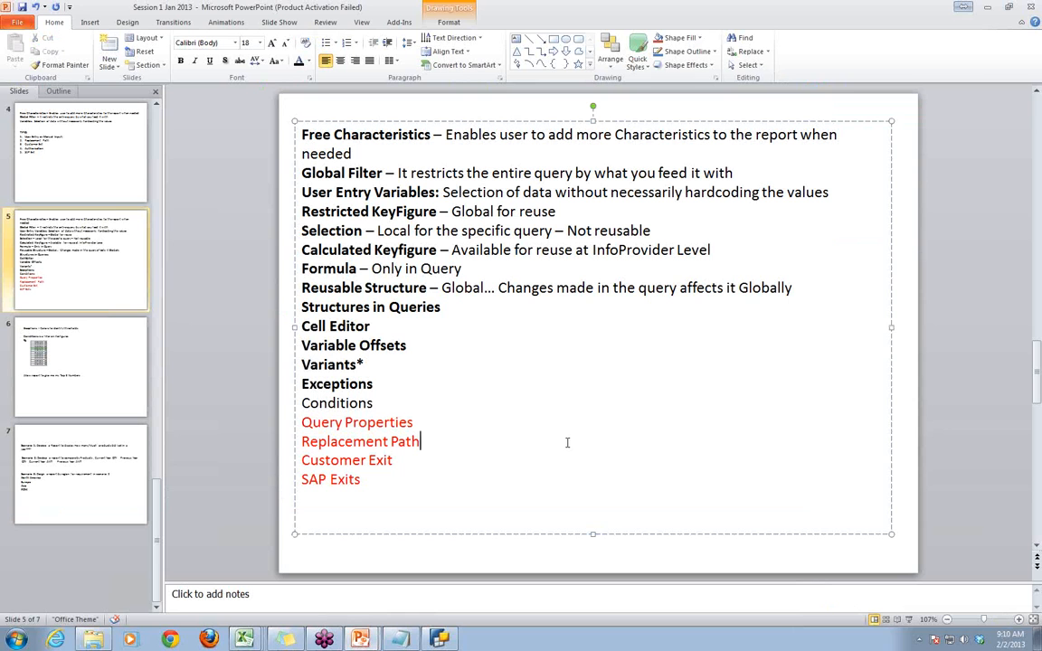
left_click_drag(401, 466, 346, 459)
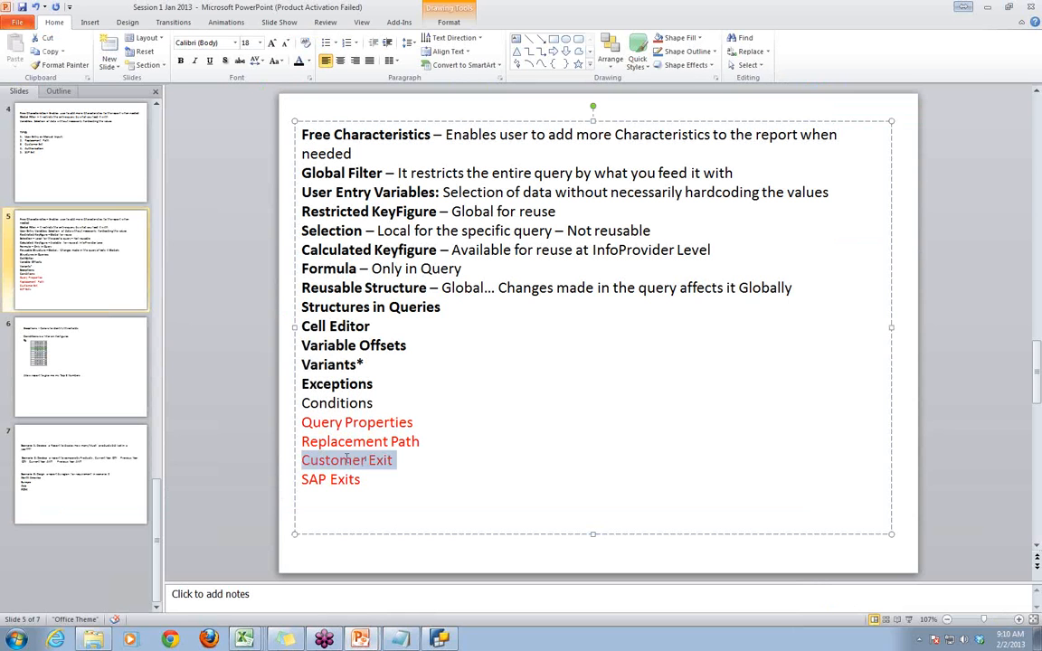
left_click(298, 463)
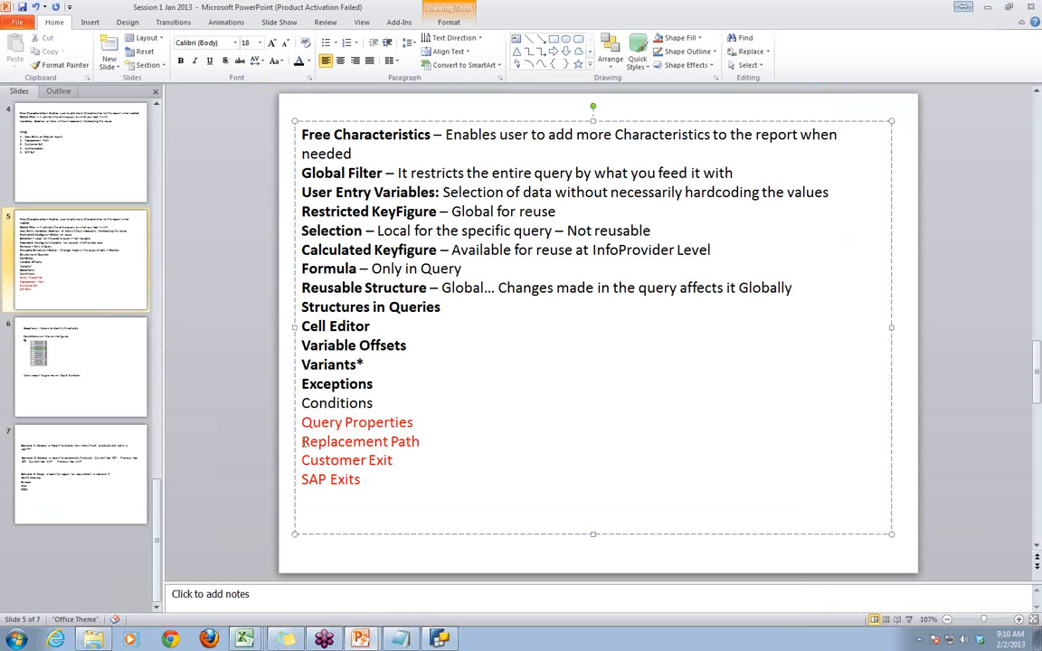
left_click_drag(303, 443, 430, 442)
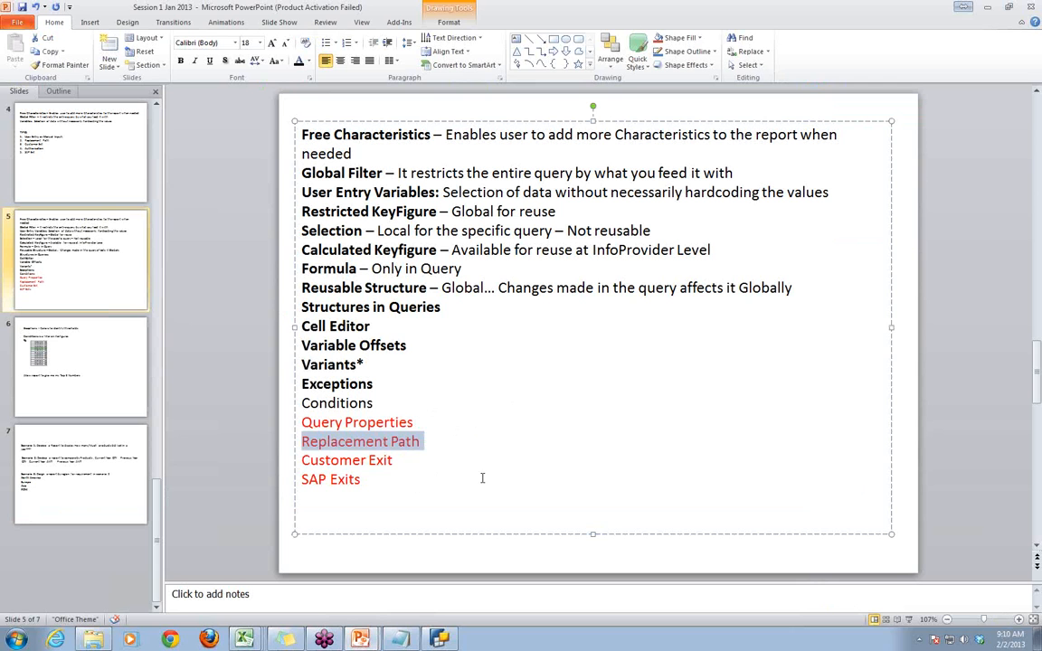
left_click_drag(302, 460, 393, 463)
left_click(274, 434)
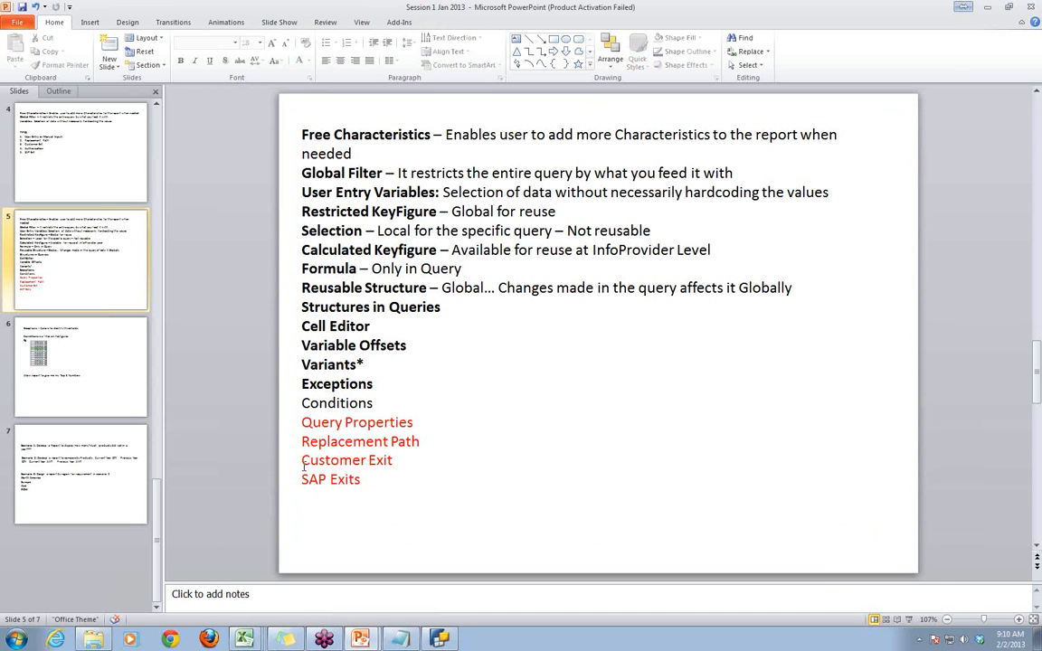
left_click_drag(303, 464, 361, 480)
left_click(684, 484)
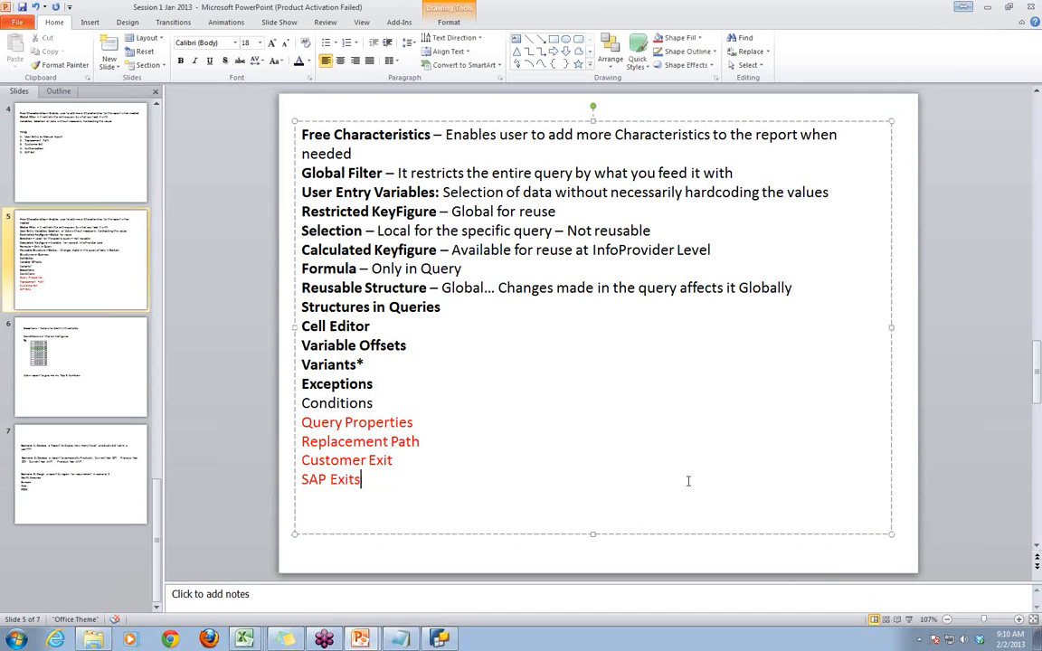
- Switch to the Notepad notes, add a QTD line below the 1,000 entry, and enlarge the window
left_click(361, 561)
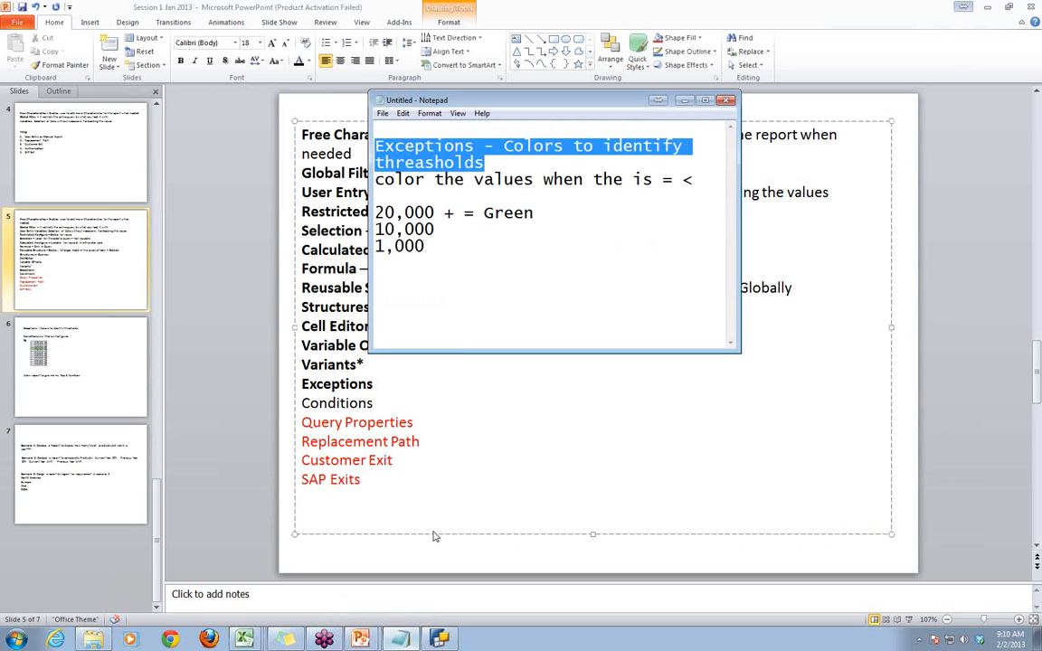
left_click(449, 249)
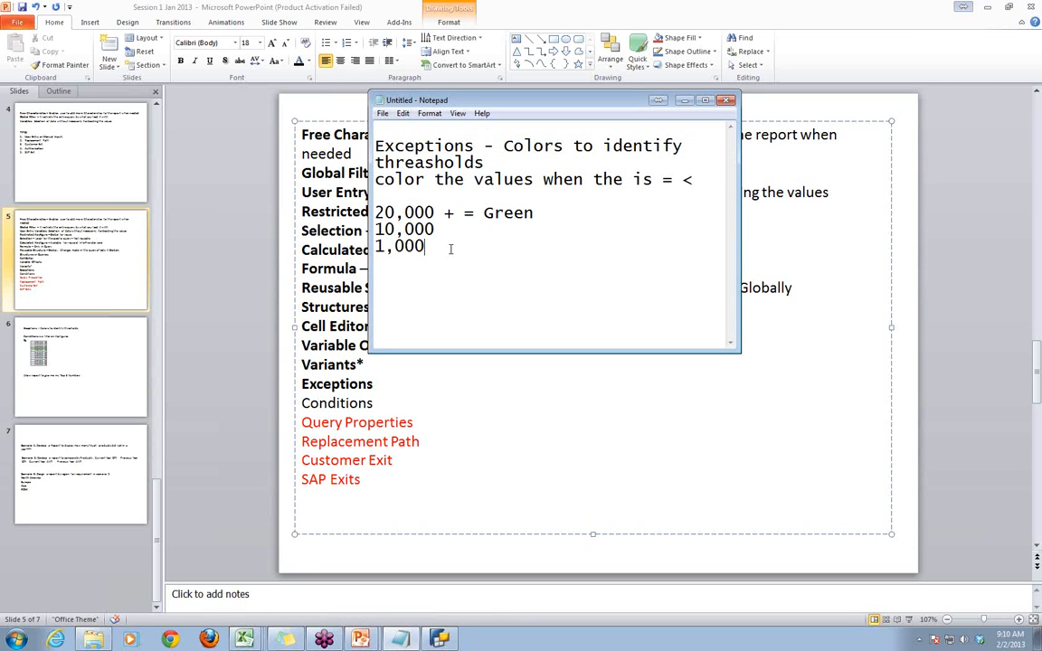
key("Return")
key("Return")
type("QTD")
left_click_drag(740, 352, 902, 527)
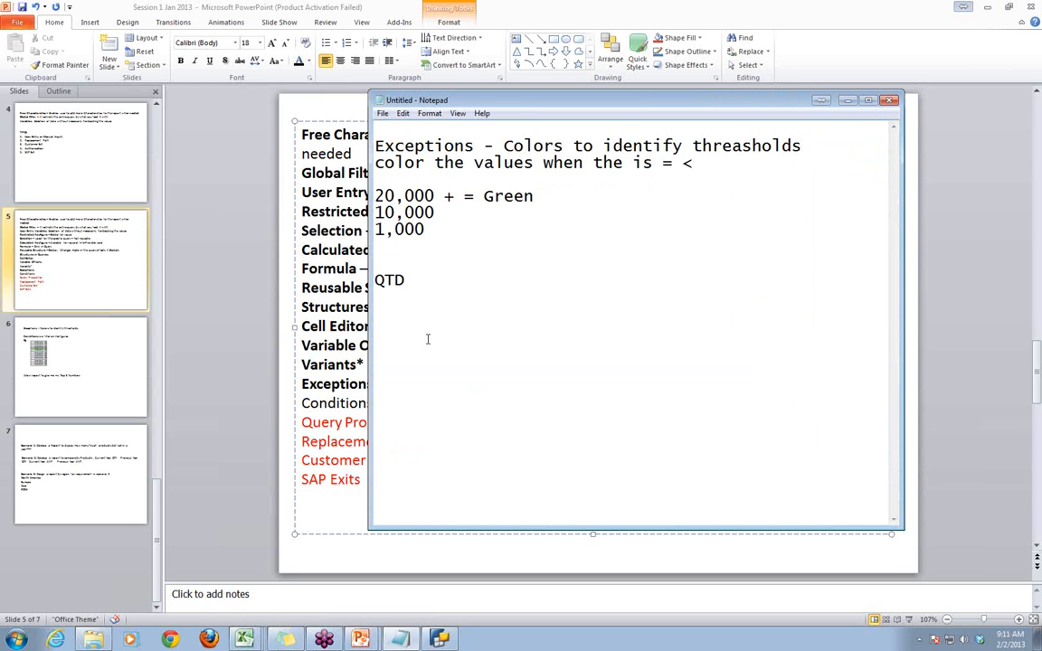
left_click(389, 262)
- Switch to the Sales Report by Product (Class) Excel workbook, add a new sheet, and list JAN to DEC twice in A3:A26
mouse_move(244, 640)
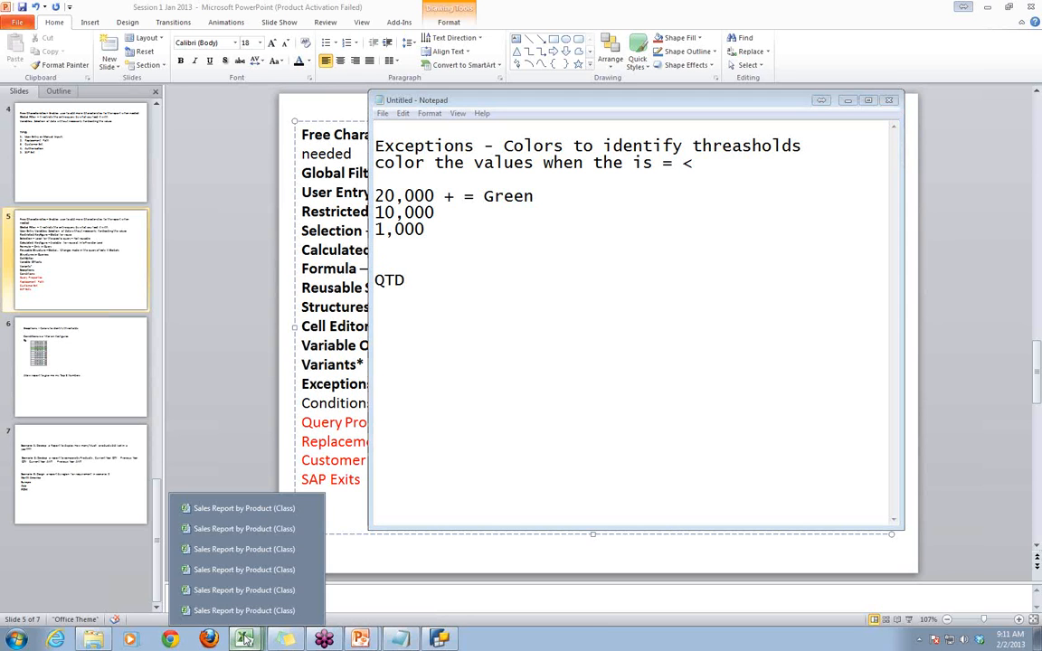
left_click(230, 606)
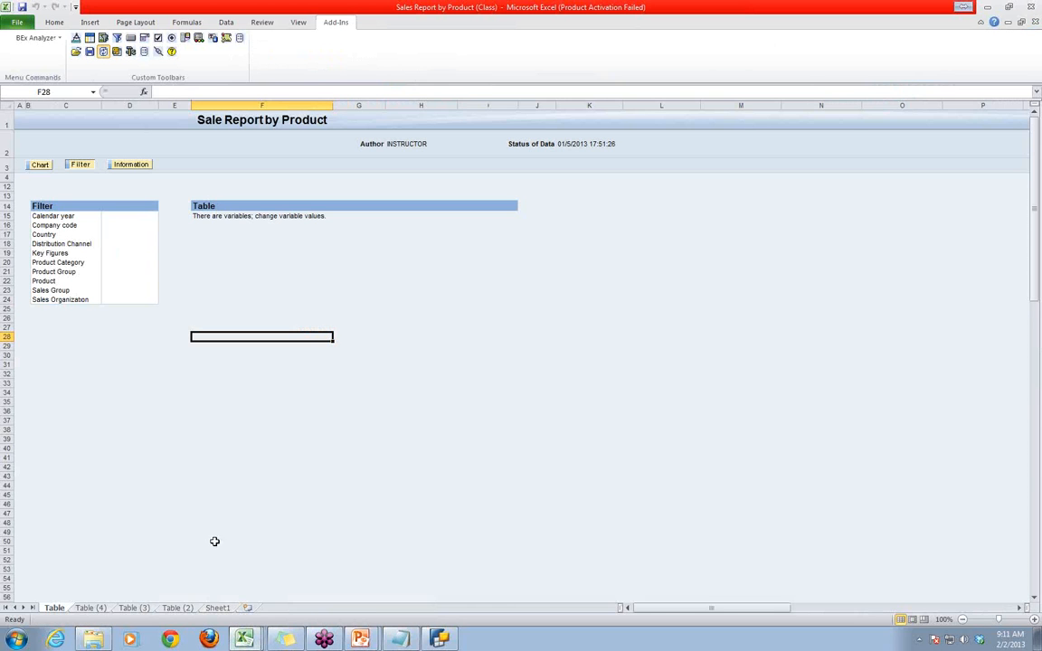
left_click(246, 608)
left_click(47, 137)
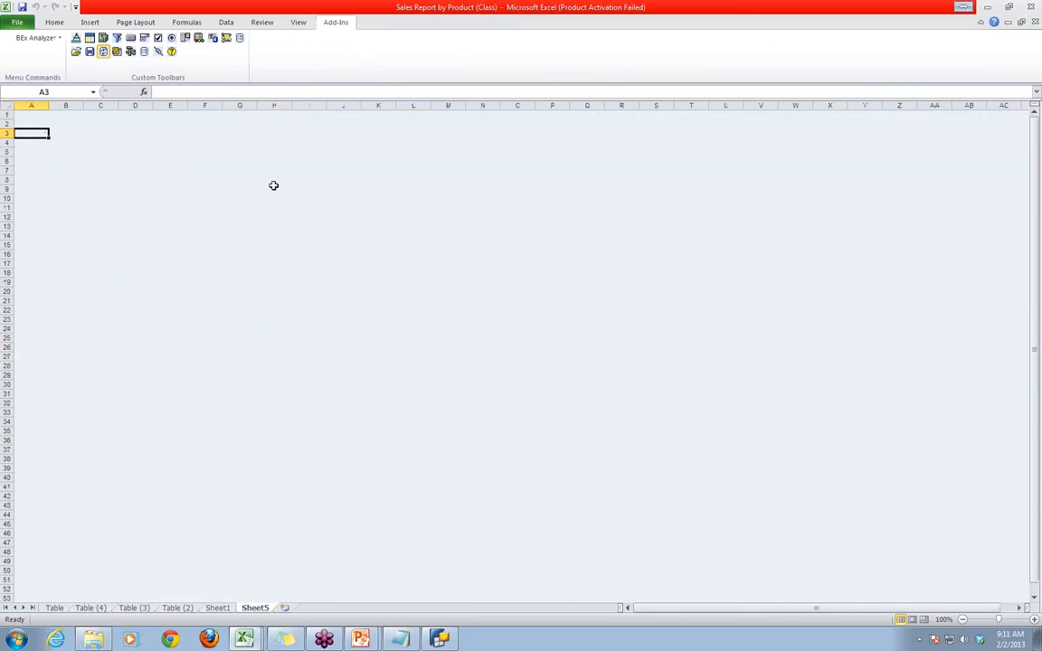
type("JAN")
key("Return")
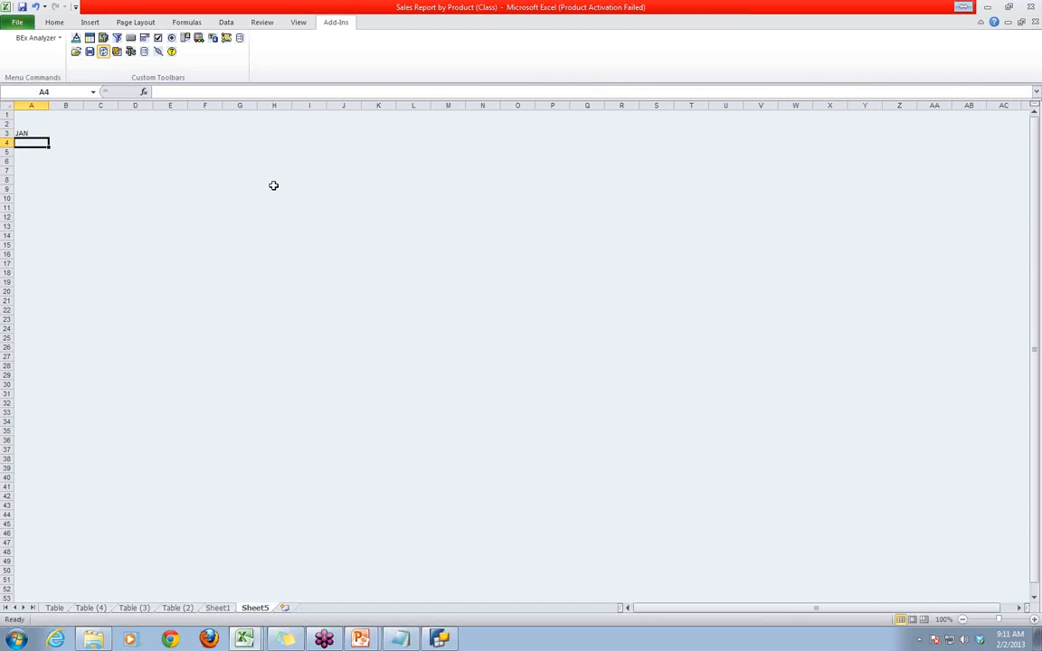
type("FEB")
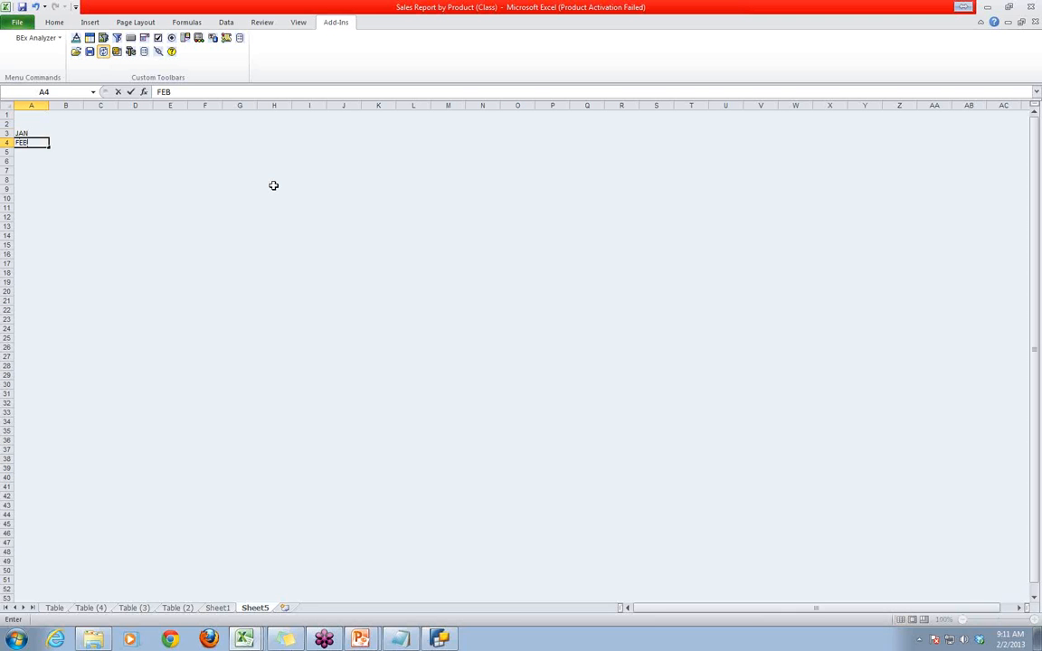
left_click_drag(24, 133, 54, 356)
left_click(225, 336)
- Enter 10 beside the first JAN in B3 and 20 beside FEB in B4
left_click(65, 132)
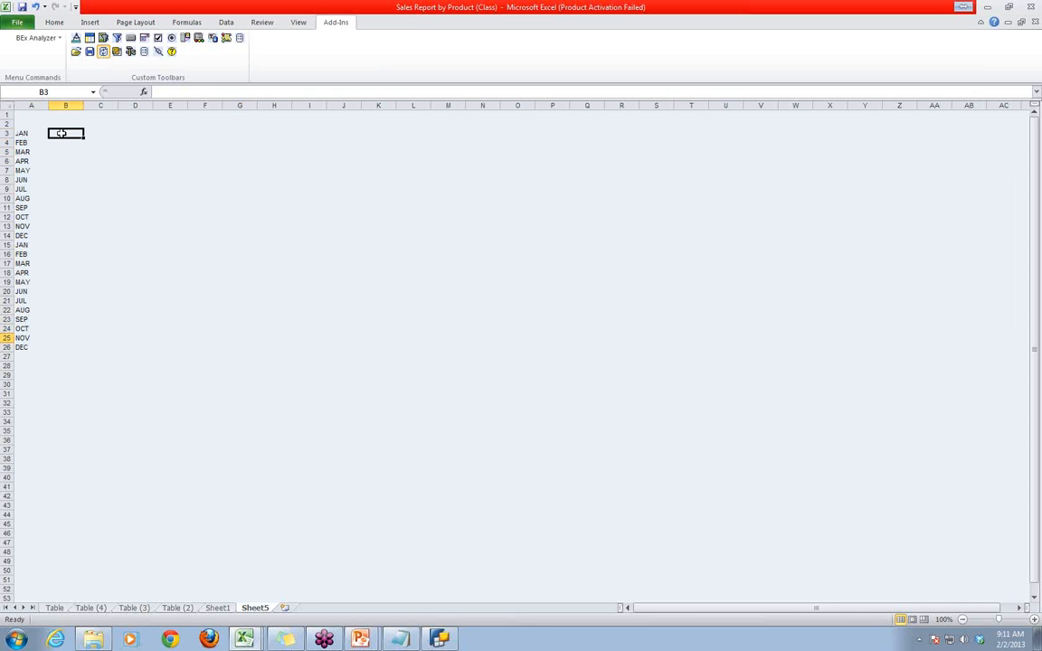
type("10")
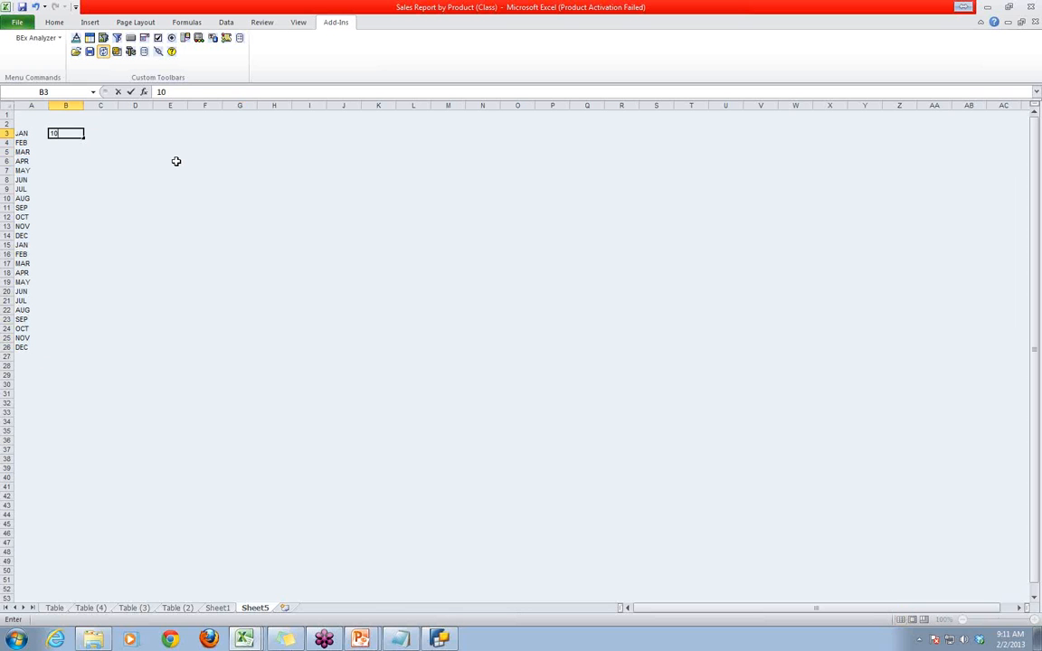
key("Return")
type("20")
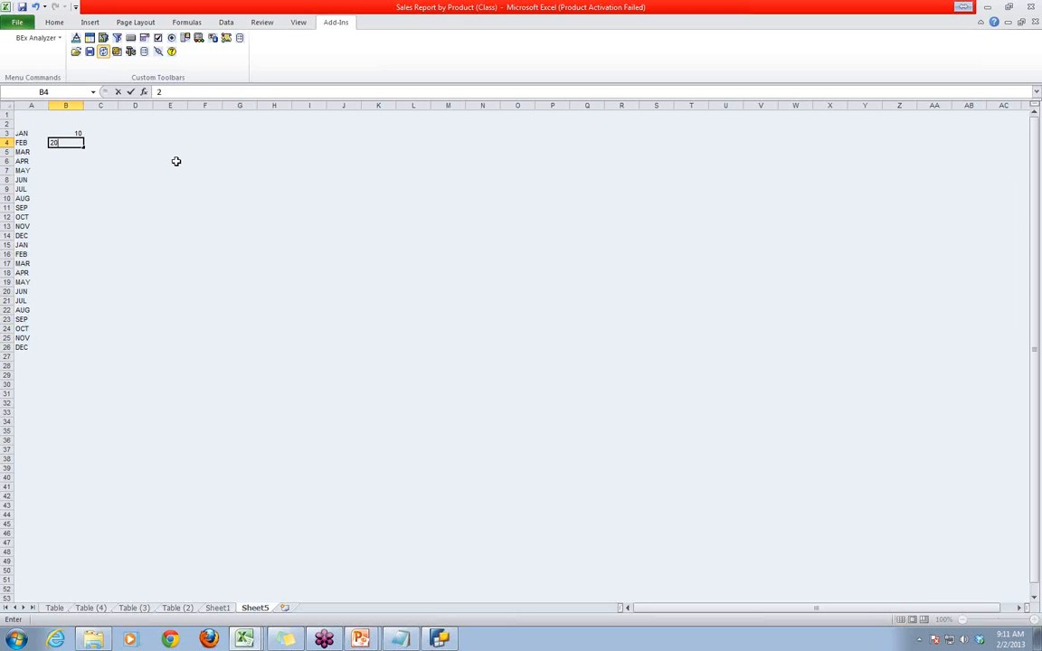
key("Return")
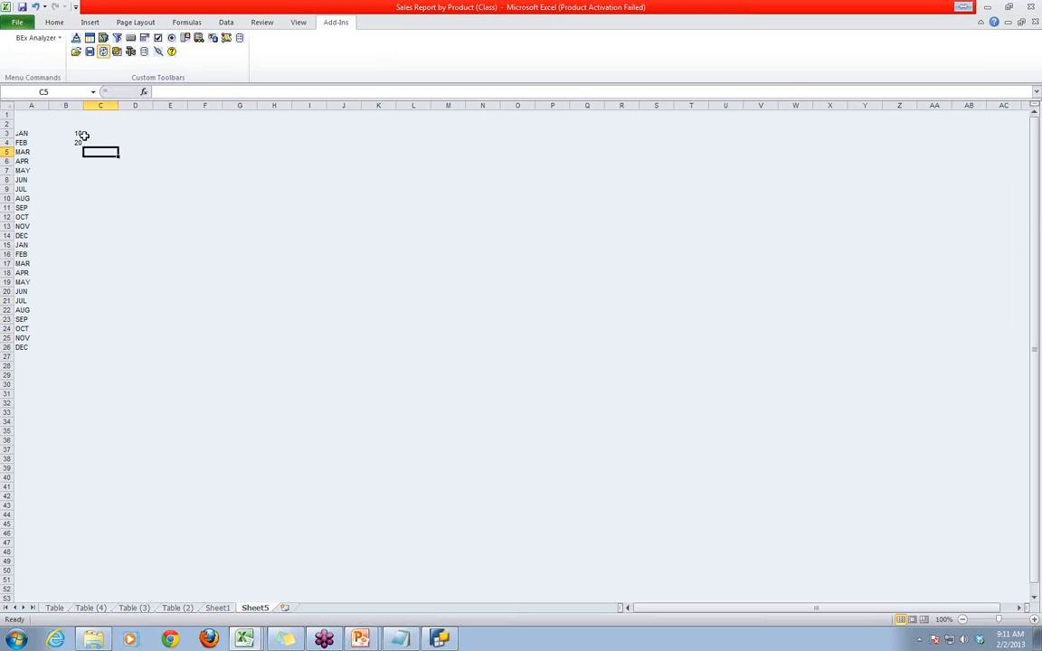
- Extend the 10, 20 series in column B down to B26 beside the last DEC
left_click_drag(79, 135, 79, 349)
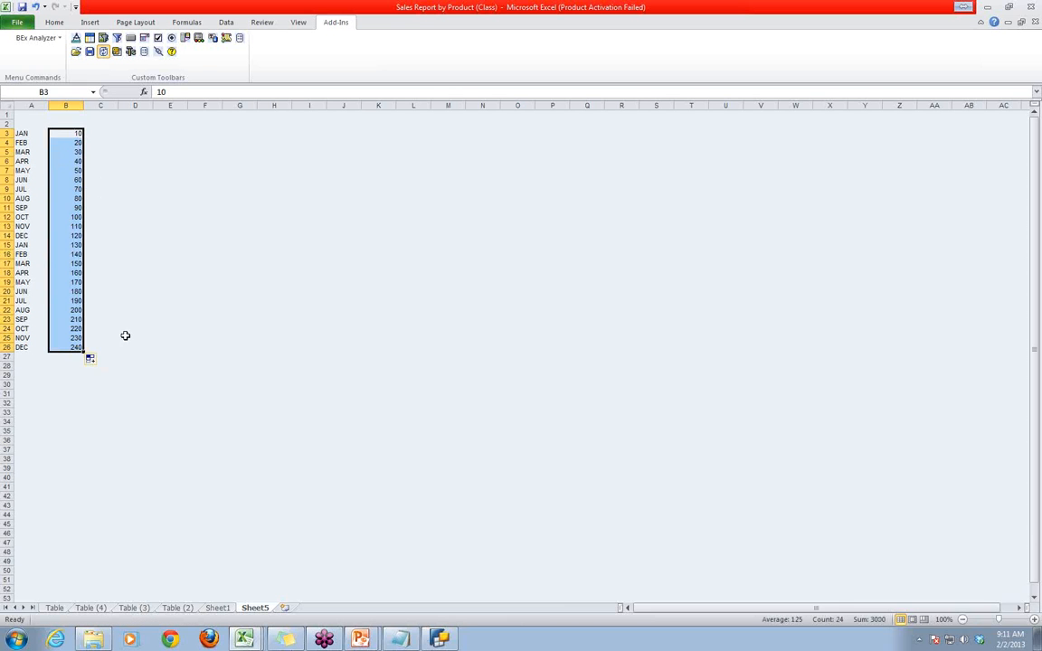
left_click(207, 314)
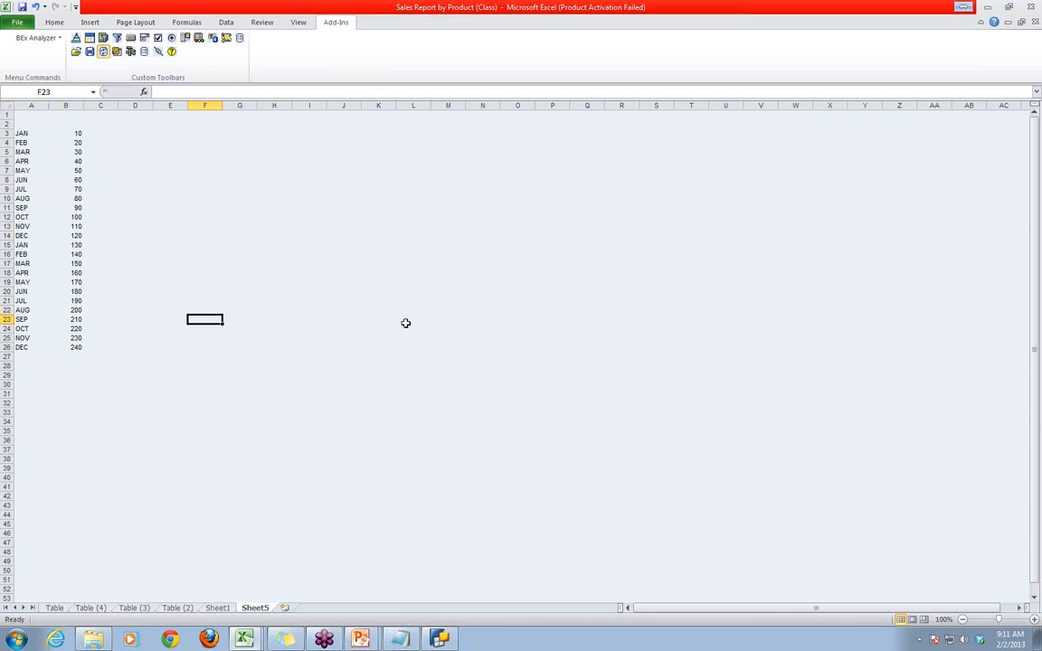
- Enter the quarter headings Q1 in F3, Q2 in H3, Q3 in I3 and Q4 in J3
left_click(204, 134)
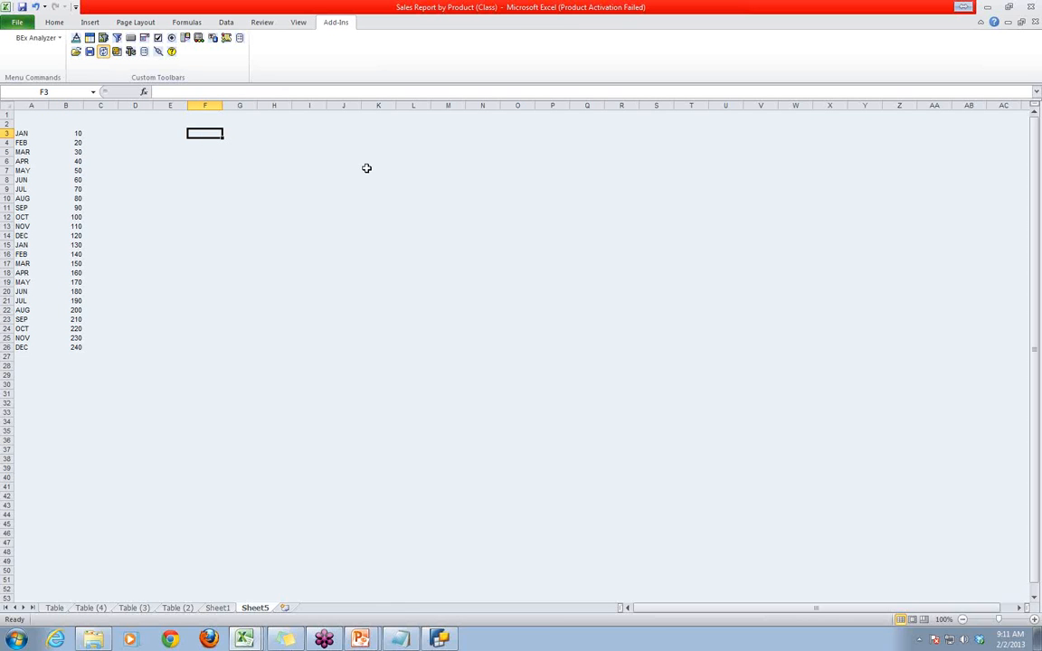
type("q1")
key("BackSpace")
key("BackSpace")
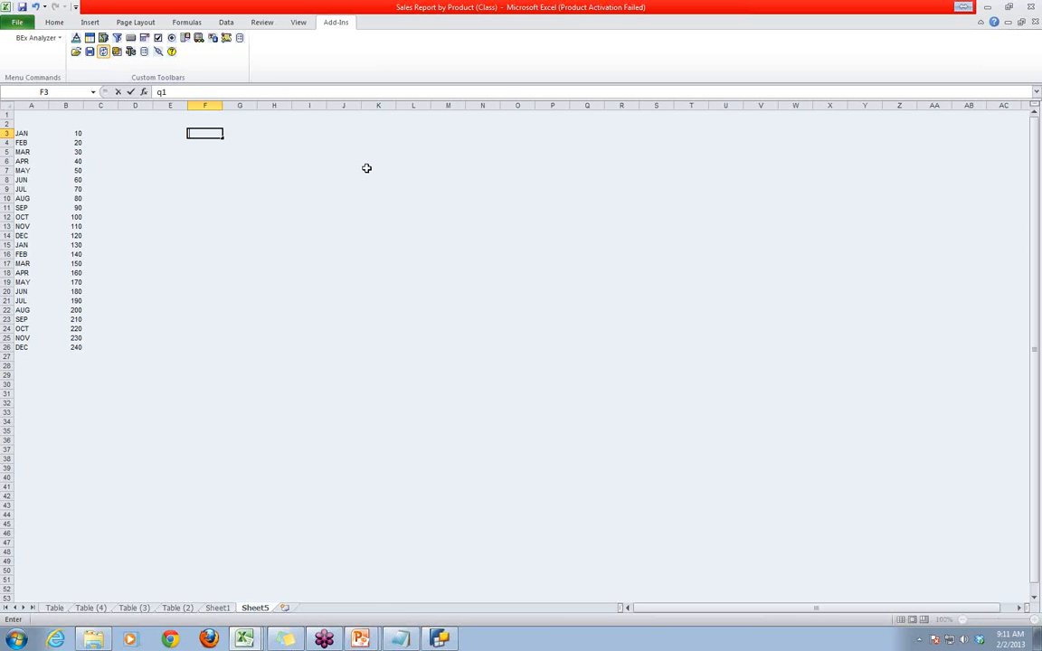
type("Q1")
left_click(262, 134)
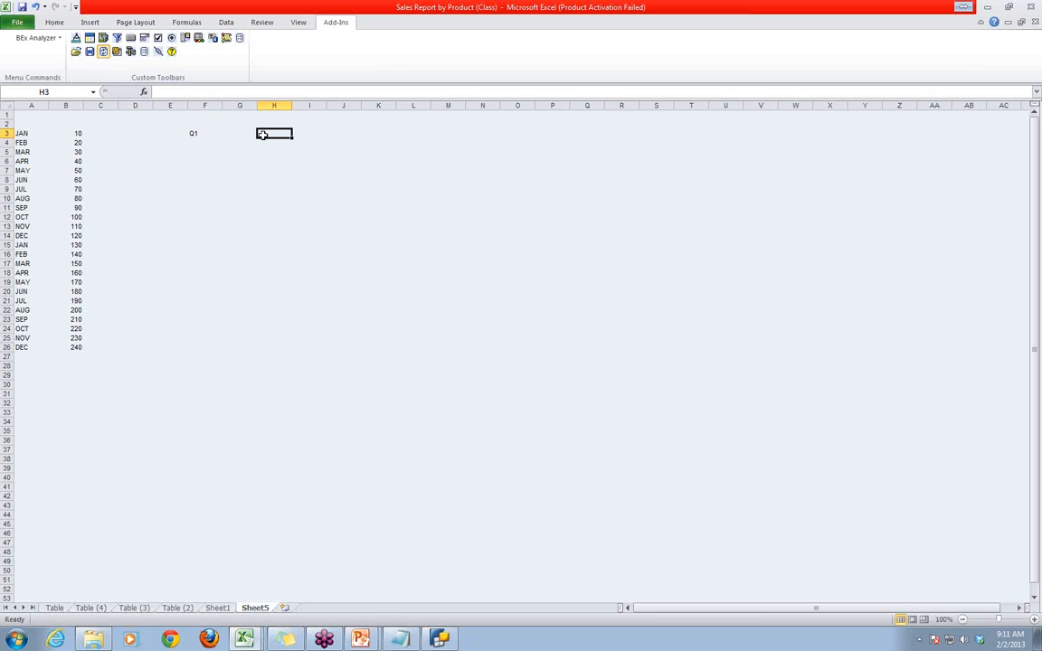
type("Q2")
key("Tab")
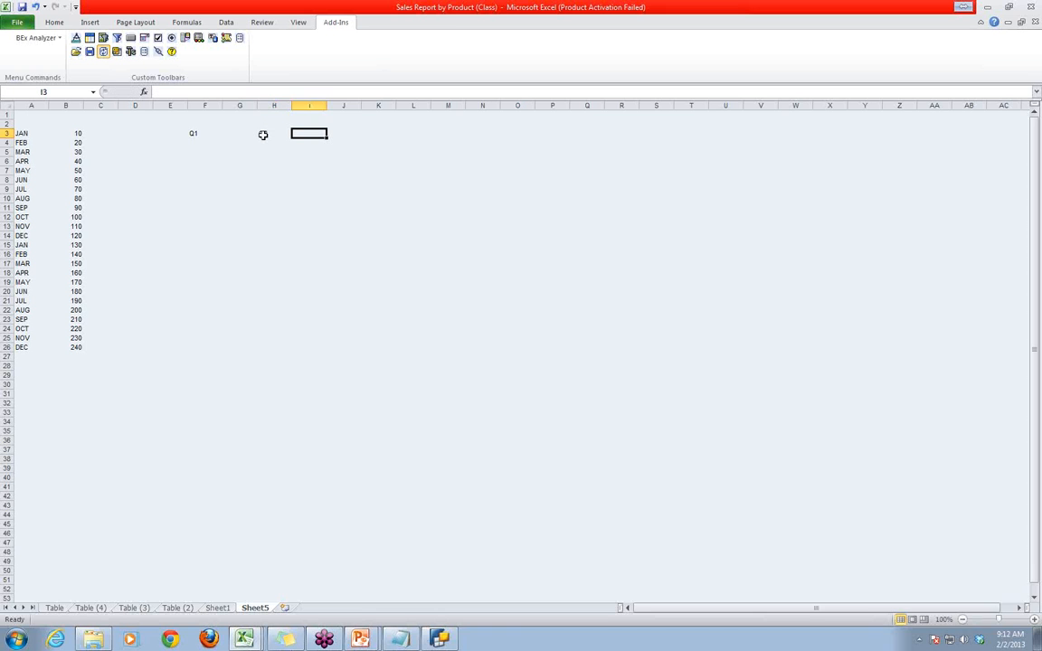
type("Q3")
key("Tab")
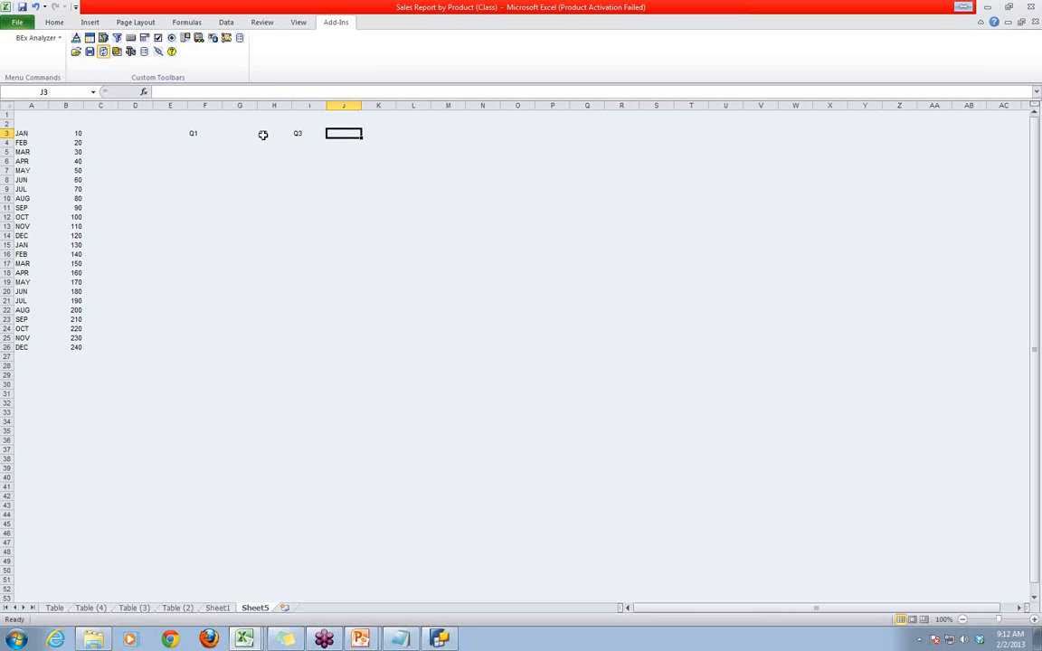
type("Q4")
left_click(491, 197)
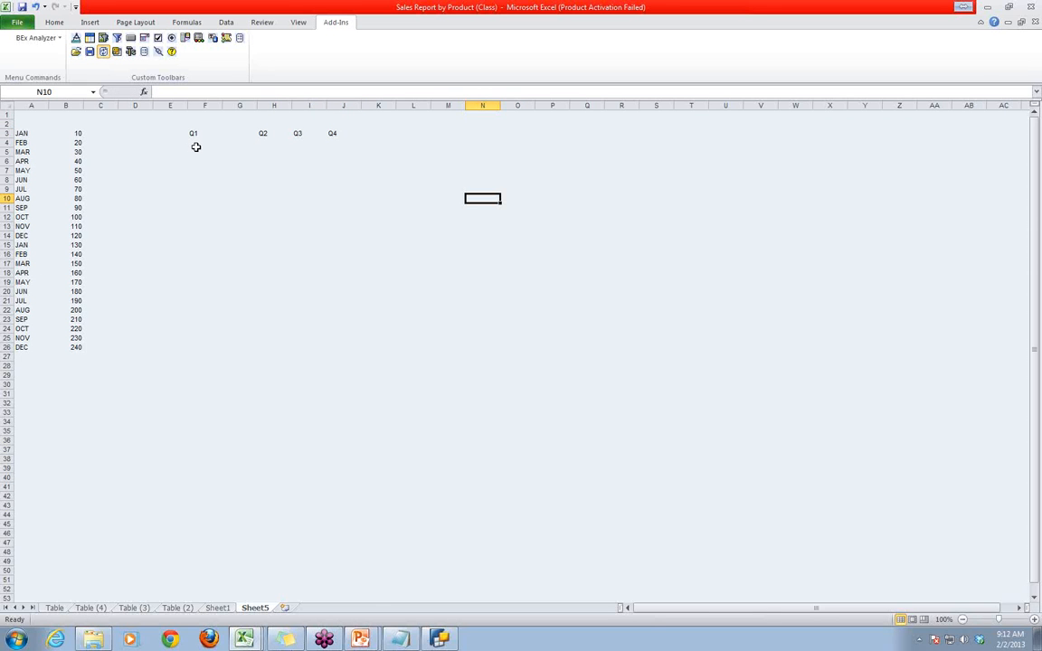
- Enter 60 below Q1 in F4, check the sum of the APR to JUN values, and enter 150 below Q2 in H4
left_click(196, 146)
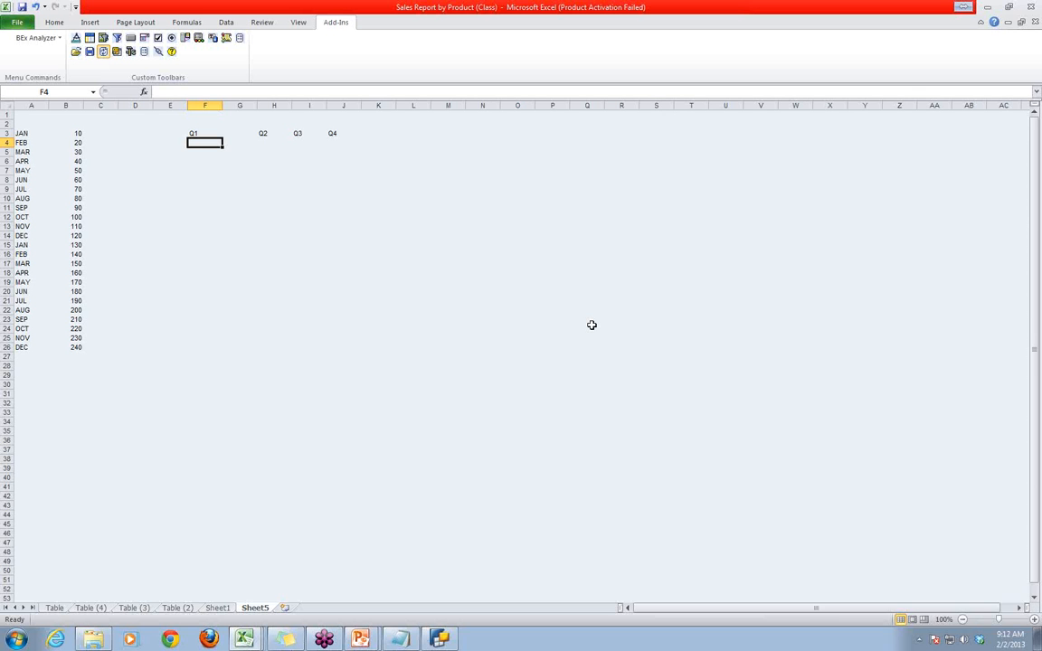
type("60")
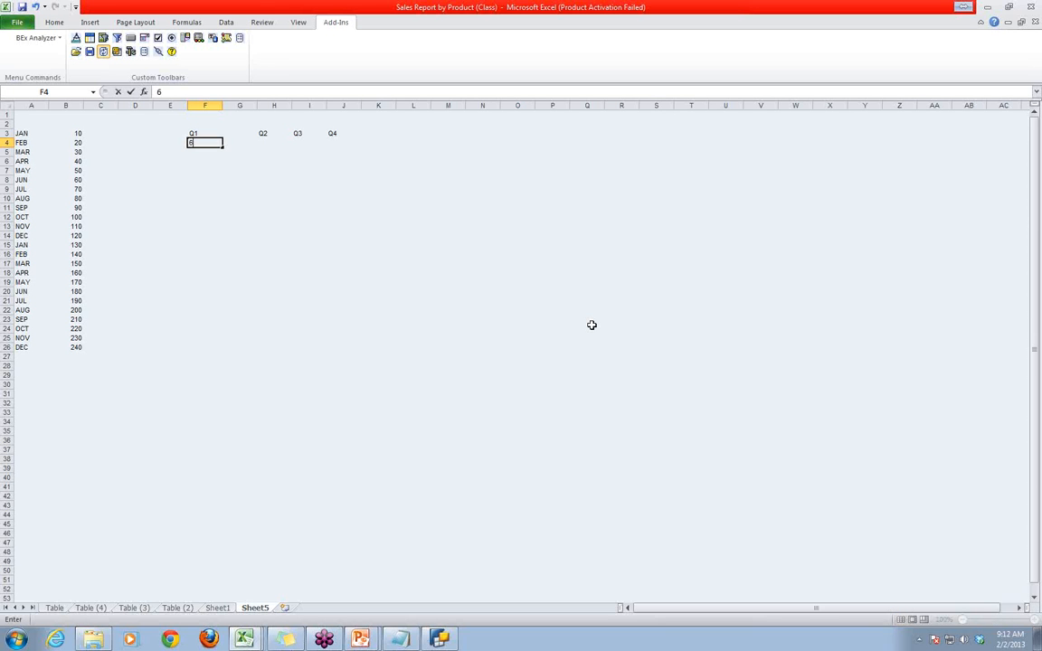
left_click(267, 142)
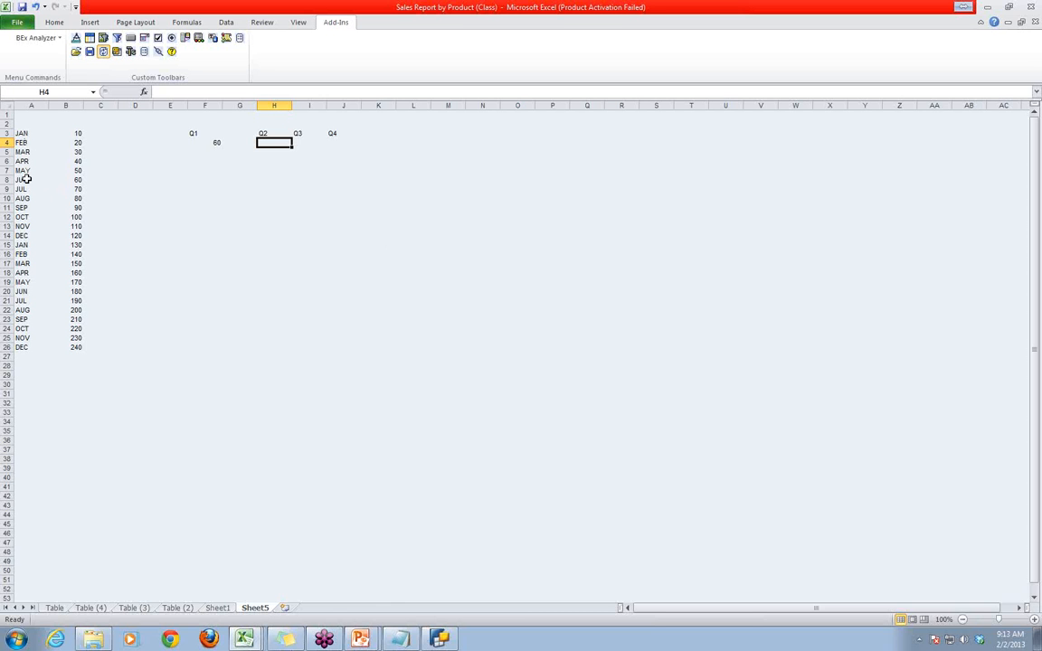
left_click_drag(76, 161, 78, 179)
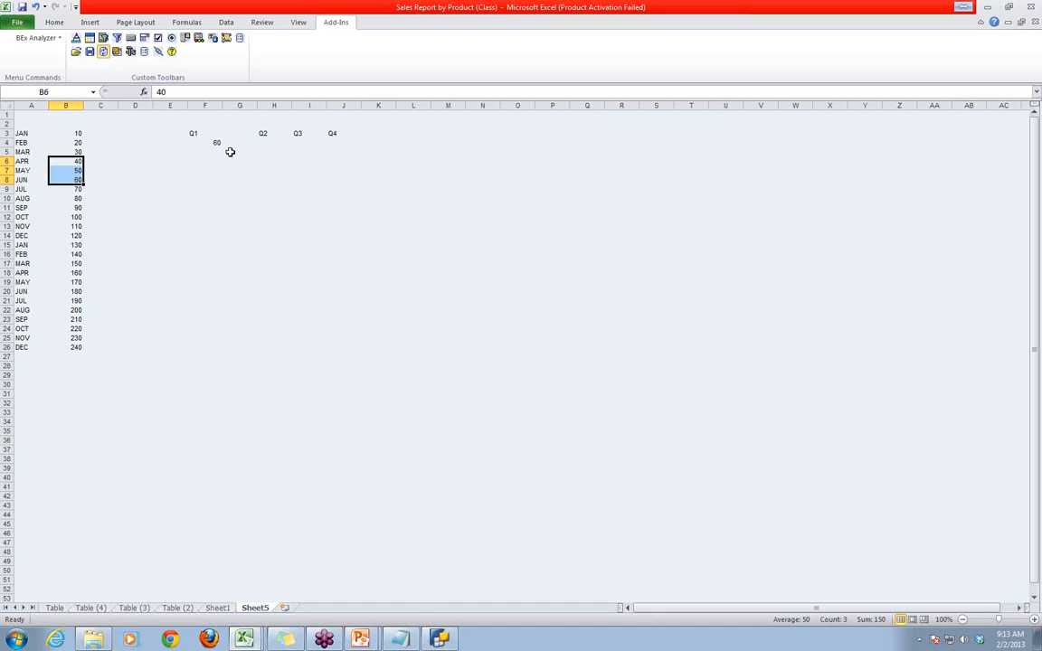
left_click(265, 145)
type("150")
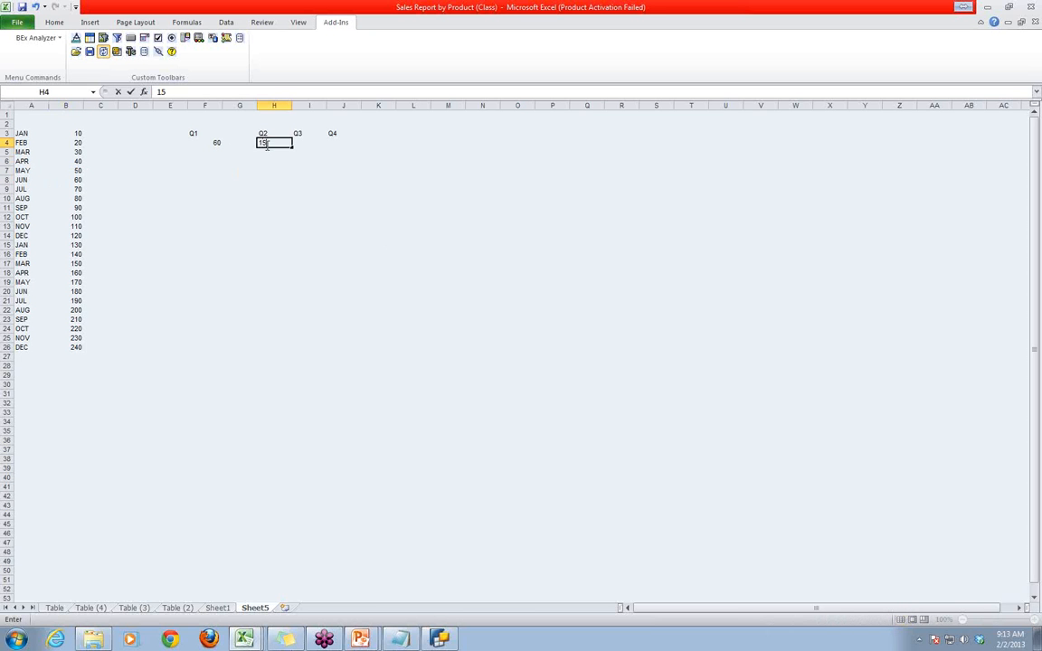
left_click(294, 163)
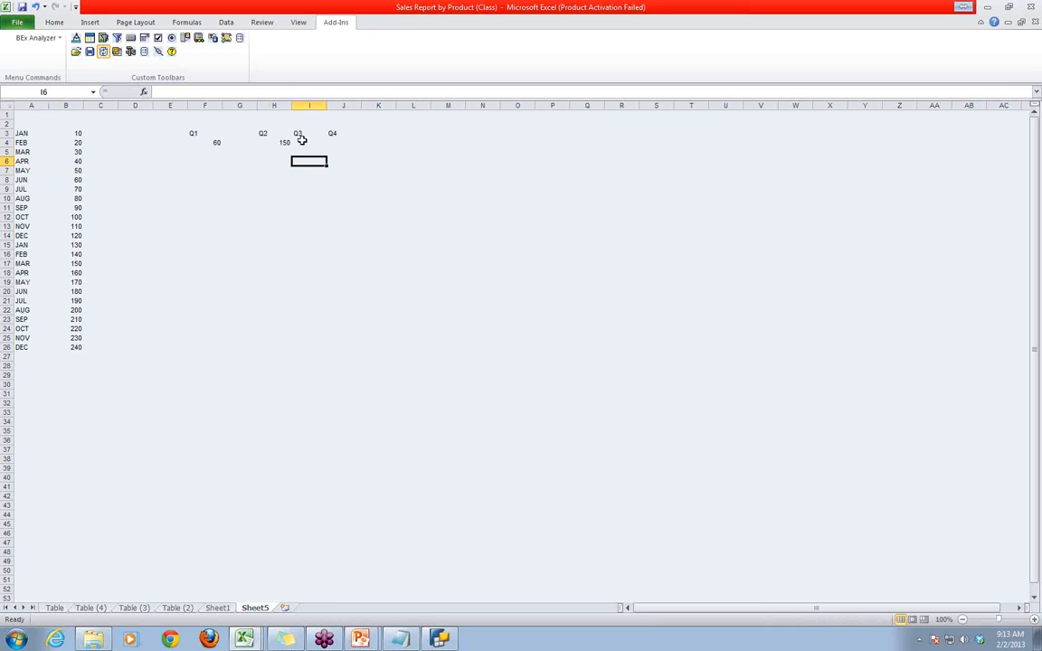
- Enter 200 below Q3 in I4 and 330 below Q4 in J4
left_click(299, 142)
type("200")
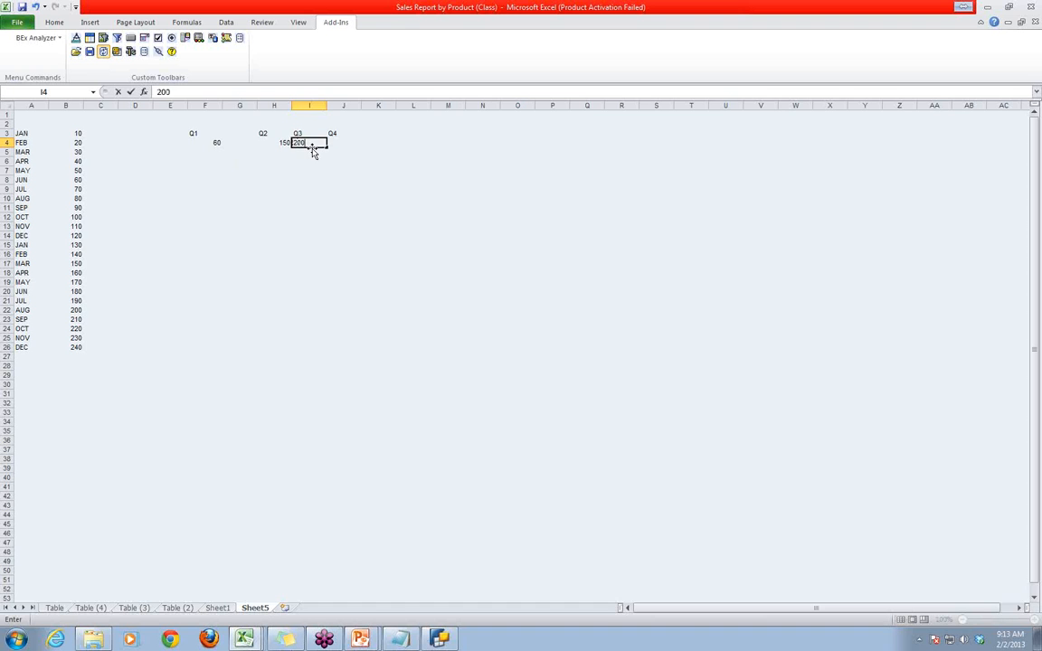
left_click(380, 161)
left_click(334, 143)
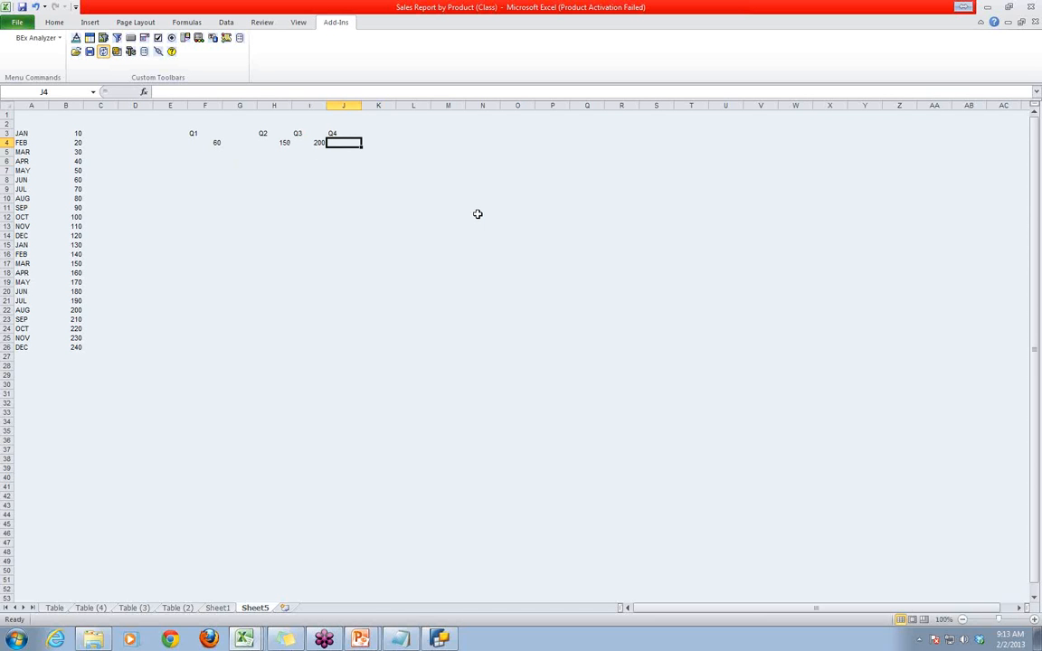
type("330")
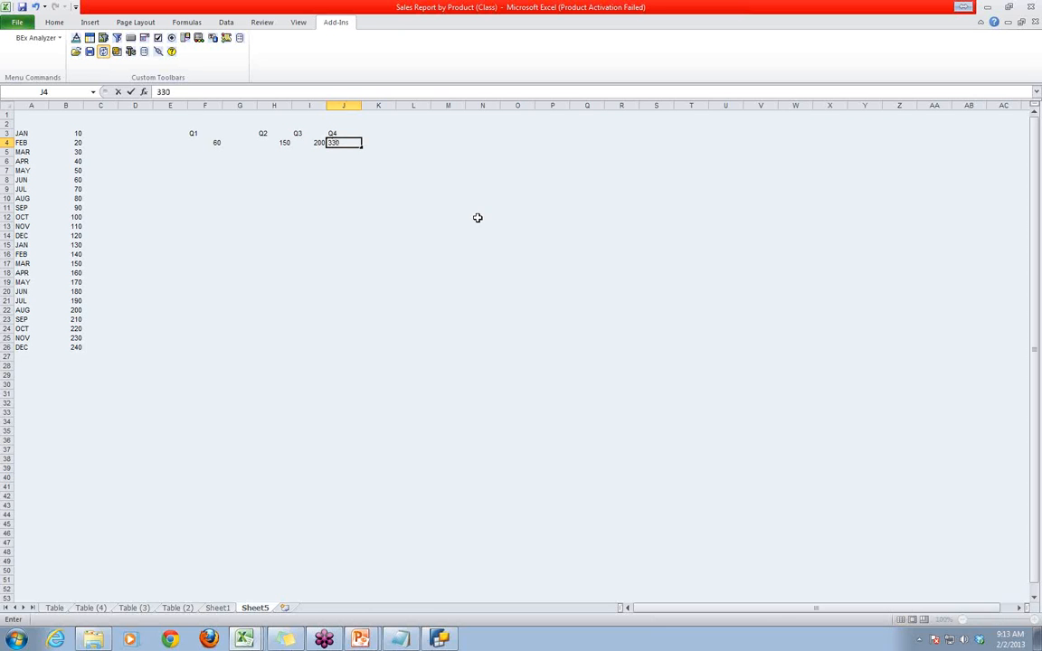
left_click(470, 252)
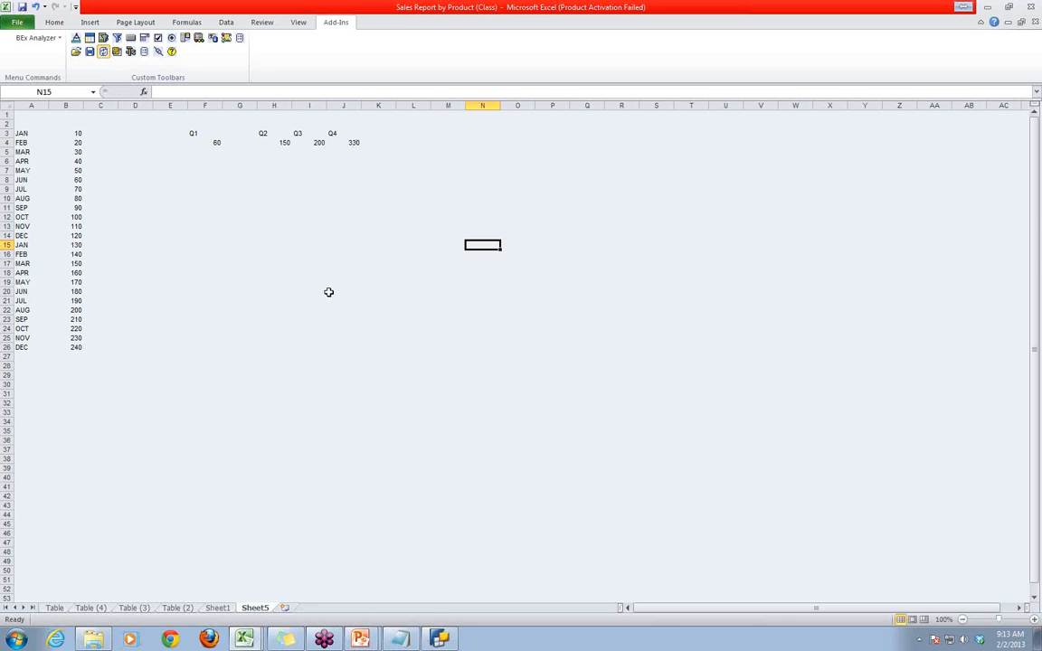
- Enter the note "We are in May" in cell I16
left_click(310, 254)
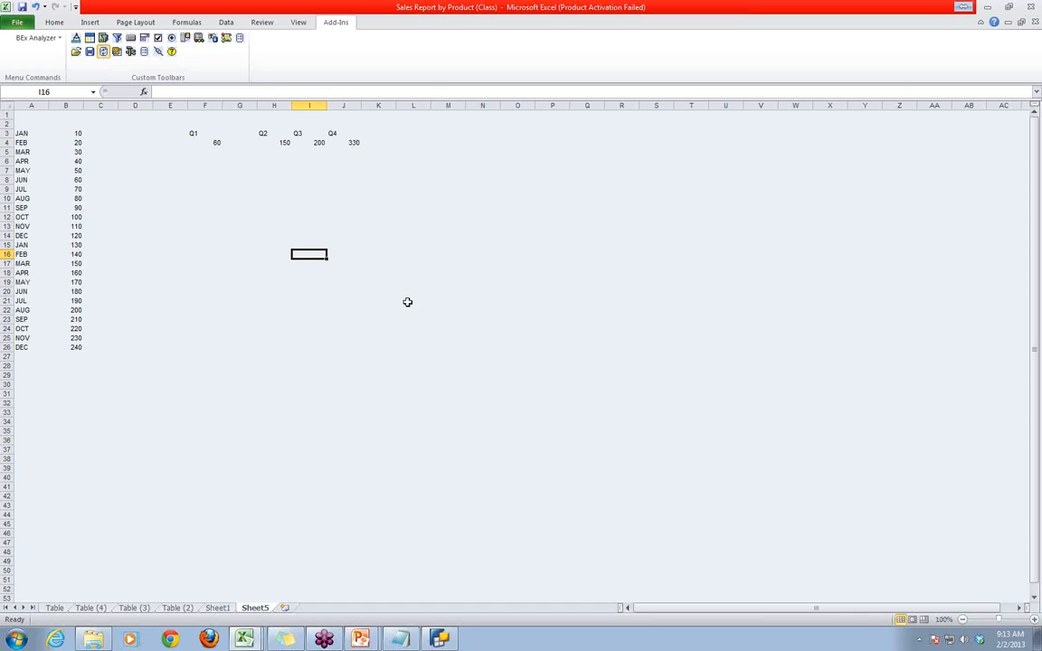
type("We are in")
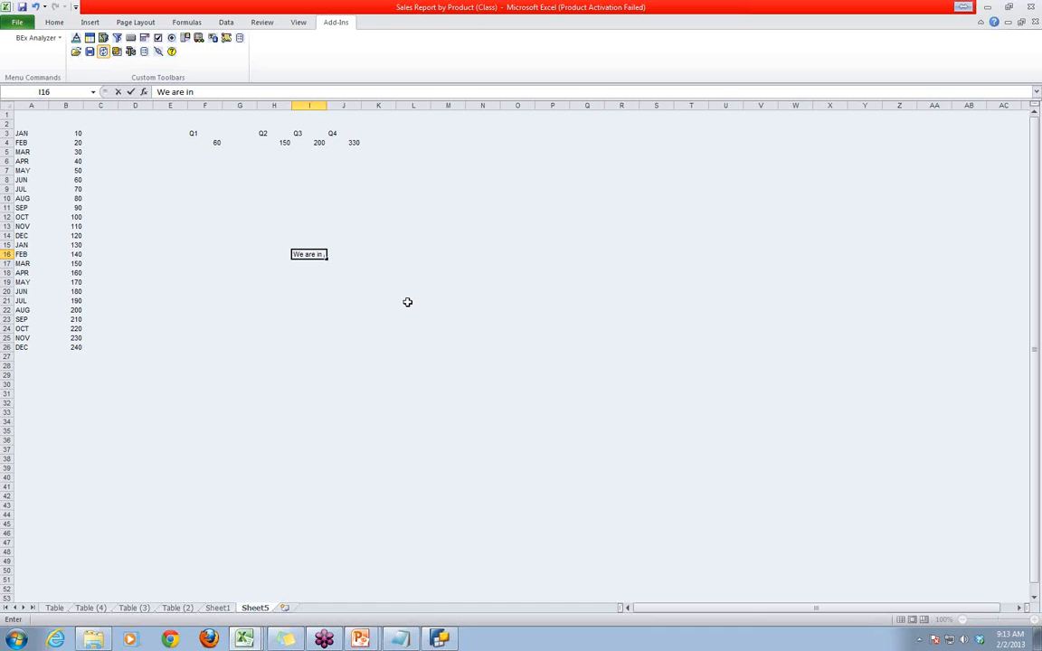
type("May")
left_click(536, 327)
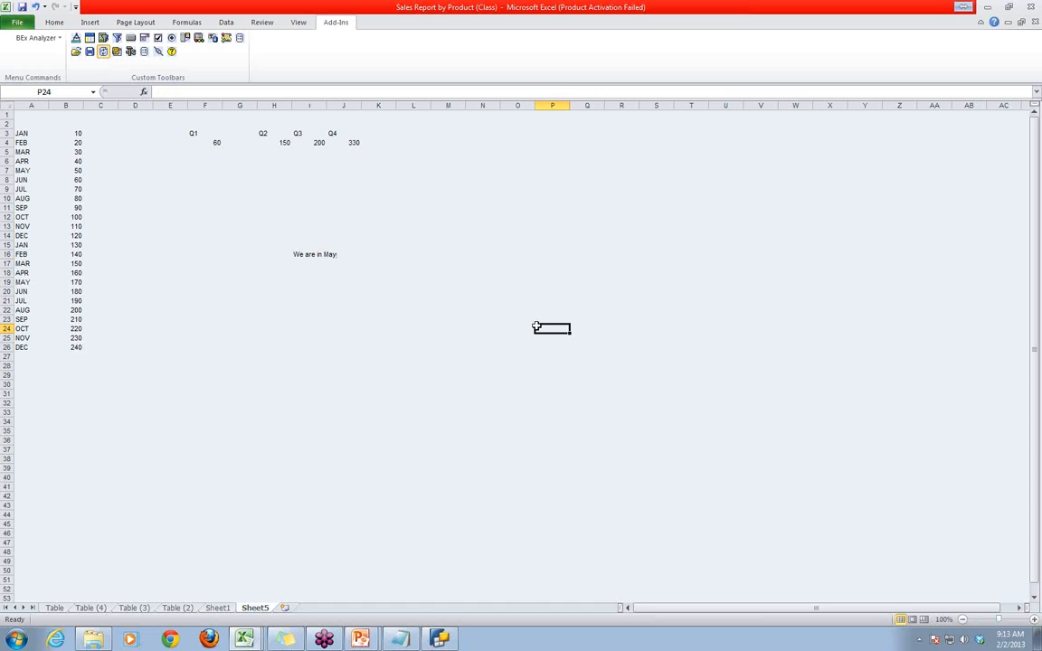
- Change the value below Q3 in I4 to 240
left_click(318, 143)
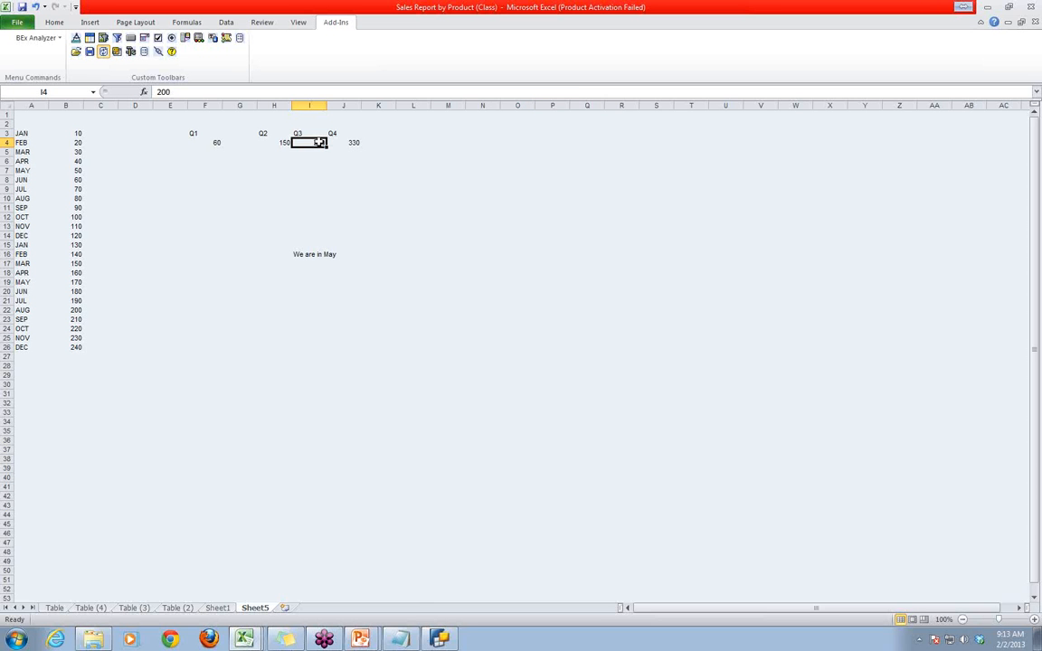
type("240")
left_click(468, 254)
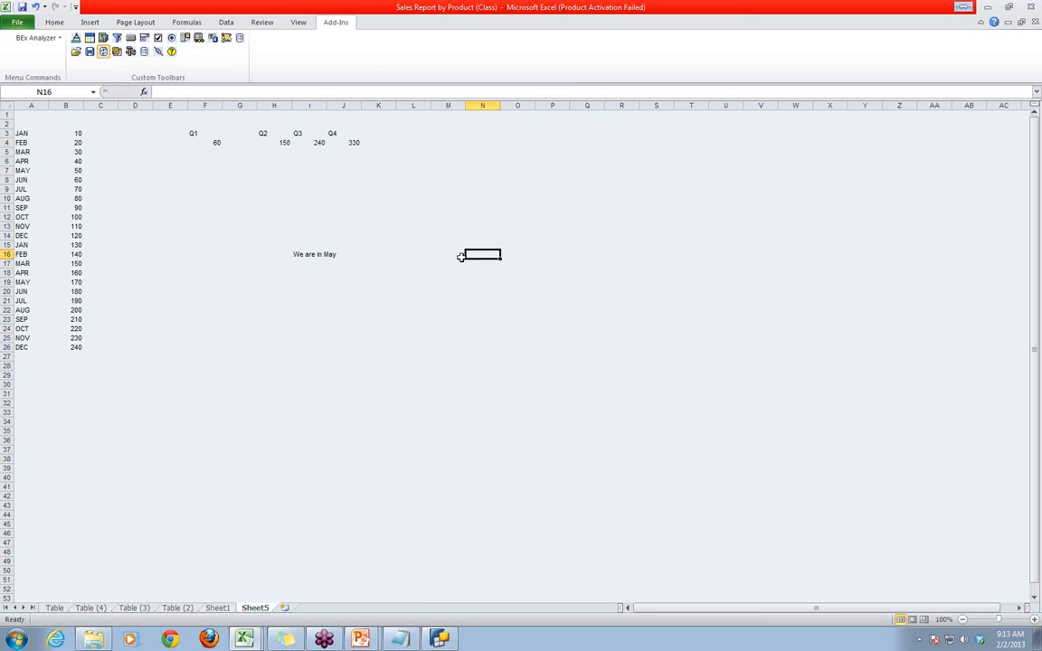
- Set the font size of the "We are in May" note in I16 to 48
left_click(304, 256)
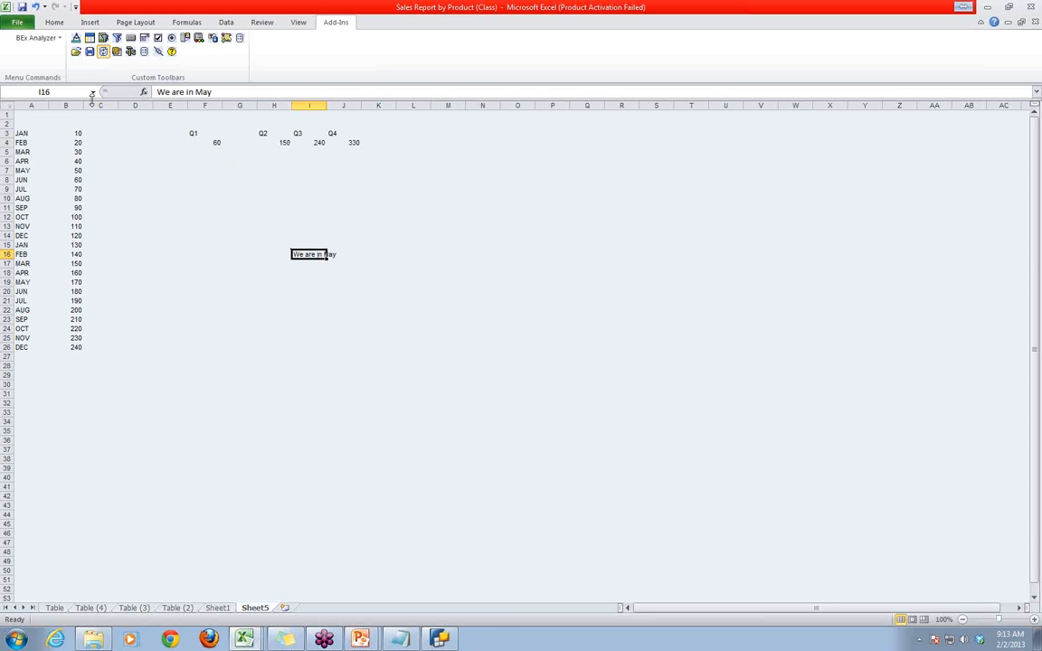
left_click(225, 23)
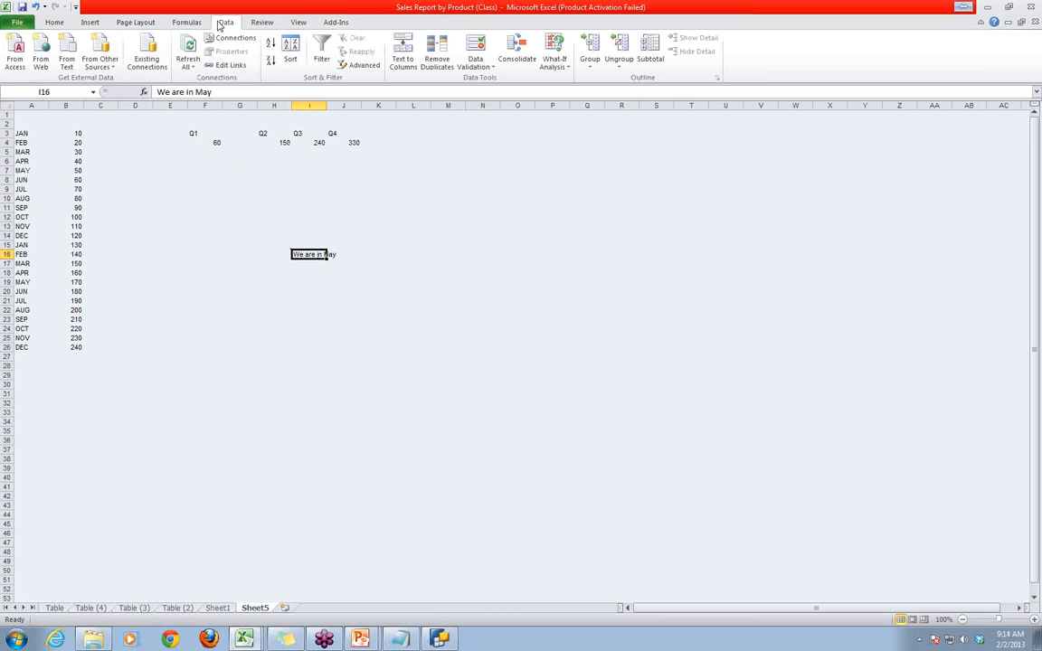
left_click(55, 23)
left_click(188, 43)
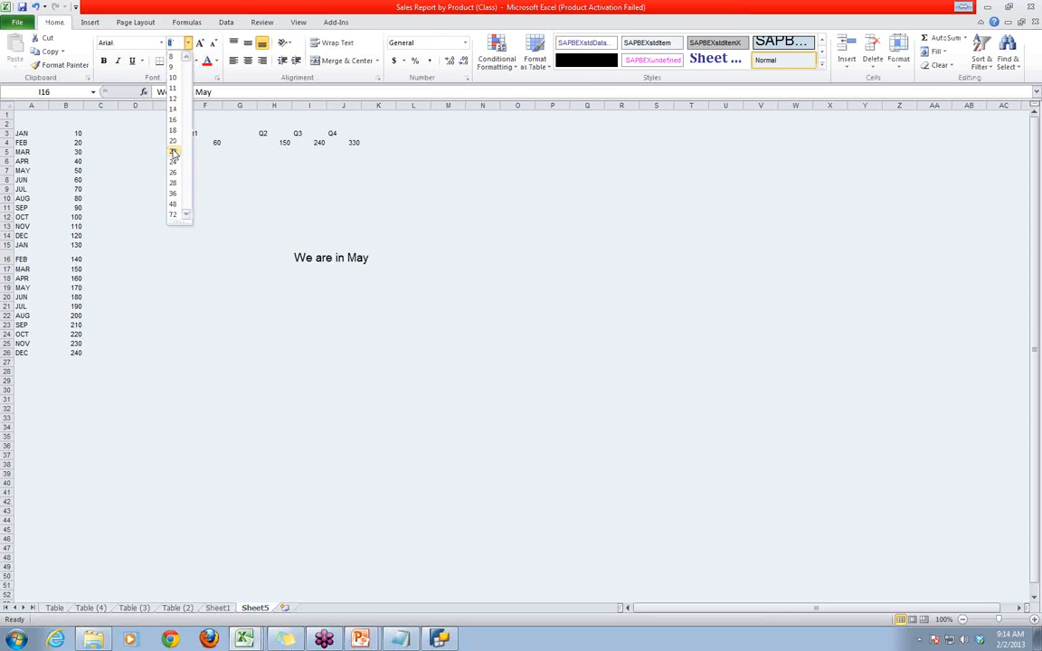
left_click(174, 206)
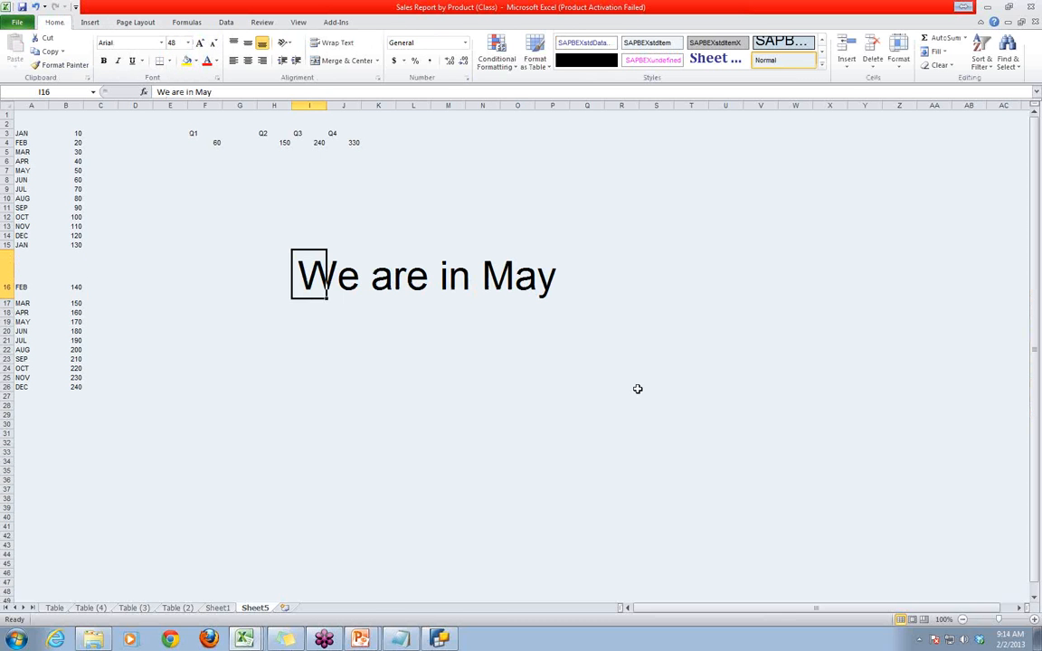
left_click(650, 387)
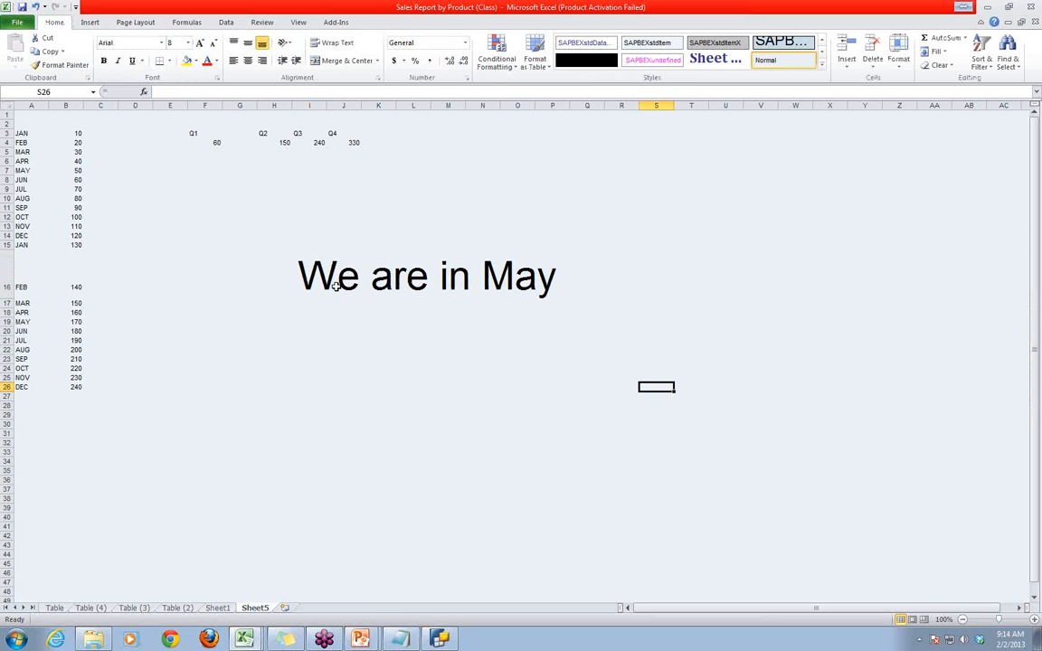
- Enter the label QTD in cell J21, below the "We are in May" note
left_click(352, 342)
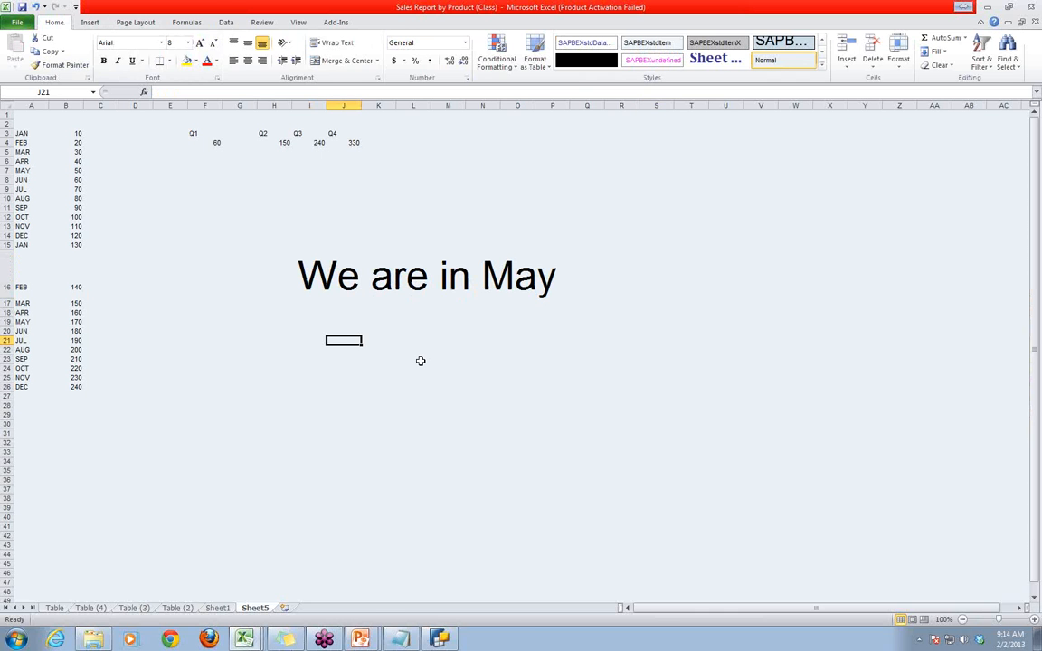
type("qt")
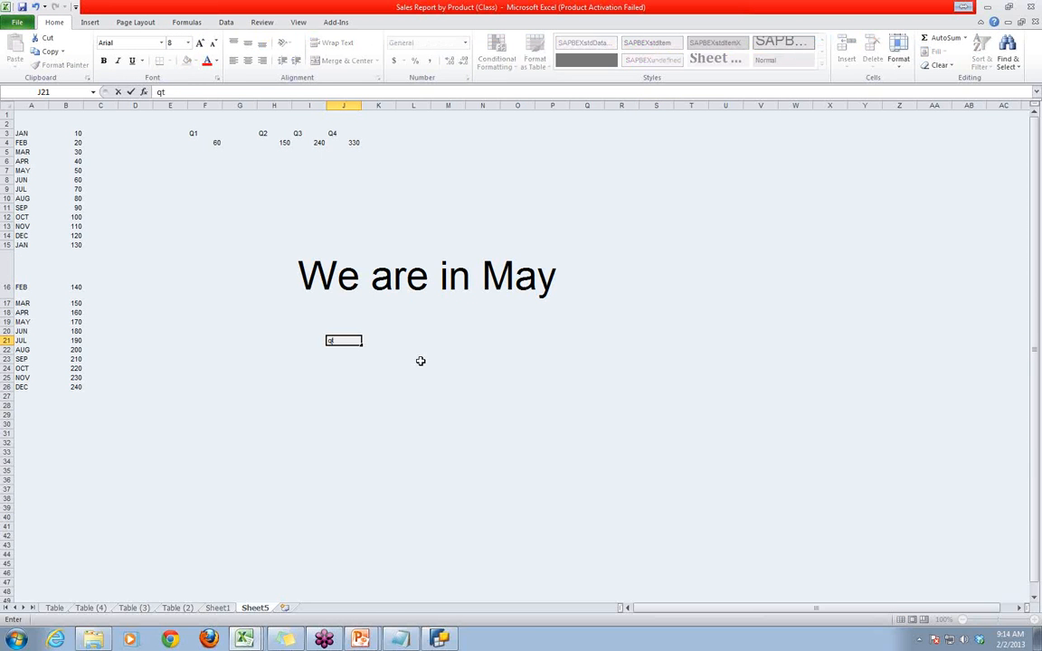
key("BackSpace")
key("BackSpace")
type("QTD")
left_click(447, 375)
- Set the font size of the QTD label in J21 to 48
left_click(344, 340)
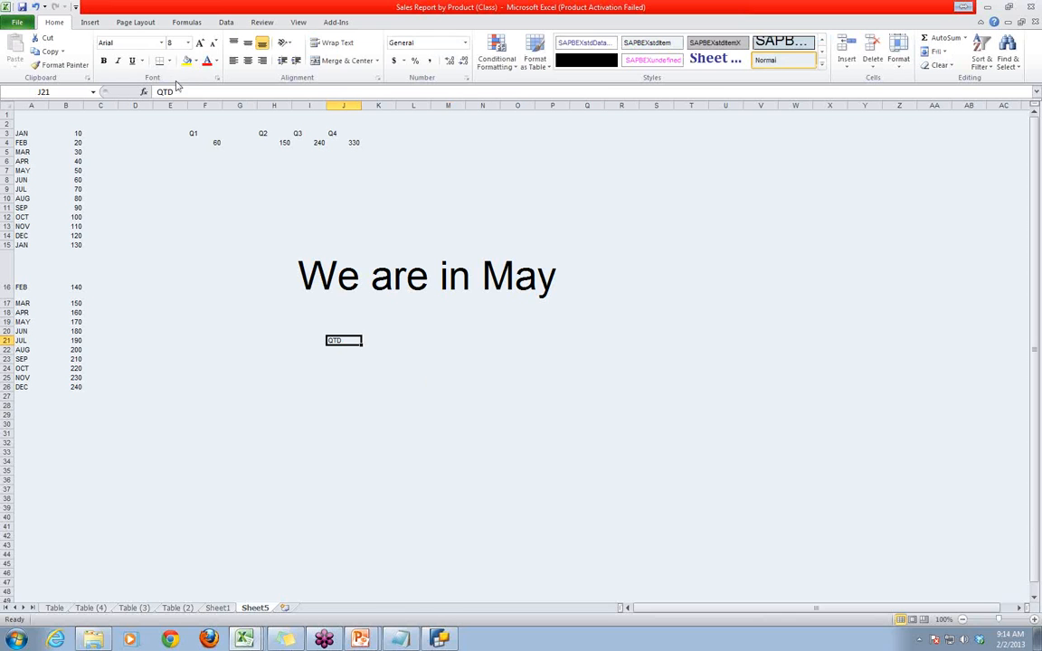
left_click(187, 43)
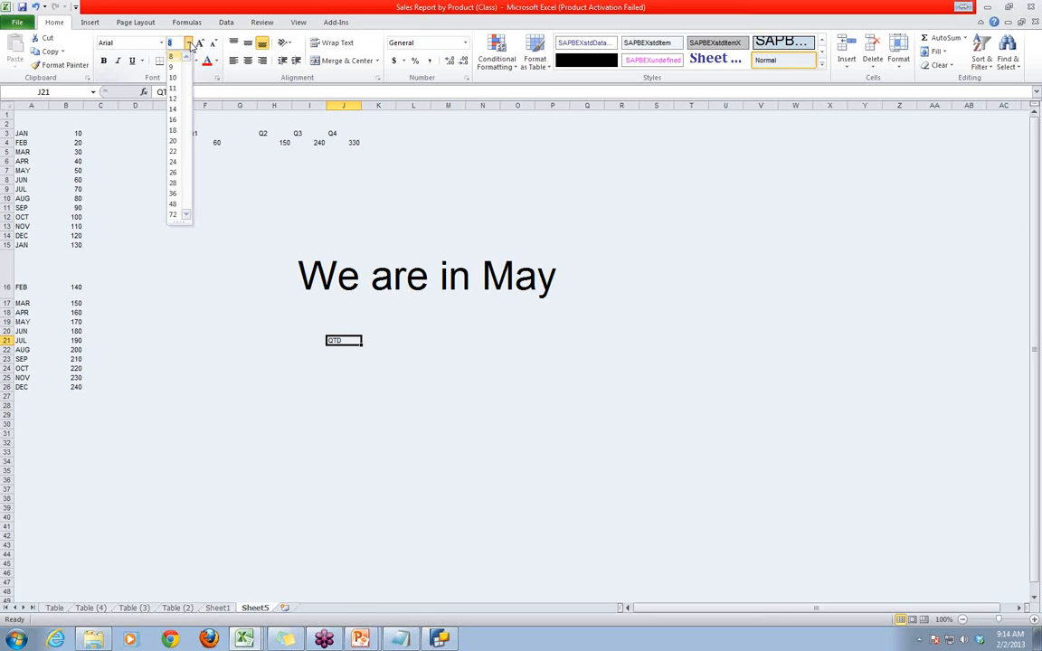
left_click(174, 206)
left_click(646, 428)
- Total the April and May values in B6:B7 and enter 90 in O21 as the QTD figure
left_click(484, 363)
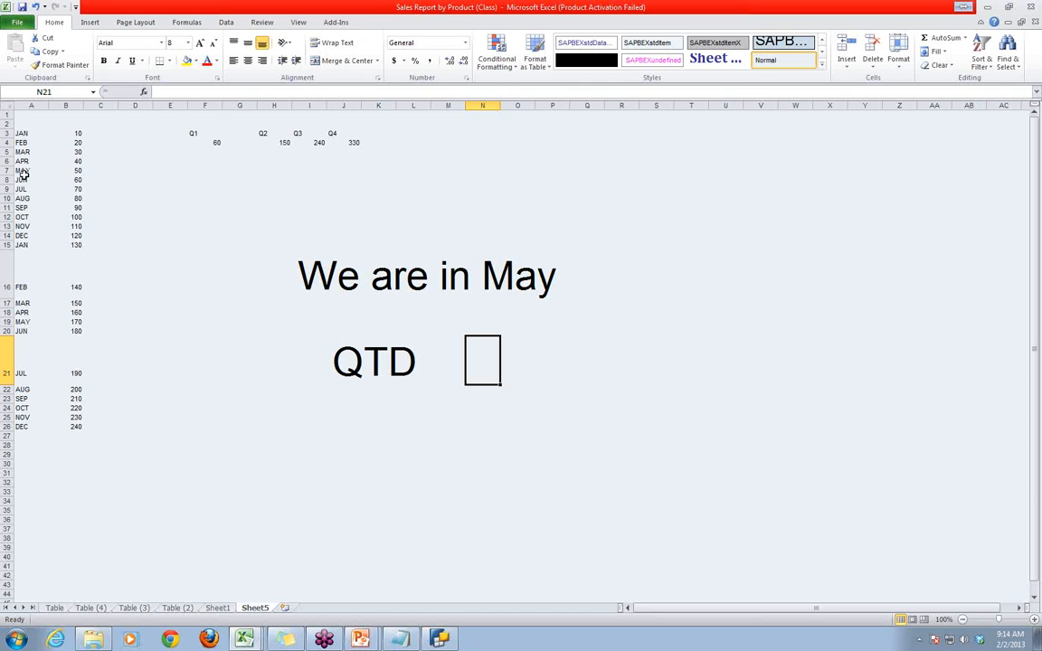
left_click(76, 161)
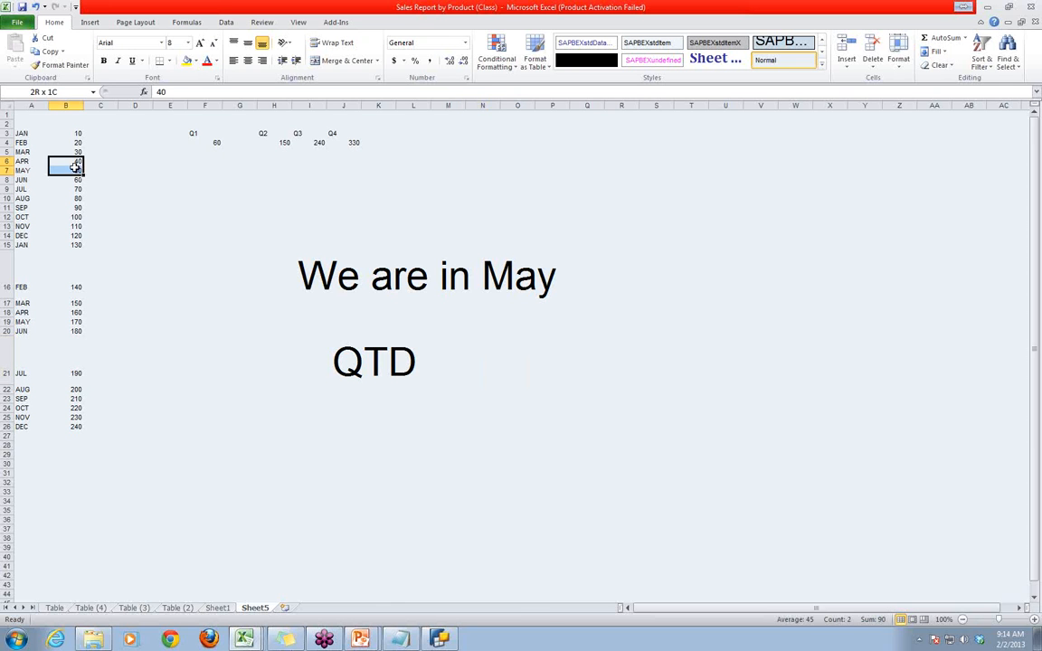
left_click(515, 362)
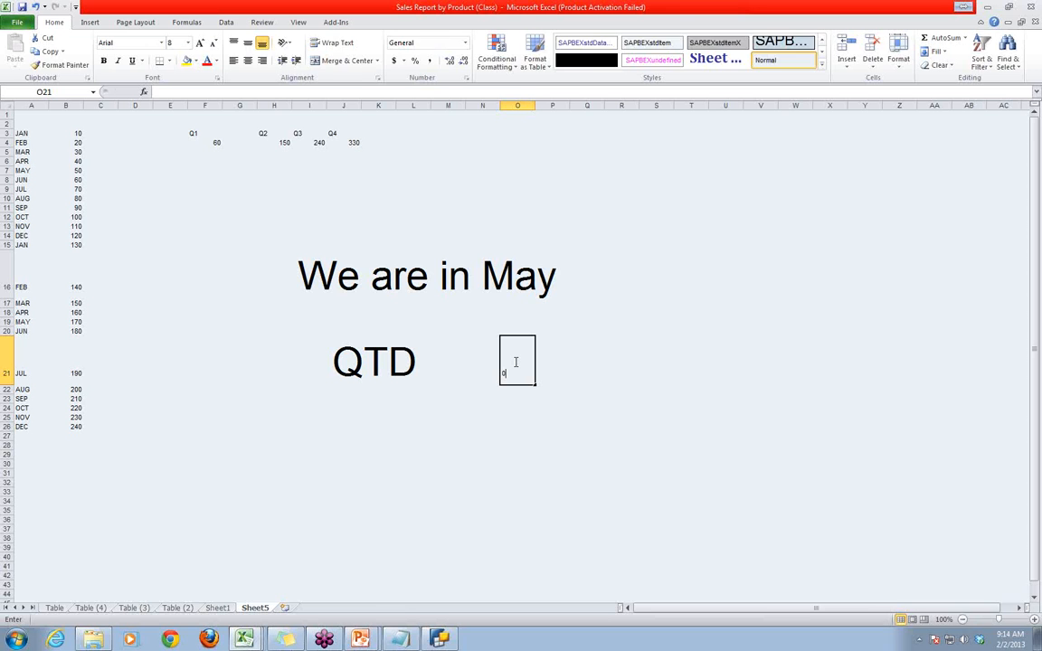
type("0")
key("BackSpace")
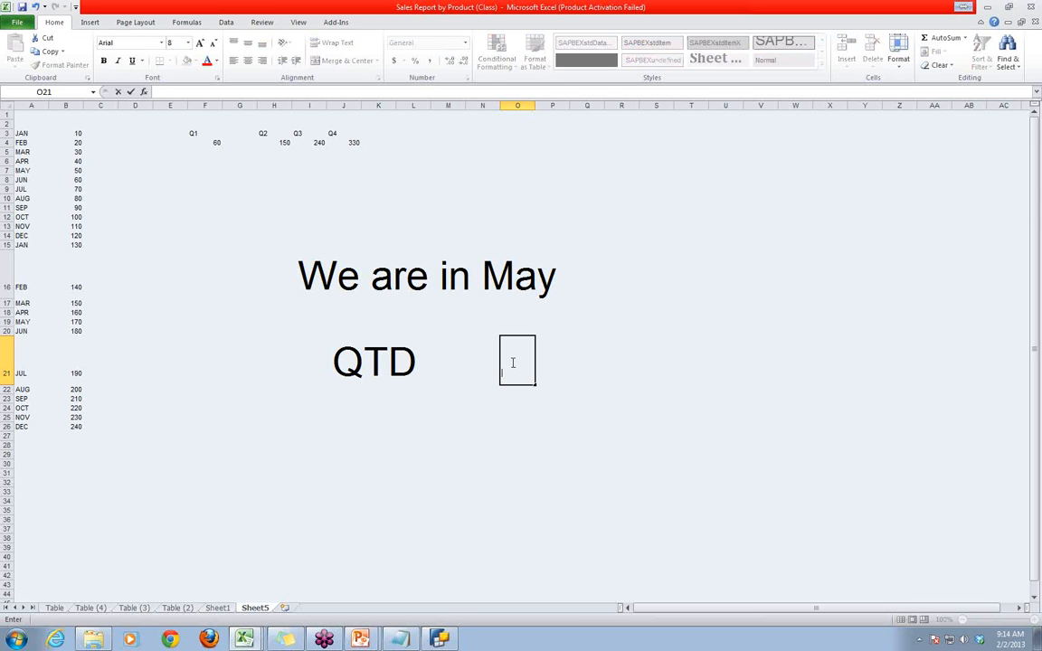
type("90")
key("Right")
key("Right")
key("Right")
key("Right")
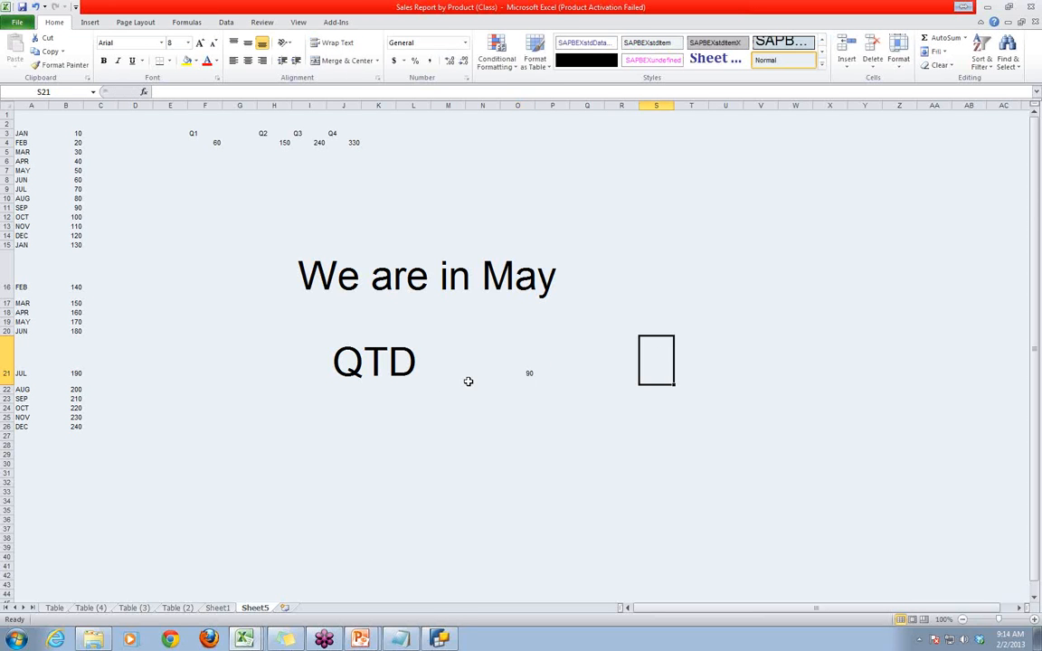
- Format the QTD figure in O21 with font size 48 and a red font colour
left_click(525, 367)
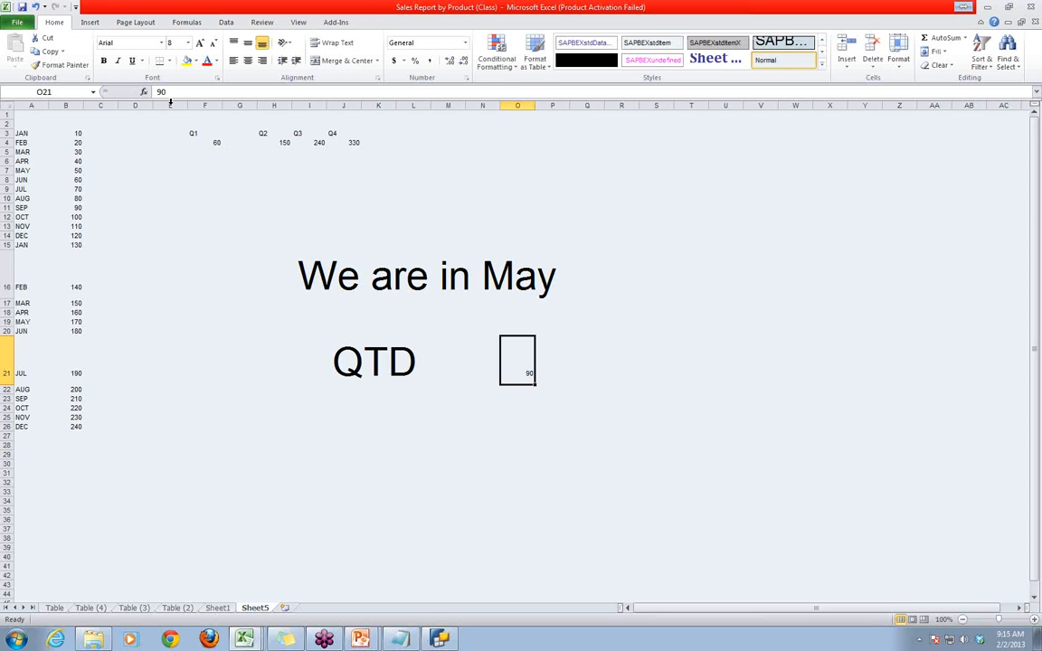
left_click(188, 43)
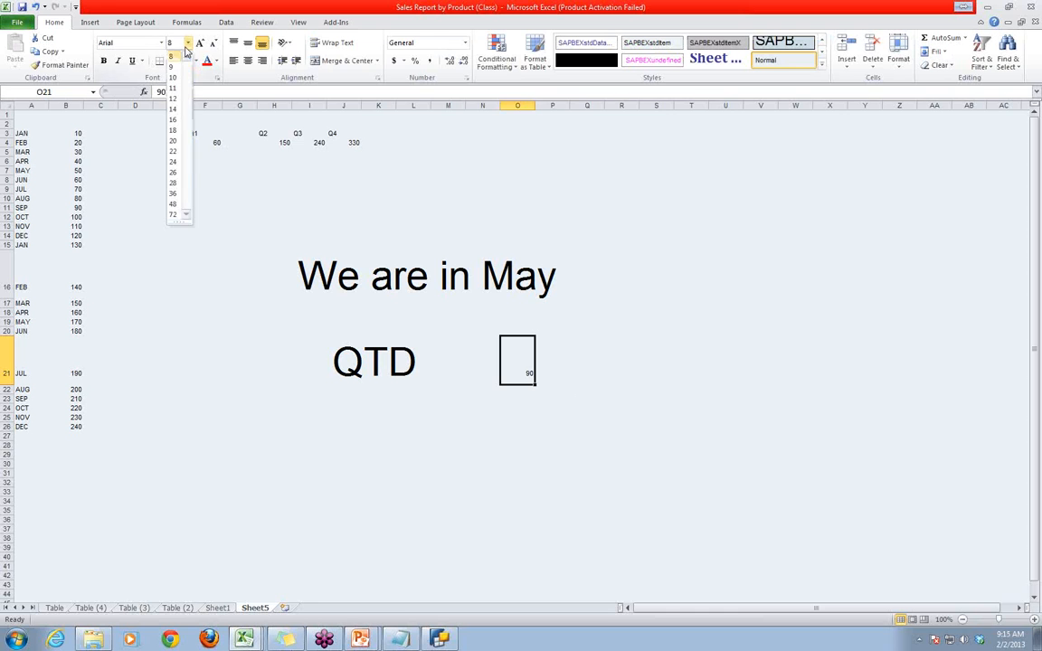
left_click(176, 205)
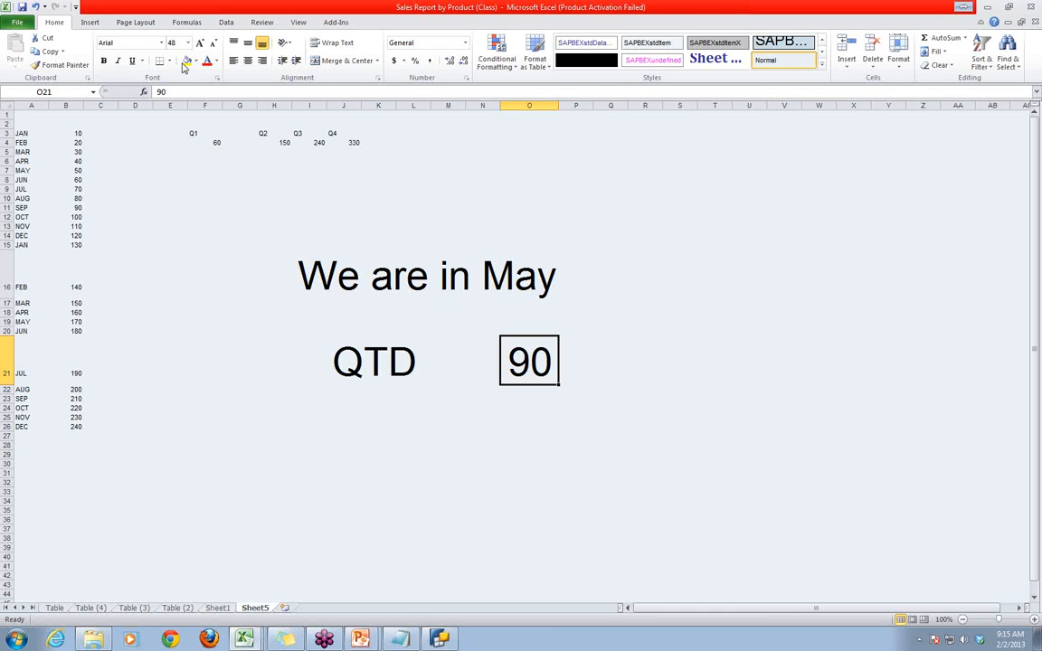
left_click(207, 61)
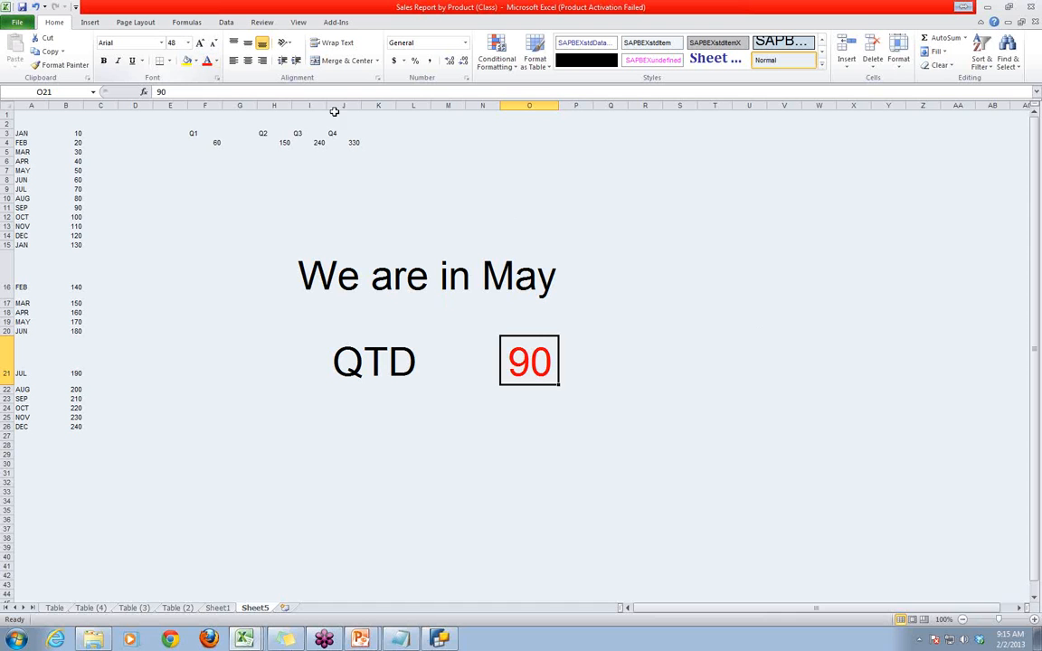
left_click(783, 389)
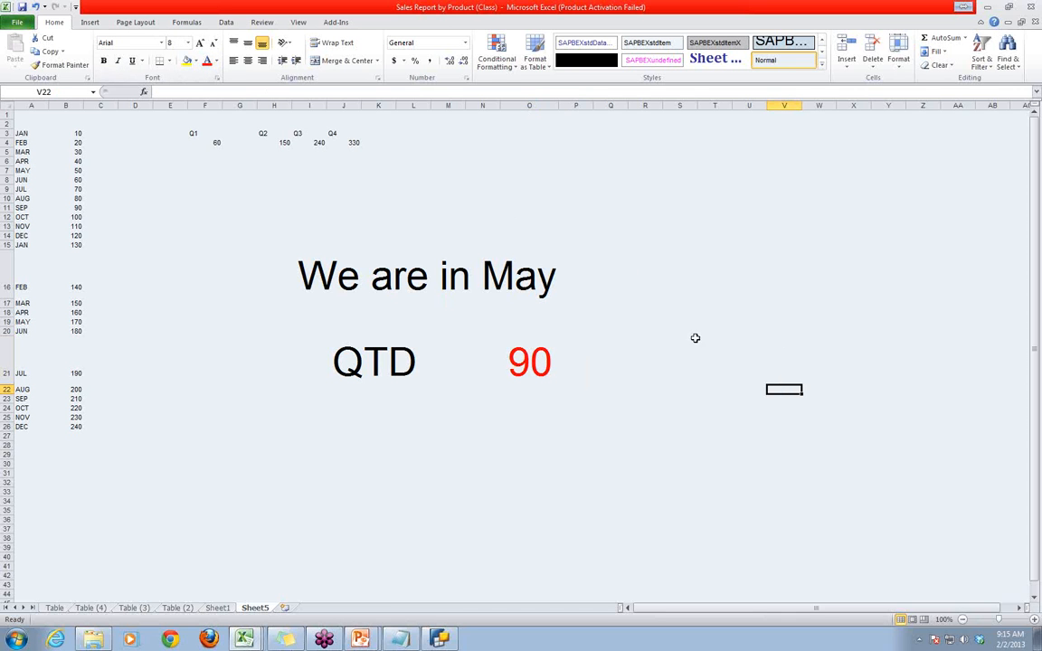
- Start a text entry beginning with "T" in cell J28, below the QTD label
left_click(520, 271)
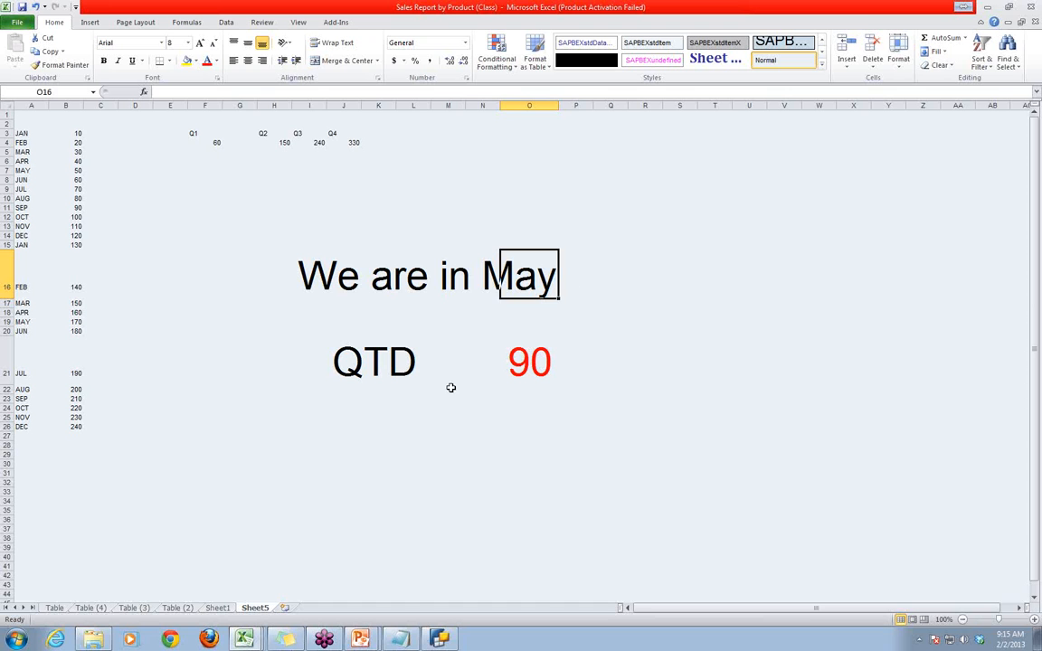
left_click(353, 445)
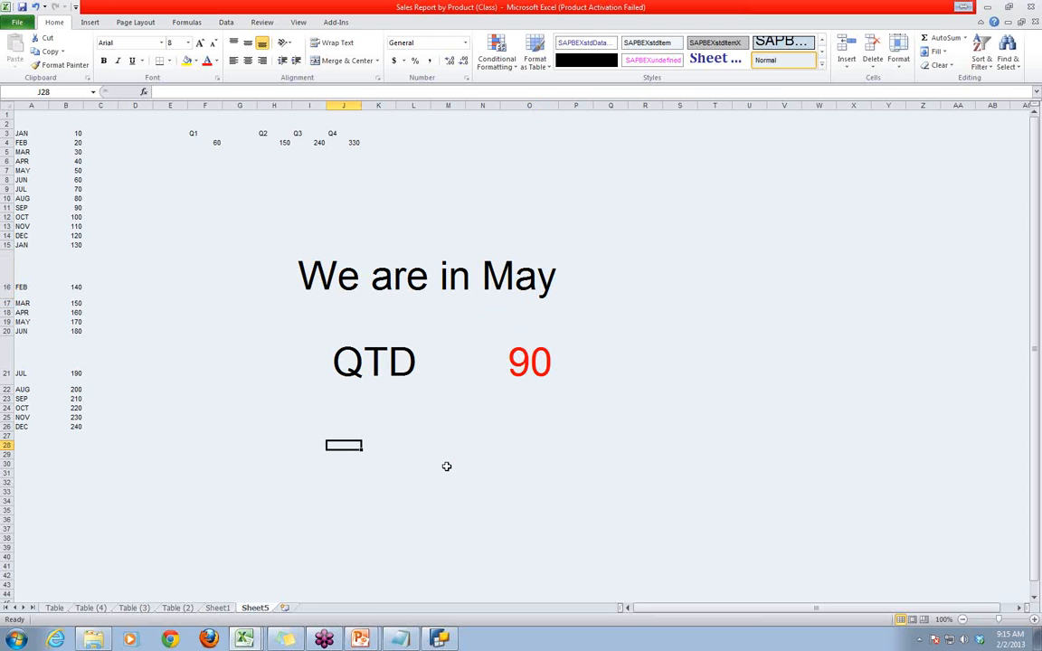
type("T")
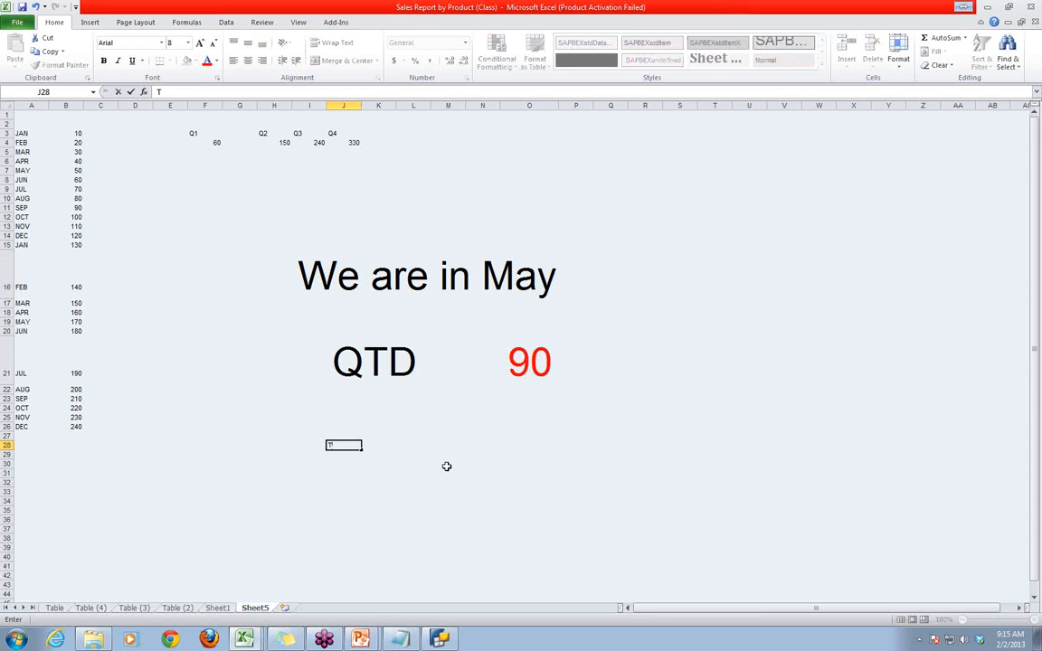
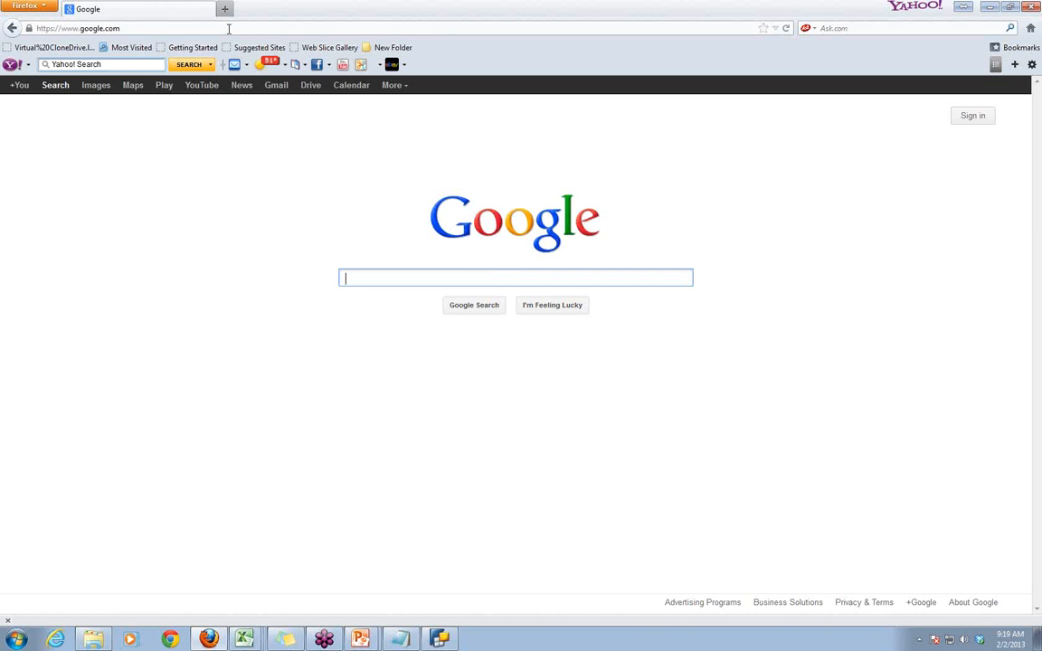
- Search Google for "how to customer exit variables"
type("how to")
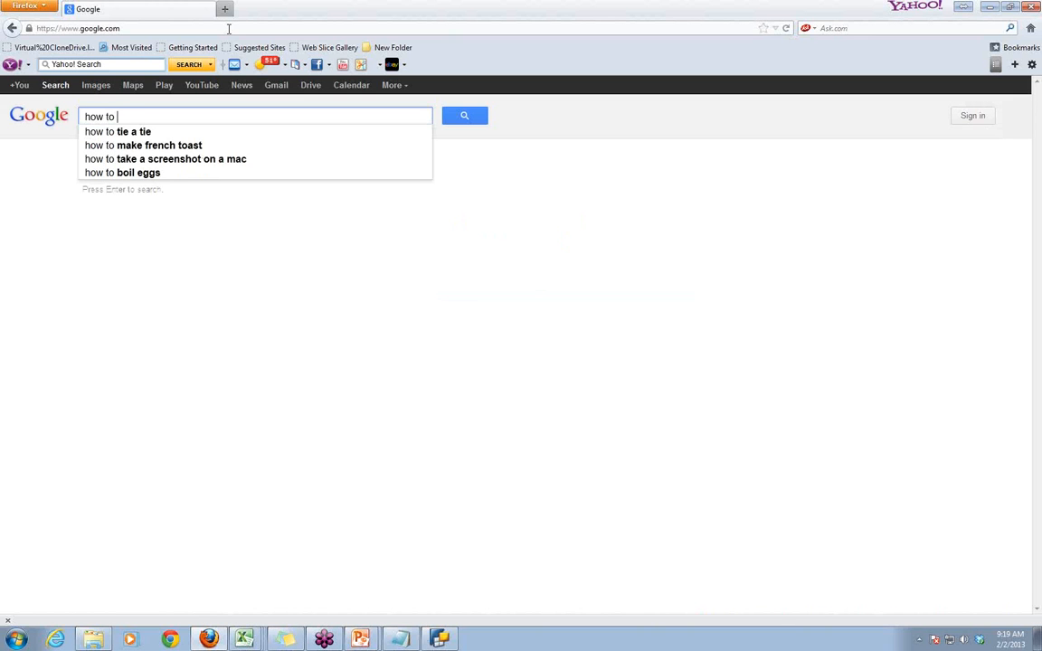
type(" customer")
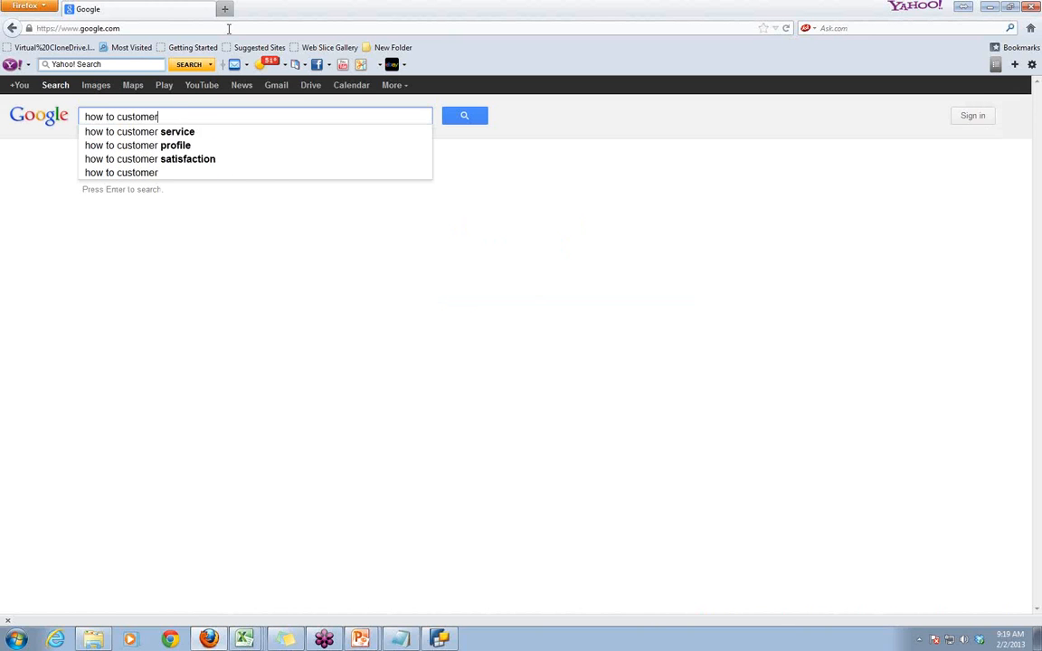
type(" exit")
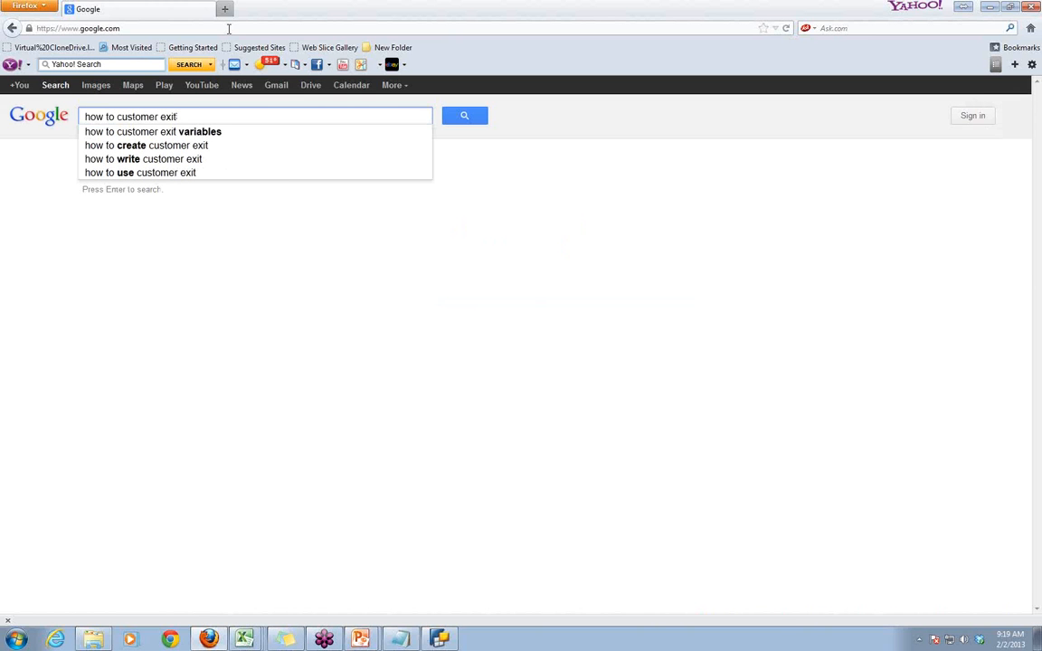
left_click(159, 132)
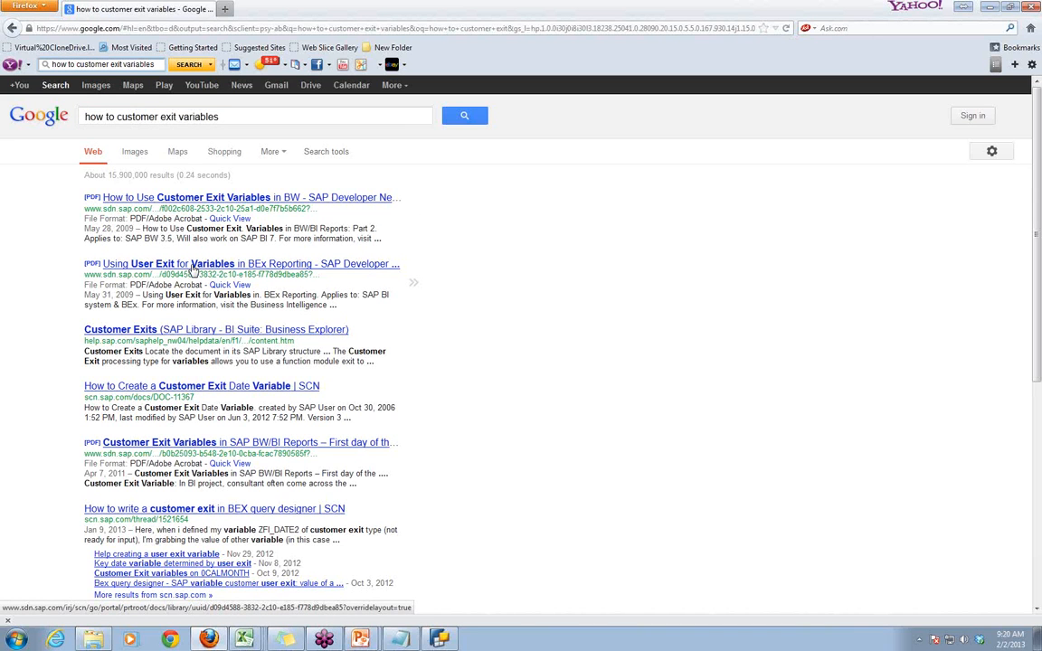
- Open the SCN result "How to Create a Customer Exit Date Variable" and view its linked document
left_click(240, 387)
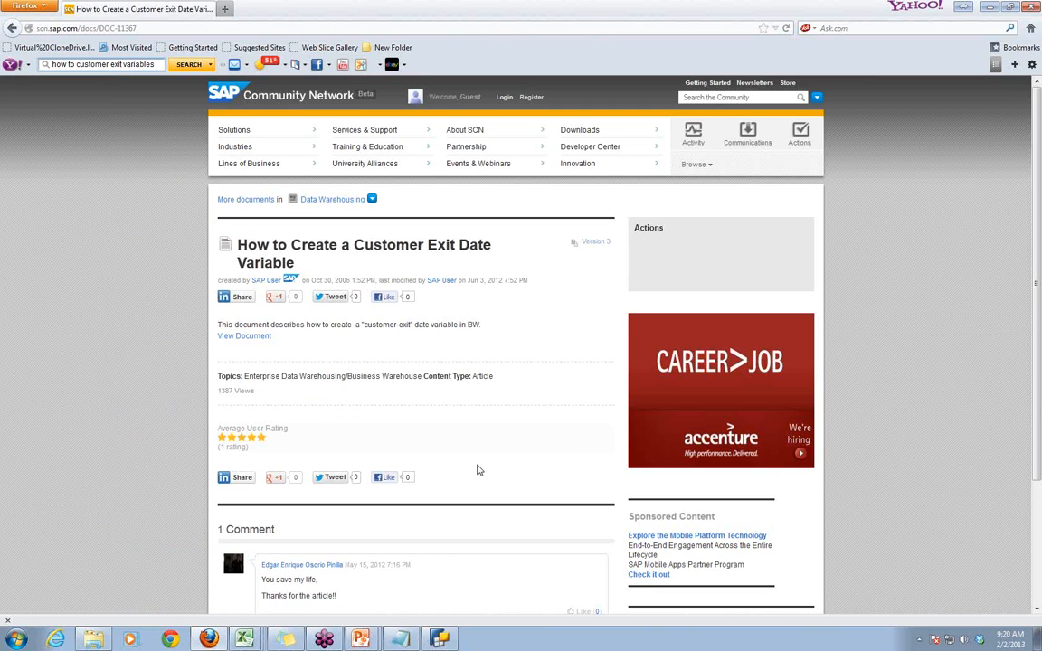
scroll(479, 471, "down", 3)
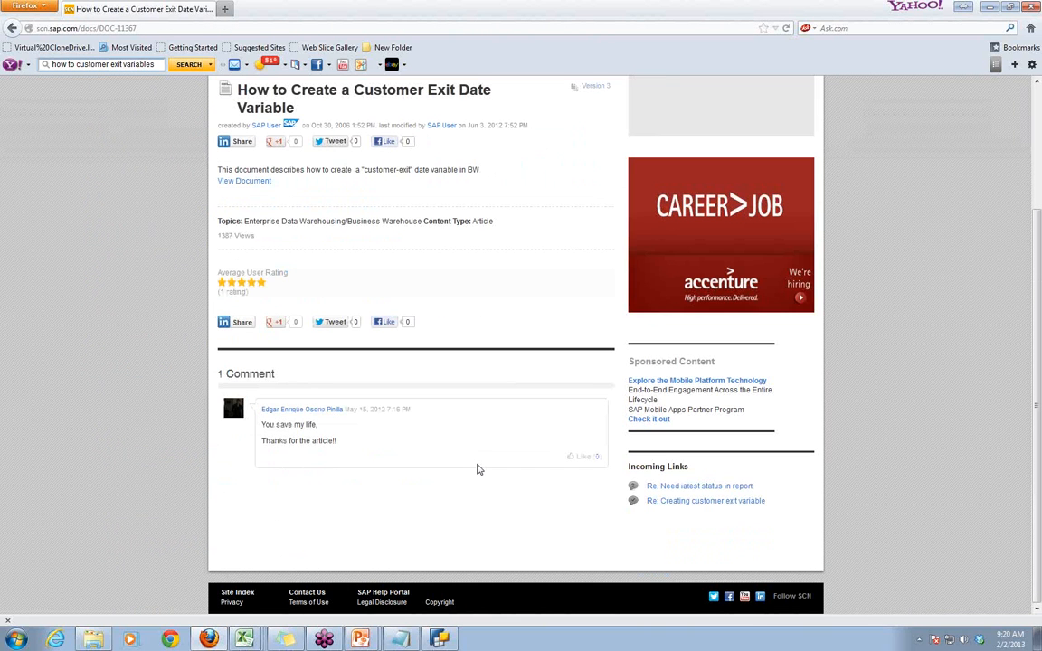
left_click(242, 182)
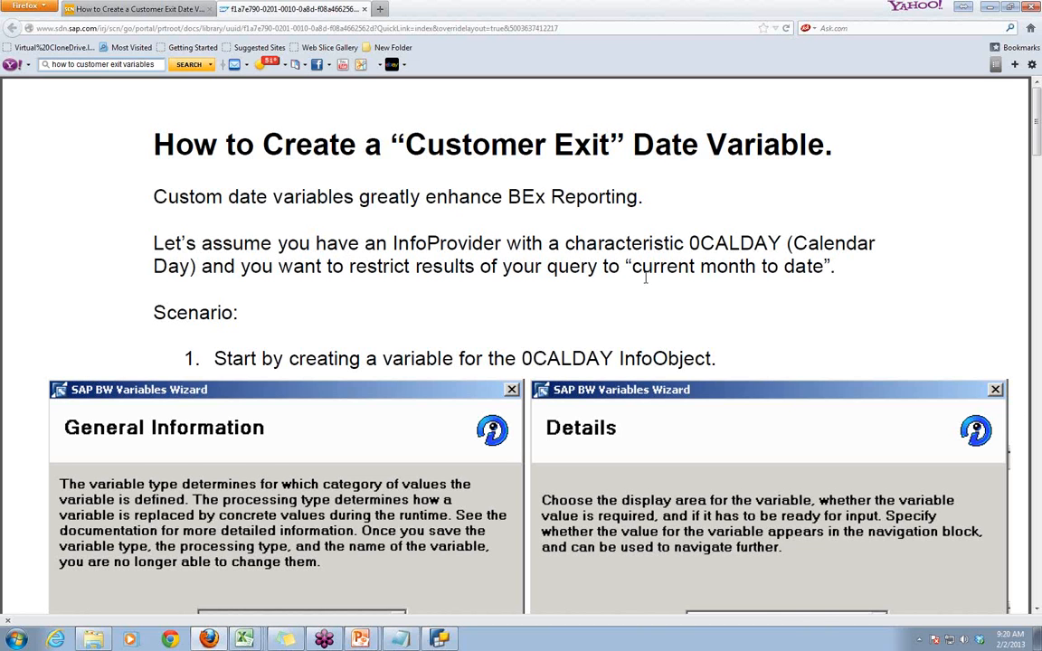
- Highlight the phrase "current month to date" in the document's introduction and examine the Variables Wizard settings under step 1
left_click_drag(633, 269, 808, 281)
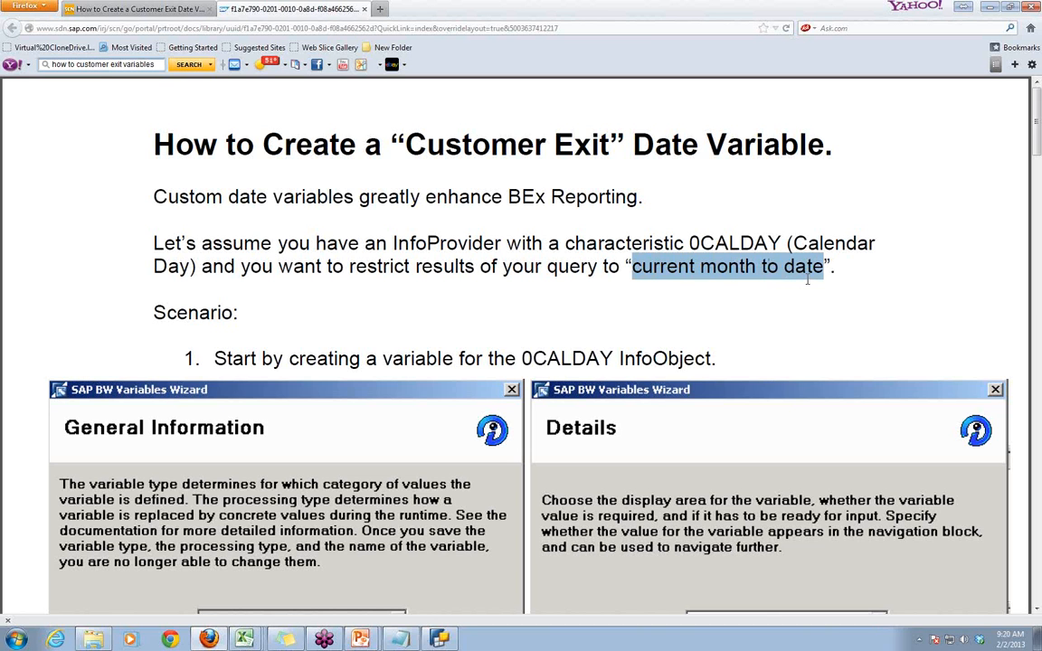
left_click(759, 302)
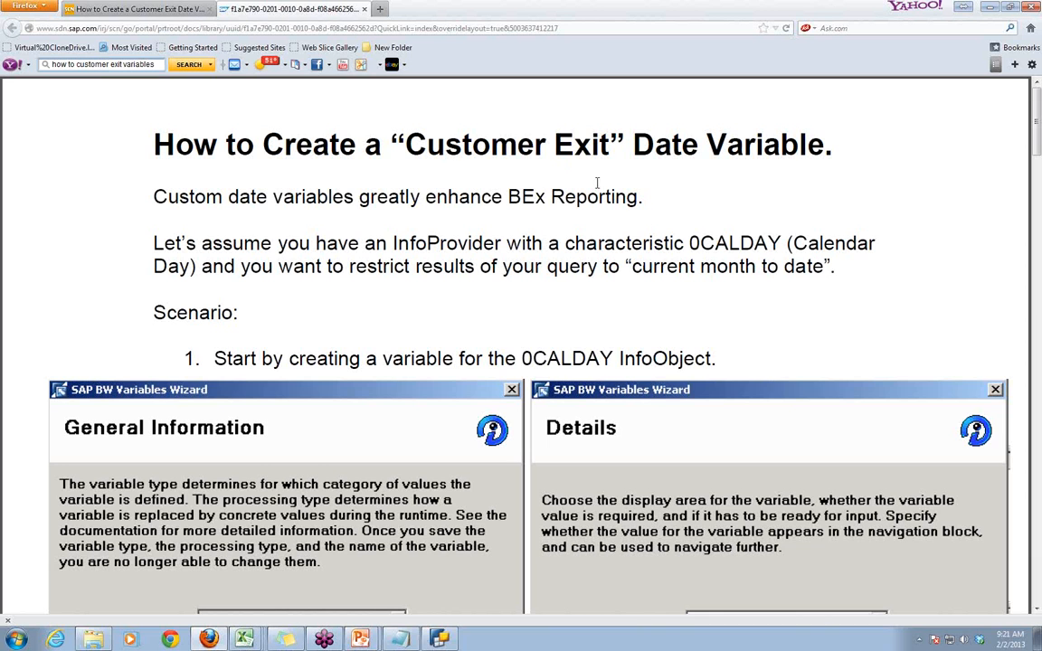
left_click_drag(631, 266, 810, 275)
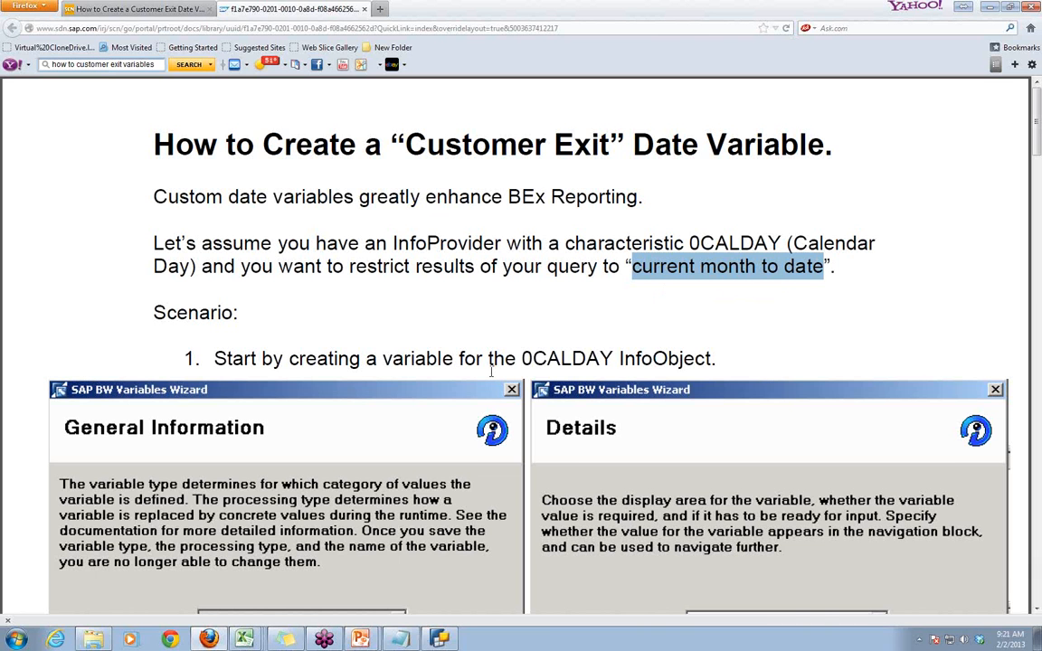
scroll(491, 370, "down", 1)
scroll(491, 369, "down", 4)
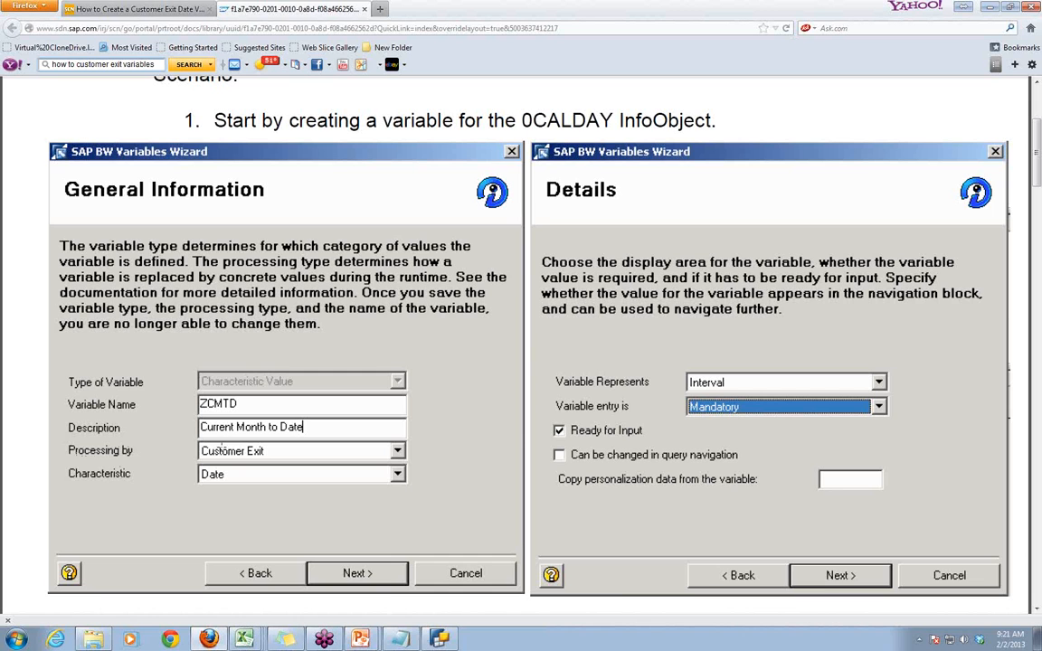
- Switch to BEx Query Designer and create a new characteristic value variable for Calendar year in the Time dimension
left_click(441, 640)
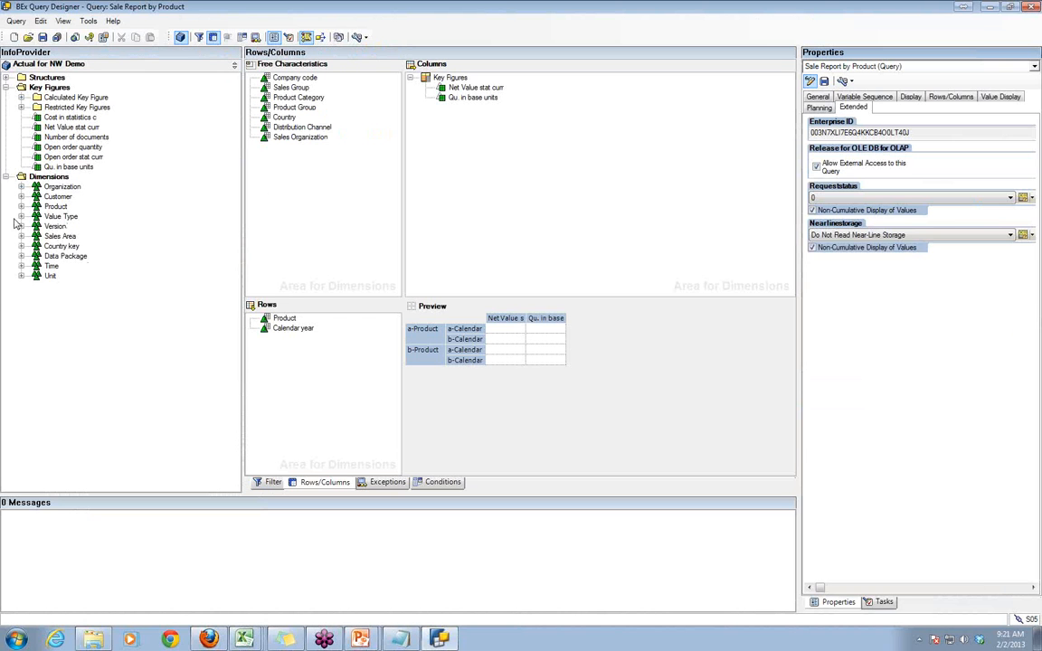
left_click(21, 266)
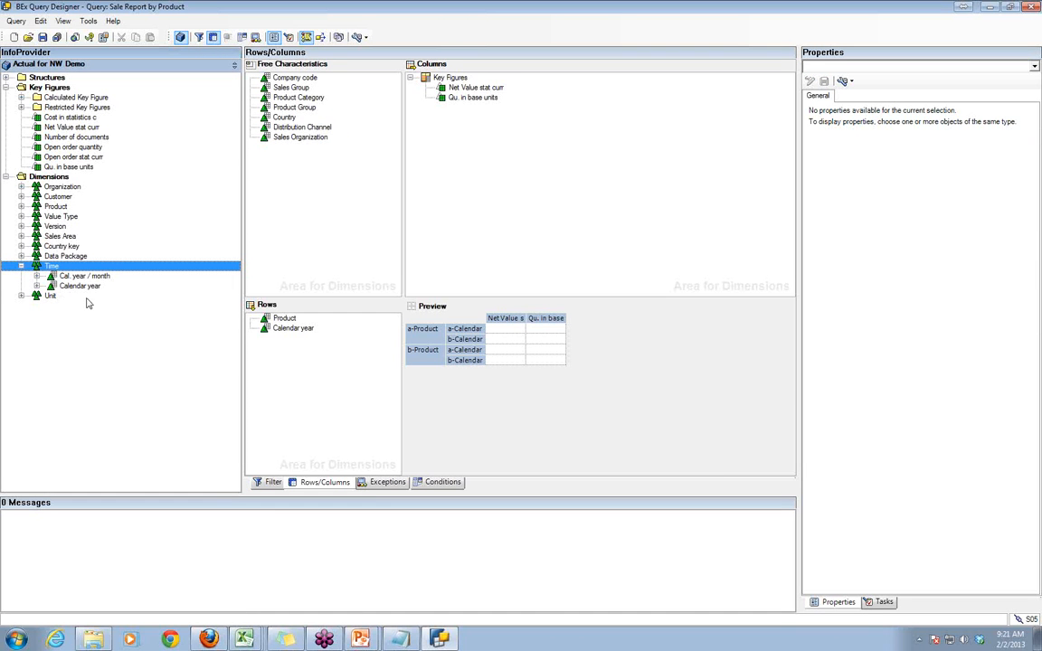
left_click(39, 287)
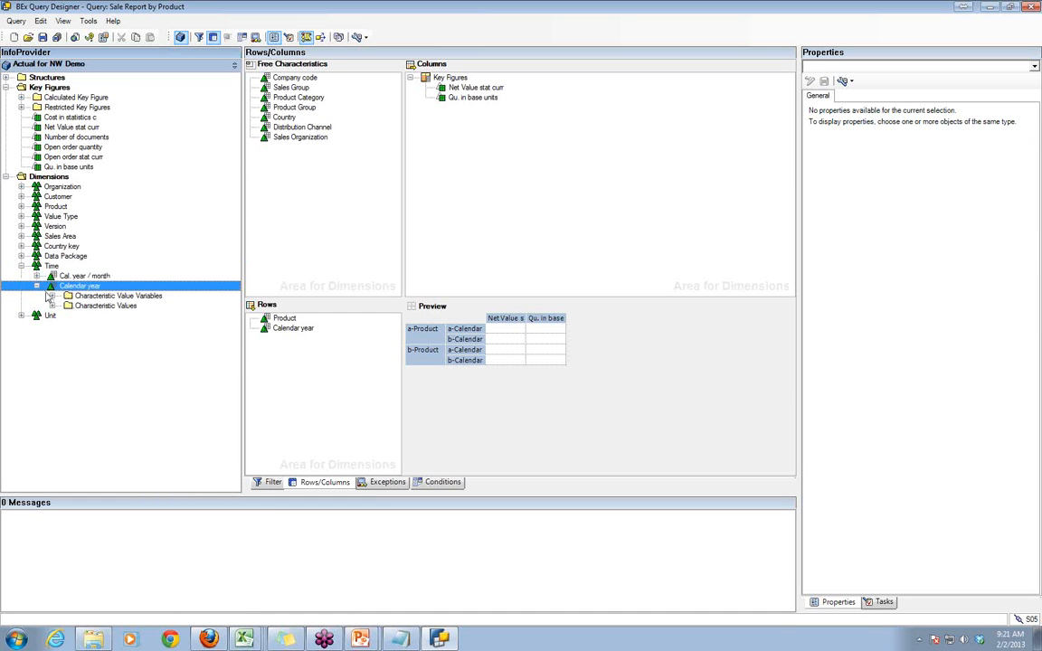
right_click(80, 296)
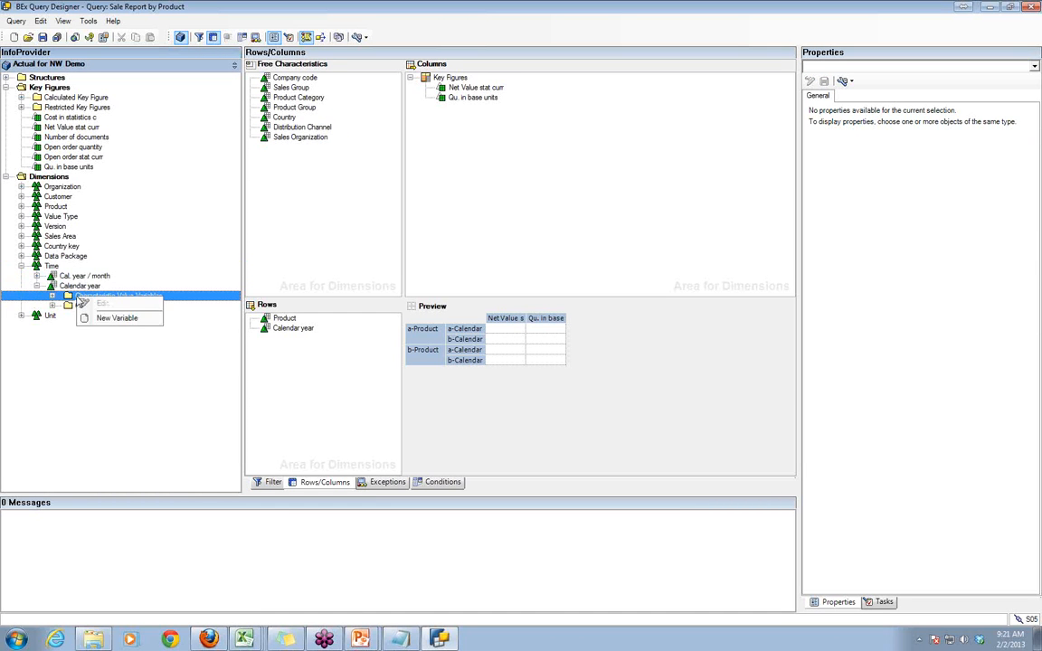
left_click(113, 317)
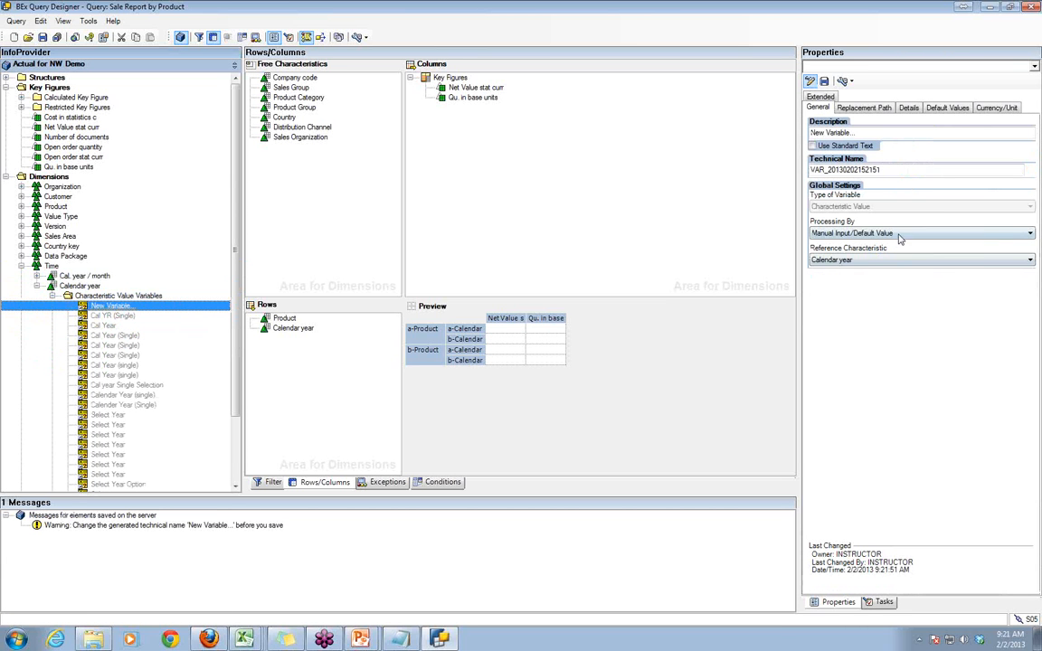
- Set the new variable's processing type to Customer Exit and its technical name to ZVAR_CE
left_click(899, 234)
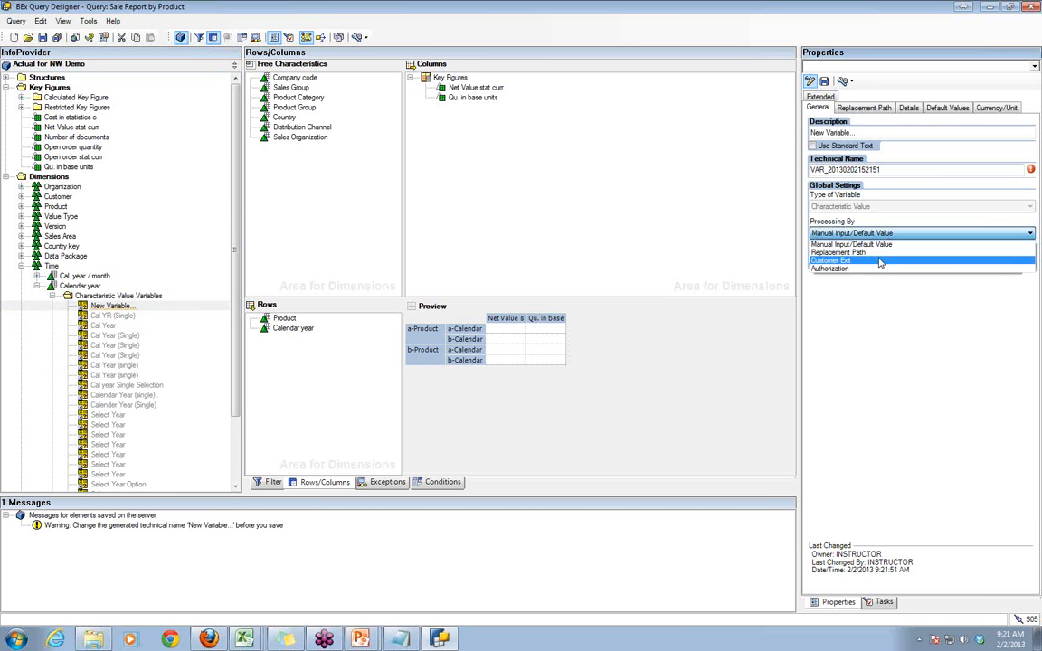
left_click(879, 261)
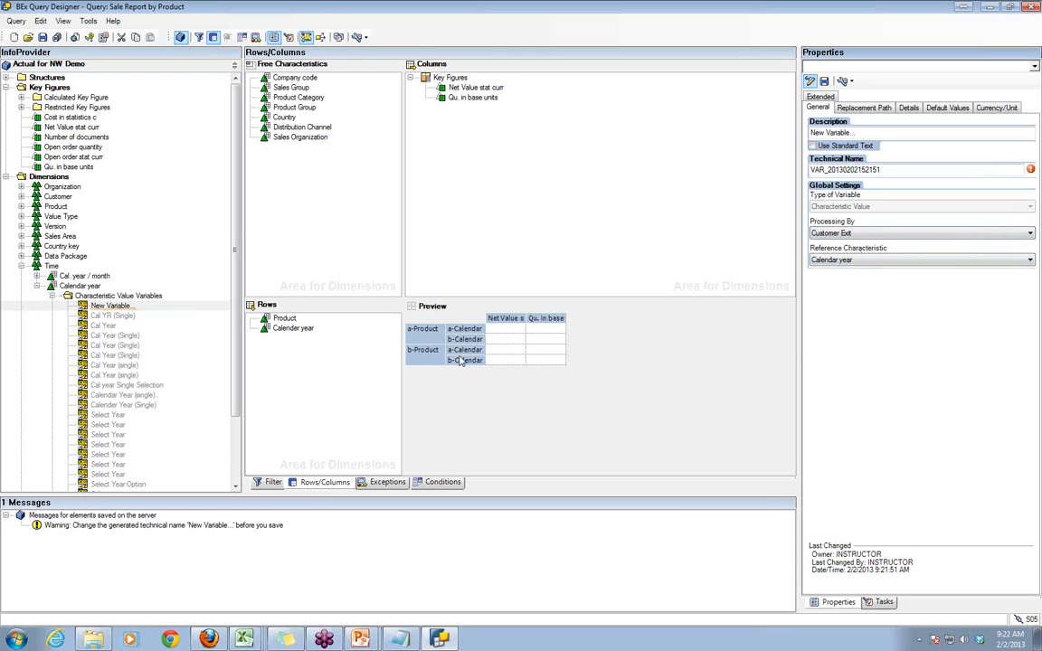
double_click(811, 170)
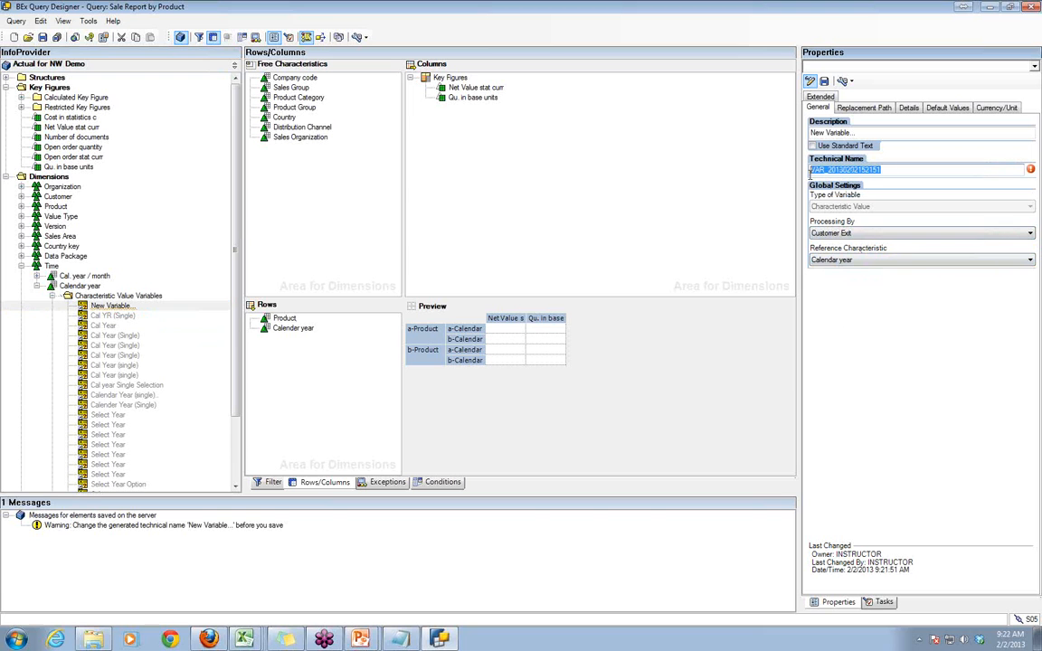
type("Z")
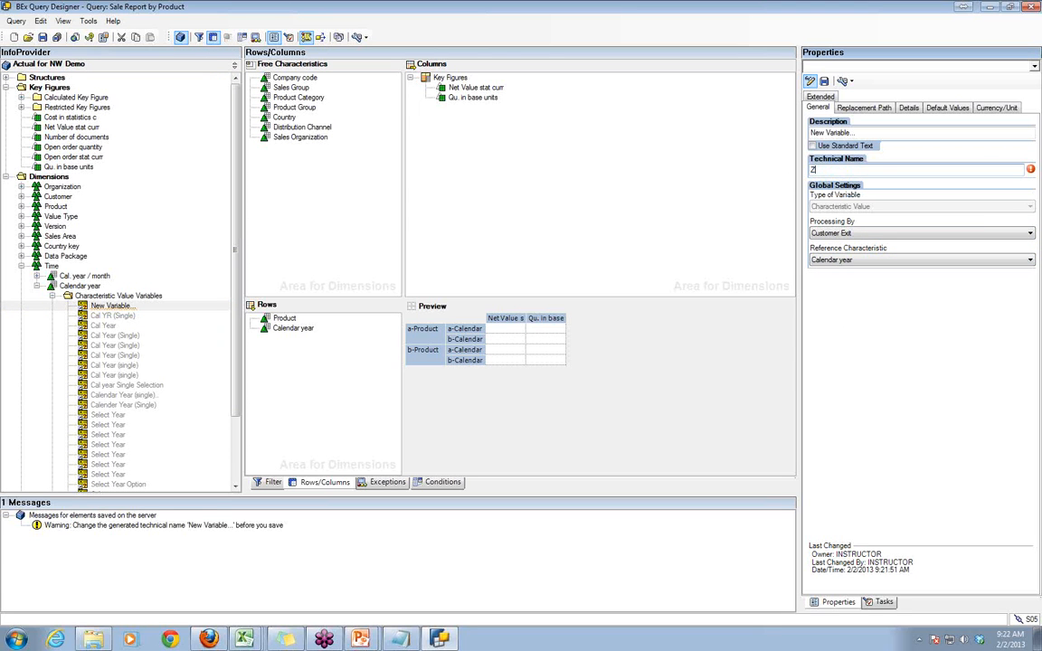
type("VAR_CE")
- Set the description of the ZVAR_CE variable to "Current Month To Date"
left_click_drag(862, 133, 785, 136)
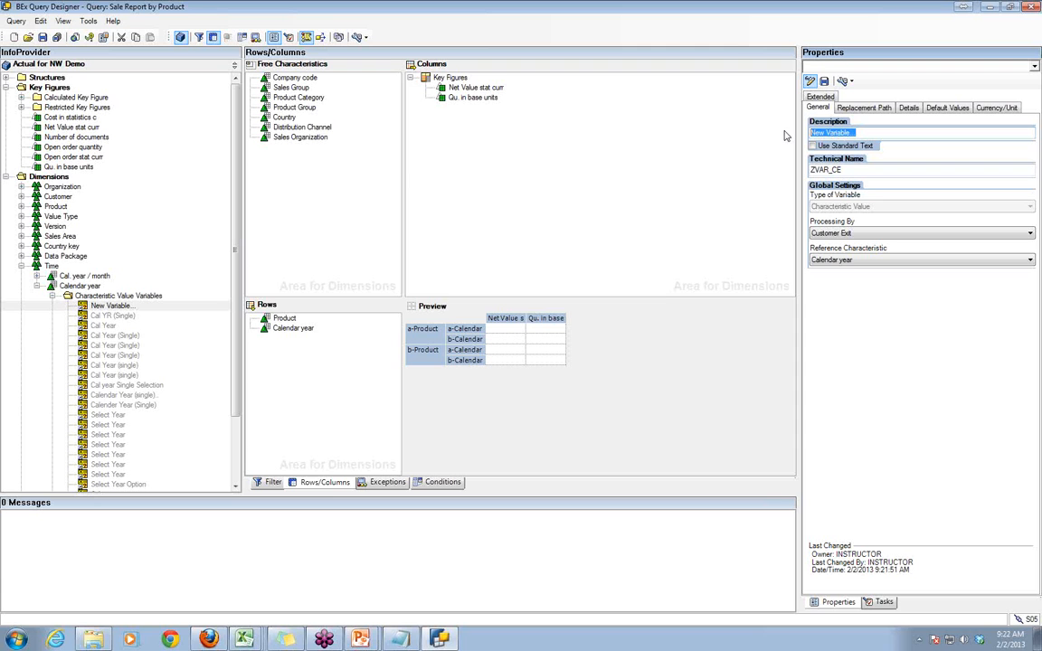
type("Current Month To DAte")
key("Return")
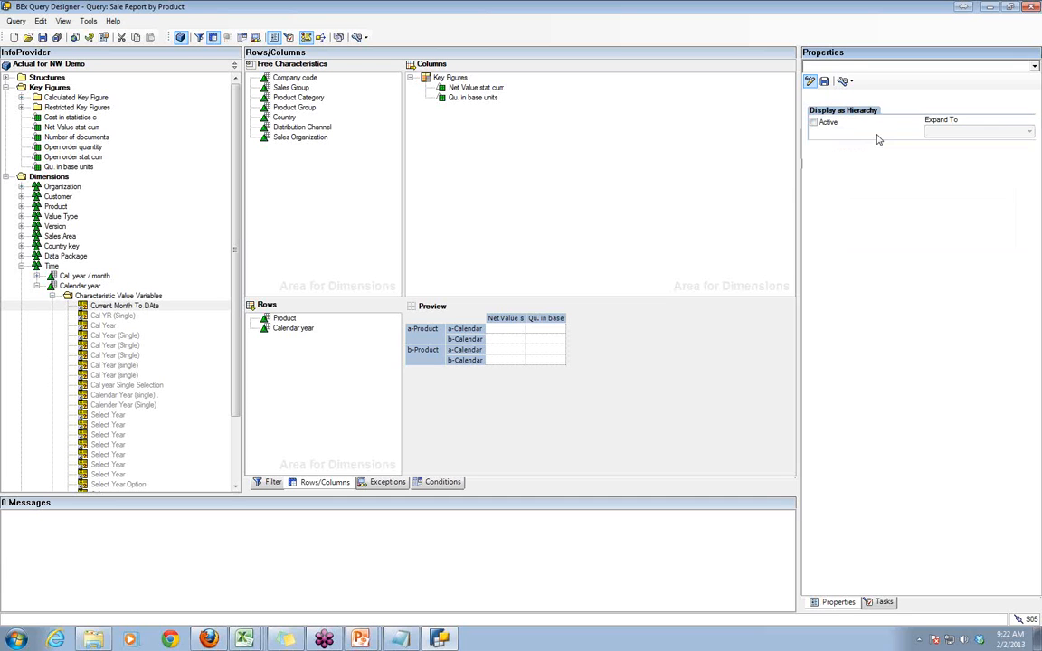
left_click(123, 306)
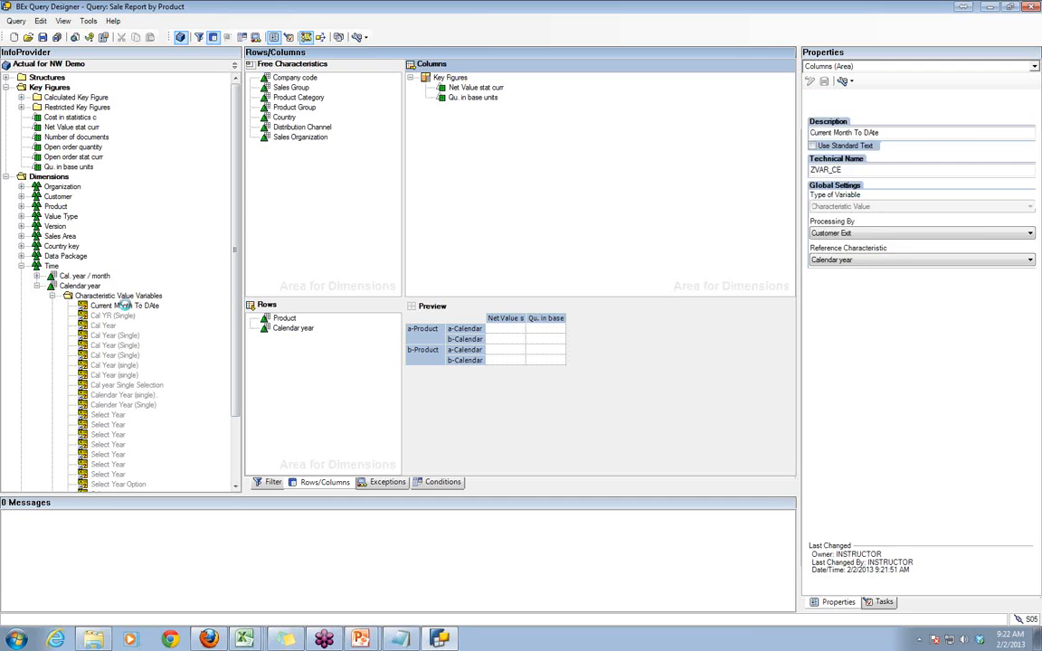
left_click(872, 133)
key("BackSpace")
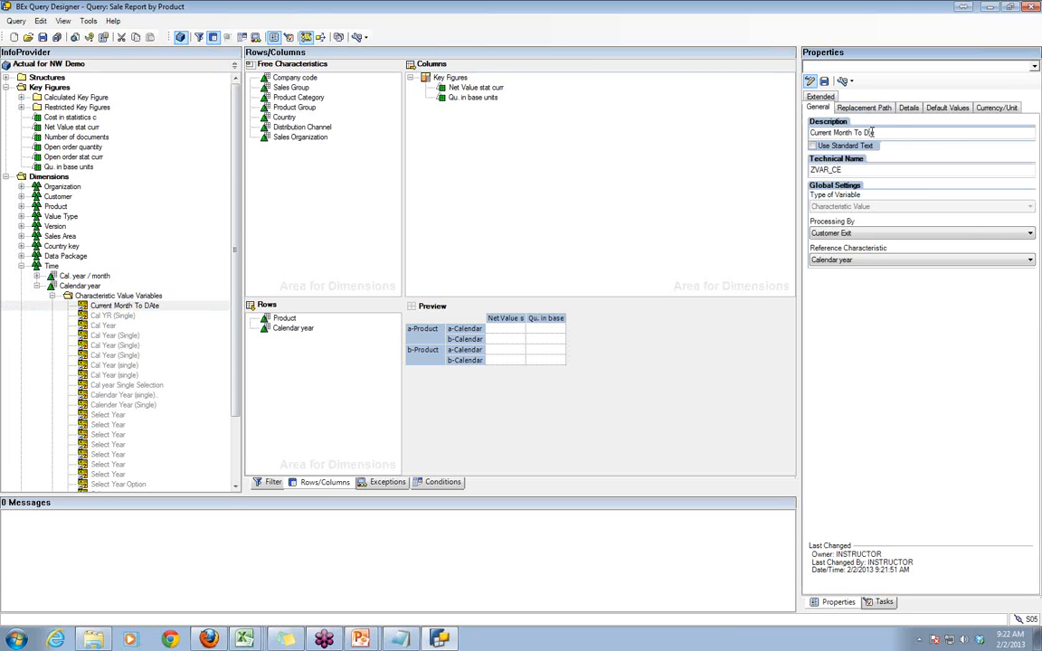
type("ate")
left_click(896, 129)
- Switch back to the Customer Exit document in Firefox and read steps 2 and 3 on variable settings and the CMOD project
key("alt+Tab")
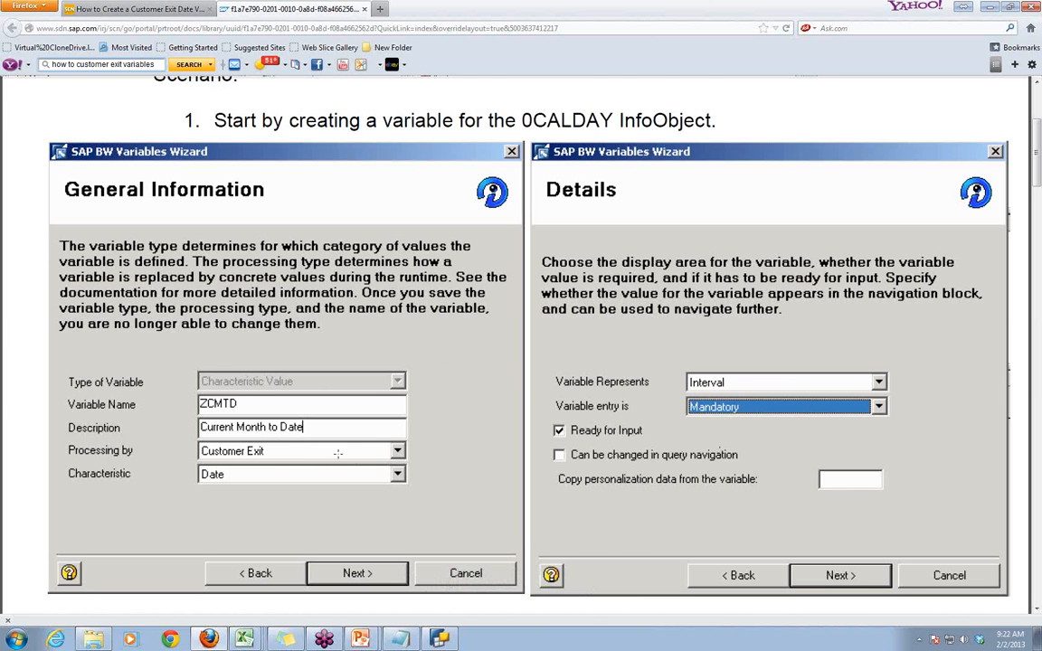
scroll(362, 462, "down", 1)
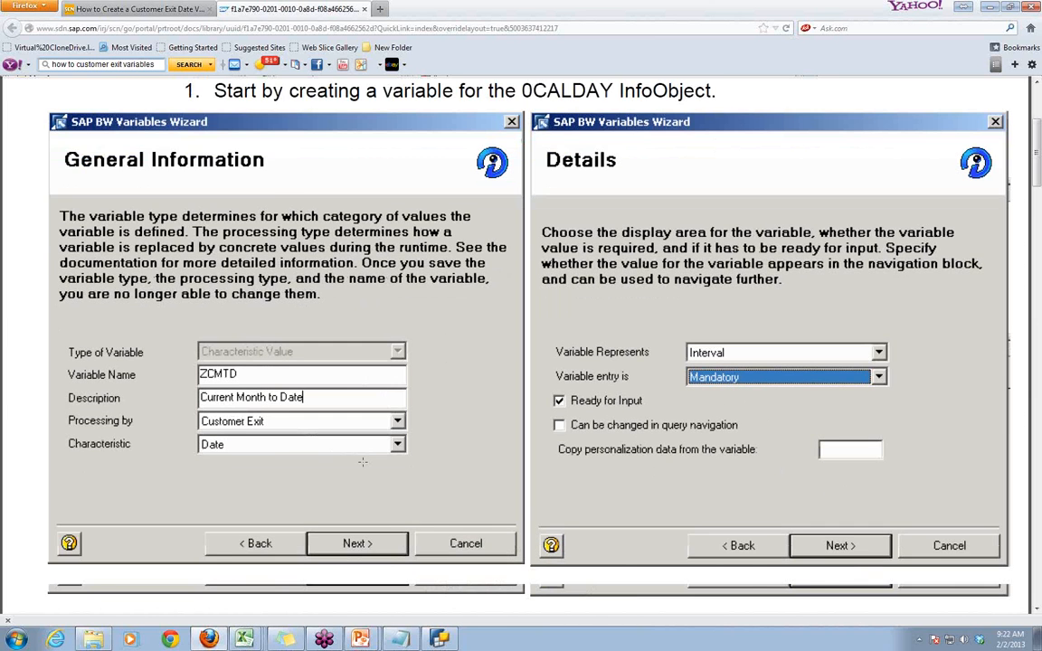
scroll(362, 462, "down", 8)
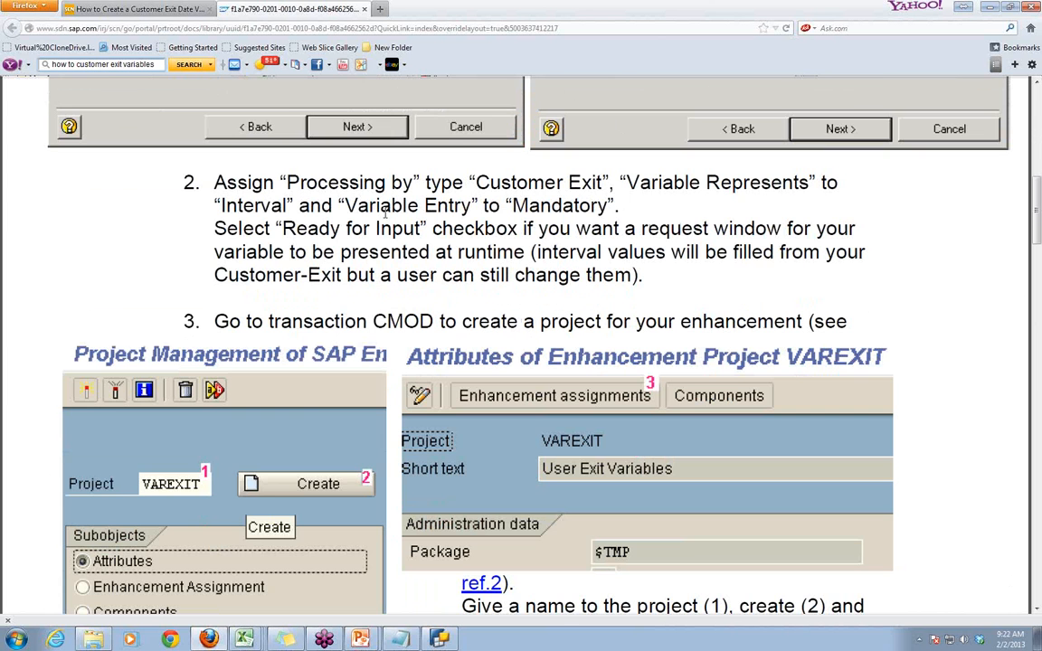
scroll(528, 288, "down", 5)
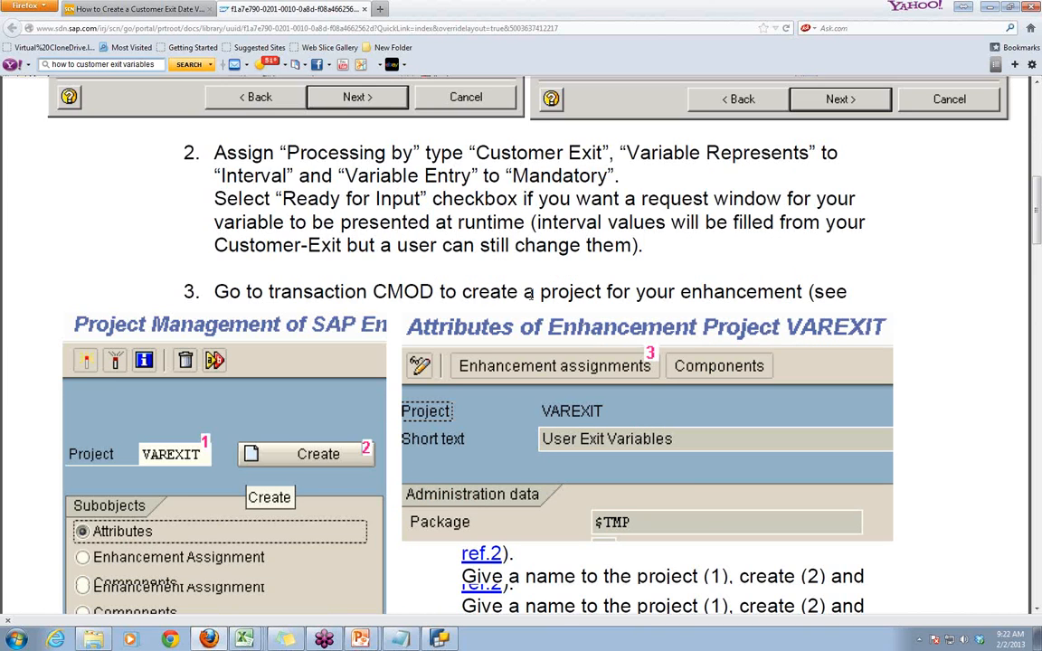
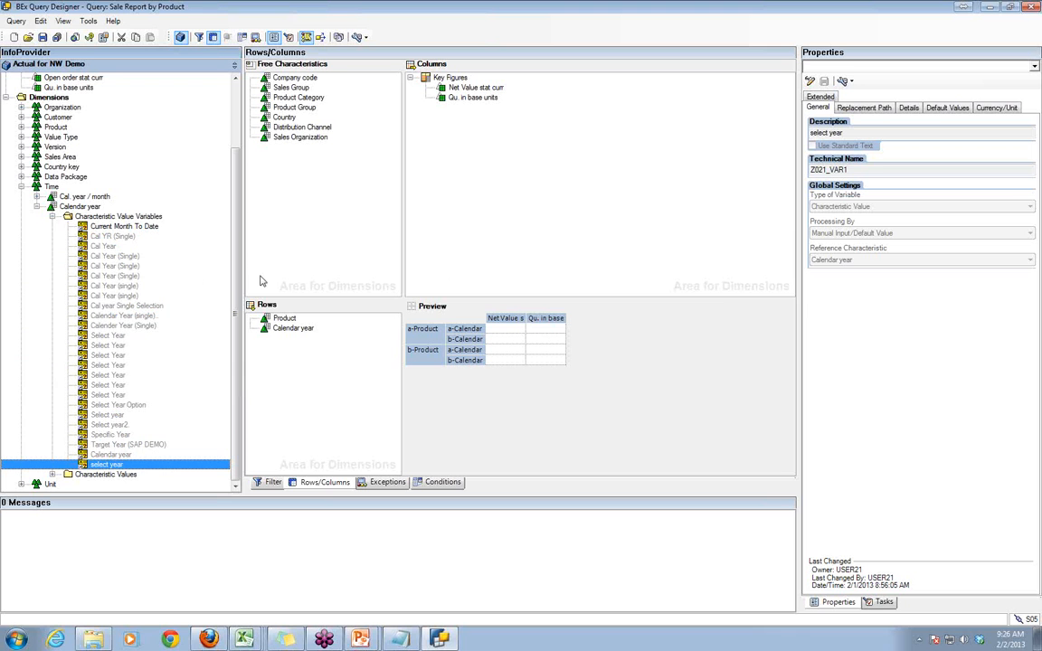
- Examine the existing SAP Exit variables under Cal. year / month, including Current Calendar Month and Last 12 Months Excluding the Current Month
left_click(36, 206)
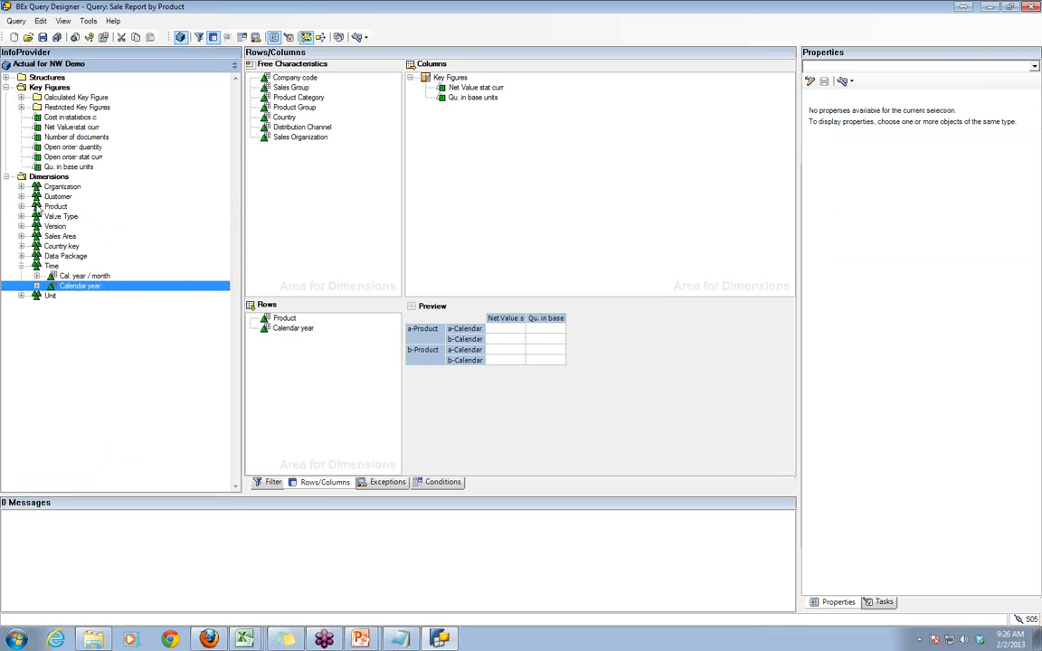
left_click(36, 276)
left_click(53, 285)
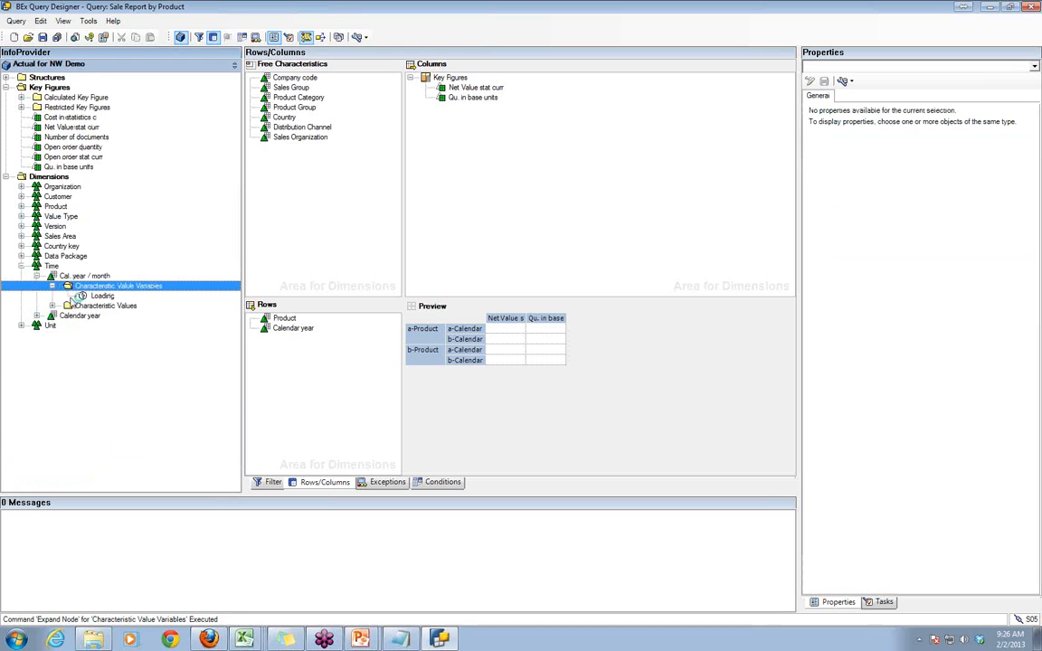
left_click(118, 306)
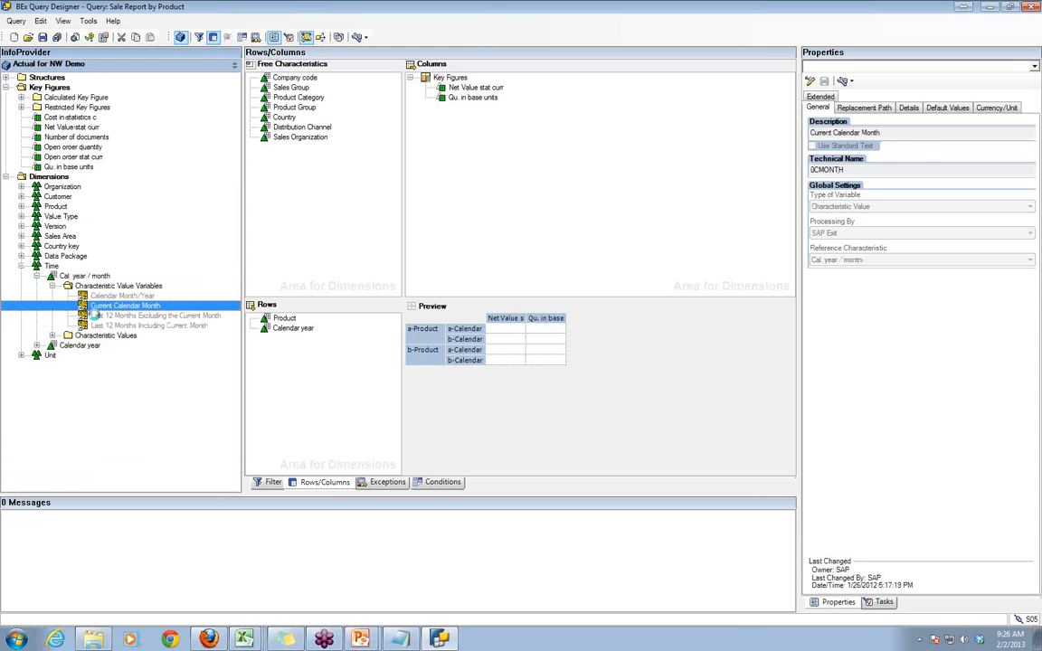
left_click(96, 316)
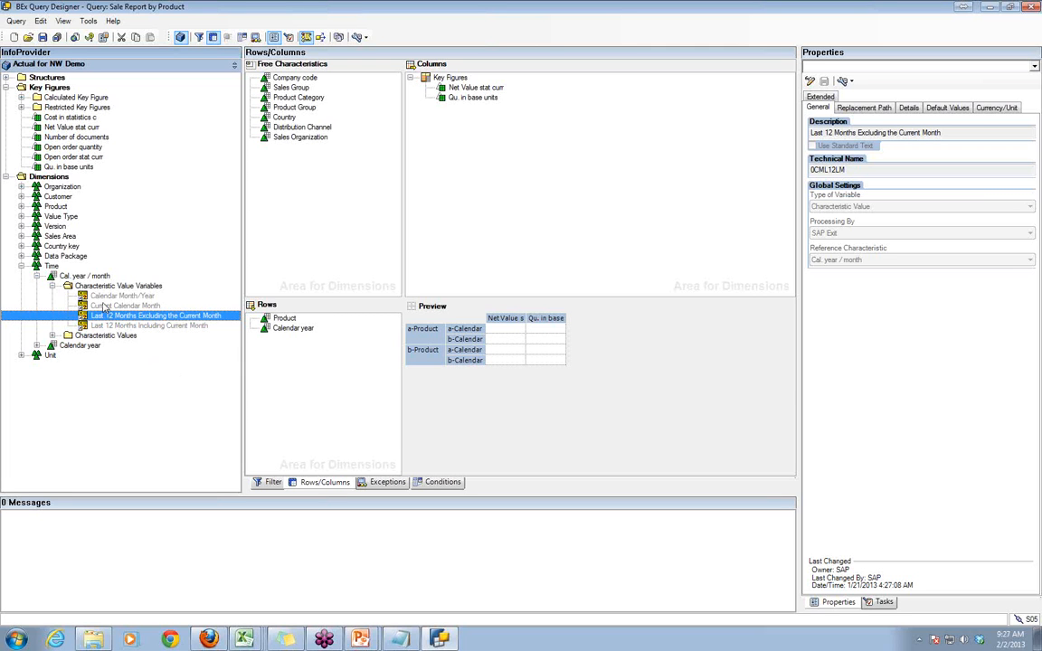
left_click(841, 237)
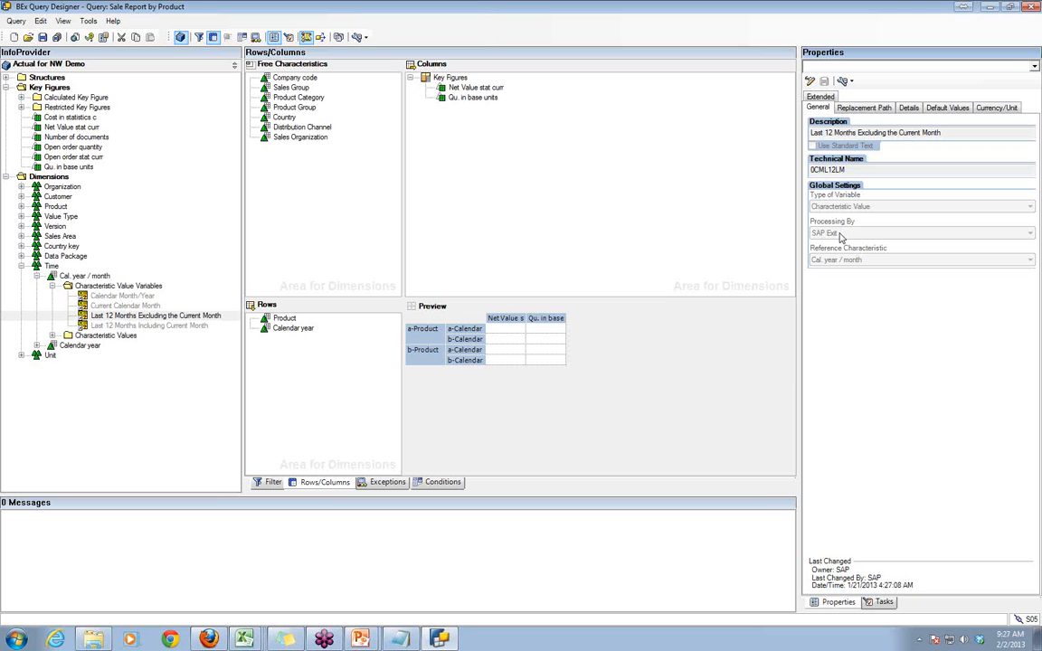
- Switch to the PowerPoint topic slide and recolour the Query Properties, Customer Exit and SAP Exits (QTD), Last 6 months lines black
left_click(365, 642)
left_click(334, 611)
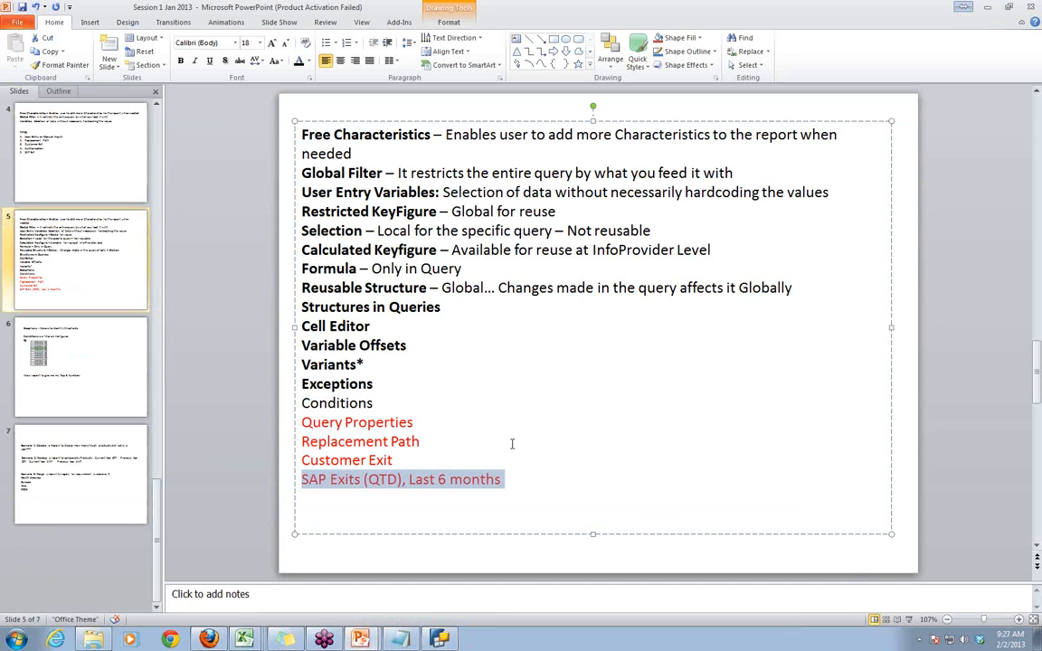
left_click_drag(301, 423, 419, 423)
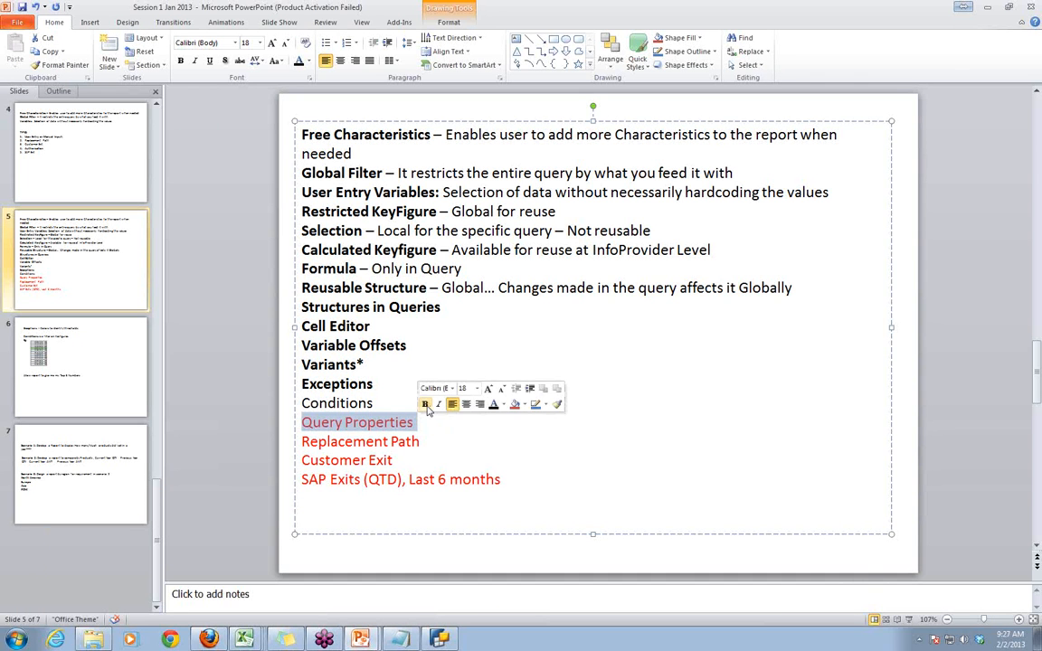
left_click(493, 405)
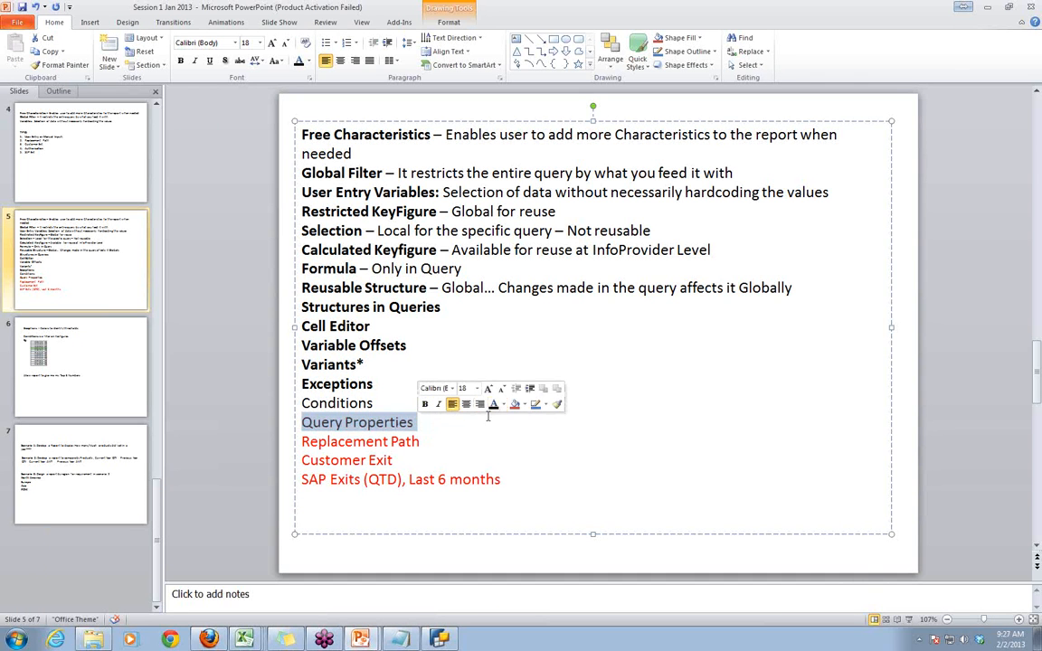
left_click_drag(307, 460, 500, 481)
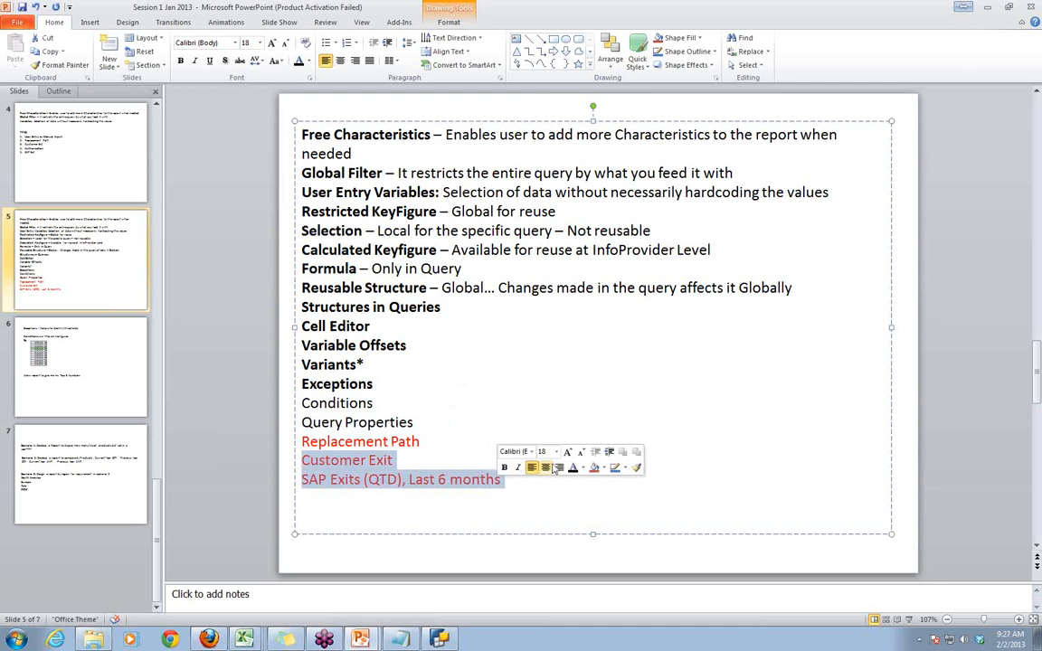
left_click(572, 468)
left_click(561, 404)
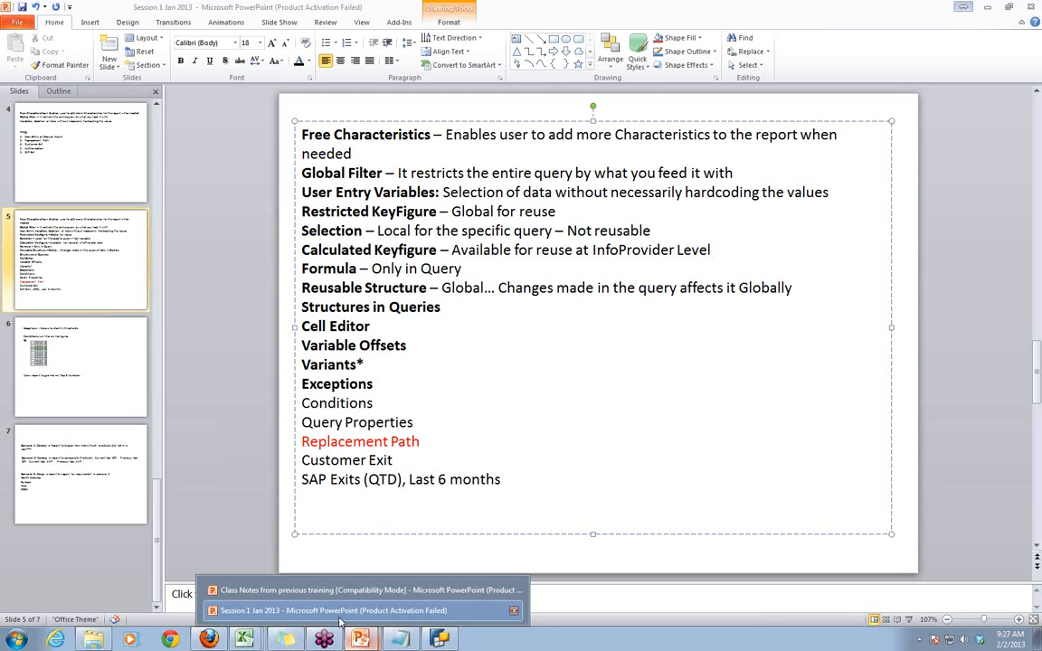
- Switch back to BEx Query Designer and highlight the technical name of the Last 12 Months Excluding the Current Month variable
left_click(442, 639)
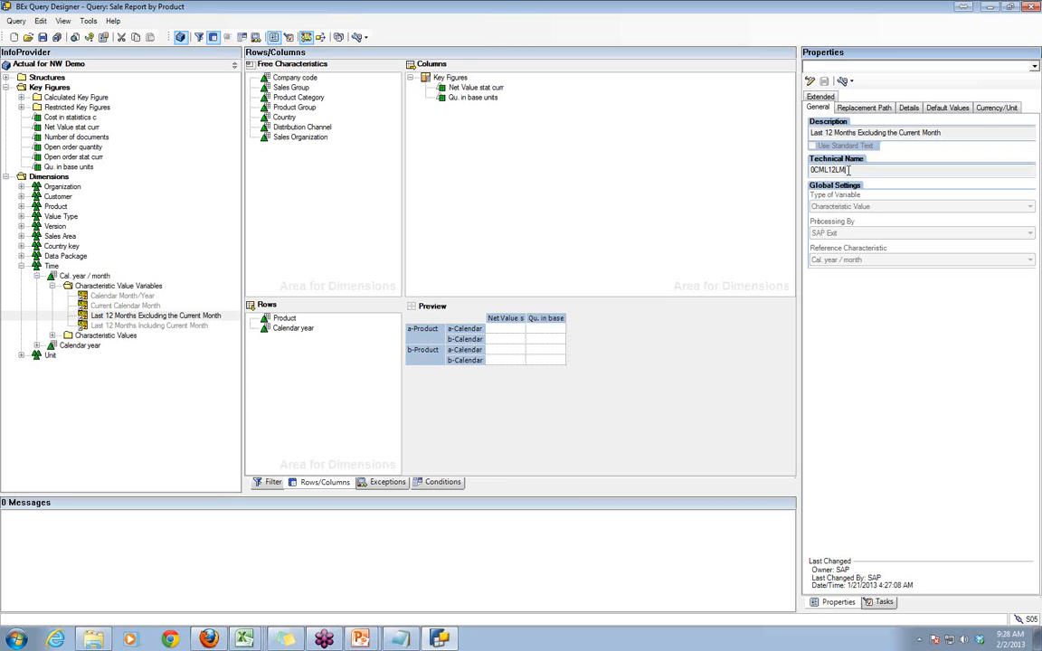
left_click_drag(848, 170, 816, 170)
- Switch to the Customer Exit PDF in Firefox and save a copy as "How To Customer Exit" in the desktop's Training Materials folder
left_click(209, 640)
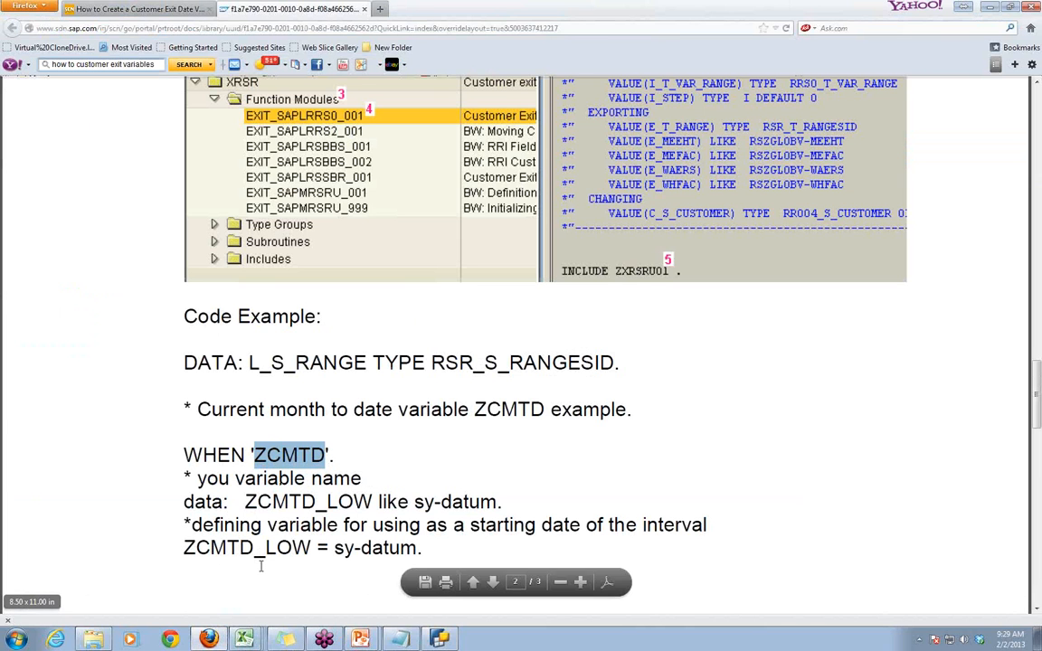
left_click(424, 581)
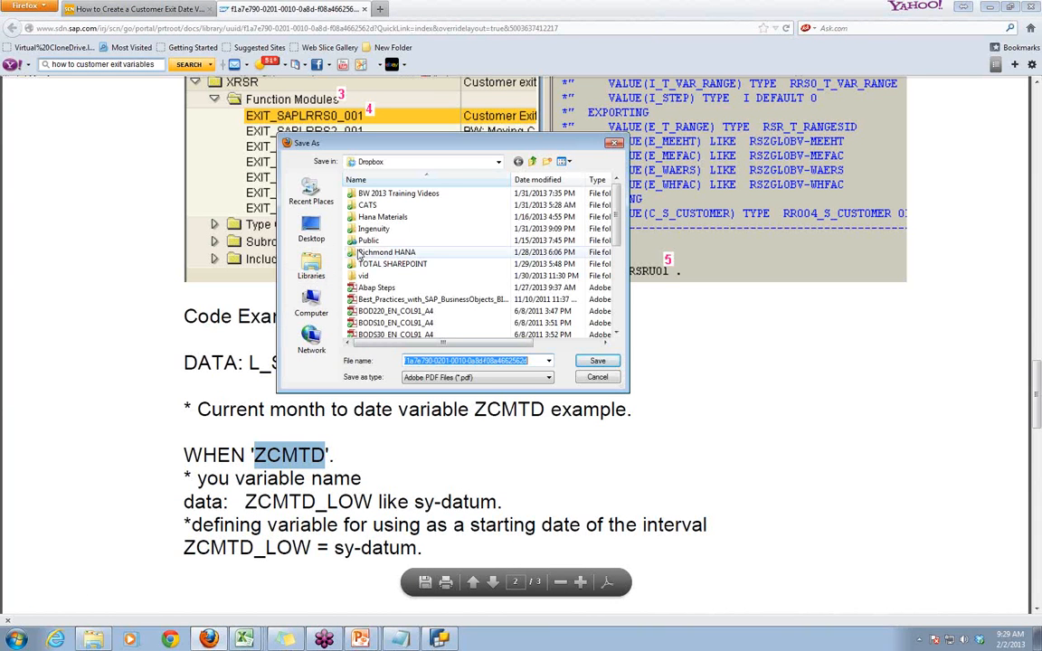
double_click(406, 195)
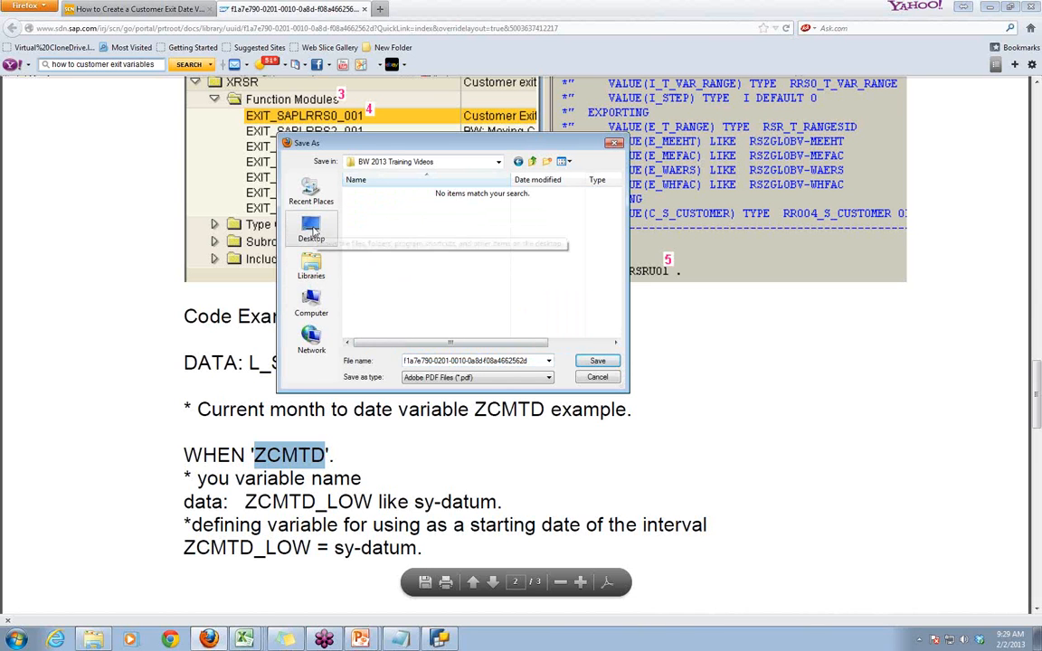
left_click(312, 231)
scroll(410, 326, "down", 5)
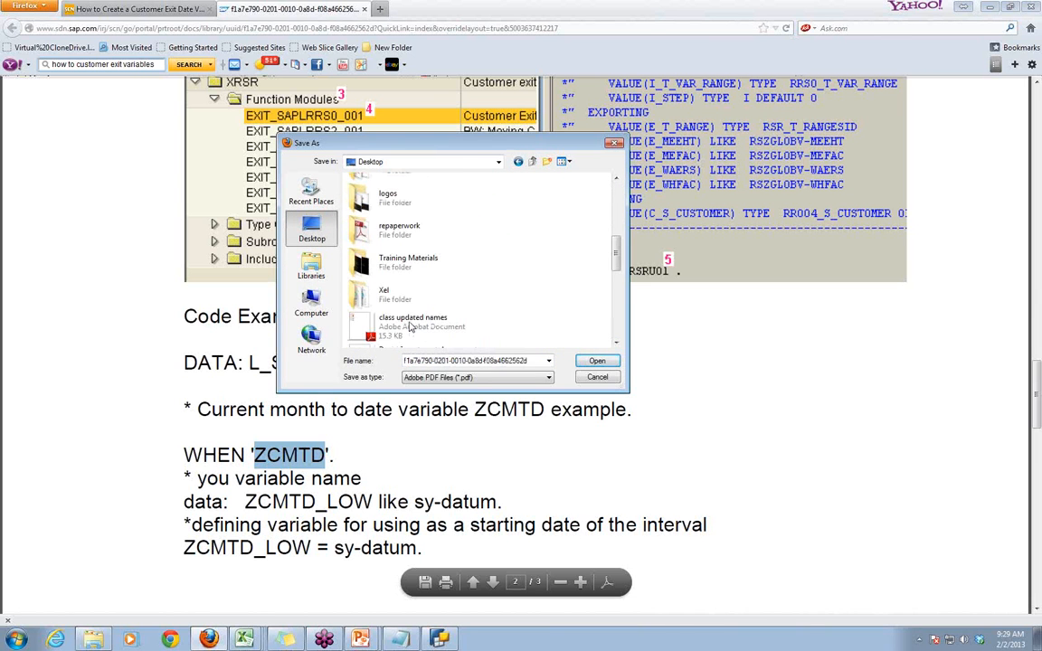
double_click(402, 260)
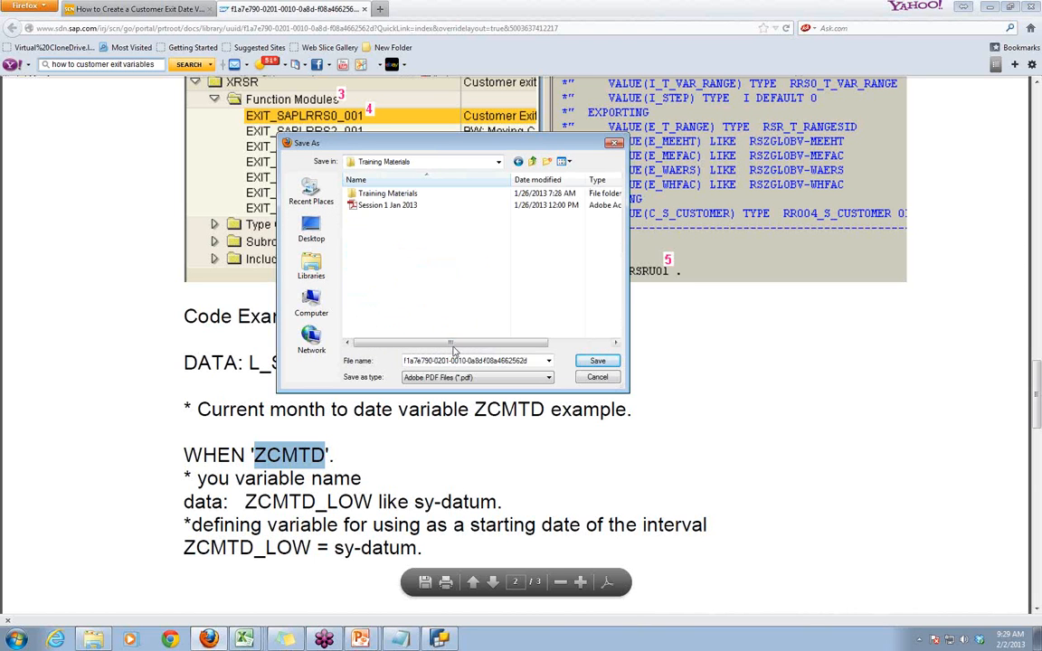
left_click(479, 361)
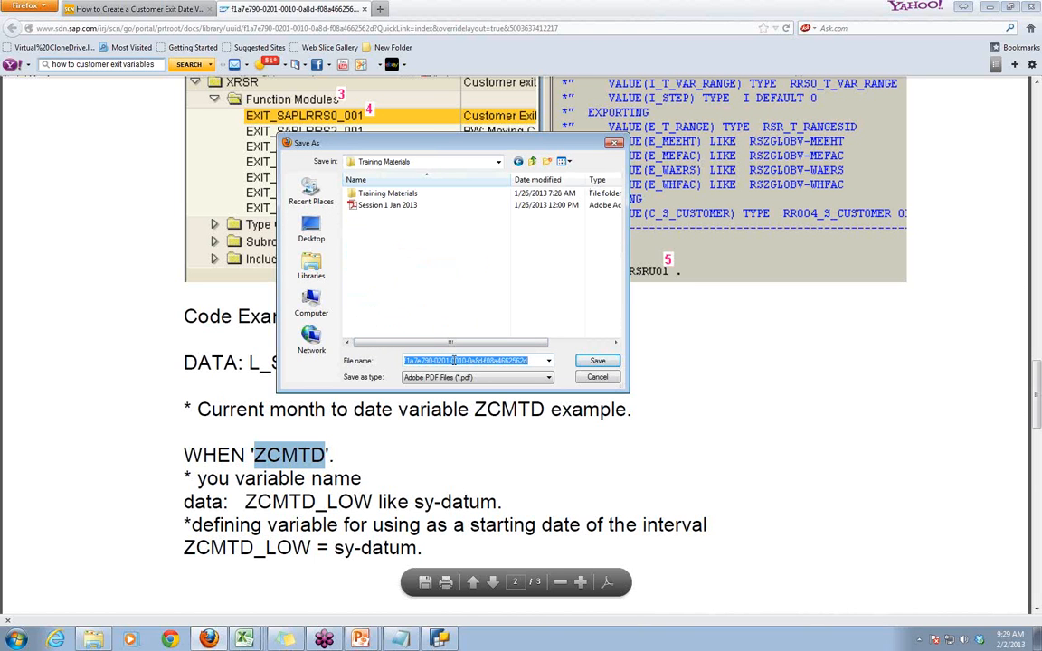
type("How To Customer Exit")
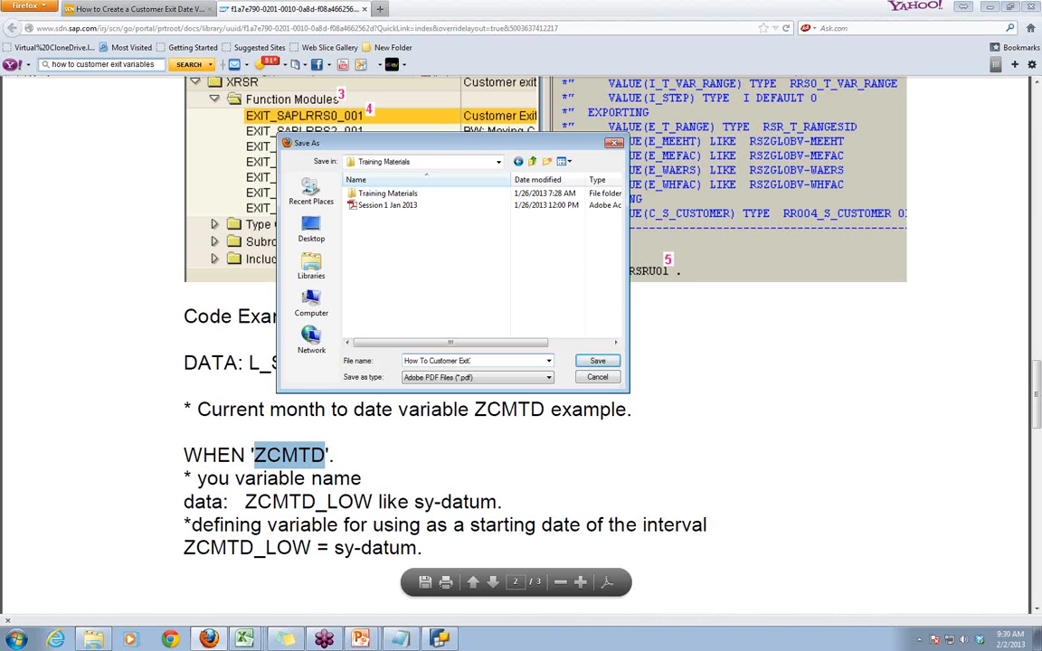
left_click(598, 362)
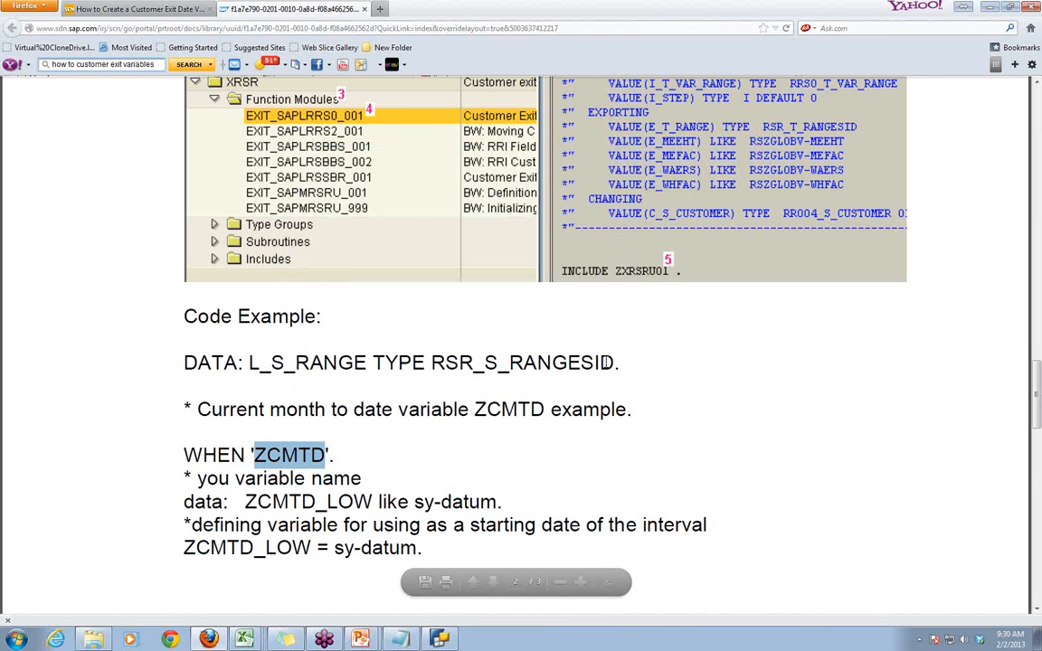
- Return to BEx Query Designer and open the query "Sale Report by Pre/ Curr year/Tot Qty" from History without saving the changed variable
left_click(989, 8)
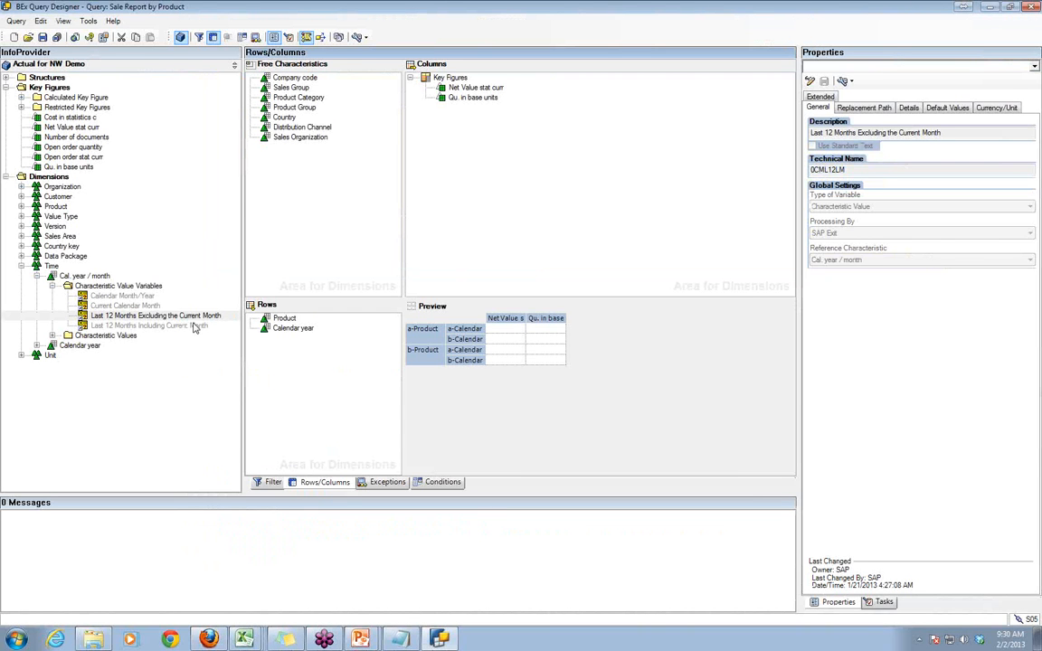
left_click(28, 38)
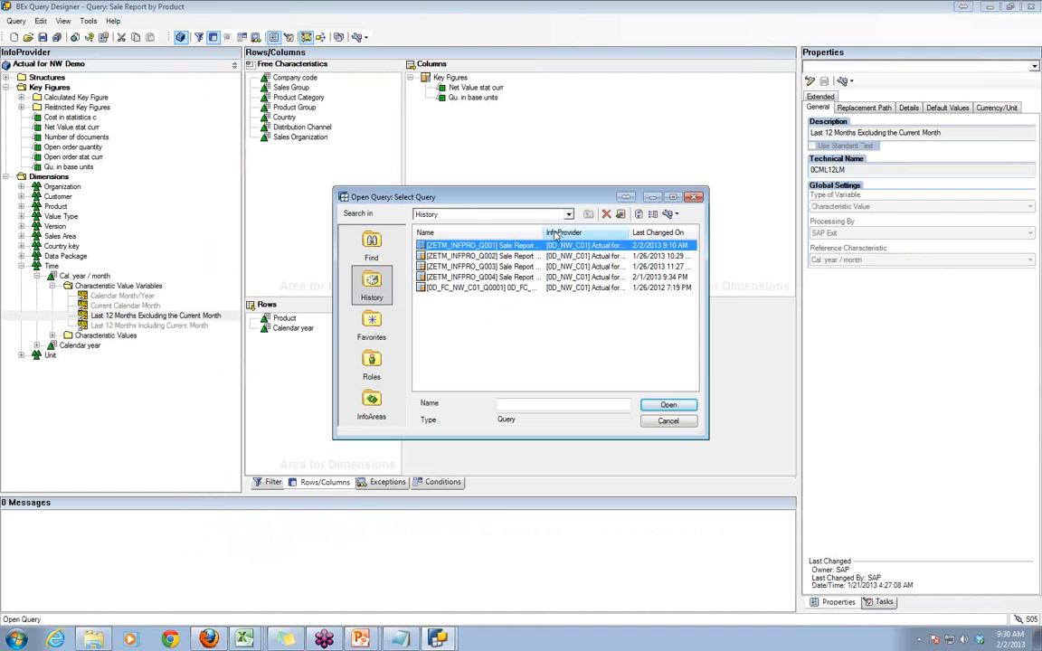
left_click_drag(542, 233, 564, 233)
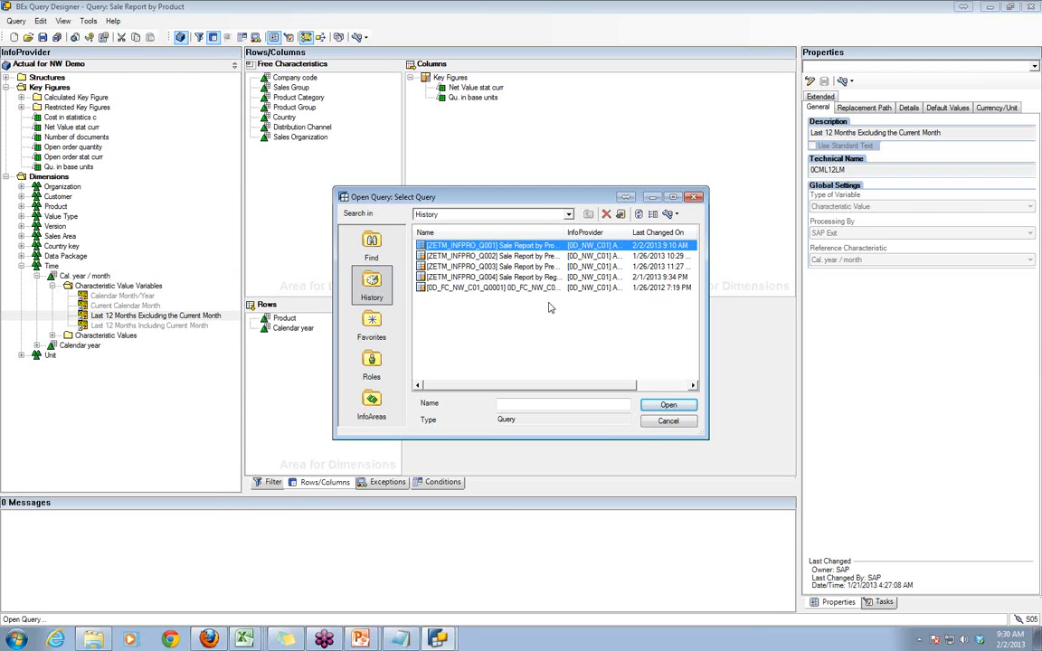
double_click(563, 229)
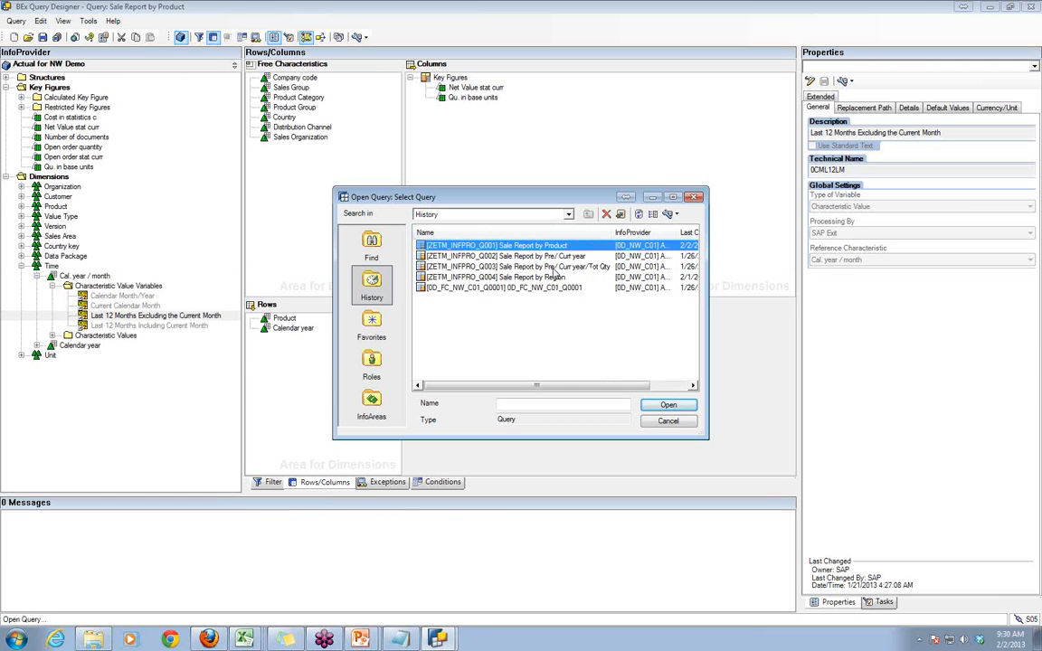
left_click(550, 267)
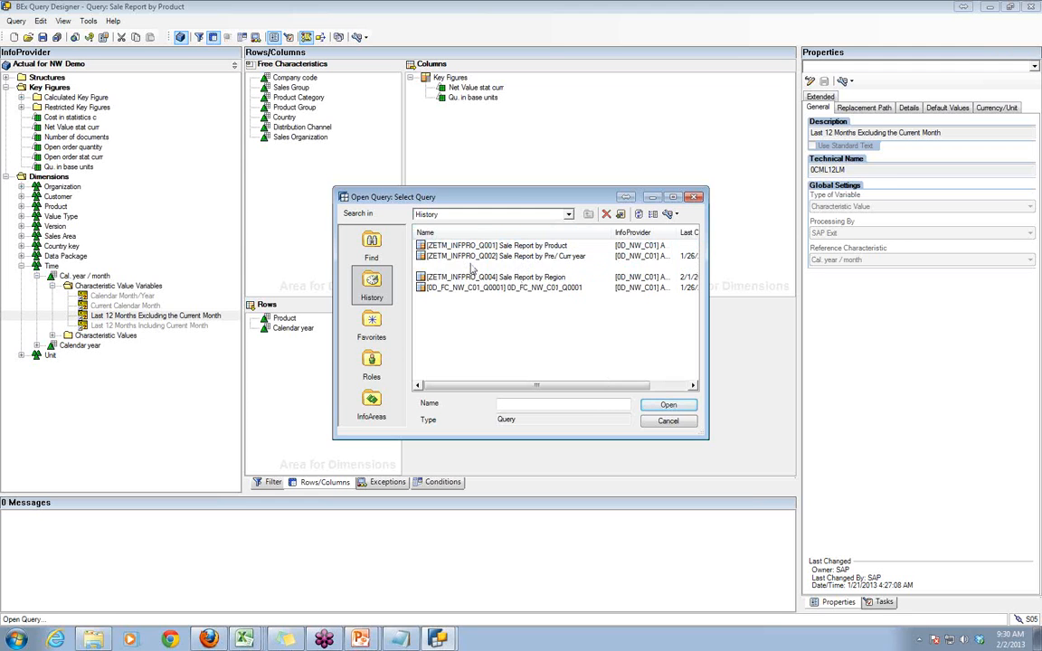
key("Return")
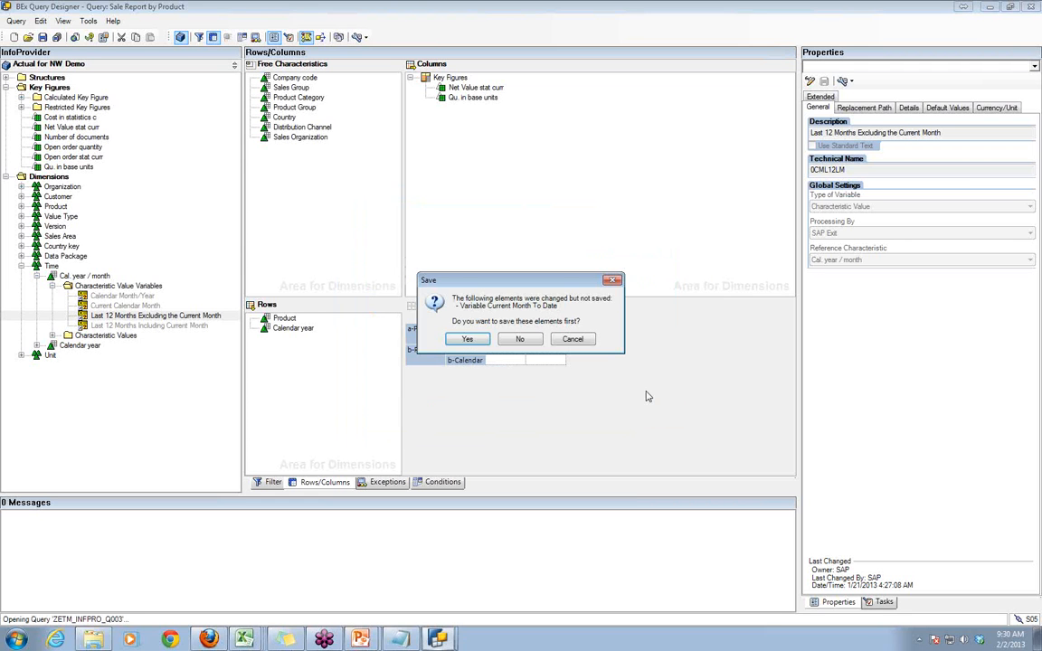
left_click(521, 341)
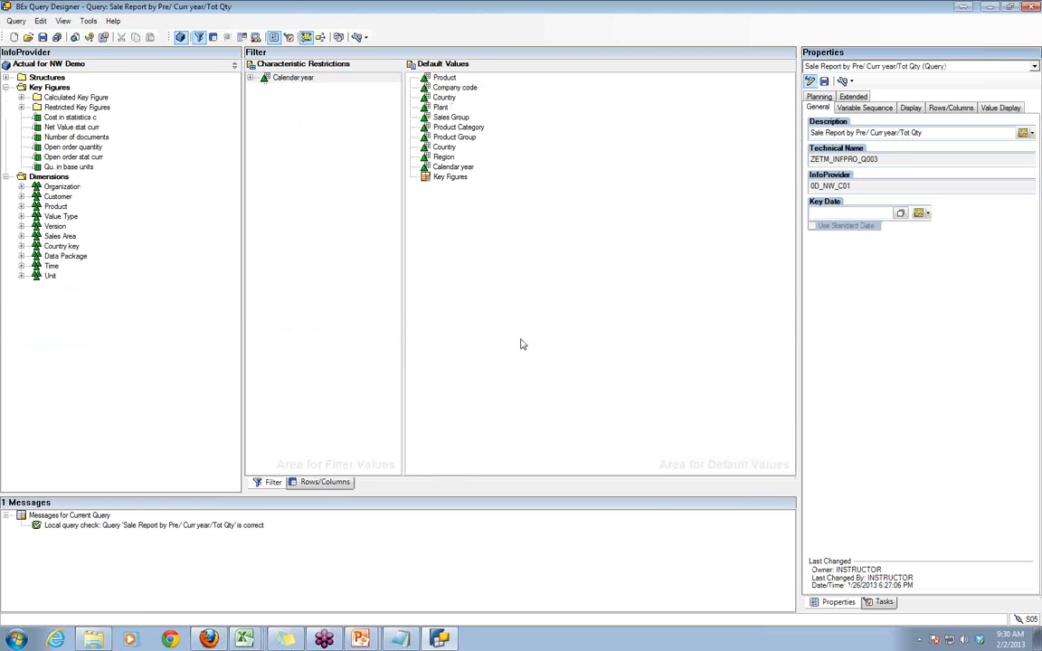
- Examine the query's rows and columns layout and the Current Year Net Value and Previous Year Amount selections
left_click(316, 482)
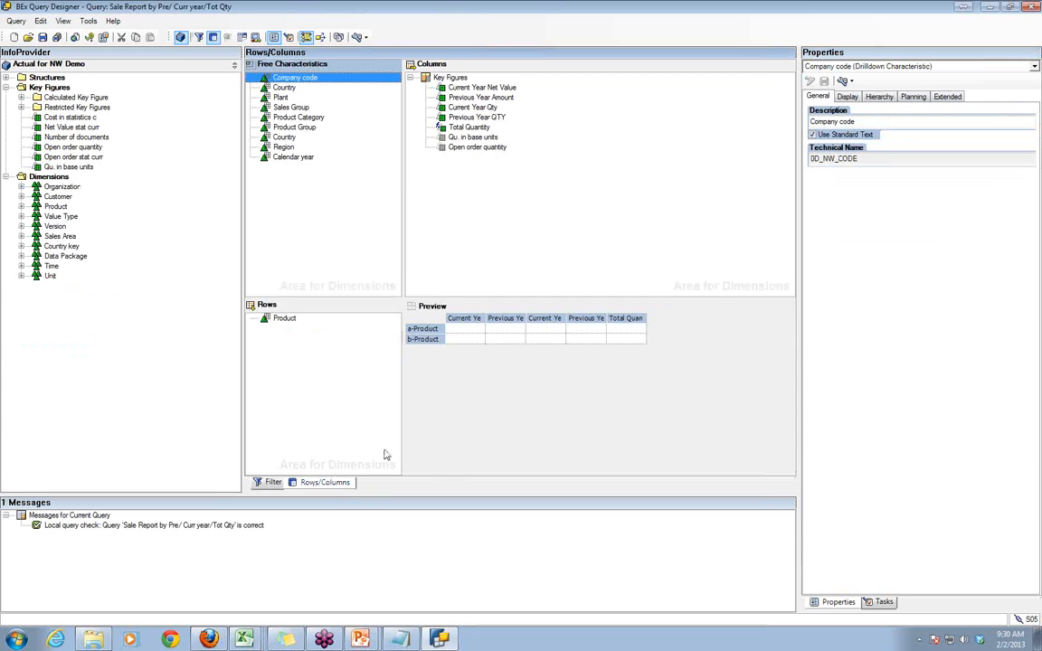
left_click(594, 413)
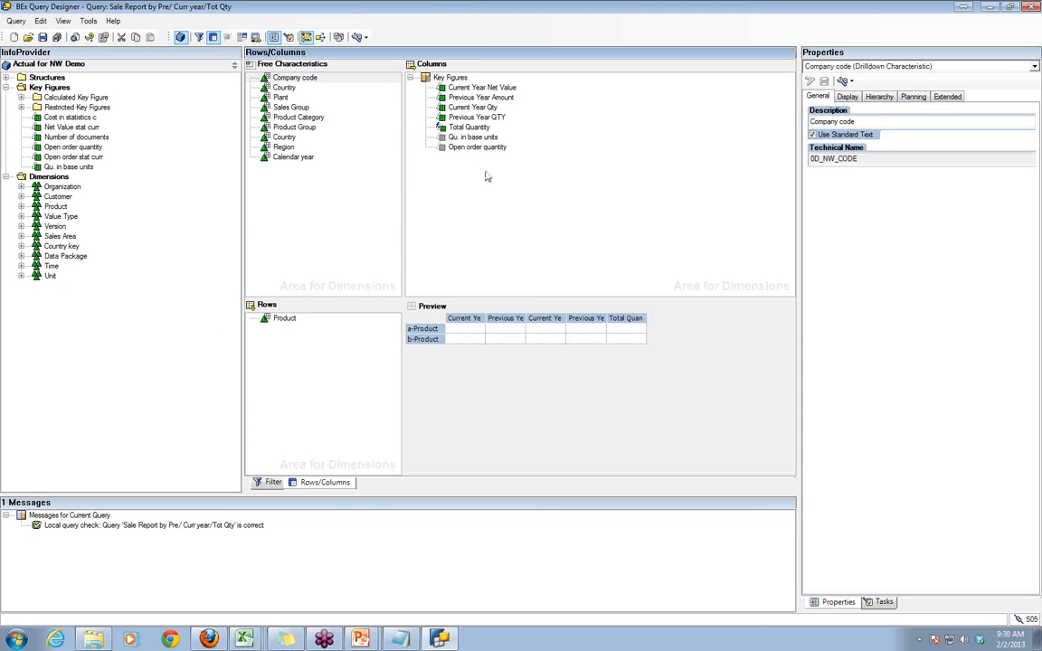
left_click(445, 89)
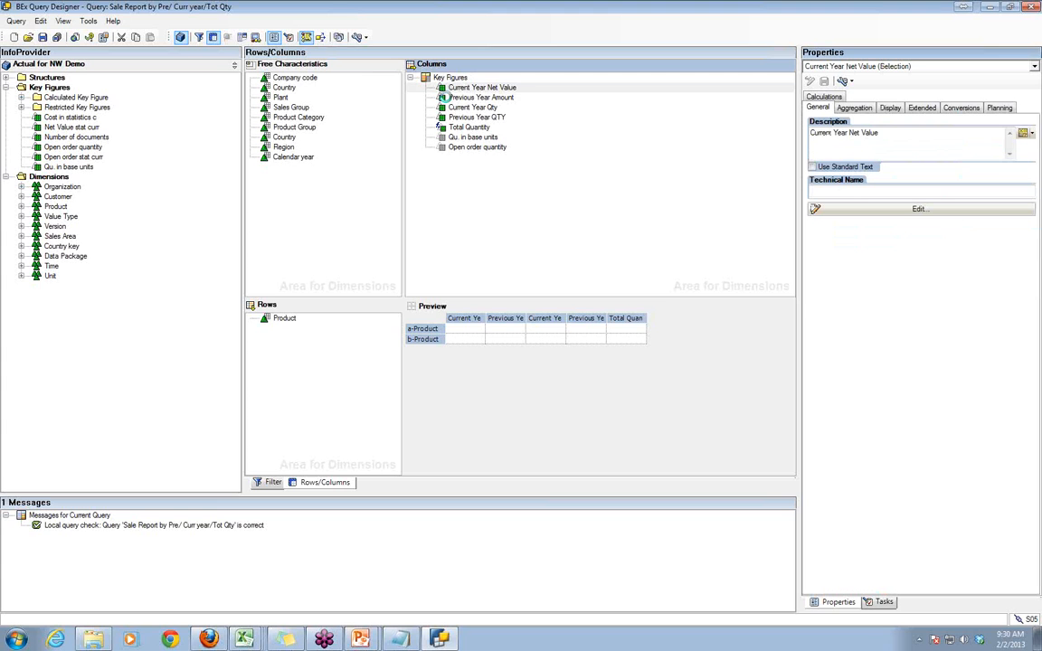
left_click(447, 97)
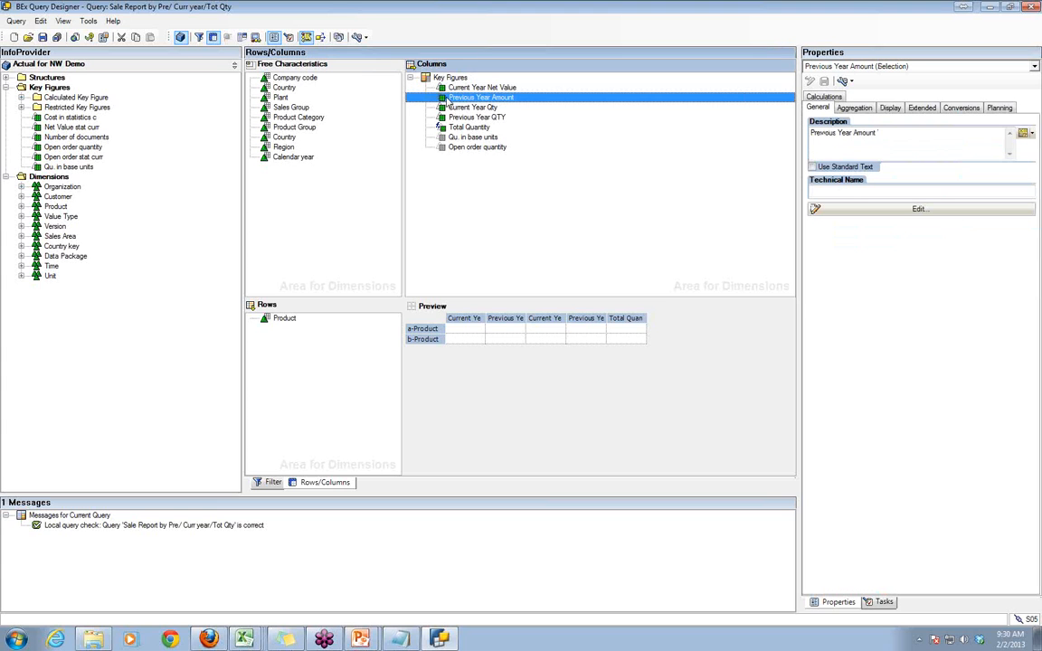
left_click(646, 428)
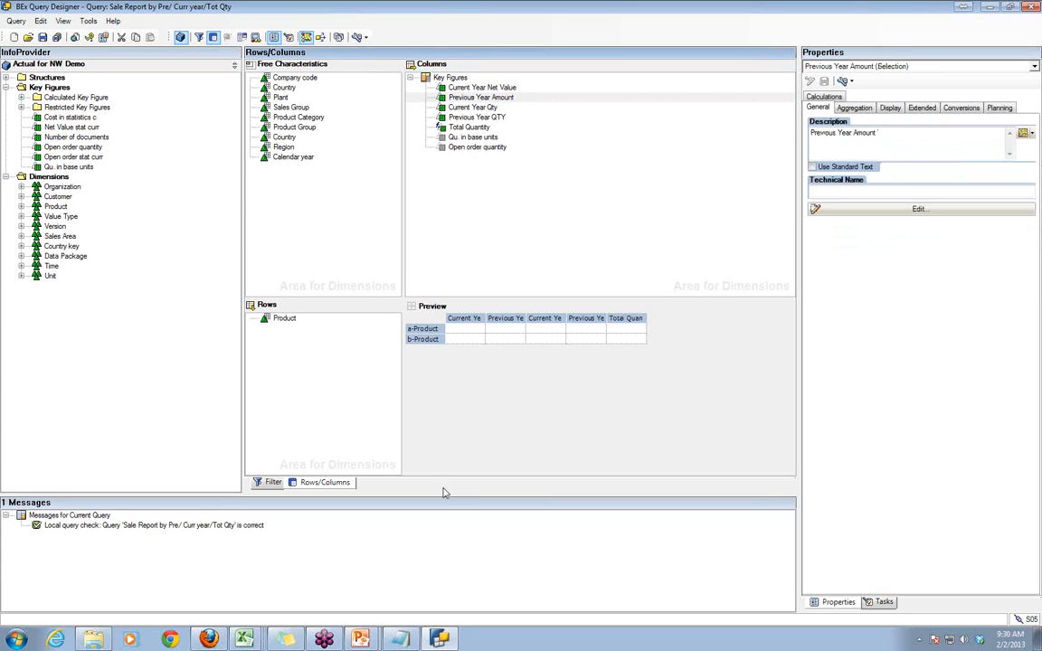
- Switch to BEx Analyzer in Excel, open the query "Sale Report by Pre/ Curr year" from History and run it for calendar year 2012
left_click(244, 639)
left_click(242, 570)
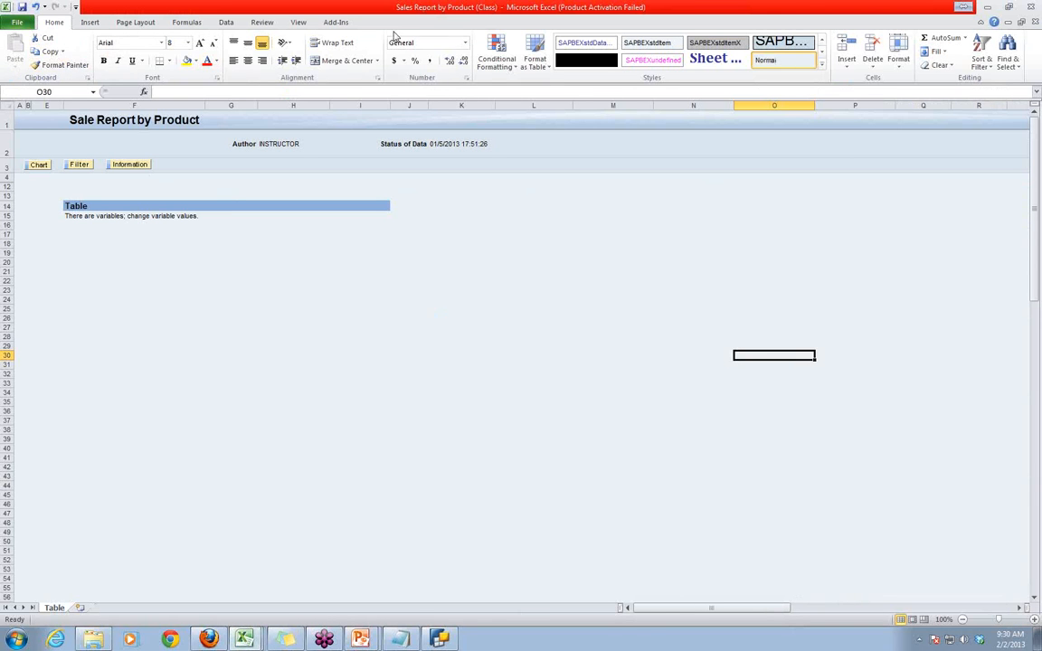
left_click(330, 24)
left_click(79, 52)
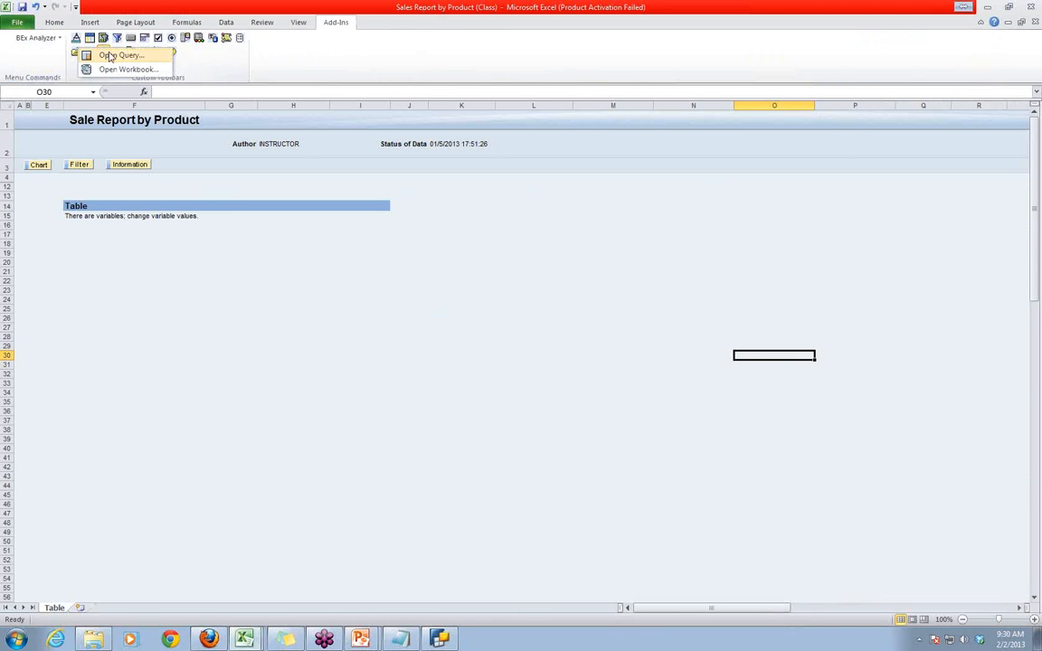
left_click(103, 56)
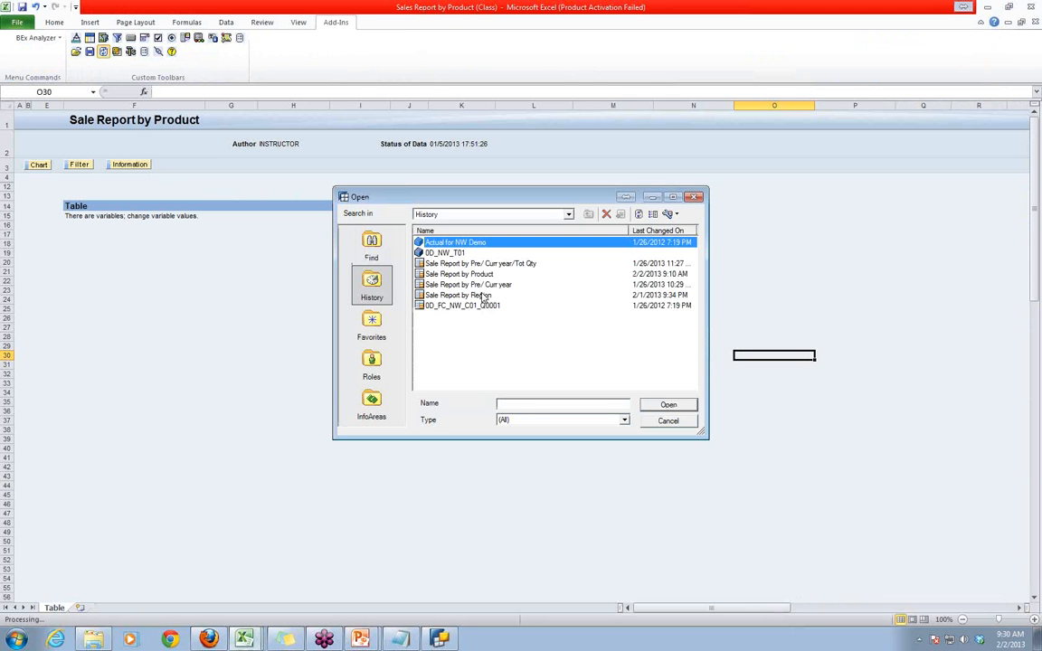
left_click(474, 286)
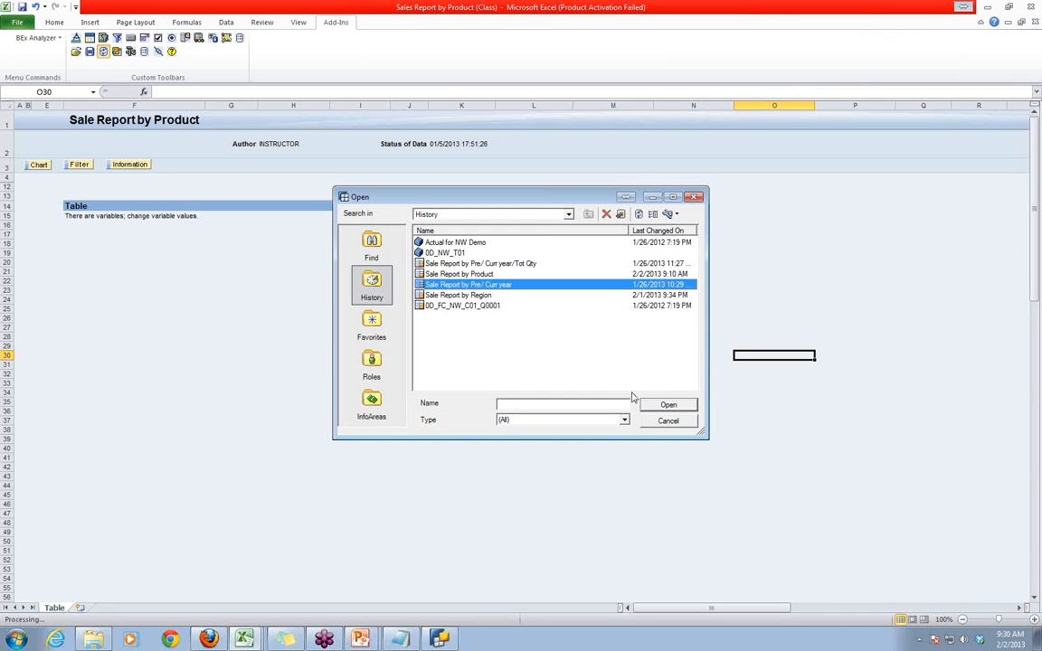
left_click(668, 406)
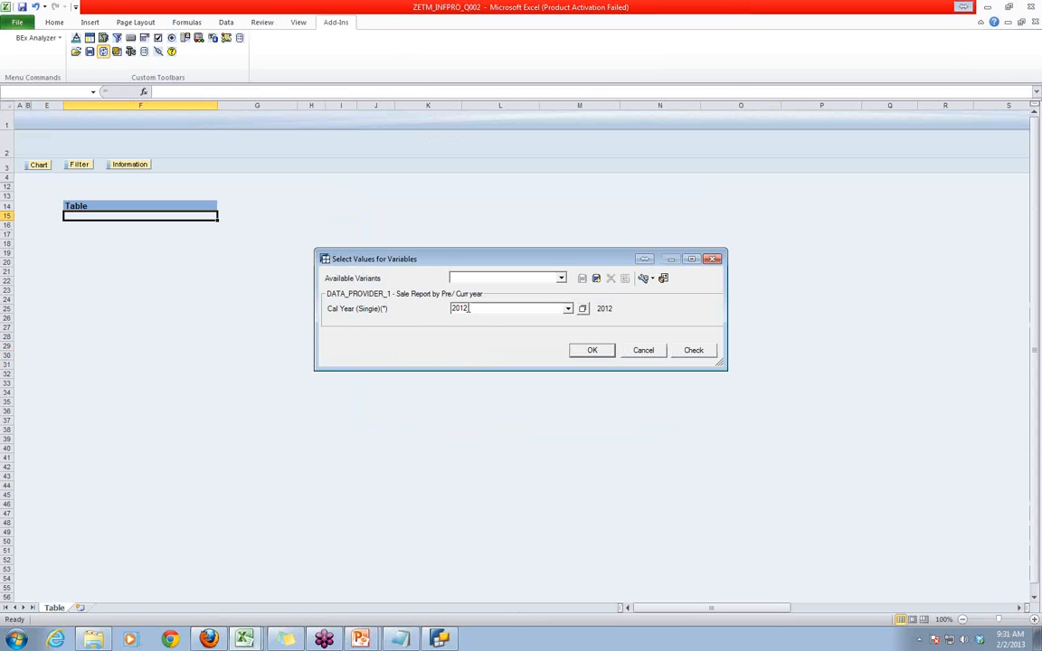
double_click(469, 308)
left_click(594, 350)
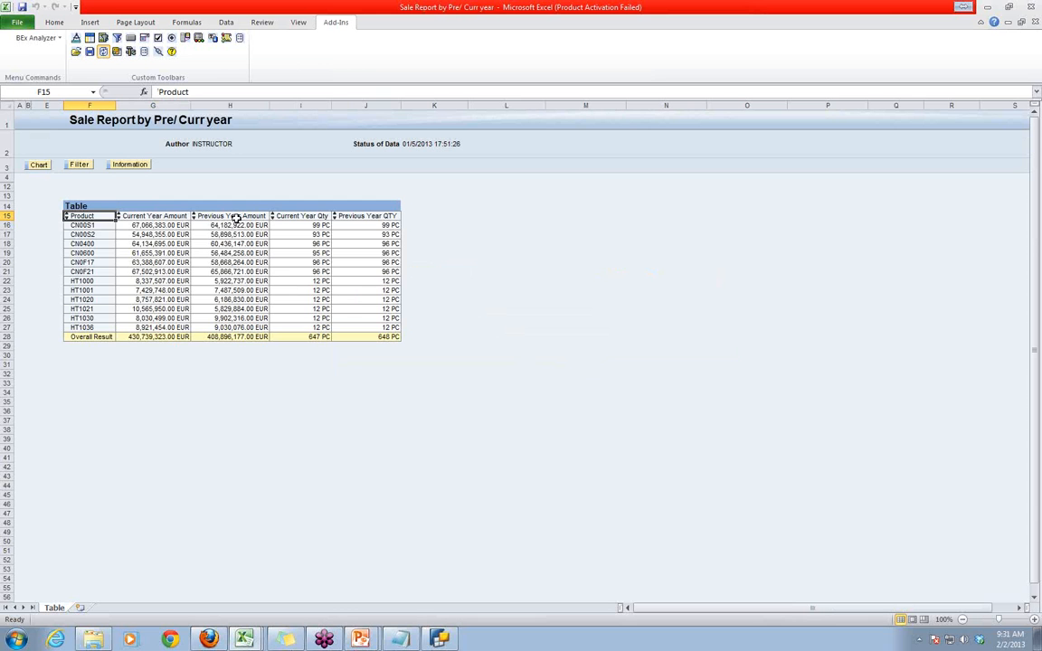
- Examine the year-related column headings above the report's results table
left_click(559, 410)
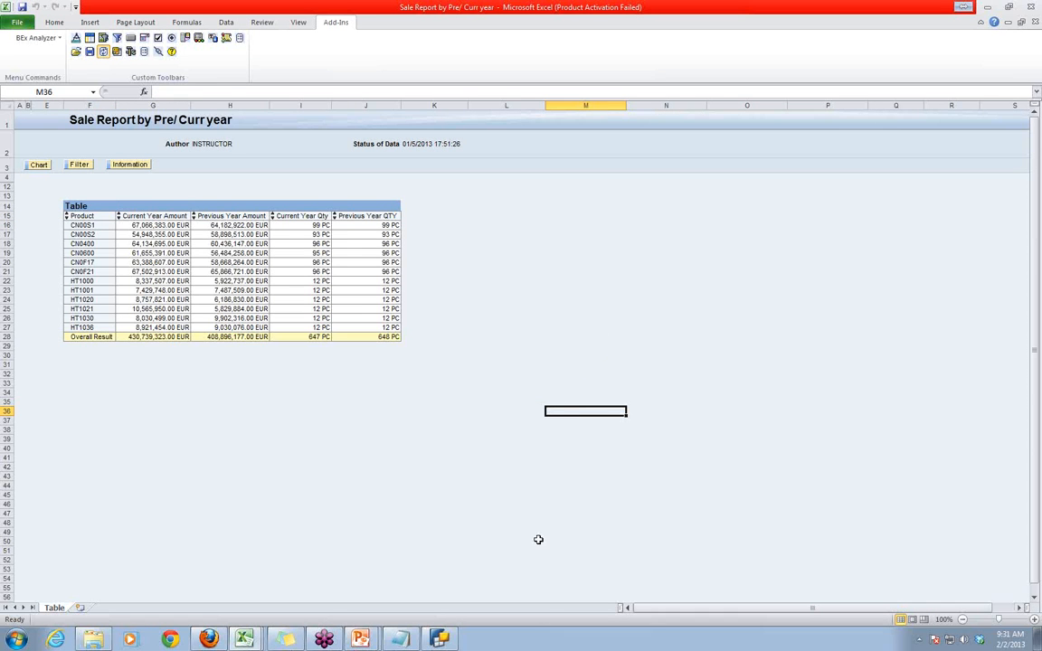
left_click(136, 207)
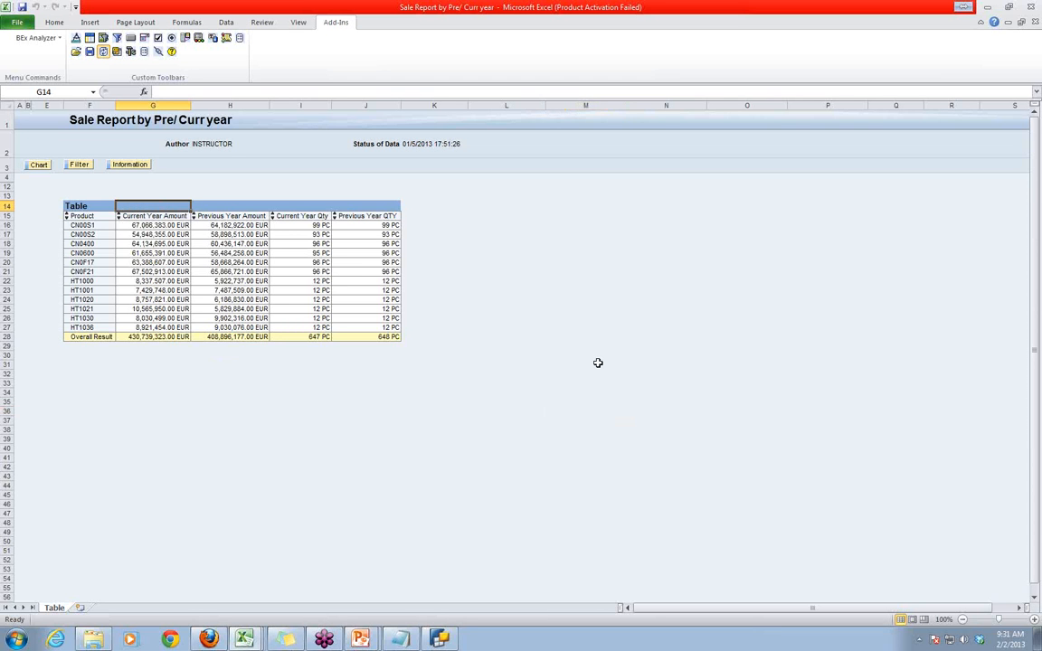
left_click(132, 195)
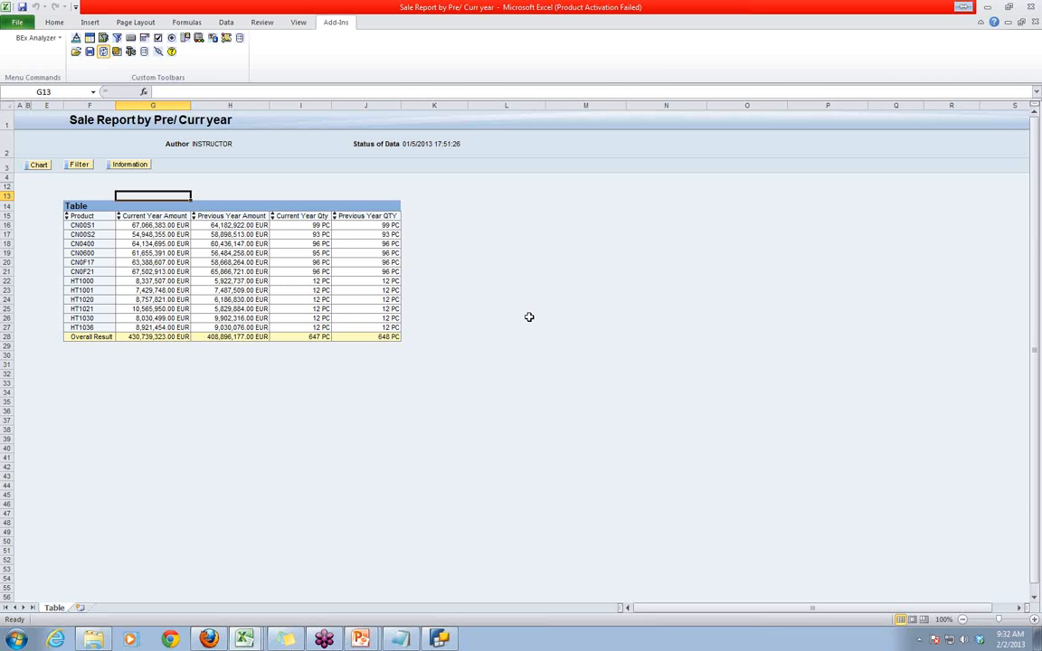
left_click(593, 337)
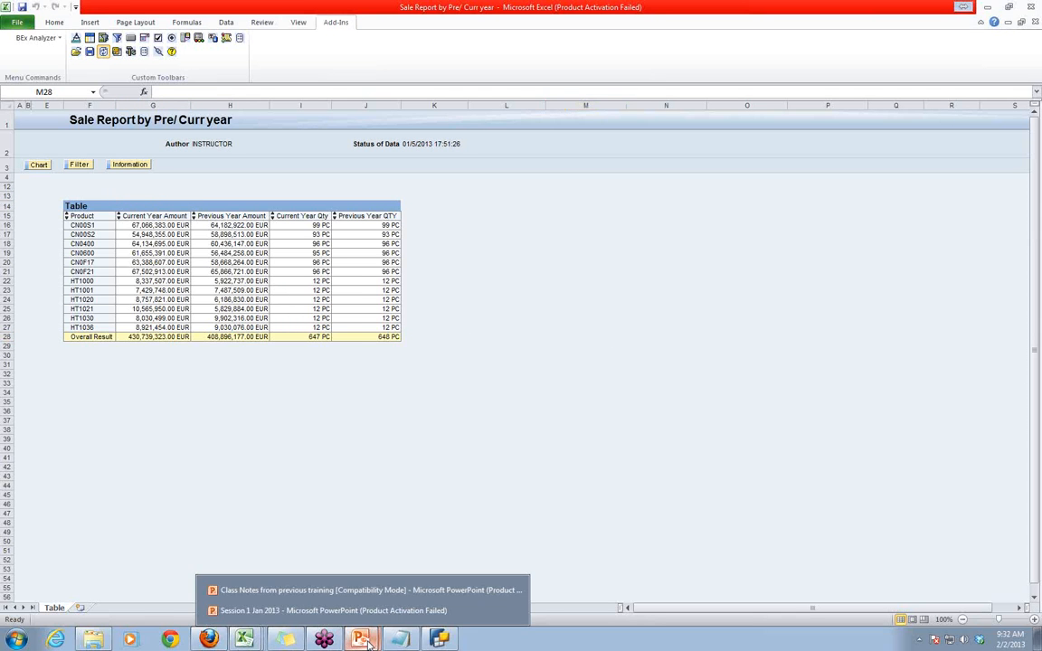
- Switch to the "Session 1 Jan 2013" presentation and append ".... Text Variable with a replacement path" to the Replacement Path line on slide 5
mouse_move(360, 639)
left_click(368, 611)
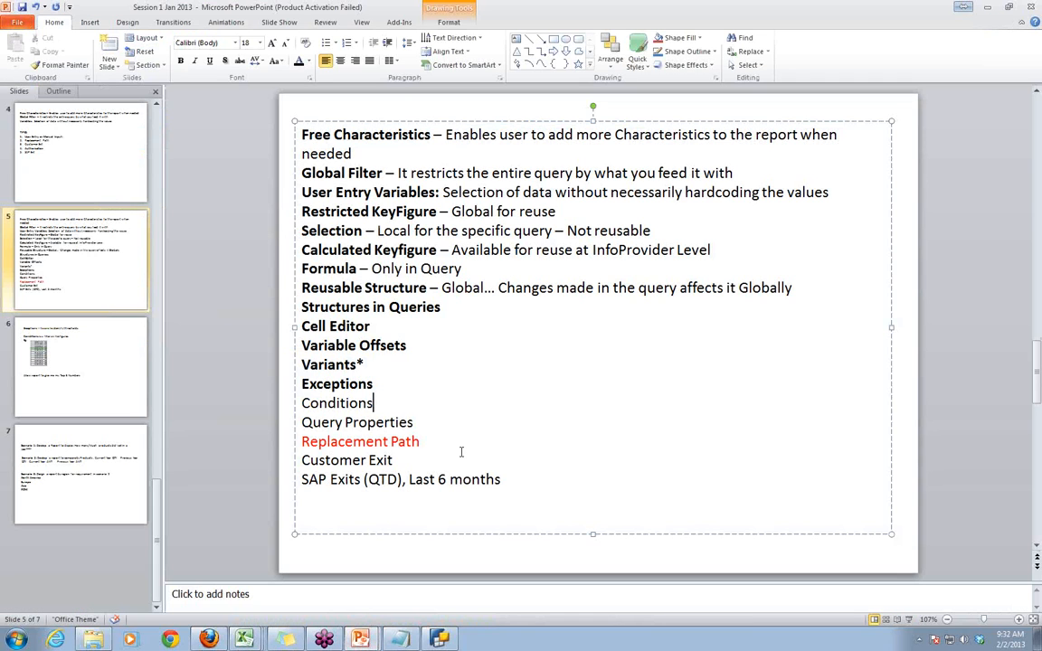
type(".... Text Variable with a repla")
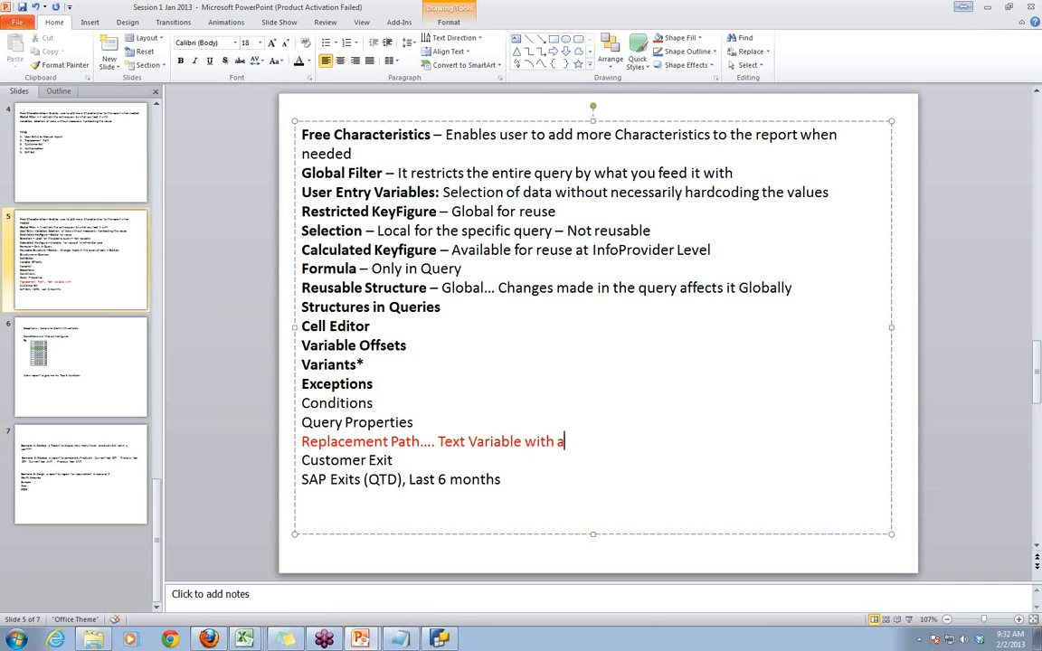
type("cement path")
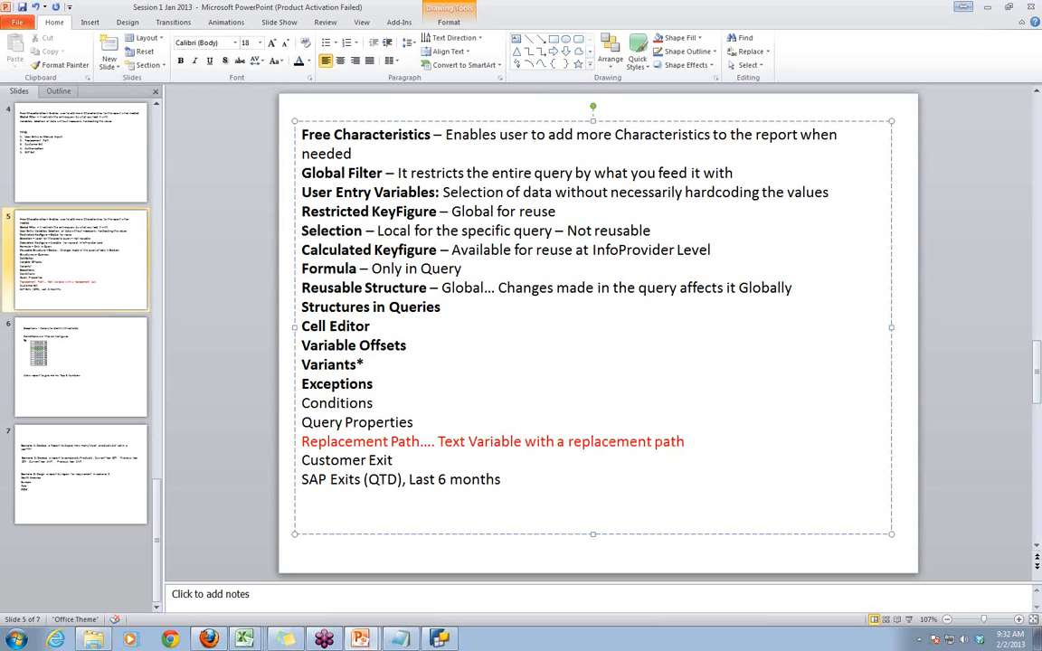
left_click_drag(438, 442, 711, 434)
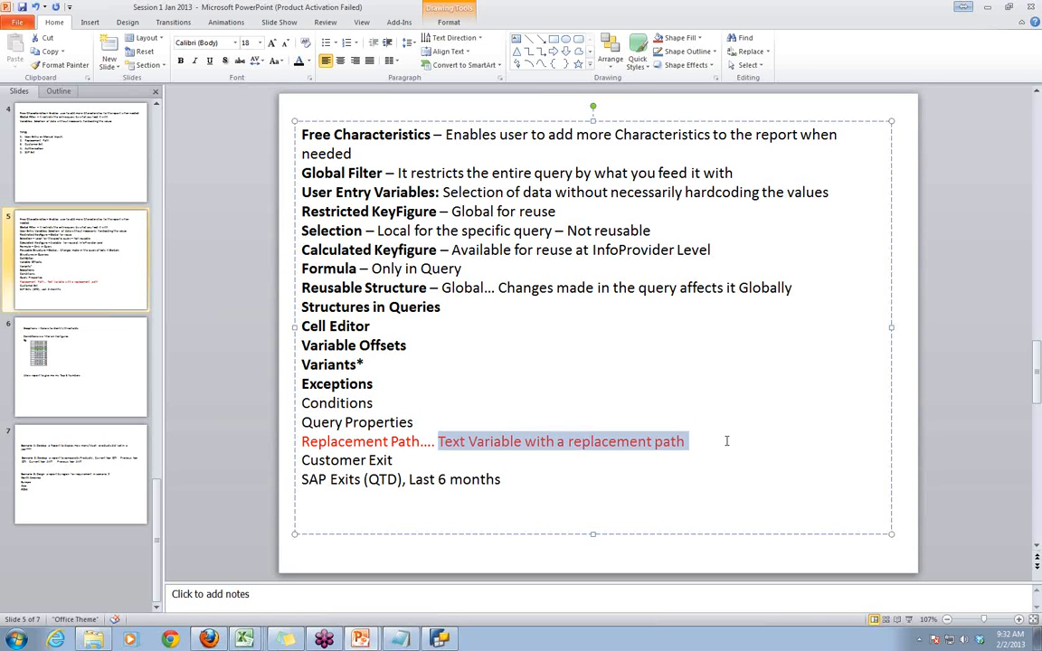
left_click(726, 441)
- Return to the Sale Report by Pre/ Curr year in Excel and point out the Current Year Amount and Previous Year Amount headings
key("alt+Tab")
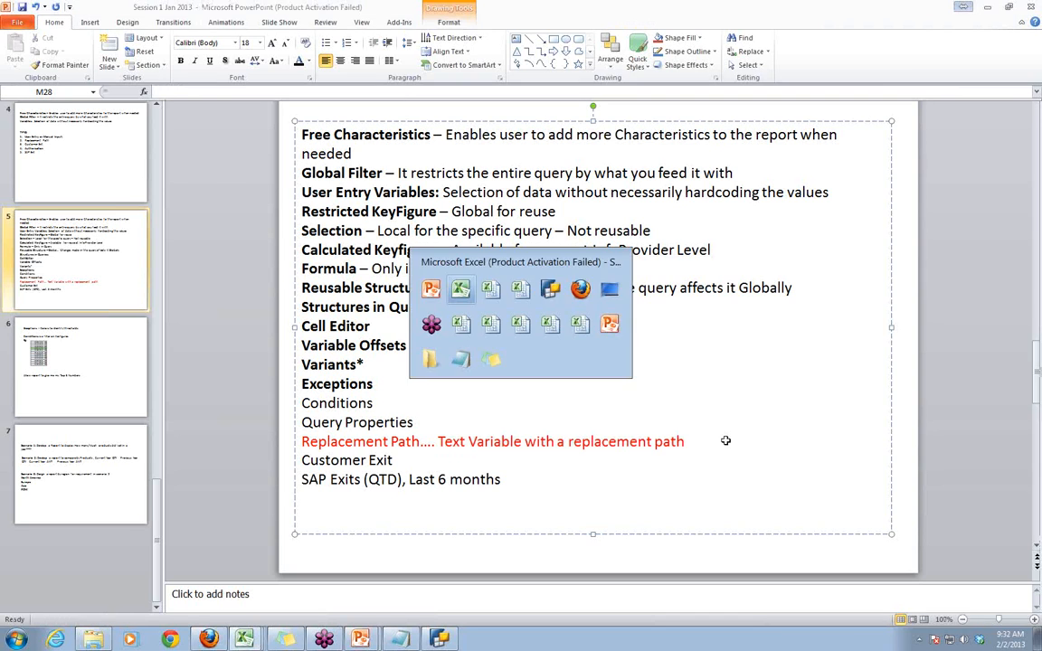
left_click(155, 207)
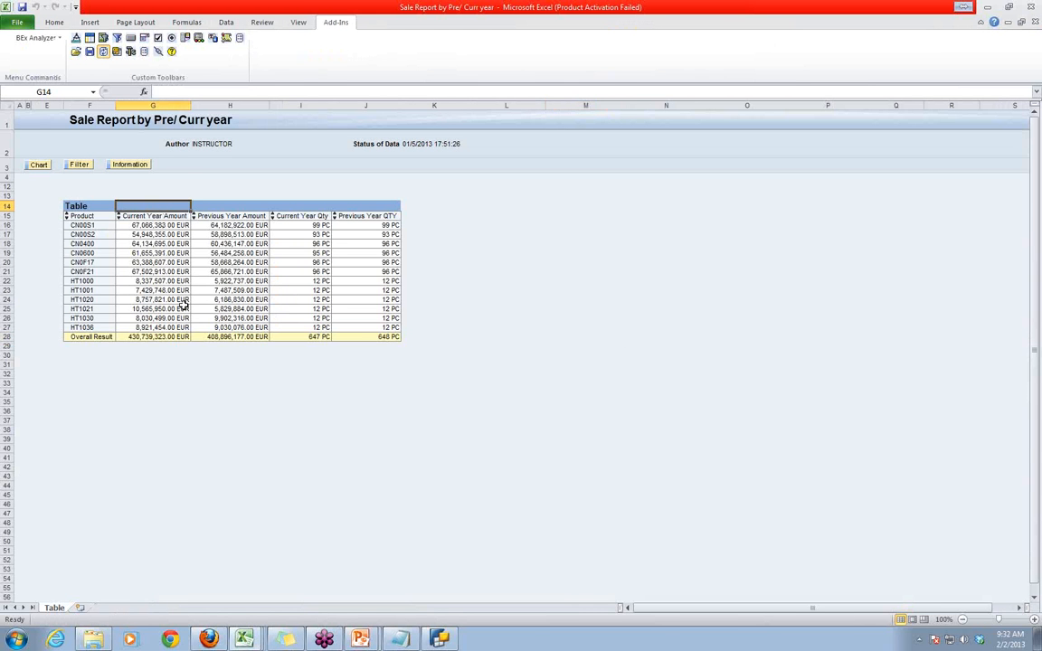
left_click(132, 216)
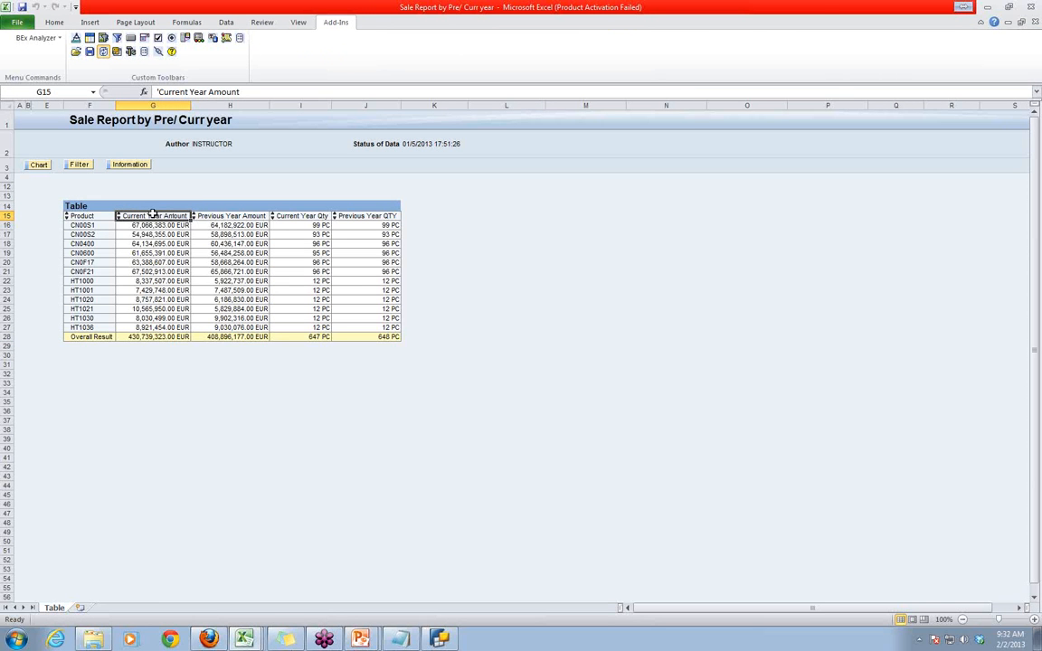
left_click(222, 218)
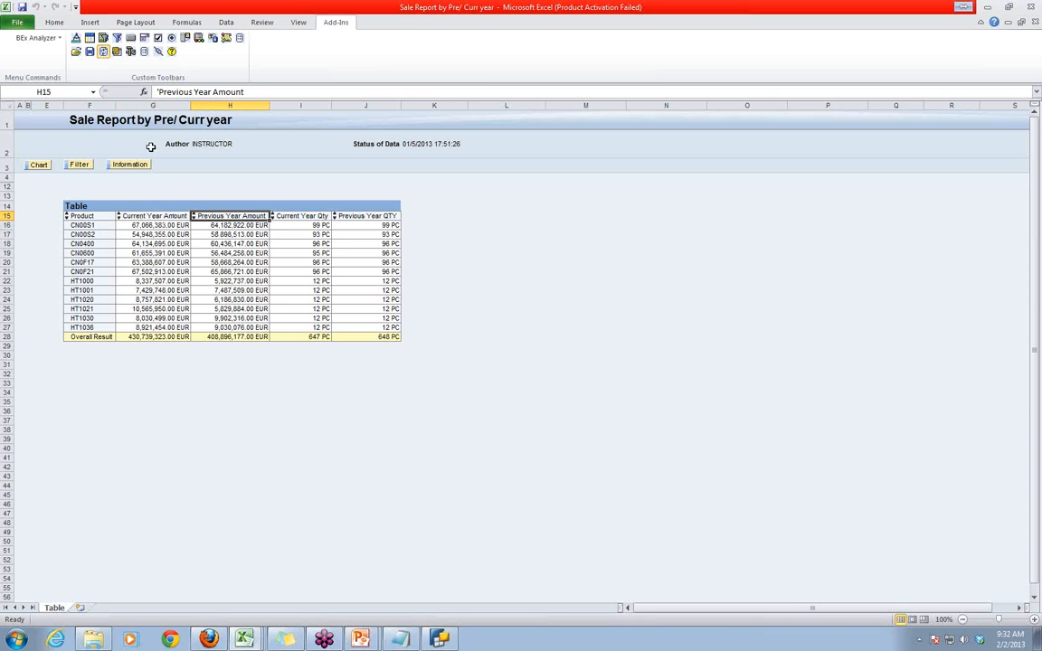
- Reopen the report's variable selection and rerun the report for calendar year 2012
left_click(117, 53)
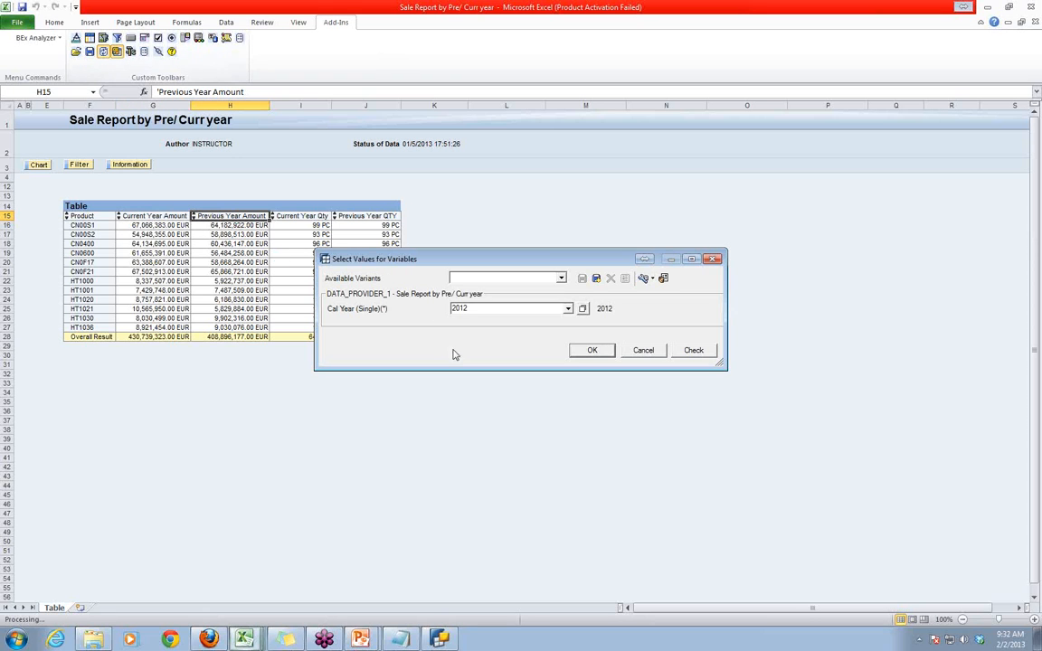
double_click(473, 307)
left_click(648, 354)
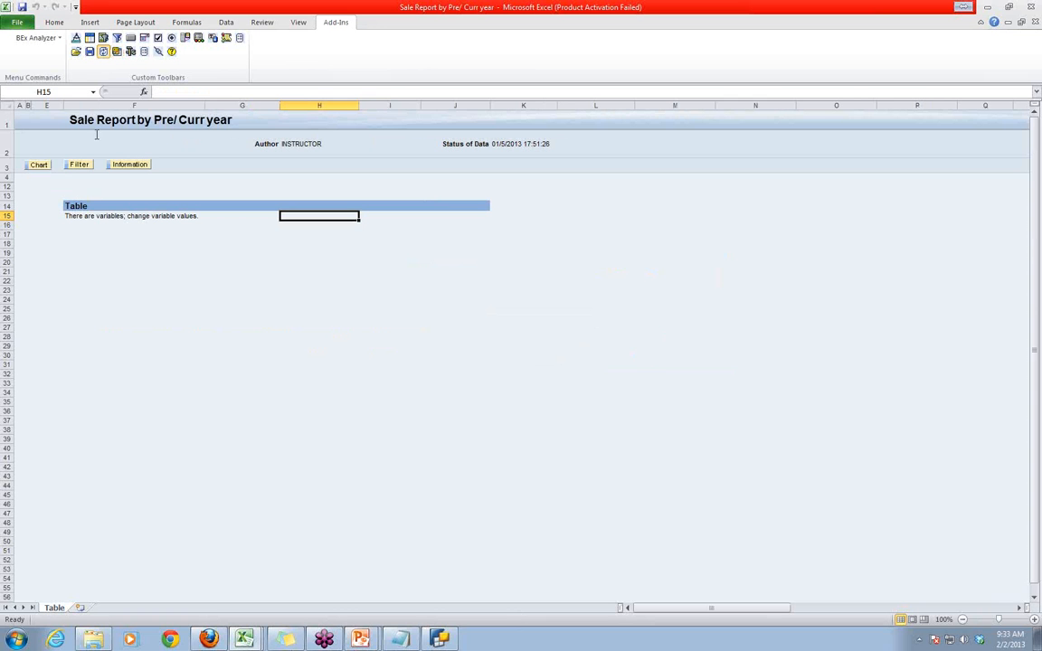
left_click(116, 50)
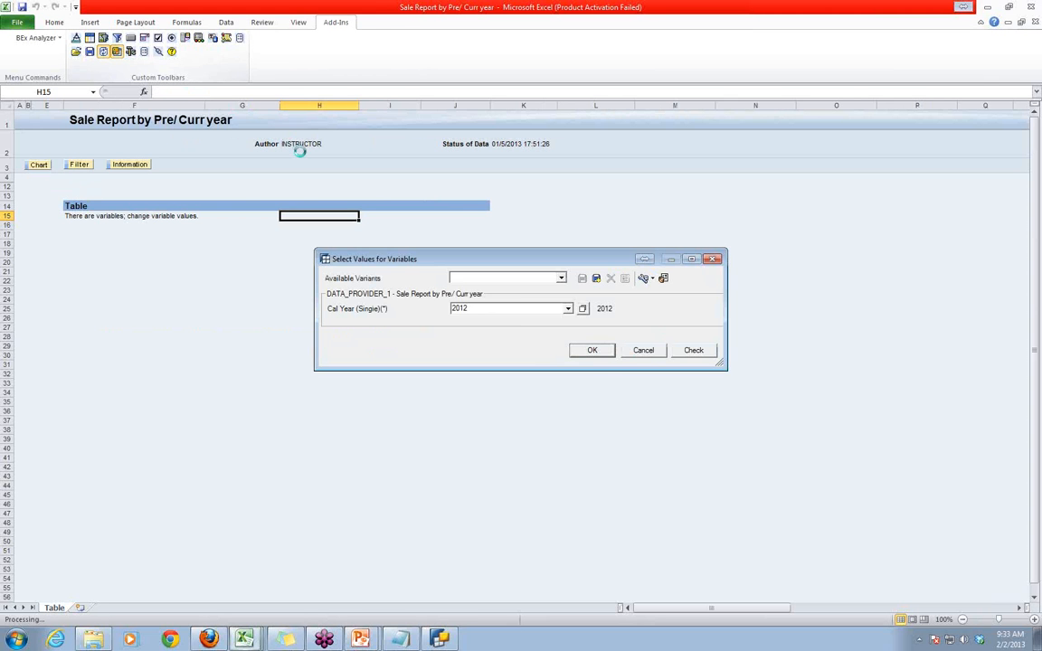
left_click(593, 350)
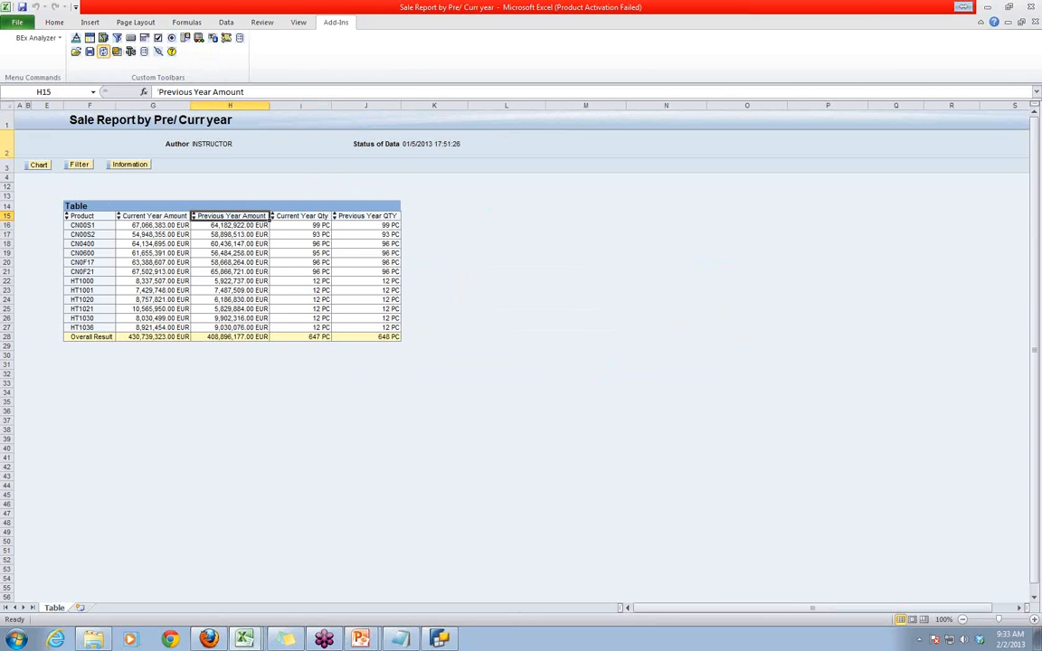
- Show the report's filter area and highlight the Calendar year characteristic and the results table
left_click(79, 165)
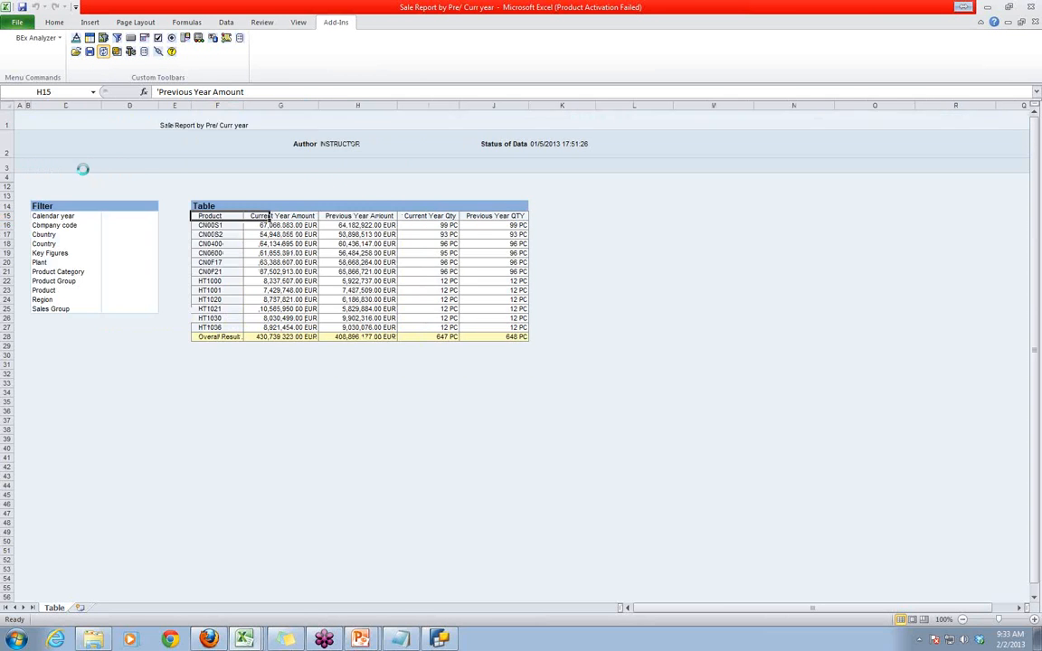
left_click(57, 217)
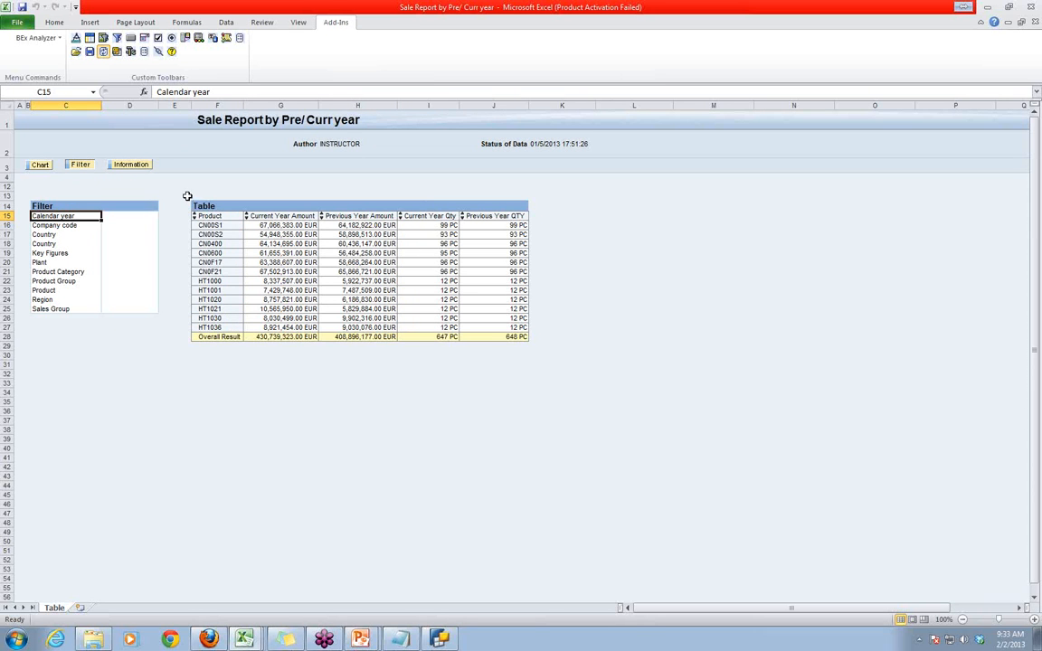
left_click_drag(187, 195, 511, 354)
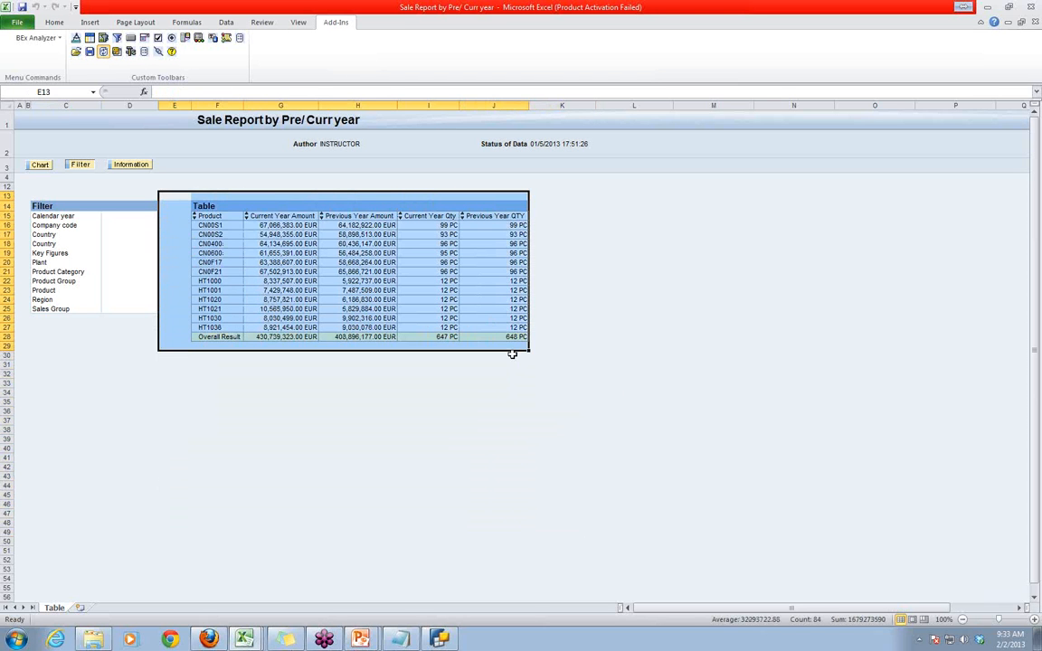
left_click(732, 424)
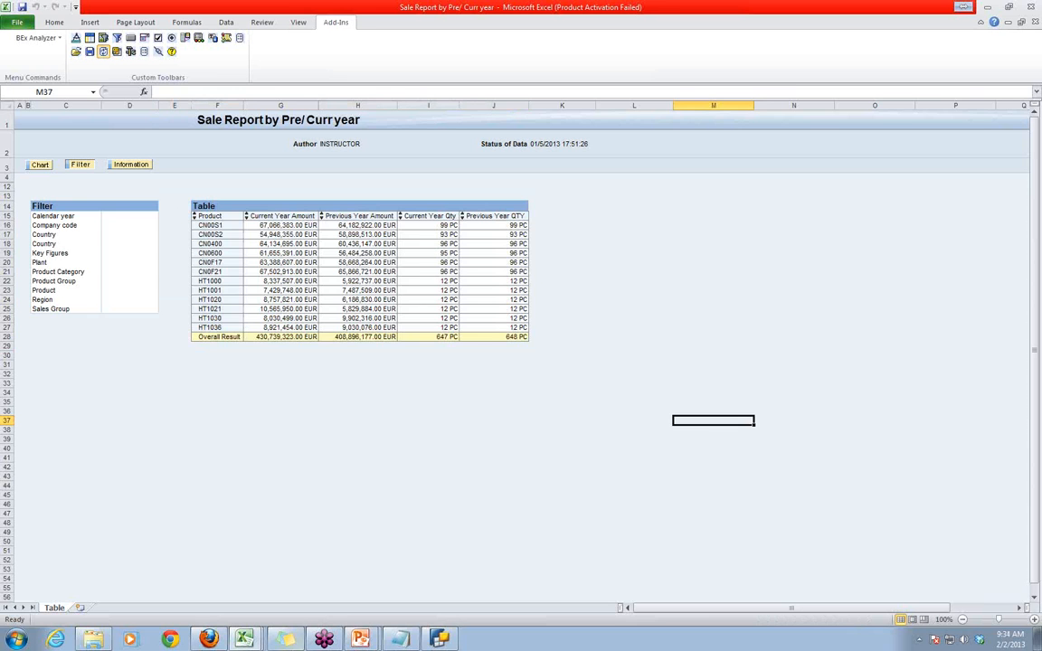
- Switch to BEx Query Designer and select the Current Year Net Value selection in the columns
left_click(440, 638)
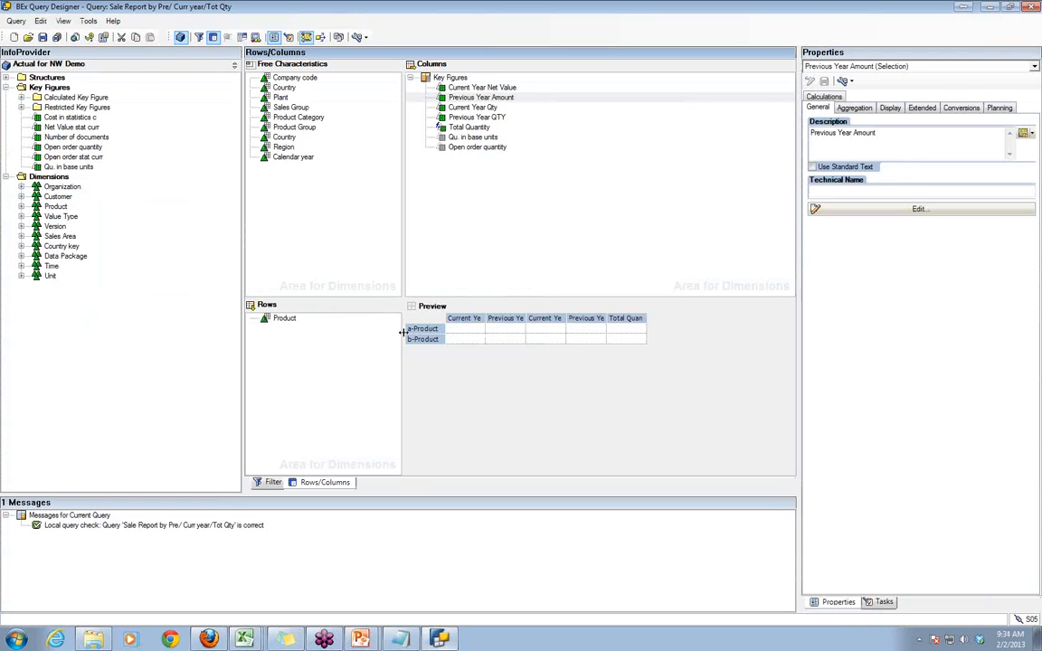
left_click(449, 88)
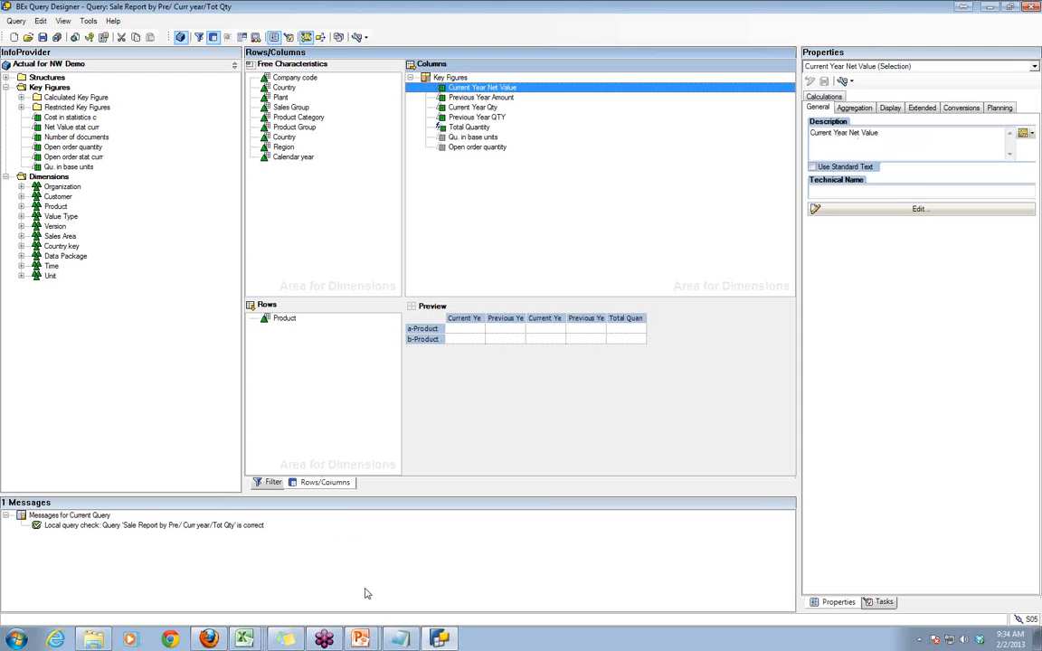
- Switch to the Excel workbook "Sales Report by Product (Class)" that lists net values by product and calendar year
left_click(282, 641)
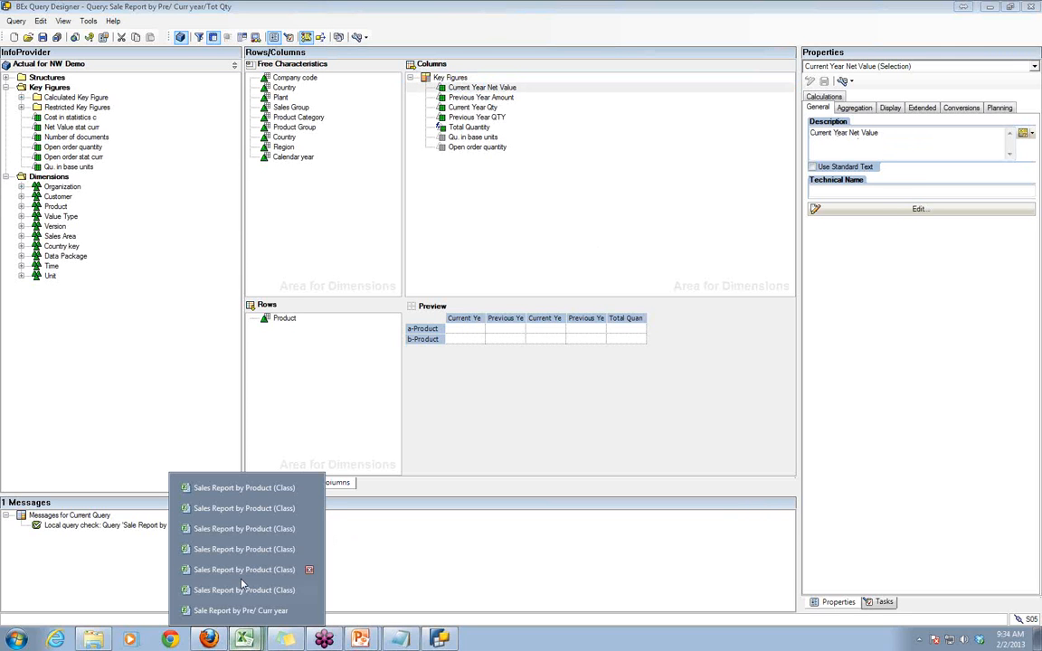
left_click(231, 491)
left_click(235, 637)
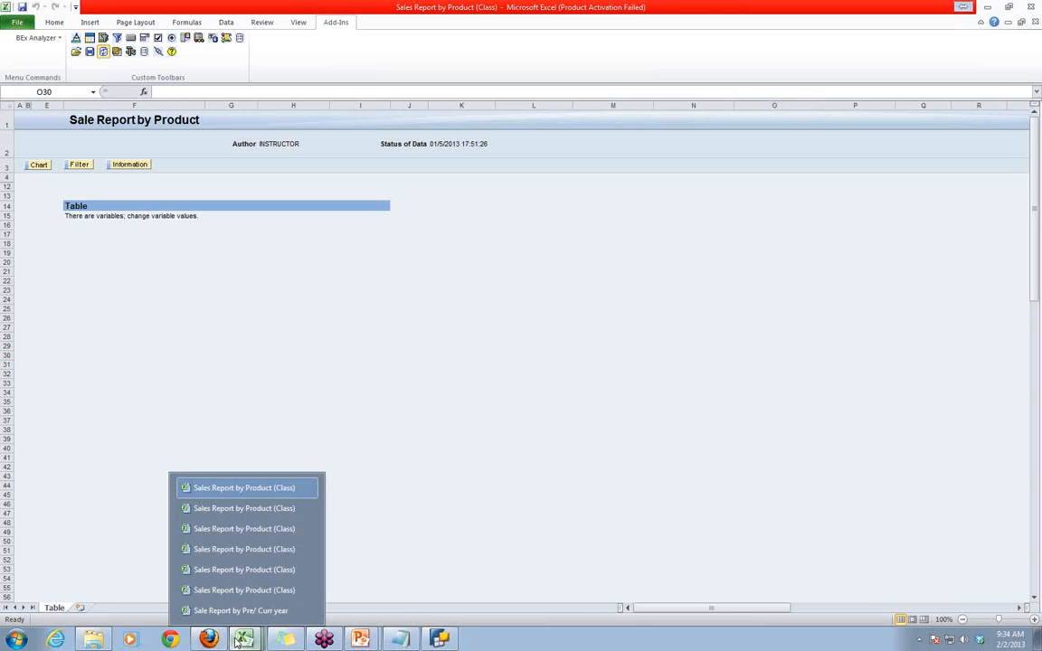
left_click(232, 507)
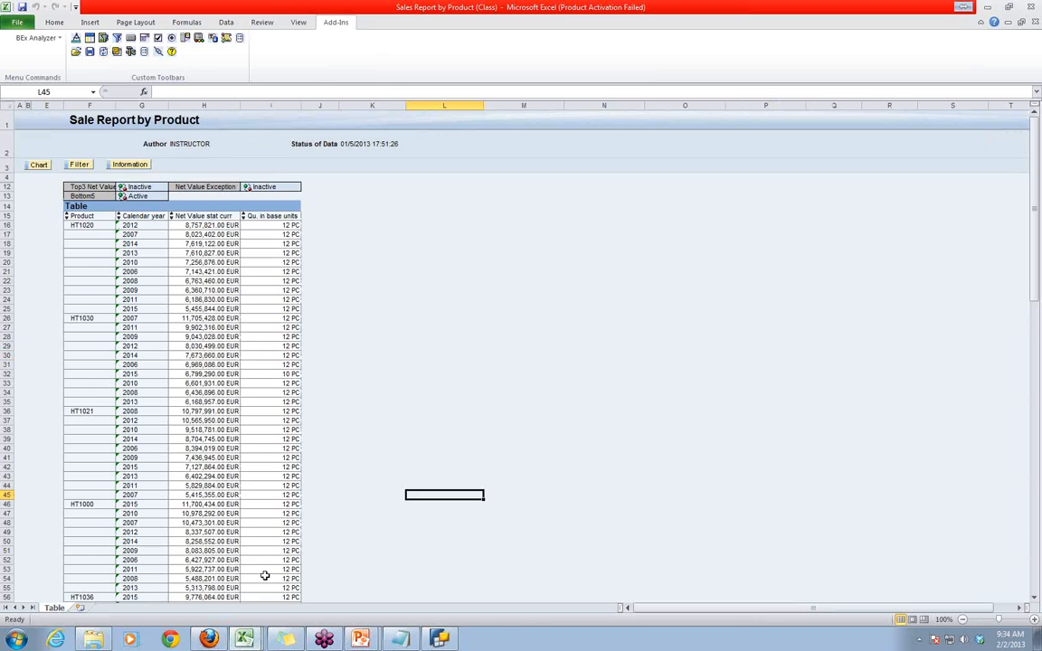
- Highlight the Sale Report by Product results, show its filter area, and highlight the filter and table together
left_click(525, 262)
left_click_drag(36, 184, 294, 568)
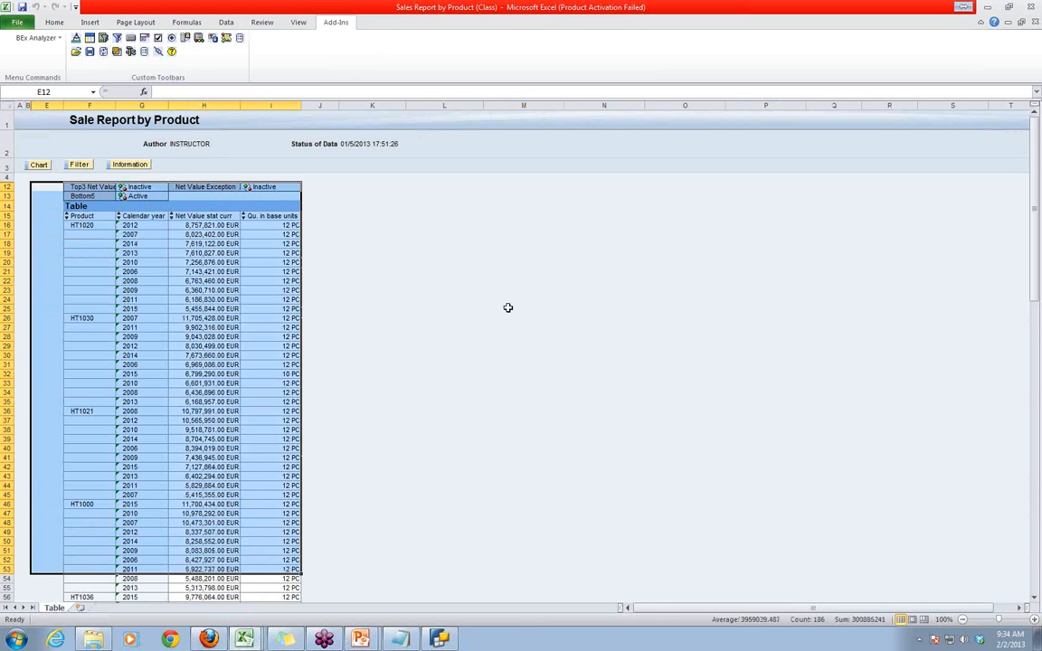
left_click(567, 387)
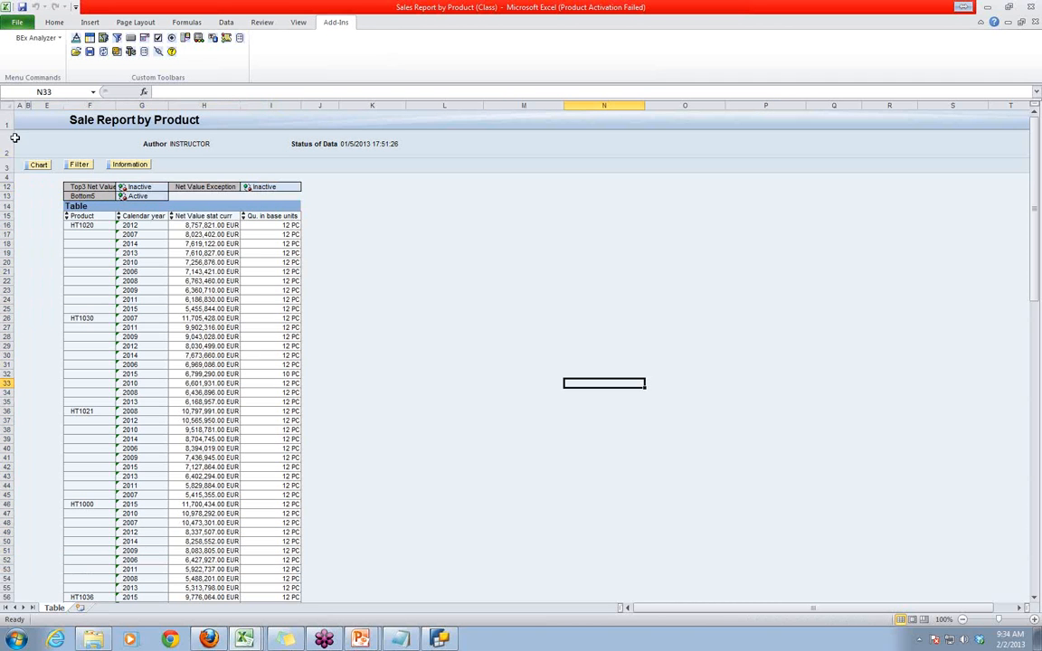
left_click(78, 164)
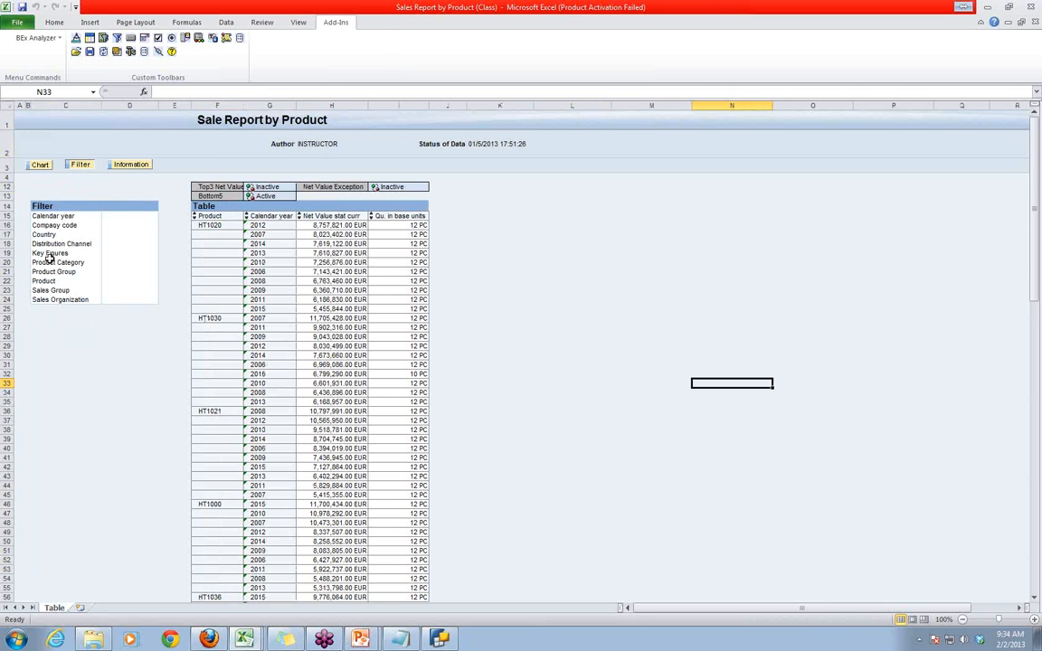
left_click_drag(19, 178, 548, 597)
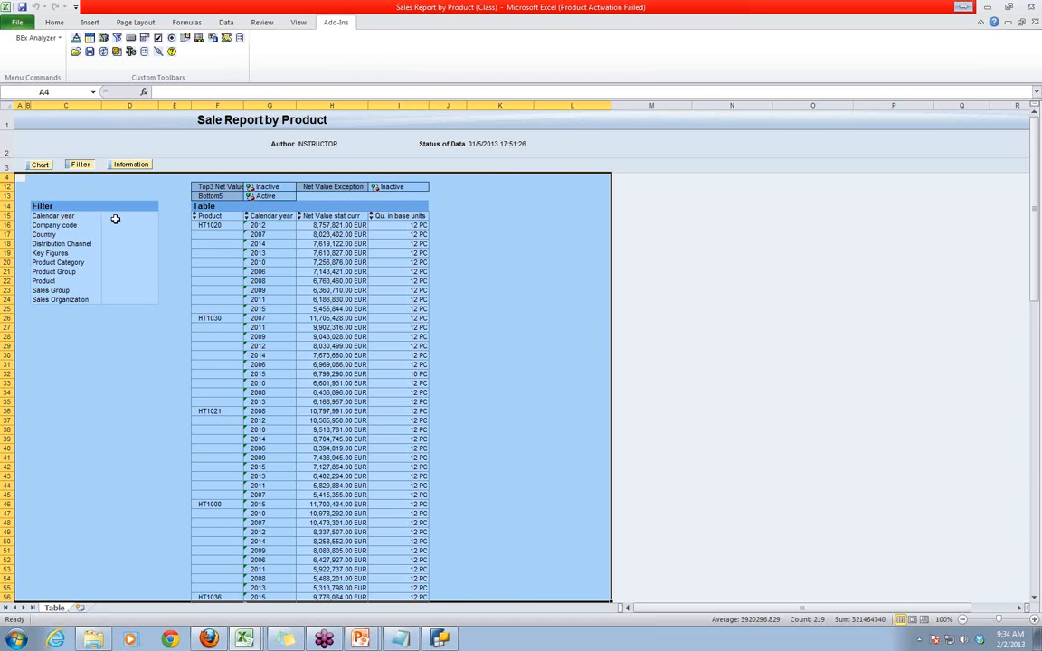
- Point out the Calendar year column in the results table and the Calendar year characteristic in the filter area
left_click(718, 344)
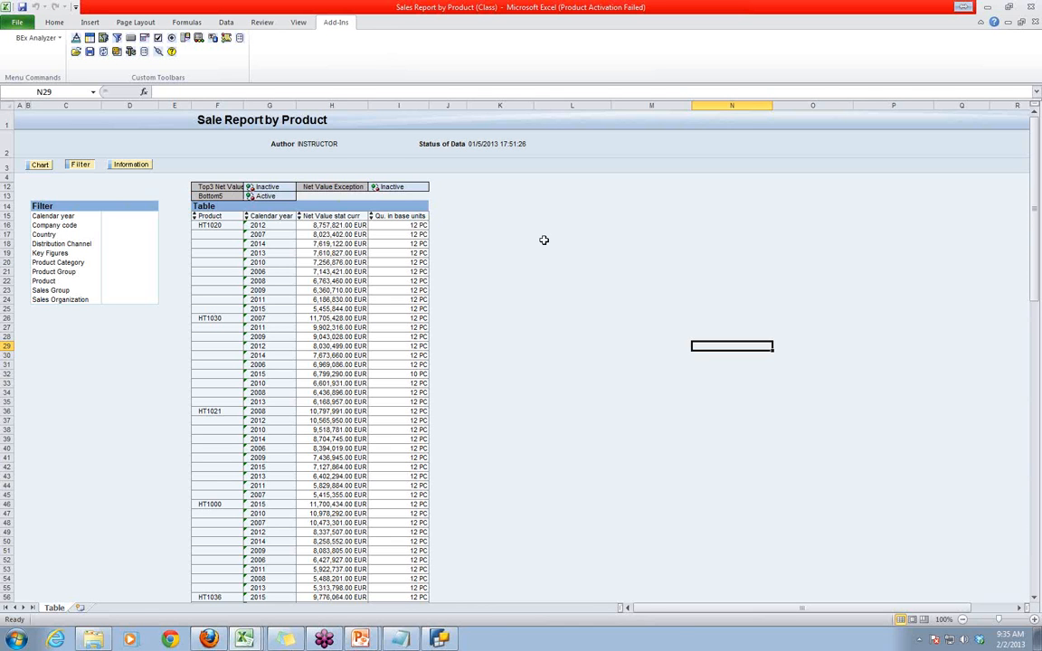
left_click(260, 216)
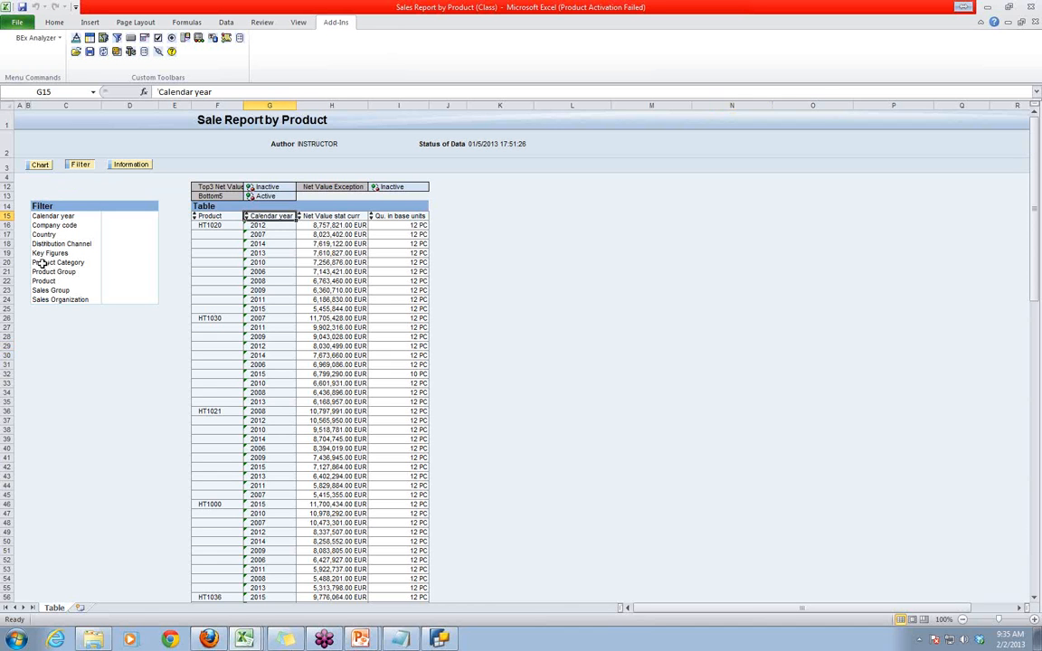
left_click(53, 217)
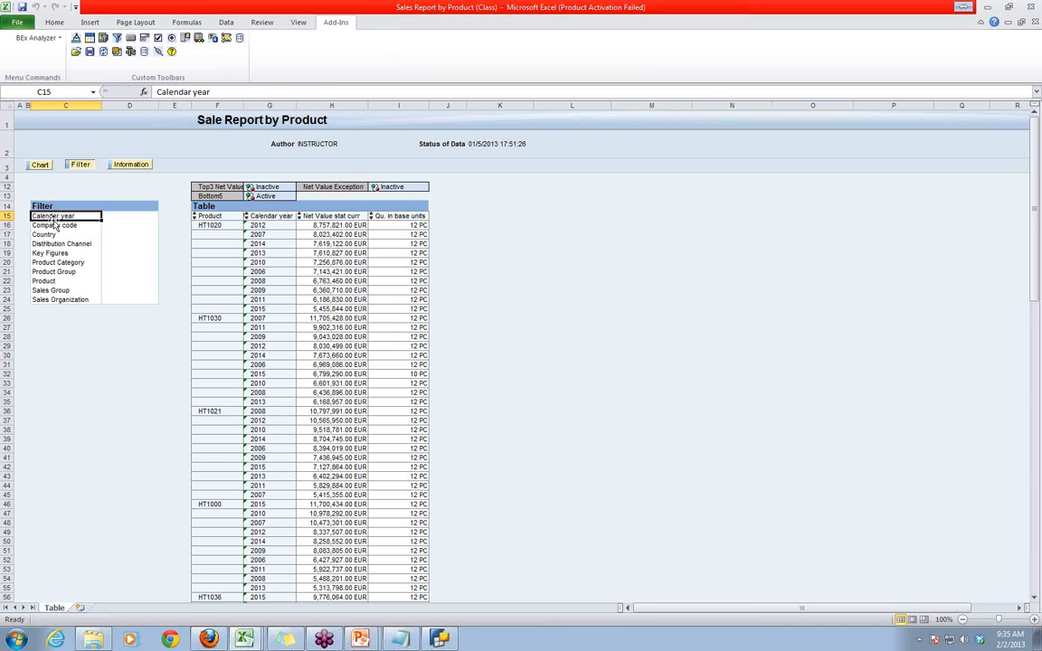
left_click(112, 373)
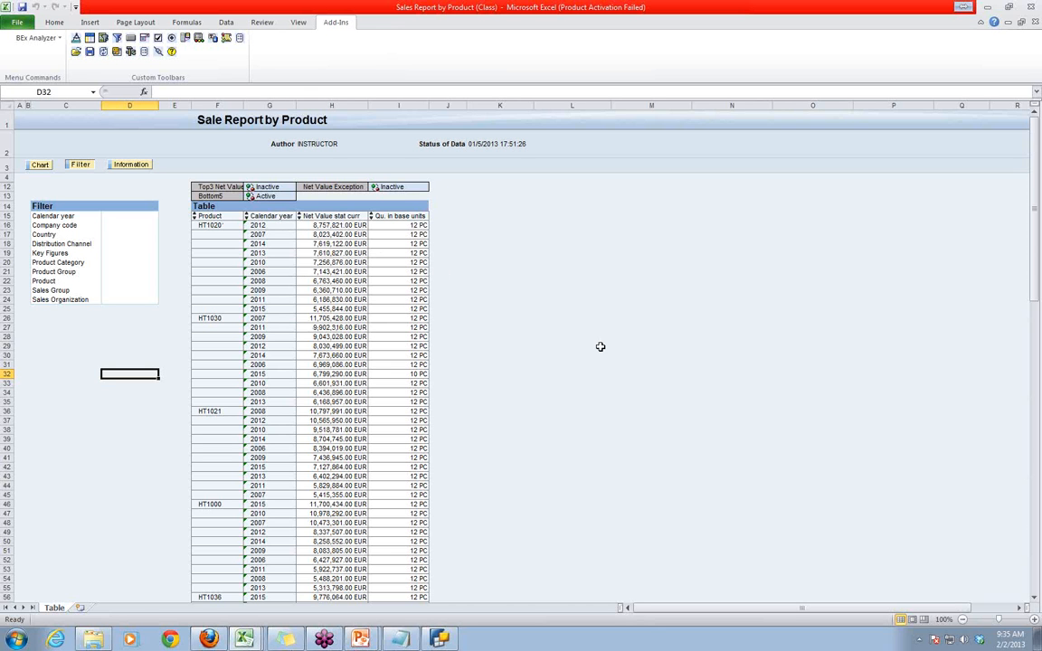
- Switch to the workbook "Sale Report by Pre/ Curr year" and point out its current and previous year amount and quantity columns
left_click(247, 640)
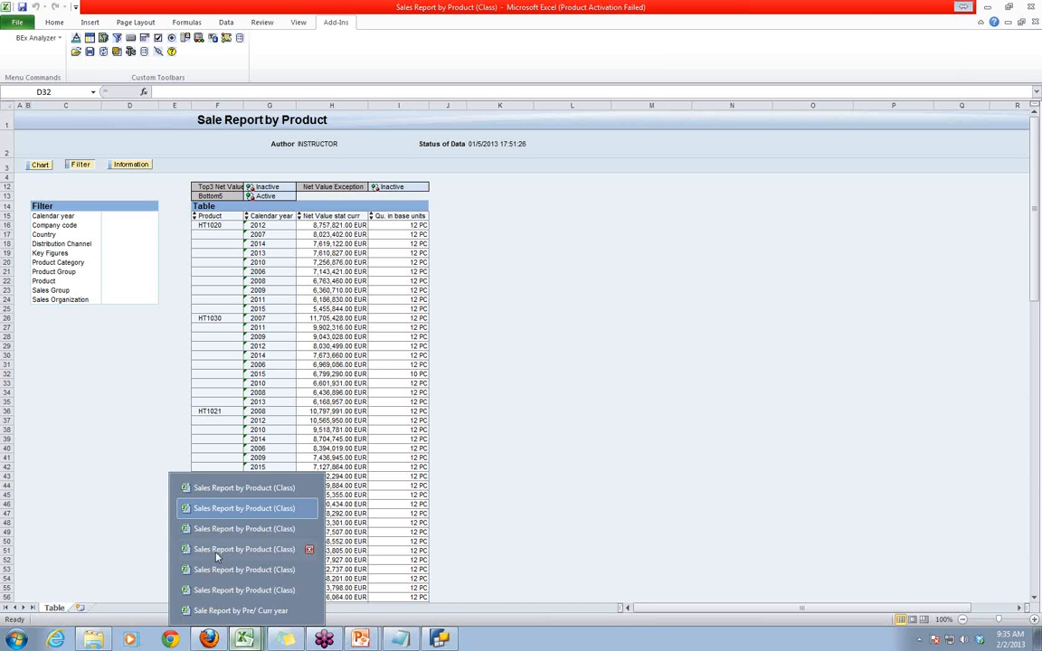
left_click(241, 611)
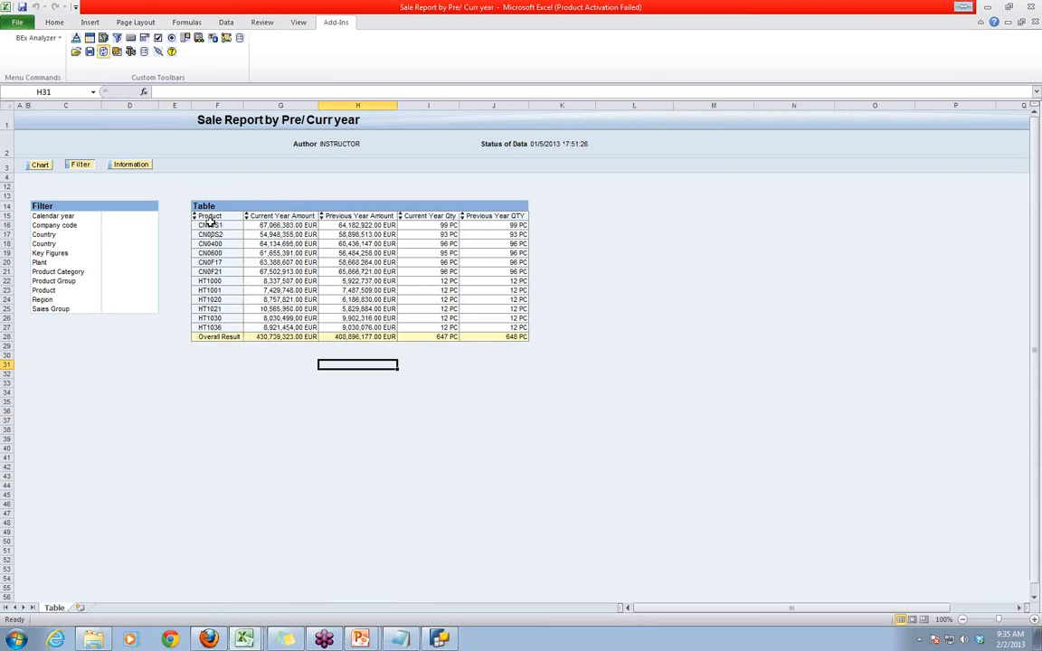
left_click(283, 216)
left_click(355, 217)
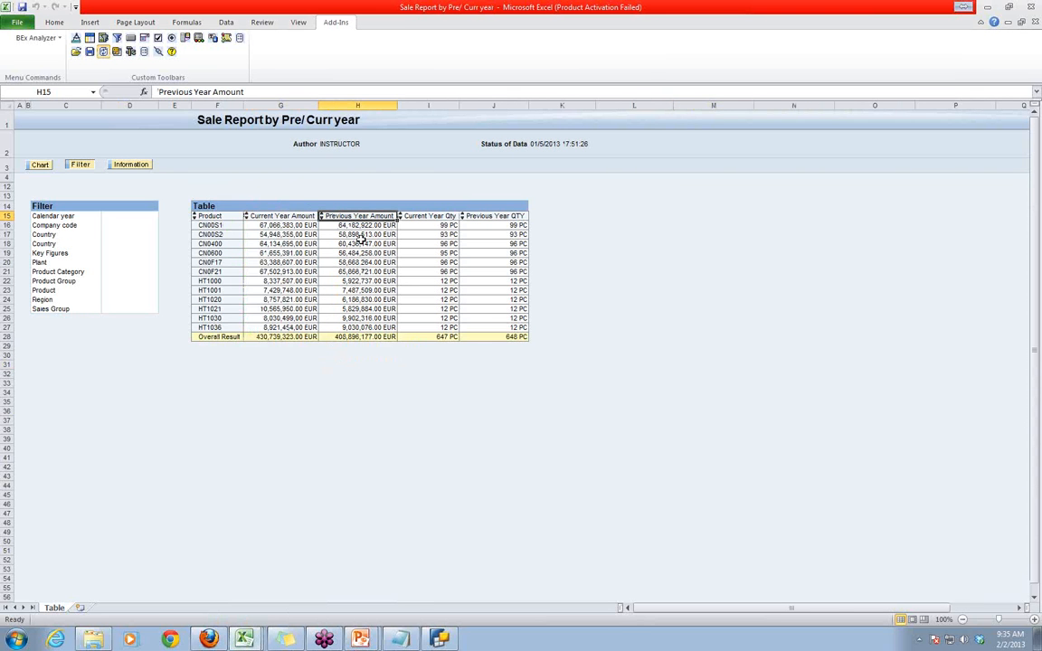
left_click(434, 217)
left_click(493, 216)
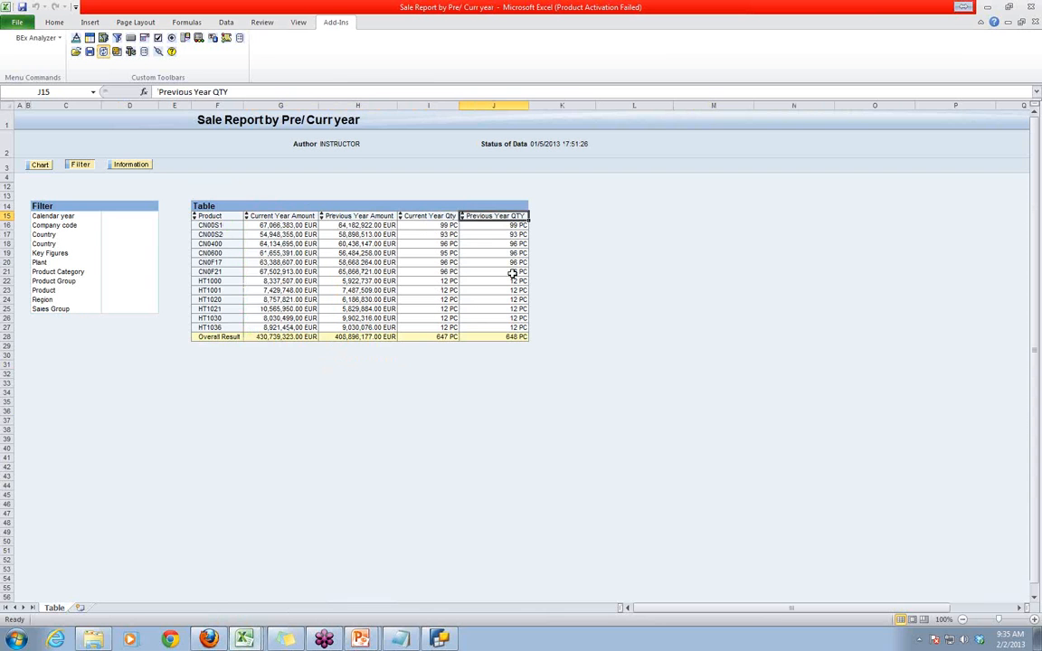
- Highlight the Calendar year filter characteristic and the whole current/previous year results table
left_click(52, 216)
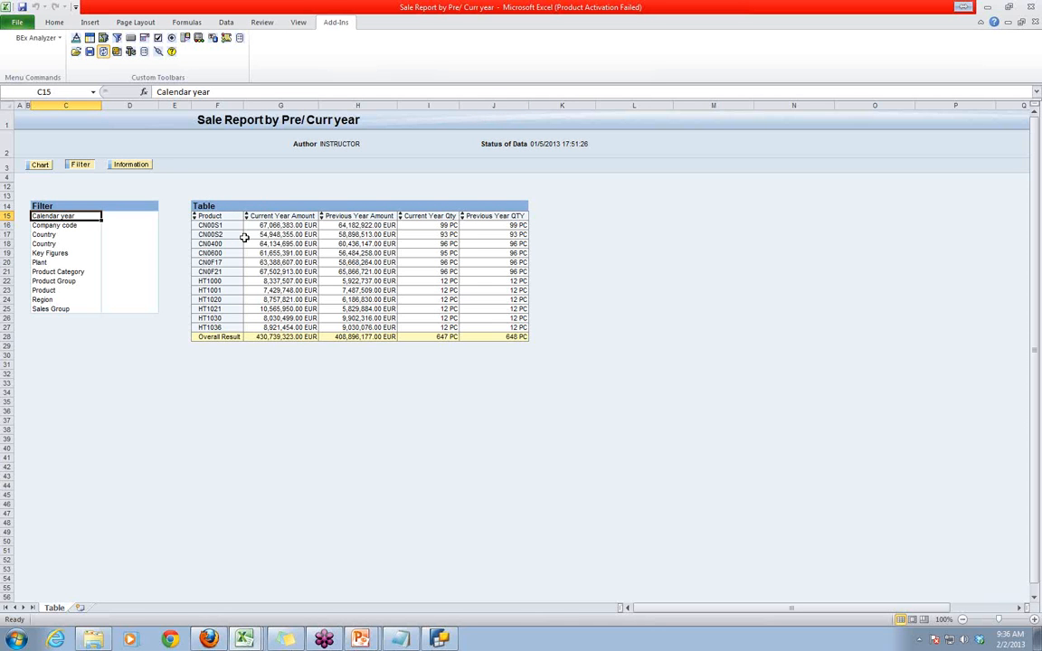
left_click_drag(101, 217, 503, 336)
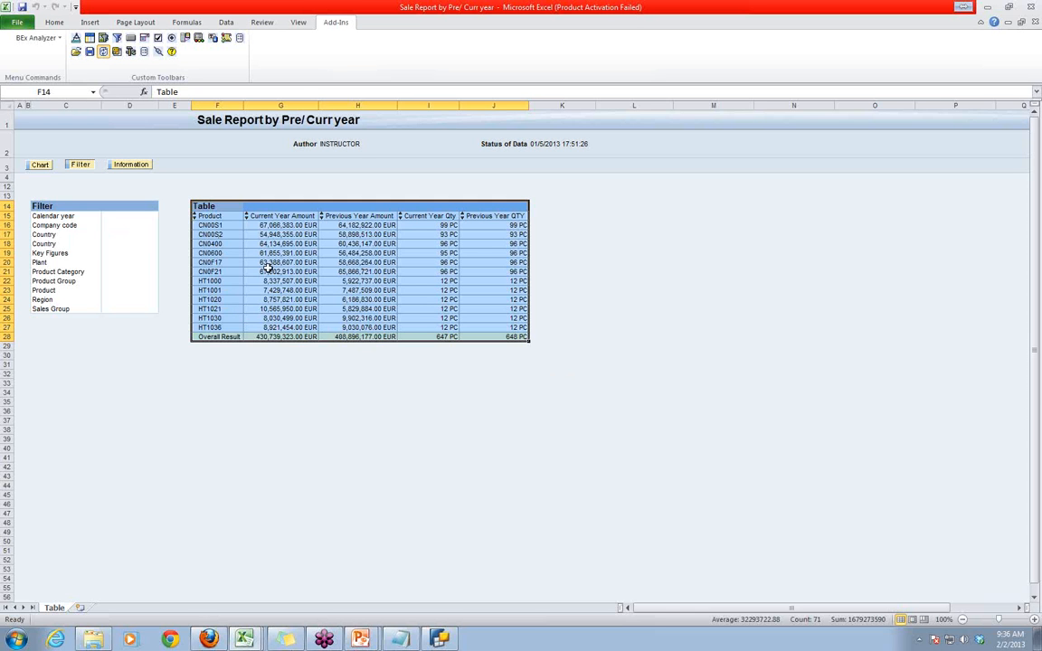
left_click(504, 427)
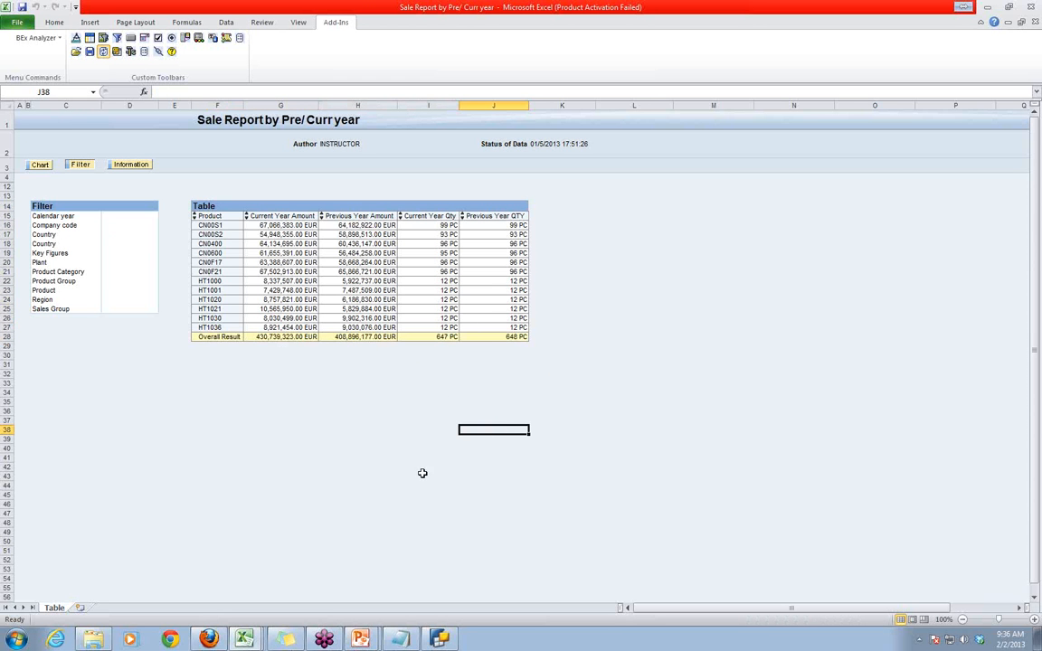
- In BEx Query Designer, shorten the Current Year Net Value description to "Year Net Value" and open the text variable selection for it
left_click(440, 639)
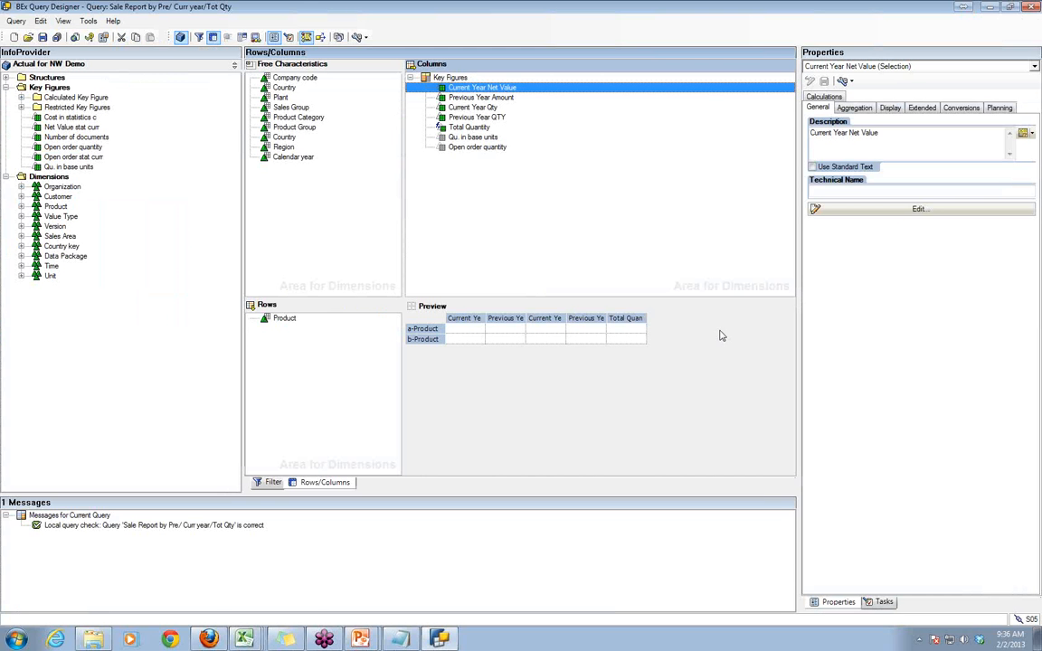
left_click(811, 135)
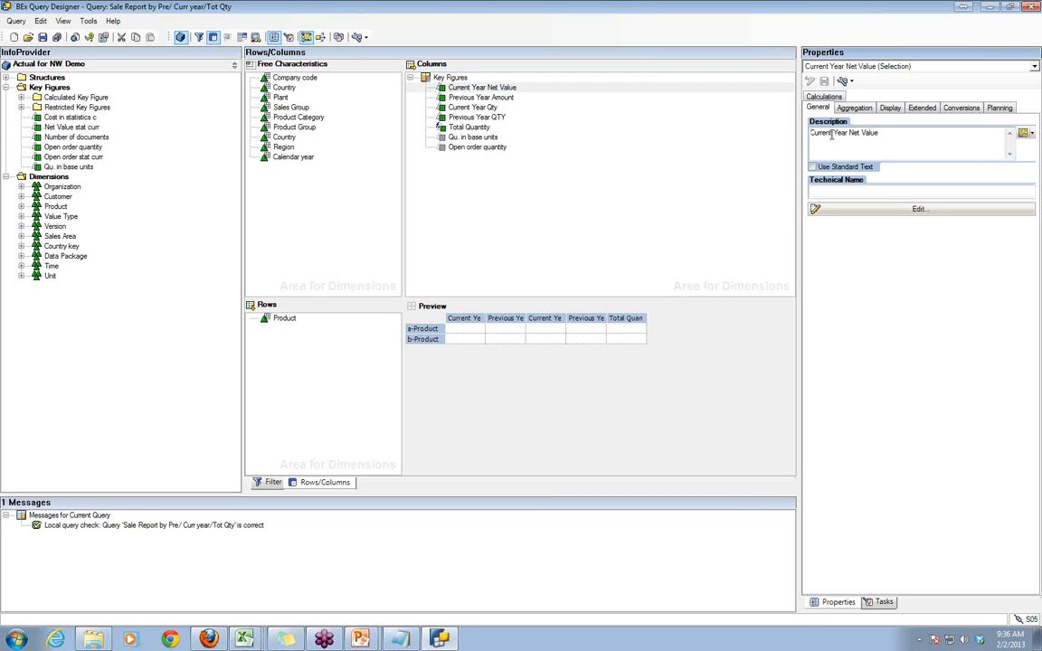
left_click_drag(831, 134, 825, 133)
left_click(828, 133)
left_click_drag(831, 133, 824, 133)
key("BackSpace")
key("BackSpace")
key("BackSpace")
key("BackSpace")
key("BackSpace")
key("BackSpace")
type("C")
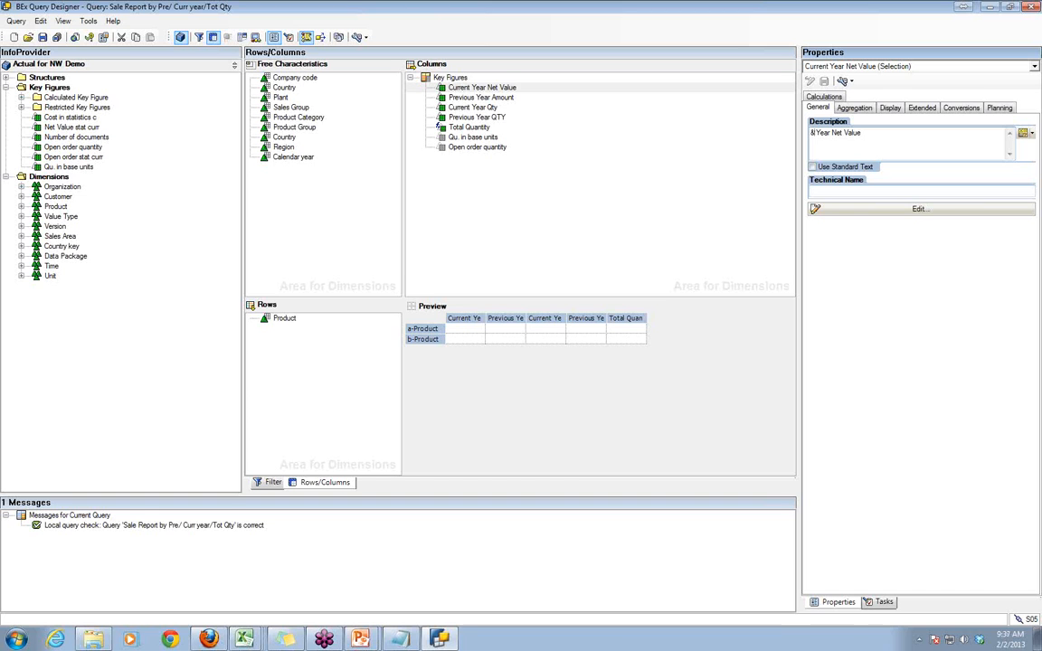
type("&")
key("BackSpace")
key("BackSpace")
left_click(1032, 134)
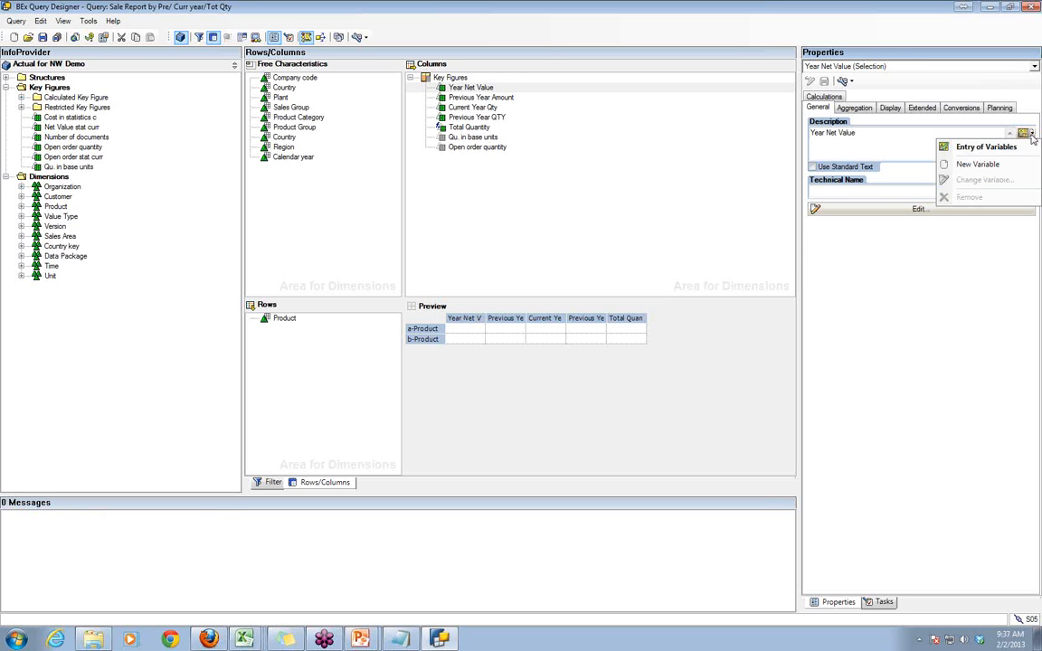
left_click(965, 150)
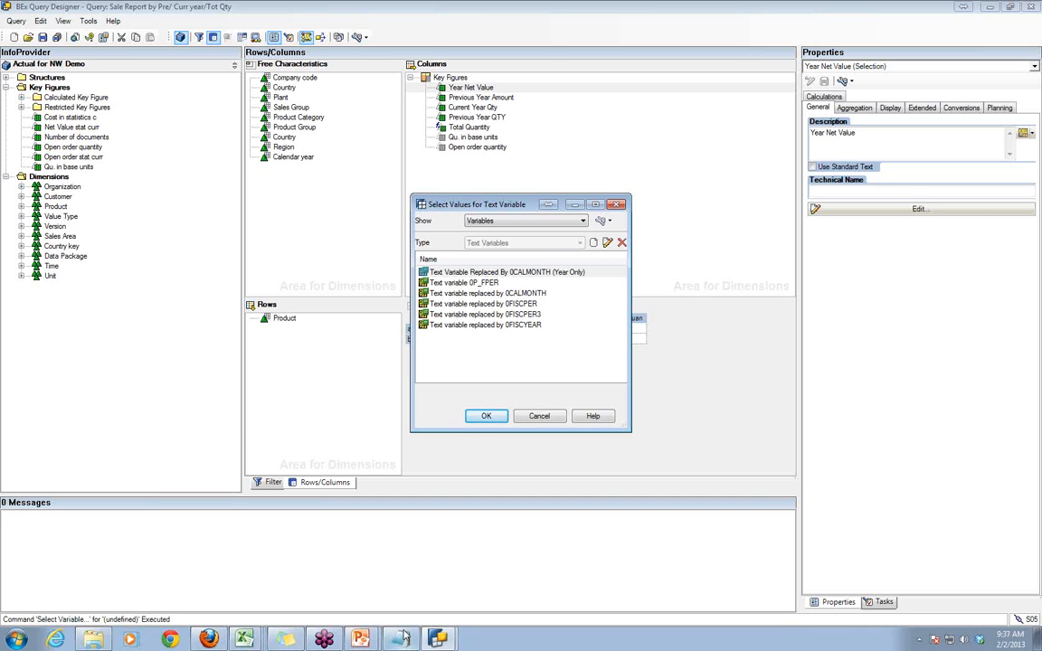
- Rerun the variable prompt of the Excel workbook "Sale Report by Pre/ Curr year" with Cal Year 2012, and return to BEx Query Designer
mouse_move(407, 639)
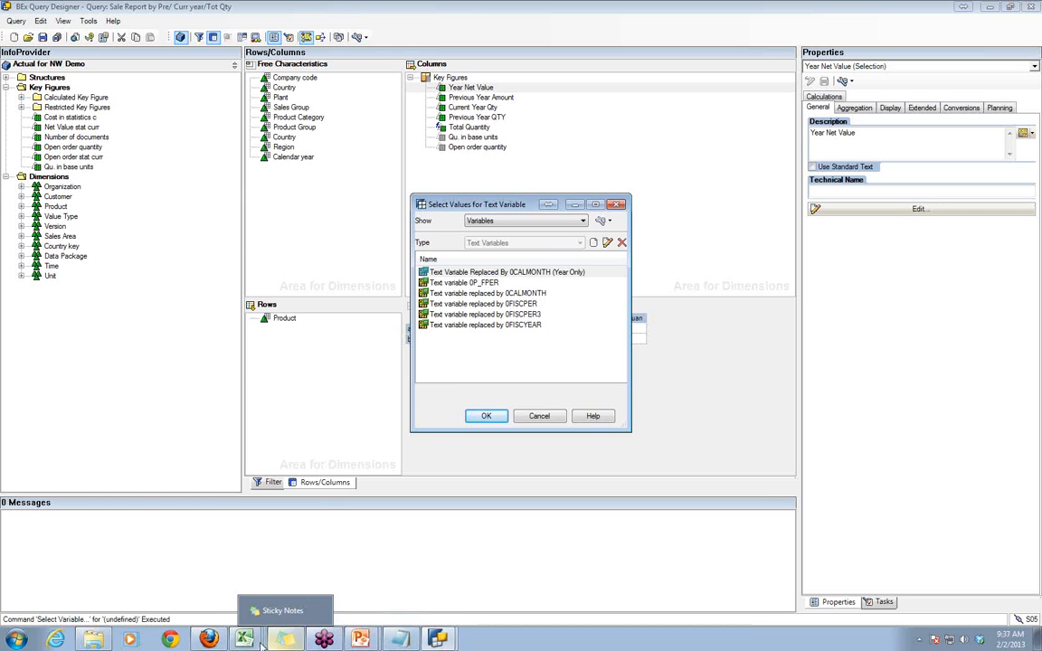
mouse_move(244, 640)
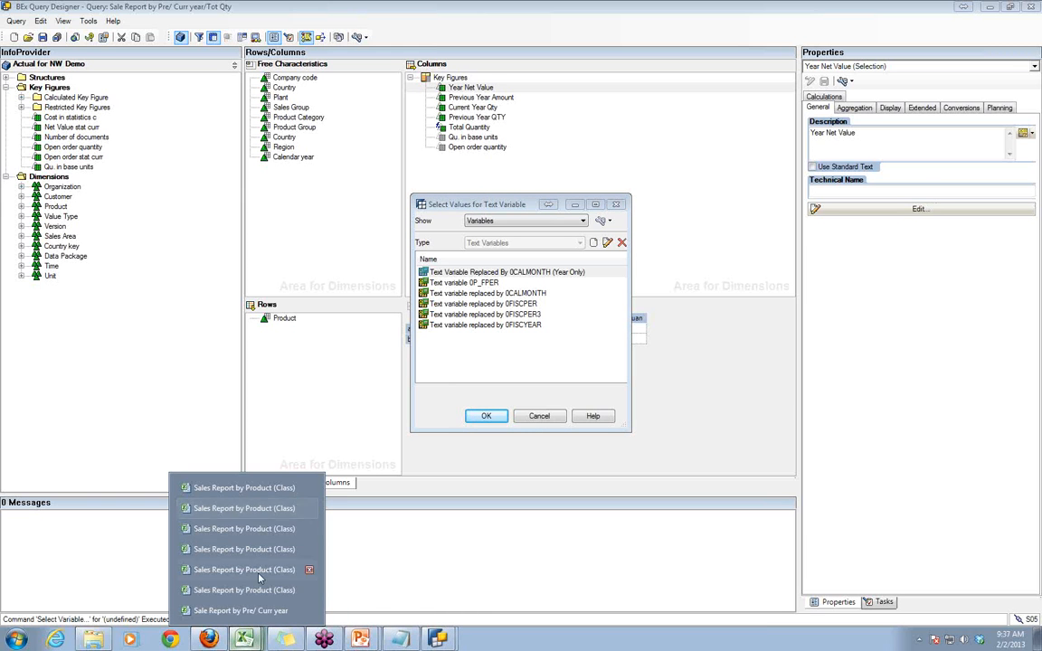
left_click(240, 610)
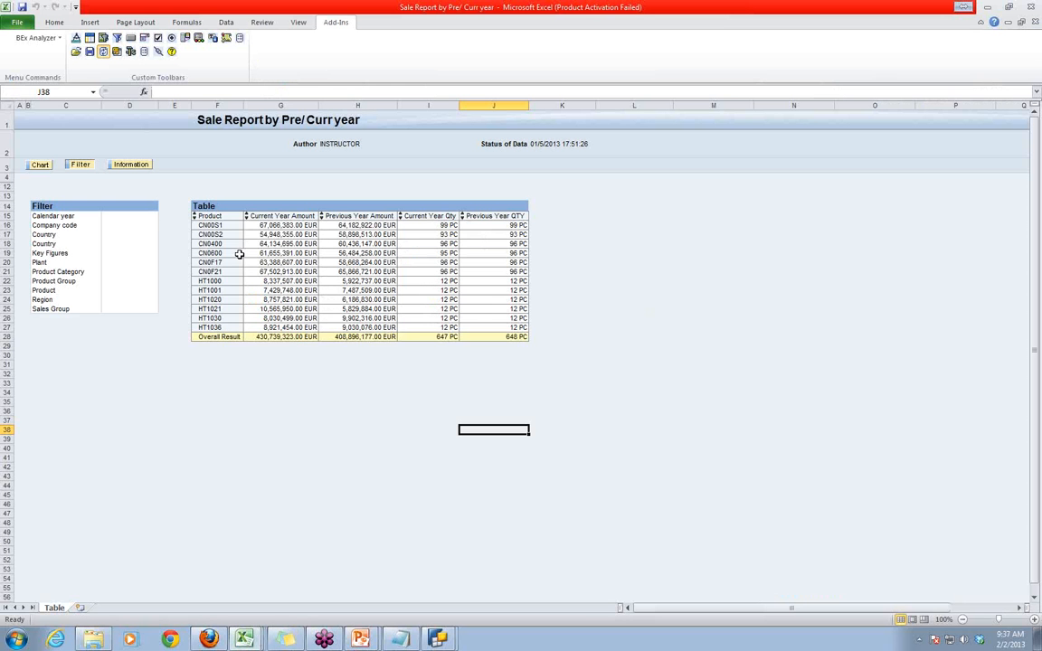
left_click(116, 52)
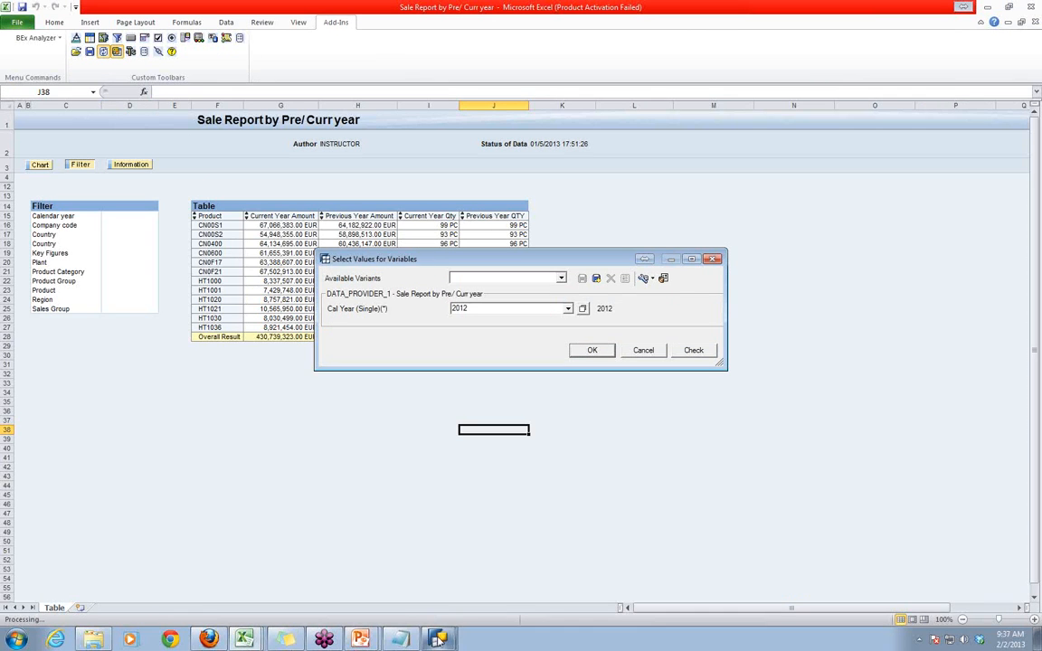
left_click(595, 351)
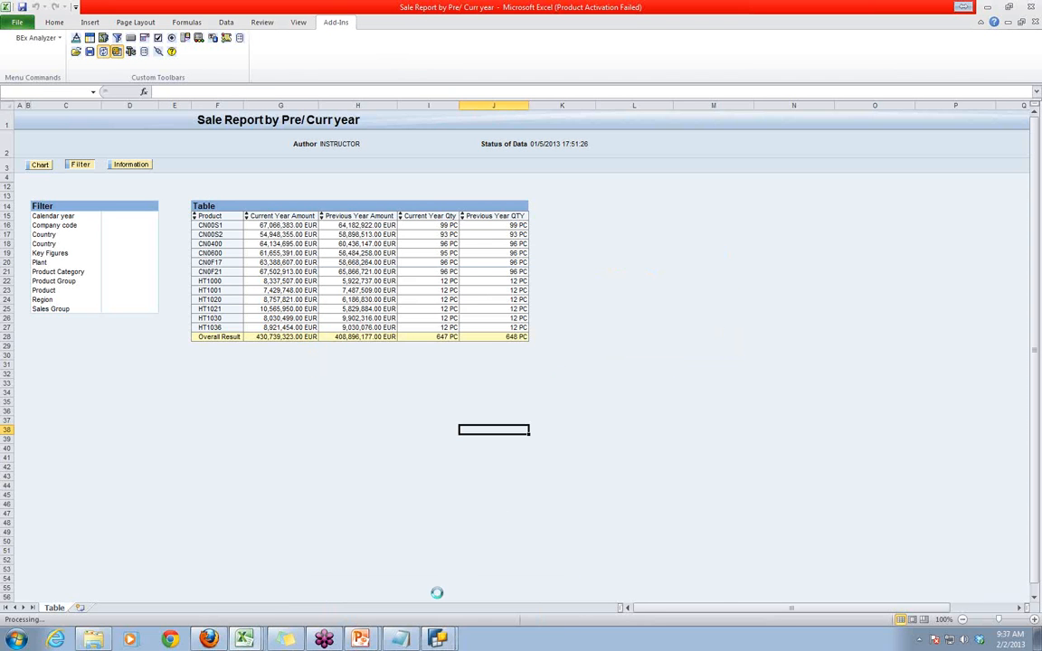
left_click(366, 555)
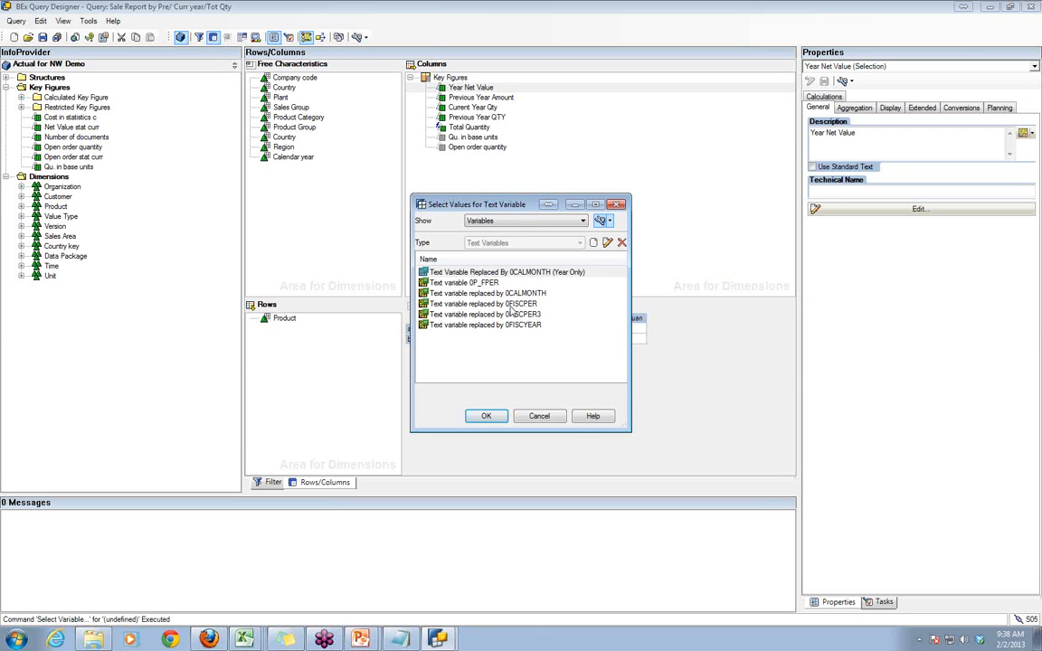
- Create a new text variable with the description "Text Var by CalYear"
left_click(571, 224)
left_click(571, 223)
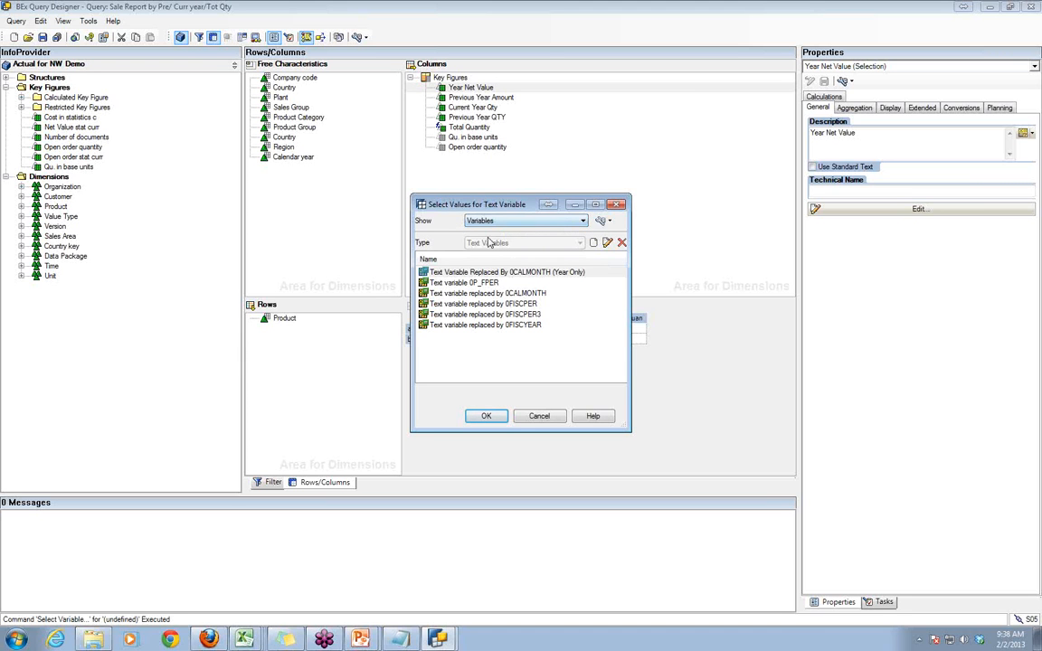
left_click(594, 244)
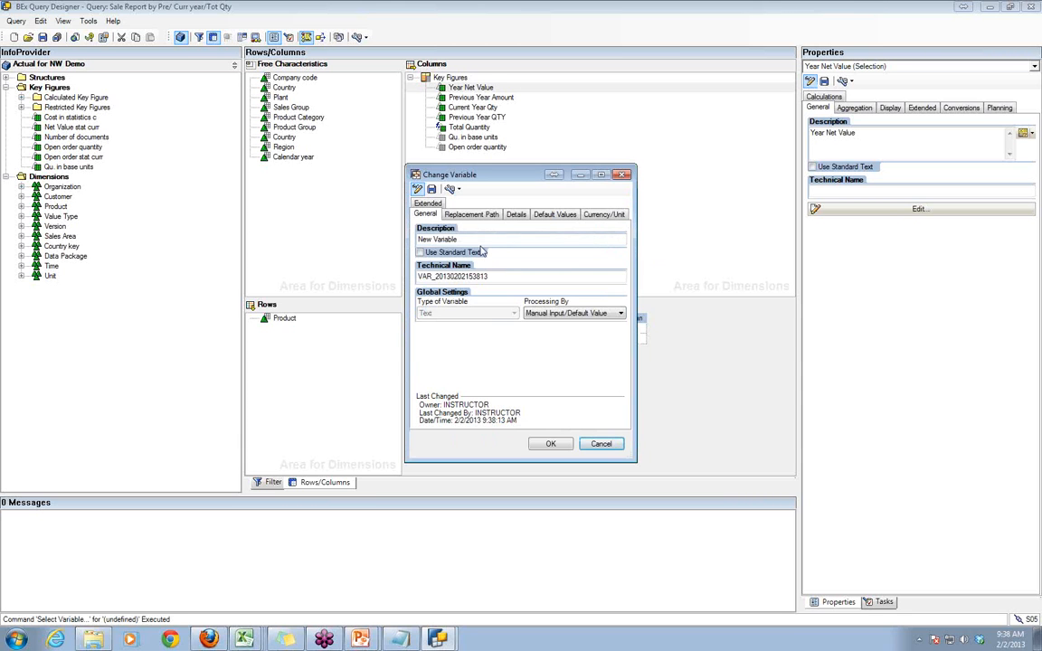
left_click_drag(465, 238, 367, 214)
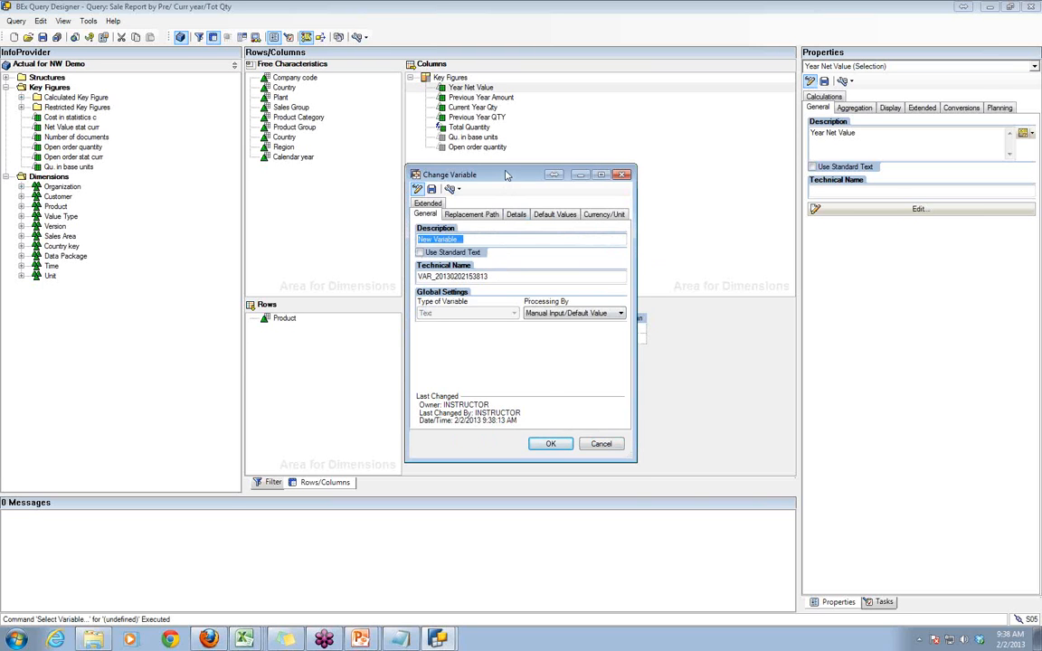
left_click_drag(507, 175, 616, 262)
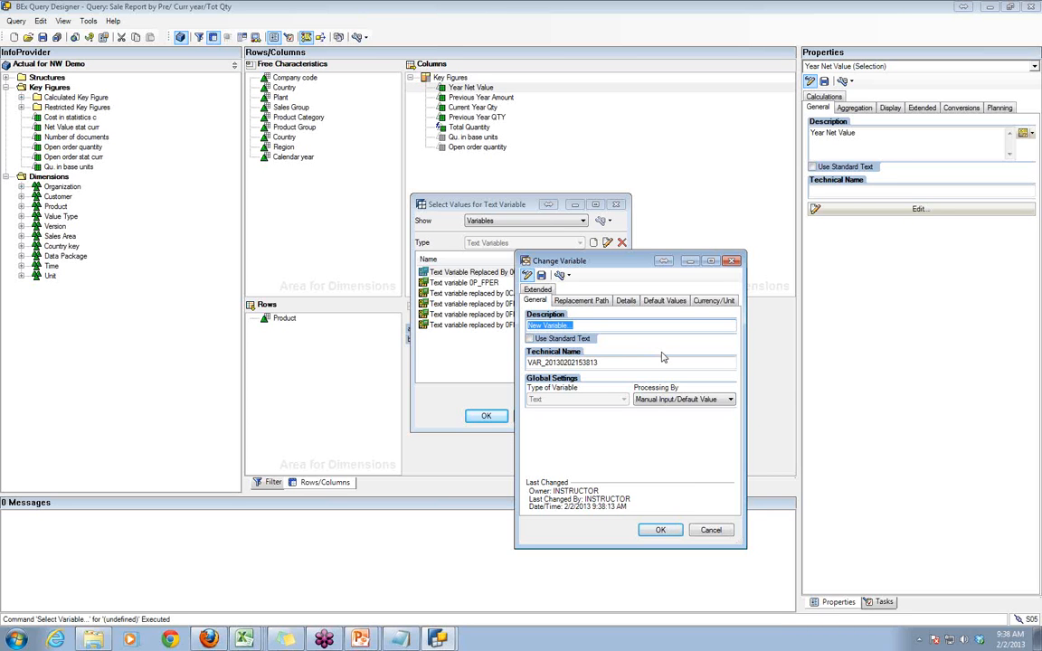
type("Text Var by CalYear")
- Set the new text variable's technical name to ZTV_1
left_click_drag(601, 362, 524, 364)
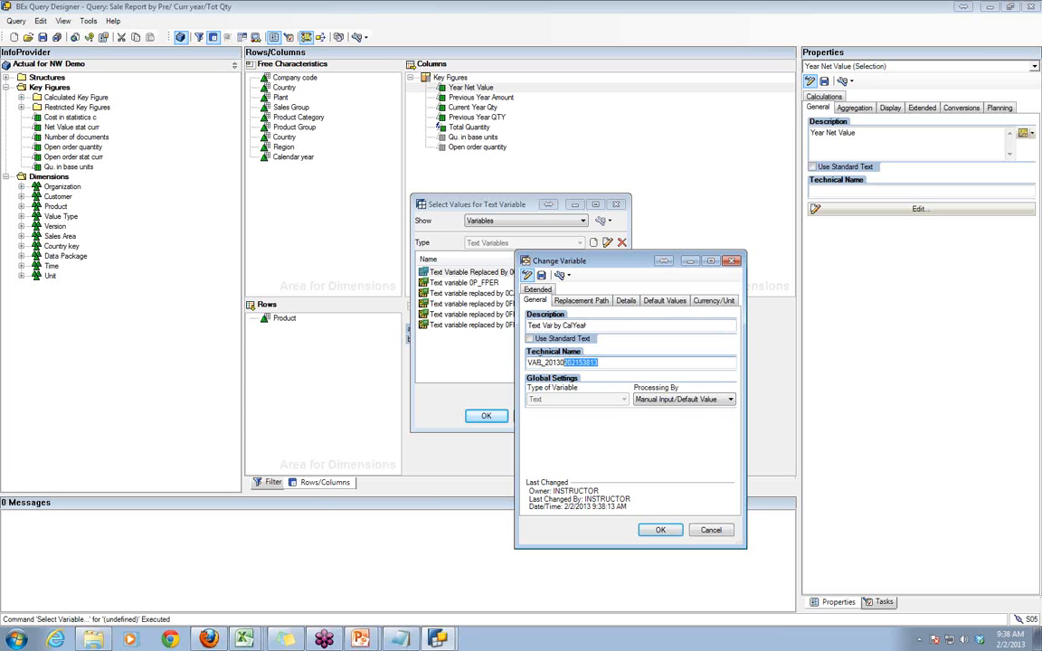
type("ZTV_1")
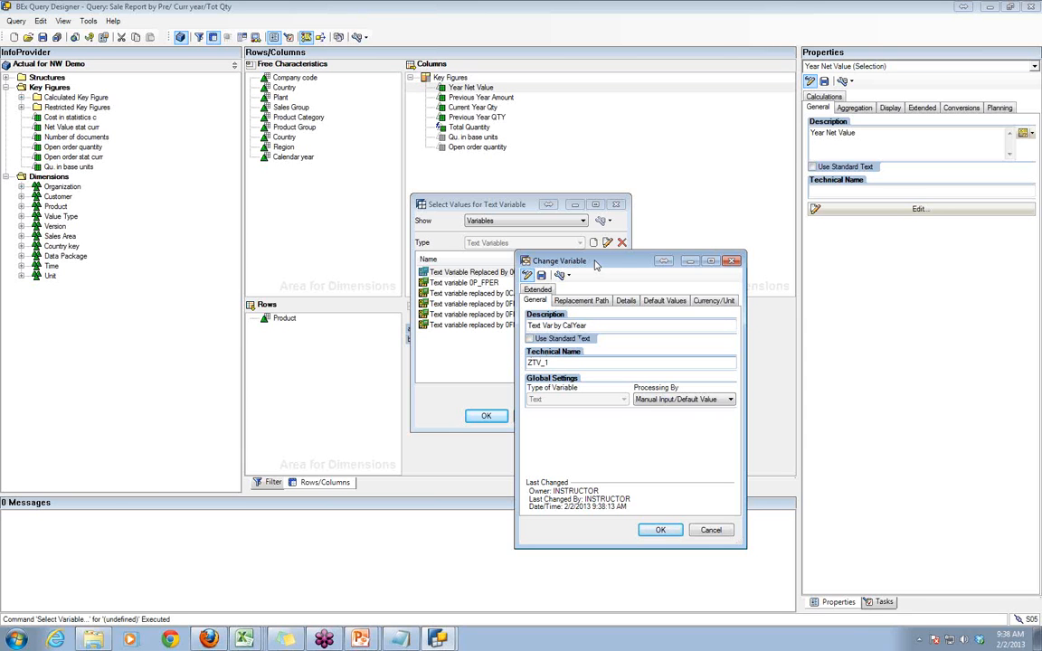
- Process the variable by Replacement Path with Calendar year as reference characteristic, and display its replacement rule settings
left_click_drag(594, 263, 532, 187)
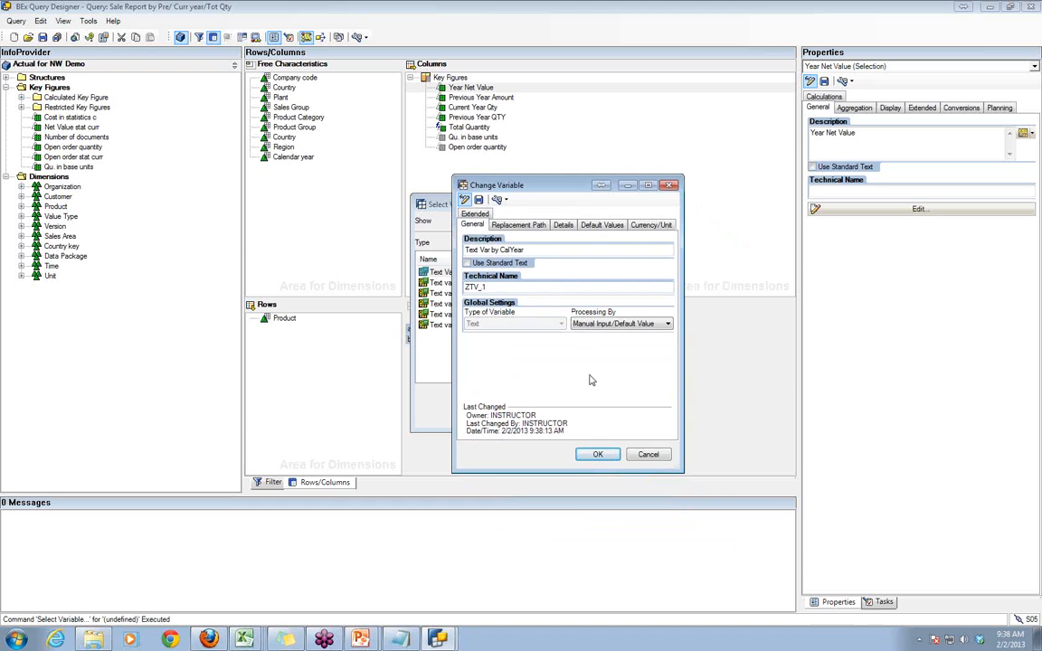
left_click(602, 324)
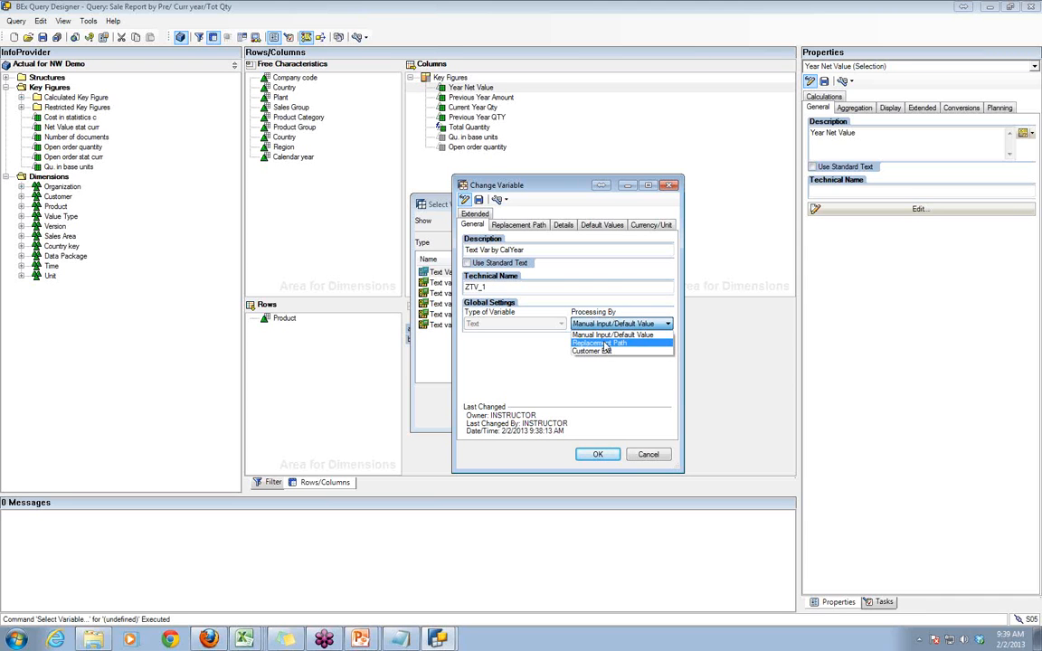
left_click(605, 343)
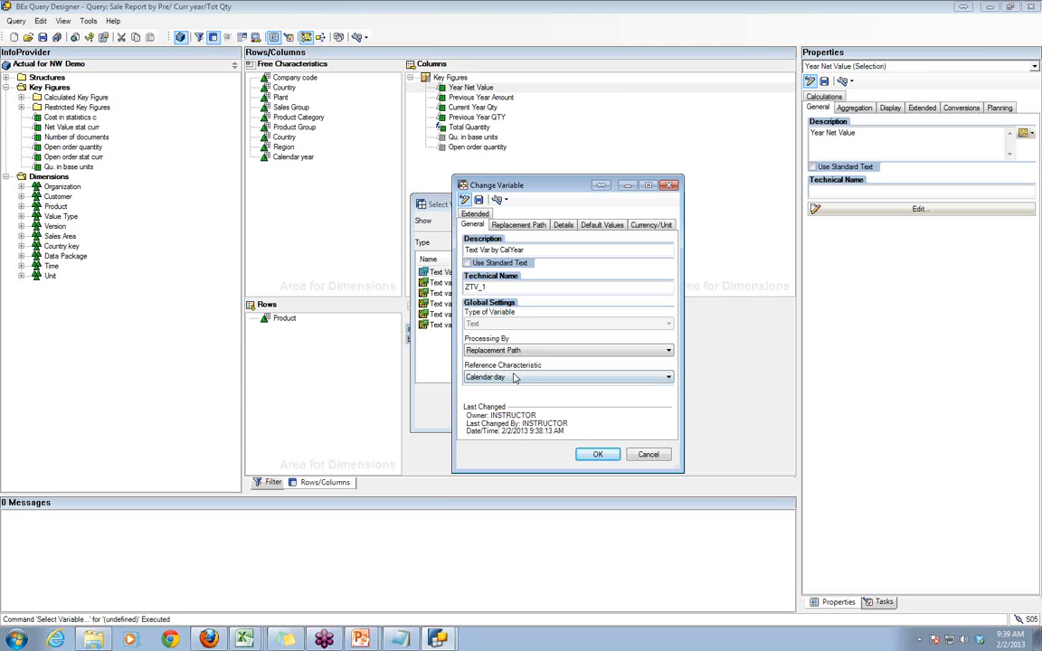
left_click(511, 377)
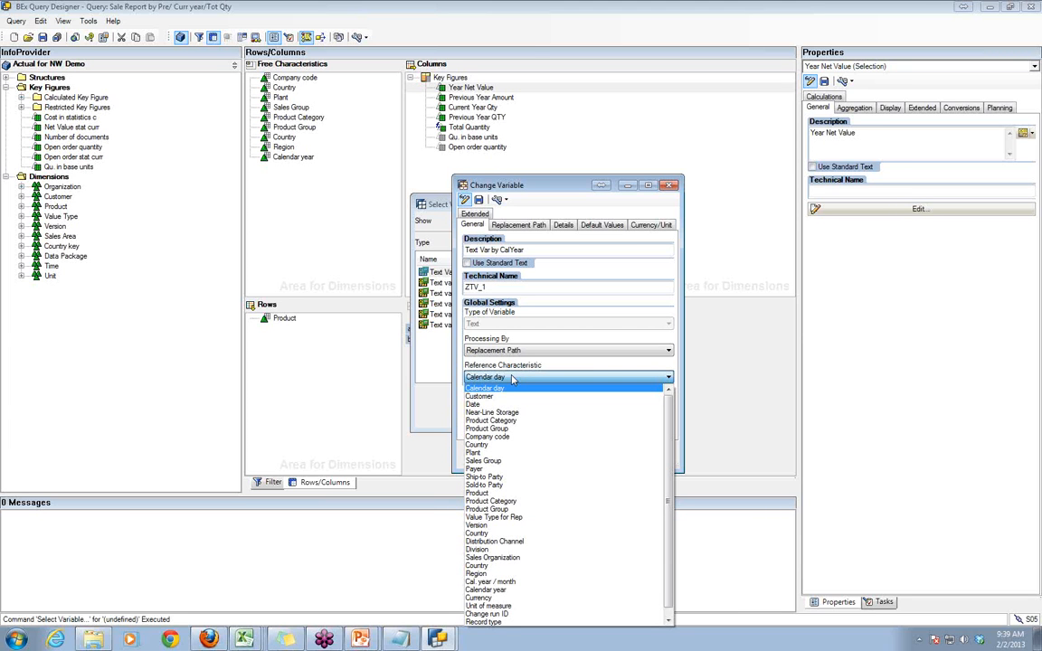
left_click(519, 590)
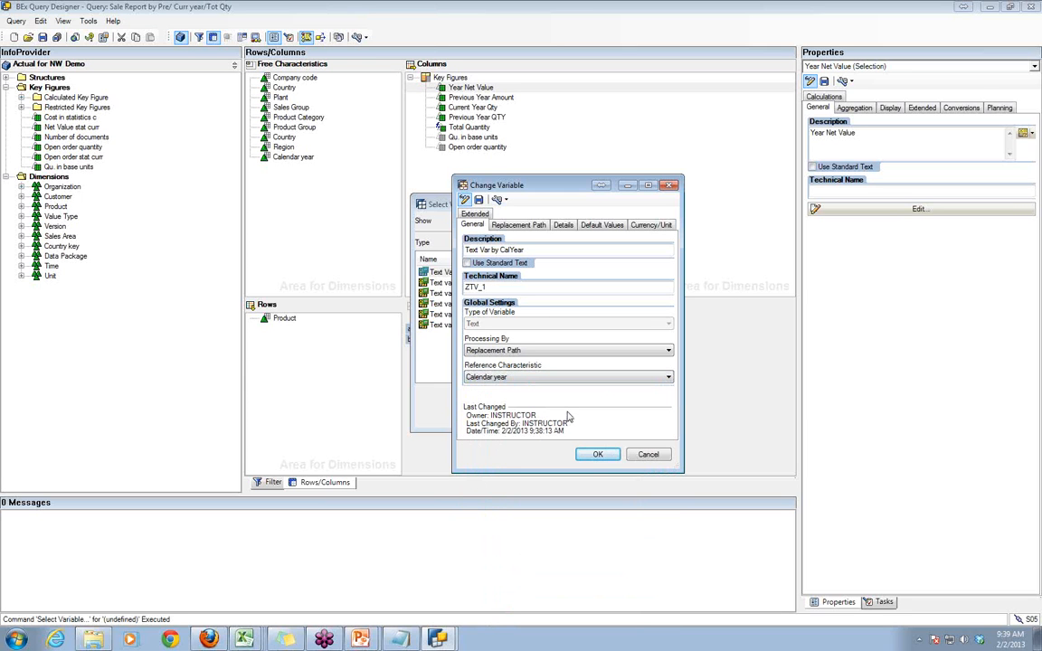
left_click(533, 225)
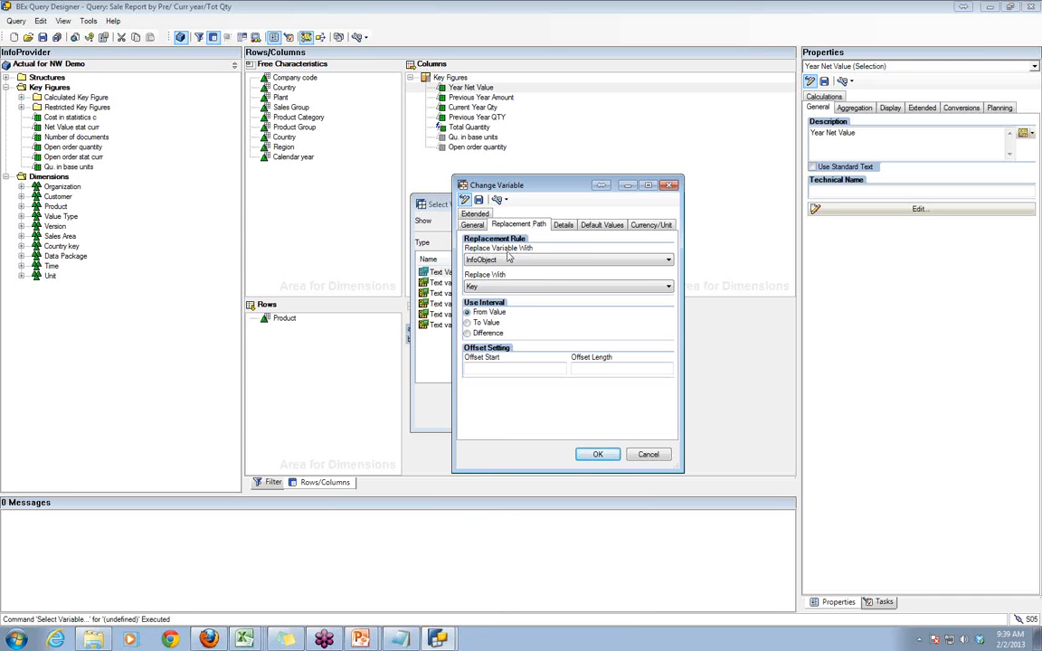
- Set the replacement rule to replace the text variable with Variable, using Label as the replacement value
left_click(510, 260)
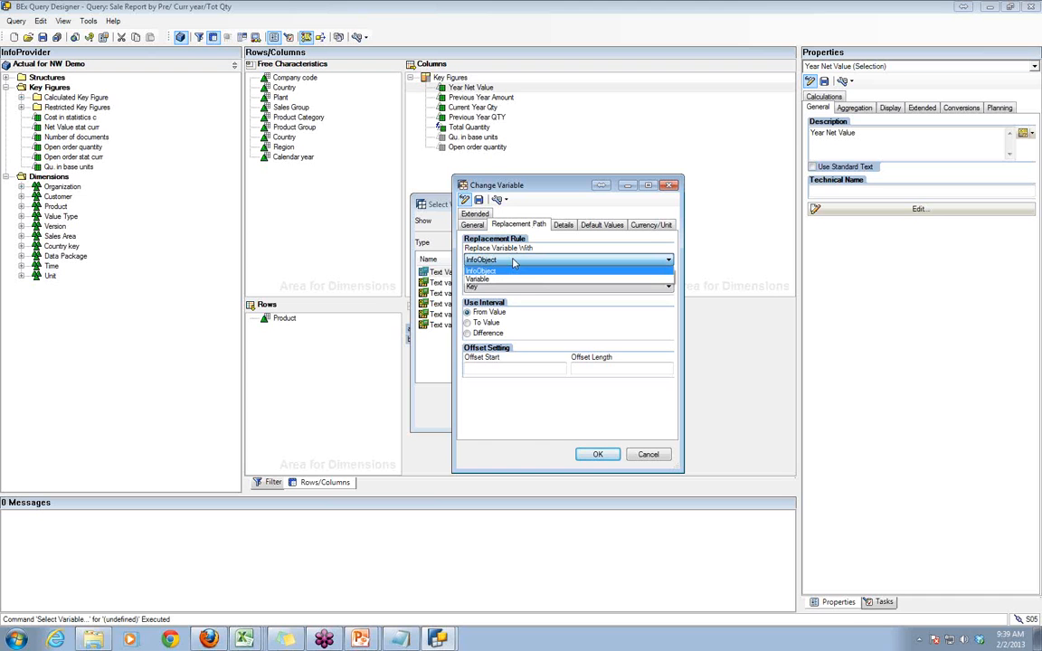
left_click(511, 280)
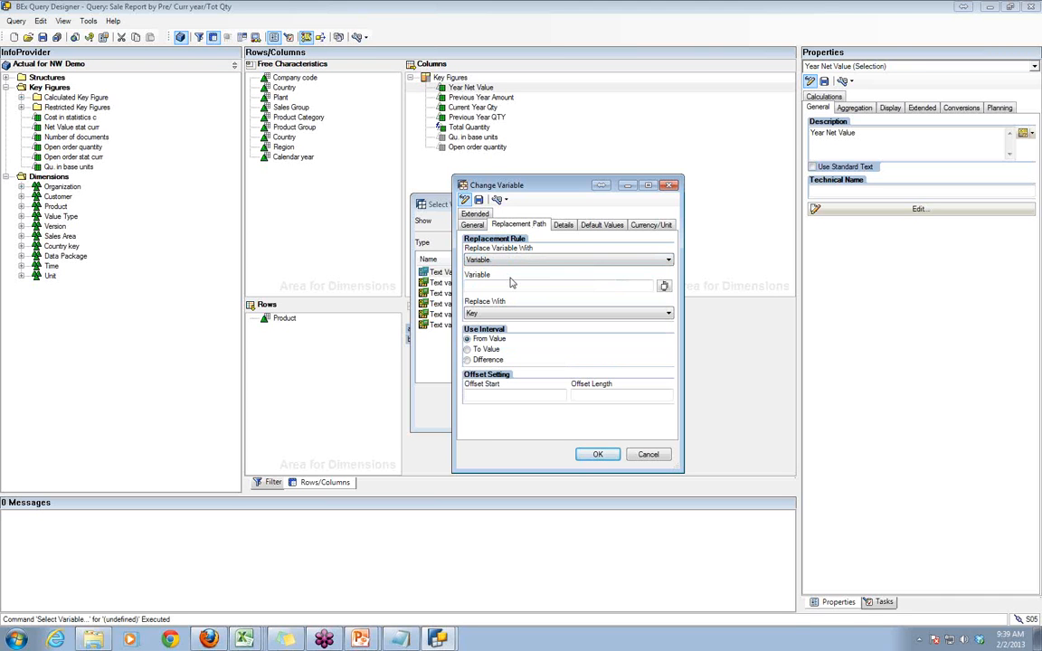
left_click(510, 314)
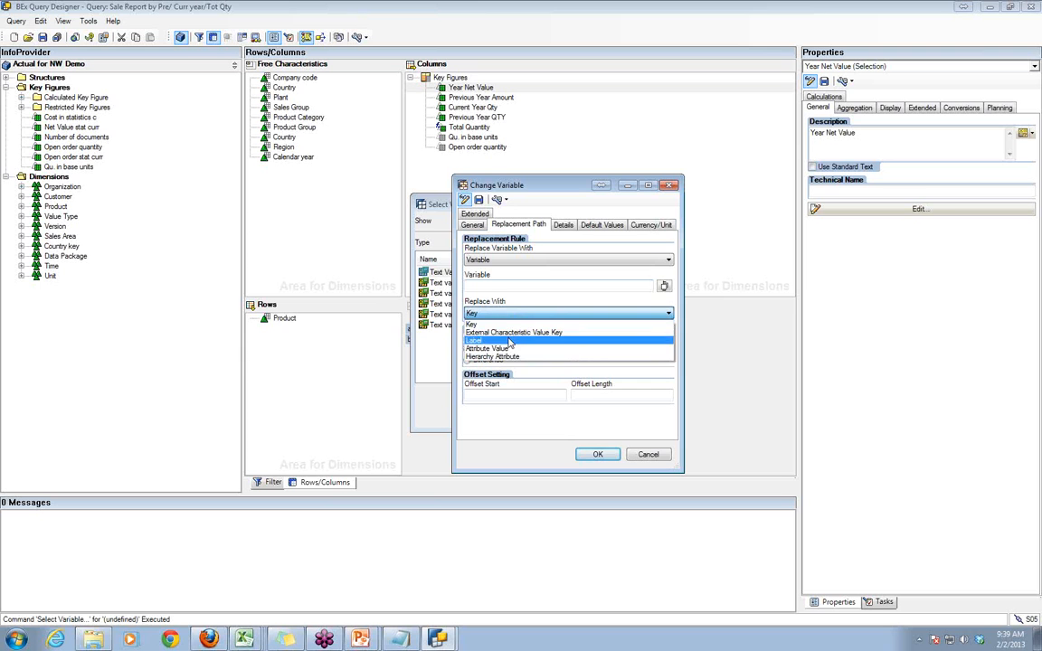
left_click(509, 341)
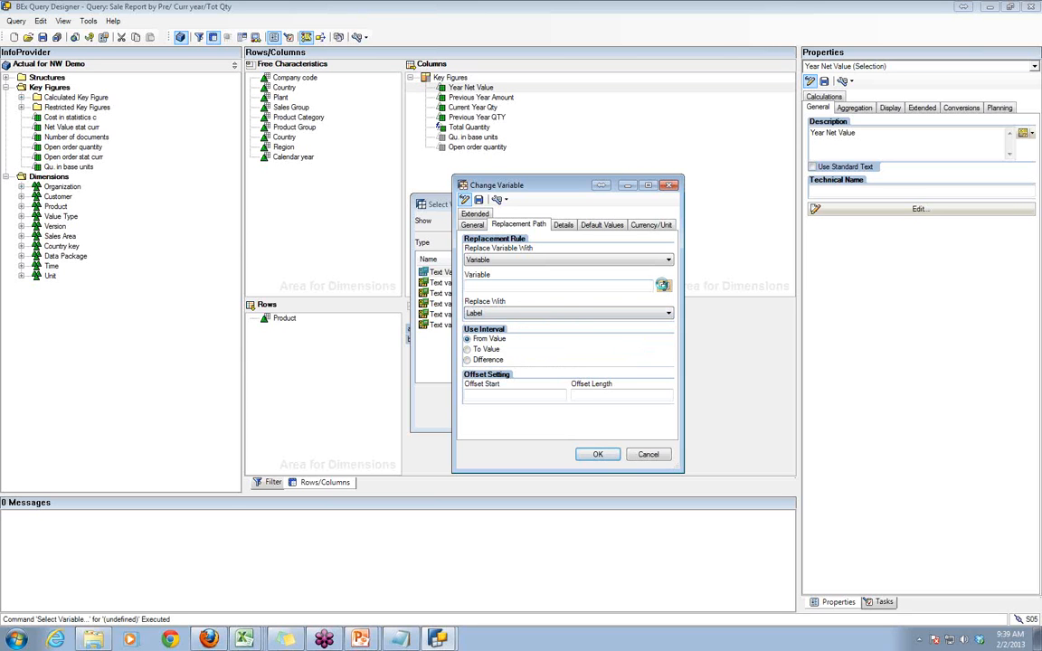
- Check the selectable variables with their technical names without choosing one, and set the replacement rule to InfoObject instead
left_click(663, 287)
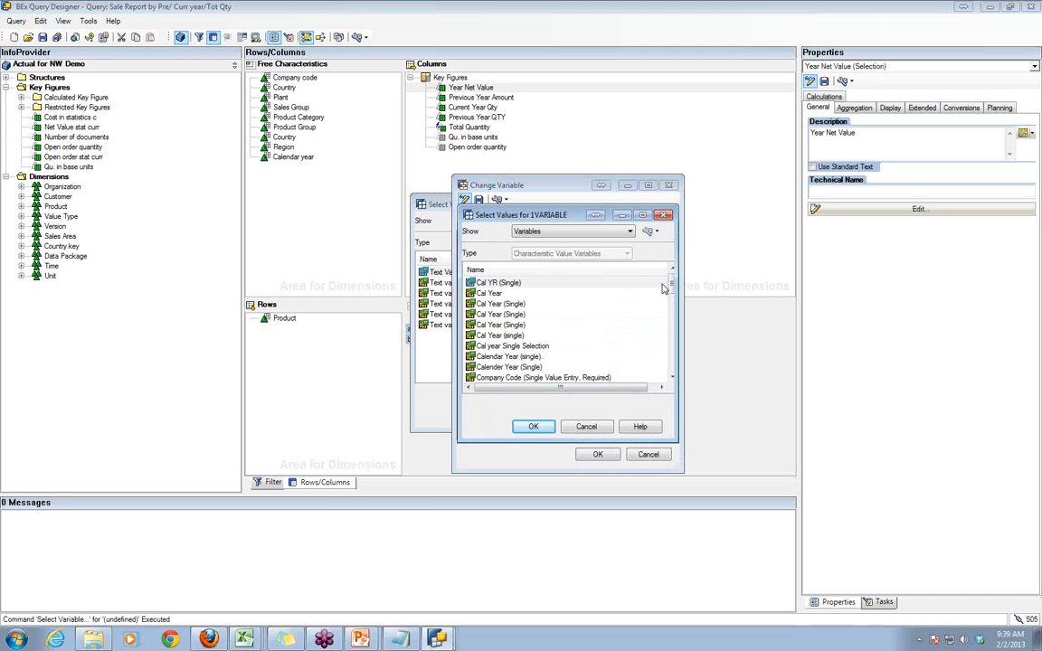
left_click(647, 231)
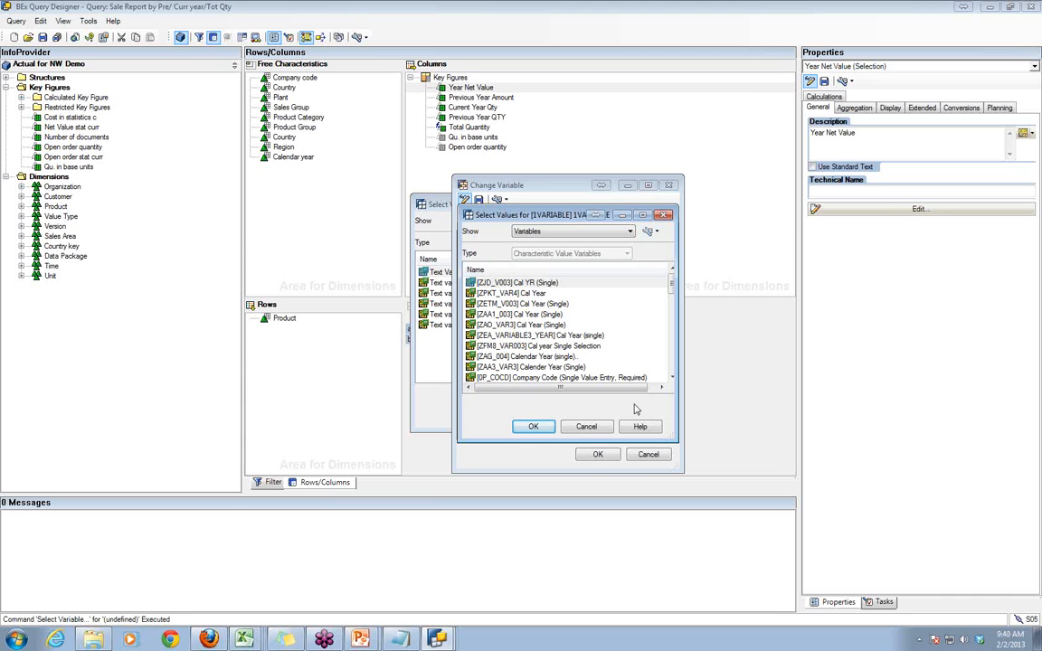
left_click(586, 426)
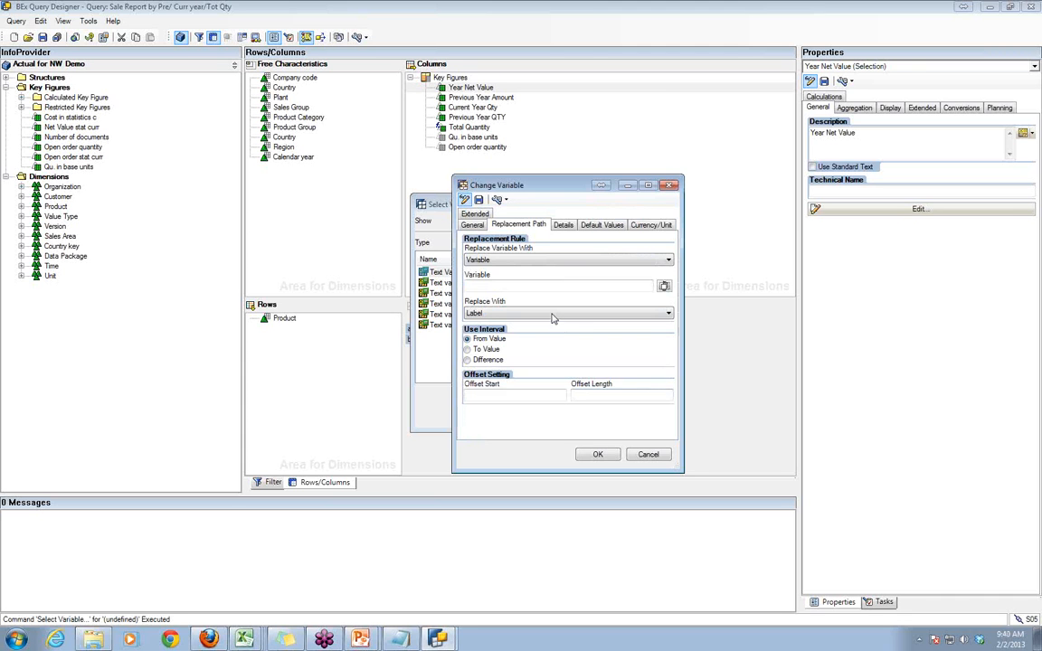
left_click(554, 261)
left_click(555, 271)
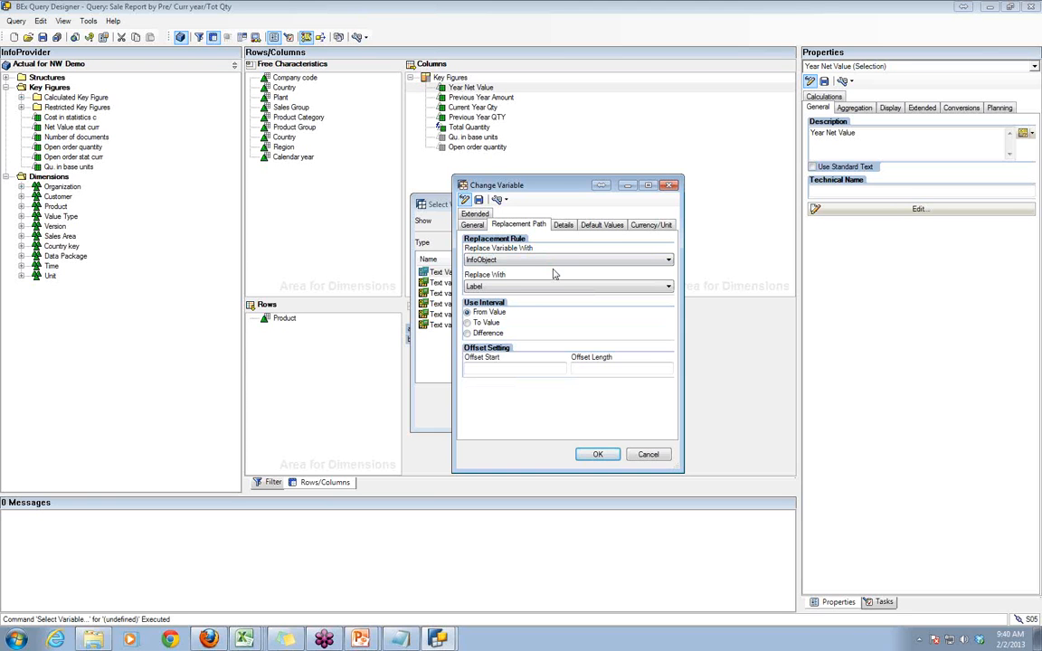
- Review the text variable's details and default value settings, and return to its replacement path settings
left_click(564, 226)
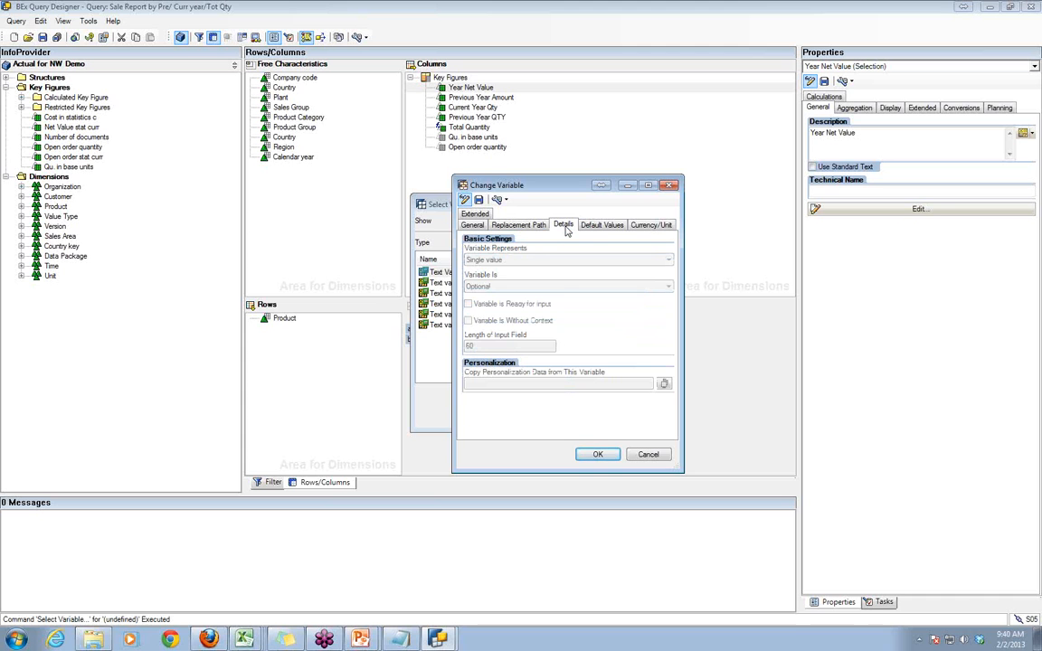
left_click(600, 225)
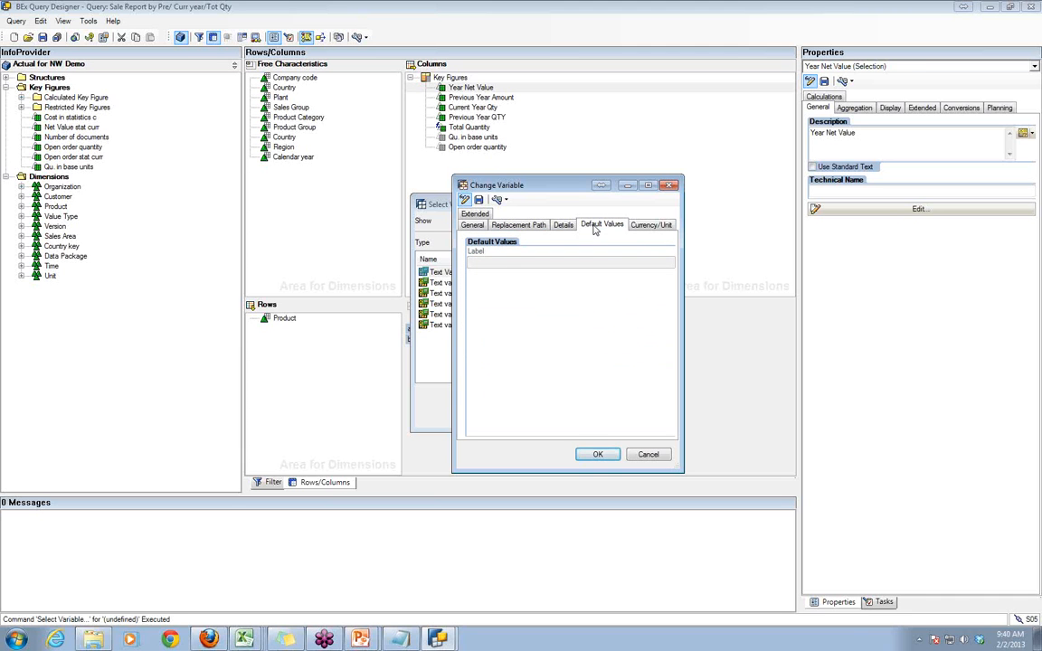
left_click(566, 226)
left_click(532, 226)
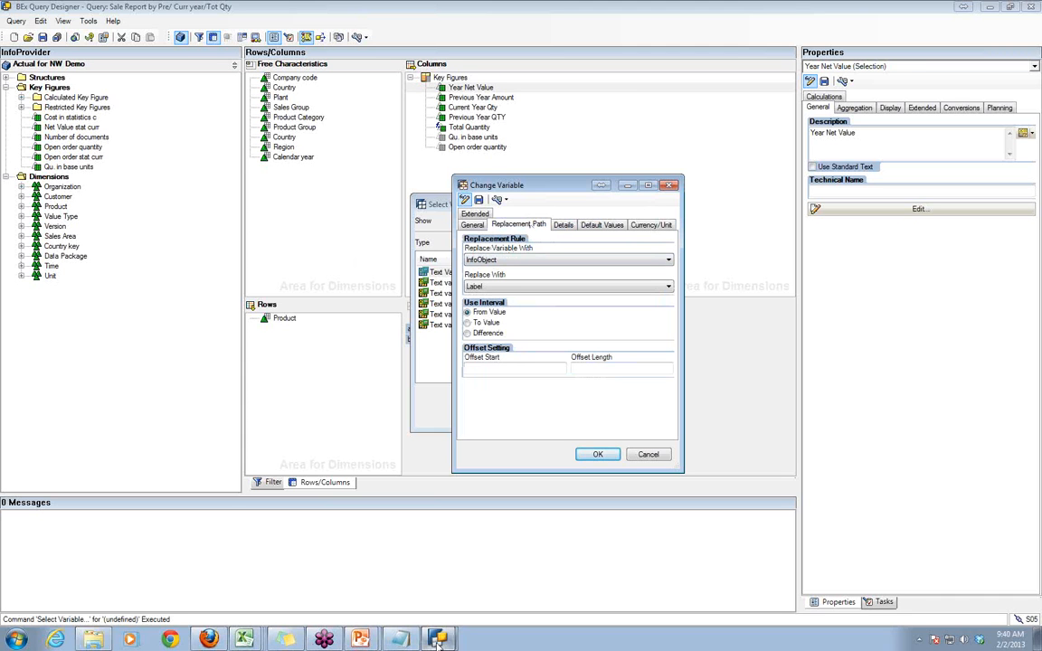
- Show the variable prompt of the Excel workbook "Sale Report by Pre/ Curr year", and return to BEx Query Designer
mouse_move(437, 640)
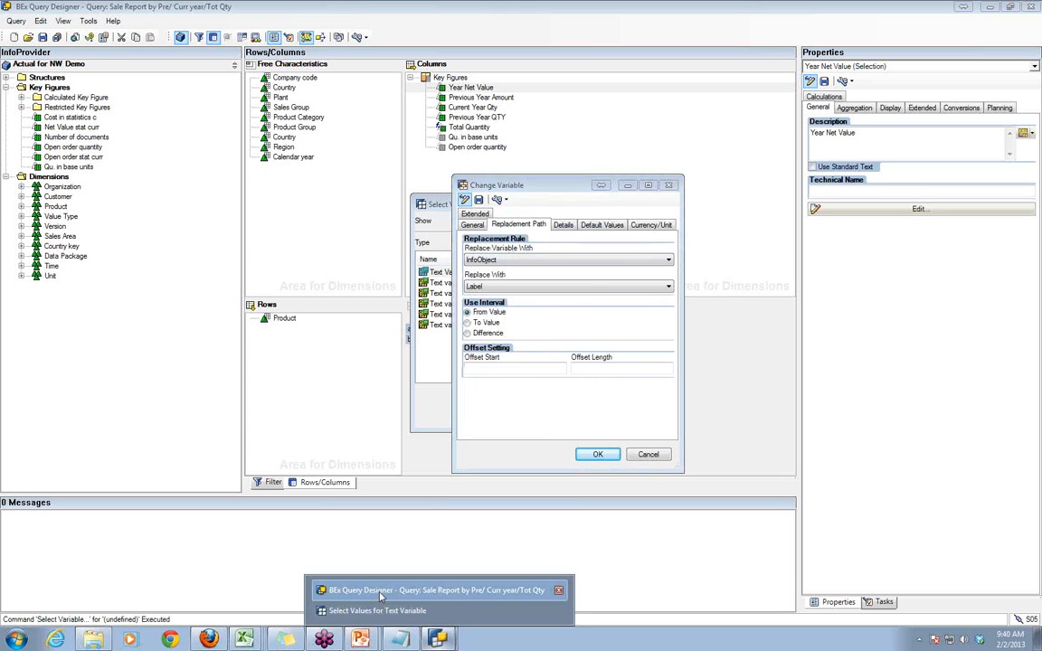
mouse_move(251, 640)
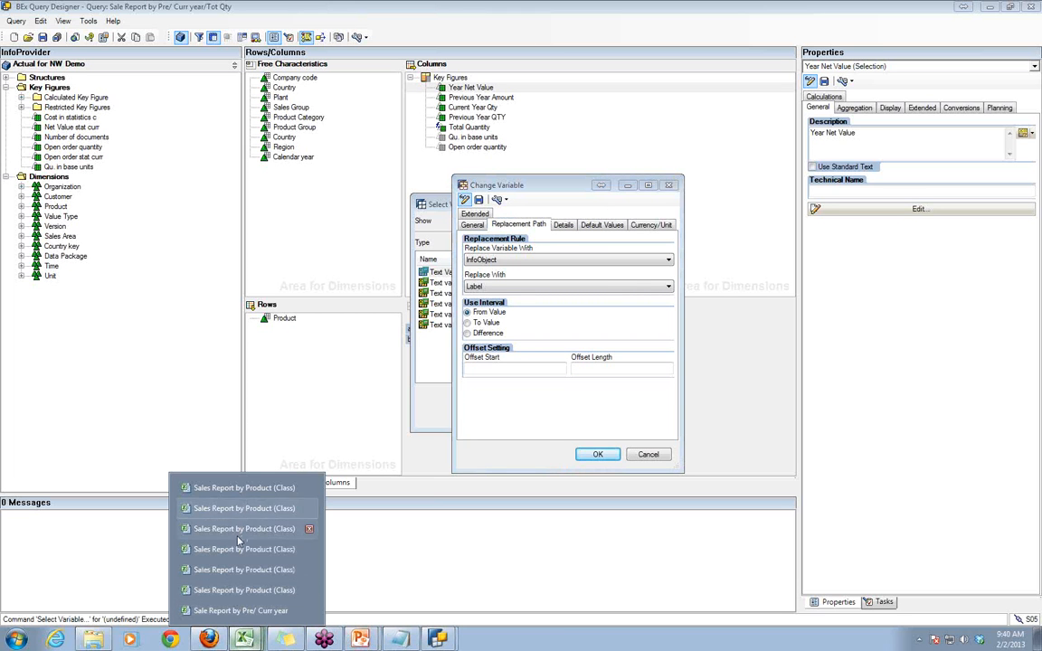
left_click(241, 610)
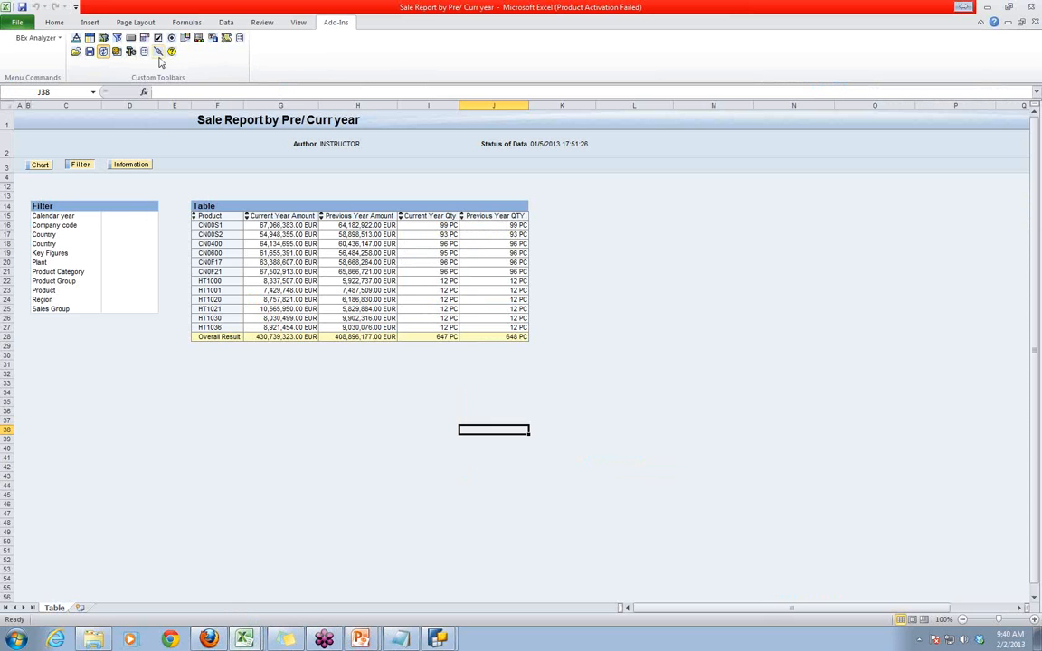
left_click(116, 51)
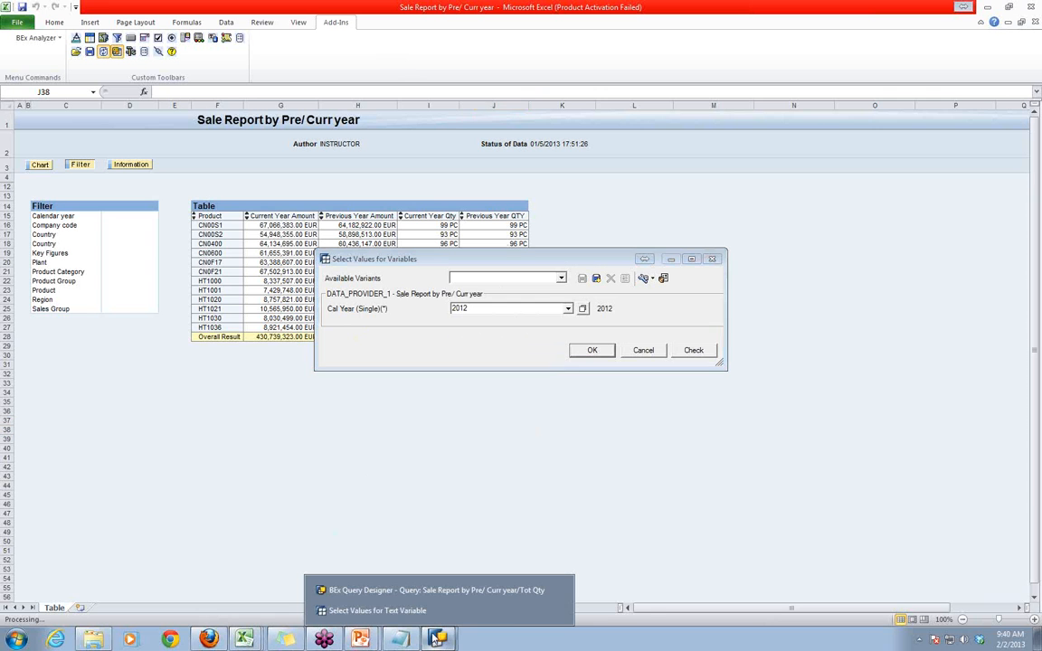
left_click(401, 593)
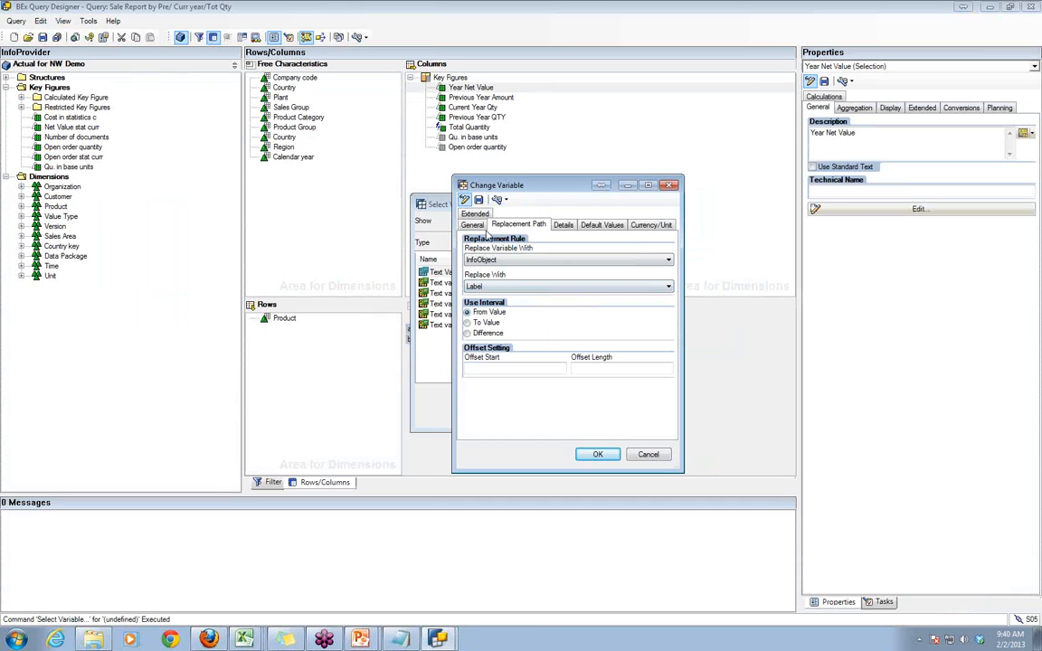
- Recheck the text variable's details, replacement path and general settings
left_click(562, 226)
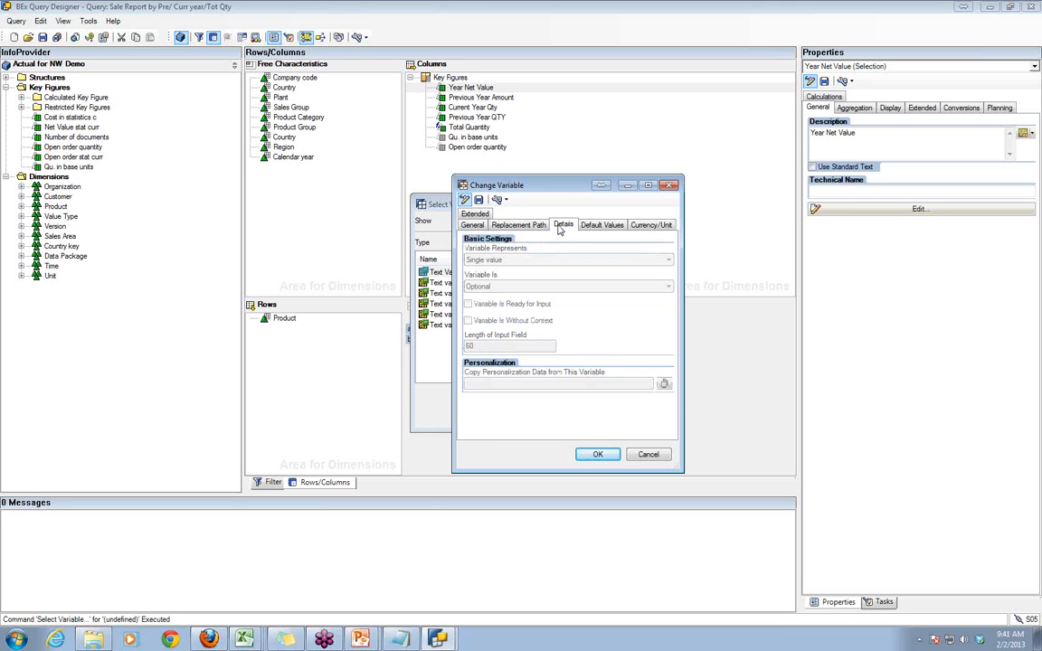
left_click(518, 227)
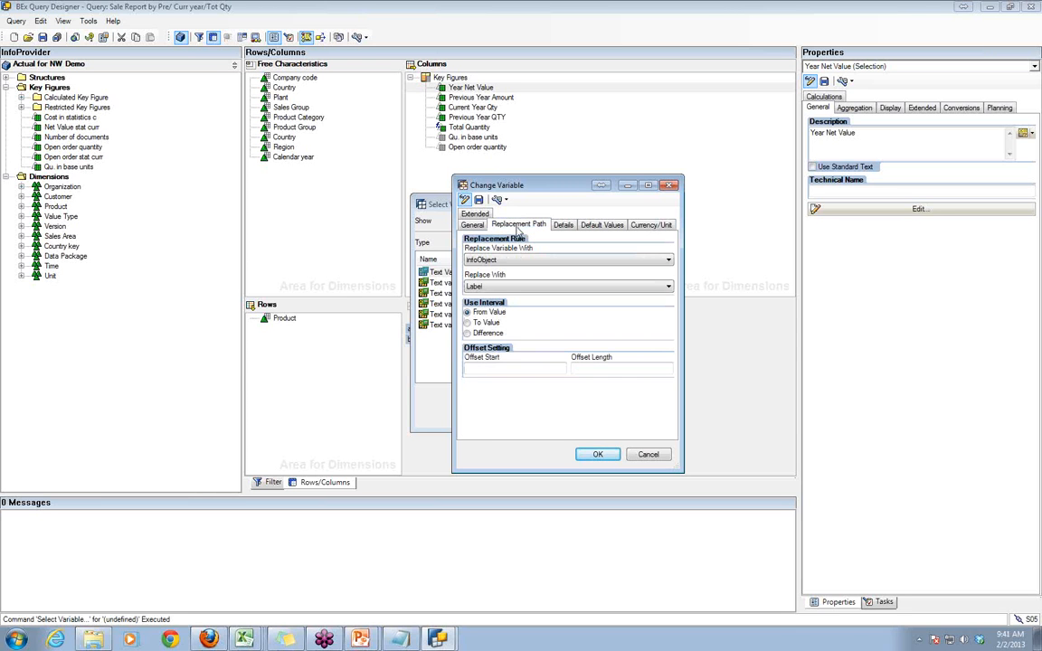
left_click(473, 225)
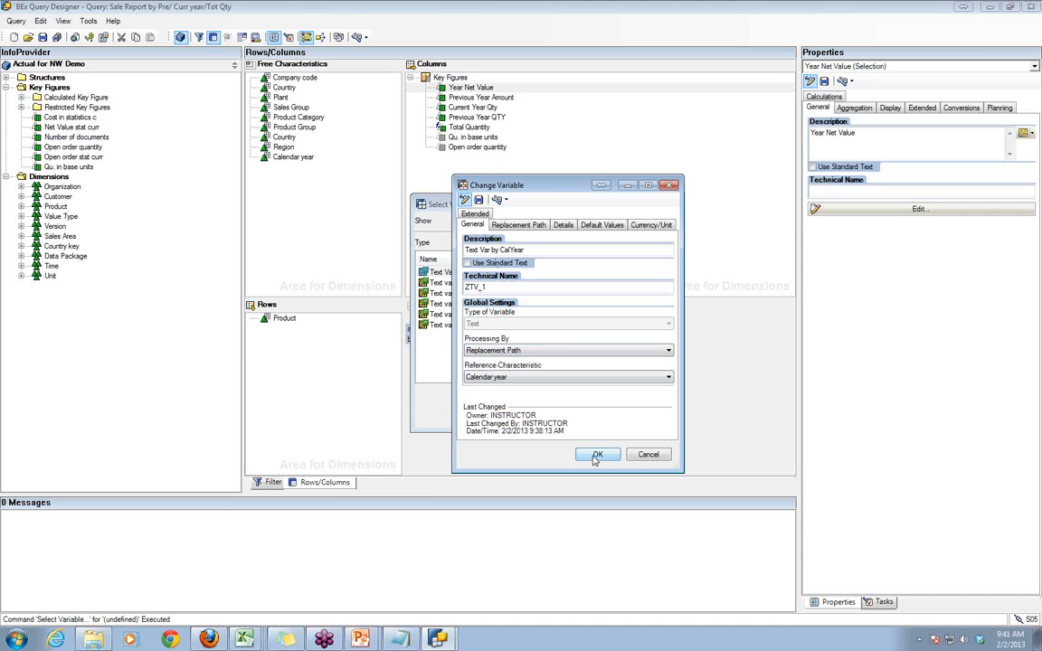
left_click(527, 226)
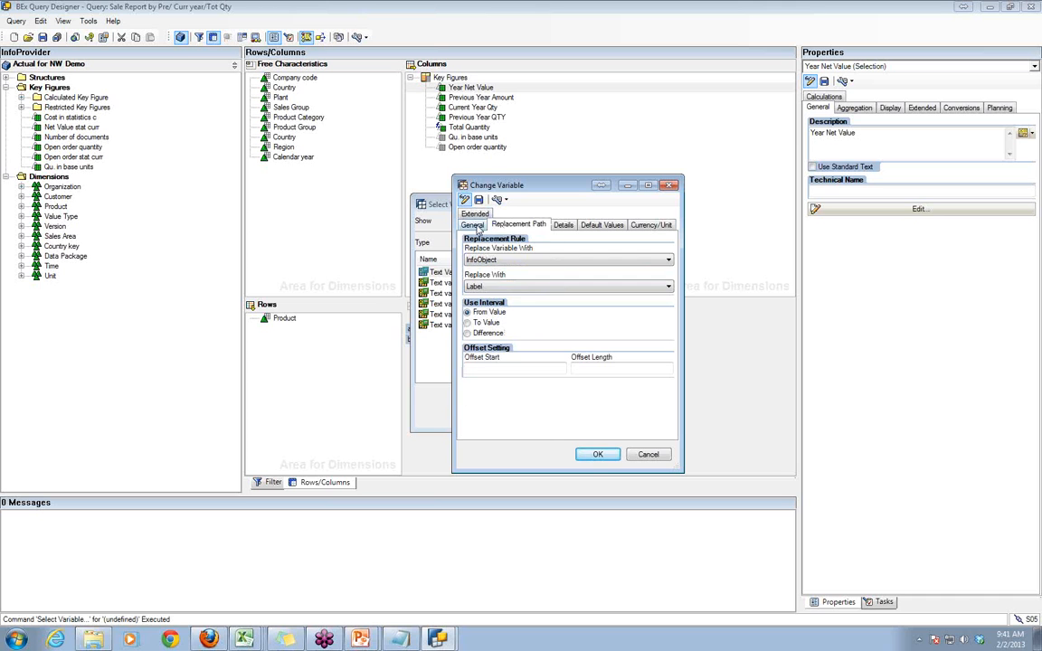
left_click(474, 226)
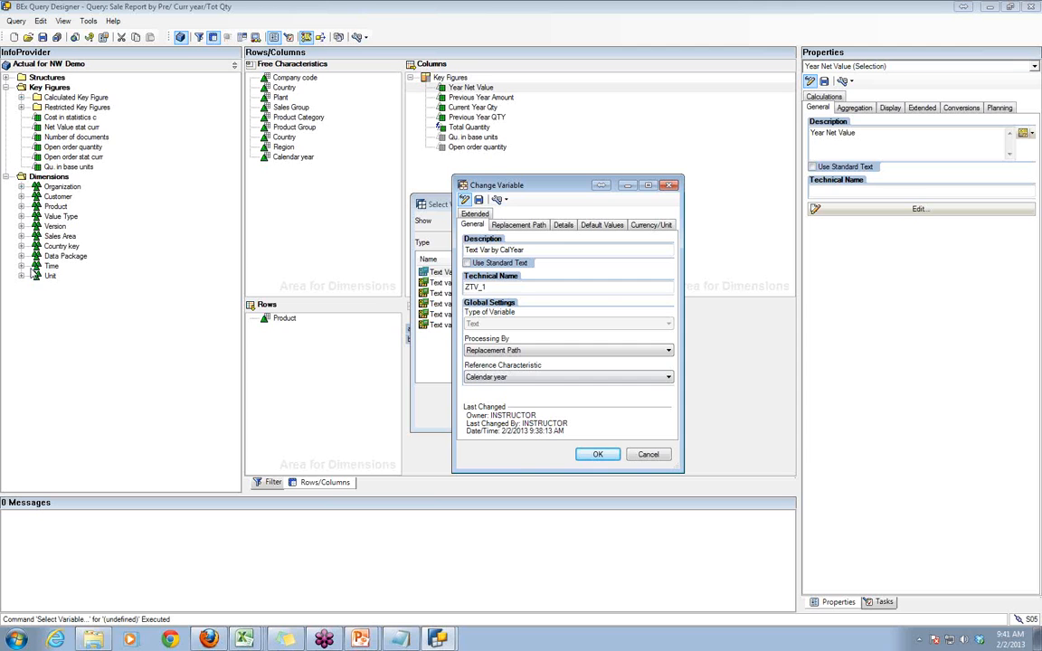
- Save the text variable as "Text Var by CalYear" (ZTV_1) and insert it into the Year Net Value column's description
left_click(597, 455)
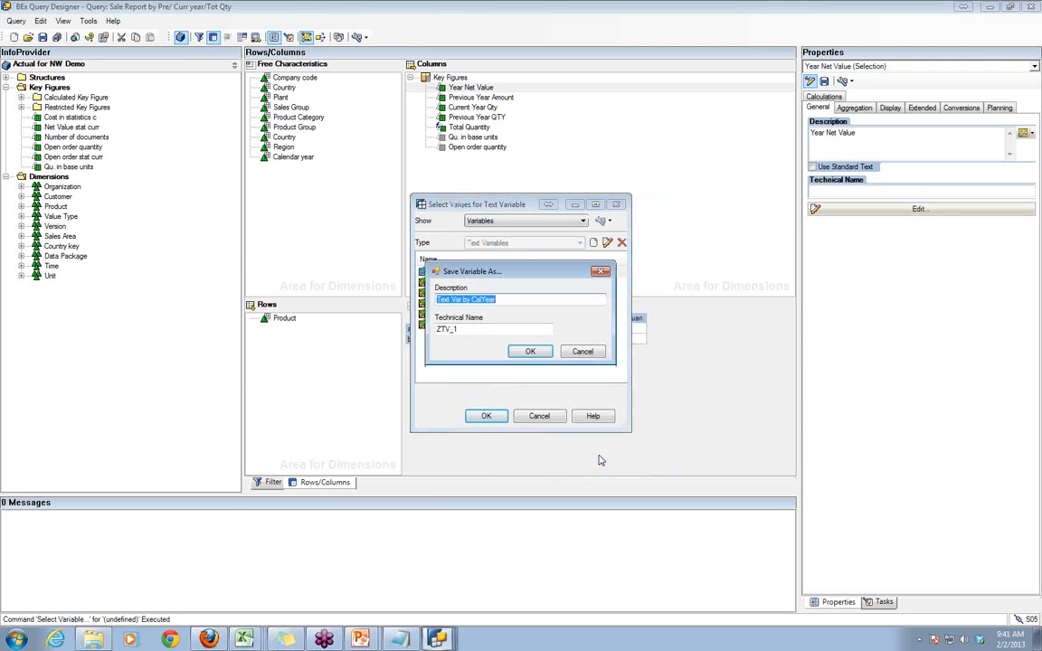
left_click(532, 352)
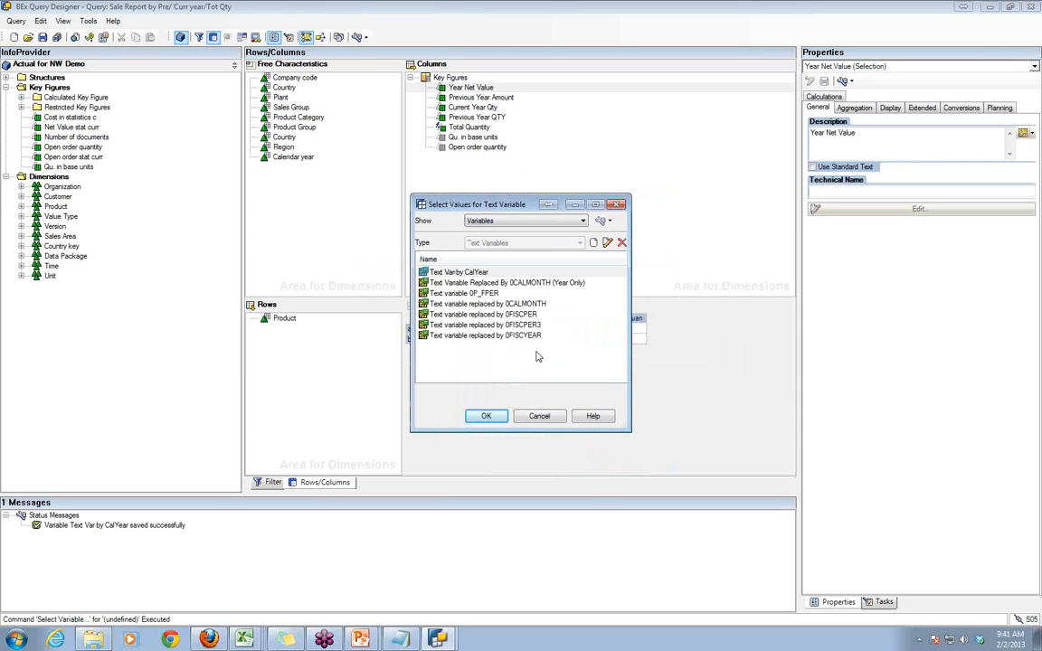
left_click(601, 221)
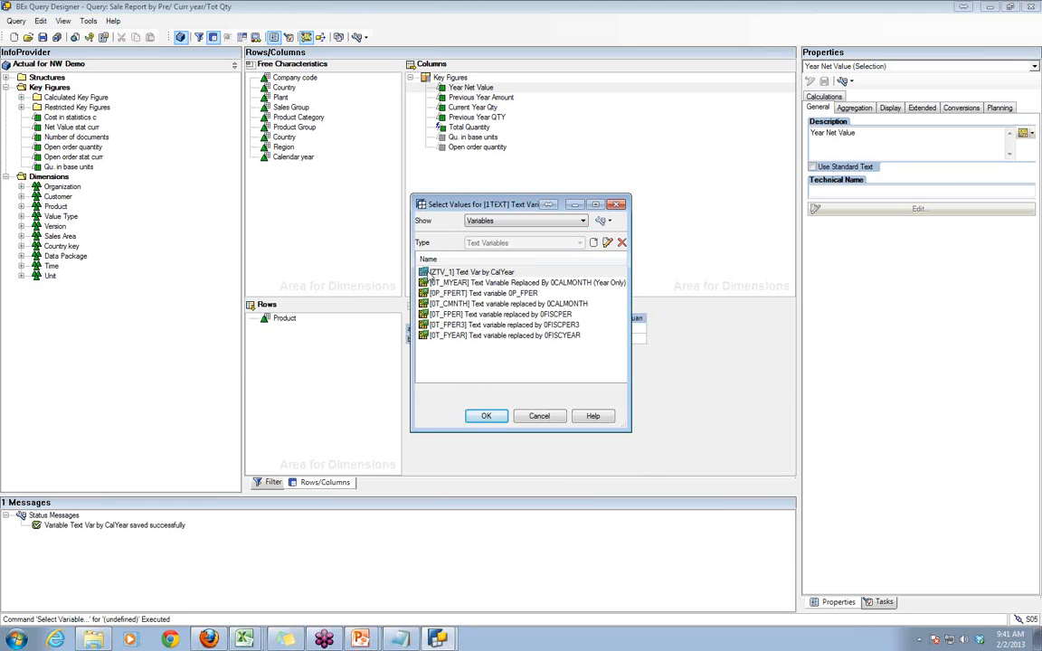
double_click(422, 272)
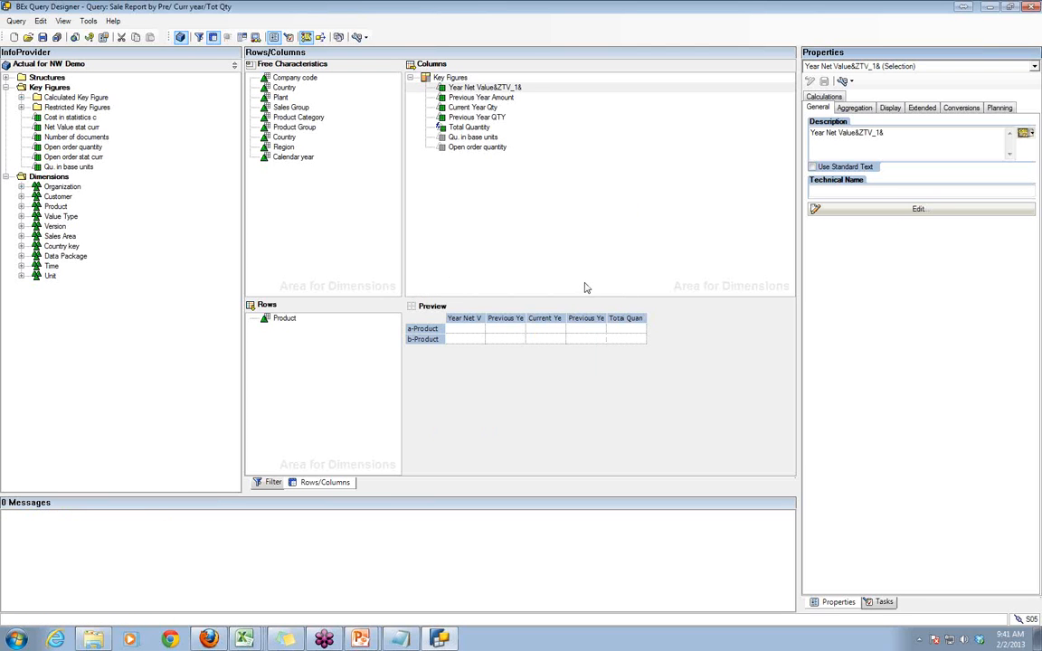
- Move the variable to the front of the description so it reads "&ZTV_1&Year Net Value", and save the query
left_click(887, 133)
key("Delete")
key("ctrl+z")
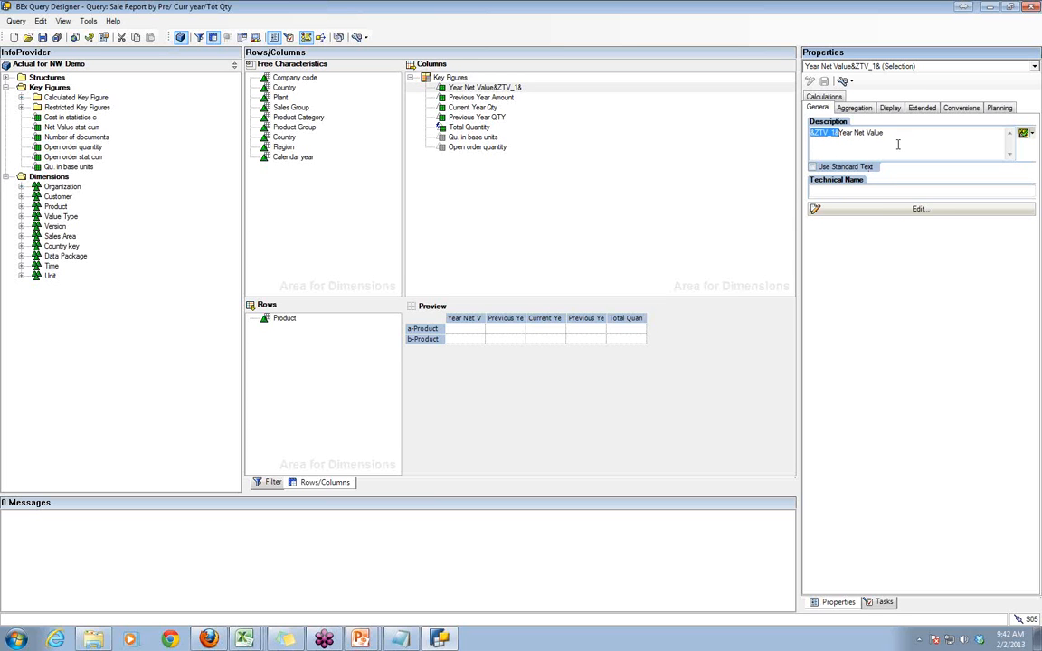
left_click(42, 36)
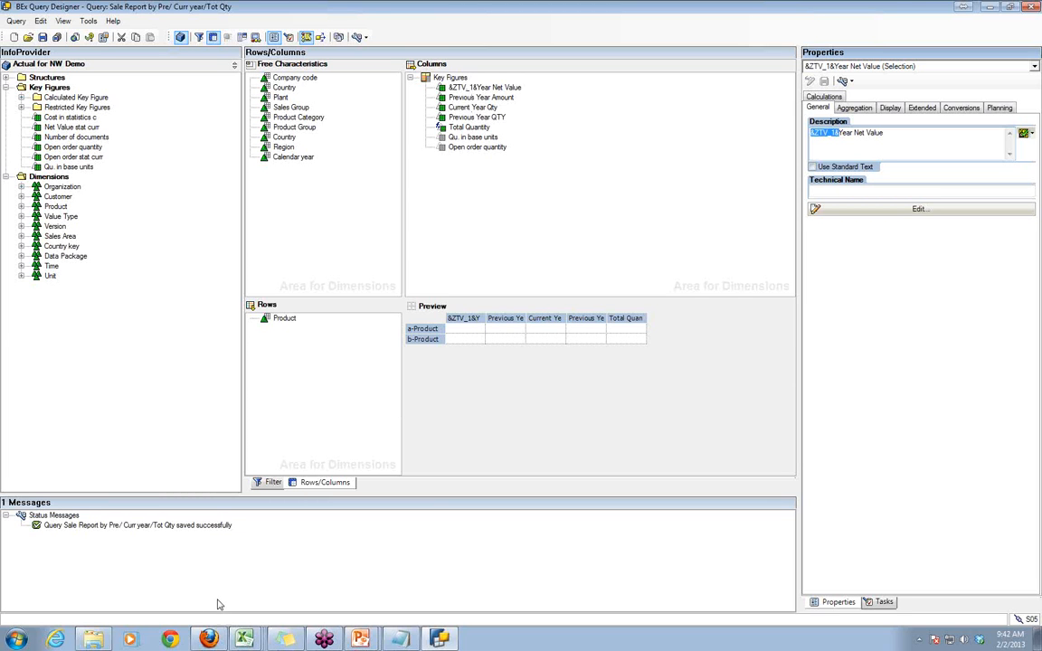
left_click(40, 36)
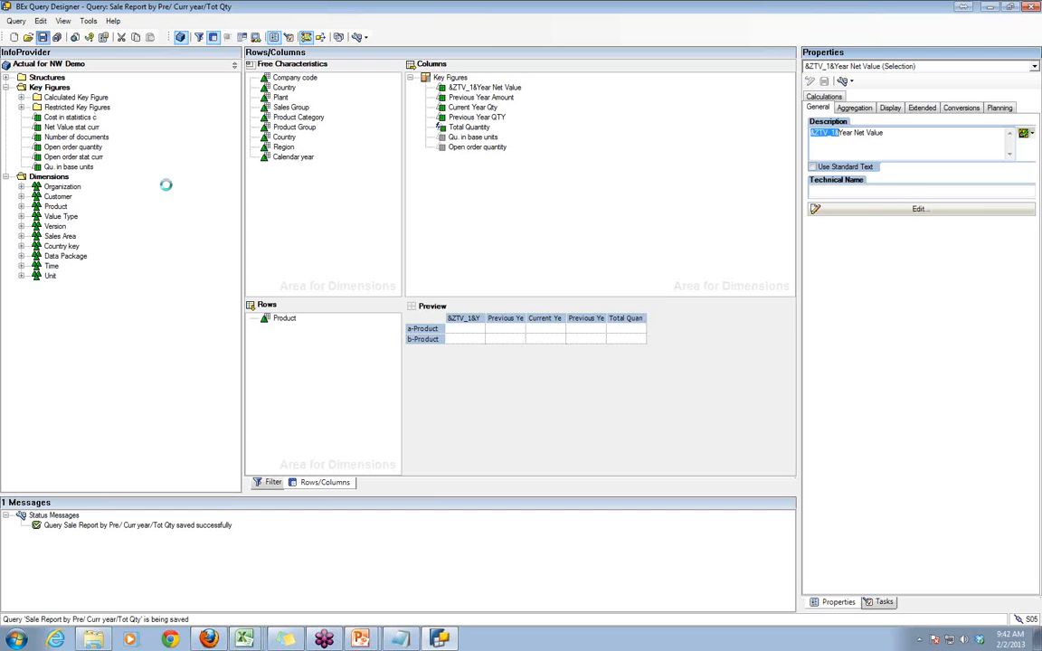
- Switch to the Excel workbook "Sale Report by Pre/ Curr year" and confirm its variable prompt with Cal Year 2012
right_click(244, 639)
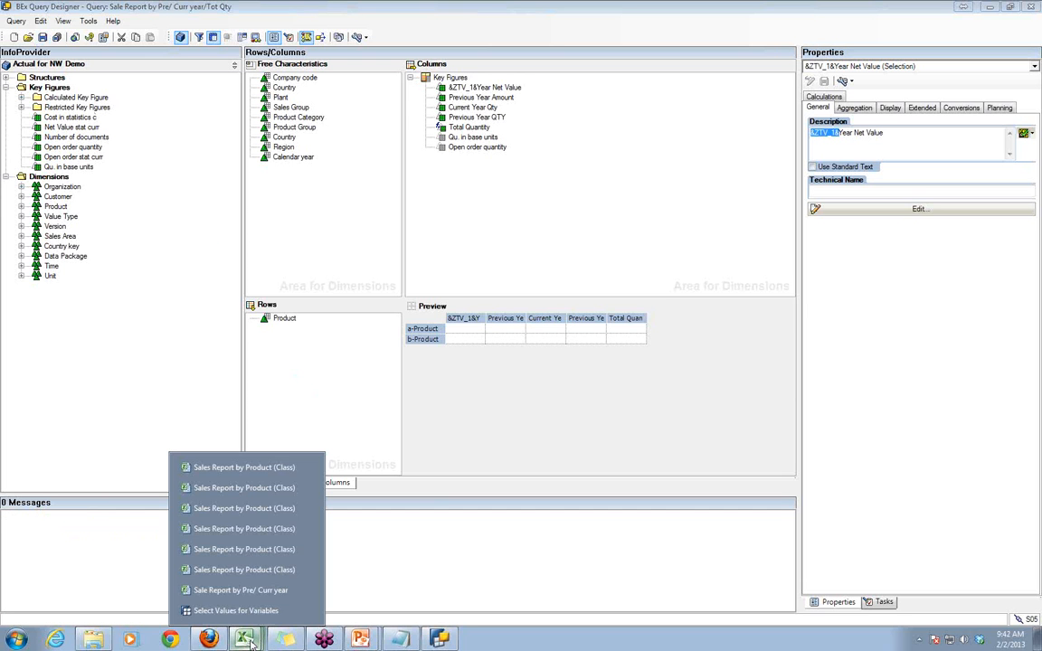
left_click(245, 591)
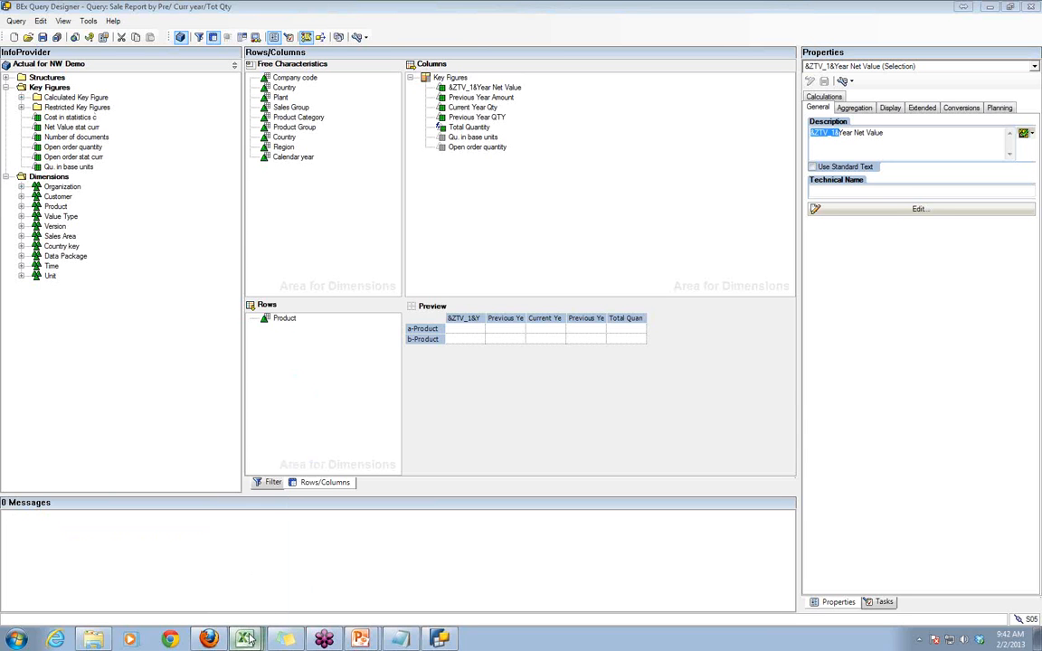
mouse_move(244, 640)
left_click(241, 597)
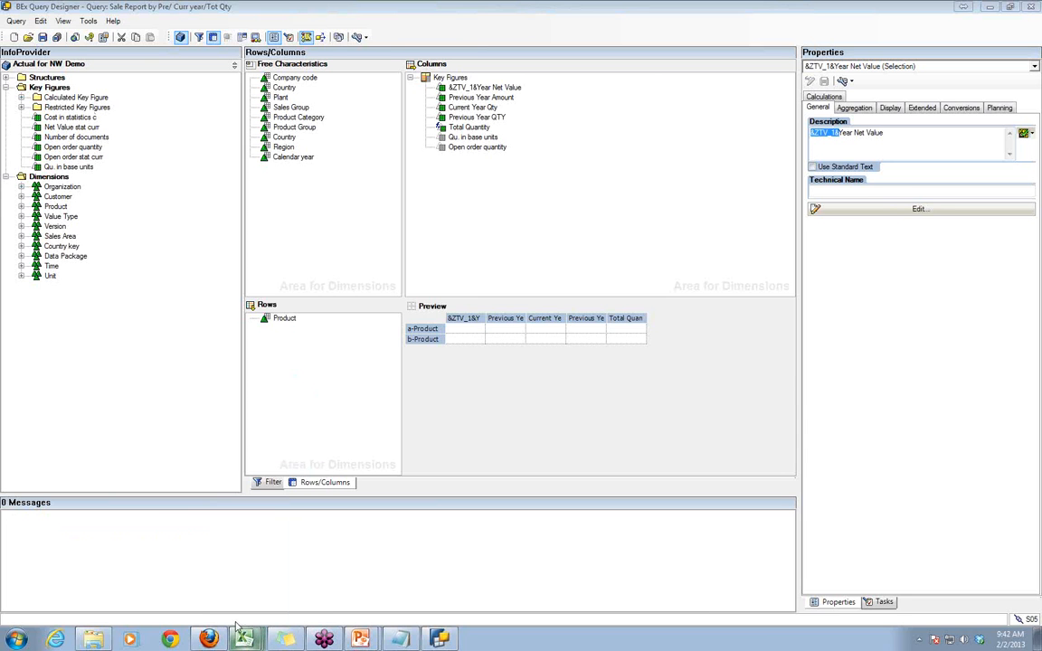
left_click(241, 614)
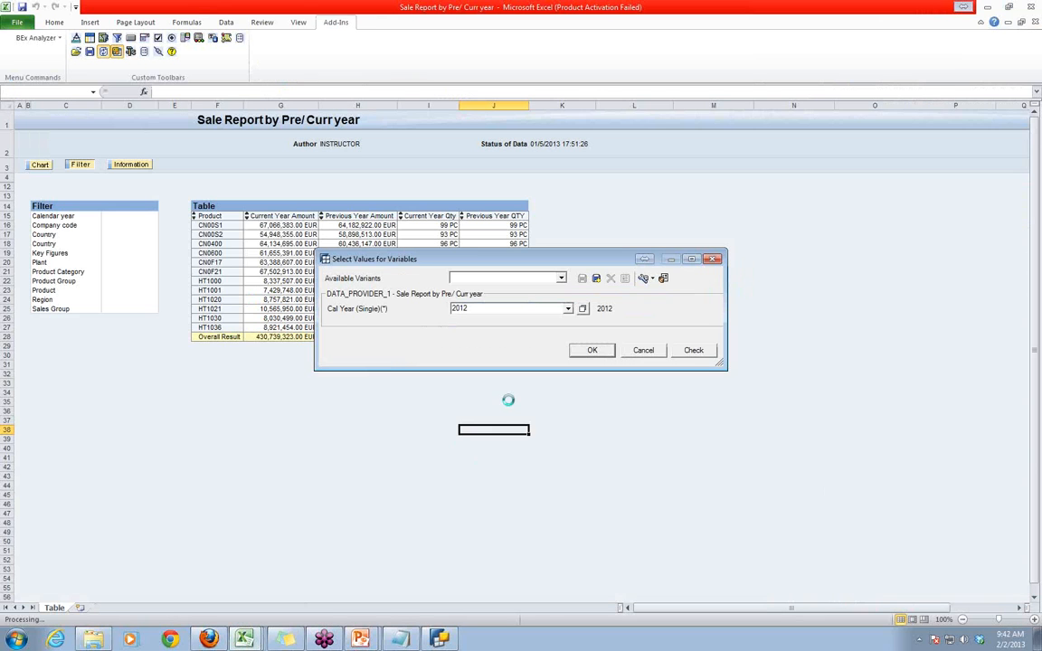
left_click(590, 351)
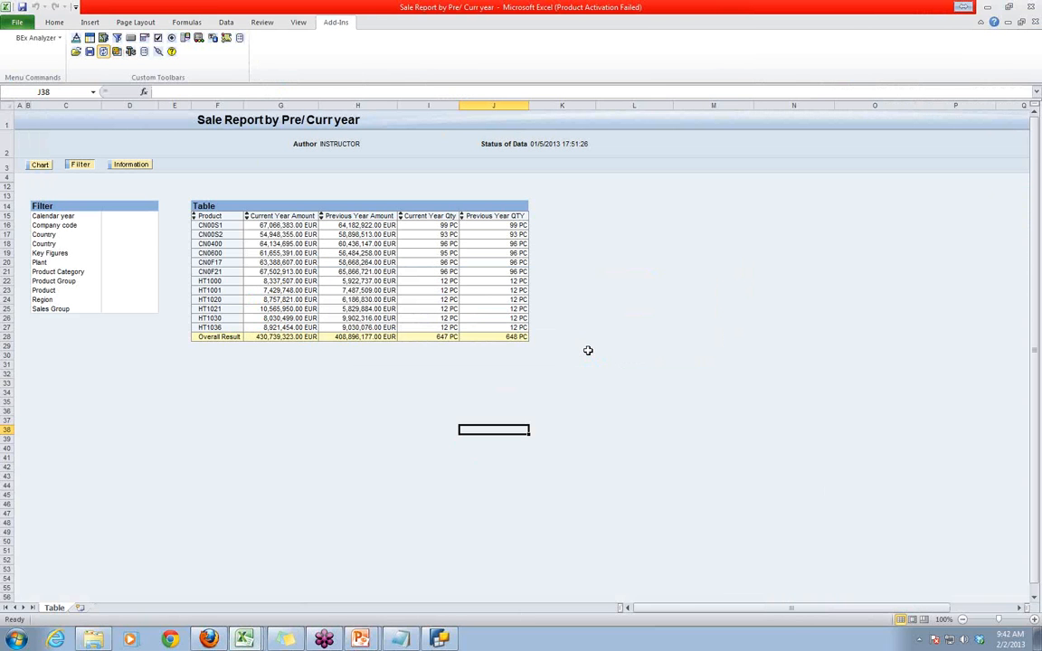
- Open the query "Sale Report by Pre/ Curr year" from the history and run it for Cal Year 2012
left_click(76, 52)
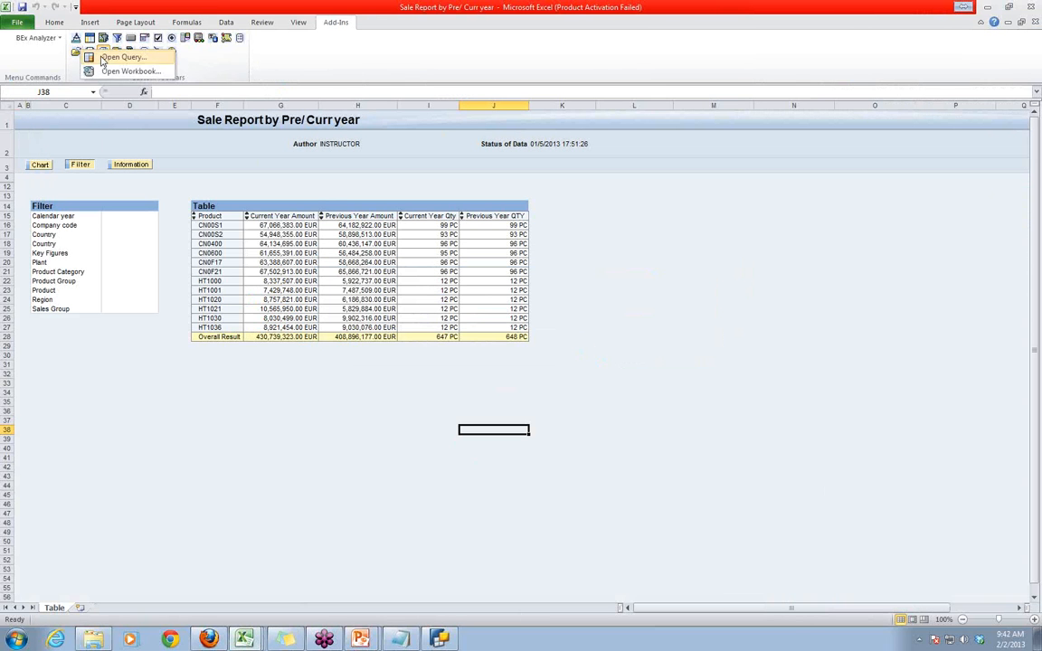
left_click(102, 59)
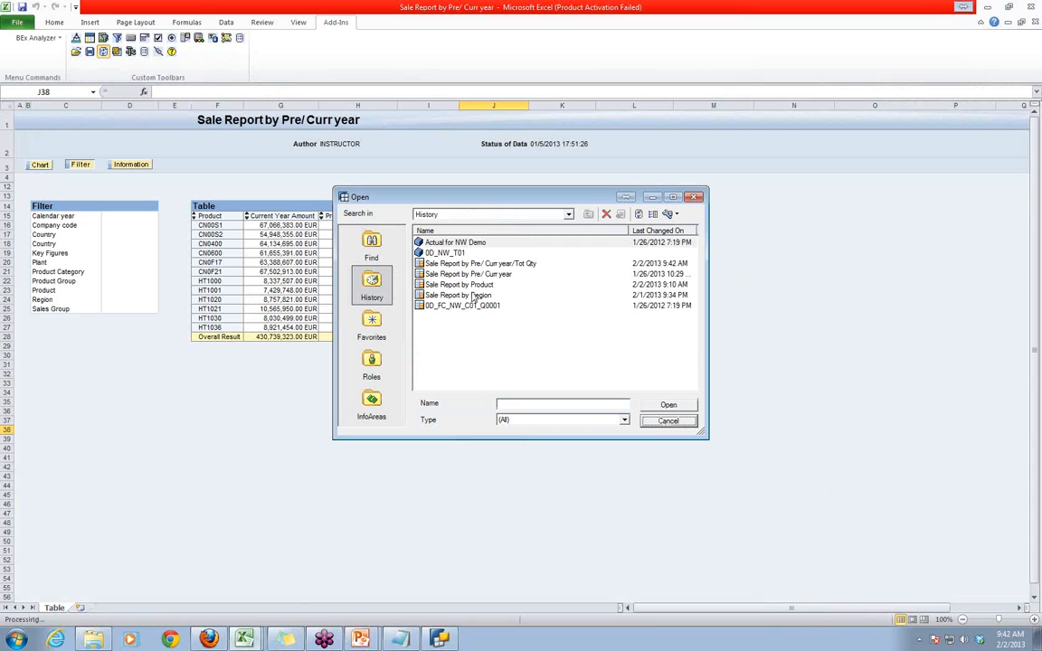
double_click(471, 274)
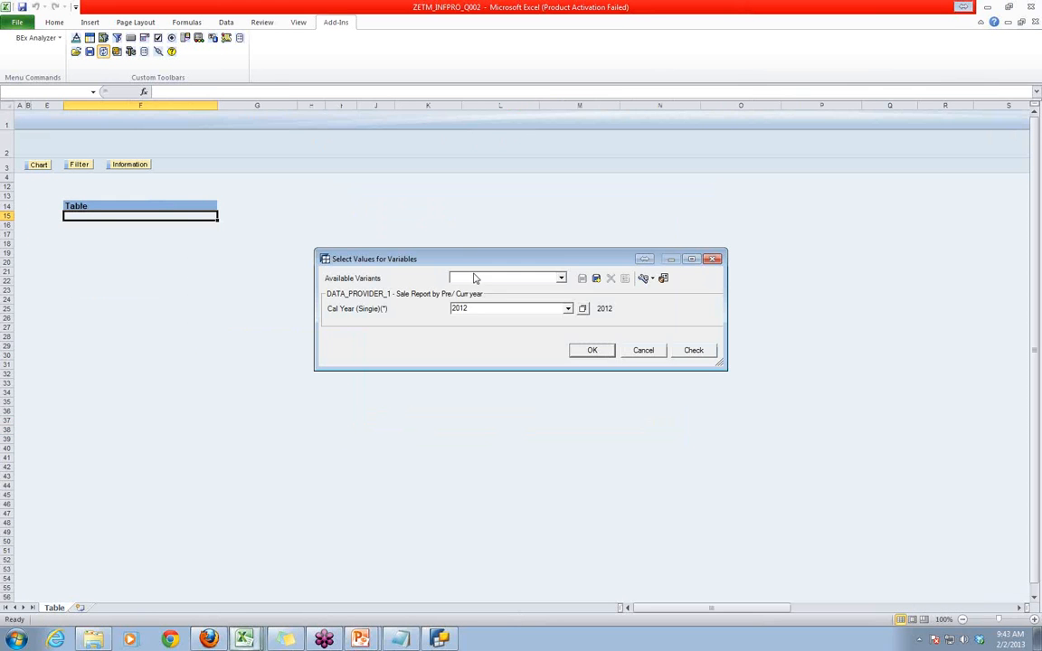
left_click(592, 350)
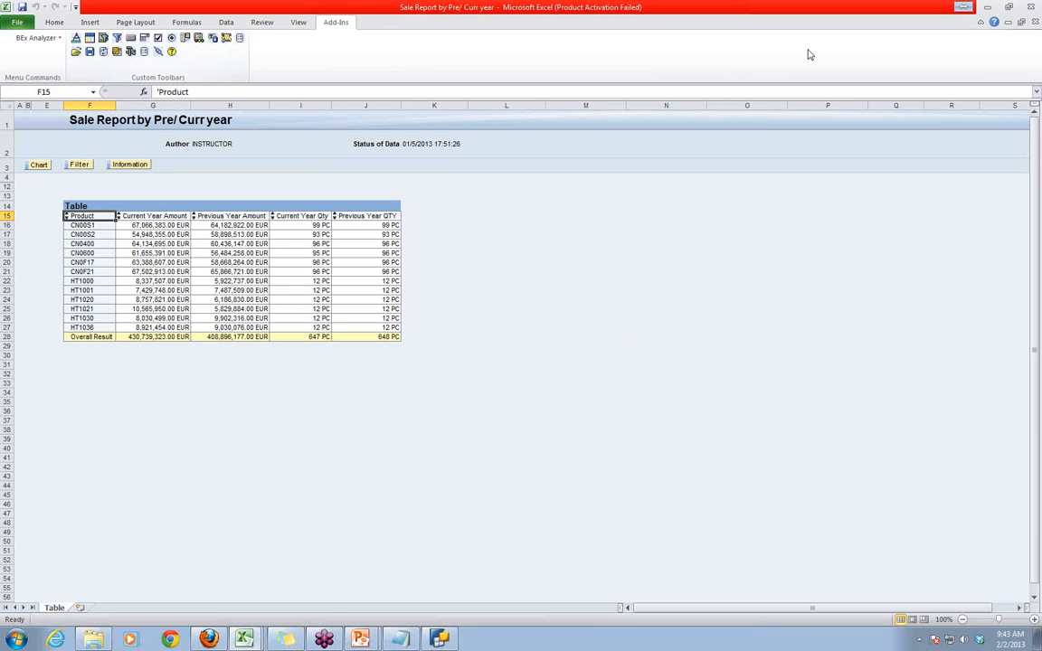
- Close both open "Sale Report by Pre/ Curr year" workbooks without saving their changes
left_click(1036, 24)
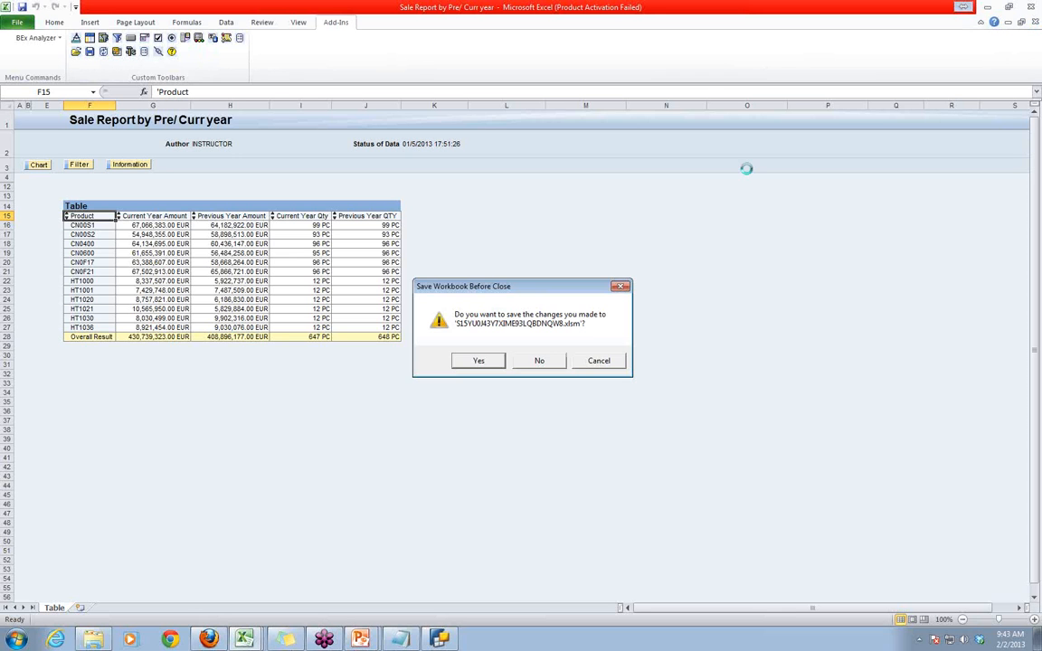
left_click(552, 358)
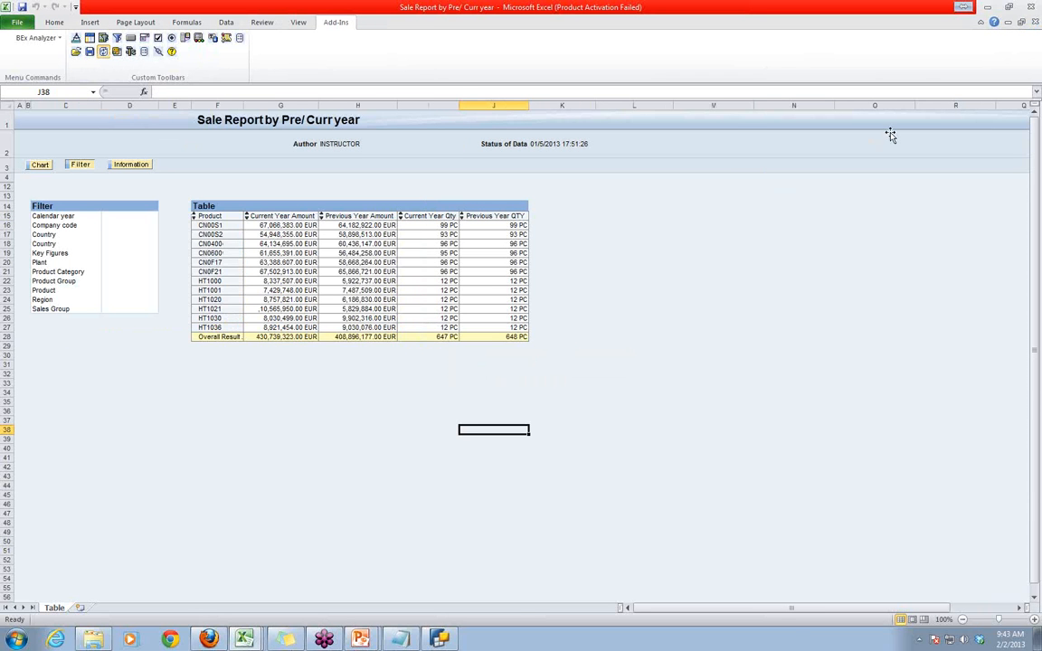
left_click(1034, 23)
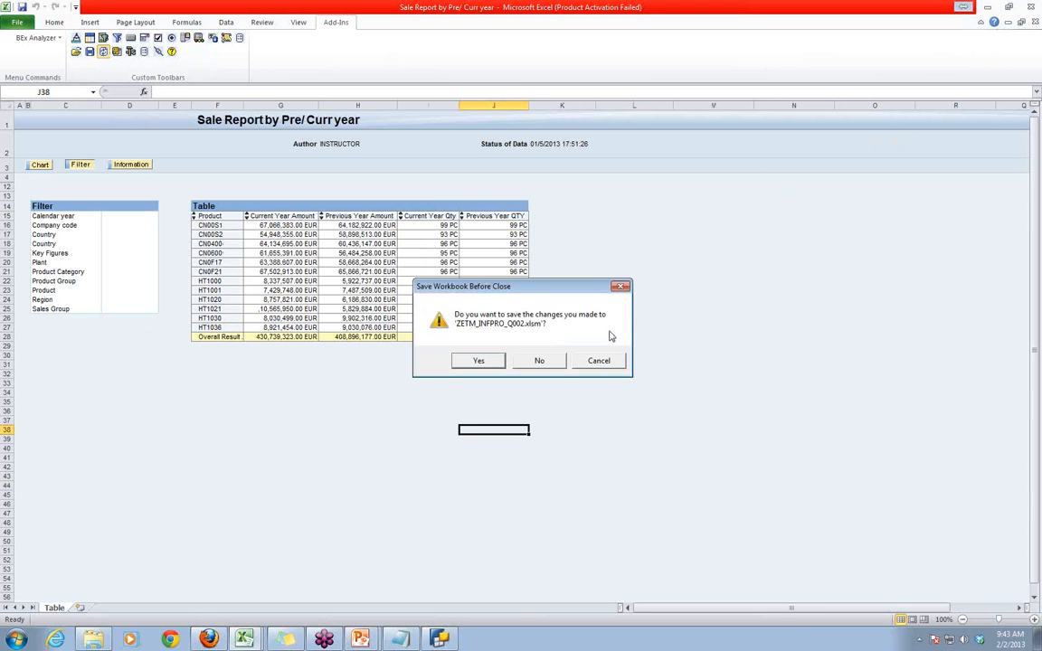
left_click(549, 359)
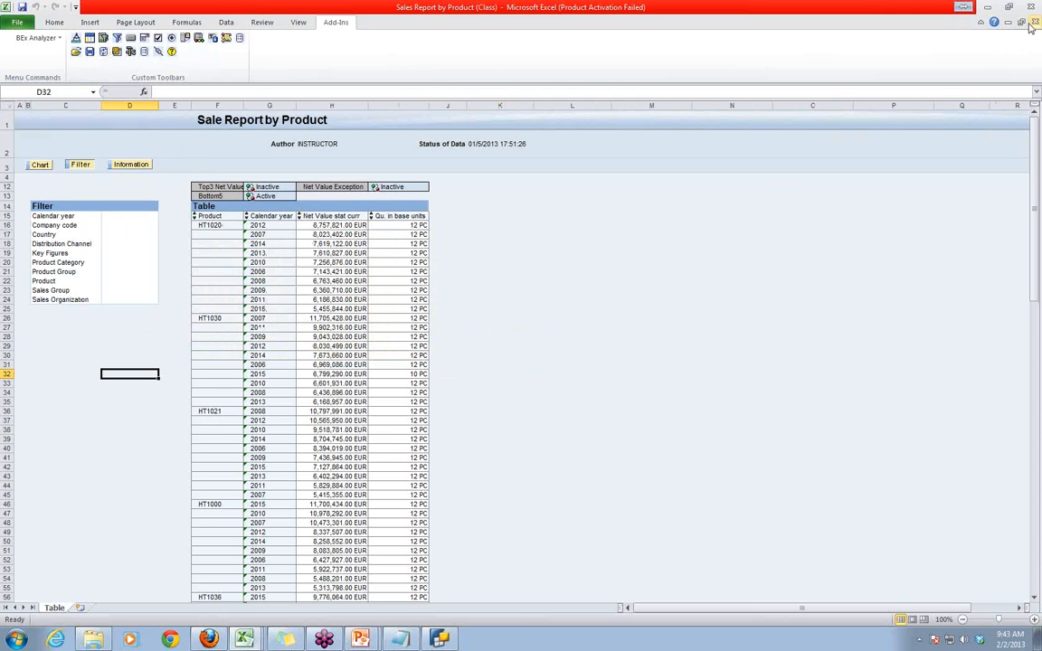
- Close the "Sale Report by Product" result workbooks and the workbook with the QTD example sheet without saving
left_click(1033, 22)
left_click(531, 359)
left_click(1035, 23)
left_click(585, 361)
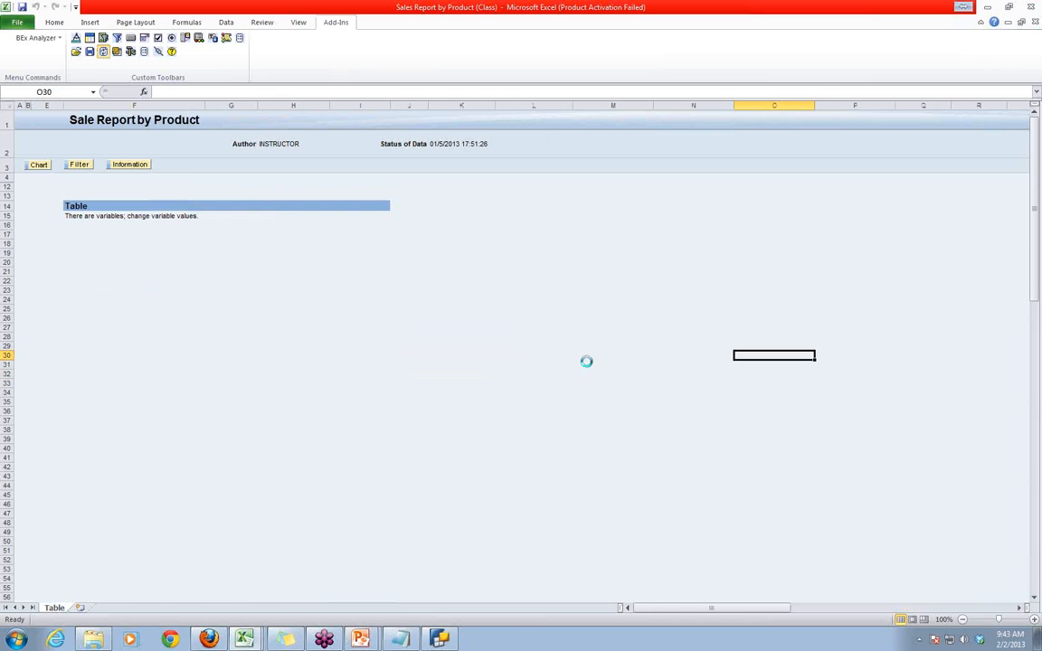
left_click(650, 357)
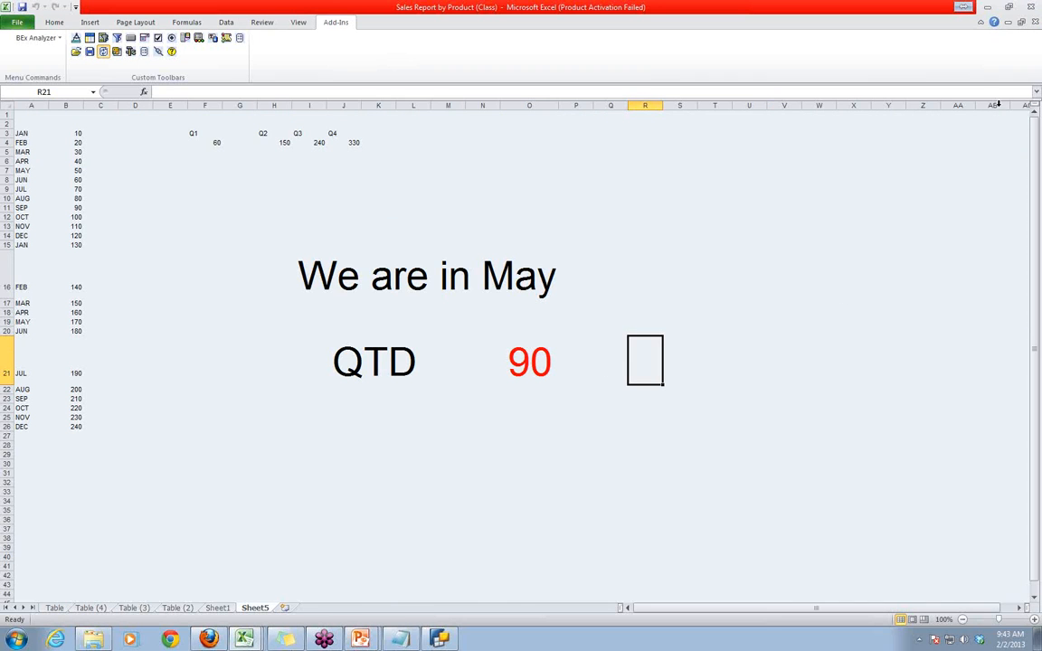
left_click(1036, 23)
left_click(525, 362)
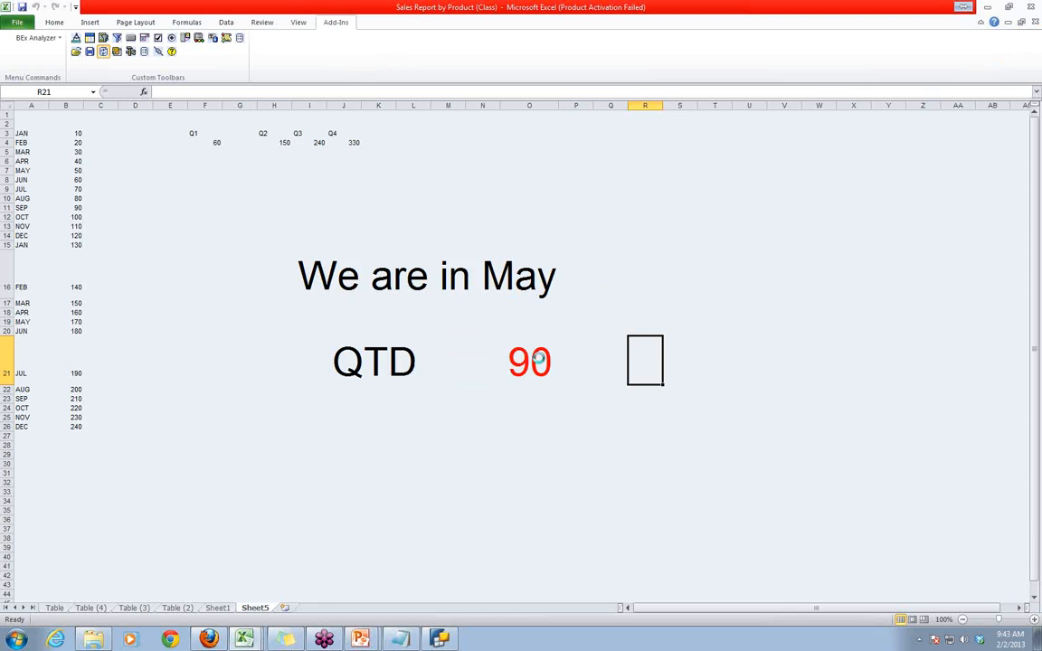
left_click(605, 338)
left_click(630, 405)
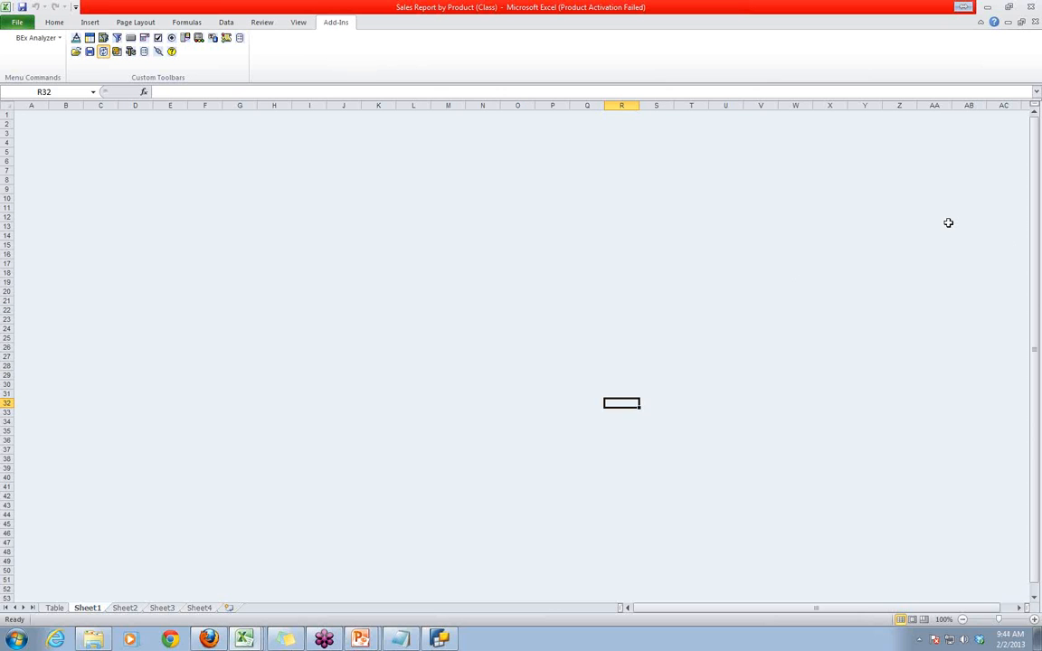
- Switch to BEx Query Designer with the query "Sale Report by Pre/ Curr year/Tot Qty"
left_click(1033, 289)
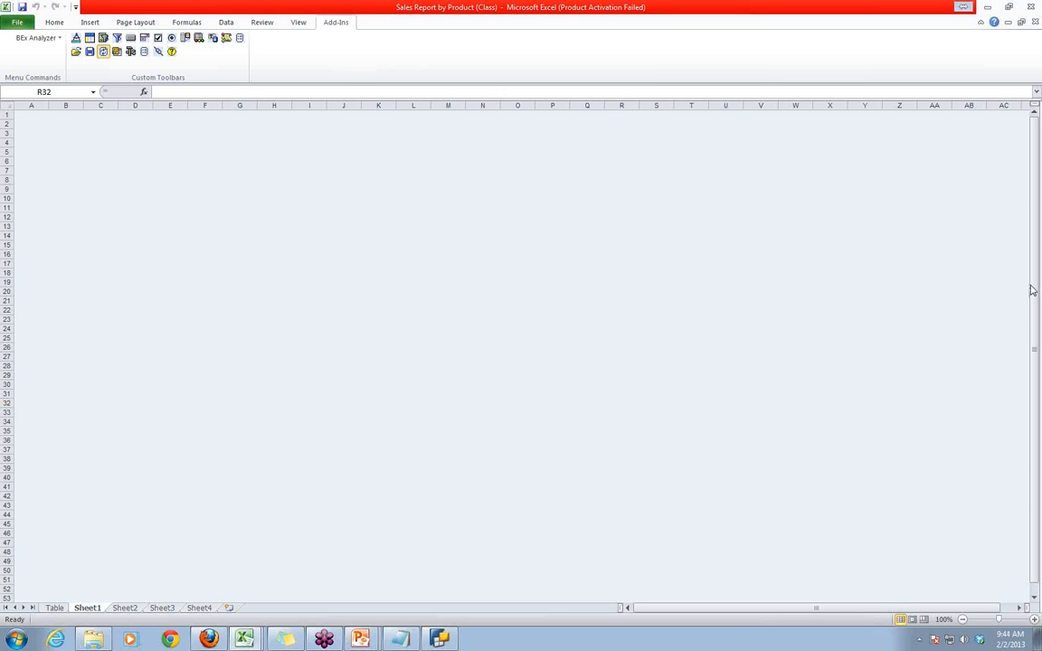
left_click(440, 639)
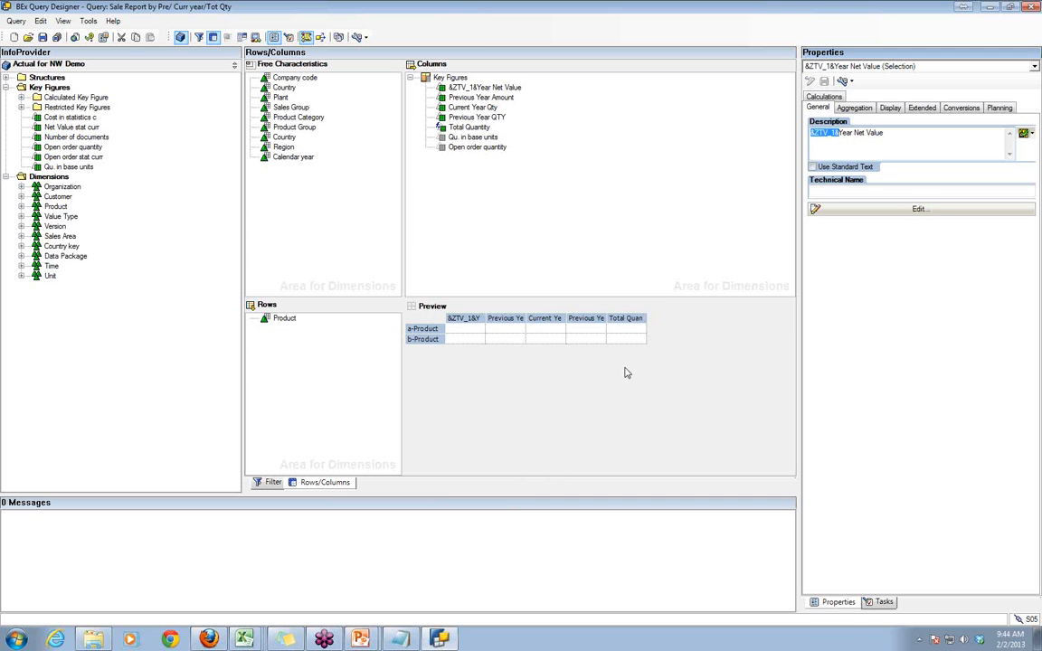
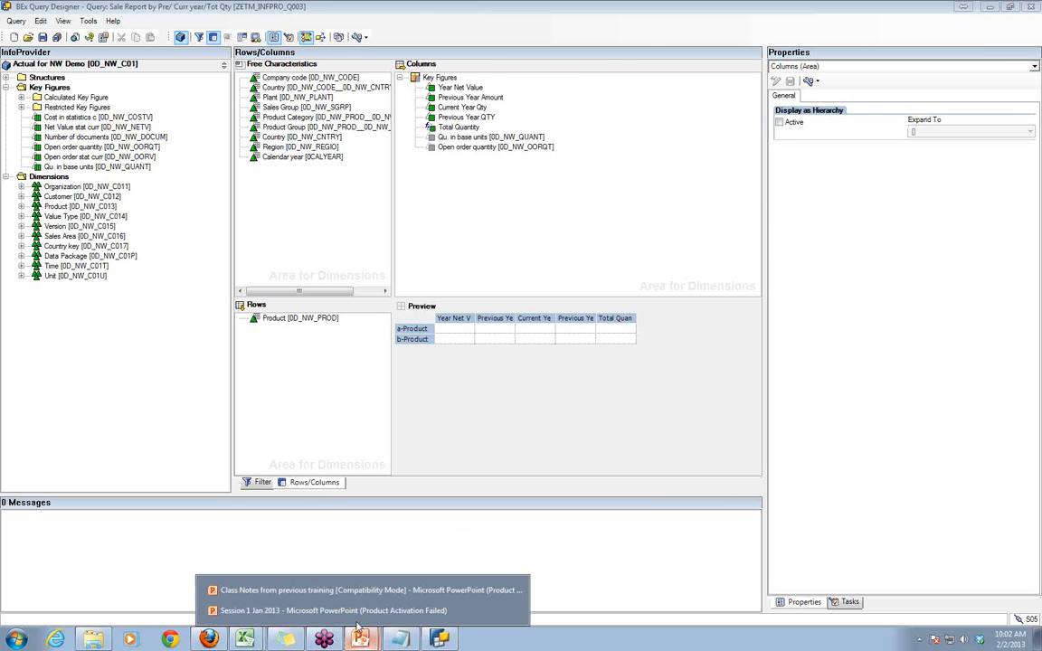
- Switch to the Session 1 Jan 2013 presentation and examine the Replacement Path and text variable note on slide 5
left_click(344, 610)
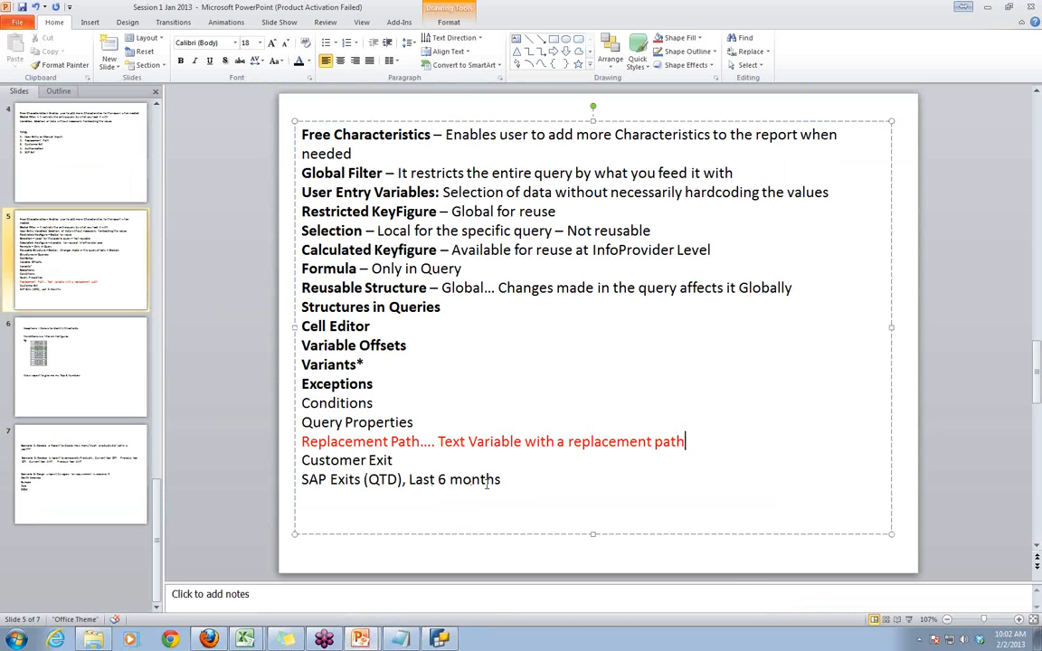
left_click_drag(303, 443, 430, 443)
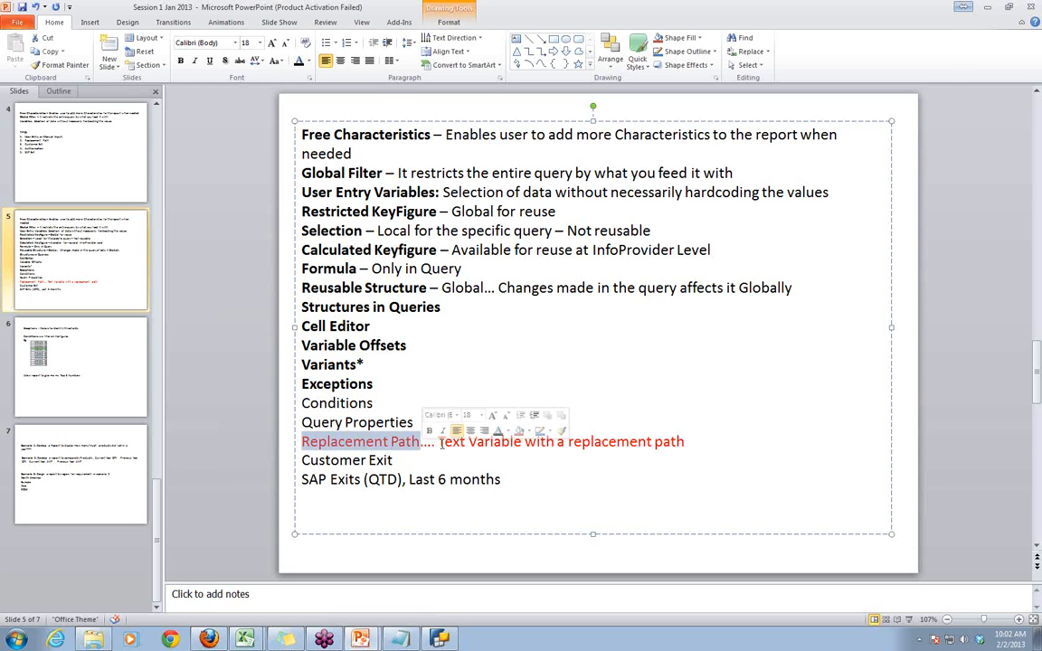
left_click_drag(688, 441, 451, 436)
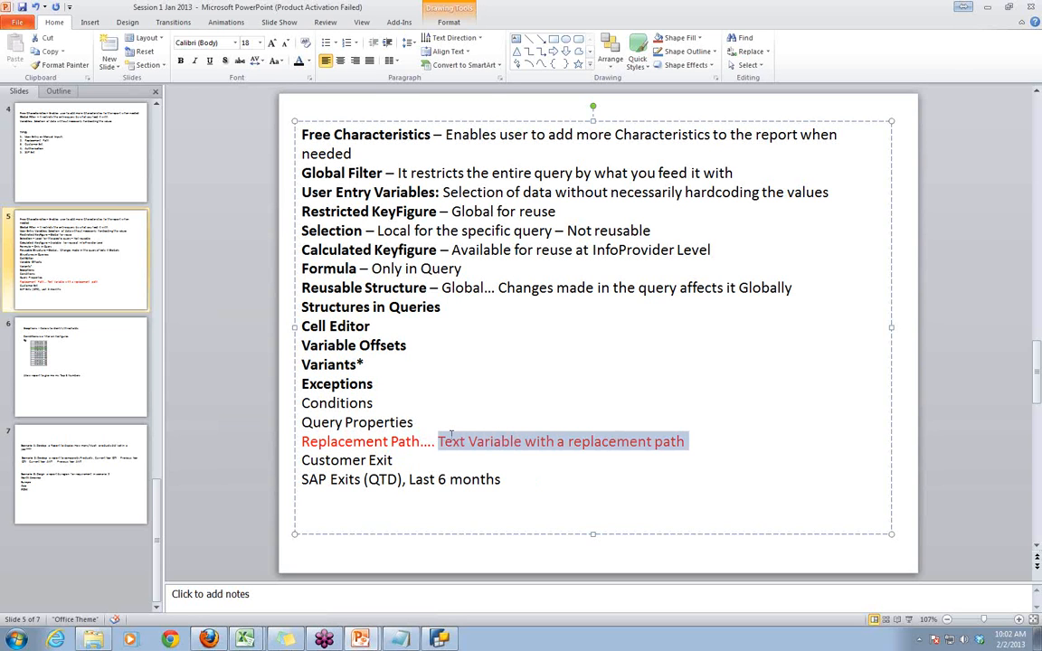
left_click(714, 492)
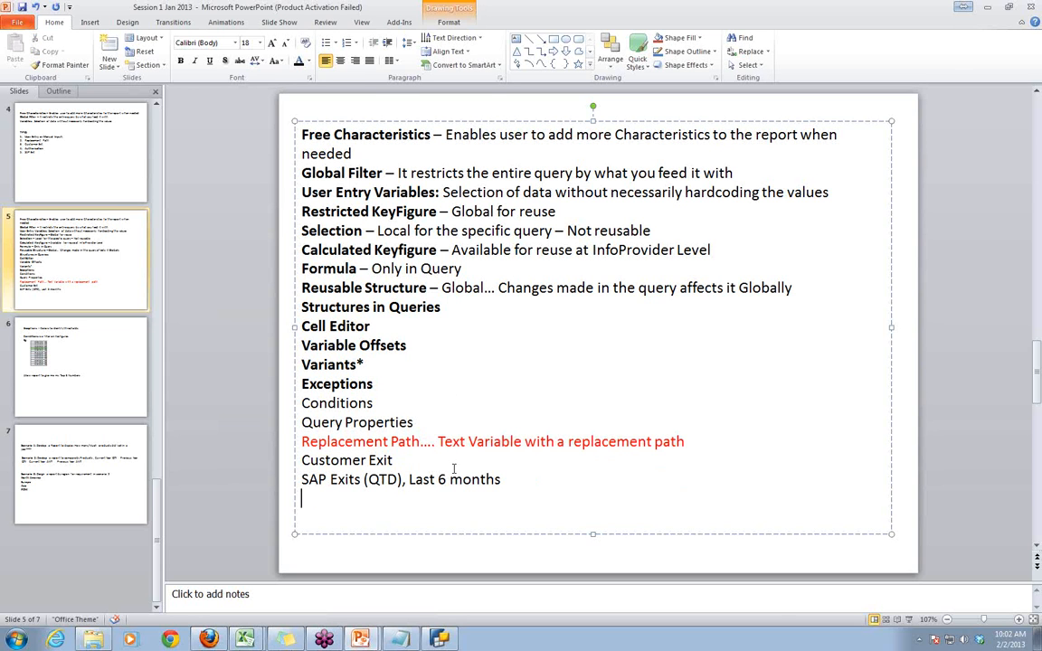
left_click(217, 393)
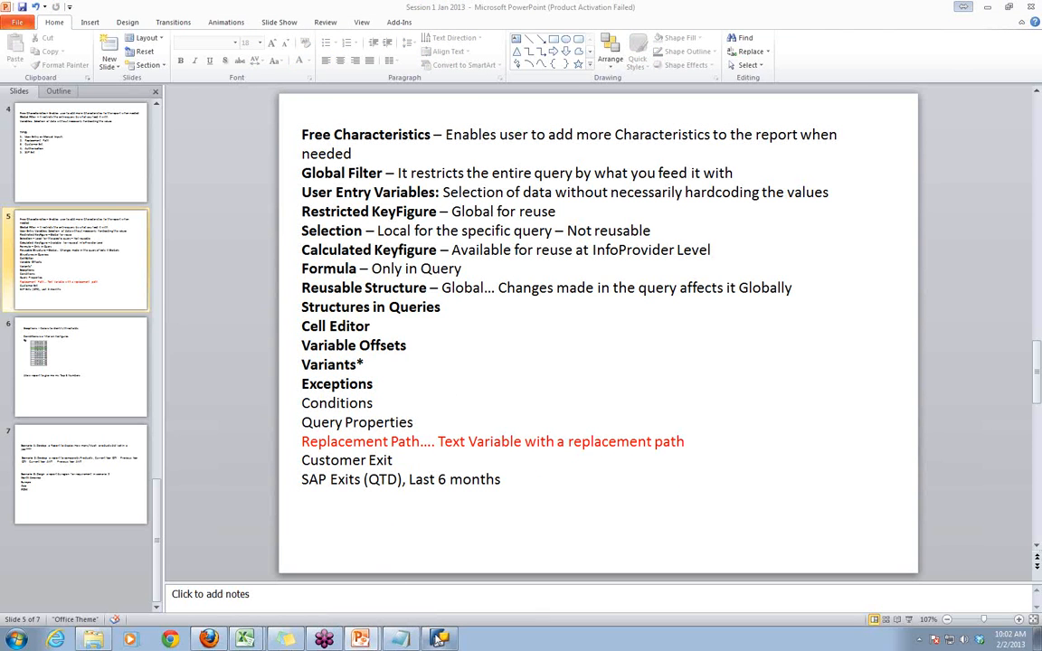
- Switch to BEx Query Designer and open the query ZETM_INFPRO_Q002, Sale Report by Pre/ Curr year, without saving the current query's changes
left_click(439, 639)
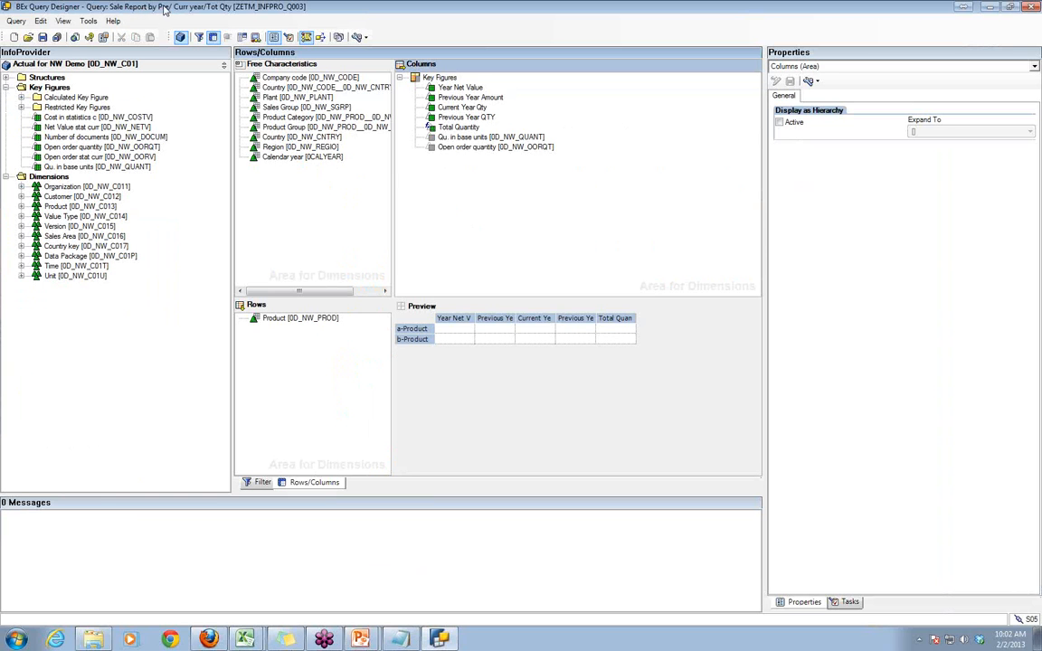
left_click(28, 36)
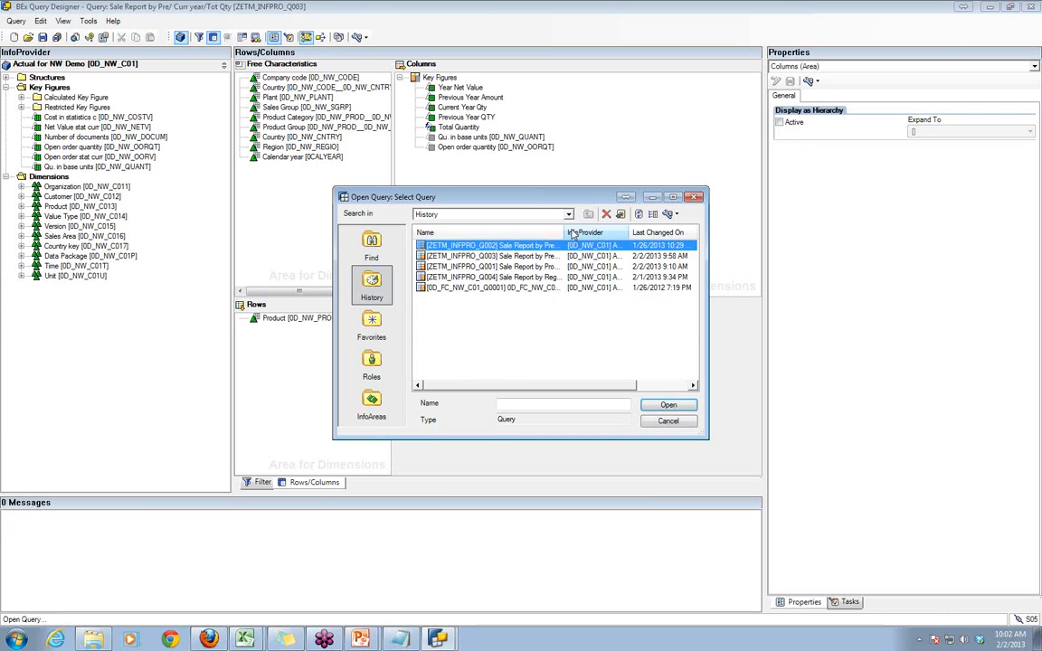
double_click(566, 232)
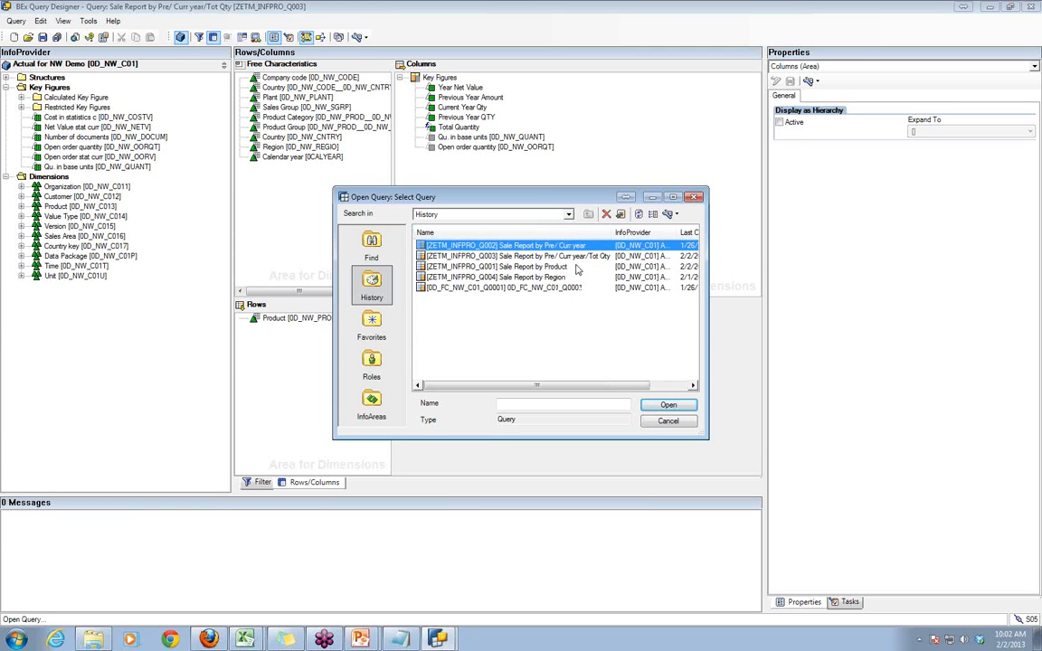
double_click(534, 246)
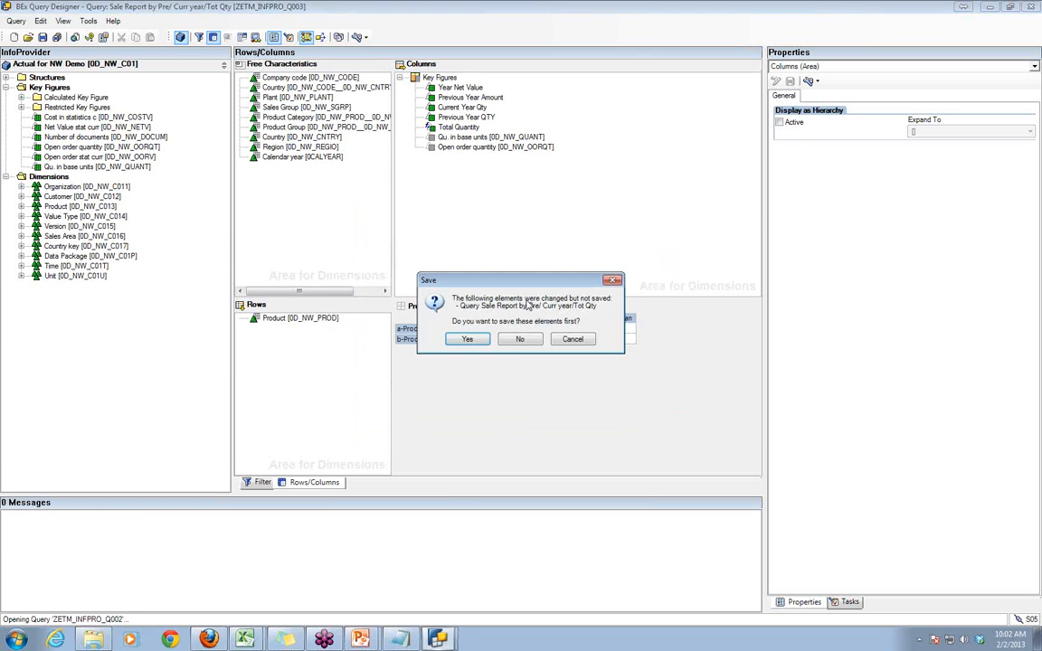
left_click(520, 340)
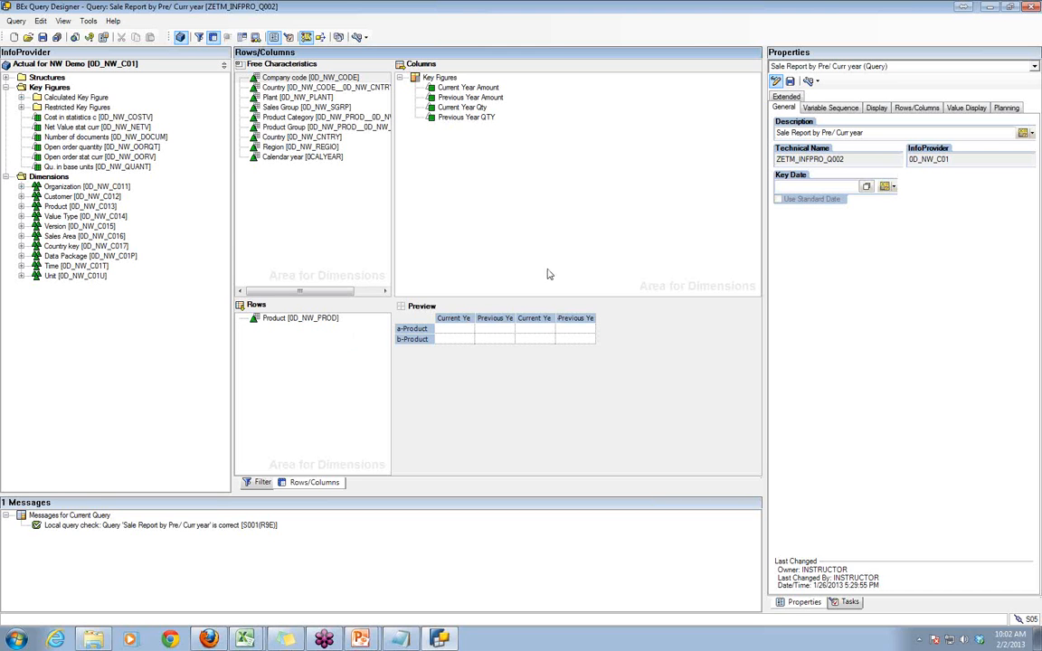
left_click(433, 87)
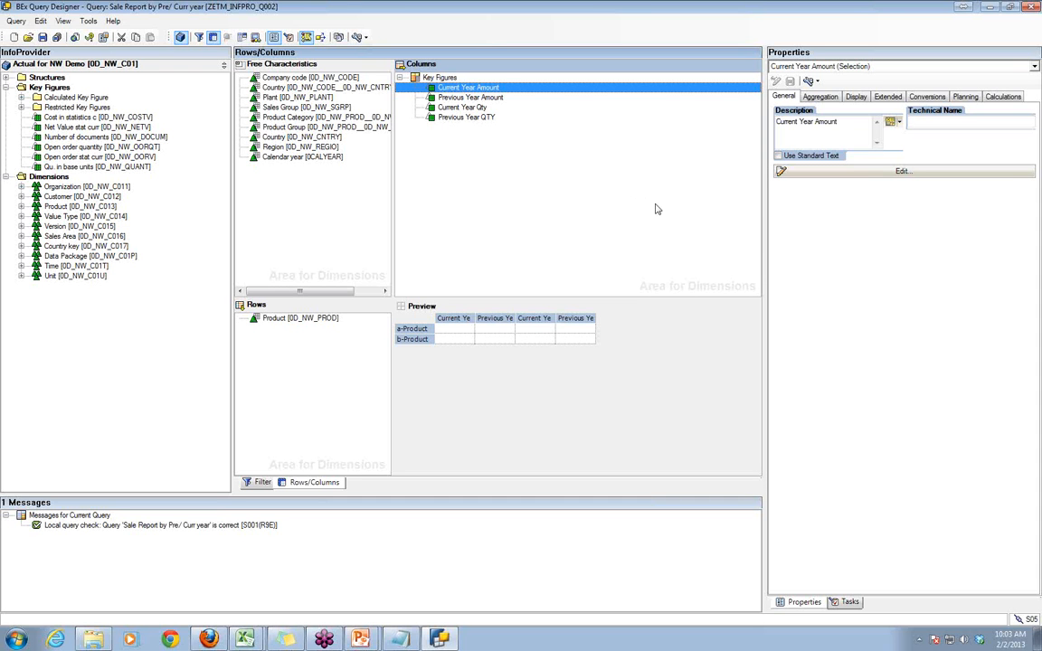
left_click(898, 124)
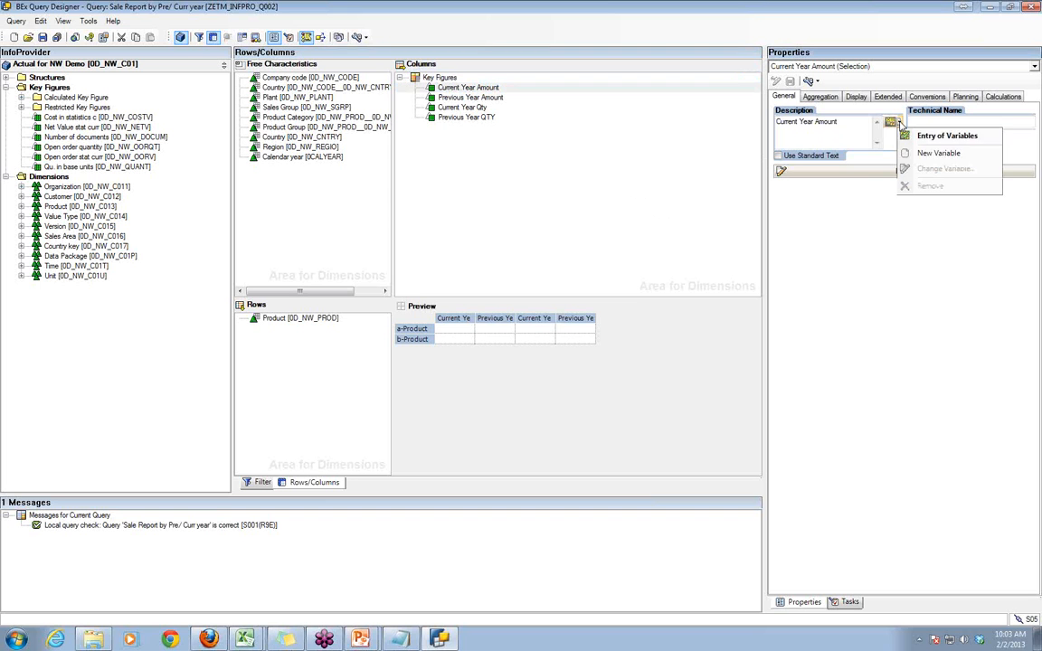
left_click(931, 155)
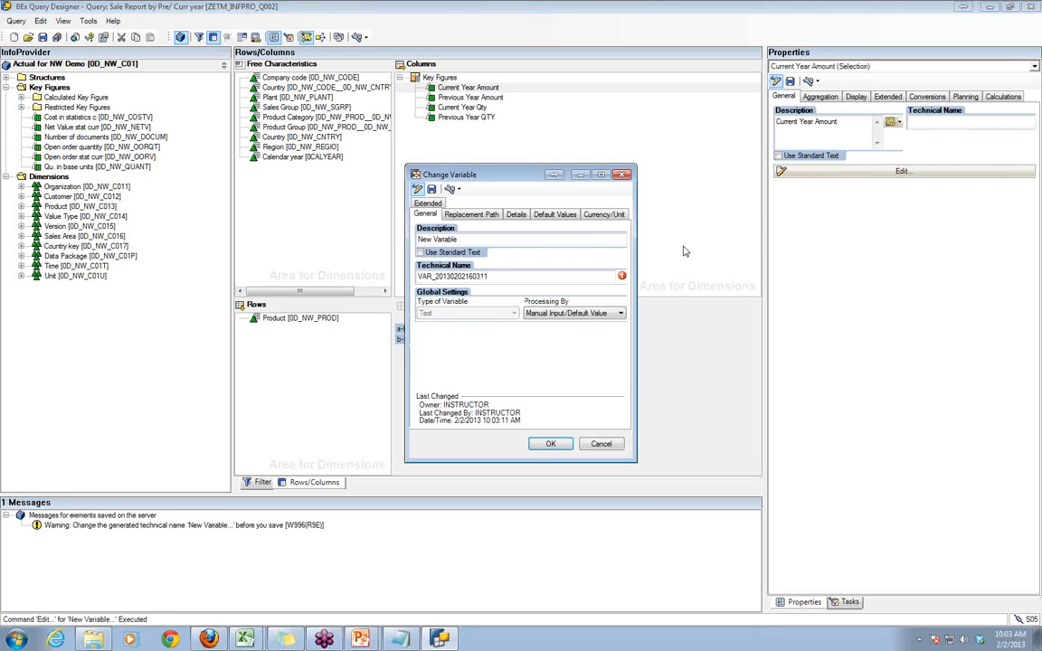
left_click_drag(462, 239, 417, 239)
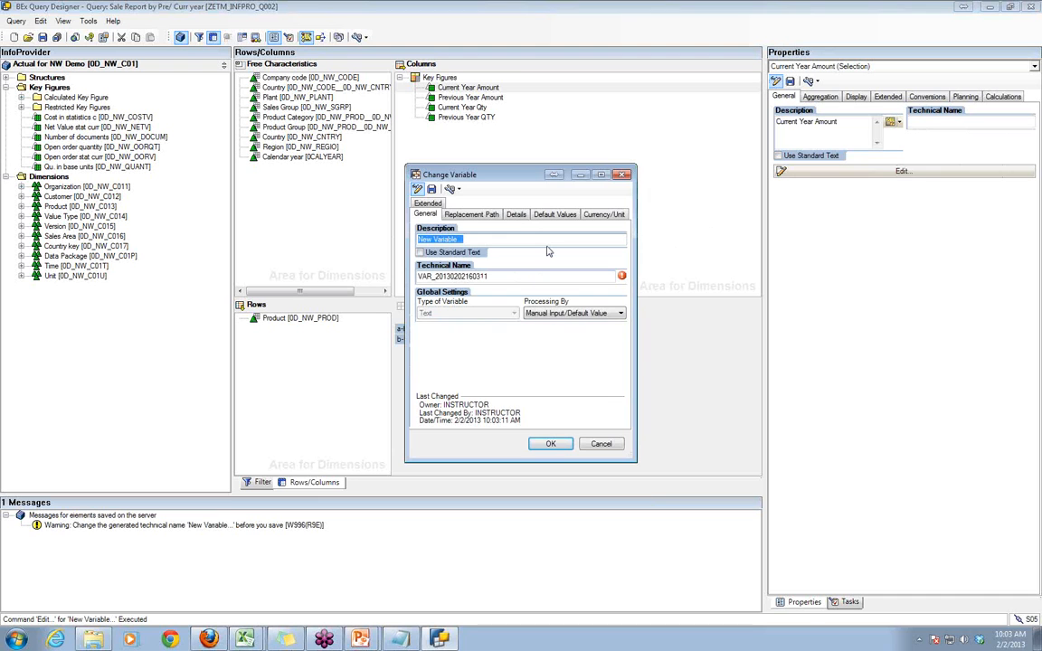
type("Test")
type(" Var")
type("1")
type(" for or")
key("BackSpace")
key("BackSpace")
type("CALDAY")
key("BackSpace")
key("BackSpace")
key("BackSpace")
type("YR")
left_click(491, 276)
left_click_drag(491, 276, 379, 278)
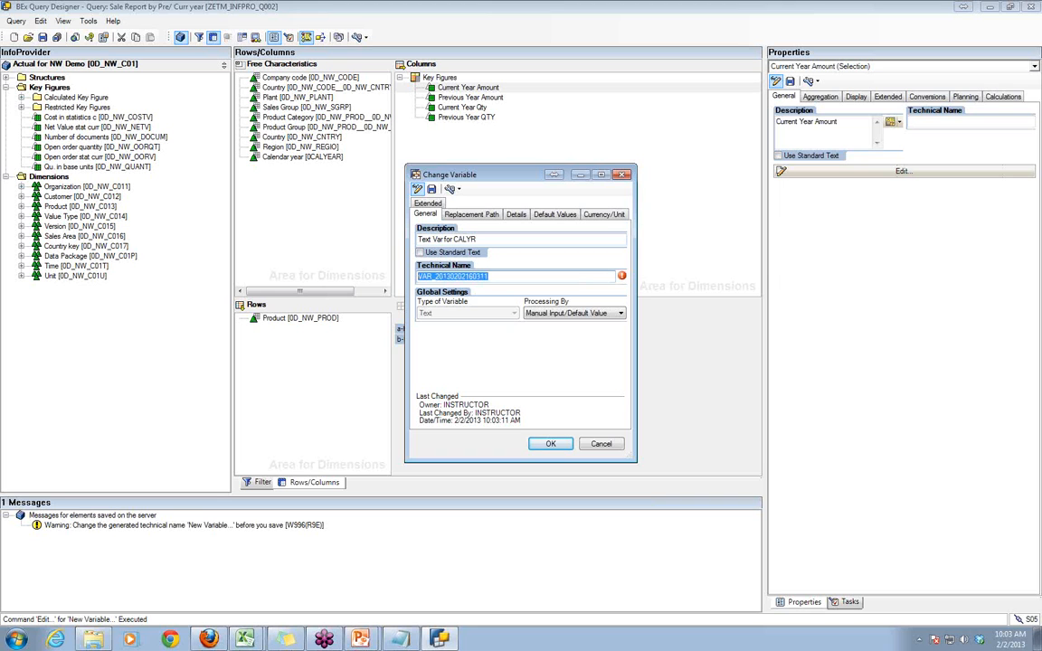
type("ZETM_TV1")
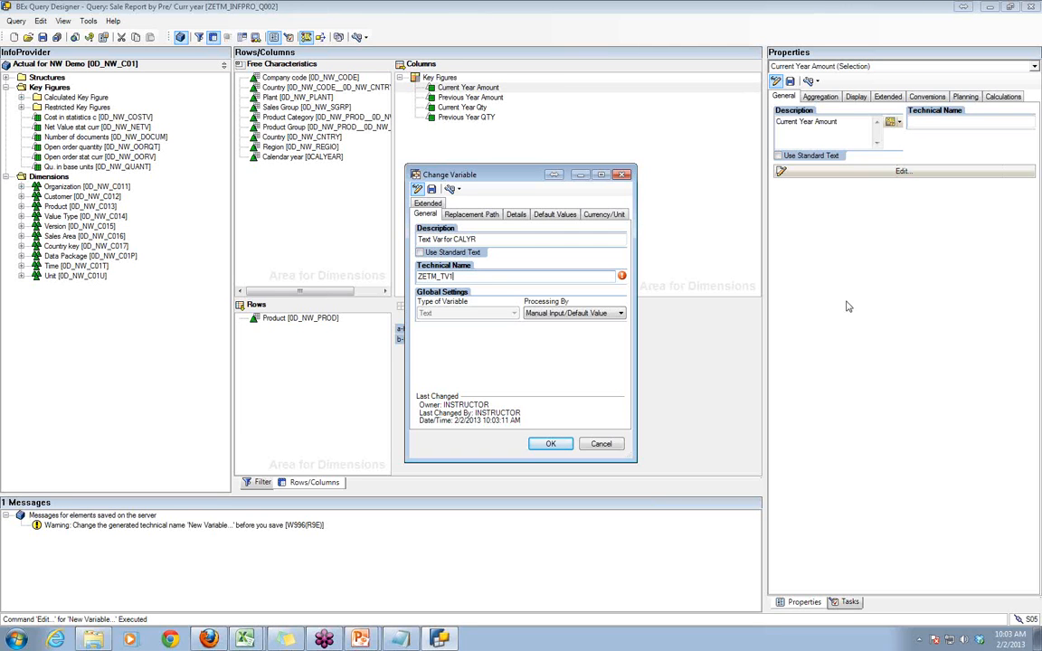
left_click(919, 278)
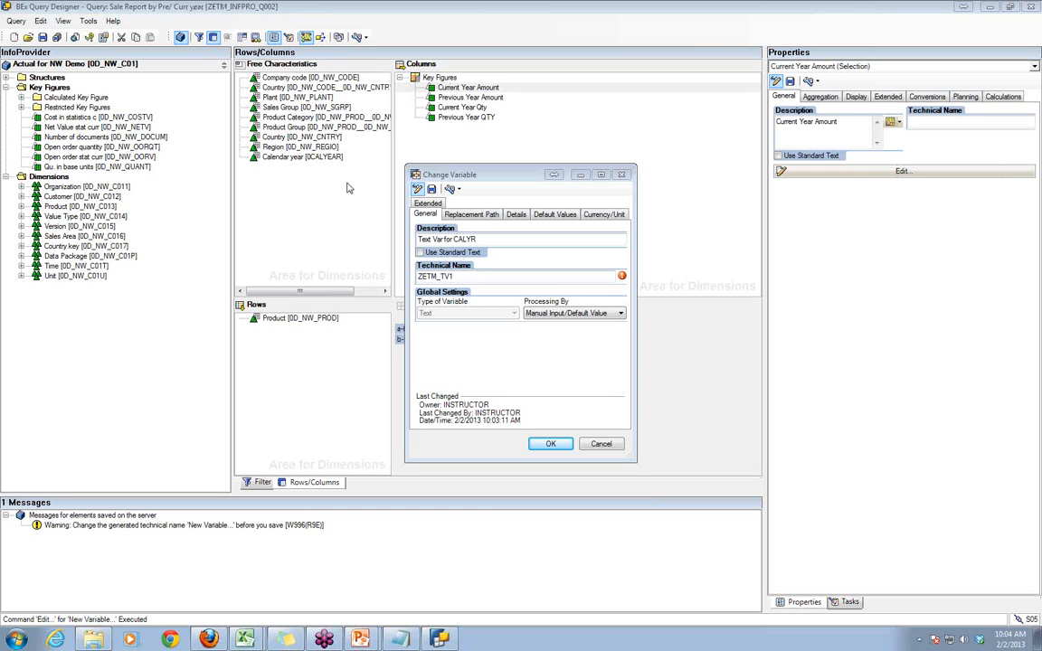
left_click(611, 446)
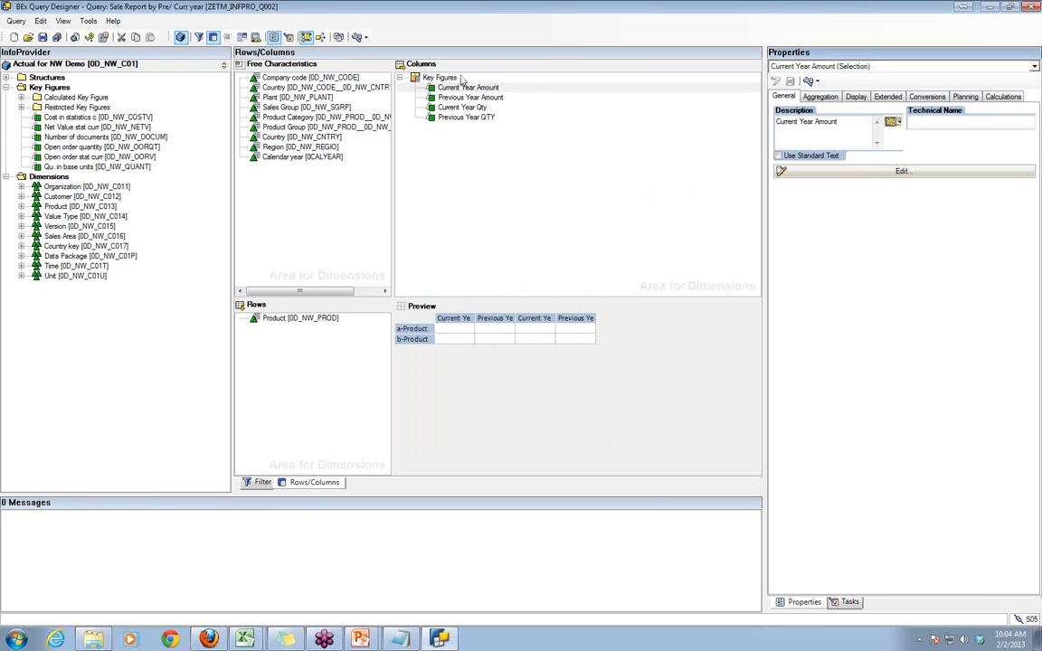
- Shorten the description of the Current Year Amount selection to "Year Amount"
left_click(467, 87)
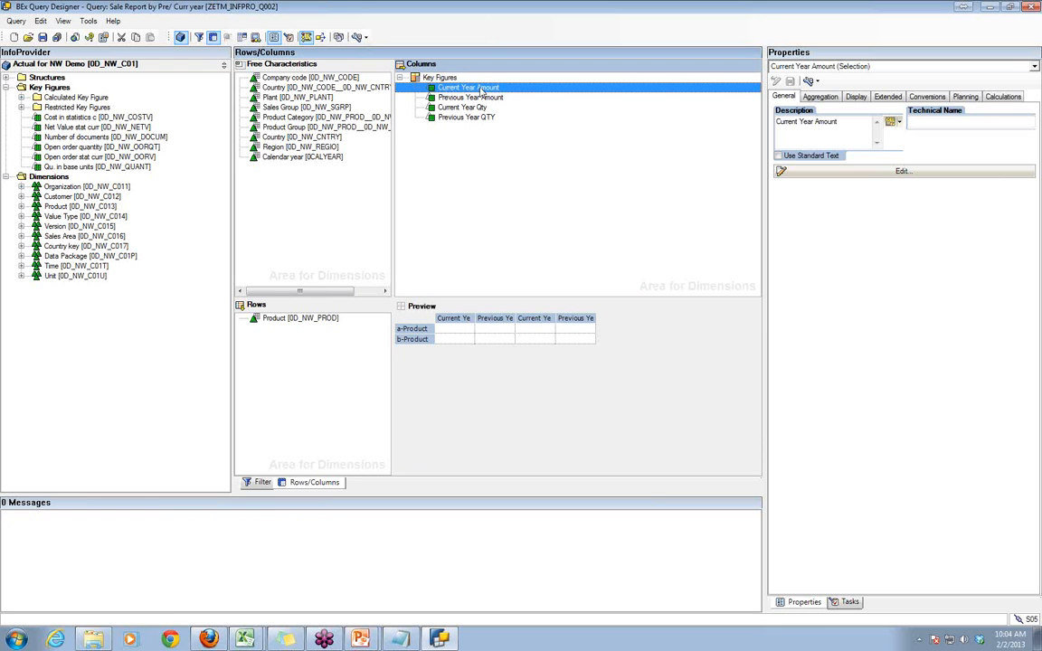
left_click(799, 122)
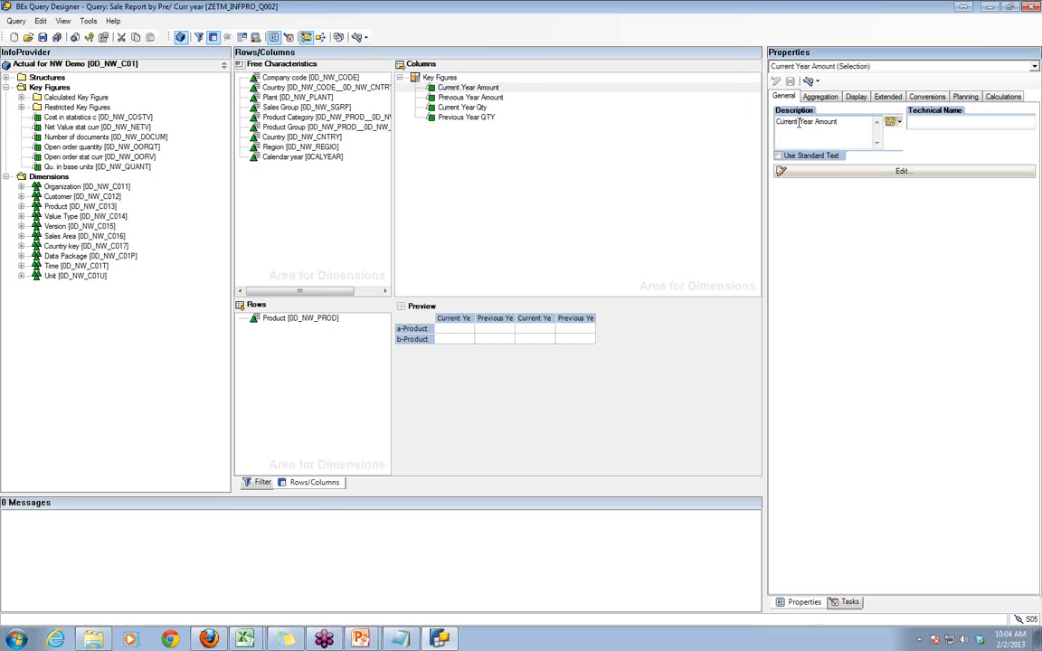
left_click_drag(799, 122, 765, 126)
key("Delete")
- Create a new text variable for the Year Amount description and describe it as "Text Var for CALYR"
left_click(901, 123)
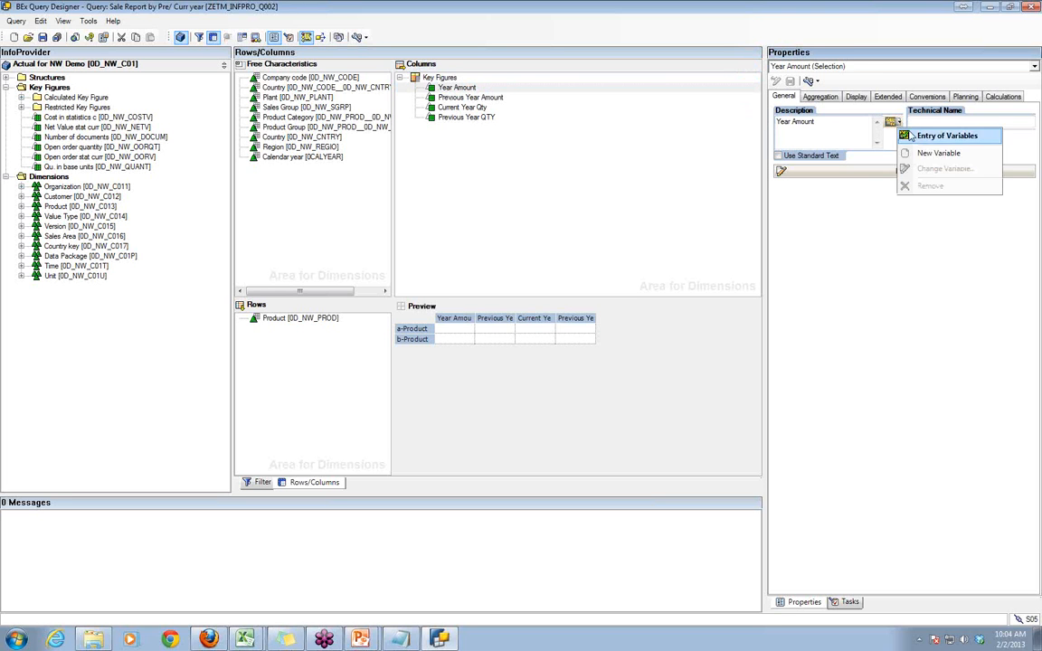
left_click(832, 137)
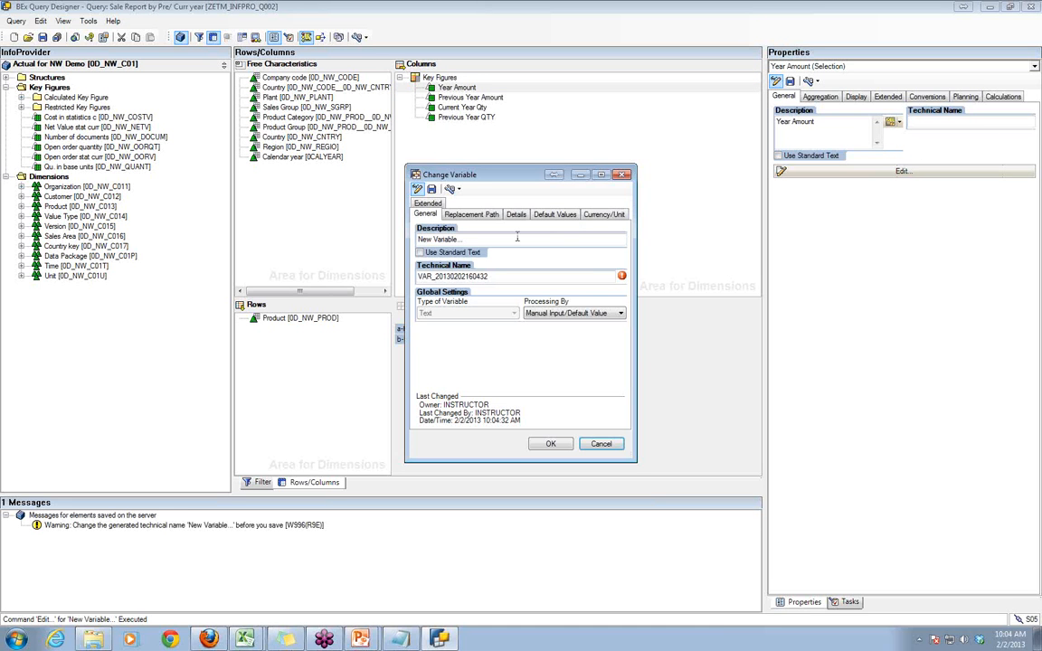
left_click_drag(471, 240, 378, 236)
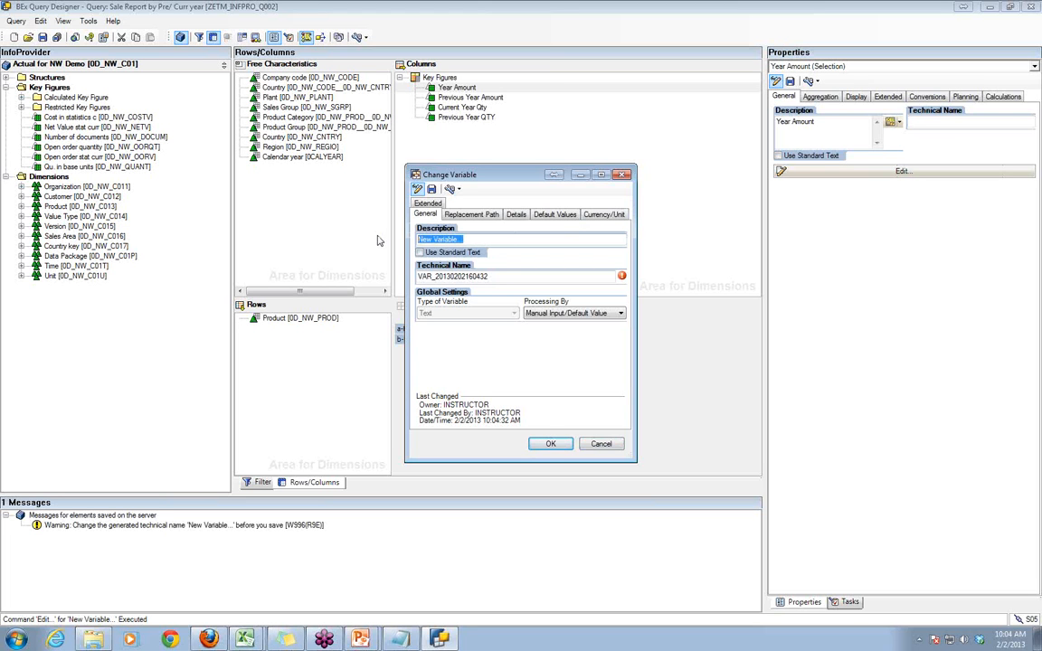
type("Text V")
type("r for CALYr")
left_click(437, 240)
type("a")
left_click(474, 239)
key("BackSpace")
type("R")
key("BackSpace")
type("E")
key("BackSpace")
type("E")
- Set the new variable's technical name to ZETM_TV1 and its processing type to Replacement Path
left_click(495, 276)
left_click_drag(495, 276, 401, 281)
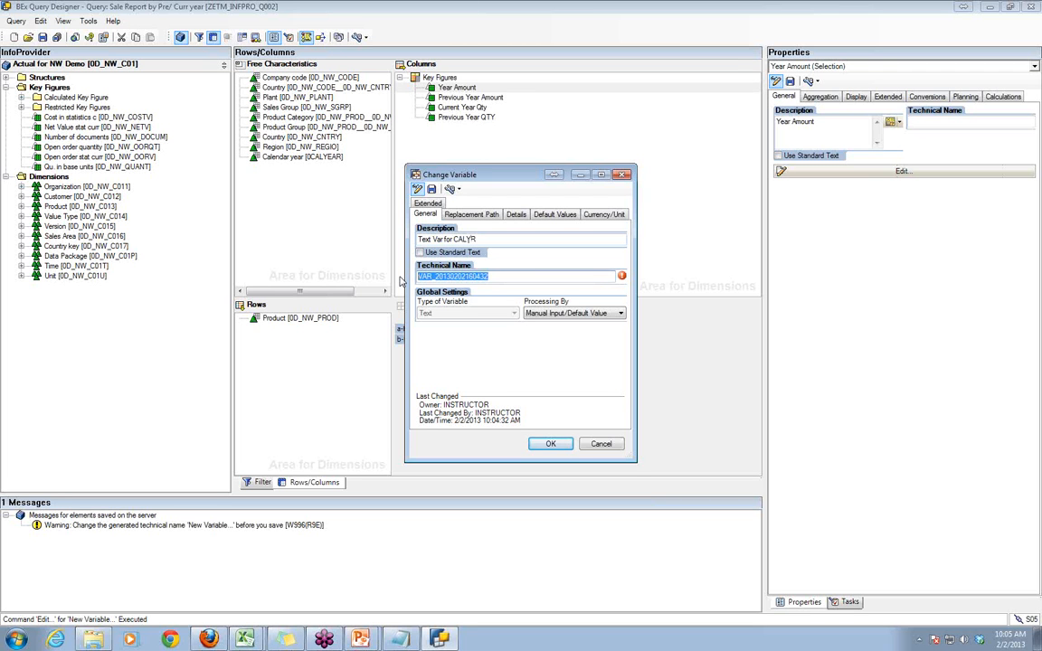
type("Z")
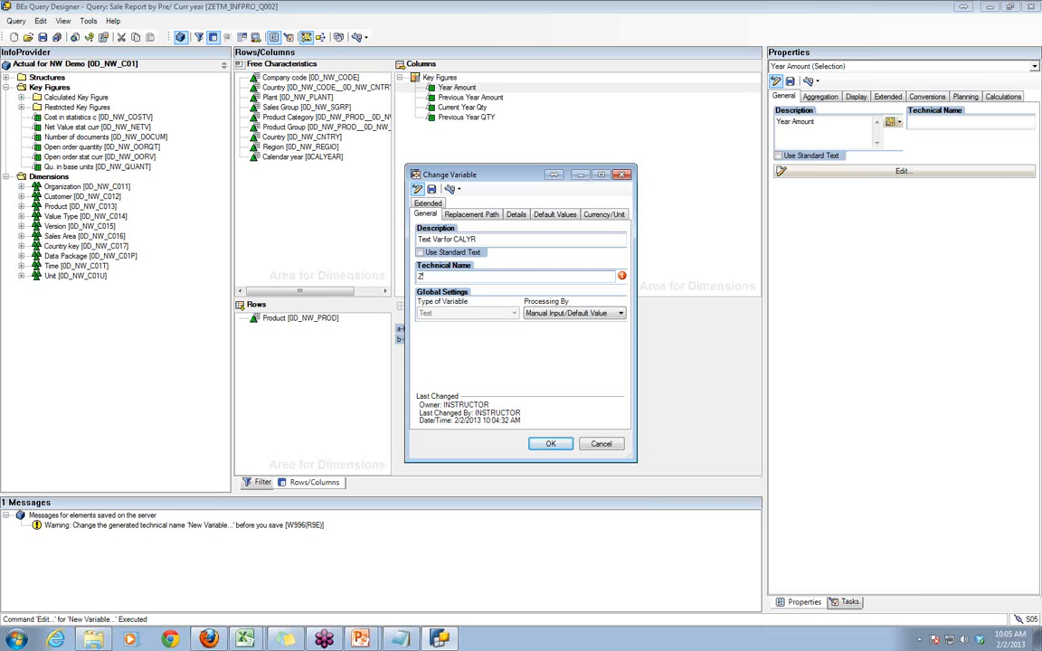
type("ETM_TV1")
left_click(548, 314)
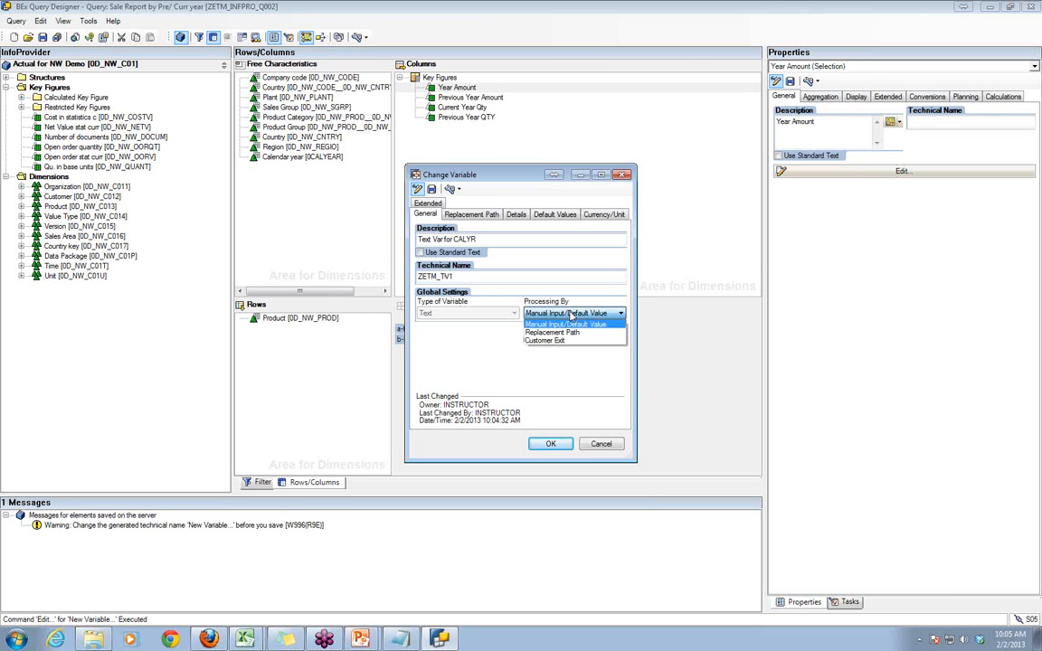
left_click(571, 334)
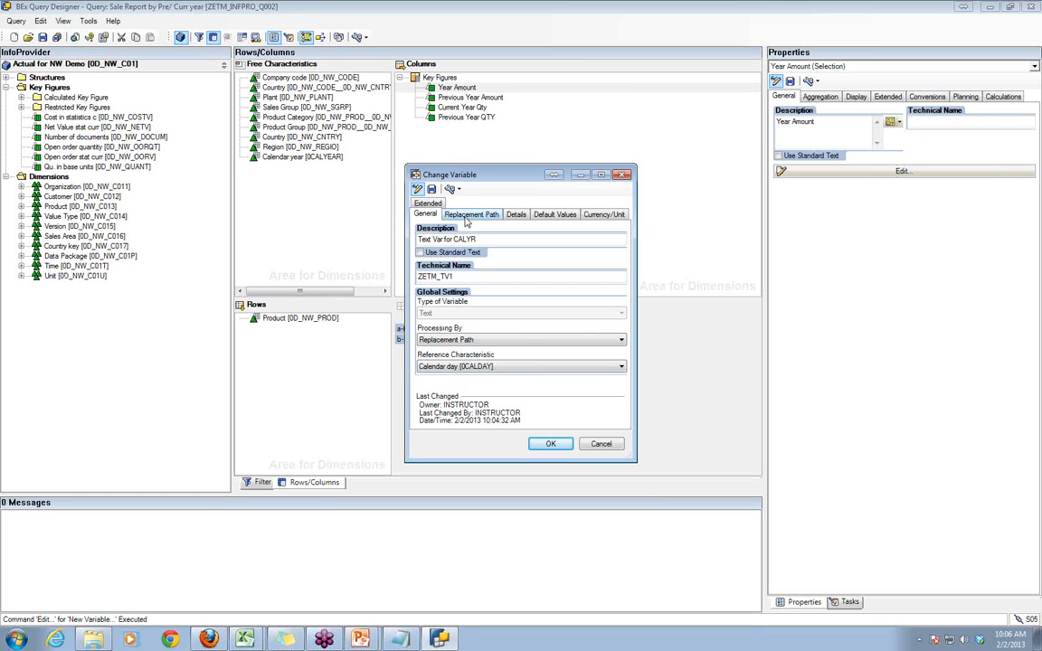
- Set the replacement rule to replace with a variable, choosing Cal Year (Single) [ZETM_V003] as the source
left_click(469, 220)
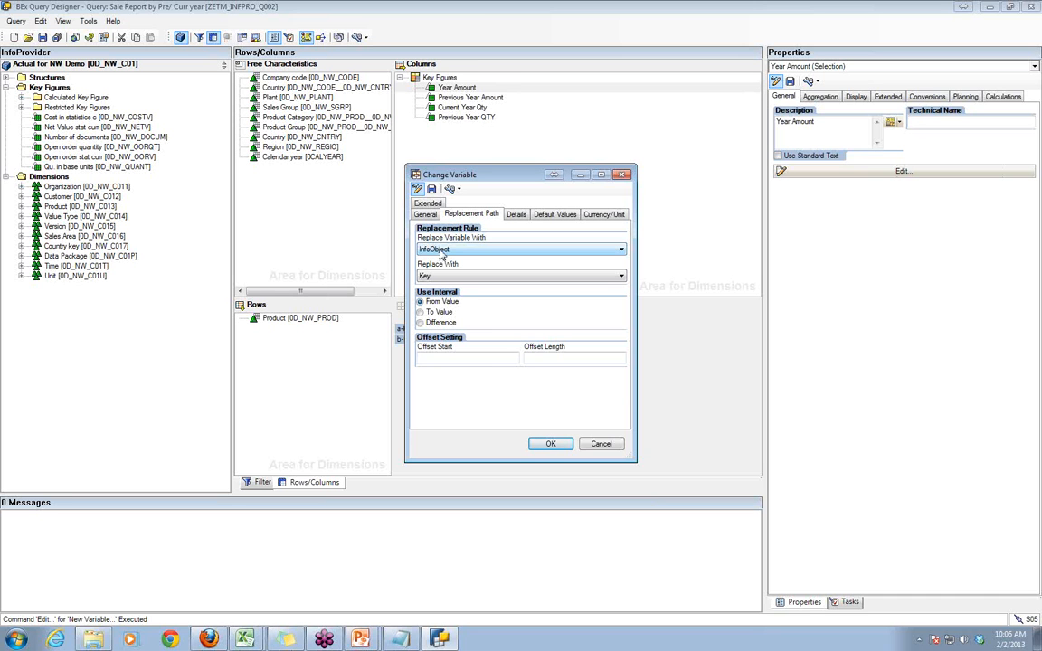
left_click(441, 250)
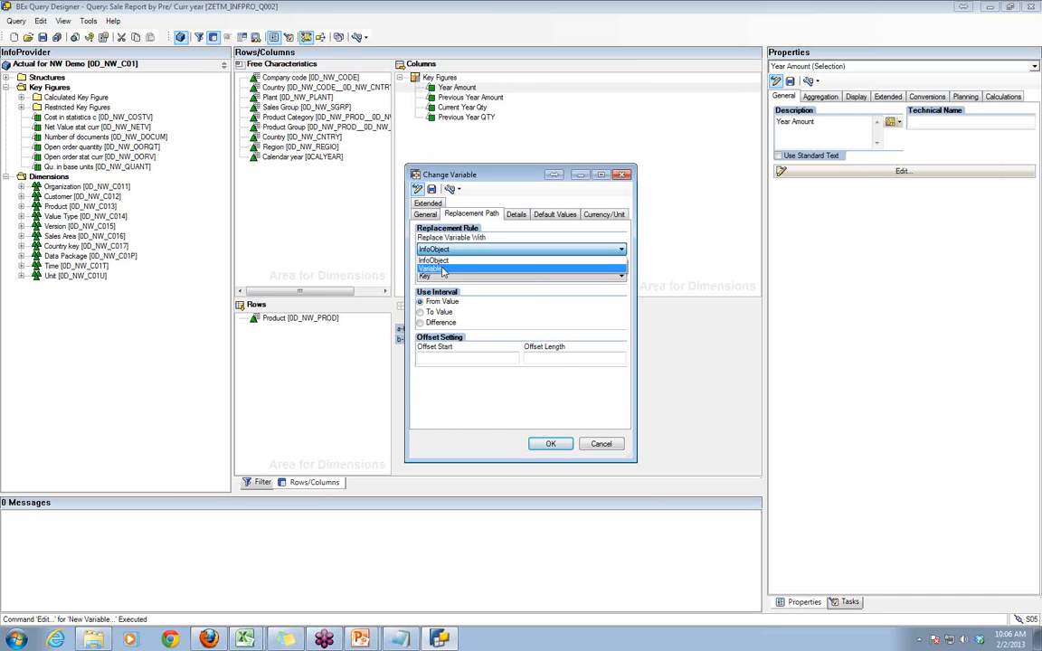
left_click(442, 271)
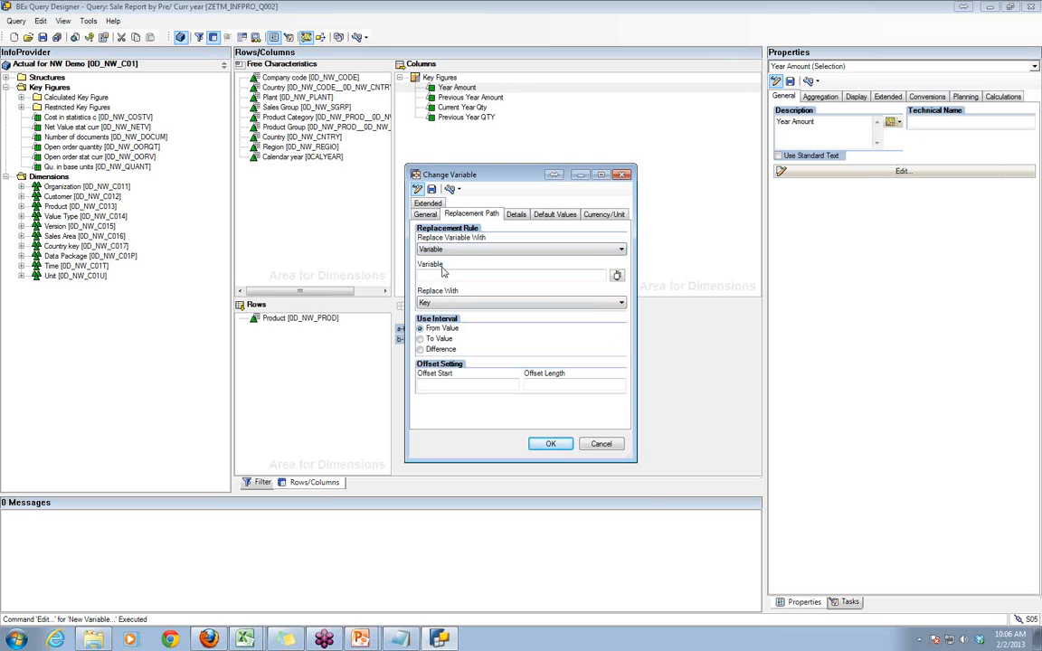
left_click(606, 277)
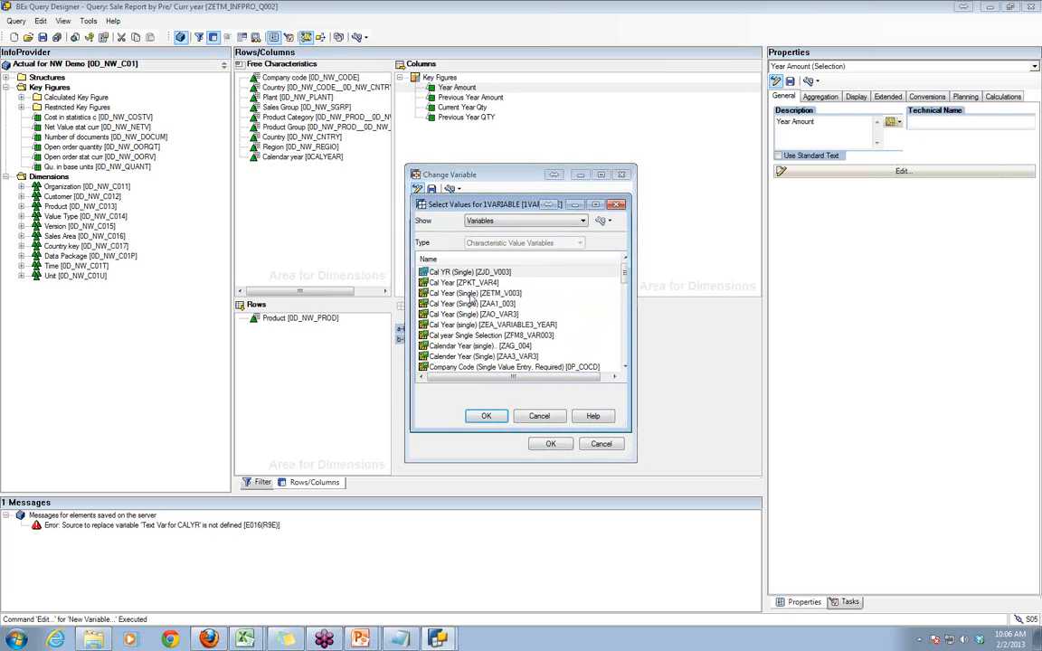
double_click(470, 293)
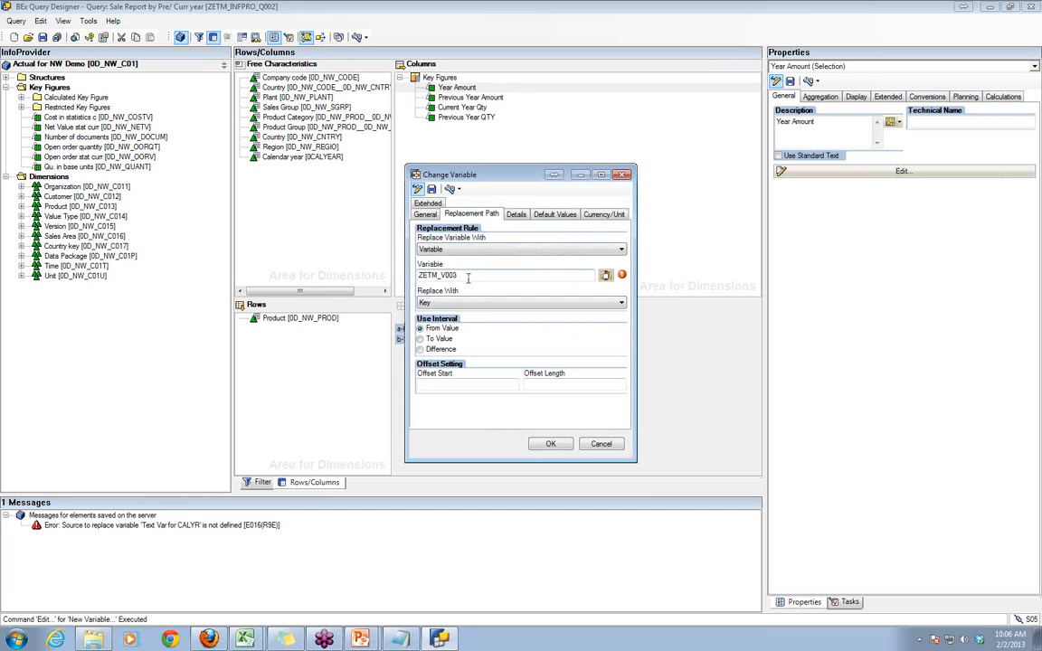
- Switch to the Sale Report by Pre/ Curr year workbook in Excel and open its variable value selection
left_click(243, 640)
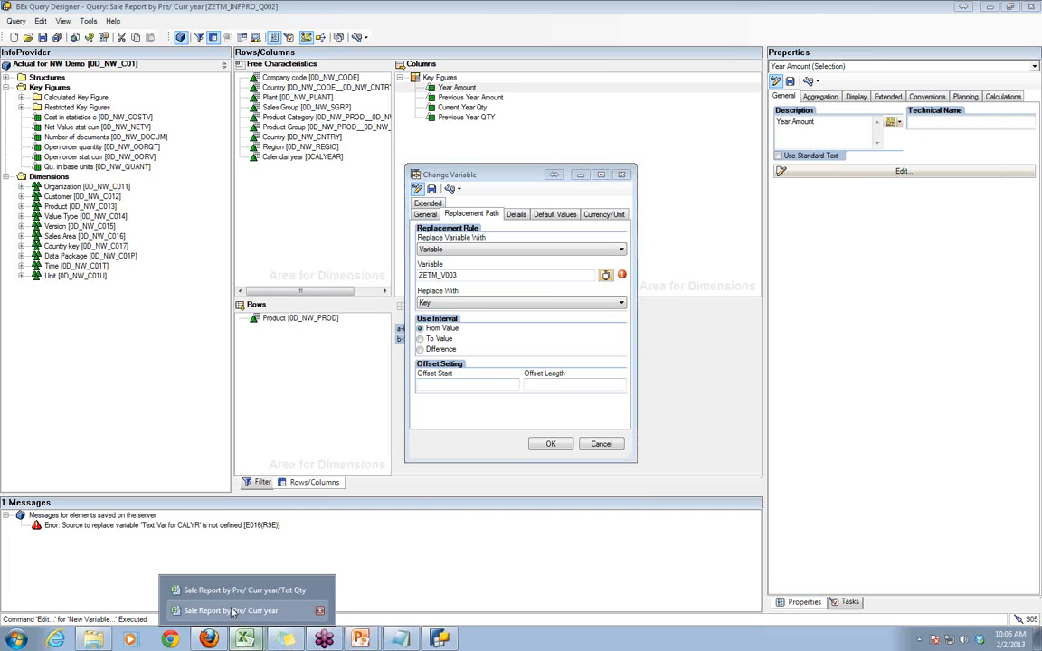
left_click(231, 610)
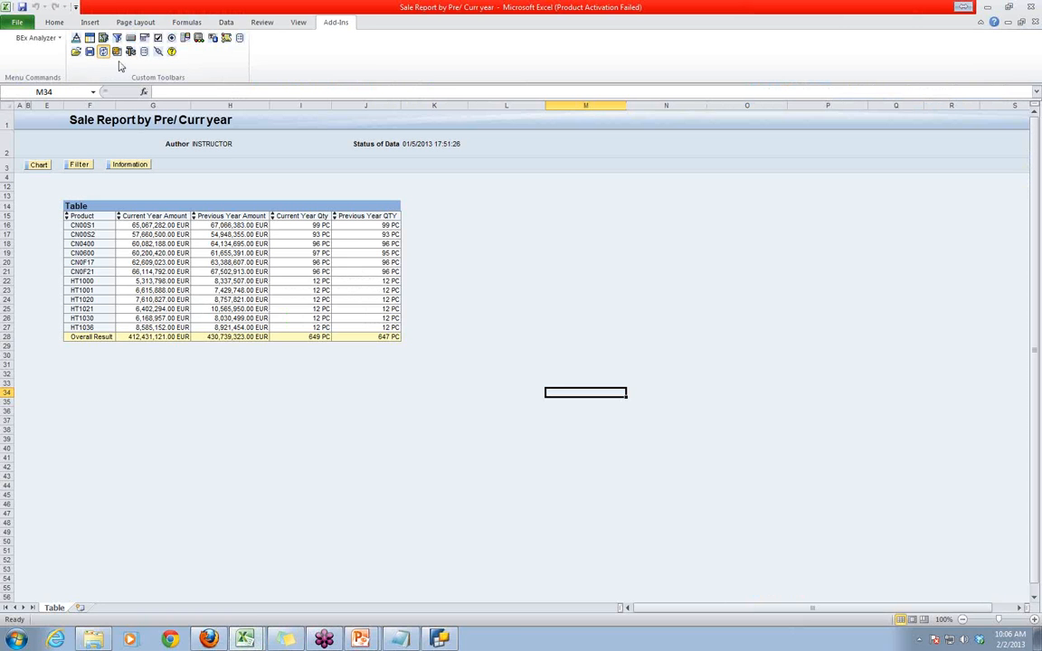
left_click(116, 52)
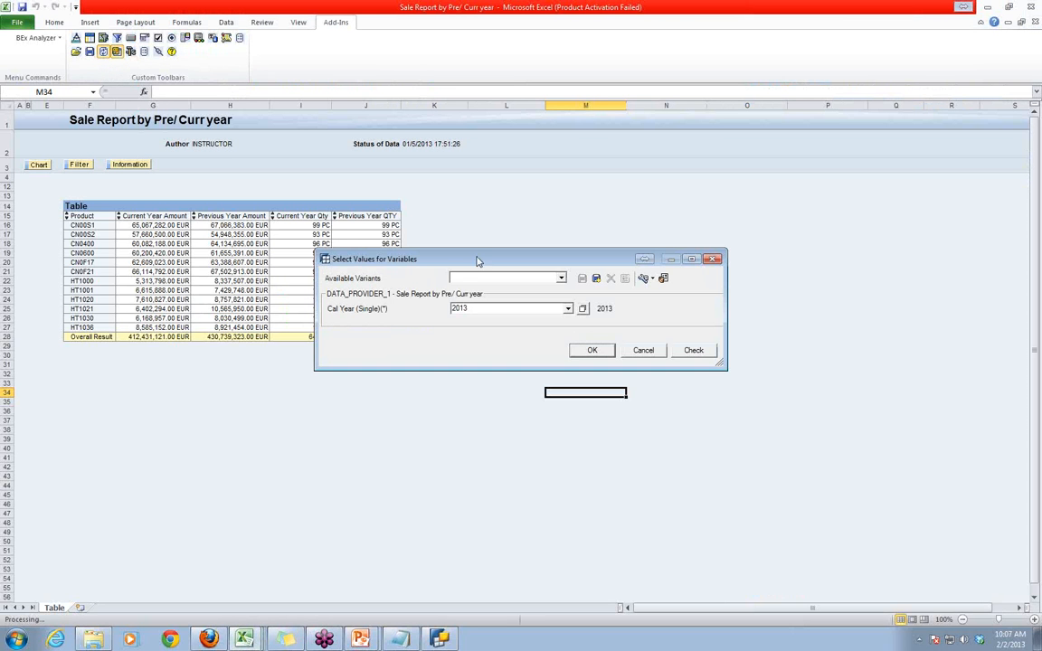
- Switch back to BEx Query Designer and try InfoObject as the text variable's replacement source with Key as the replacement value
key("alt+Tab")
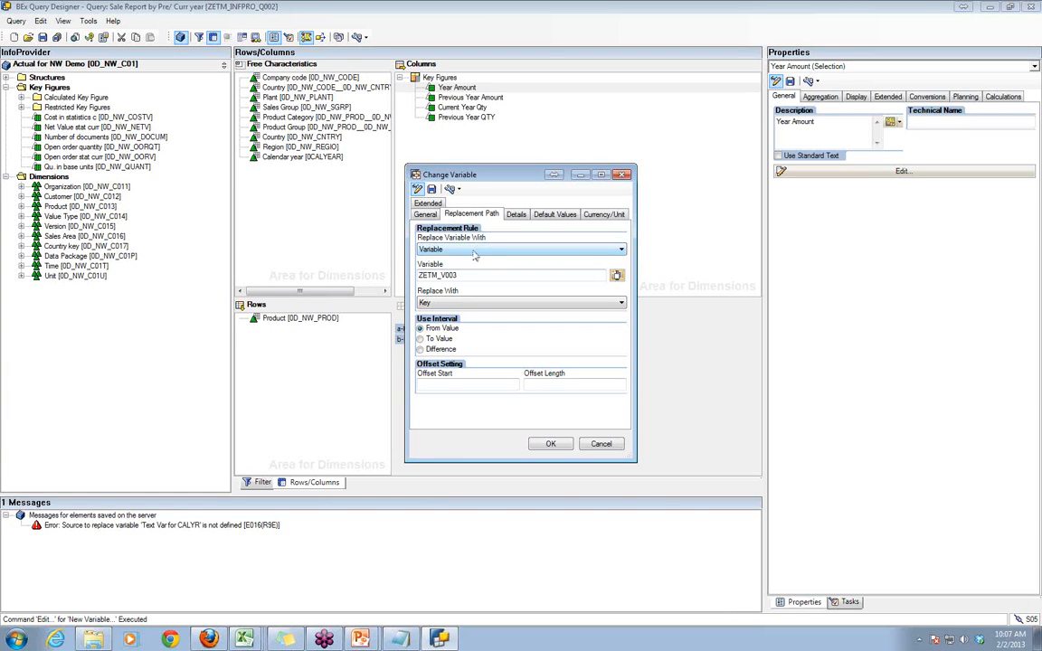
left_click(470, 250)
left_click(470, 261)
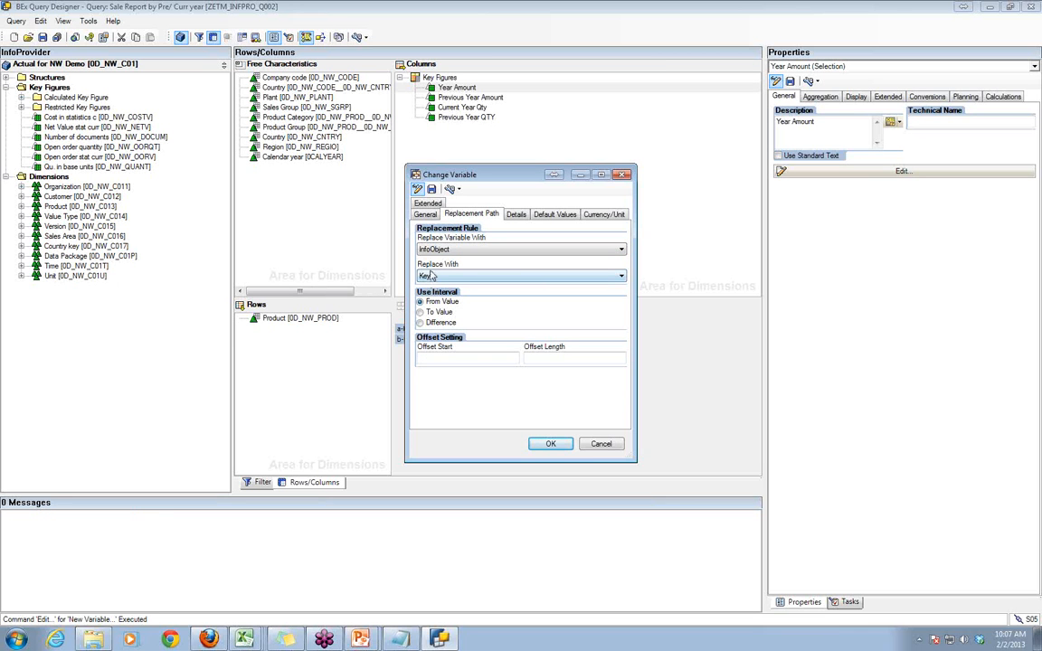
left_click(430, 277)
left_click(434, 249)
left_click(515, 216)
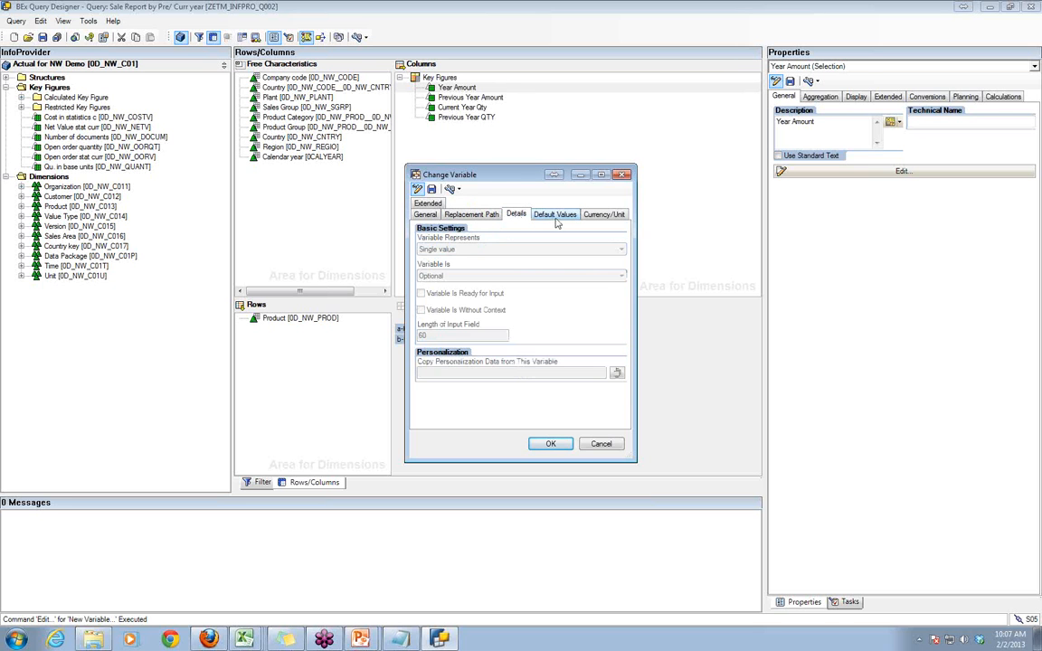
left_click(470, 214)
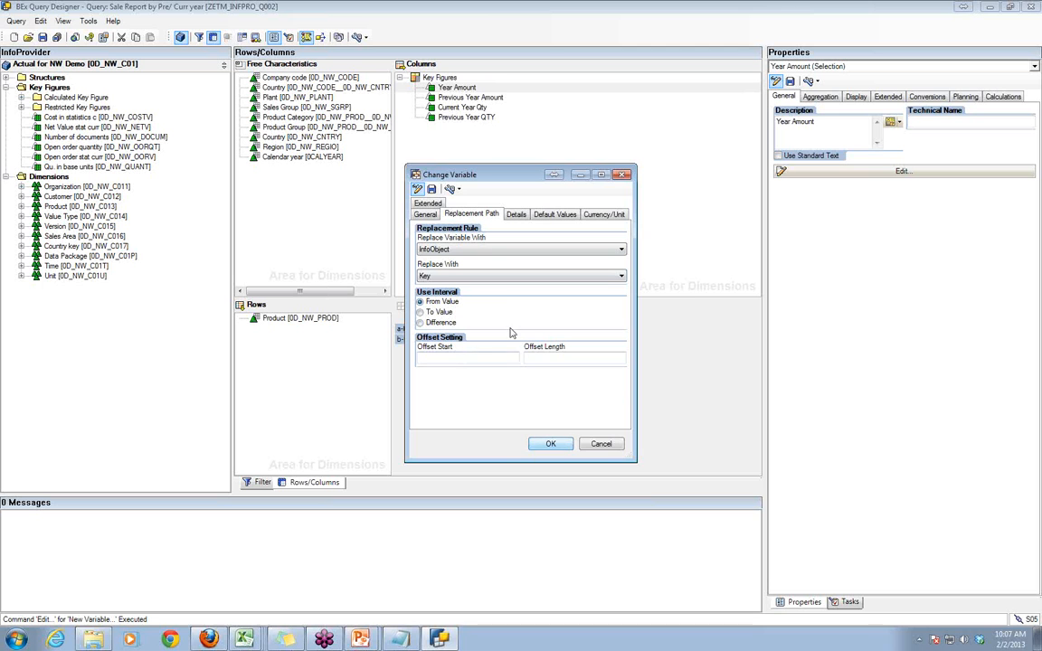
- Save the text variable as "Text Var for CALYR" with technical name ZETM_TV1, confirm its use in the description, and save the query
left_click(433, 190)
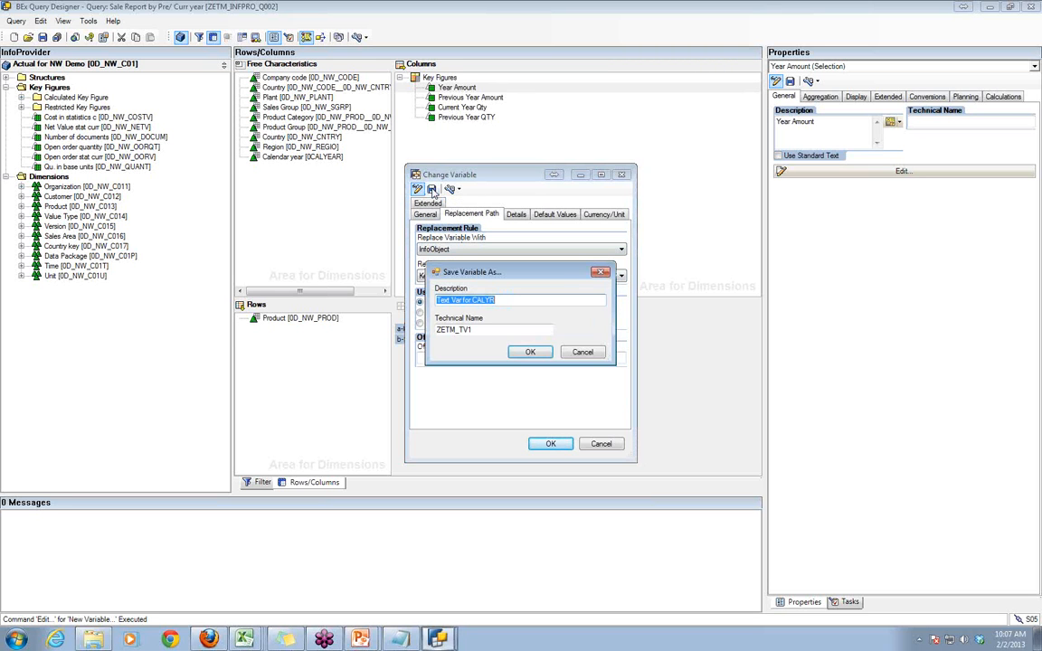
left_click(526, 353)
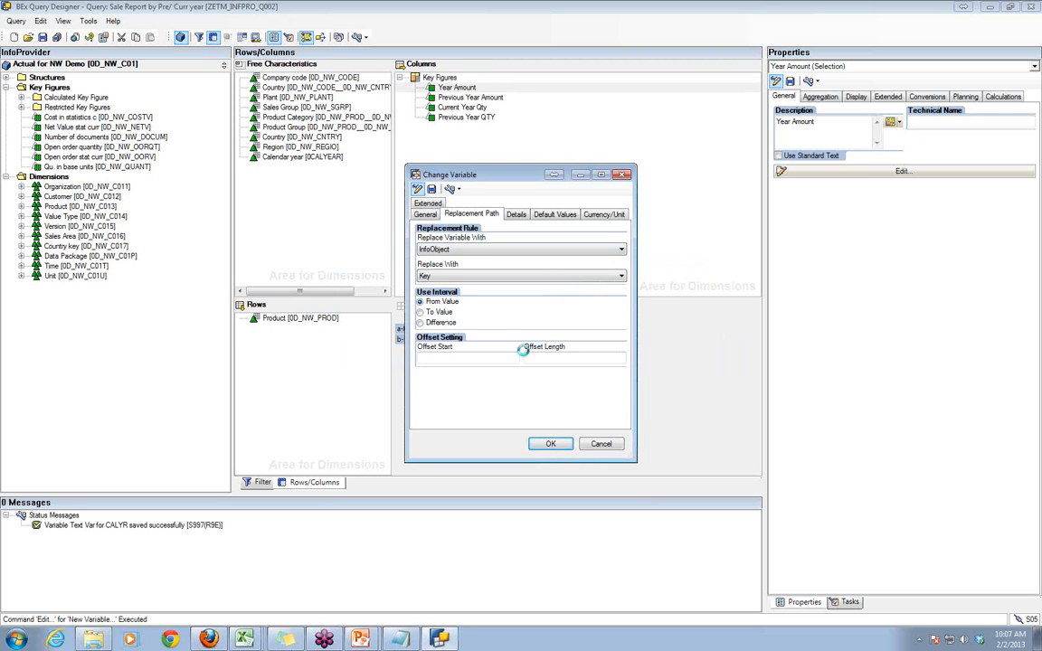
left_click(550, 445)
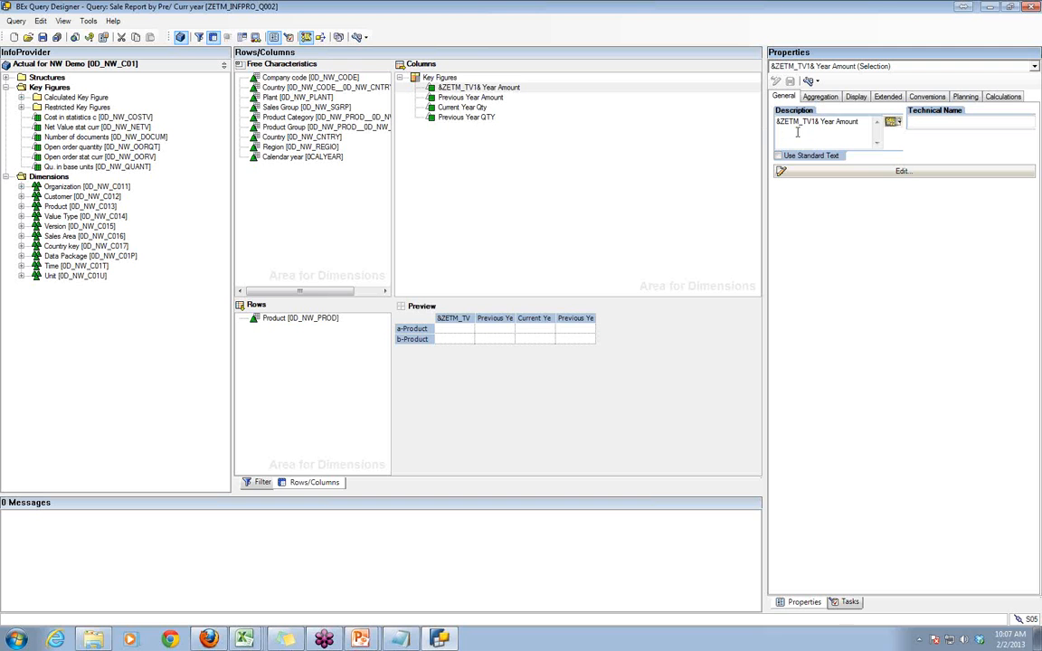
left_click(42, 38)
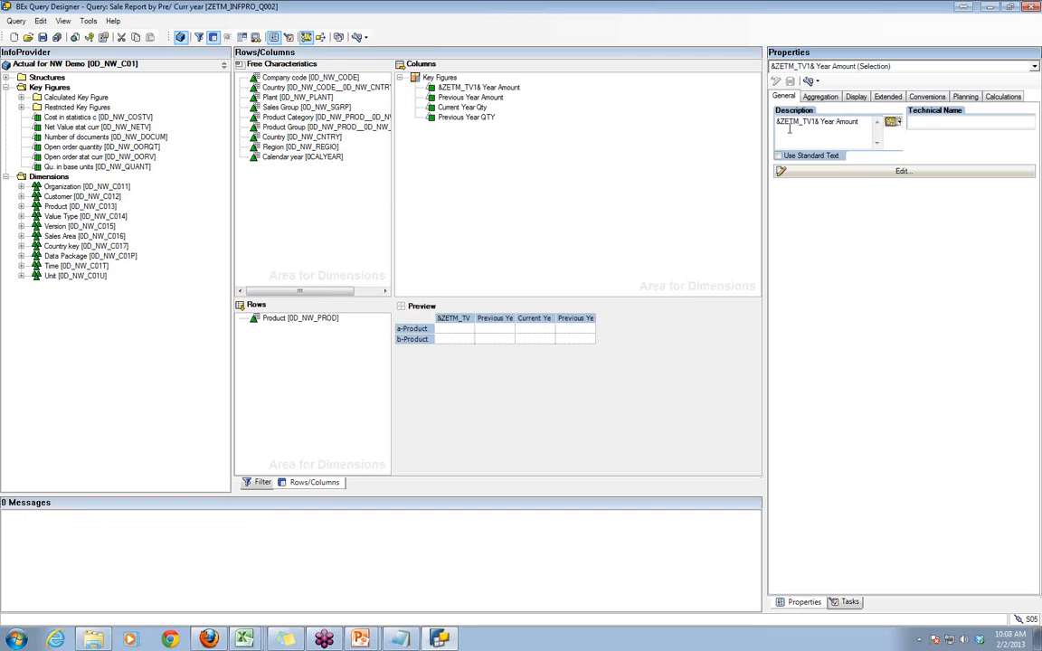
- Review the general settings of variable ZETM_TV1 from the Year Amount description and save the query again
left_click_drag(777, 122, 790, 124)
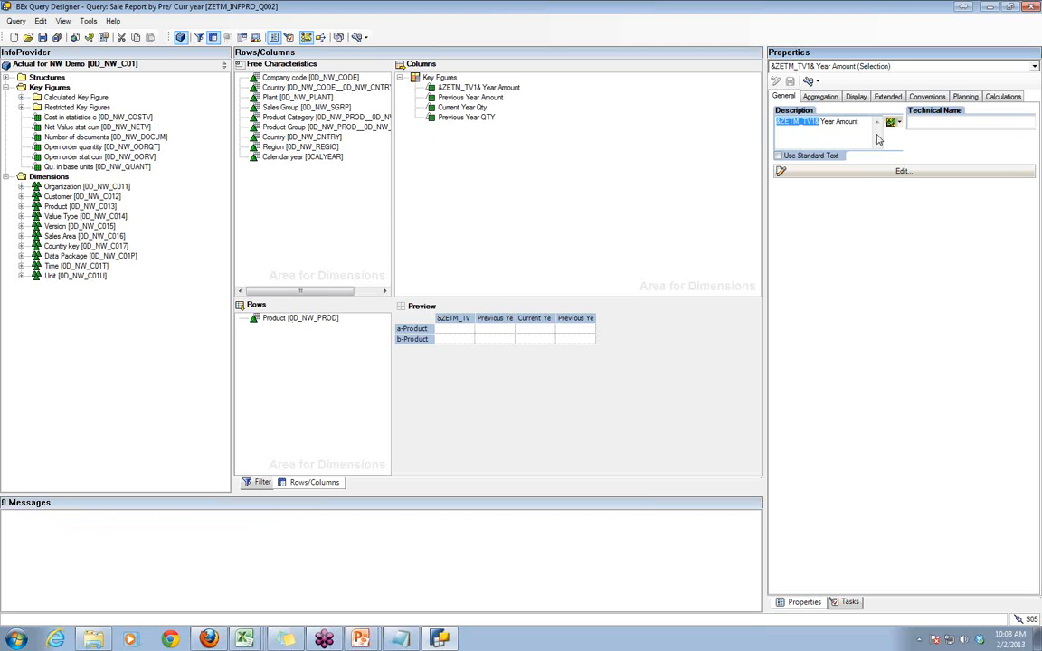
double_click(809, 124)
left_click(900, 124)
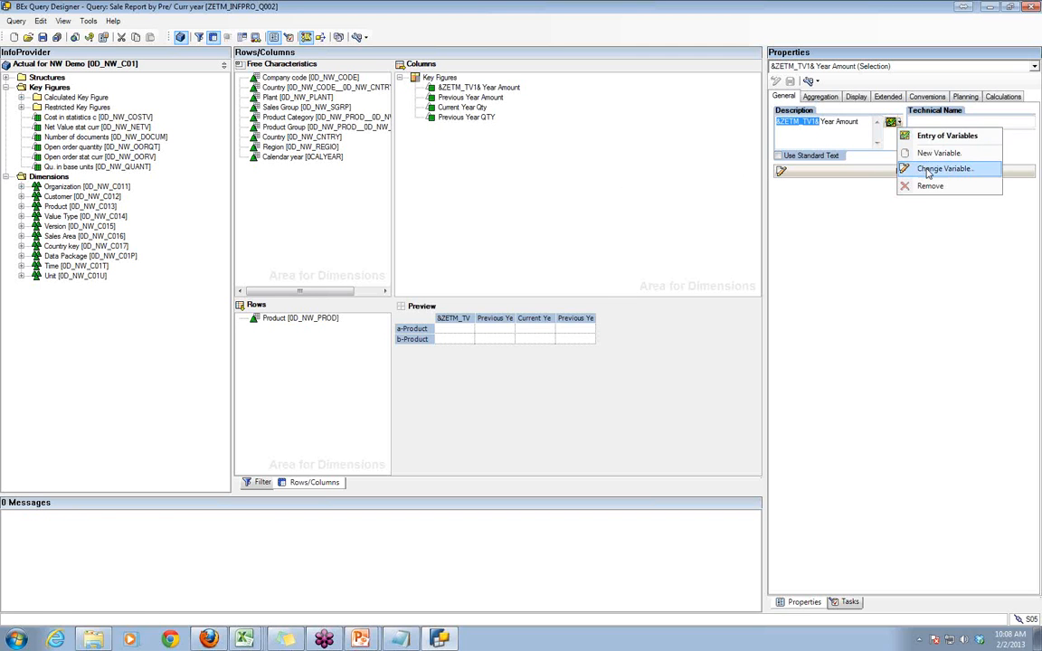
left_click(942, 168)
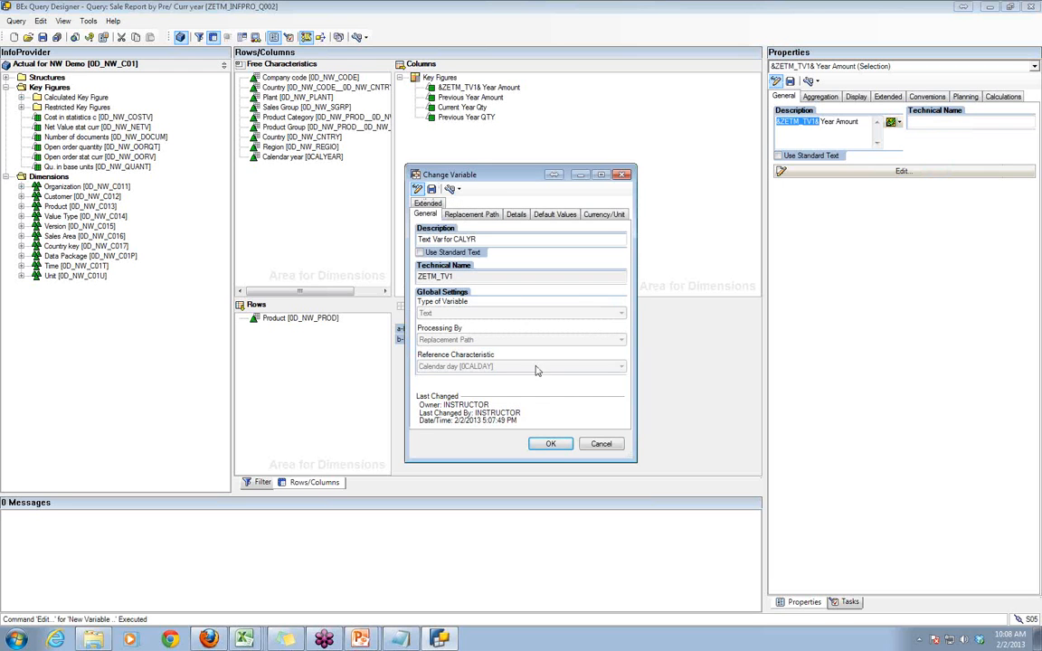
left_click(552, 444)
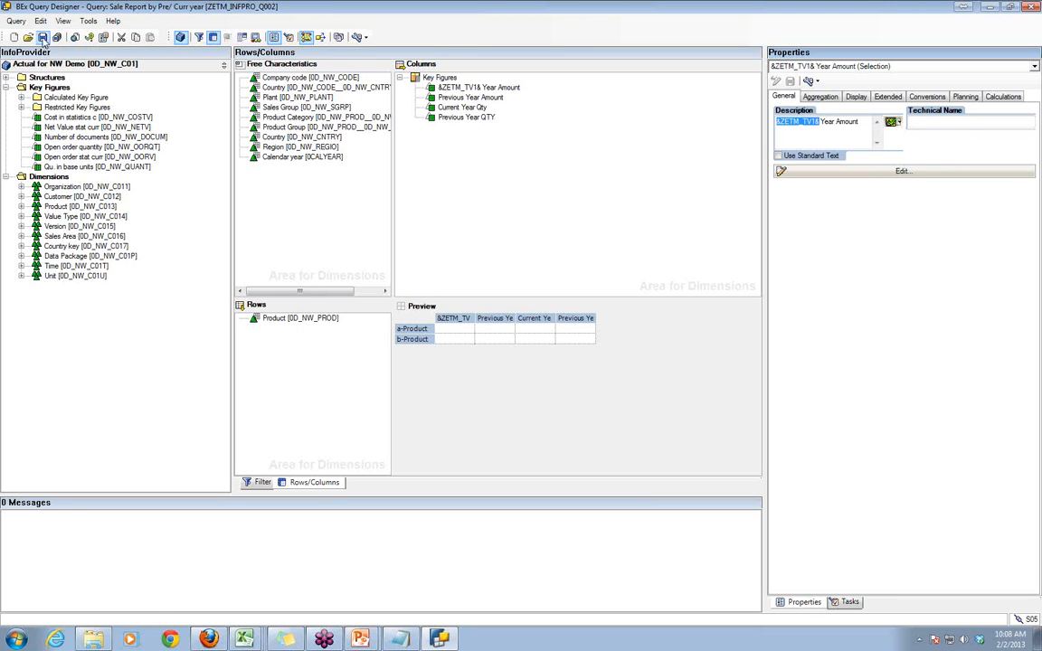
left_click(43, 37)
left_click(857, 134)
key("BackSpace")
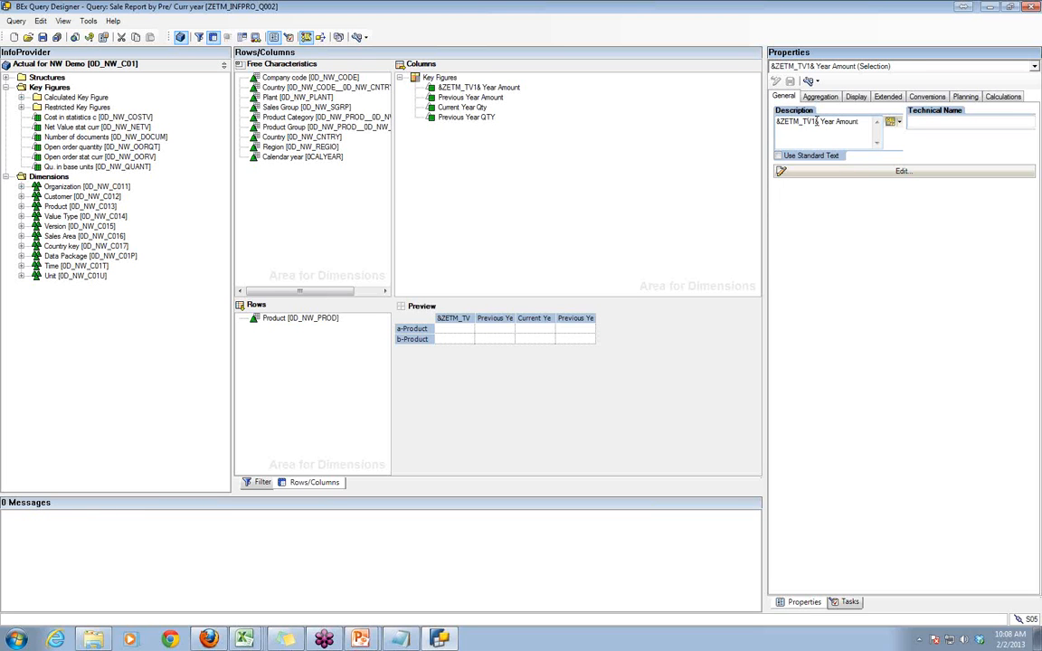
key("BackSpace")
- Switch to the pending variable selection in Excel and run the report for Cal Year 2013
right_click(244, 639)
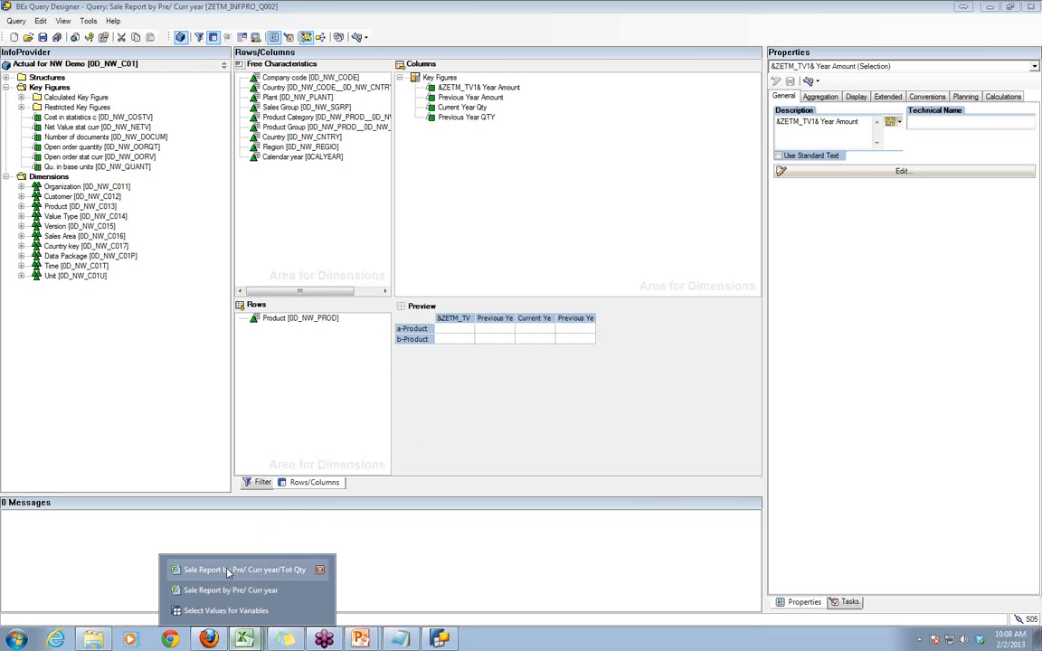
left_click(222, 611)
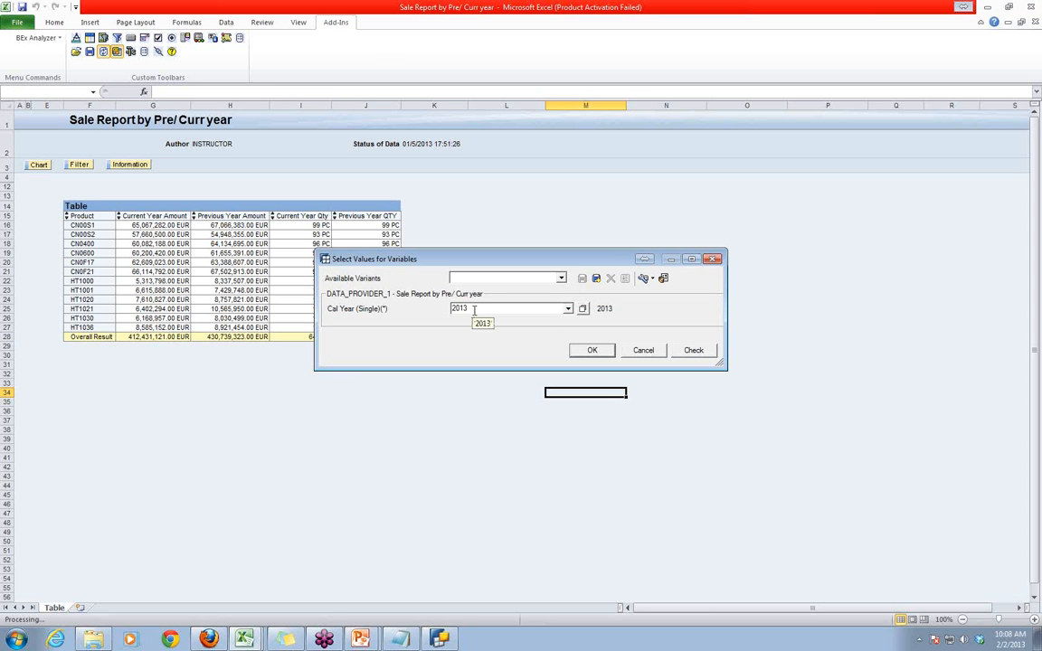
left_click(593, 350)
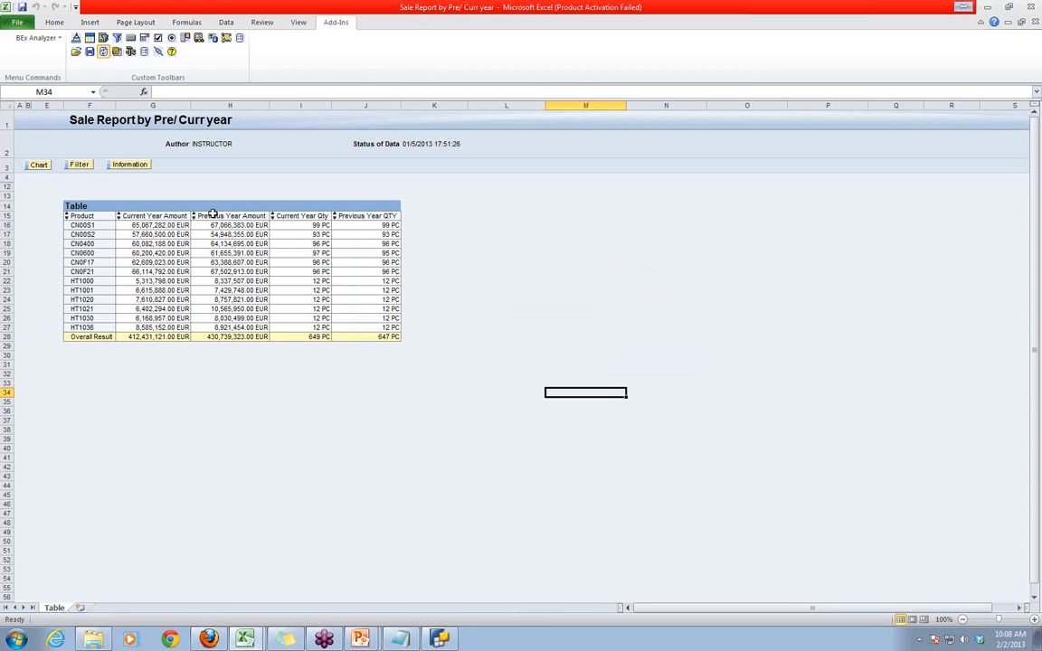
- Reopen the query Sale Report by Pre/ Curr year in Excel, run it for 2013, and check the first amount column's heading
left_click(76, 52)
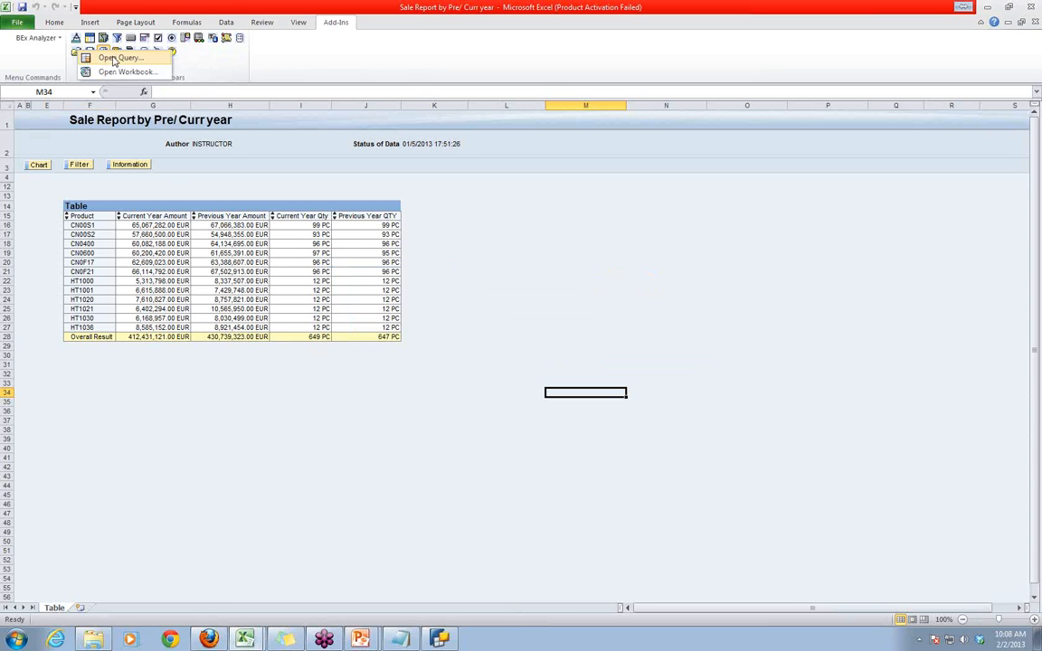
left_click(114, 60)
left_click(472, 262)
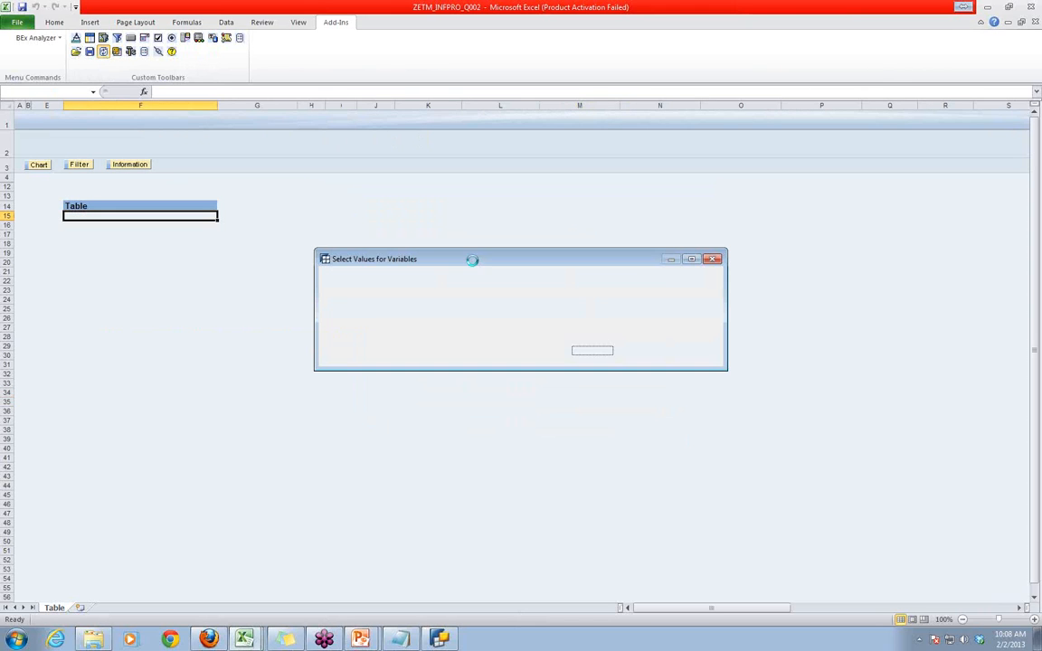
left_click(590, 350)
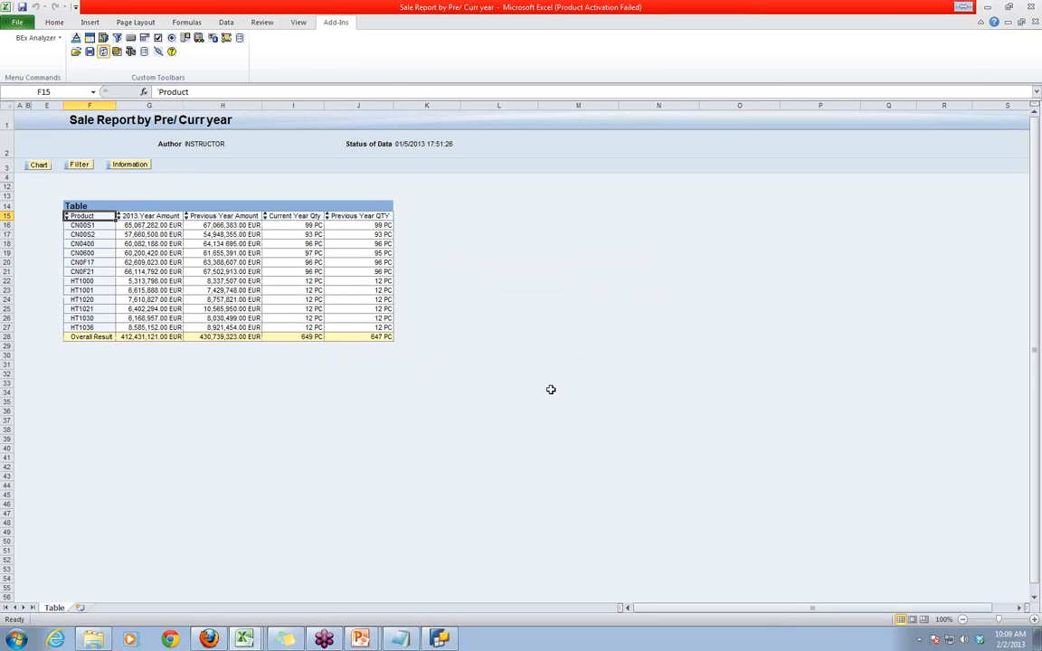
left_click(127, 216)
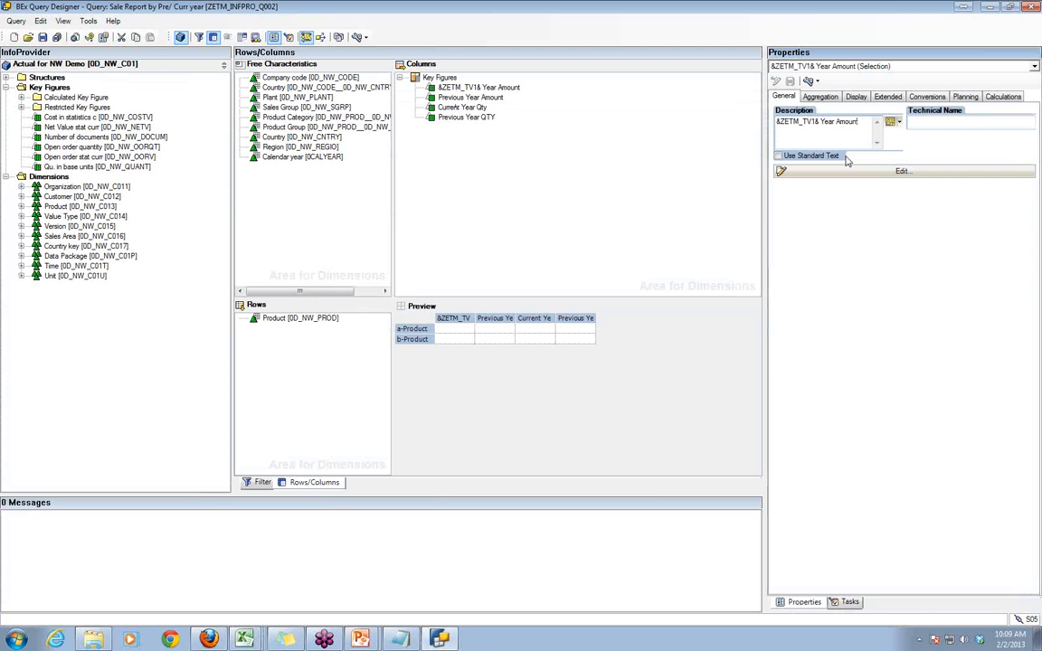
- In BEx Query Designer, replace "Previous" in the Previous Year Amount description with &ZETM_TV1& copied from the first key figure, and save the query
double_click(816, 121)
key("ctrl+c")
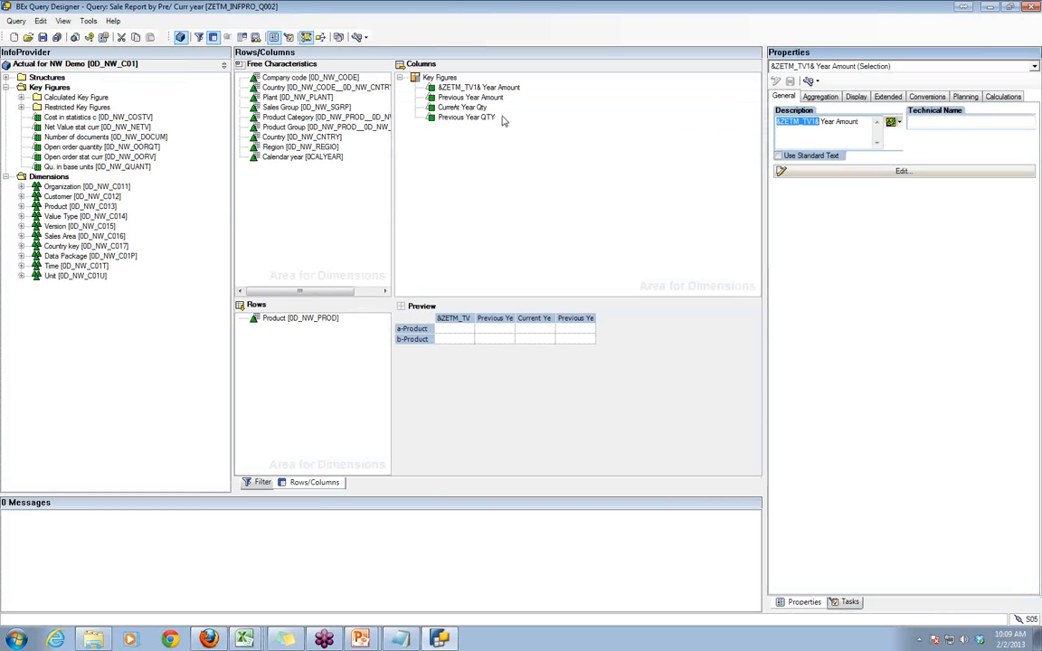
left_click(470, 100)
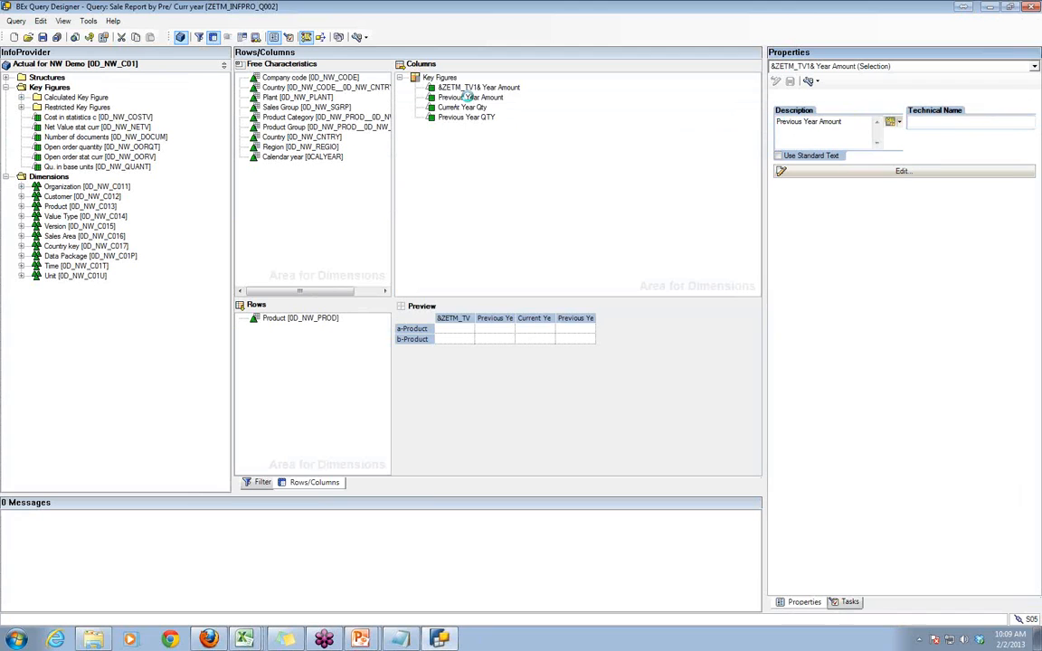
double_click(789, 121)
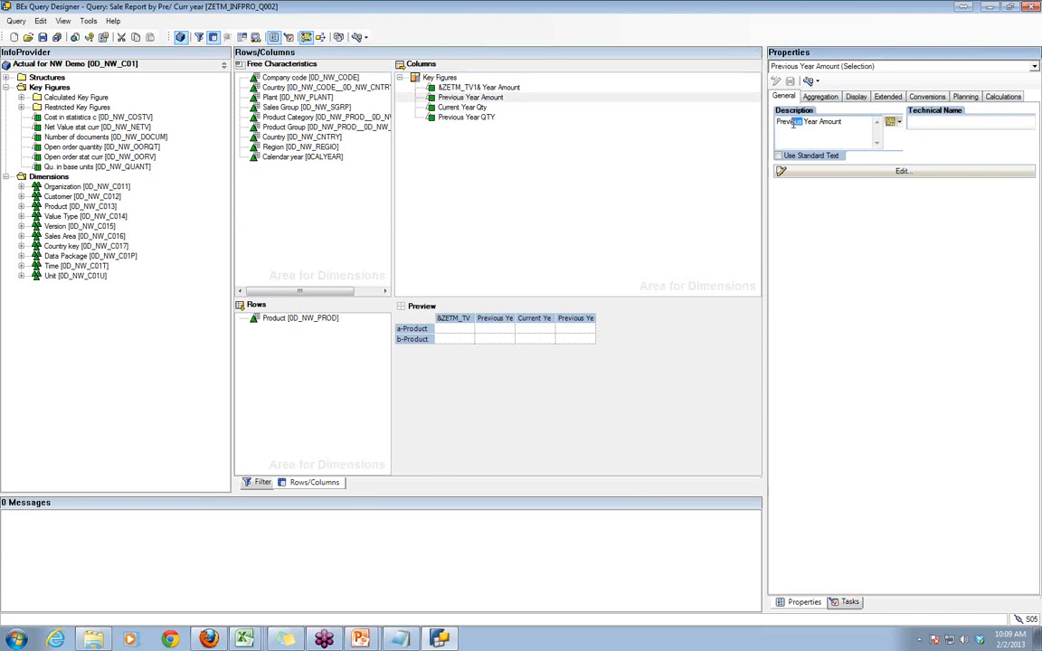
key("Delete")
key("ctrl+v")
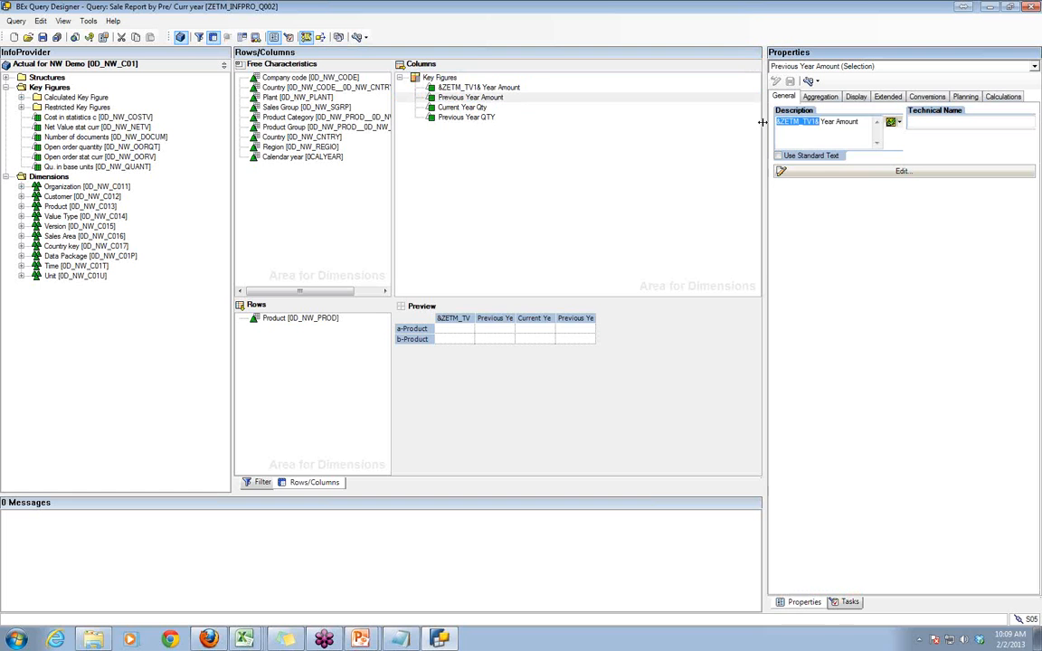
left_click(43, 37)
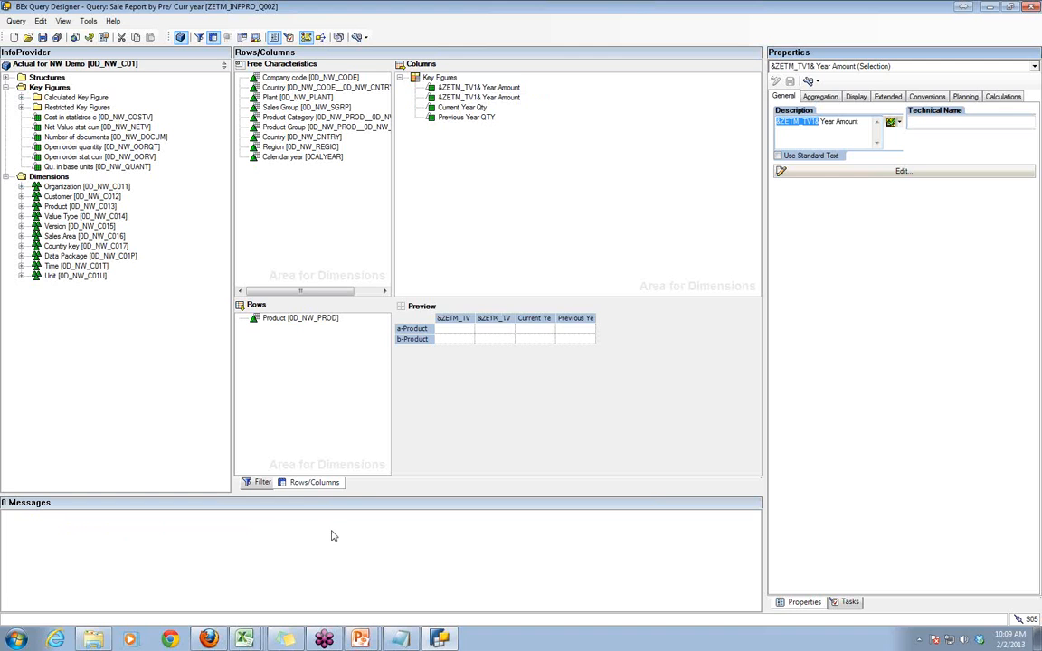
- Switch to Excel, open the saved Sale Report by Pre/ Curr year query, run it for 2013, and compare both amount column headings
key("alt+Tab")
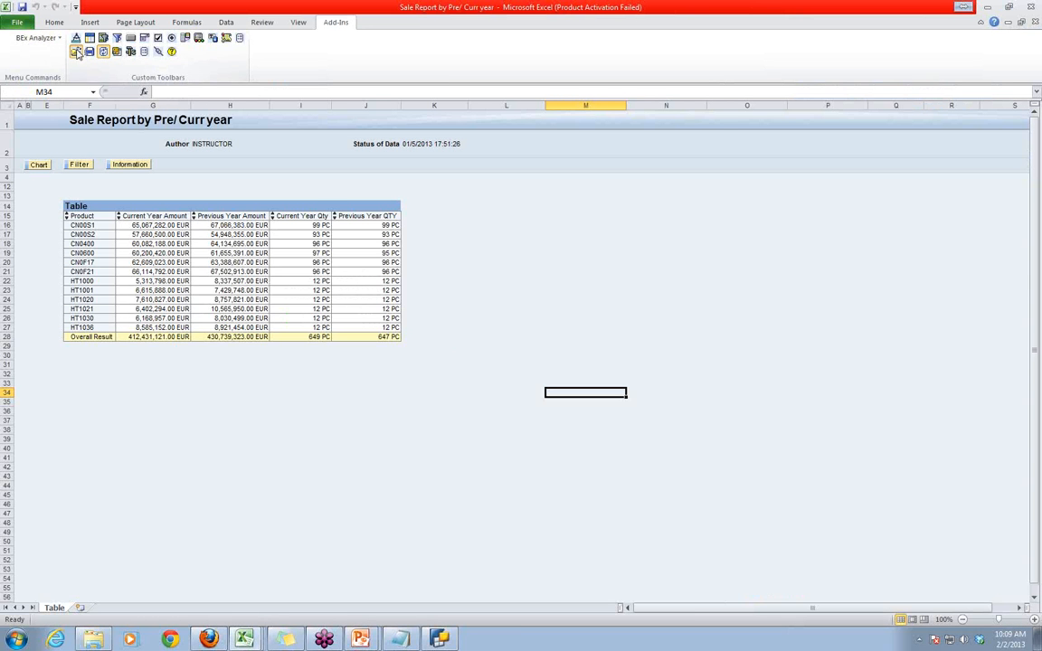
left_click(77, 51)
left_click(94, 59)
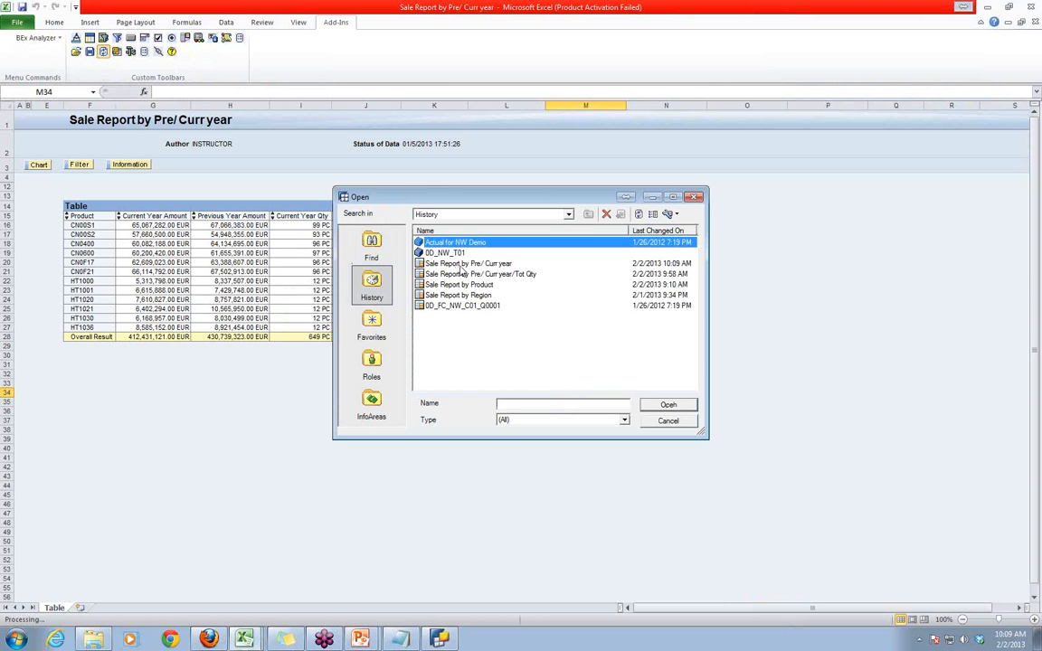
double_click(466, 265)
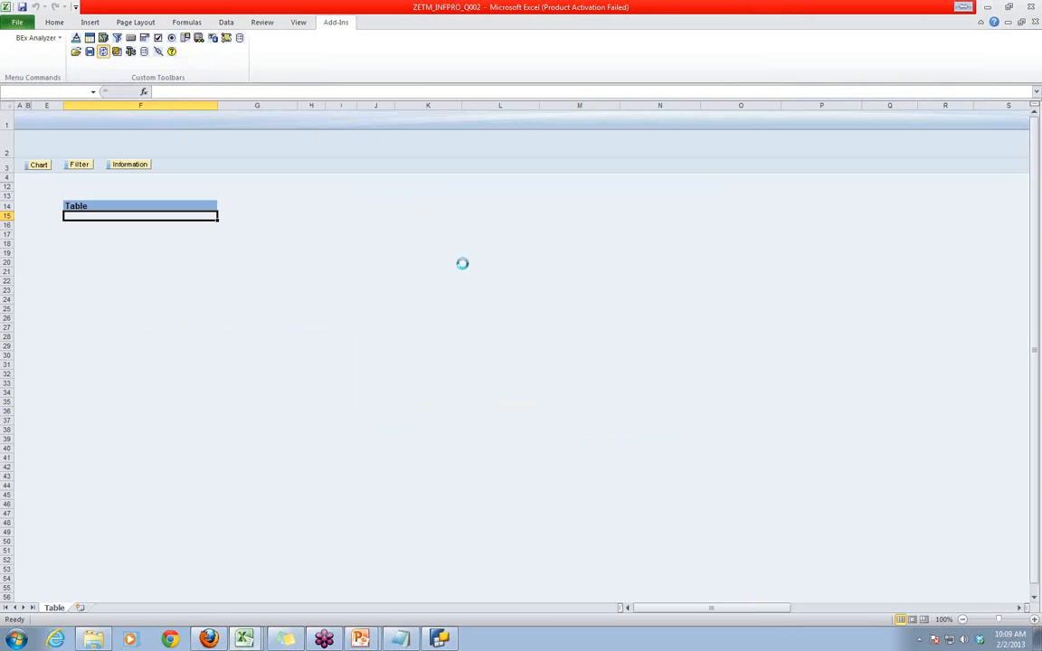
left_click(592, 350)
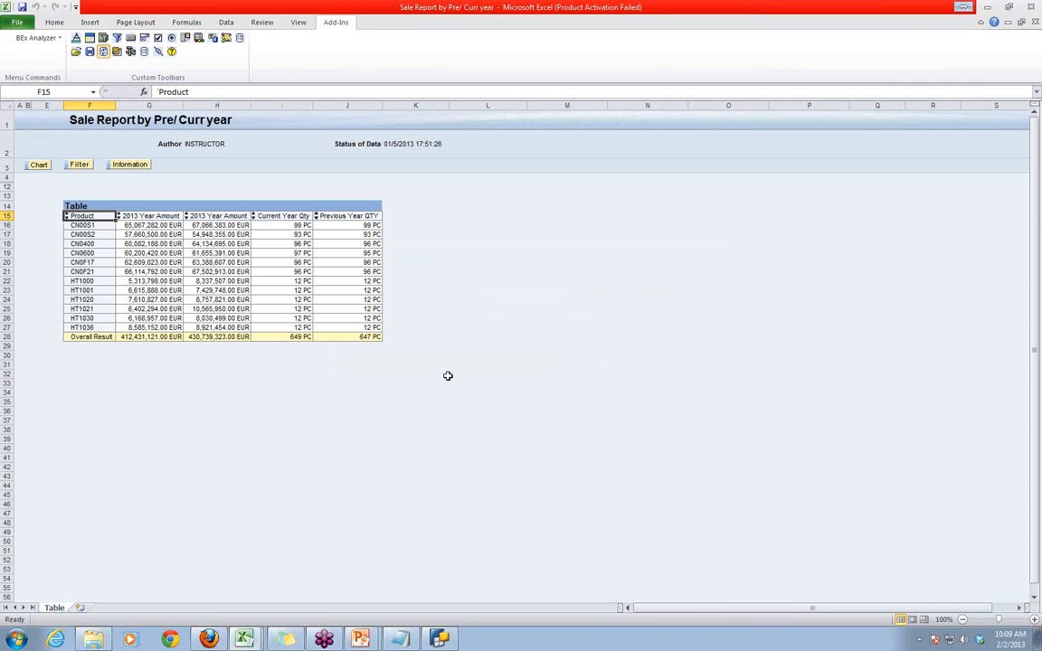
left_click(121, 215)
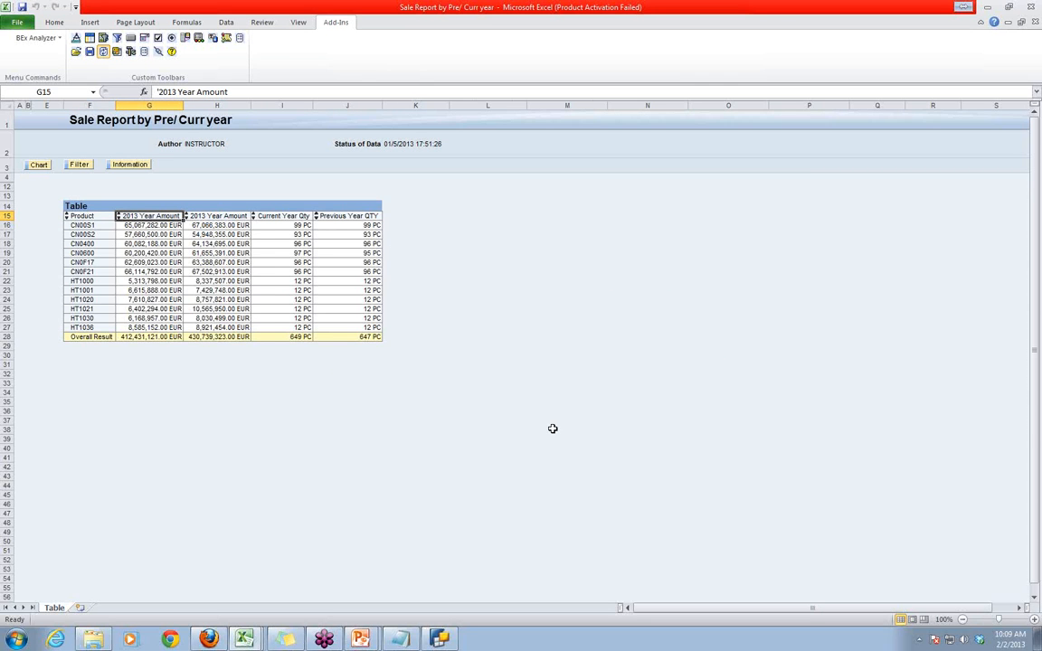
- Return to BEx Query Designer and examine the calendar year restriction in the second Year Amount selection
key("alt+Tab")
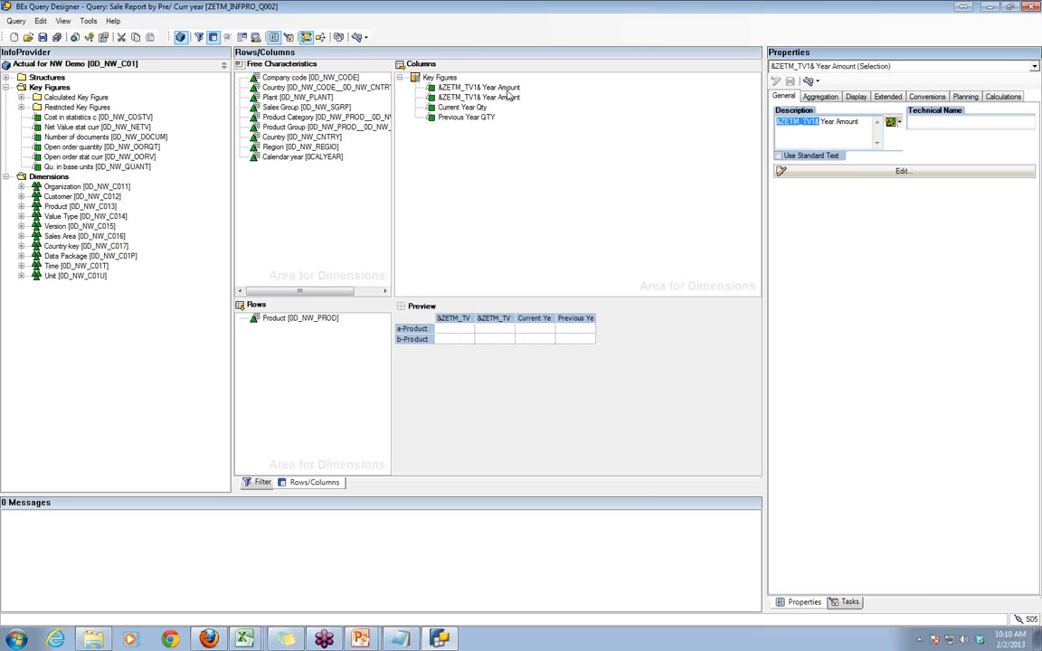
left_click(445, 87)
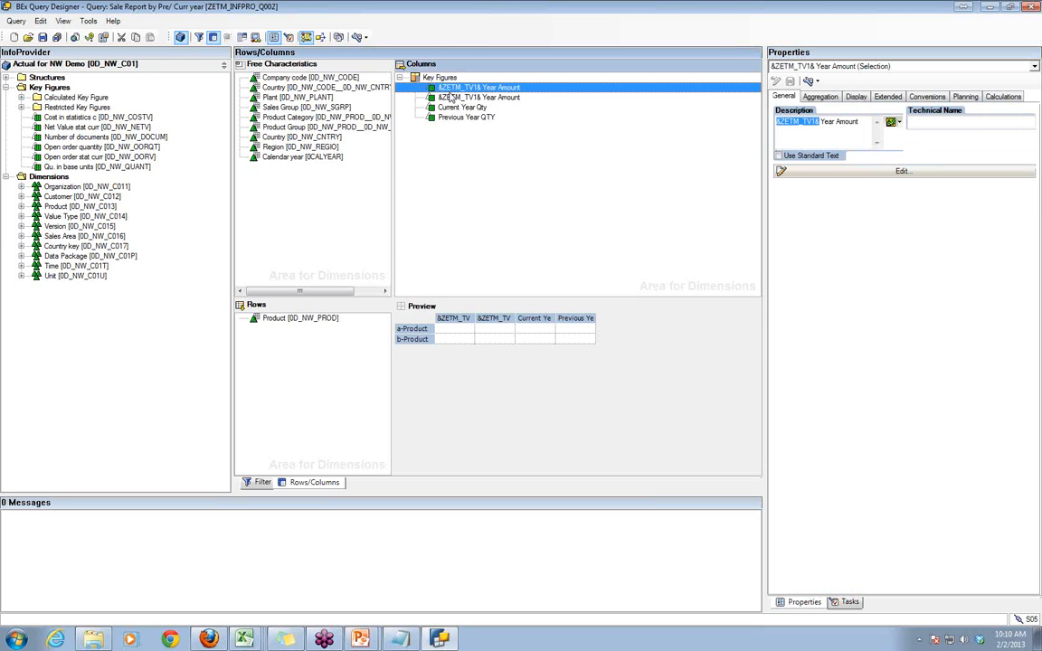
left_click(450, 98)
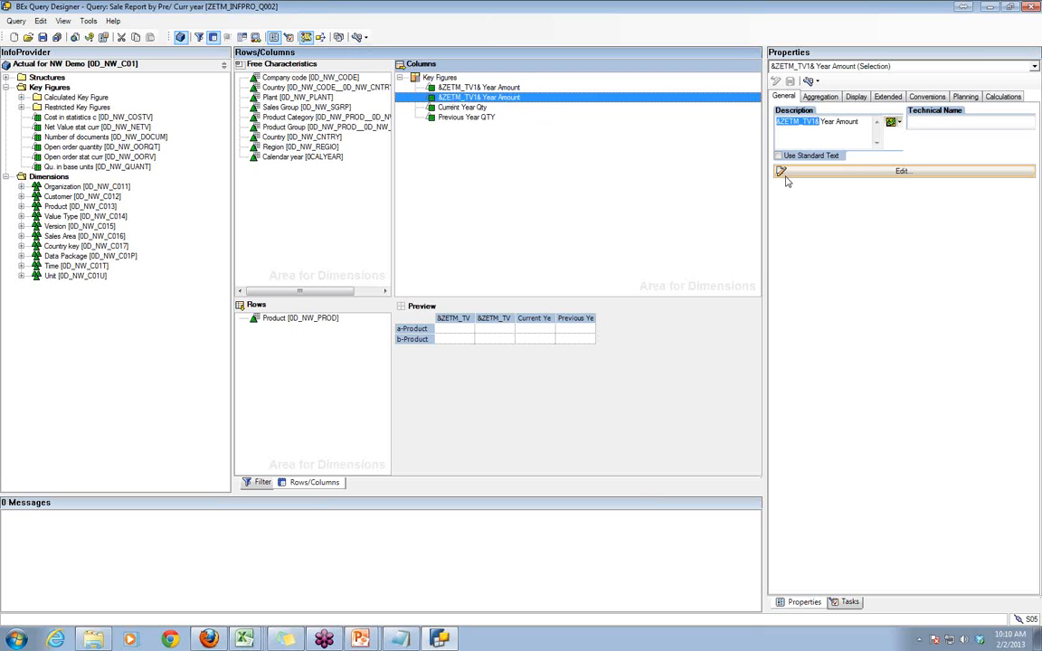
left_click(833, 173)
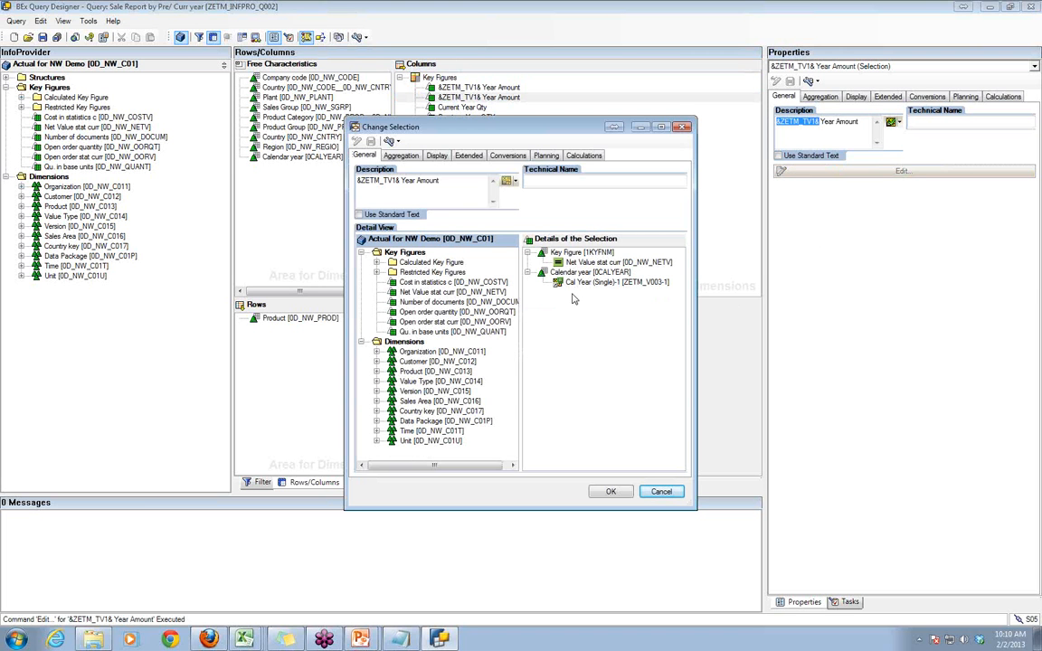
left_click(601, 283)
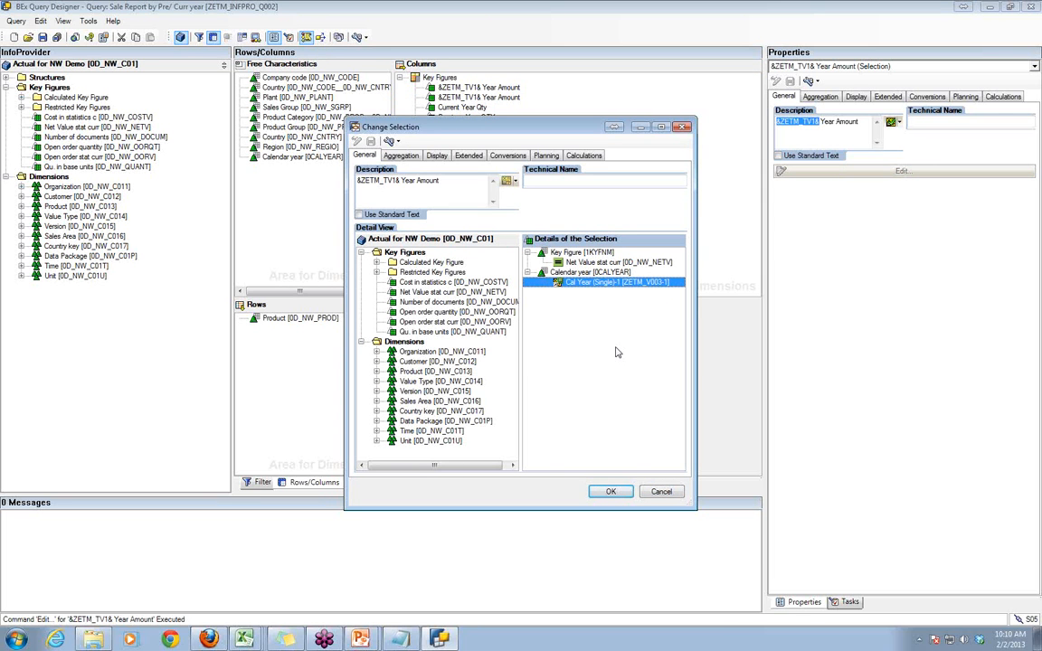
- Cancel the second Year Amount selection dialog and open the text variable ZETM_TV1 for editing
left_click(661, 492)
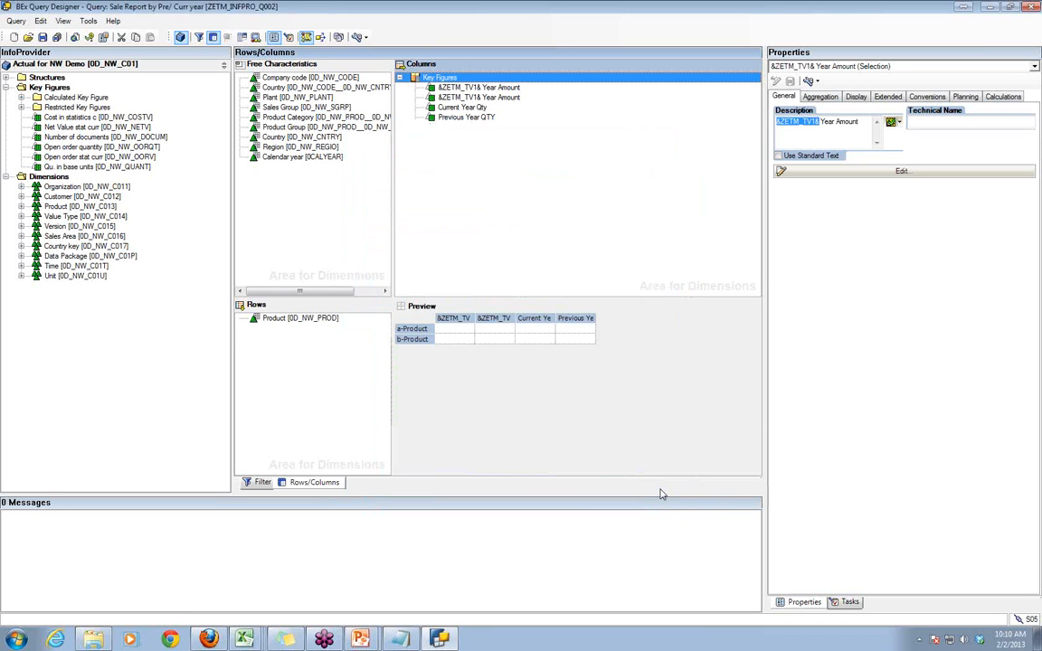
left_click(897, 123)
left_click(943, 168)
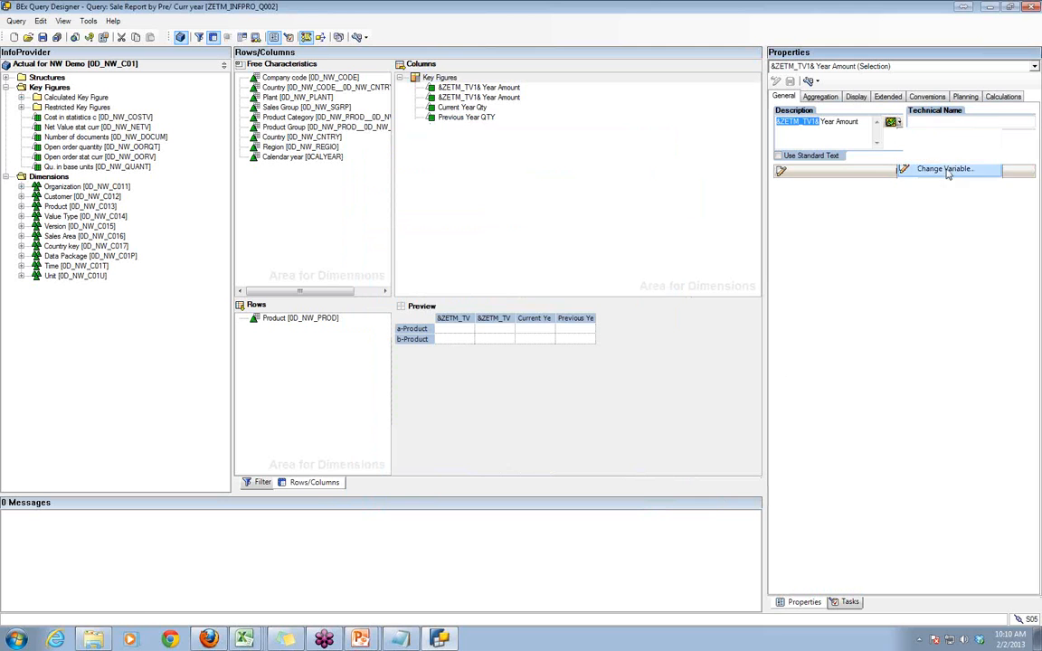
- Switch to Excel, reopen the query Sale Report by Pre/ Curr year, run it for 2013, and check the second amount column's heading
key("alt+Tab")
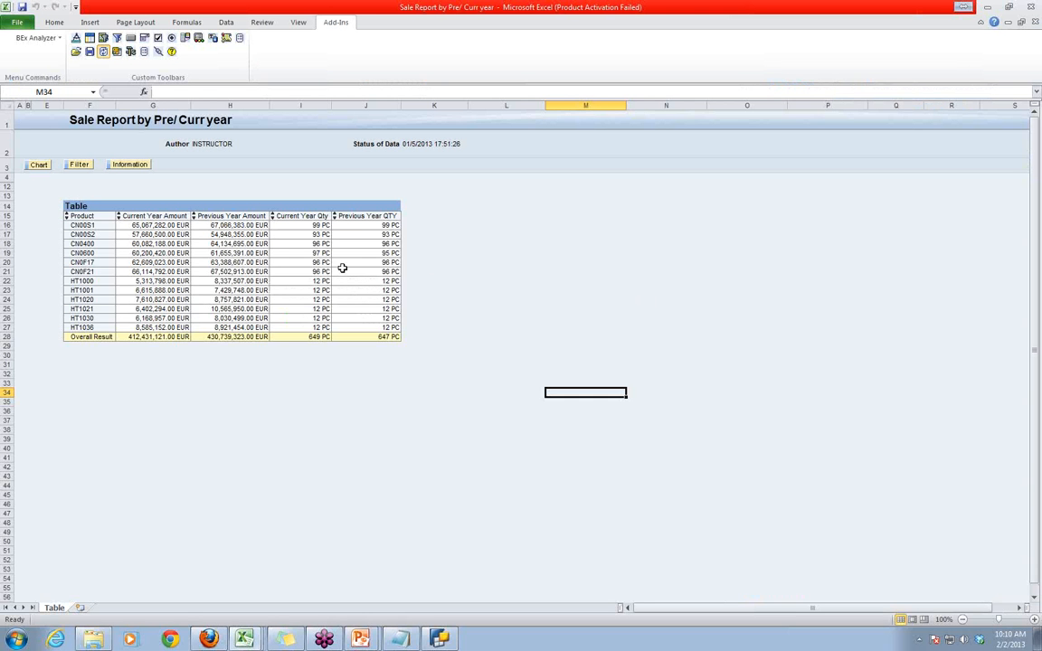
left_click(76, 51)
left_click(108, 69)
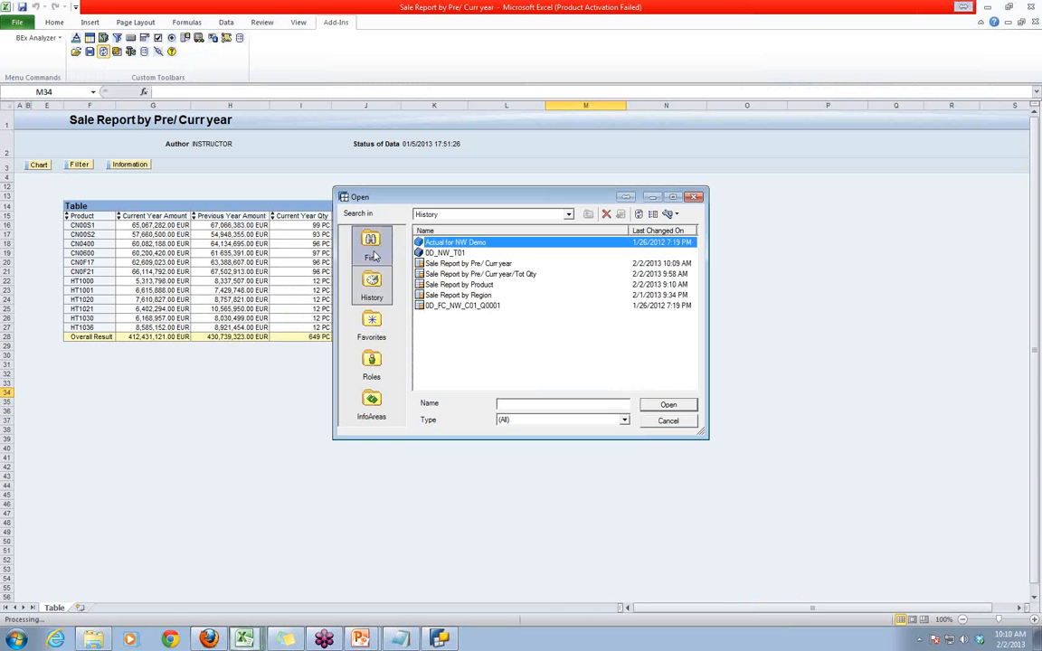
left_click(473, 264)
double_click(473, 264)
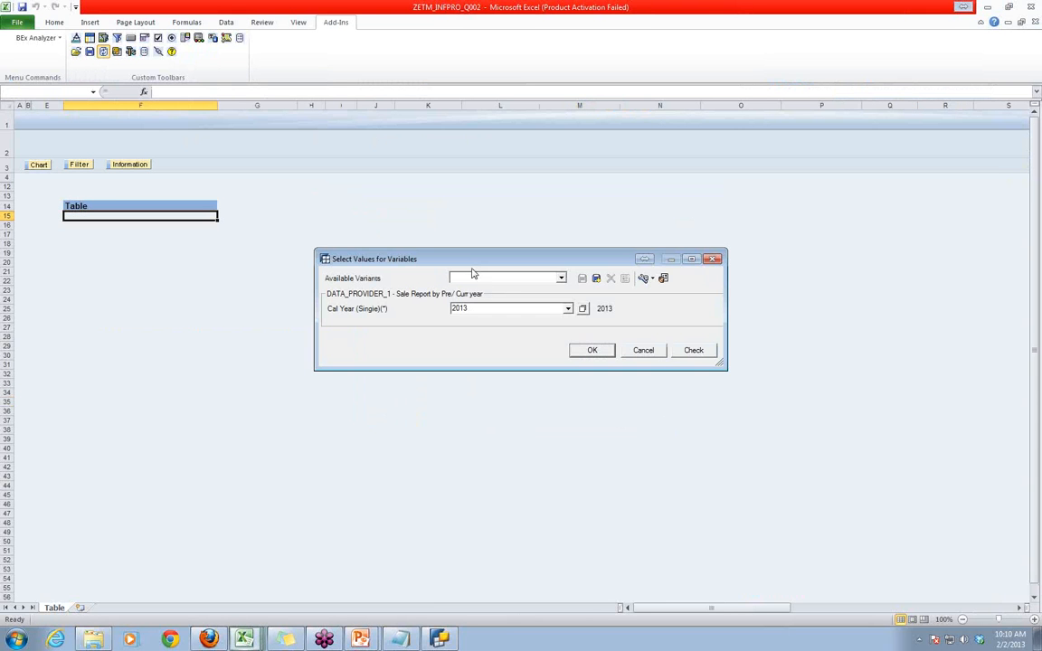
left_click(592, 350)
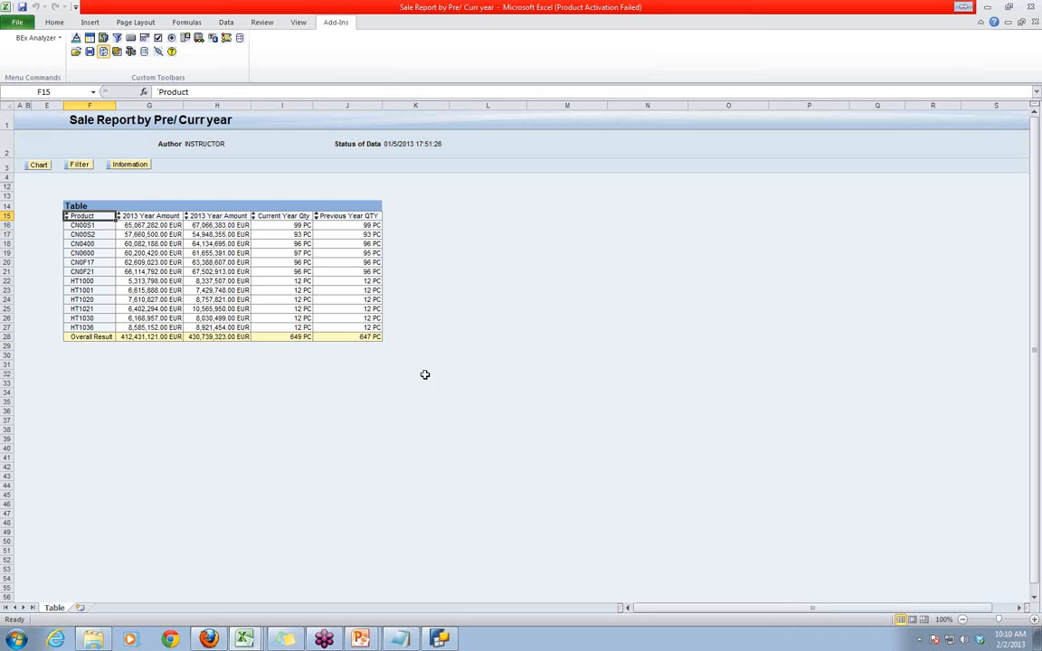
left_click(194, 215)
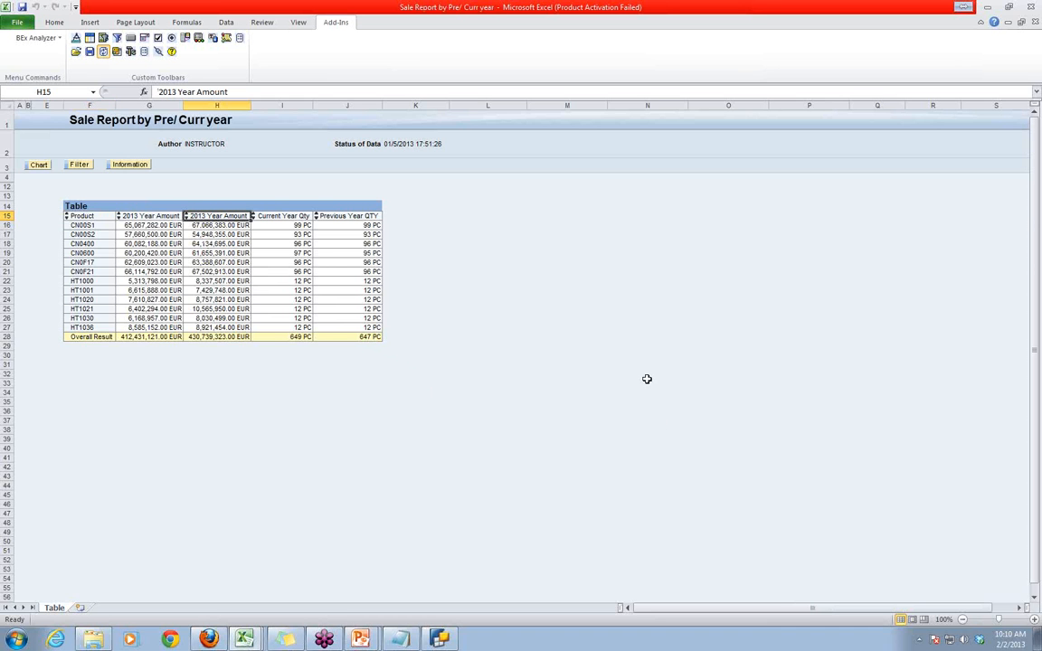
- Switch to BEx Query Designer and examine the general, replacement path and details settings of text variable ZETM_TV1
left_click(437, 639)
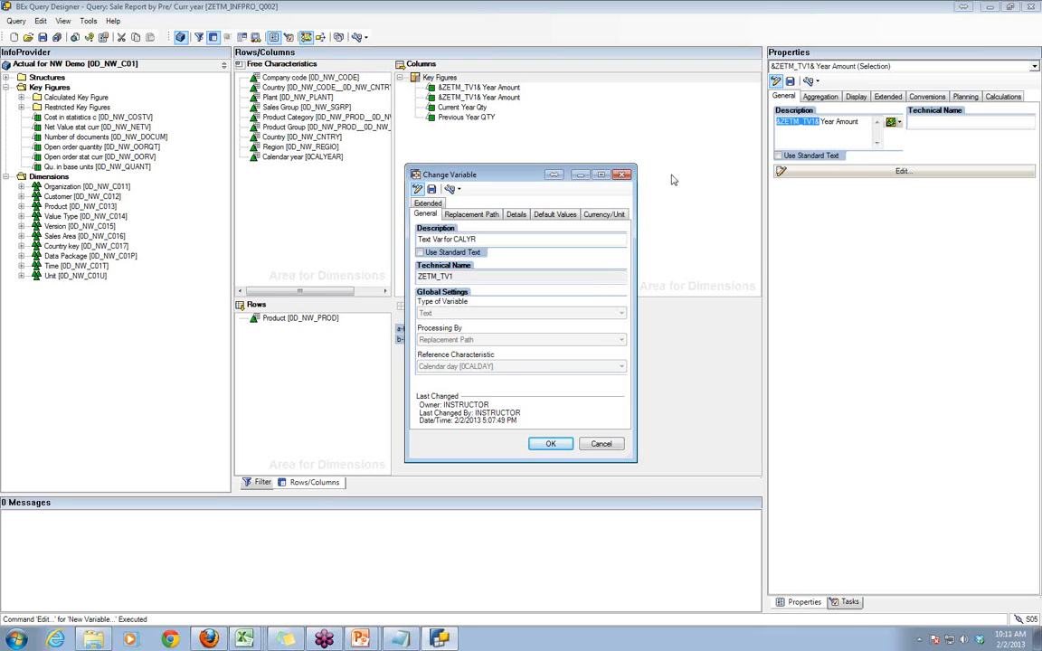
left_click(480, 215)
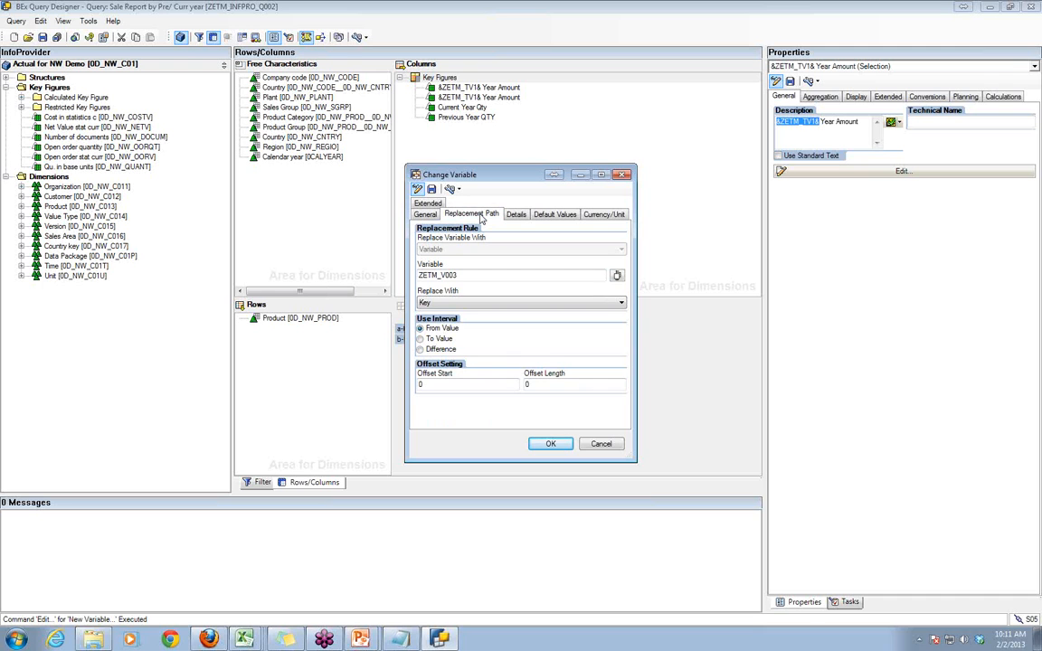
left_click(516, 214)
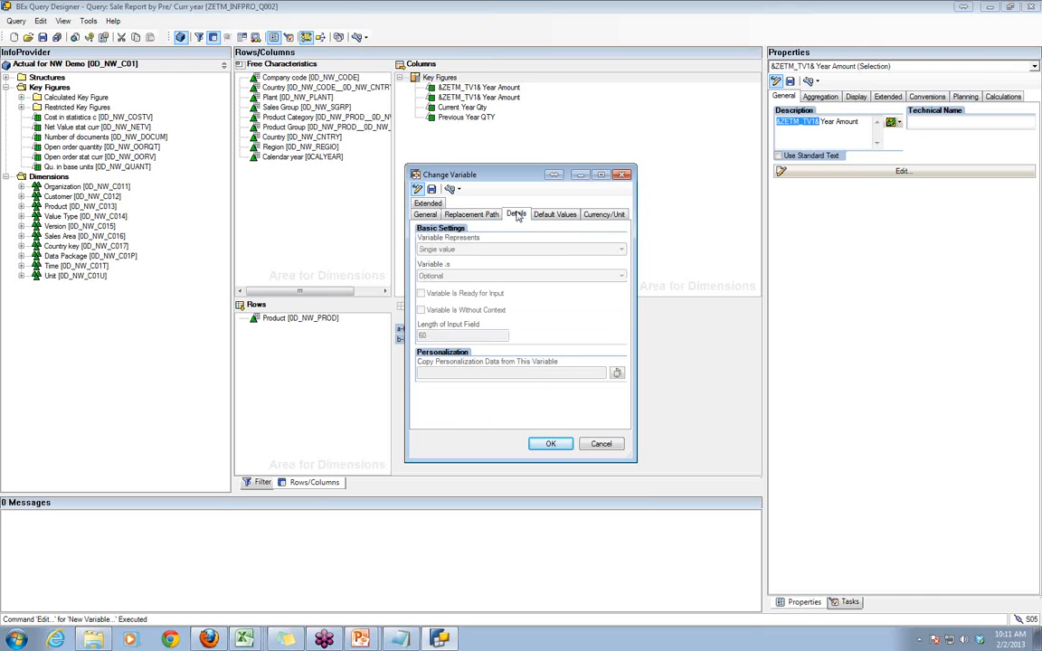
left_click(489, 217)
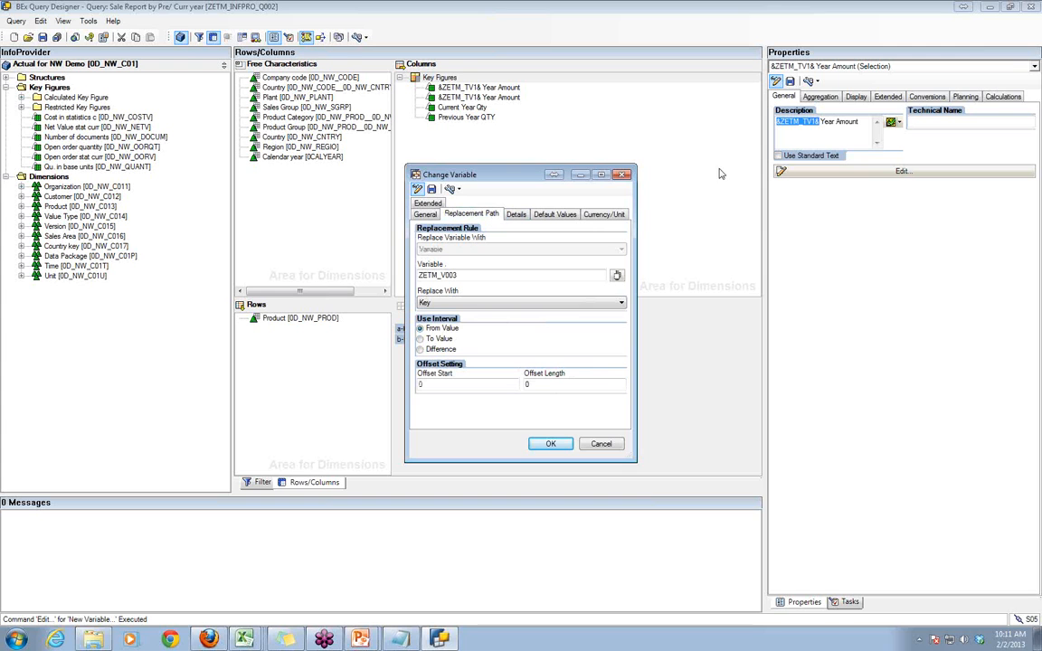
left_click(1030, 214)
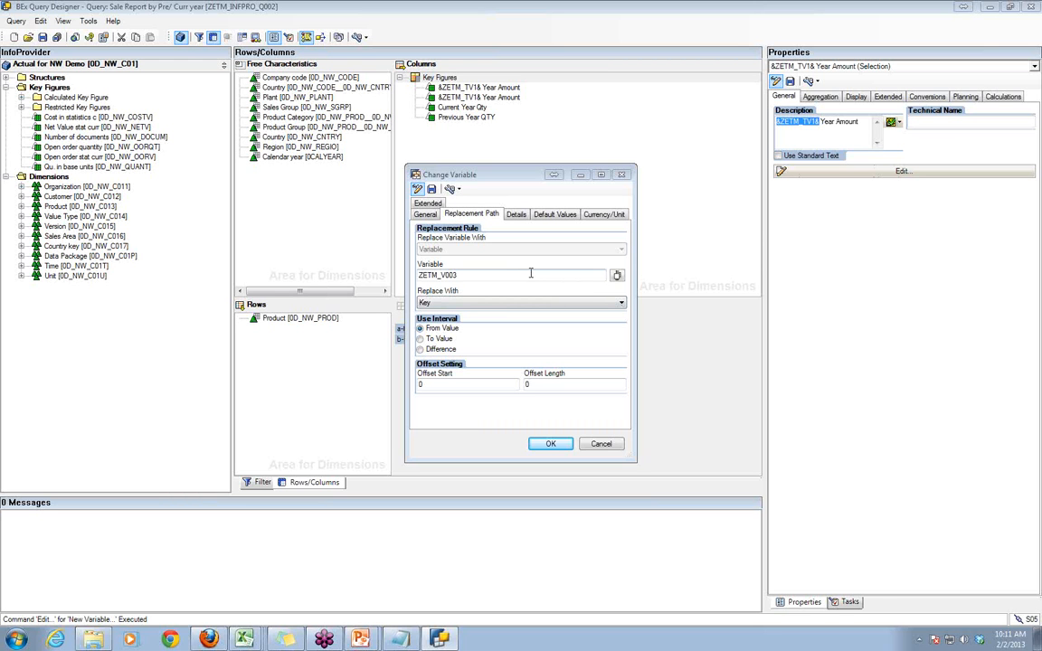
left_click(425, 215)
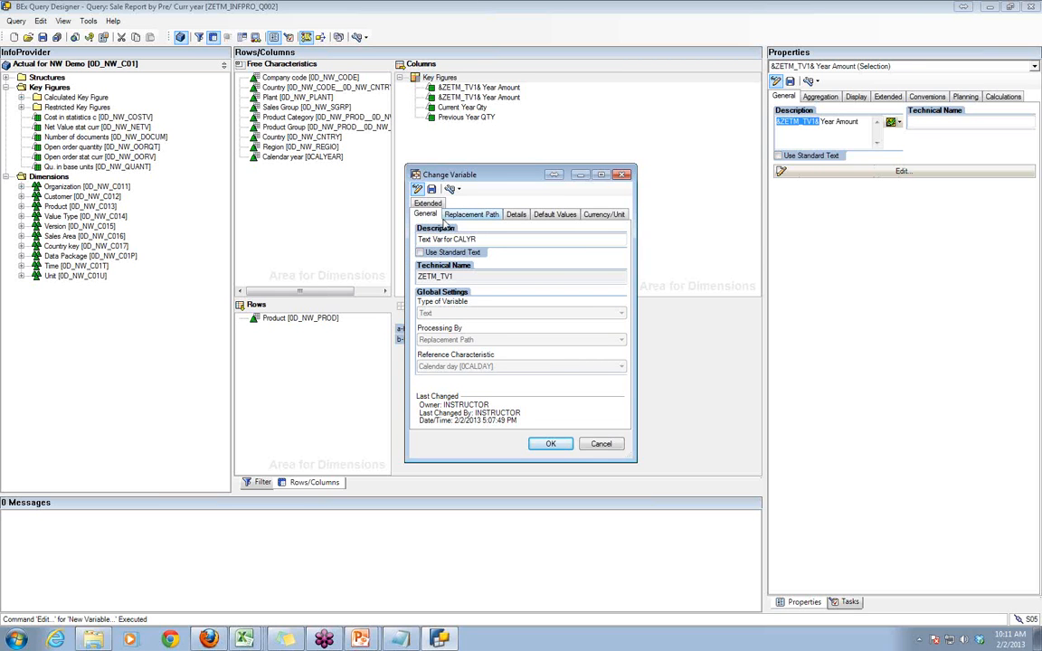
left_click(448, 217)
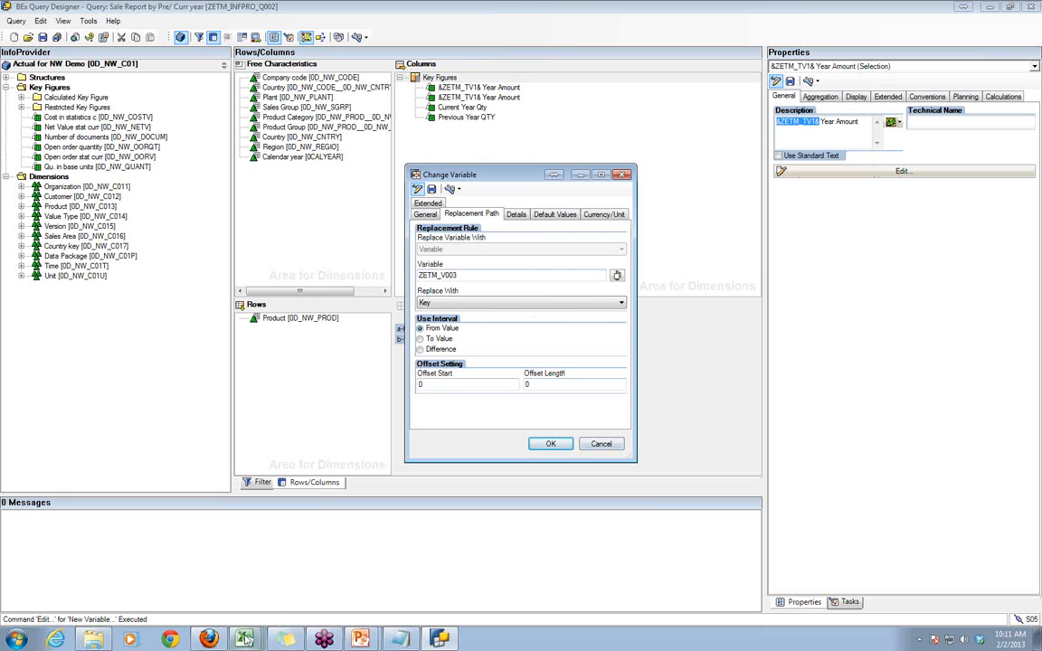
- Switch to Excel, reopen the query Sale Report by Pre/ Curr year, and overwrite the calendar year in its variable prompt
mouse_move(244, 640)
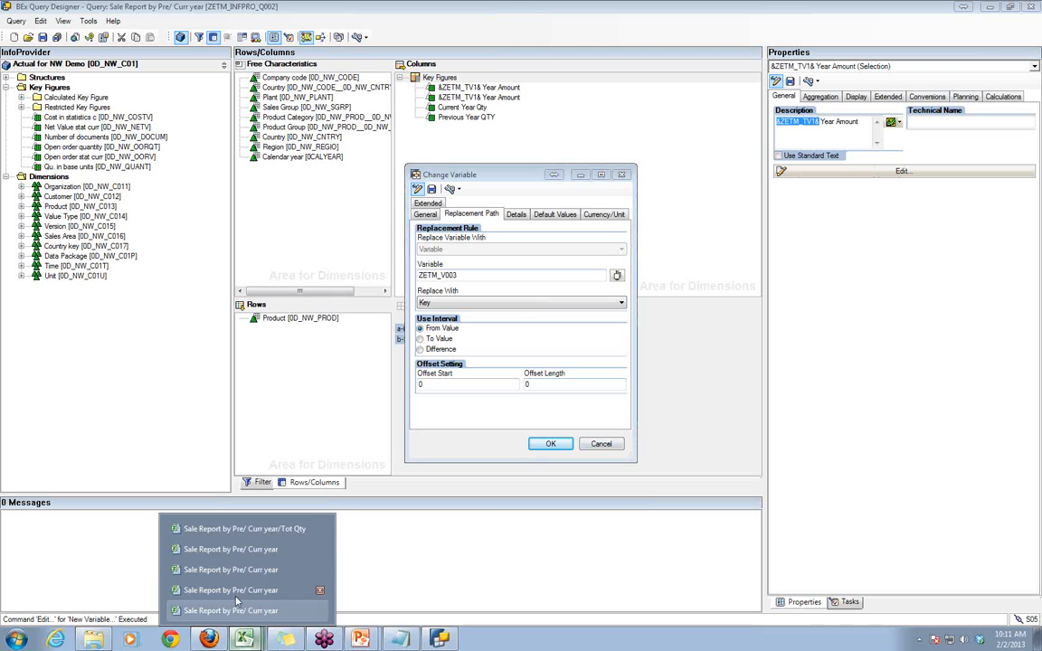
left_click(233, 549)
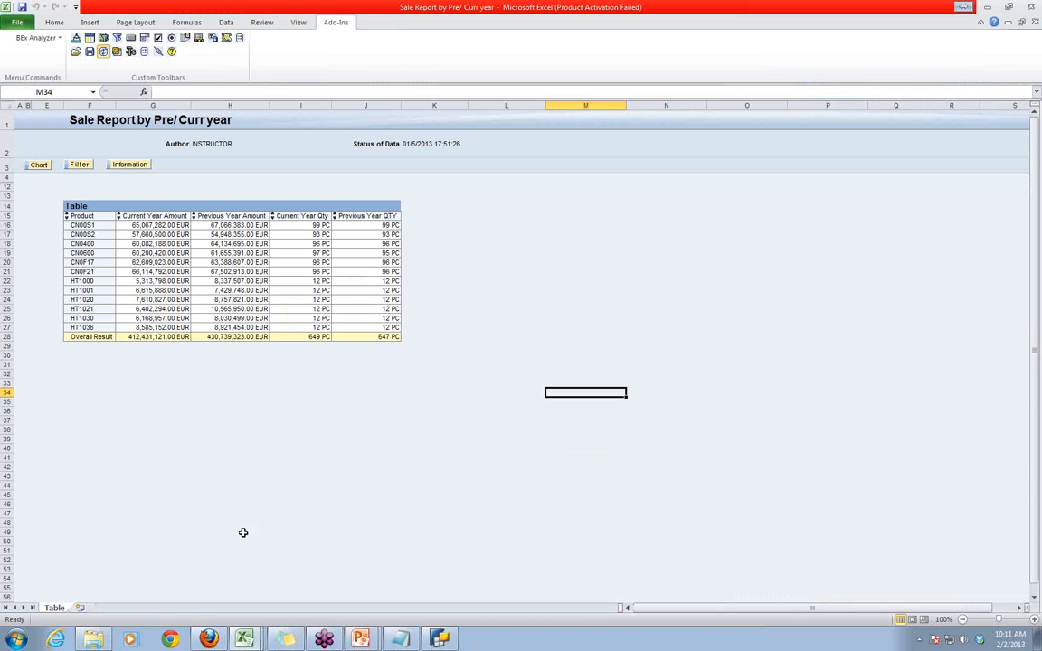
left_click(76, 51)
left_click(94, 73)
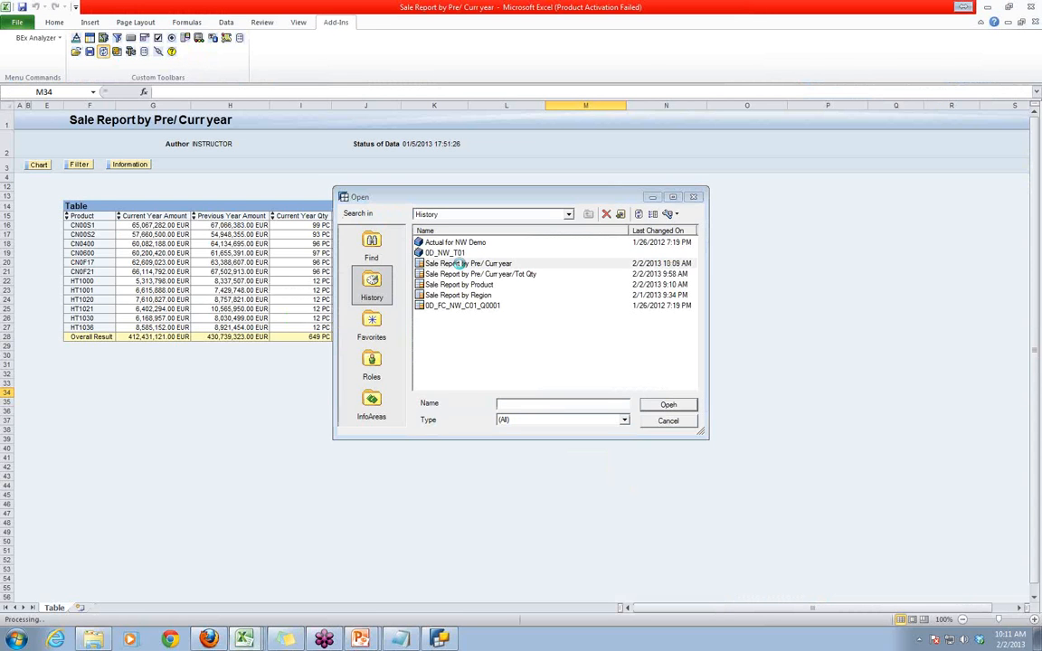
double_click(457, 263)
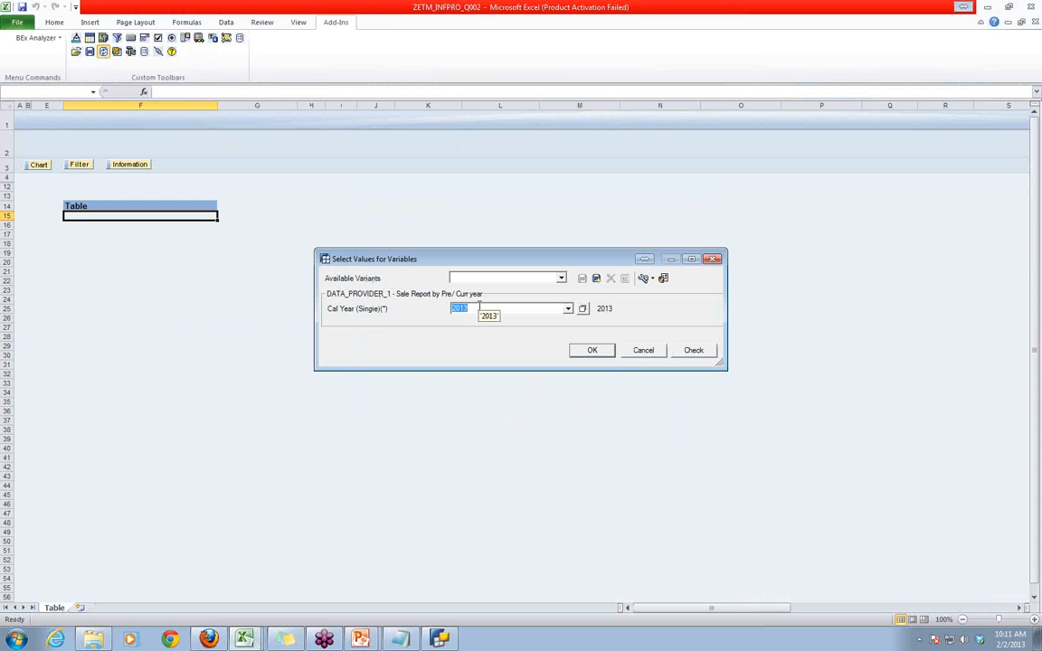
type("201")
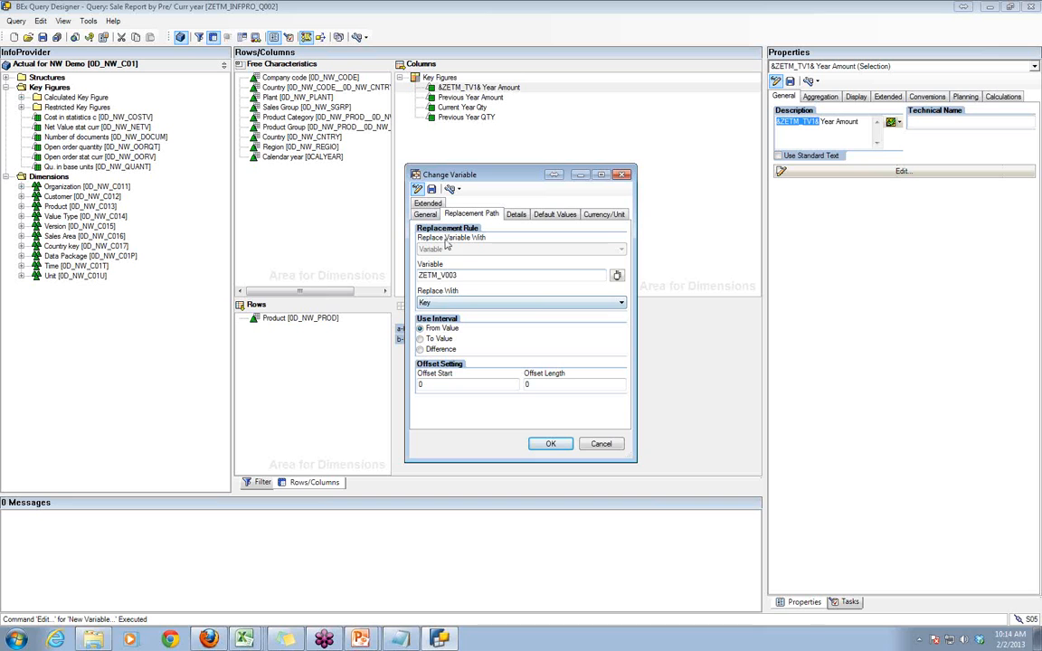
- In BEx Query Designer, review the Replace With options of text variable ZETM_TV1 and close it without changes
left_click(432, 305)
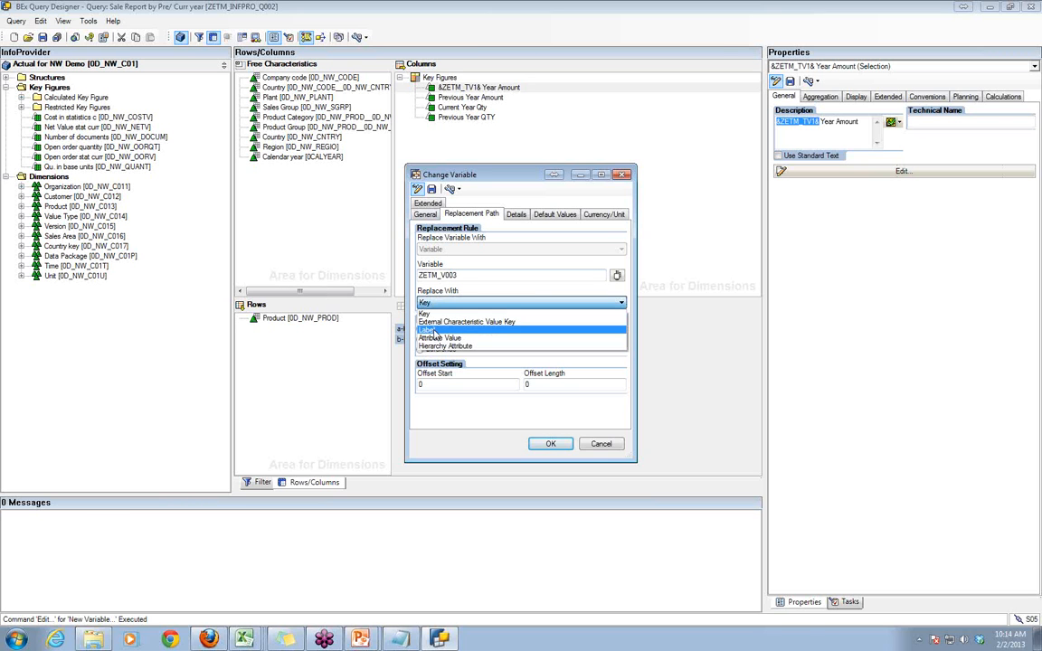
left_click(612, 447)
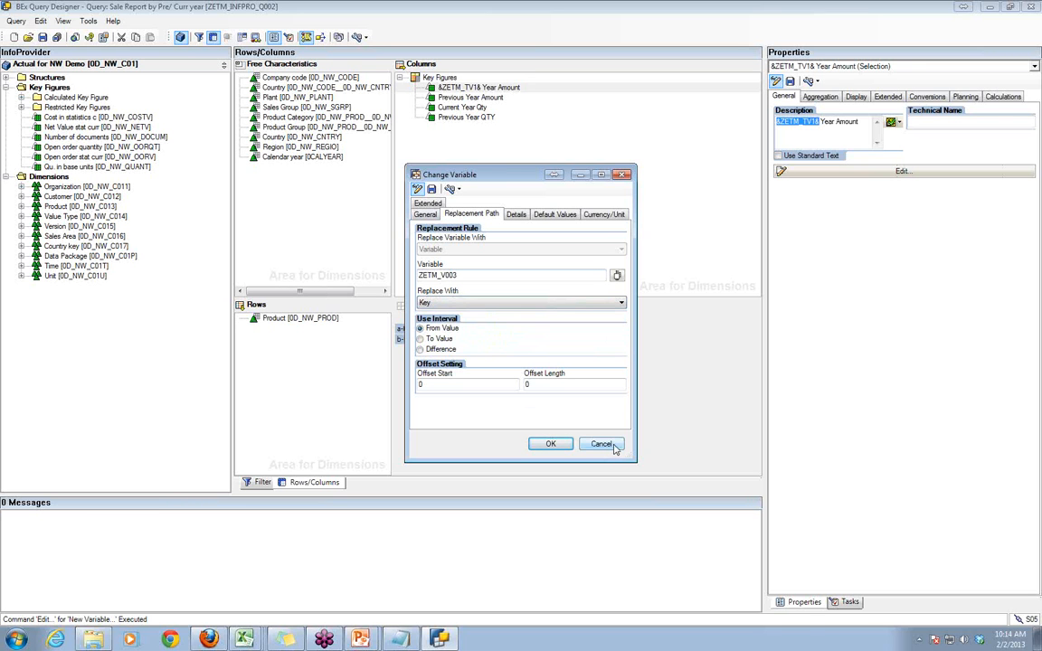
left_click(613, 447)
left_click(691, 153)
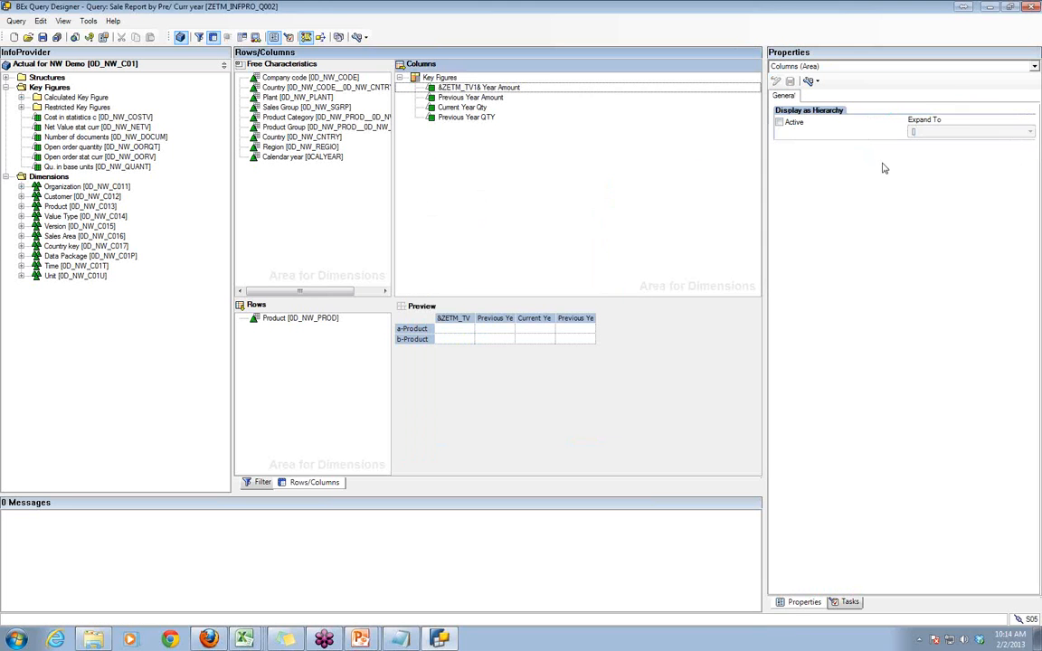
- Create a new text variable from the first Year Amount key figure's description and describe it as Text Var CALYR
left_click(434, 88)
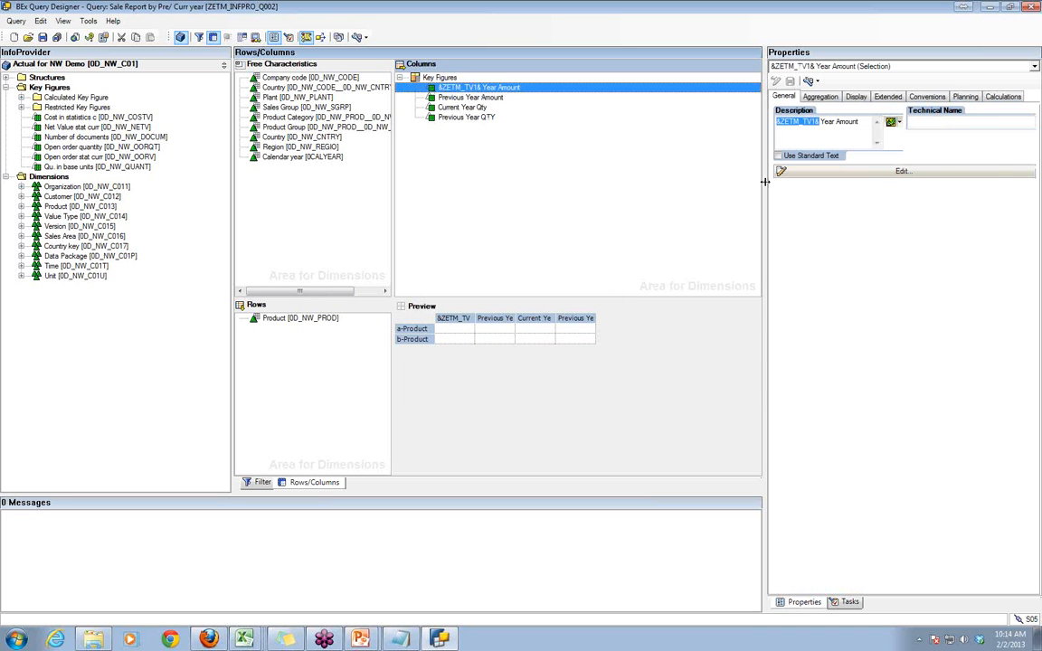
left_click(893, 121)
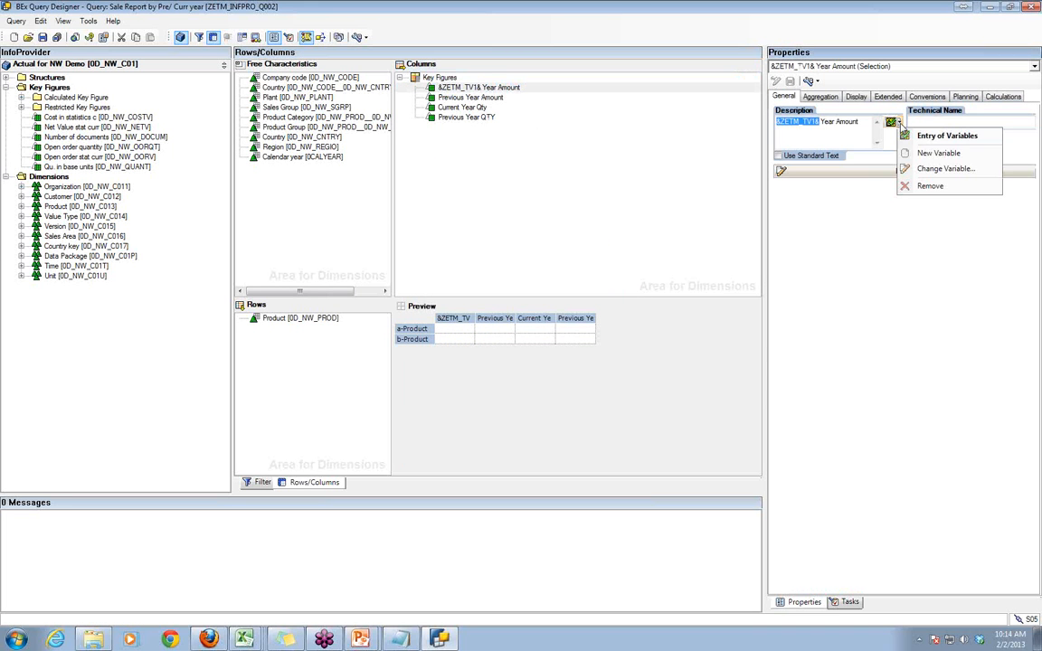
left_click(935, 154)
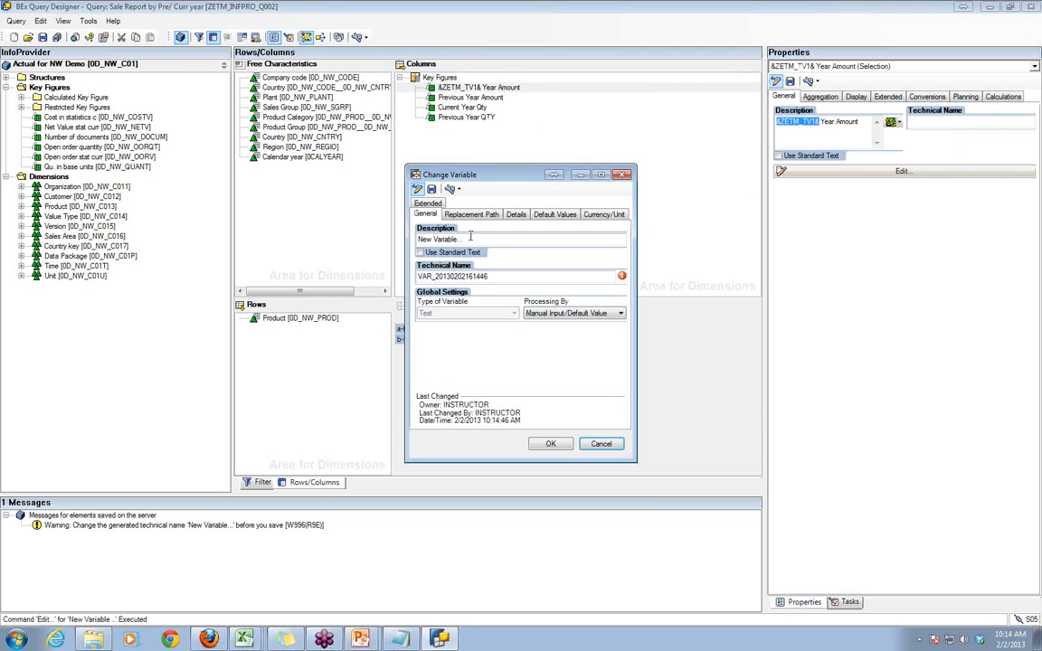
left_click_drag(465, 240, 384, 235)
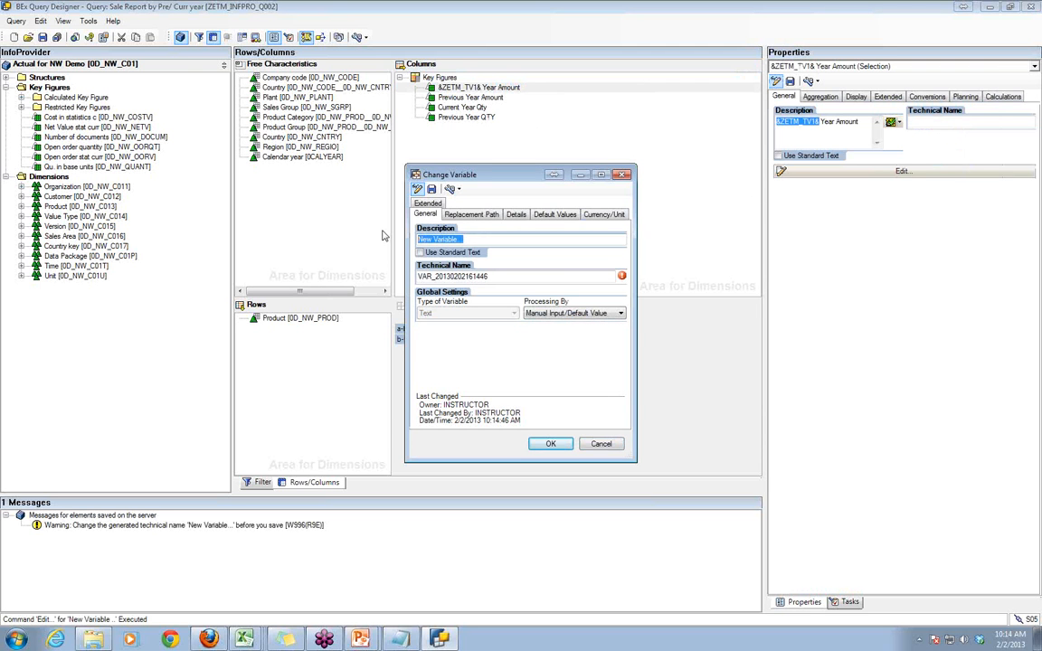
type("Text")
left_click(1029, 219)
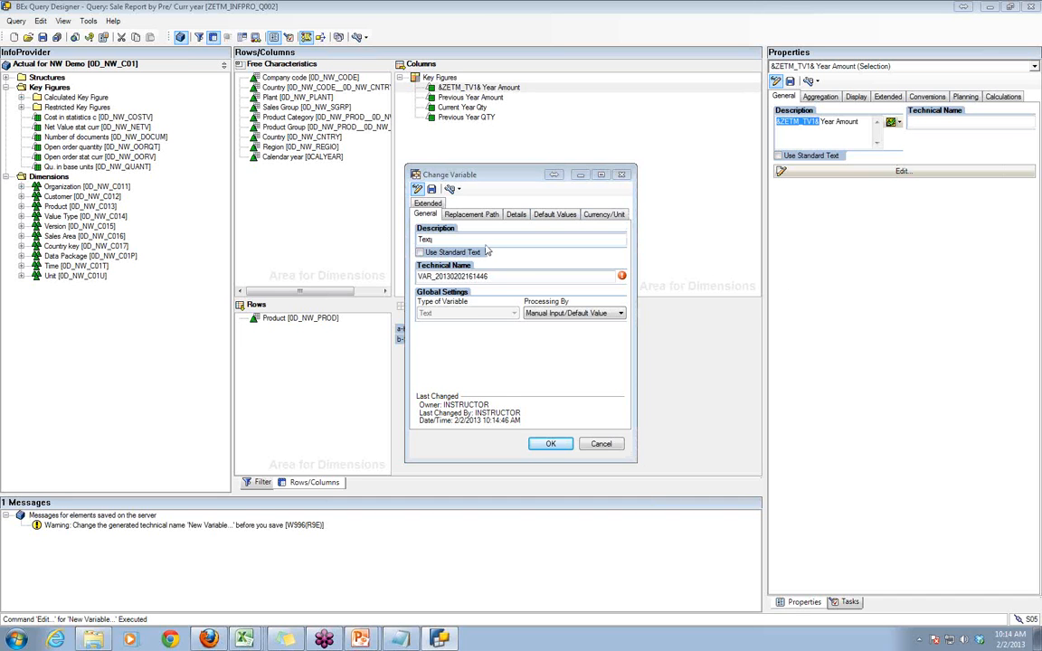
left_click(455, 239)
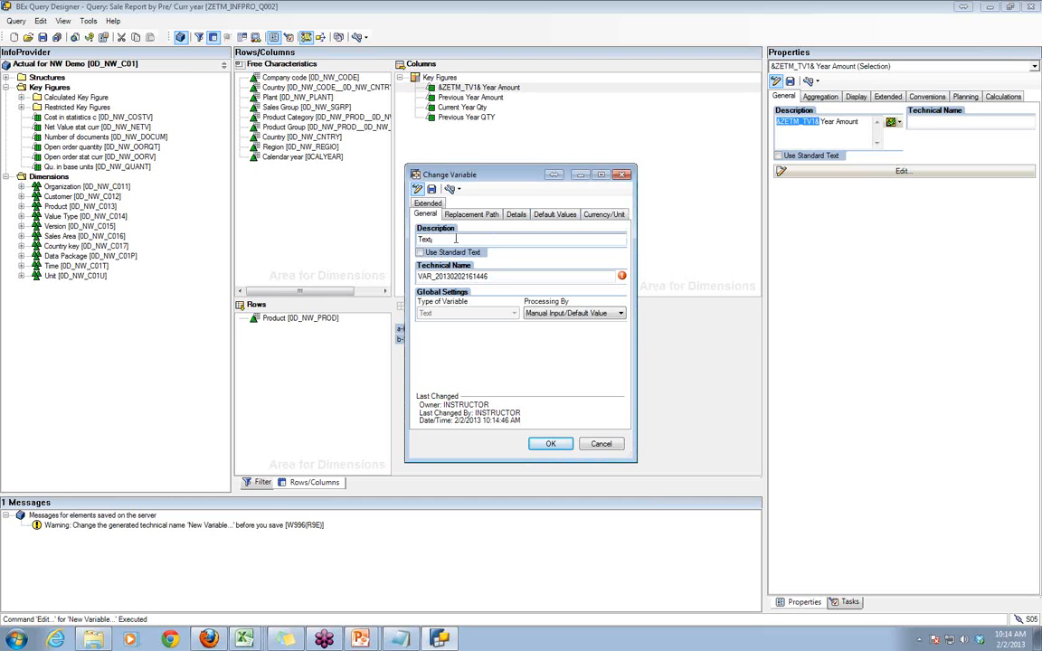
type("Var")
type(" CA")
type("LY")
type("E")
- Set the new text variable's technical name to ZETM_TV3
double_click(501, 276)
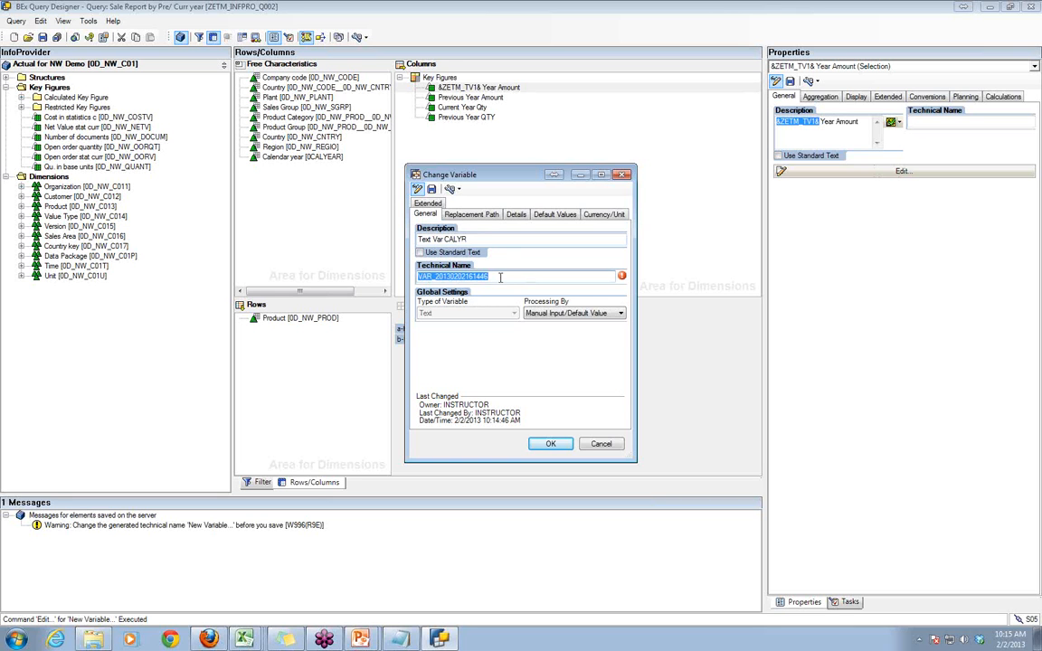
type("Z")
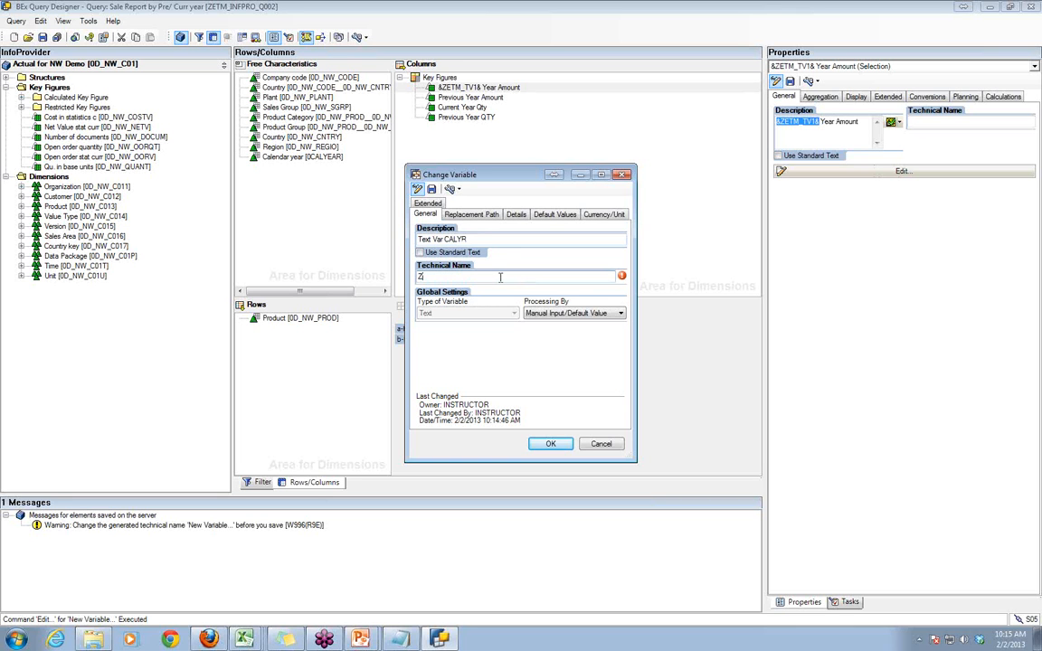
type("ETM_V")
key("BackSpace")
type("TV3")
- Set the processing type of text variable ZETM_TV3 to Replacement Path
left_click(461, 216)
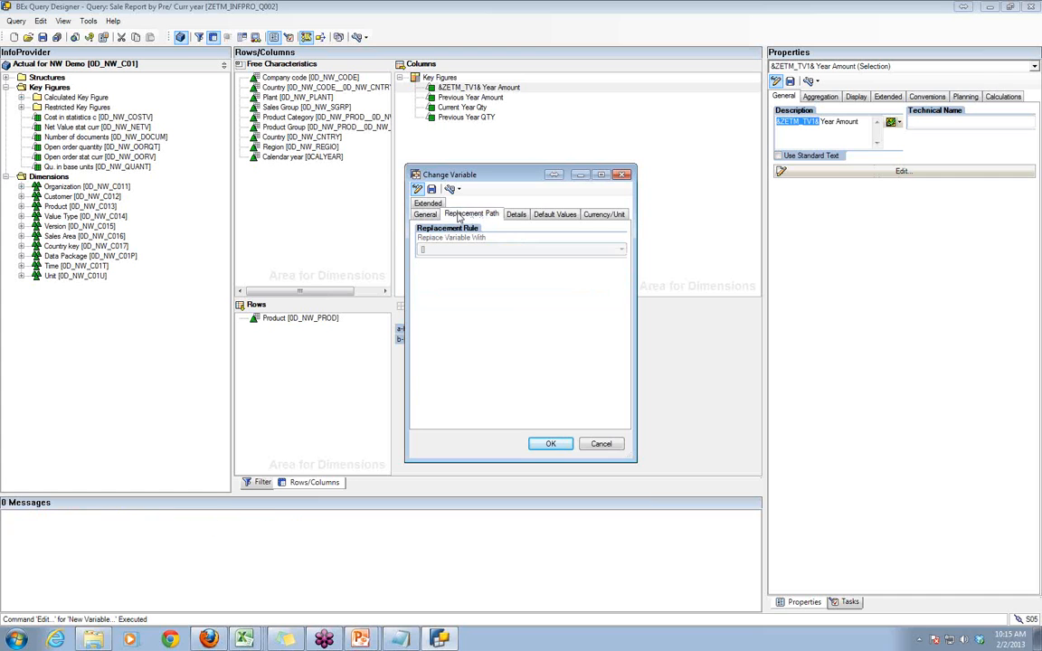
left_click(425, 214)
left_click(556, 314)
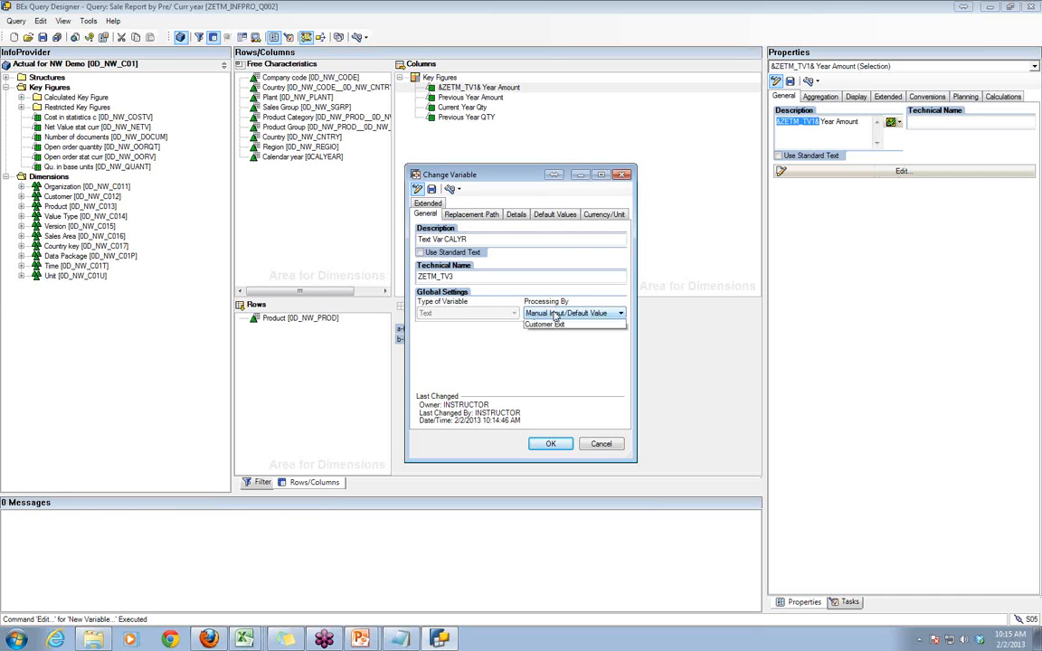
left_click(550, 331)
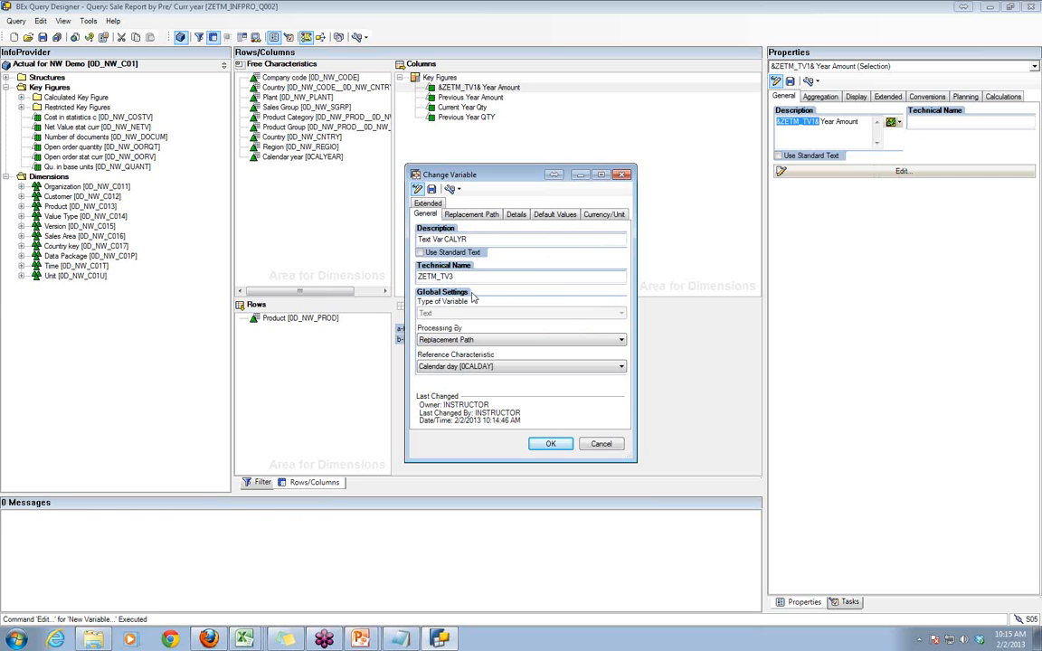
- Define the replacement rule to use variable ZETM_V003, replaced with its Label, and confirm the text variable
left_click(469, 214)
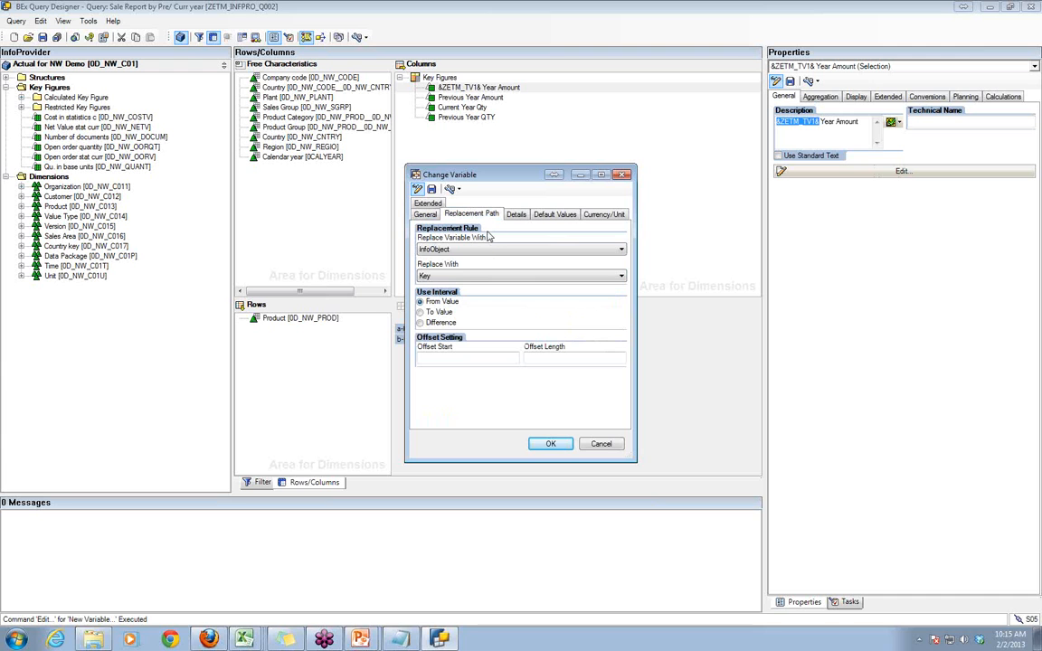
left_click(481, 249)
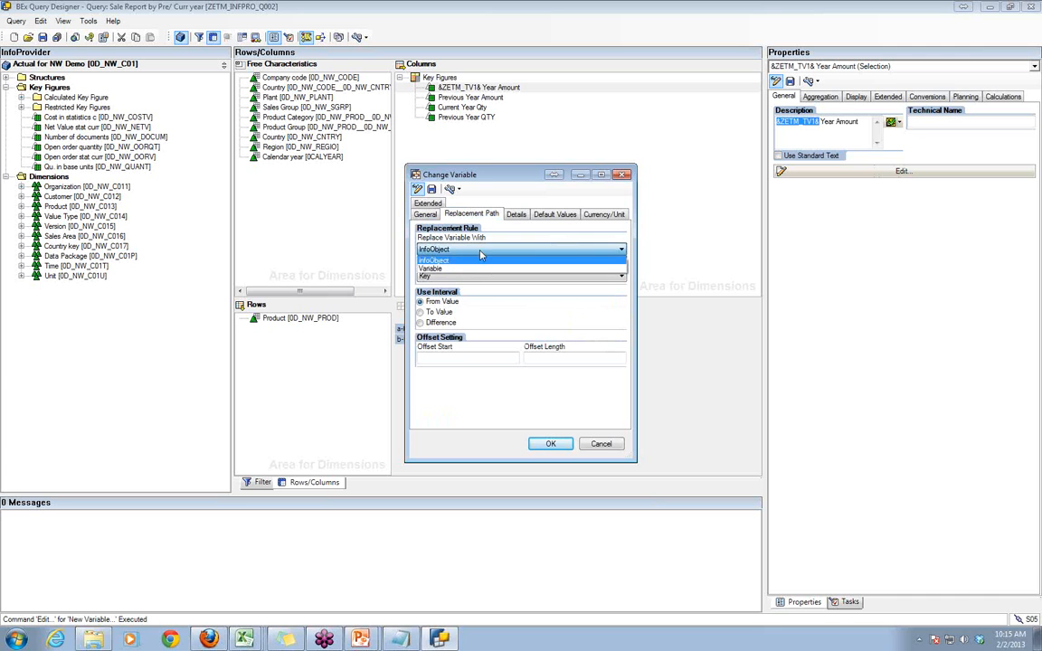
left_click(474, 269)
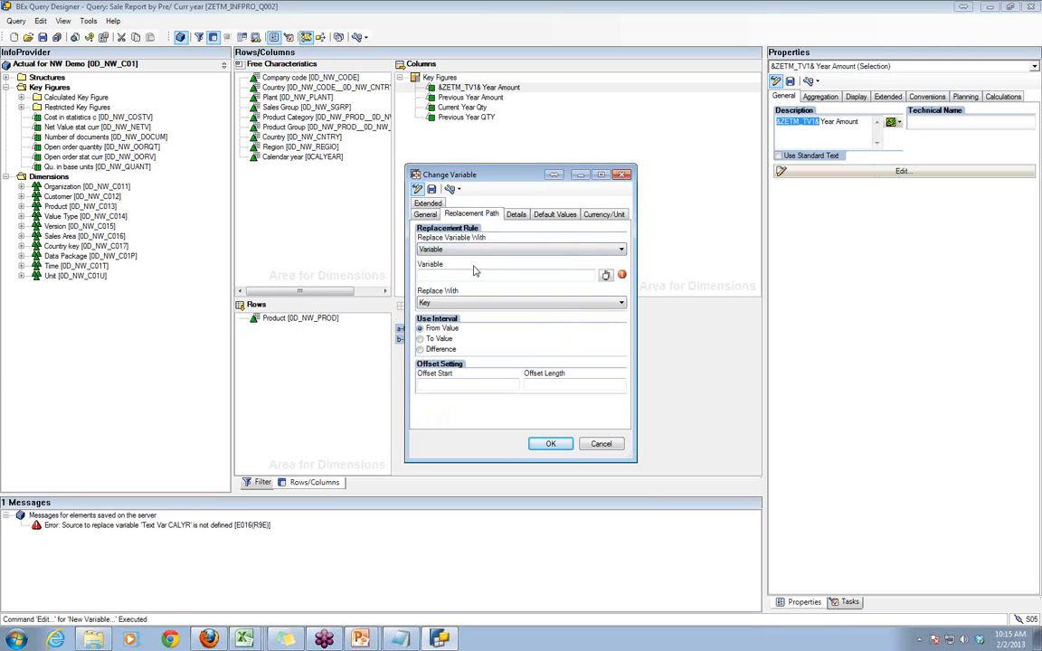
left_click(607, 279)
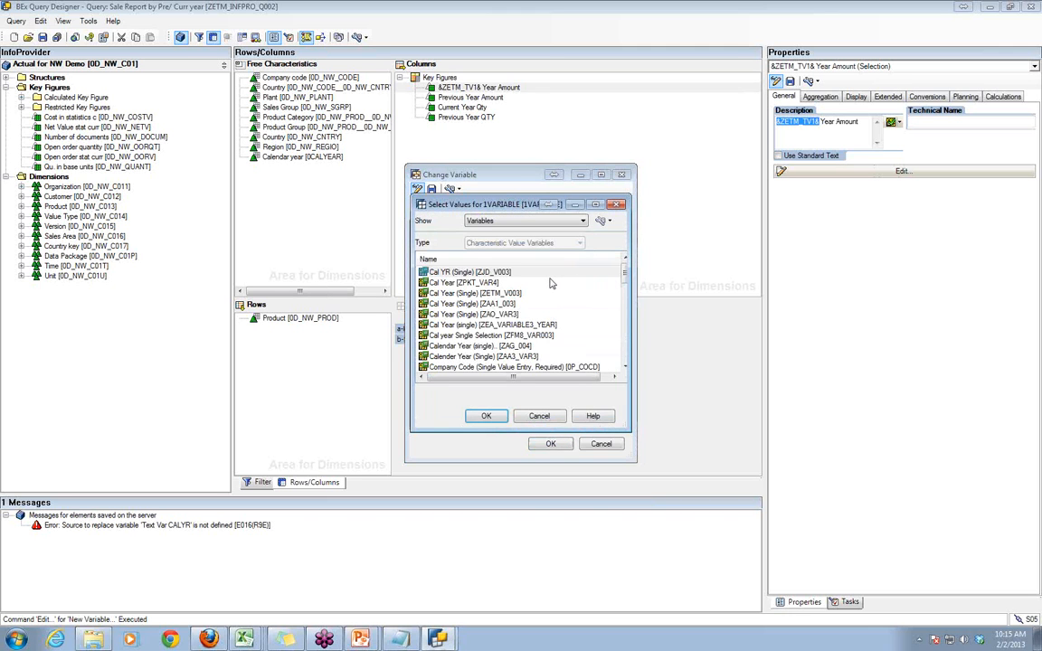
double_click(502, 294)
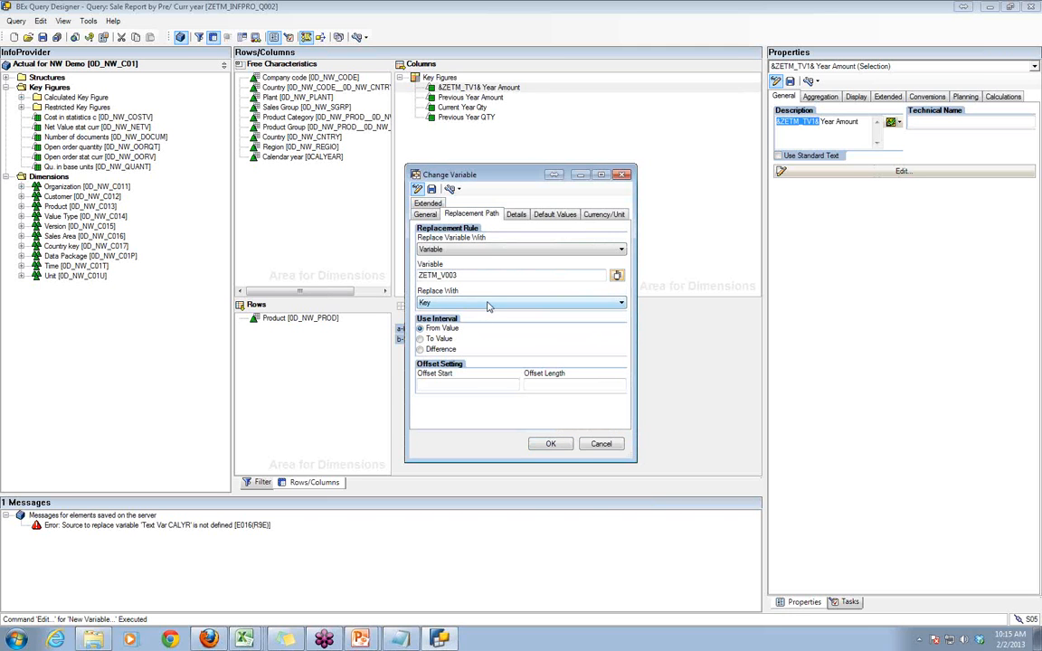
left_click(487, 305)
left_click(472, 331)
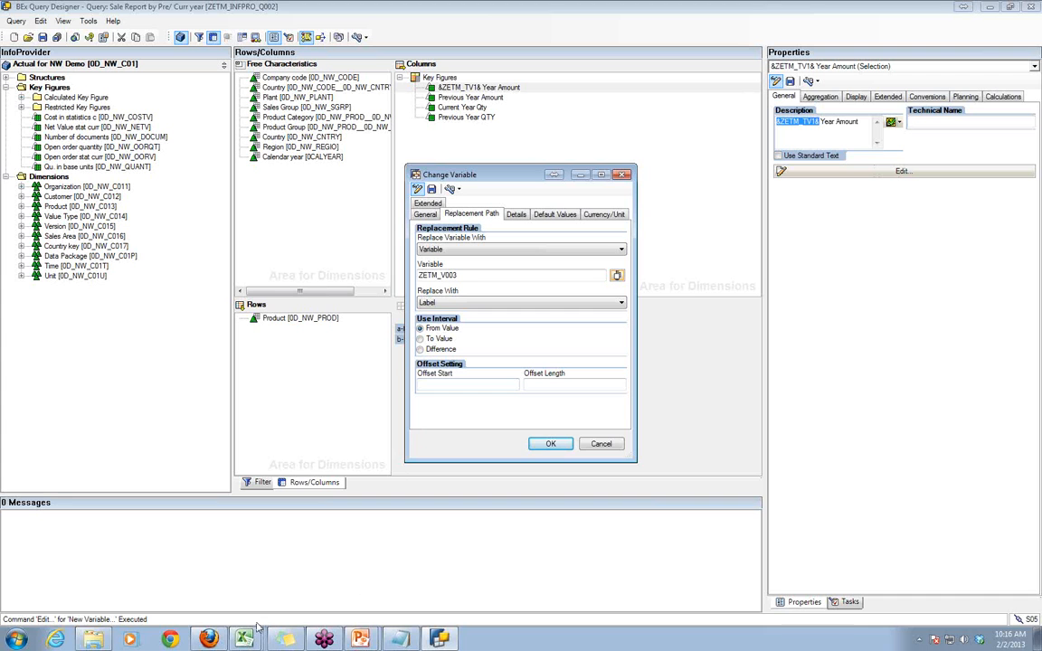
left_click(549, 445)
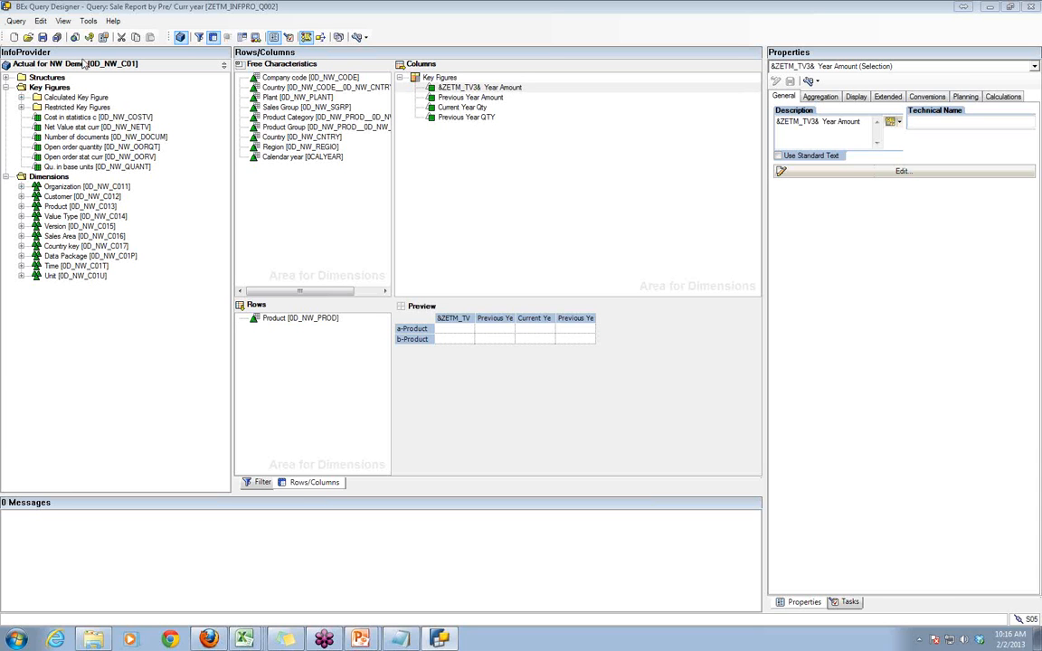
- Save text variable ZETM_TV3 under its existing description and technical name, and save the query
left_click(57, 36)
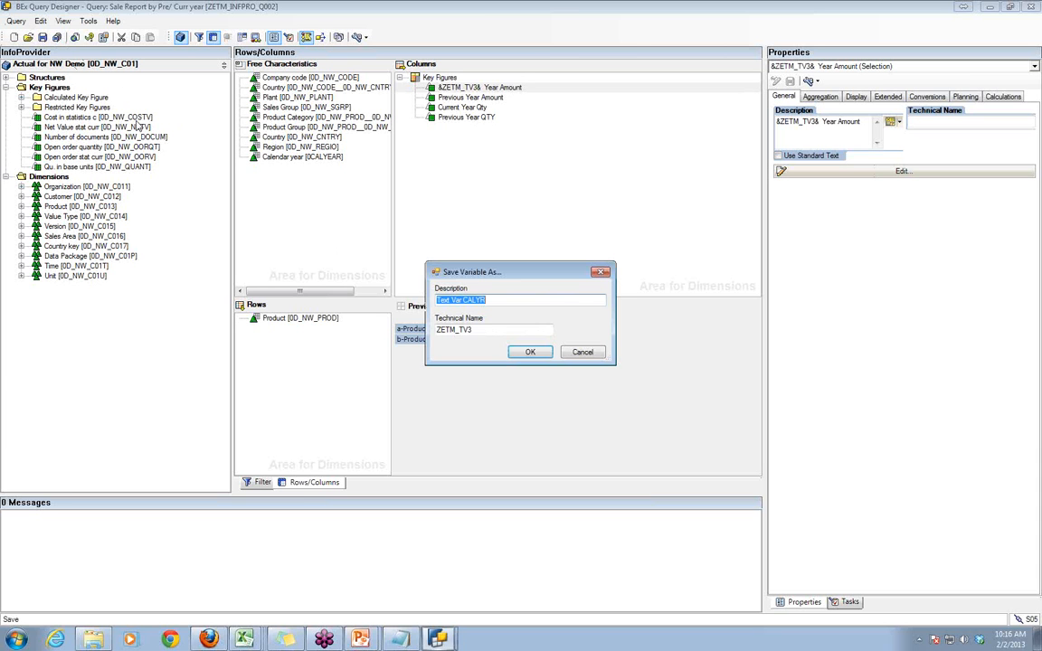
left_click(530, 351)
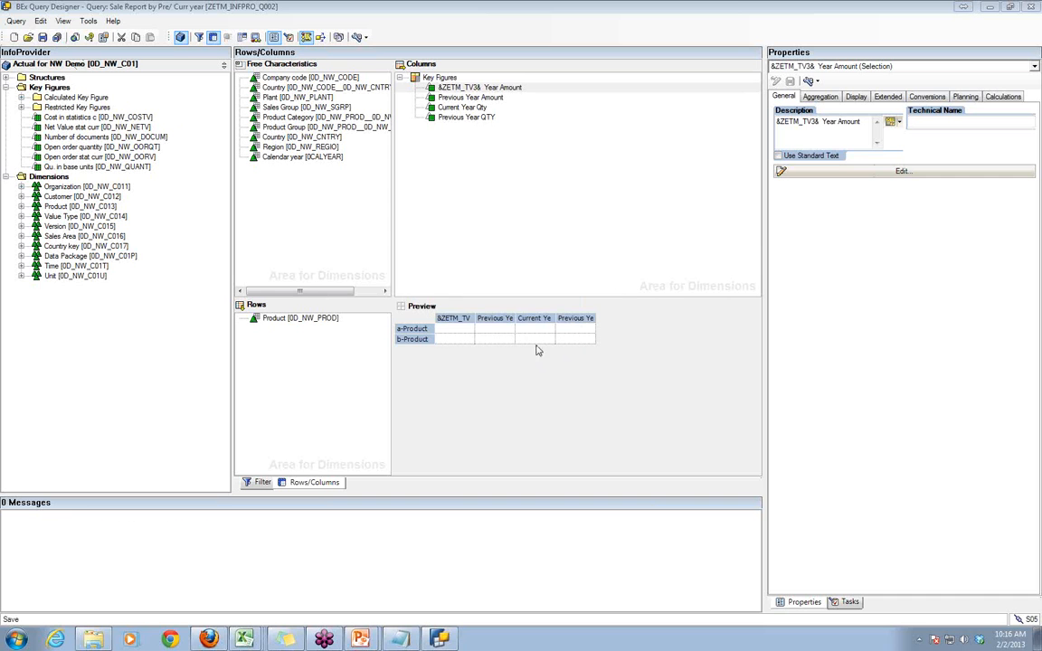
left_click(43, 37)
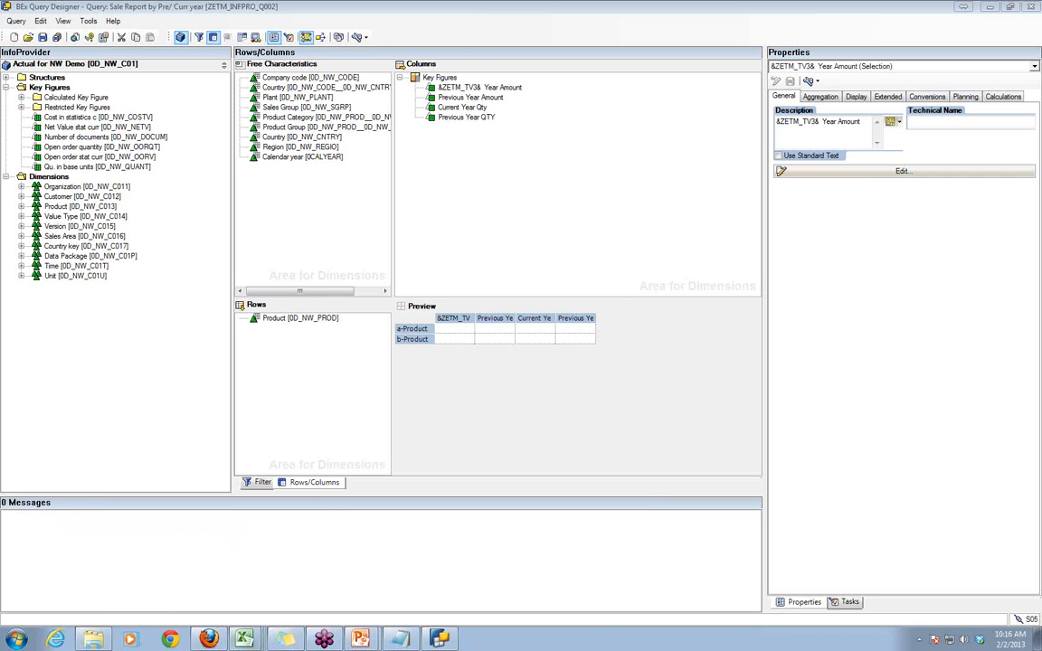
- Switch to Excel and close the Sale Report by Pre/ Curr year/Tot Qty workbook without saving
mouse_move(244, 638)
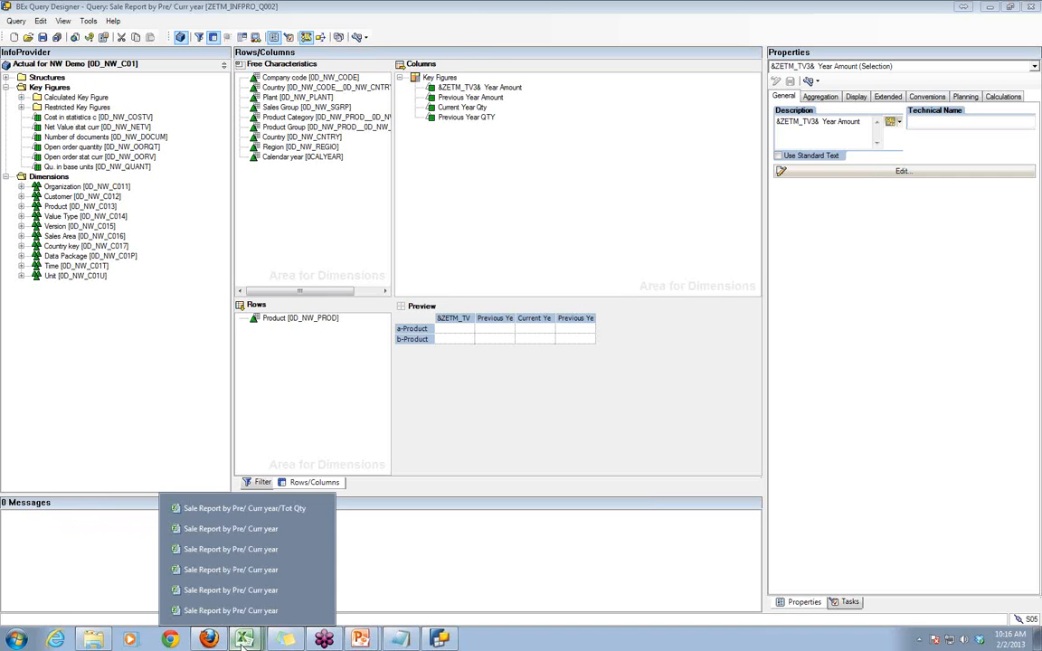
left_click(218, 519)
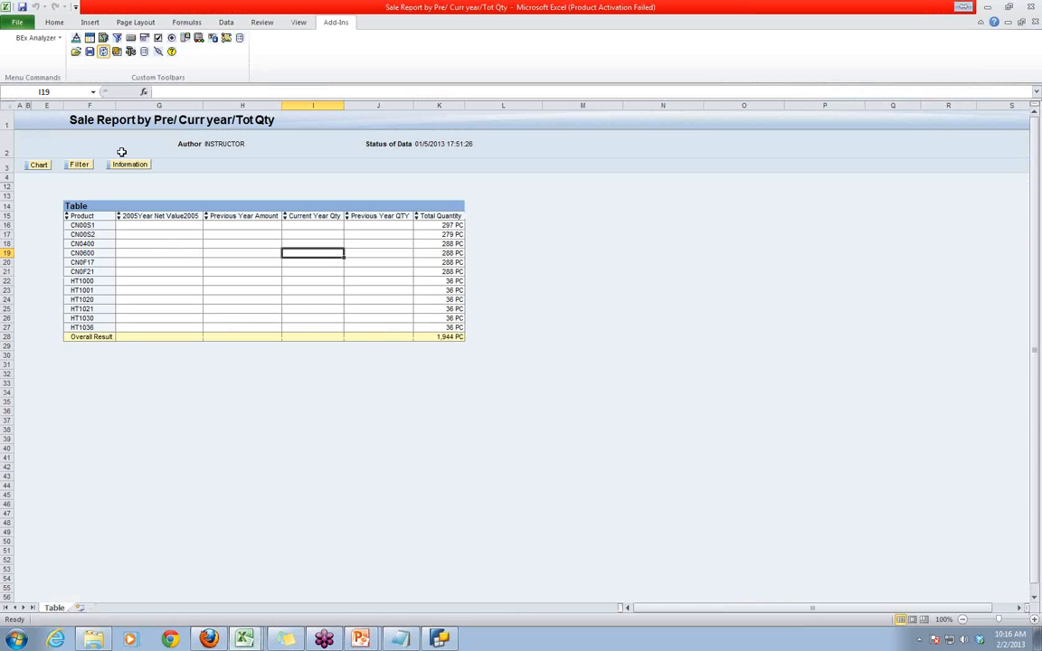
left_click(1036, 23)
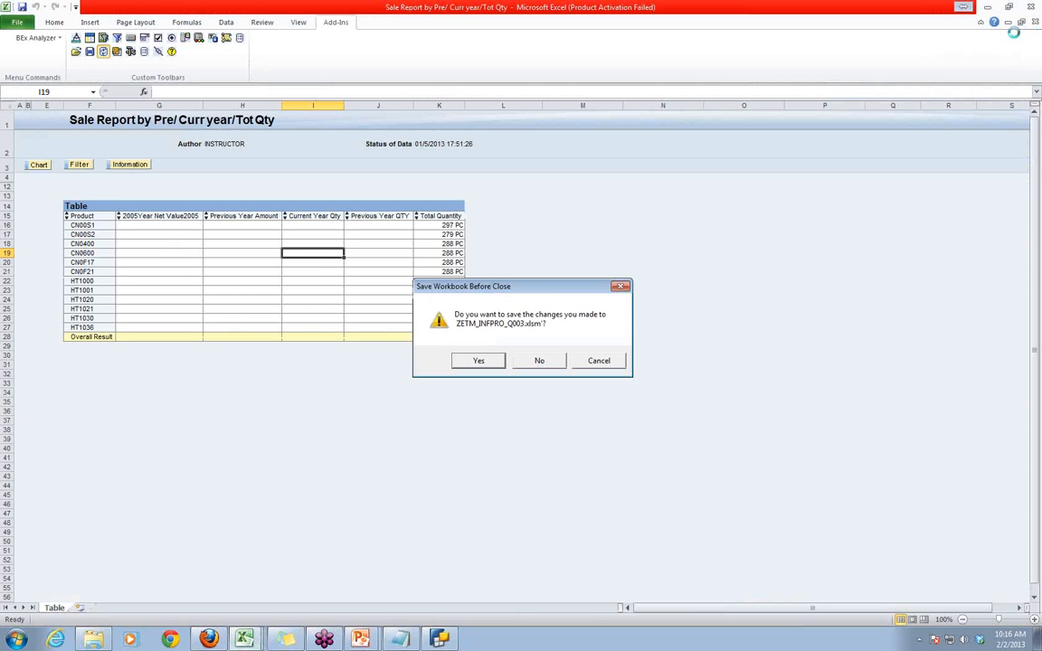
left_click(539, 359)
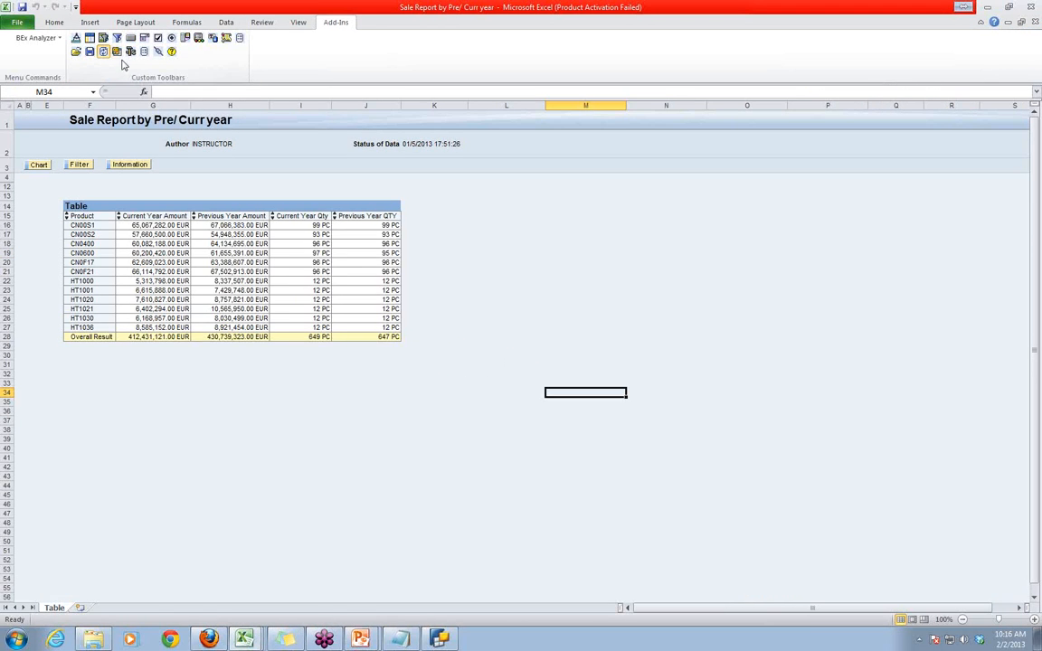
- Reopen the query Sale Report by Pre/ Curr year for calendar year 2010 and inspect the current year amount heading
left_click(76, 52)
left_click(84, 57)
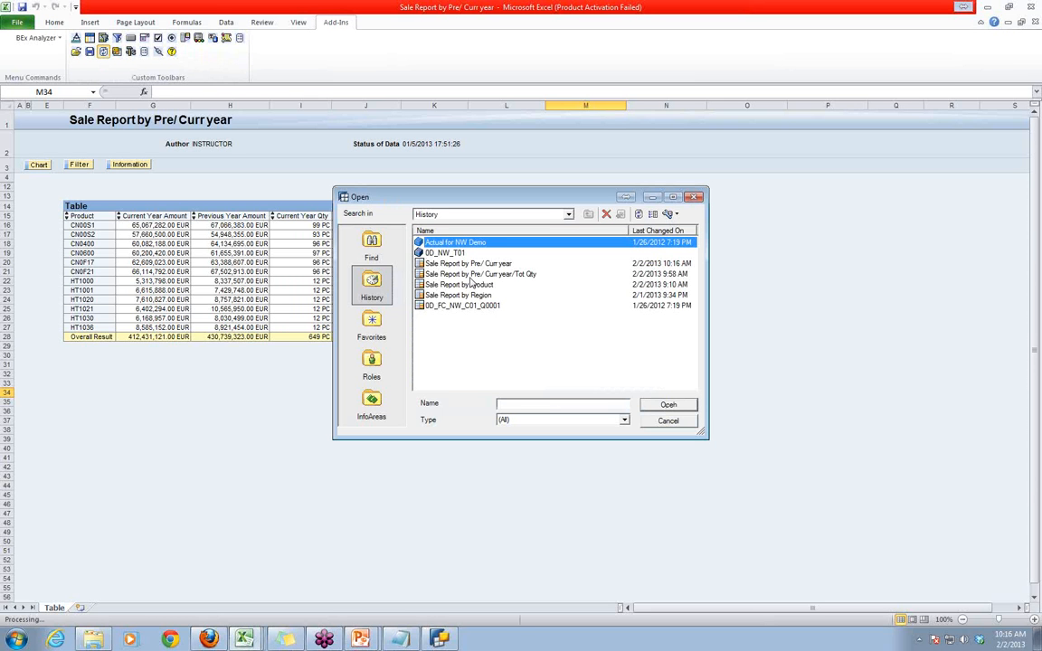
double_click(468, 264)
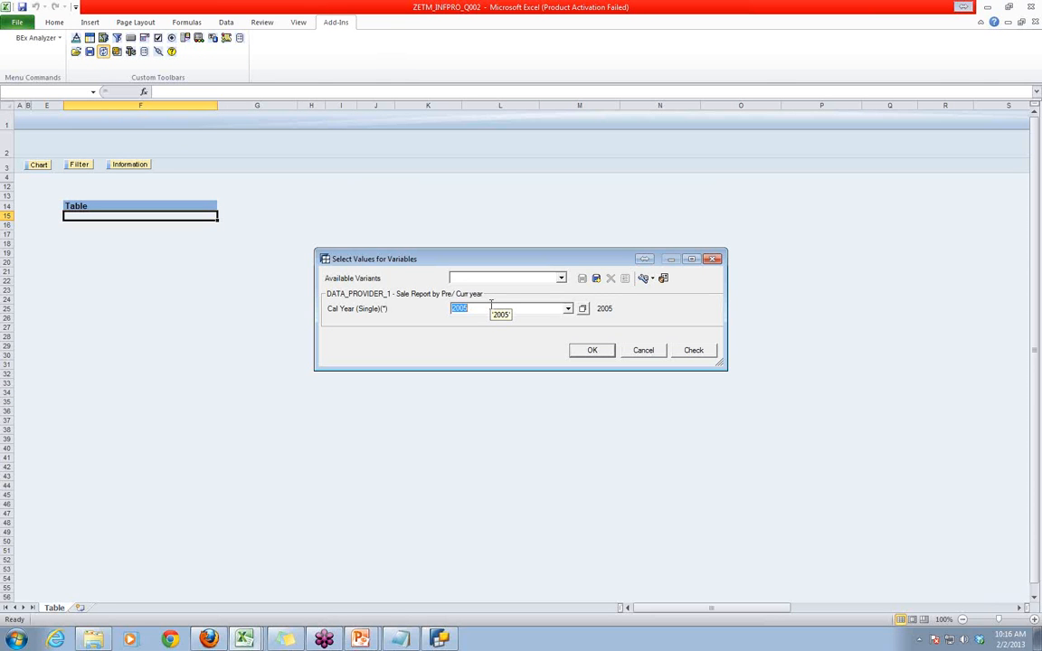
type("2")
left_click(689, 353)
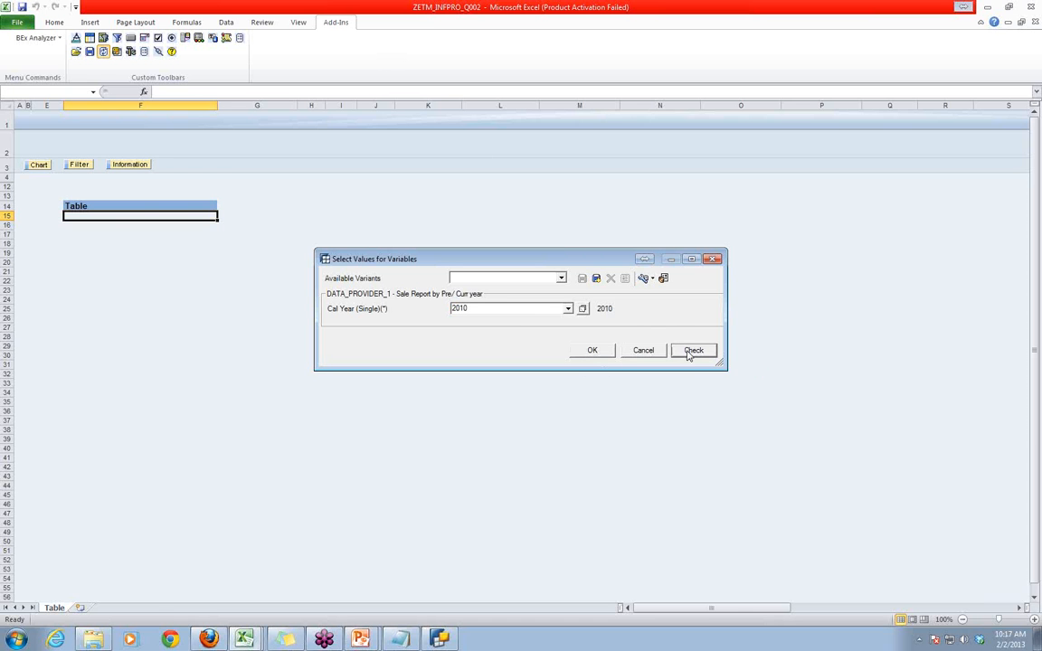
left_click(593, 351)
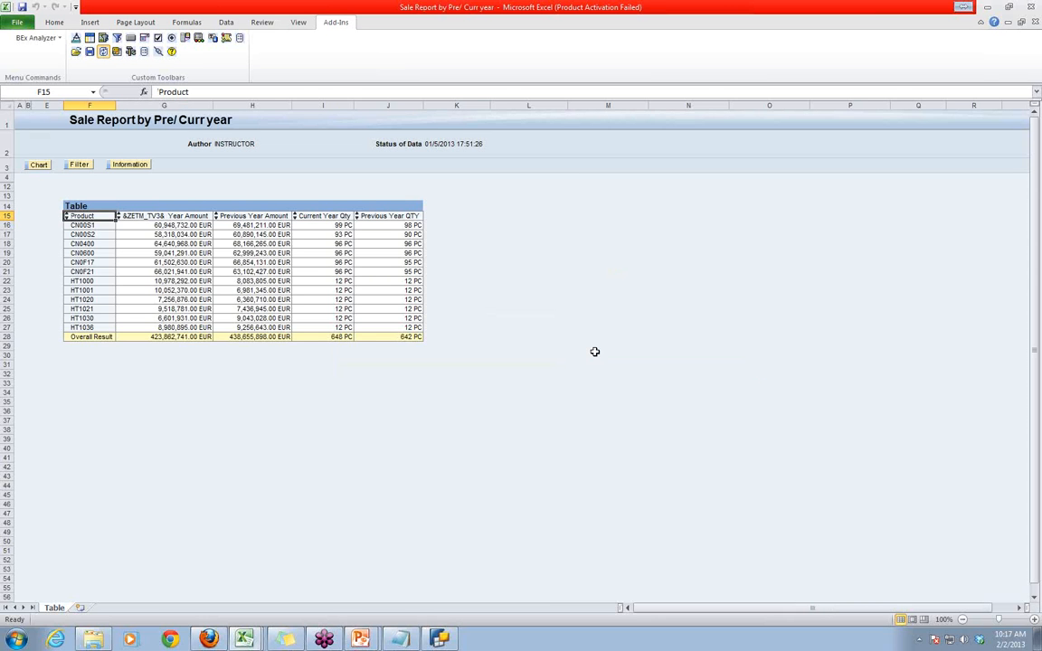
left_click(144, 217)
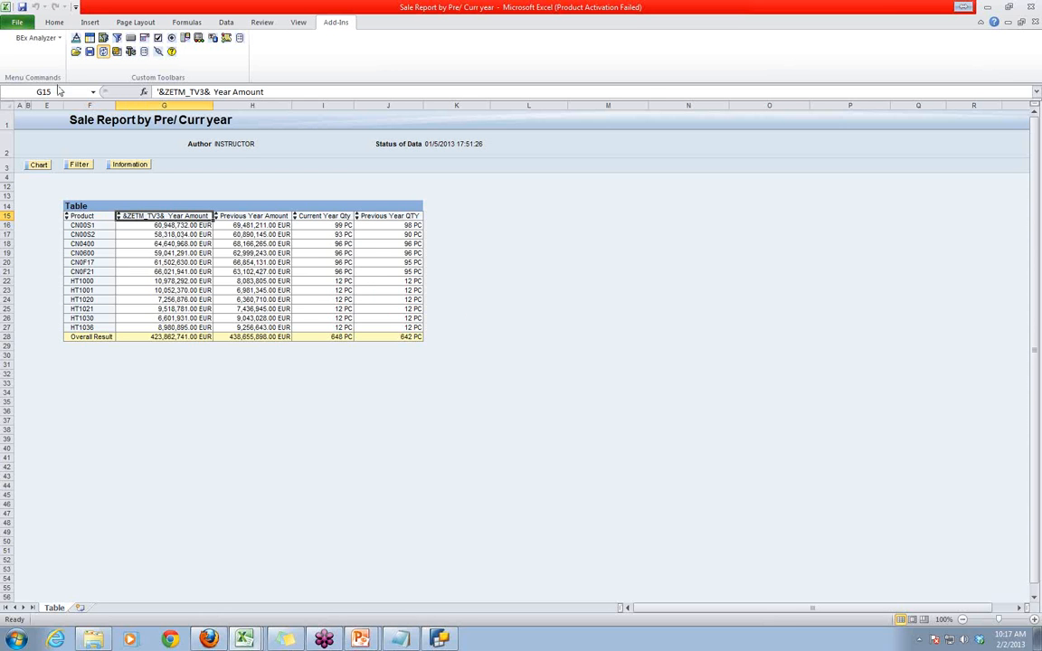
- Run Sale Report by Pre/ Curr year again for calendar year 2012 and recheck the current year amount heading
left_click(76, 54)
left_click(109, 62)
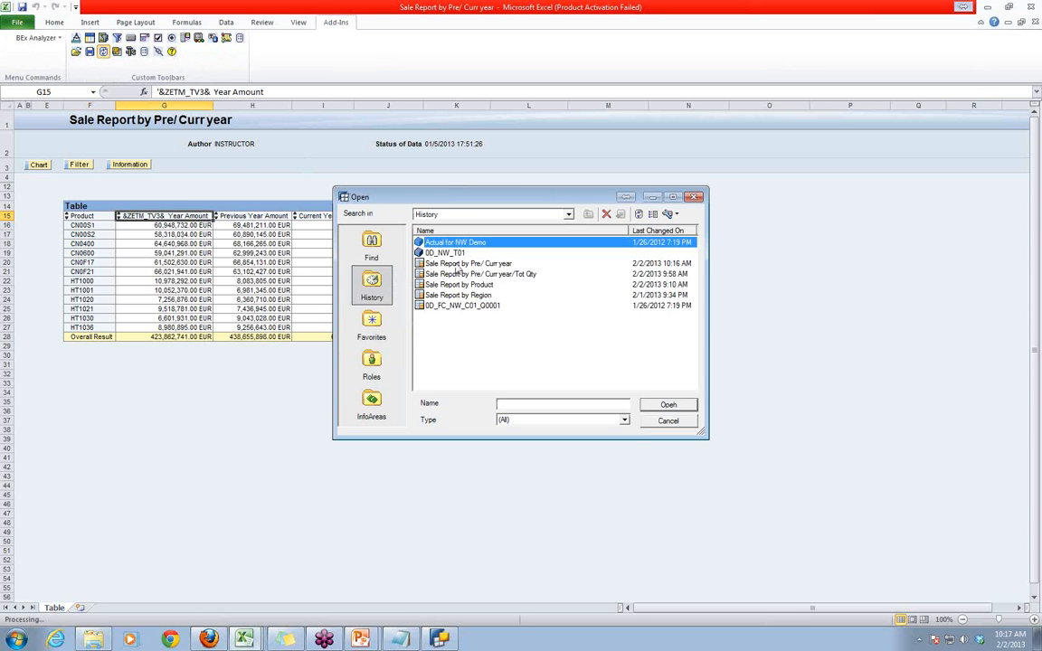
double_click(460, 264)
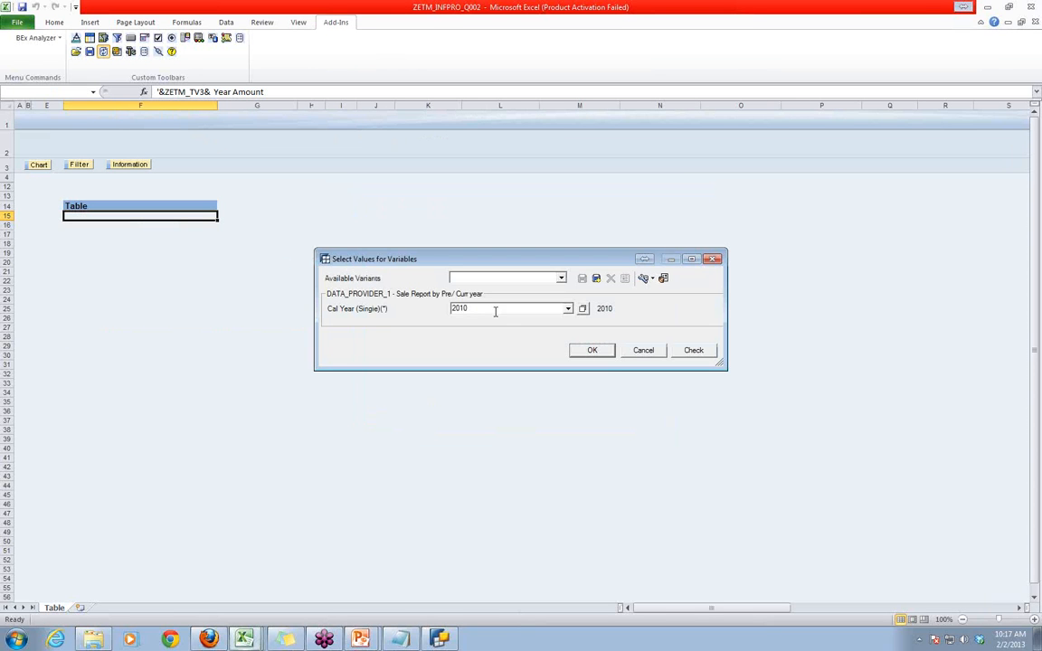
double_click(480, 309)
type("20")
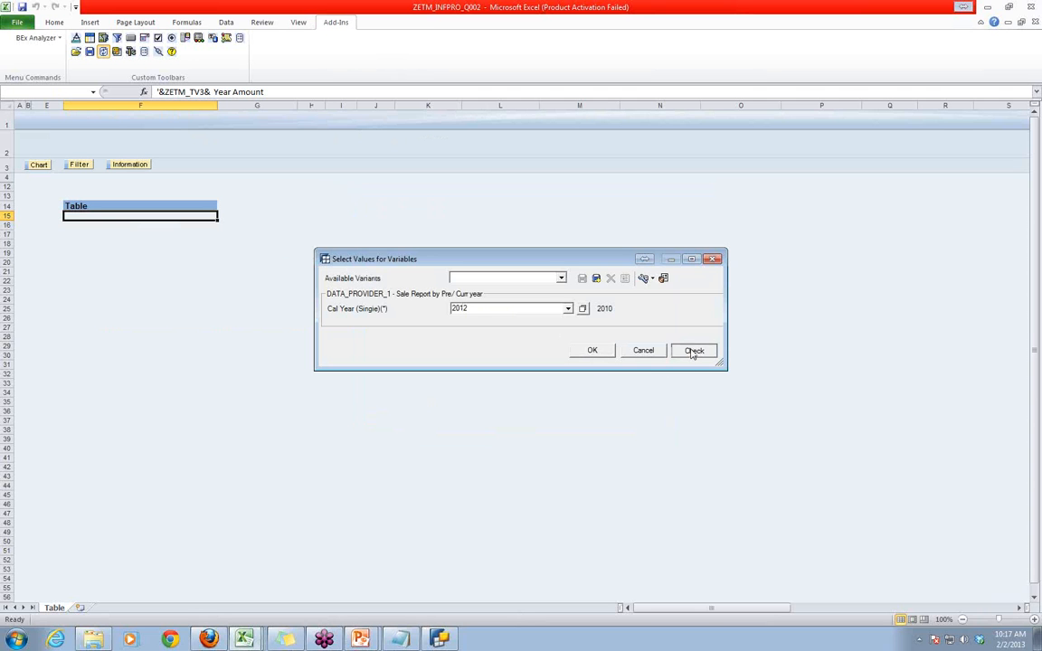
left_click(591, 350)
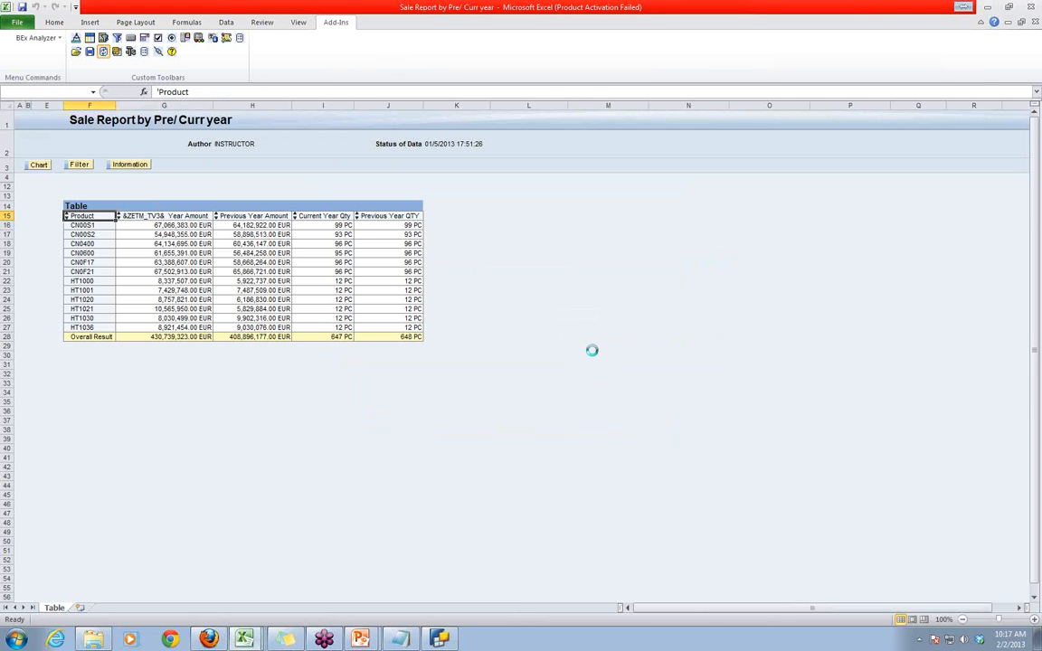
left_click(136, 216)
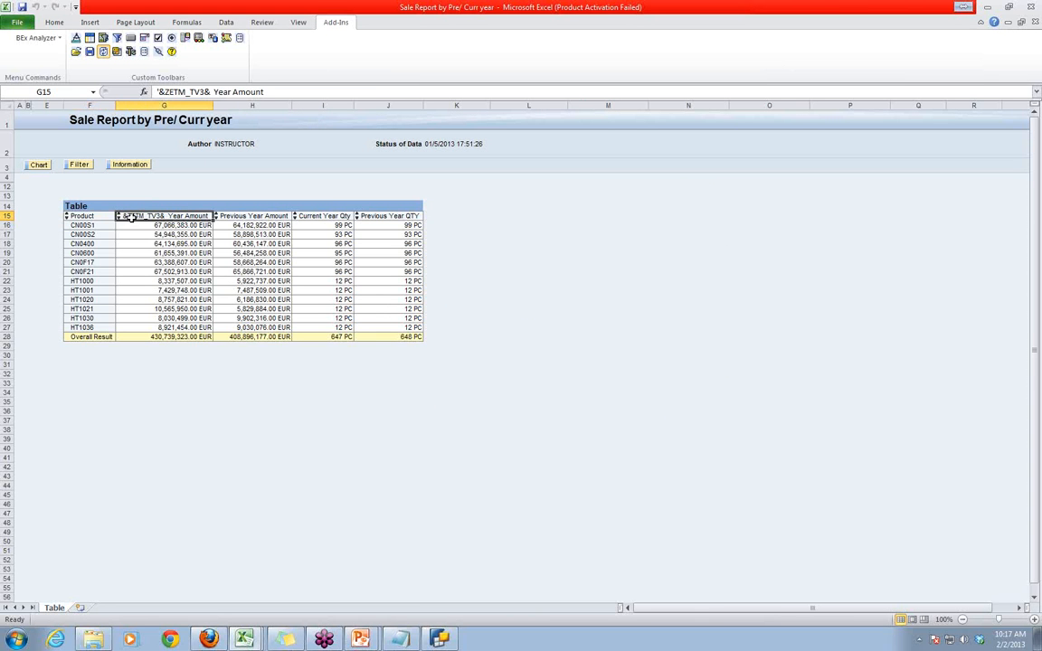
- Switch to BEx Query Designer, open text variable ZETM_TV3 for changing, and examine its replacement rule and reference characteristic
left_click(440, 640)
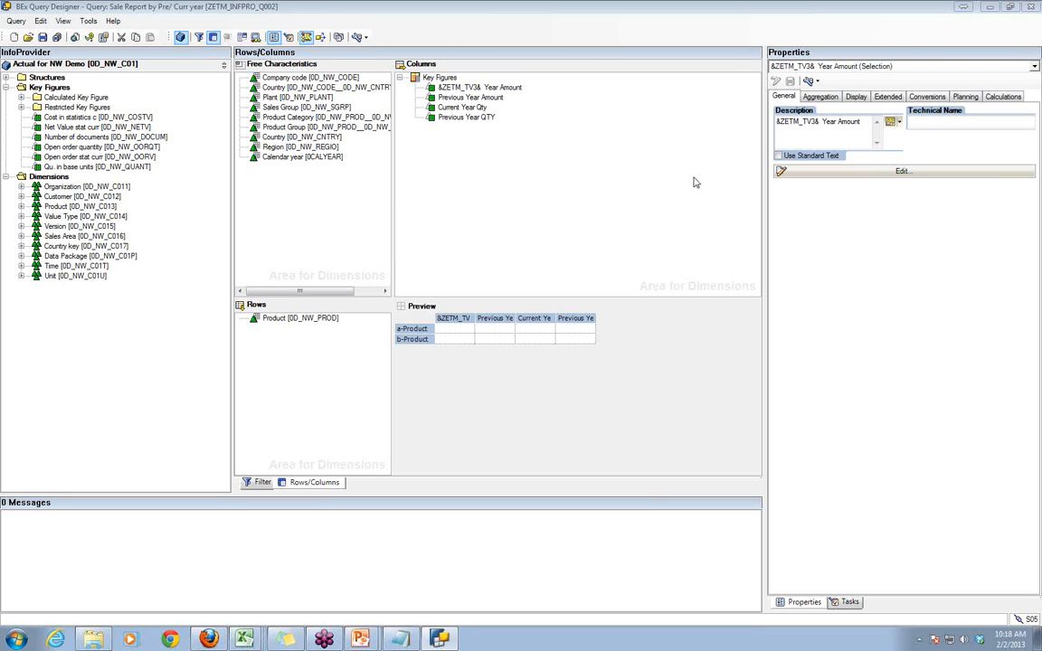
left_click_drag(776, 121, 819, 121)
left_click(898, 122)
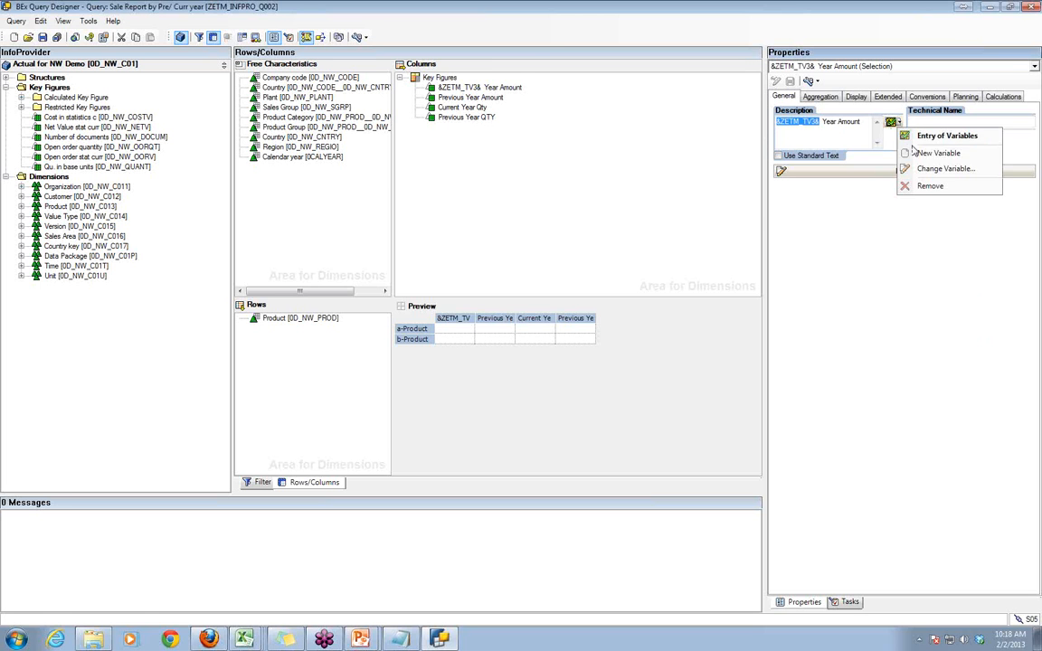
left_click(931, 170)
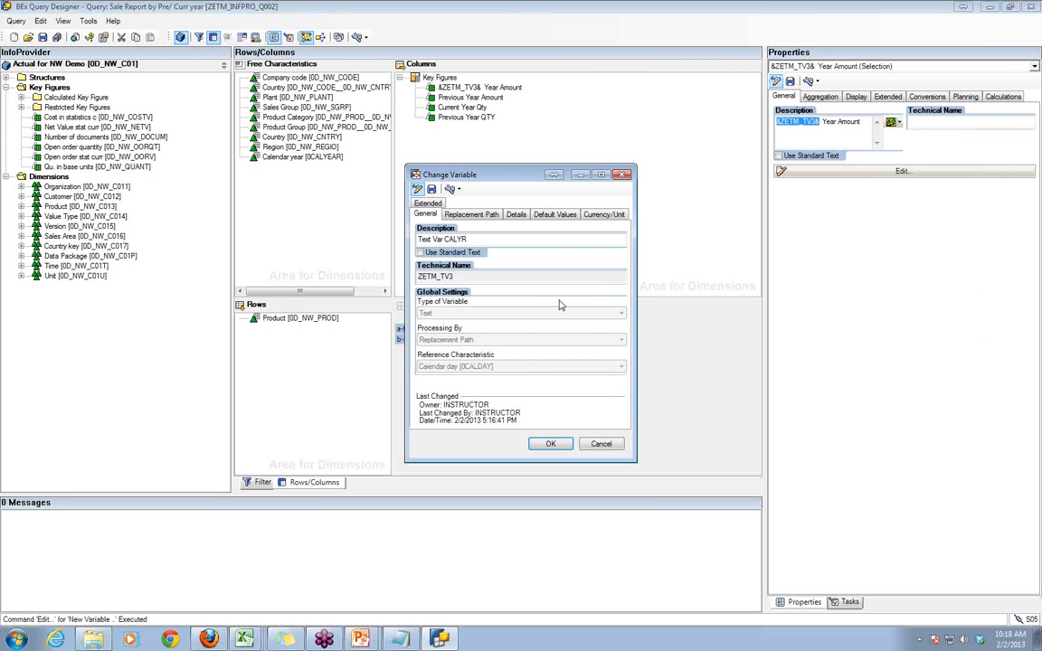
left_click(471, 215)
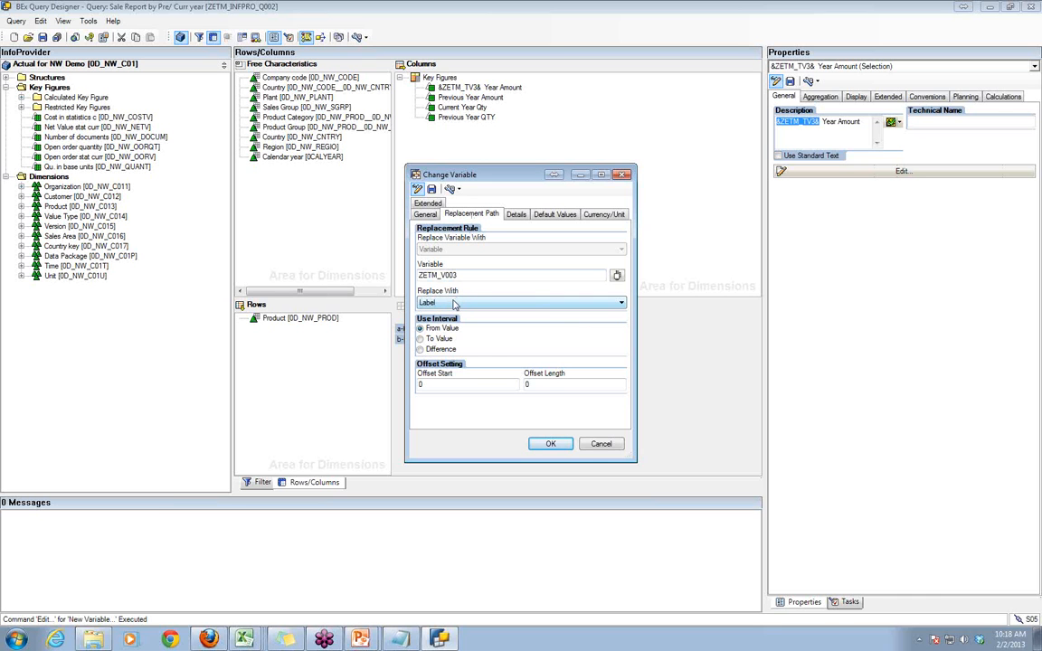
left_click(425, 215)
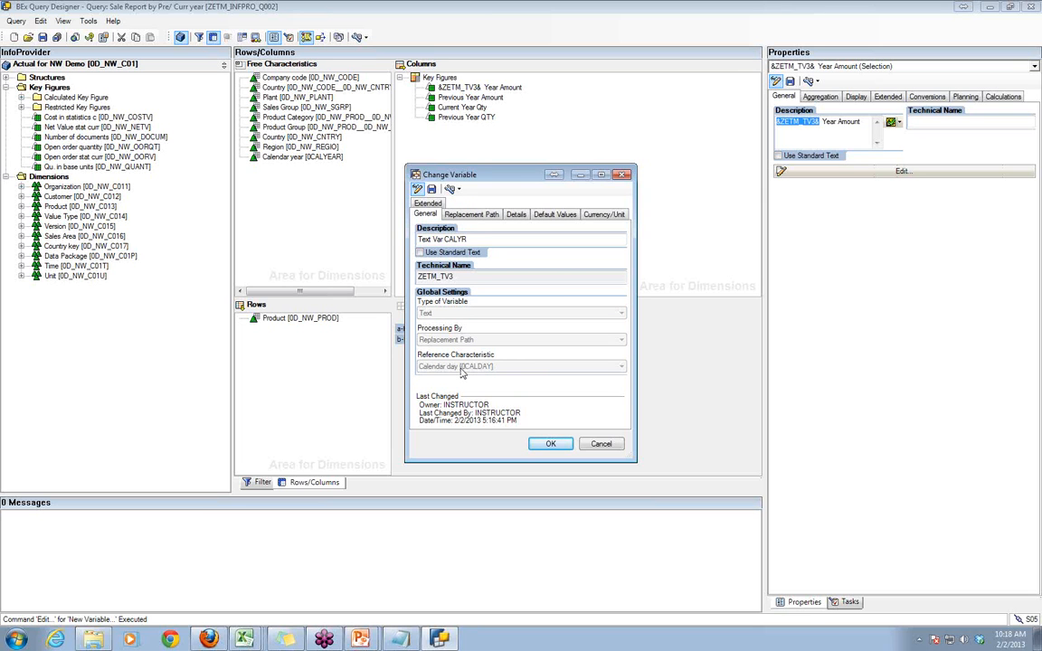
left_click(417, 189)
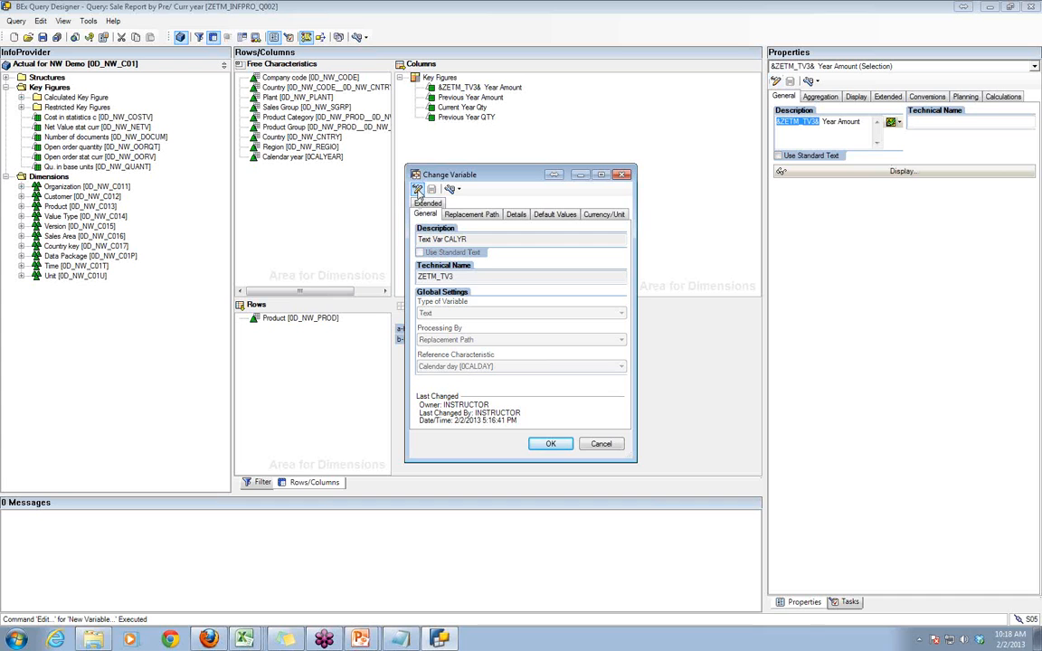
left_click(417, 191)
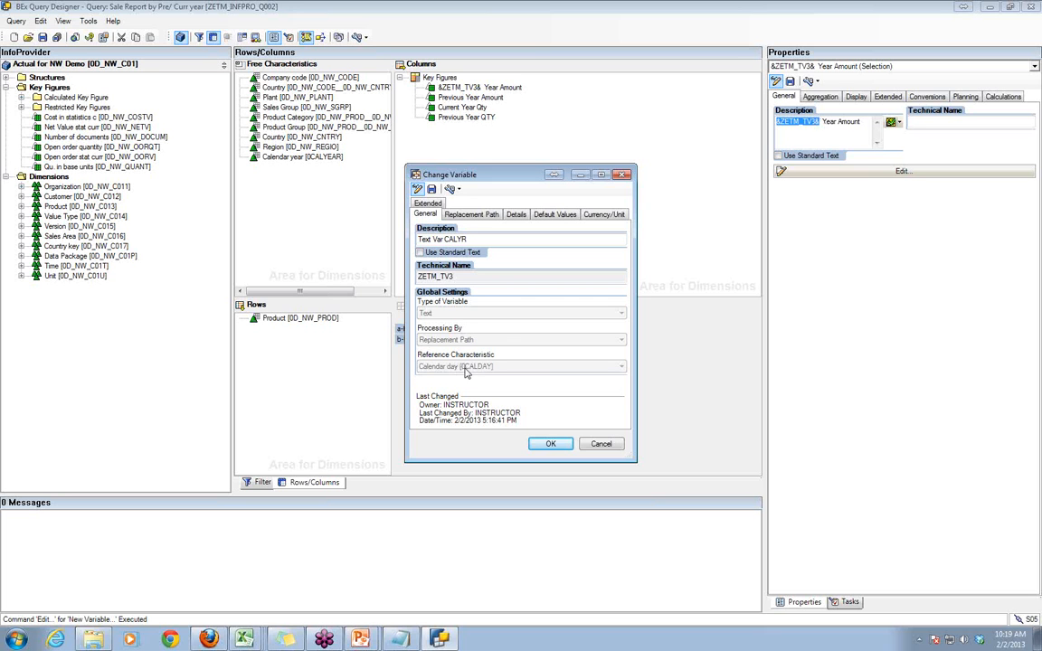
- Switch to Excel and view the calendar year selection for Sale Report by Pre/ Curr year, cancelling without changing it
left_click(245, 639)
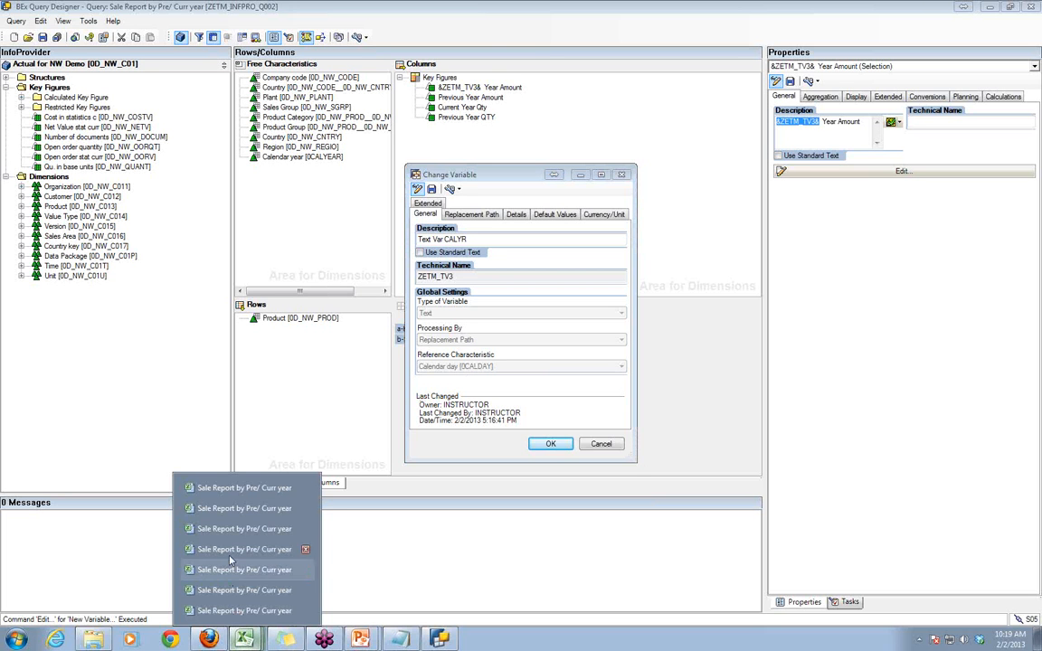
left_click(210, 462)
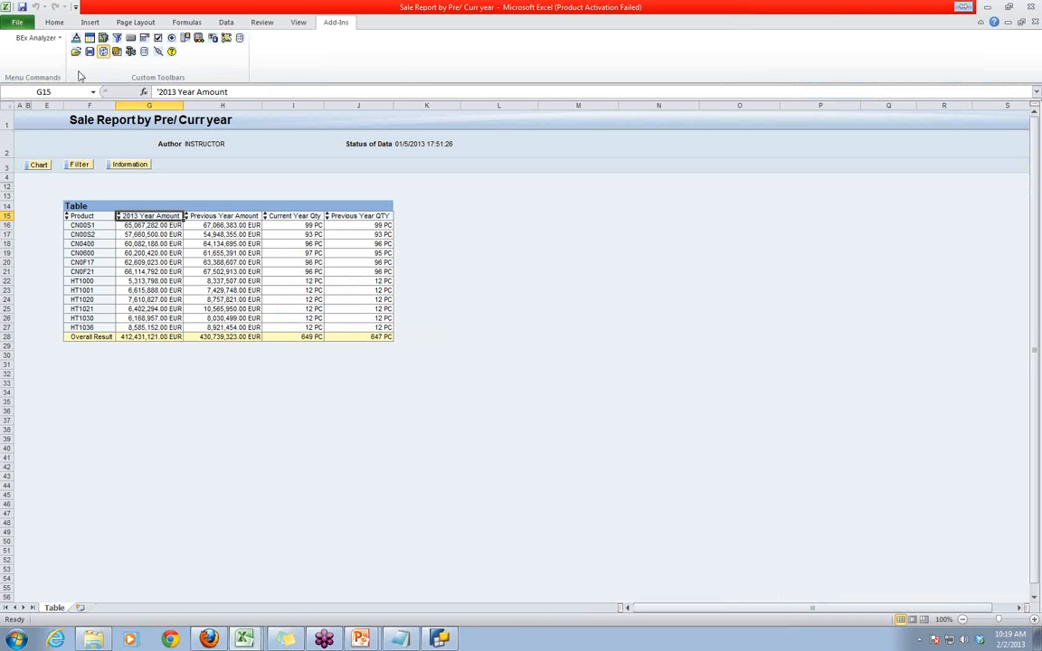
left_click(116, 52)
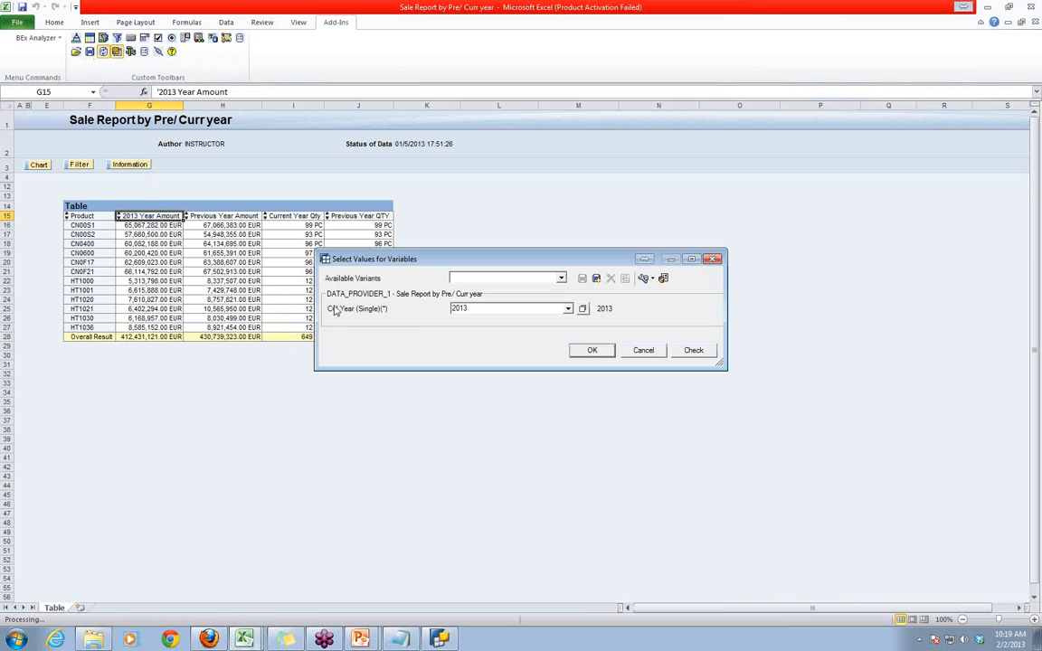
left_click(643, 351)
- Switch to BEx Query Designer, cancel the changes to text variable ZETM_TV3, and examine the characteristics in the Time dimension
left_click(439, 640)
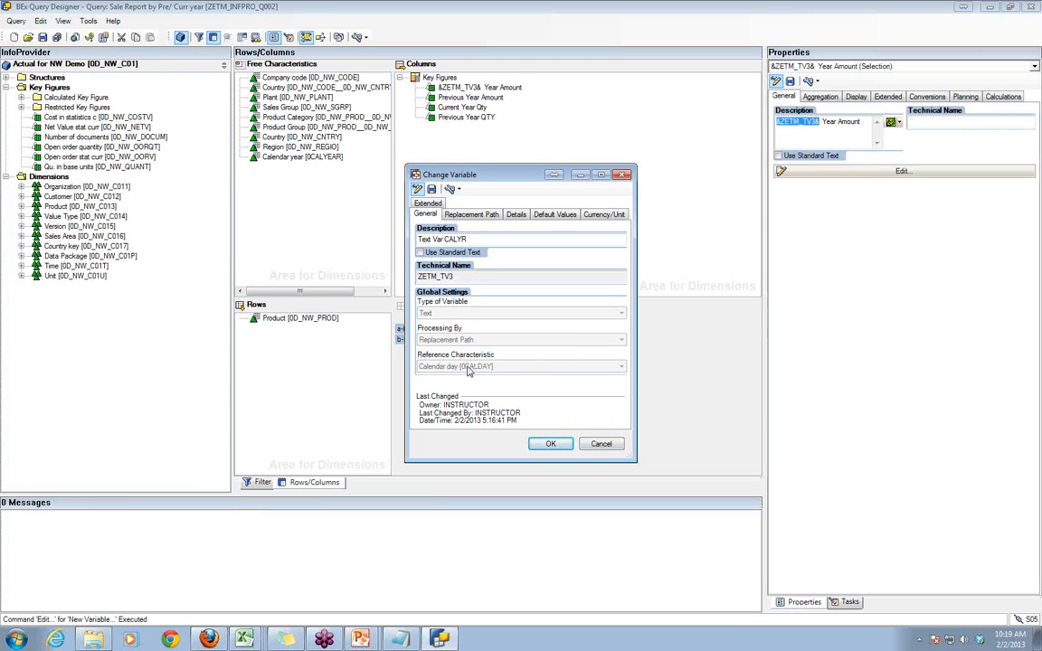
left_click(590, 443)
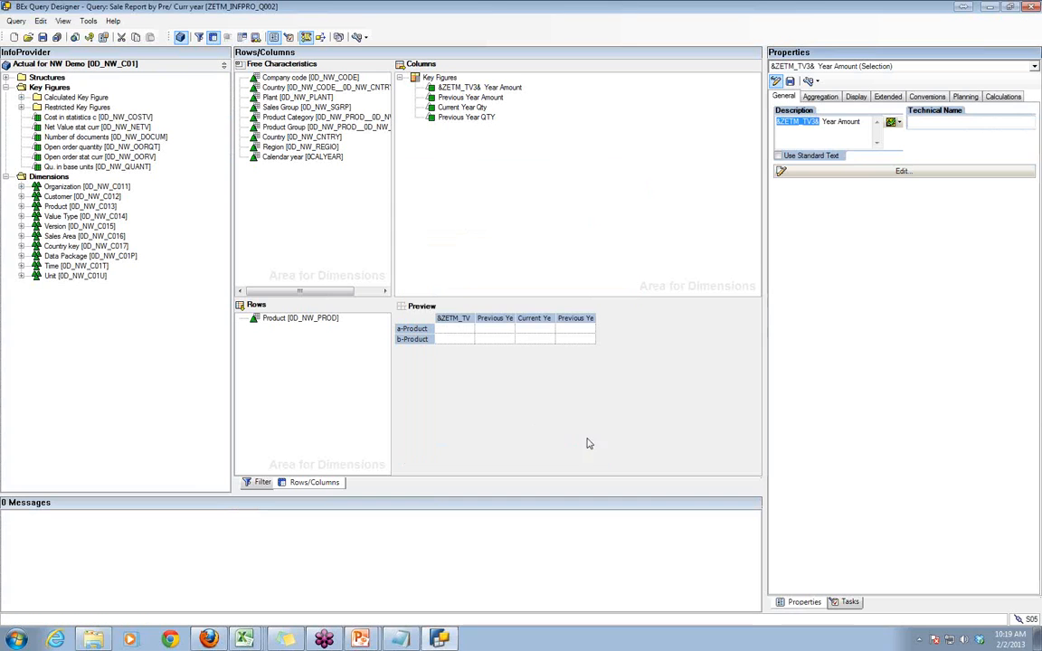
left_click(20, 266)
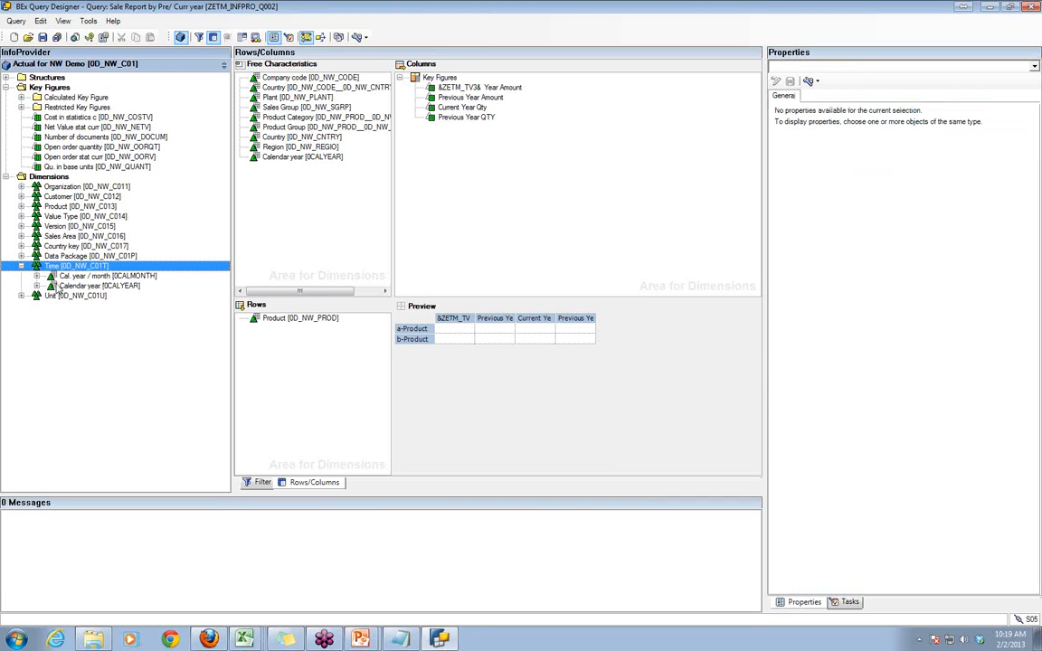
left_click(55, 285)
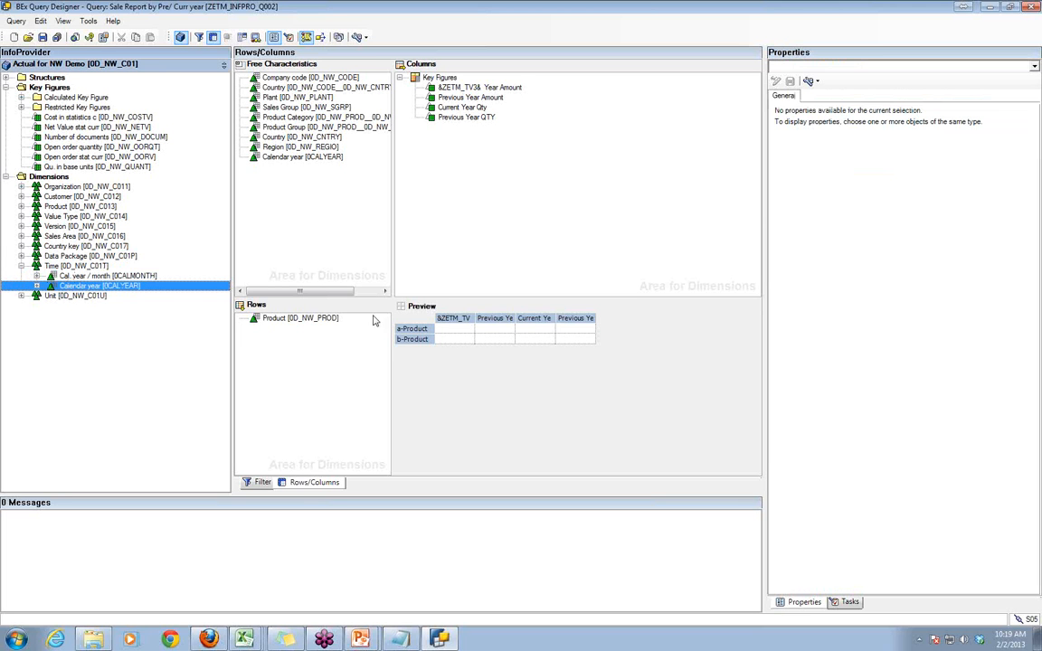
- Create a new text variable in the current year amount's description, described as Text Var for CALYR with technical name ZETM_TV4
left_click(465, 89)
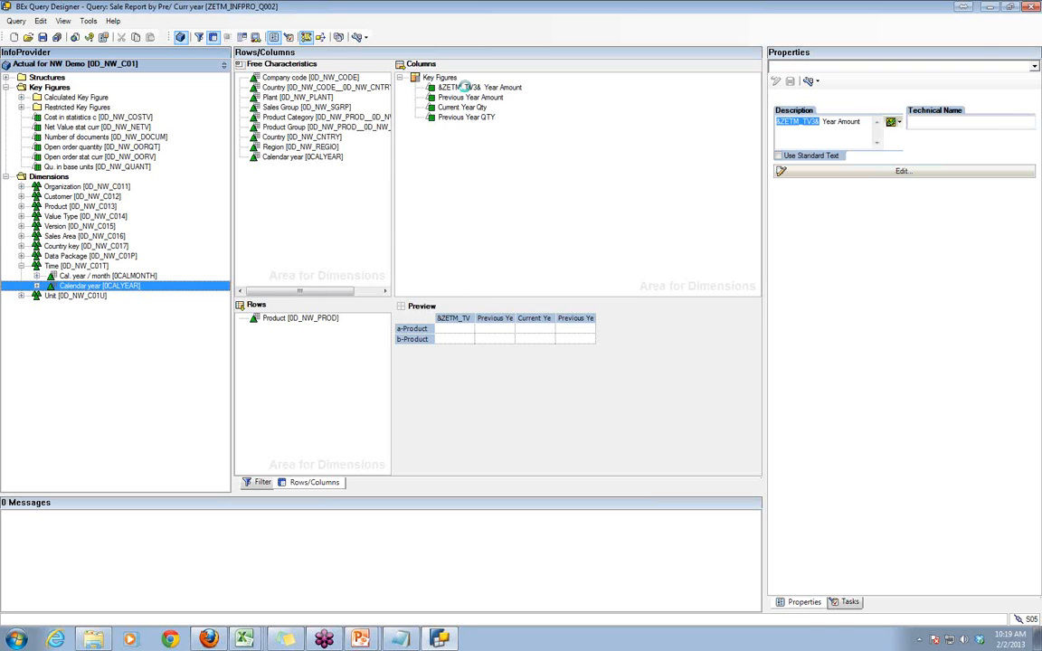
left_click(898, 123)
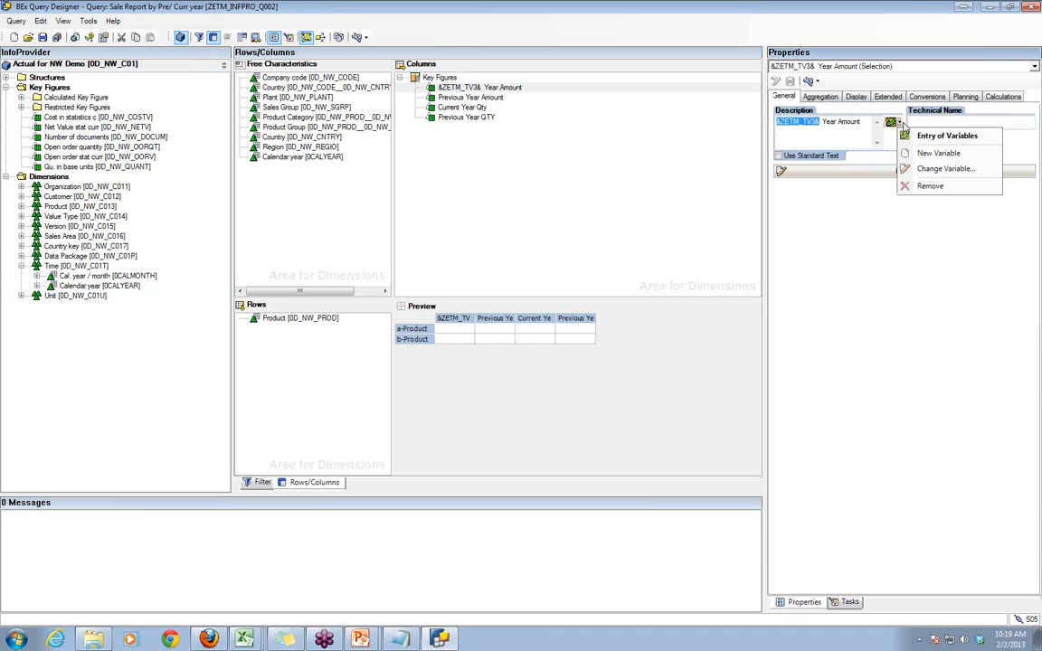
left_click(918, 153)
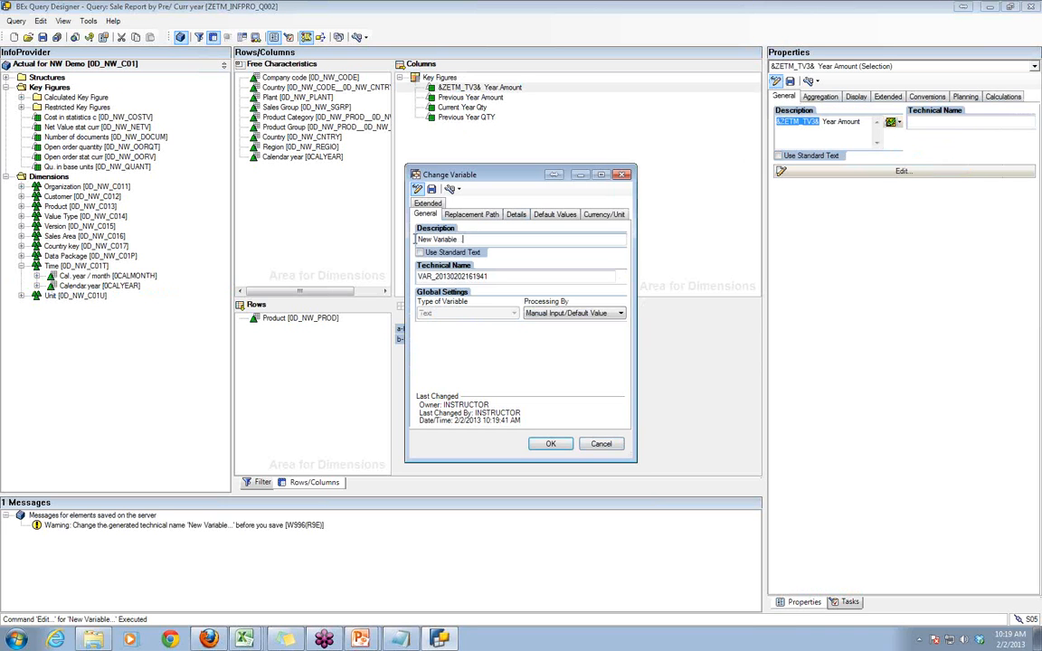
triple_click(415, 239)
type("Th")
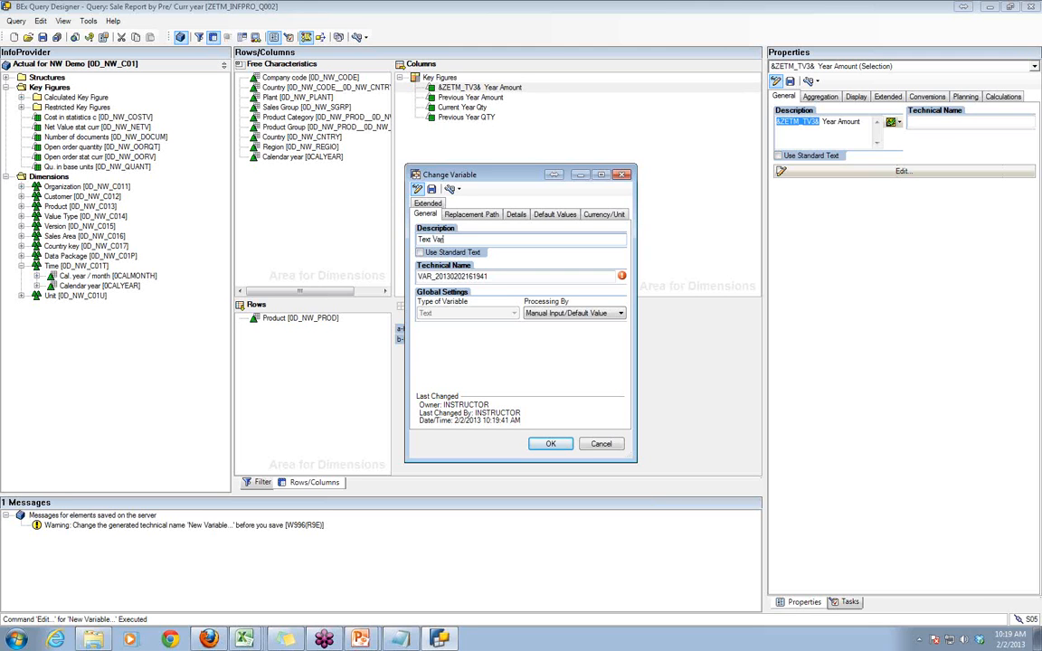
type("xt Var for CALYR")
key("Tab")
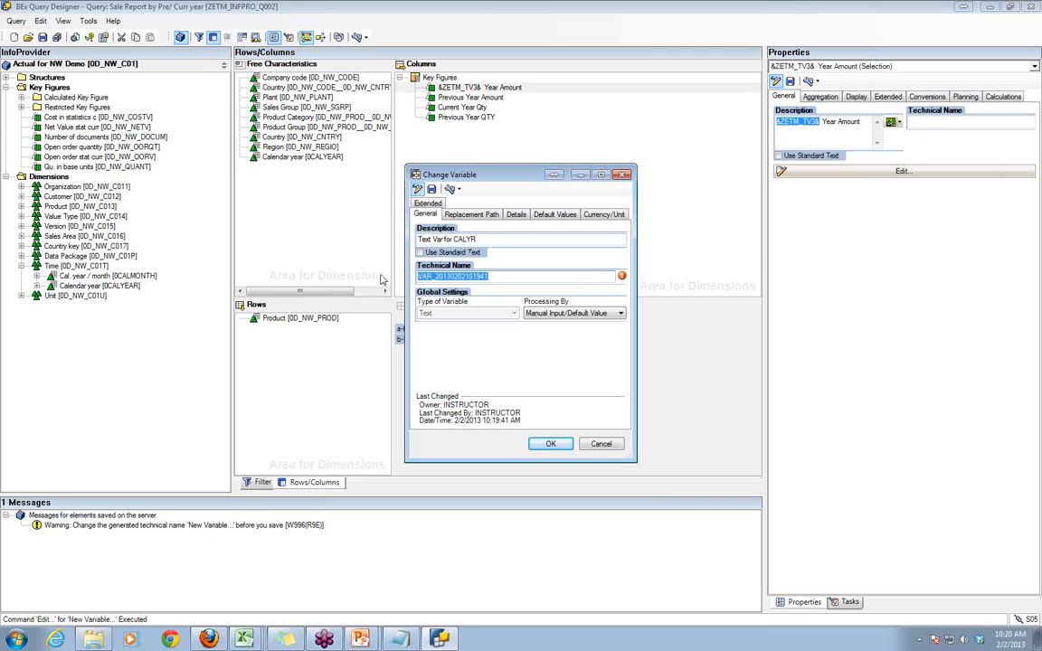
type("ZETM_TV4")
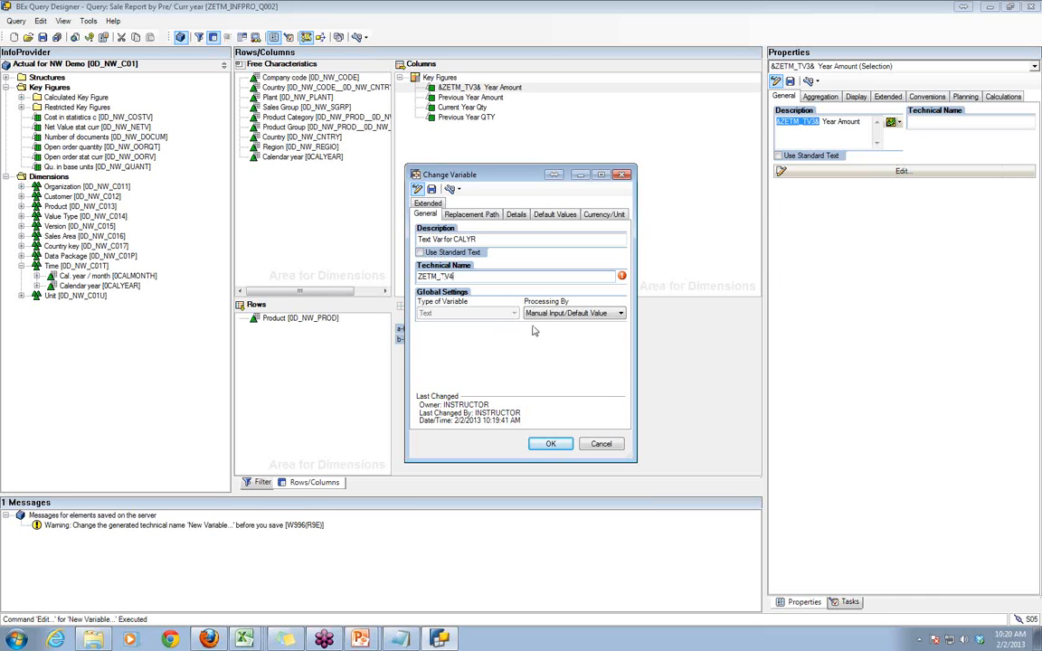
- Set the new variable's processing to Replacement Path and its reference characteristic to Calendar year [0CALYEAR]
left_click(561, 313)
left_click(549, 333)
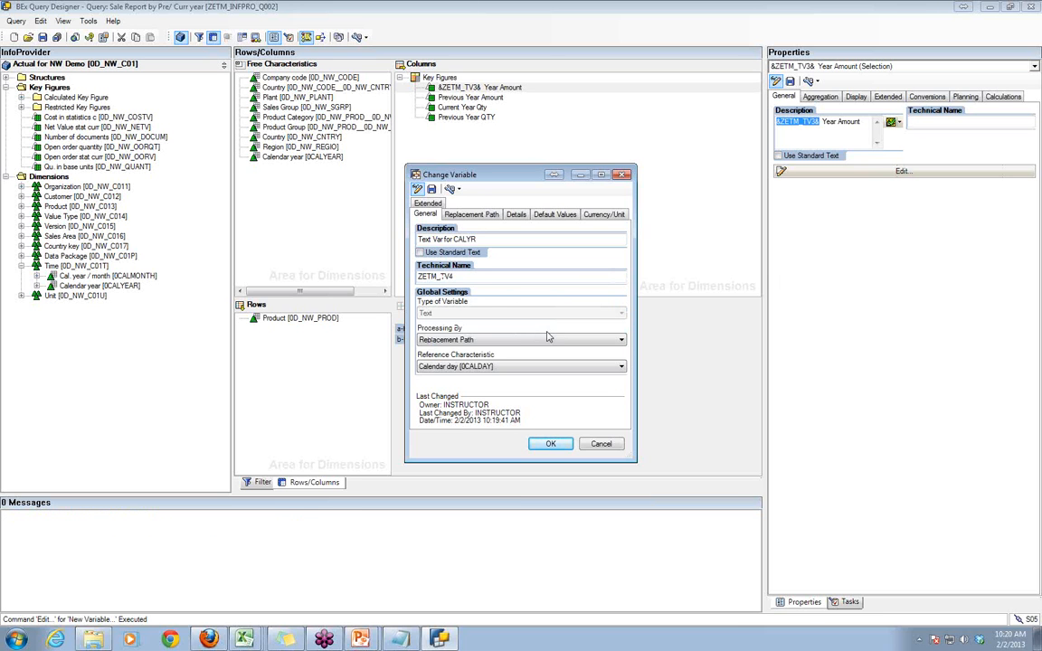
left_click(503, 367)
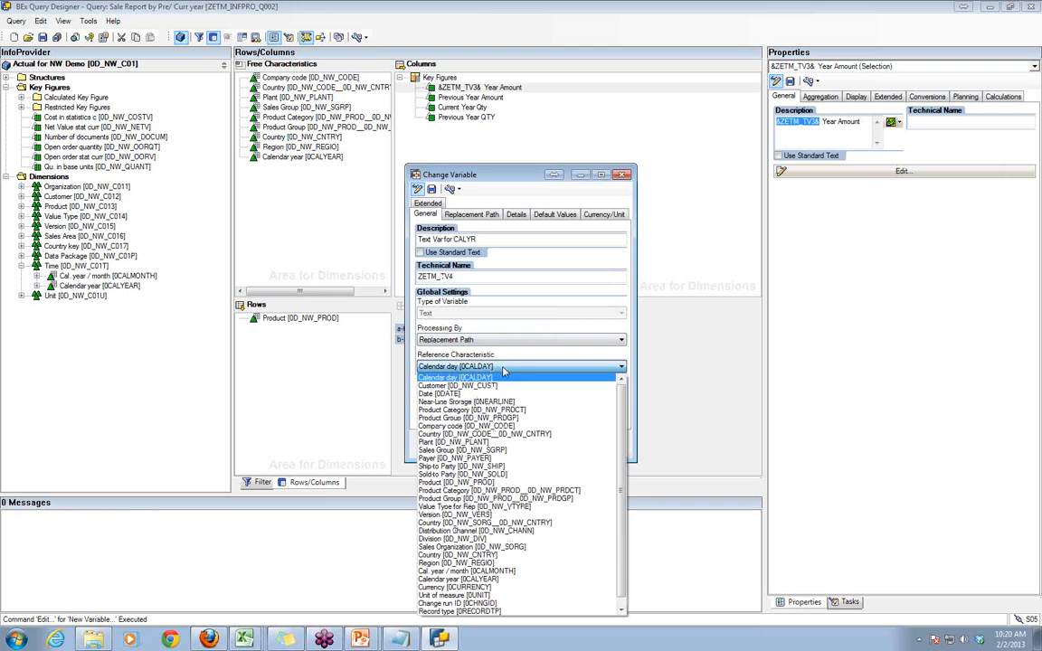
left_click(509, 580)
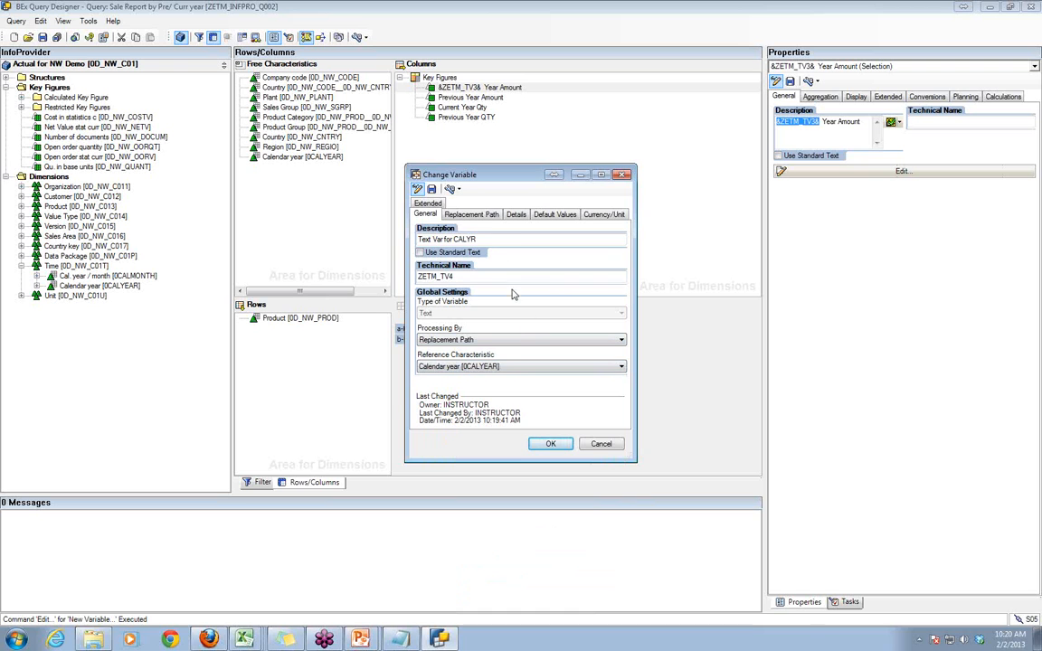
- Set the new text variable's replacement rule to replace it with variable ZETM_V003, using its Label
left_click(489, 214)
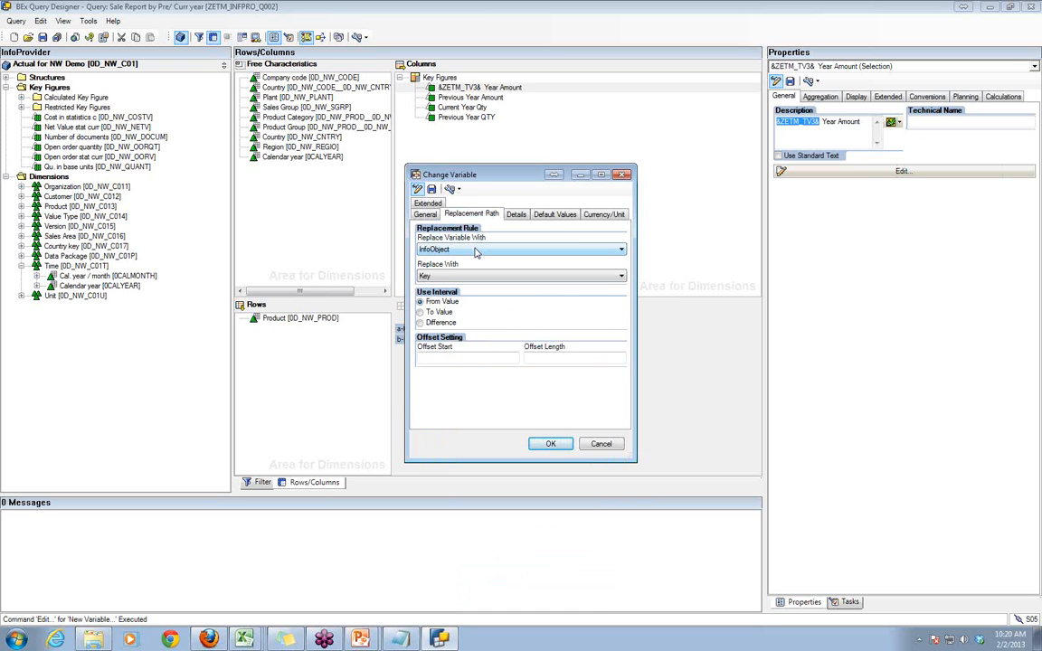
left_click(476, 249)
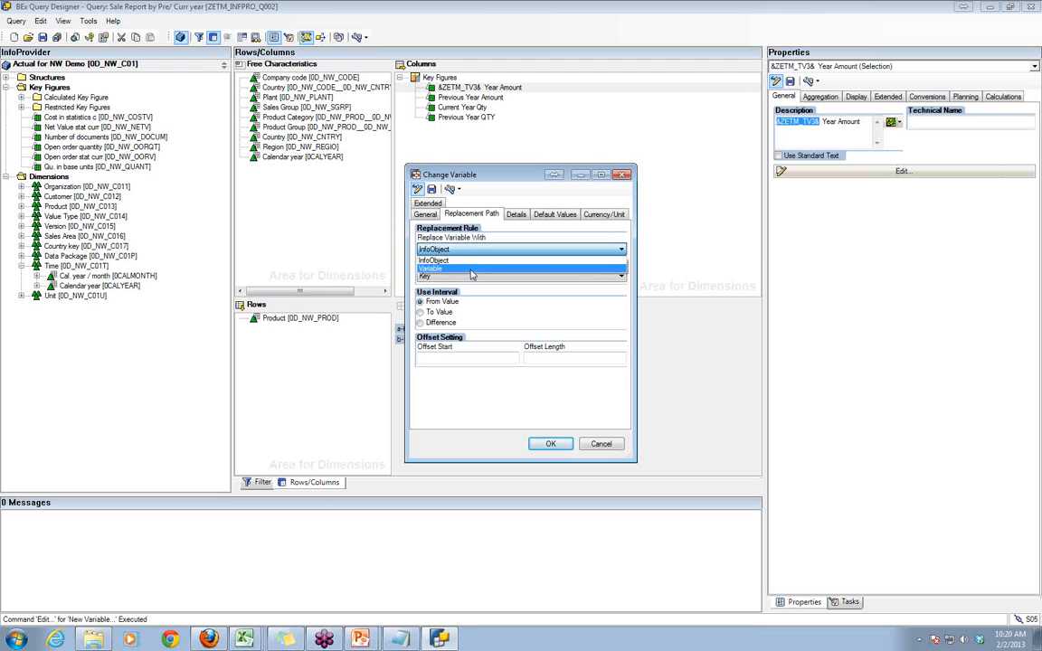
left_click(469, 268)
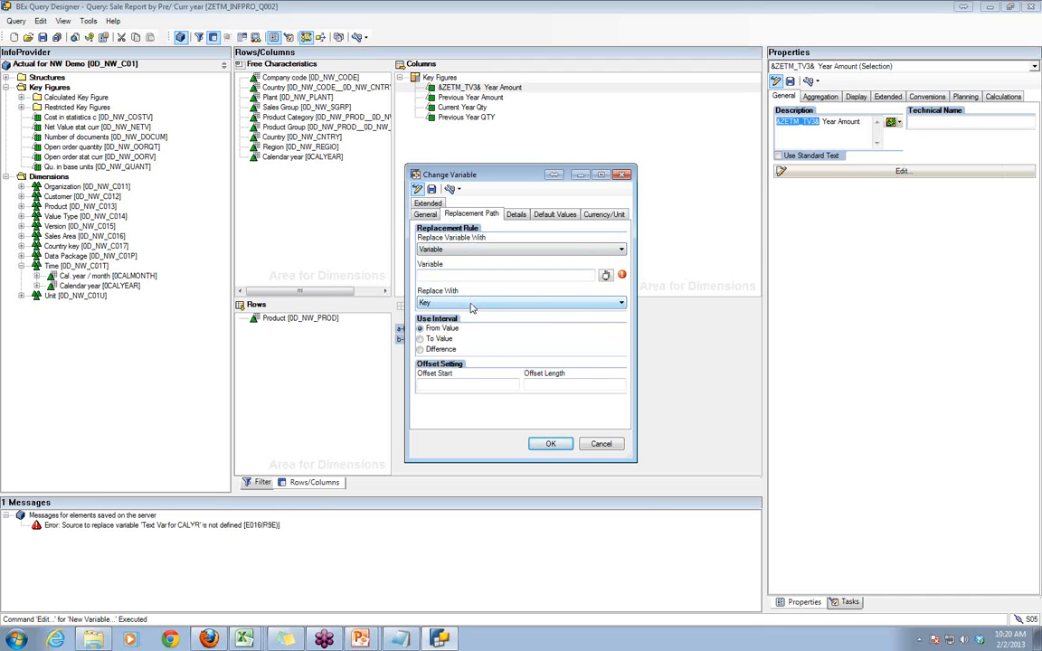
left_click(470, 304)
left_click(467, 337)
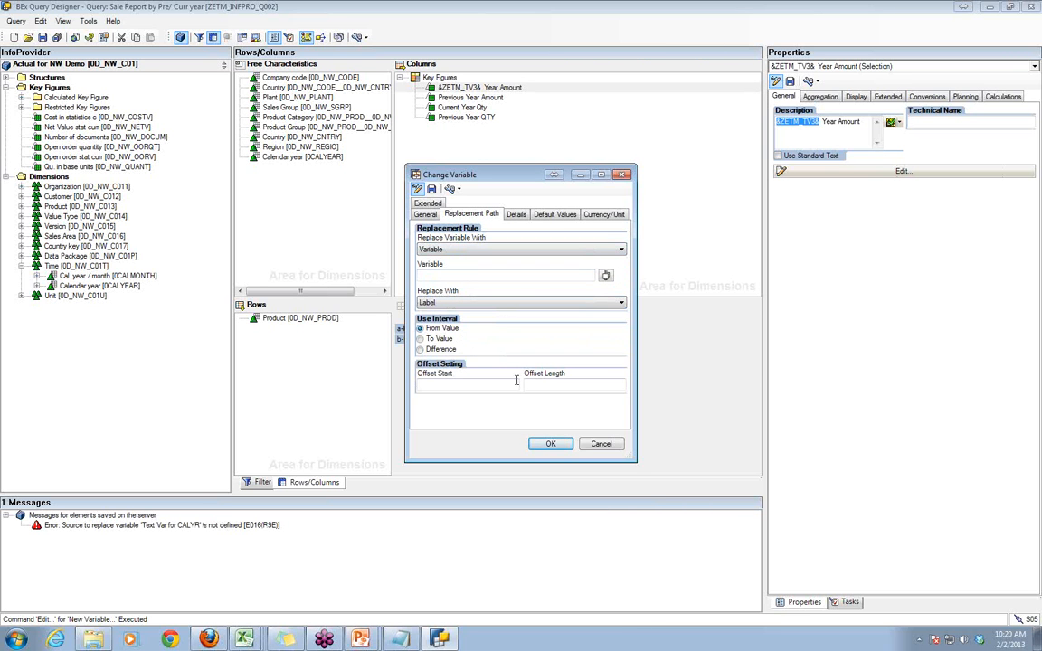
mouse_move(623, 277)
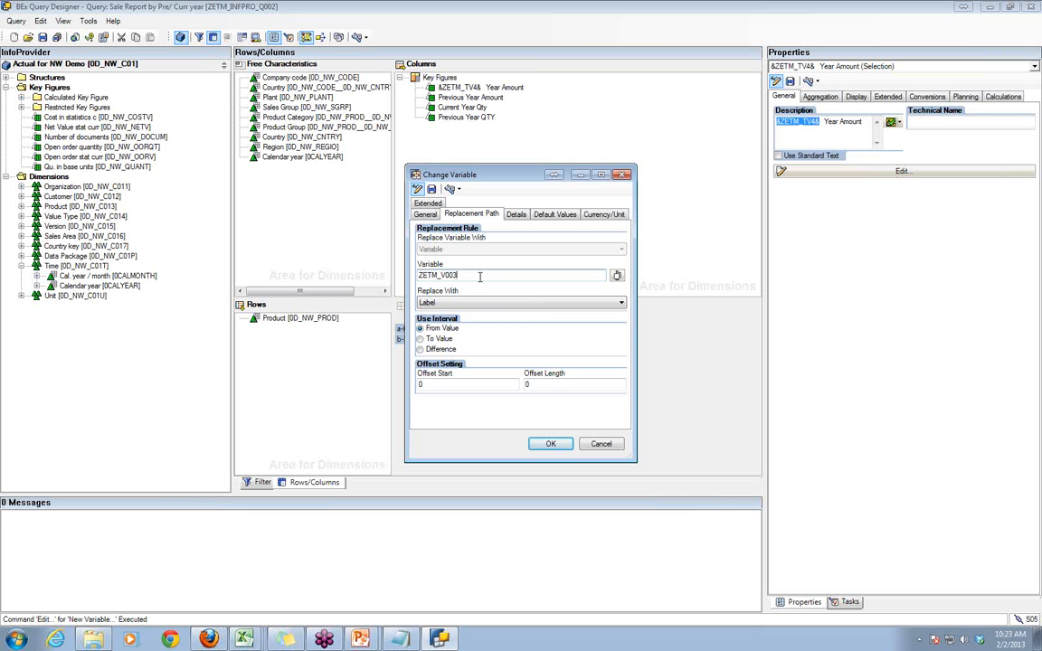
- Review the settings of ZETM_TV4, set its replacement value to Key, and save the query
left_click(425, 214)
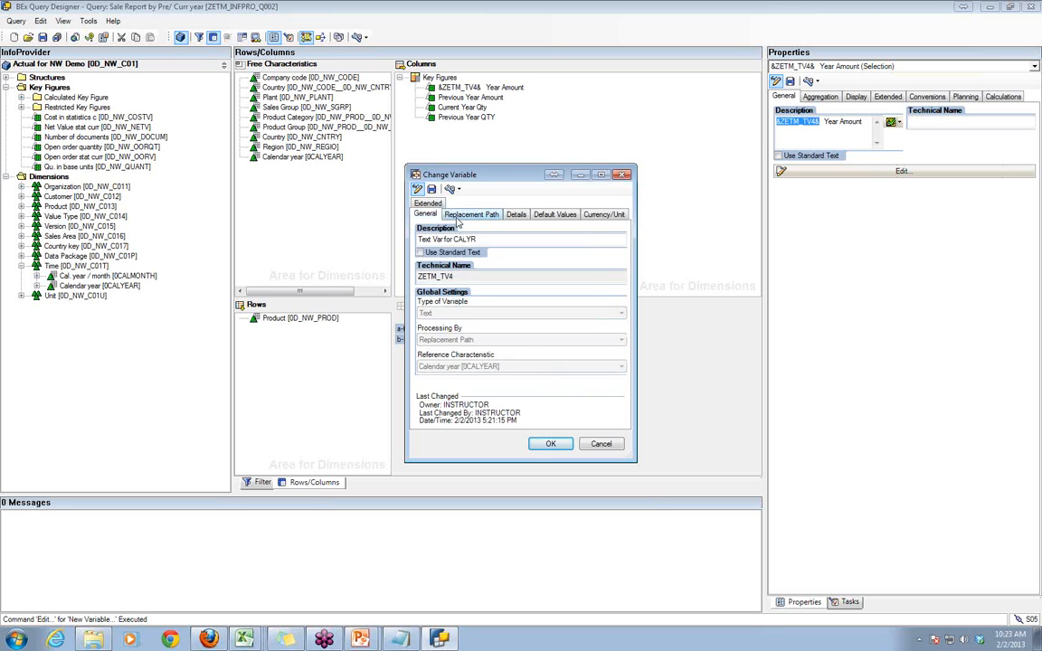
left_click(466, 216)
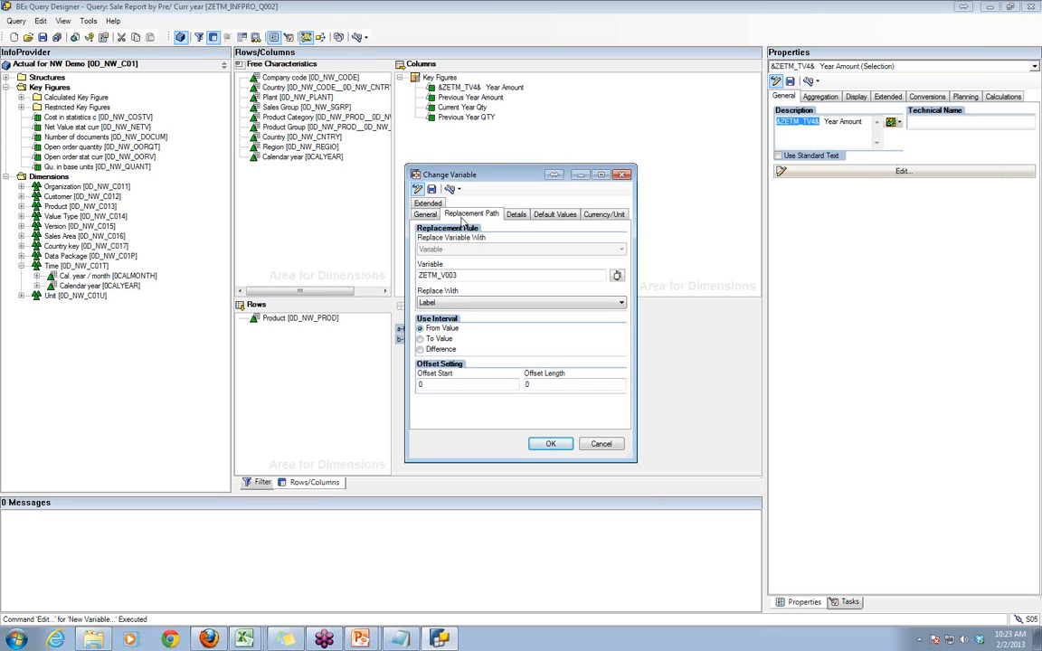
left_click(425, 214)
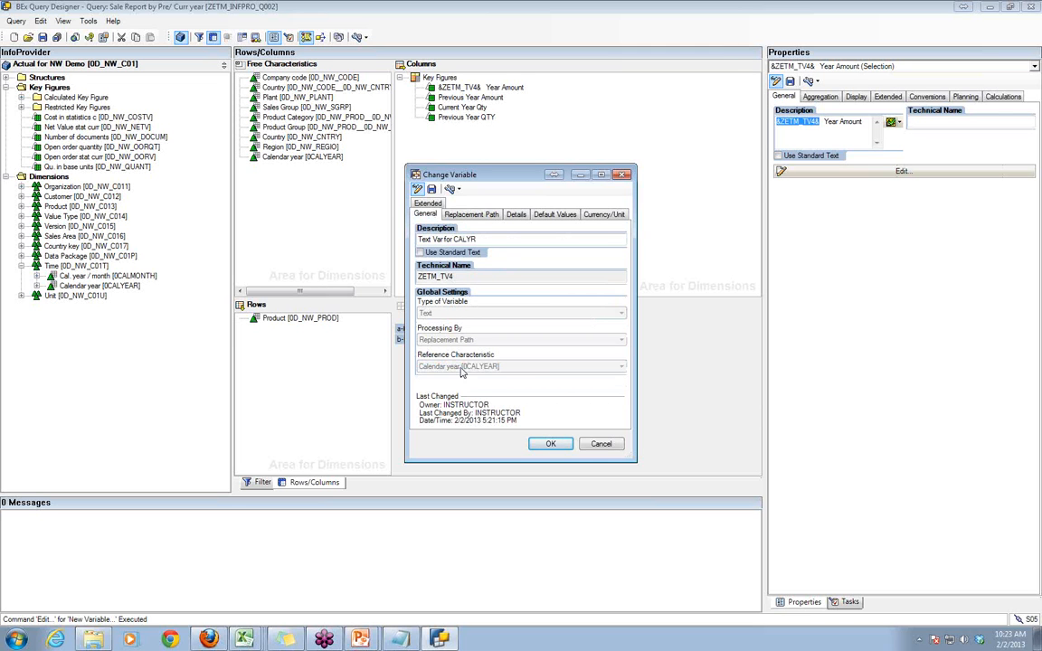
left_click(470, 213)
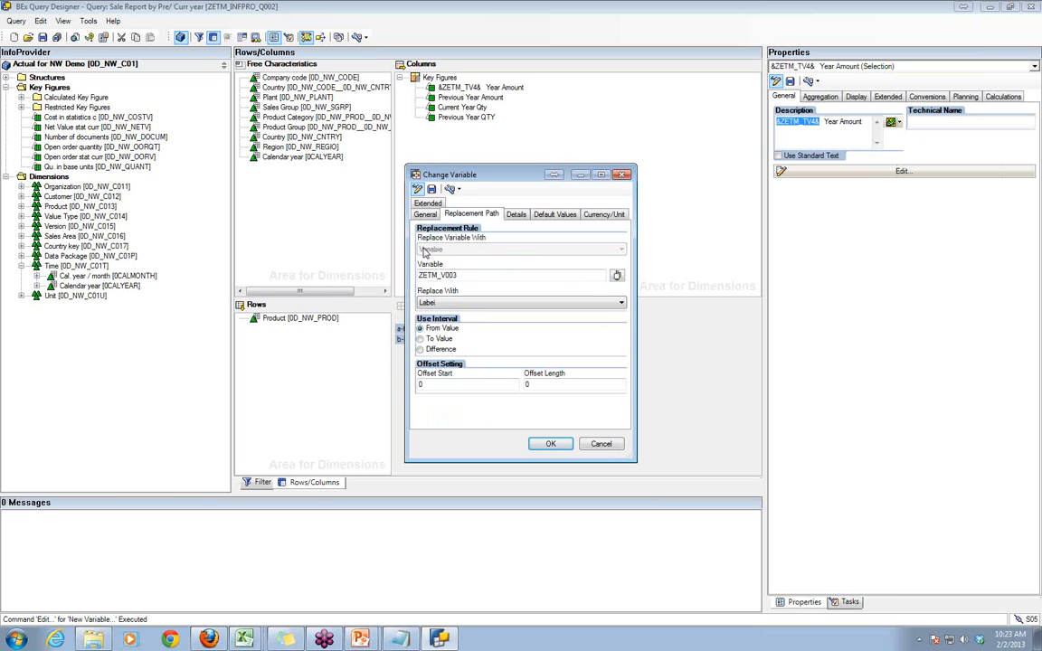
left_click(443, 303)
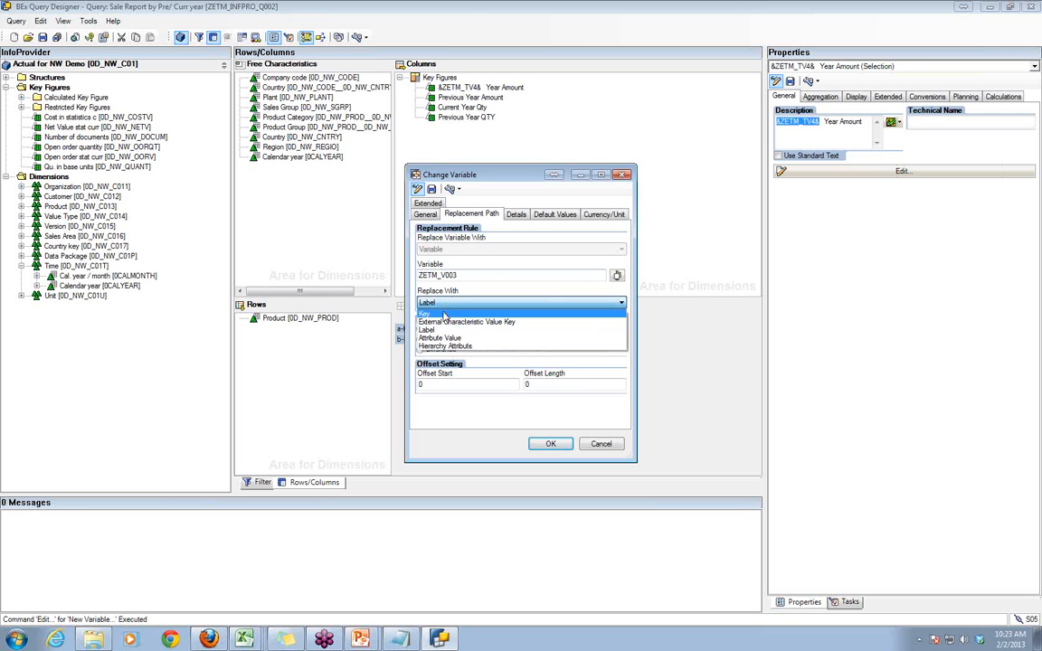
left_click(443, 314)
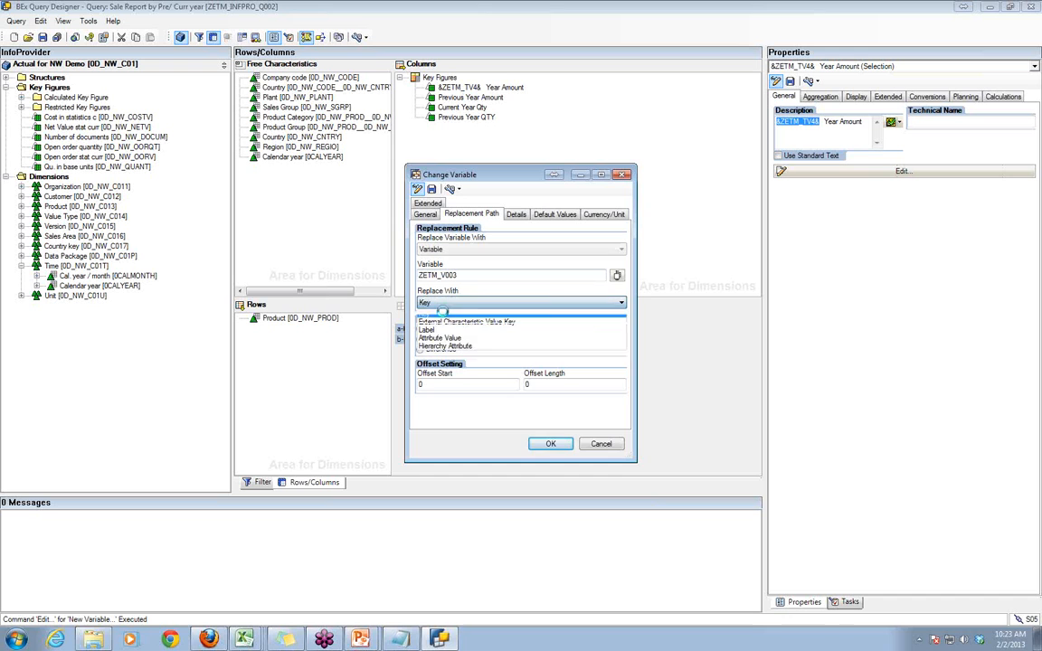
left_click(551, 444)
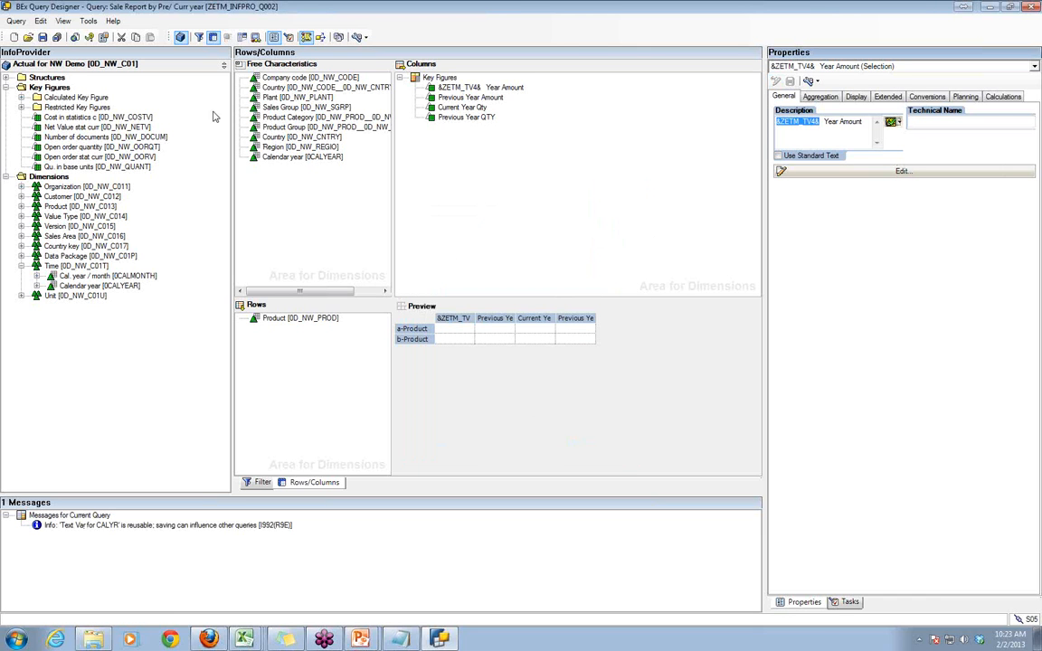
left_click(42, 37)
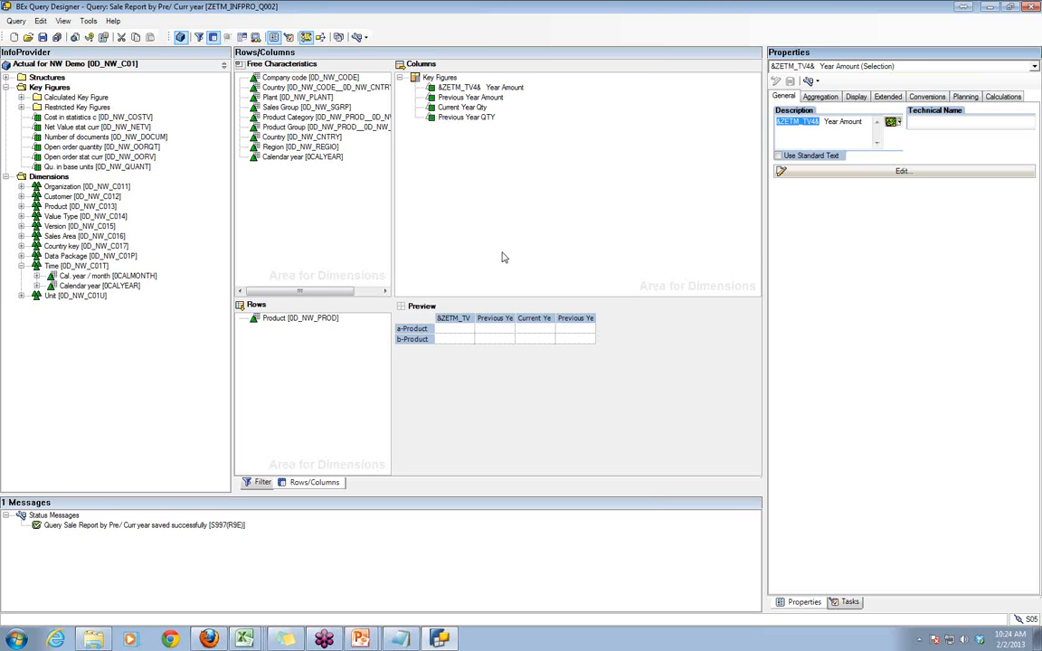
- Switch to Excel and open the query Sale Report by Pre/ Curr year from the history again
left_click(244, 639)
left_click(231, 468)
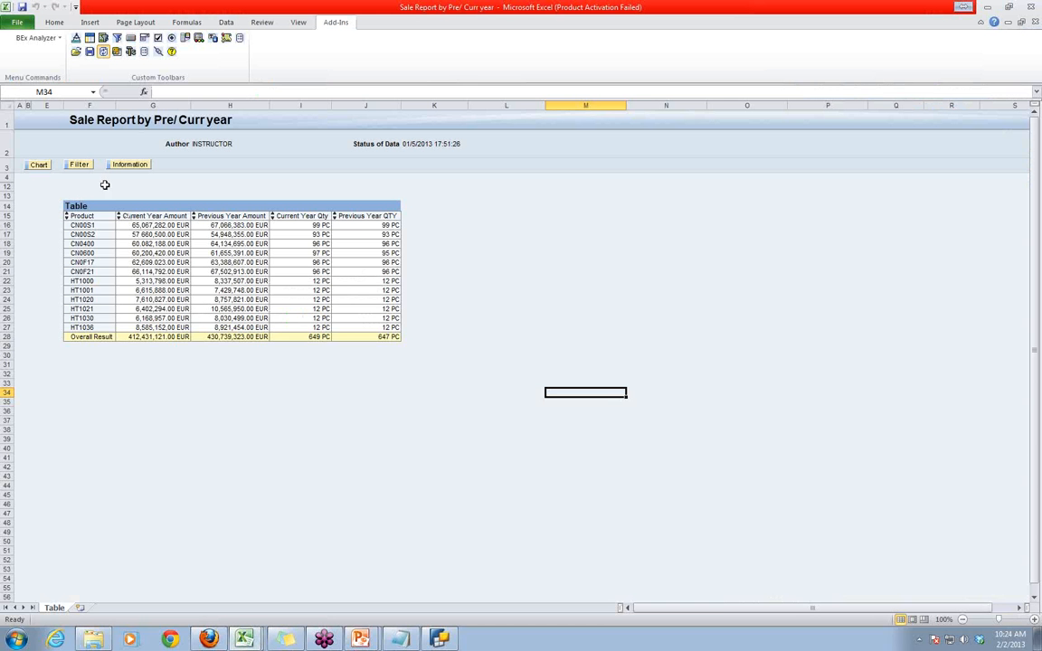
left_click(76, 52)
left_click(97, 59)
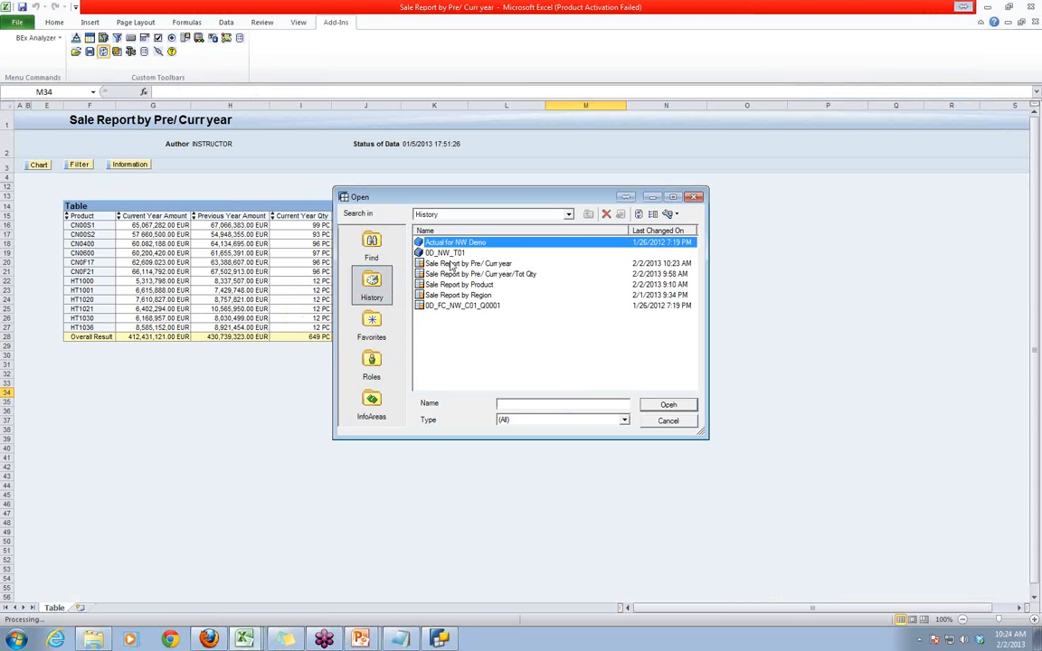
double_click(450, 262)
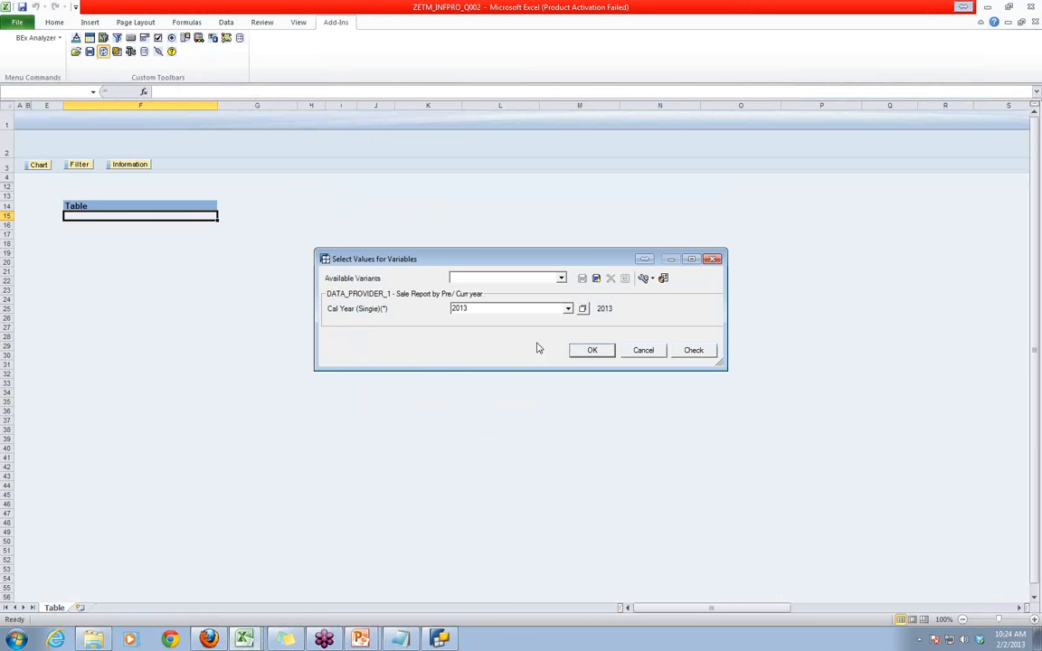
- Run the report for calendar year 2012 and inspect the current year amount heading
left_click(489, 308)
left_click(489, 309)
key("BackSpace")
type("2")
left_click(591, 349)
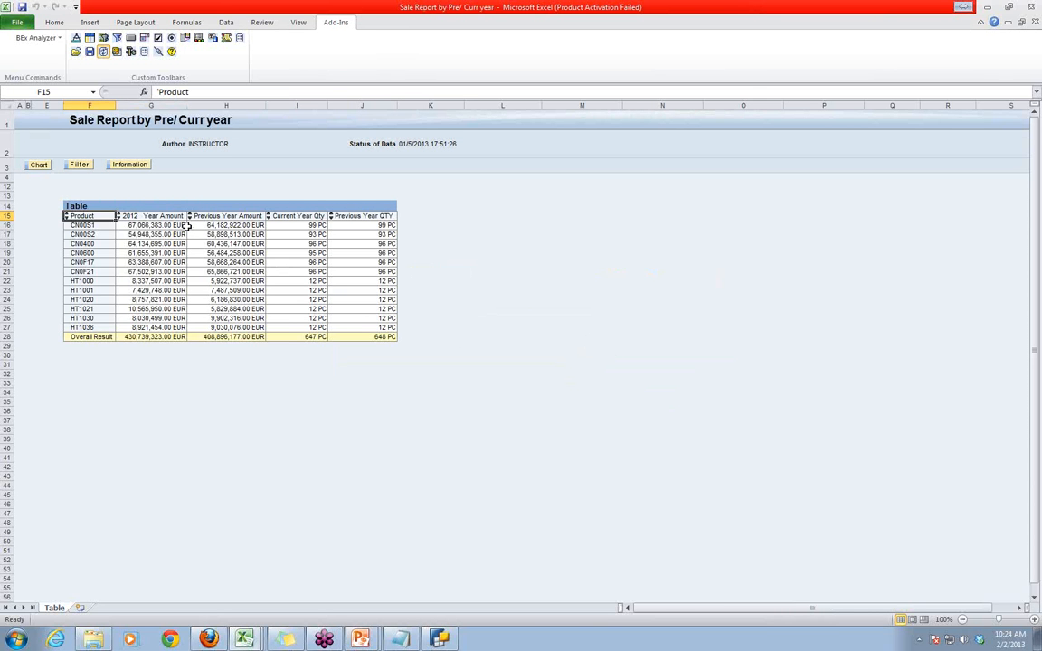
left_click(123, 215)
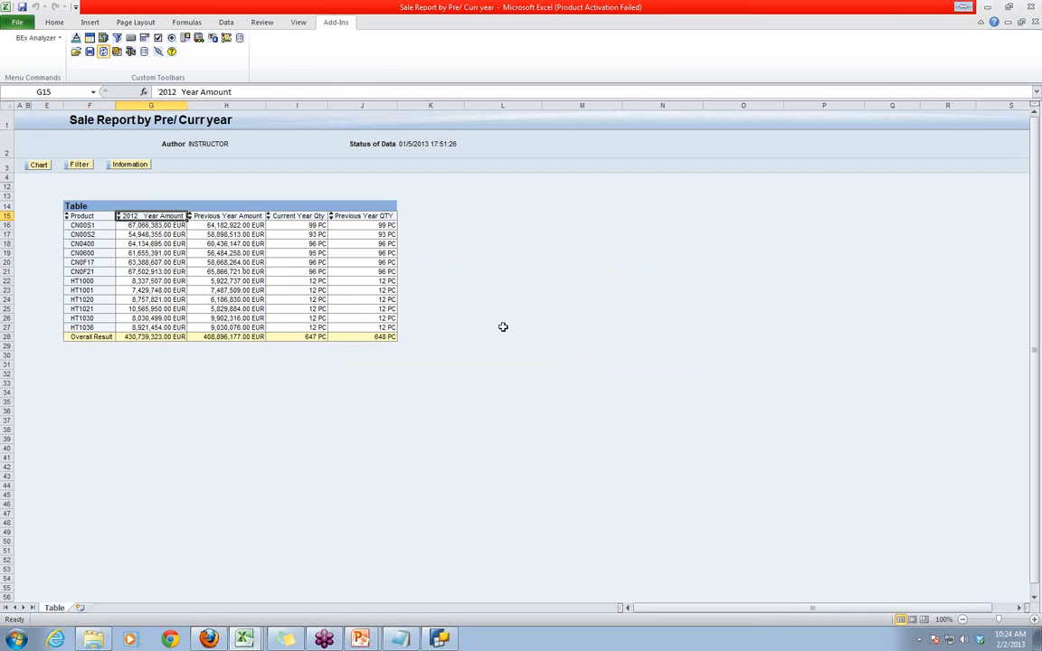
- Switch to BEx Query Designer, change the replacement value of text variable ZETM_TV4 to Label, and save the query
left_click(441, 640)
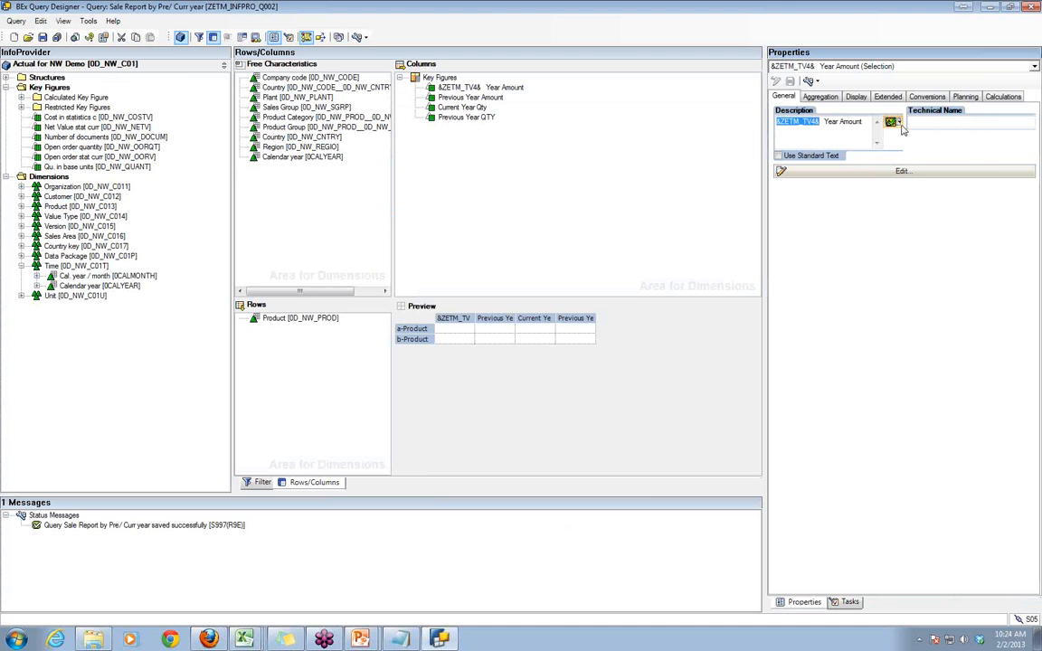
left_click(890, 121)
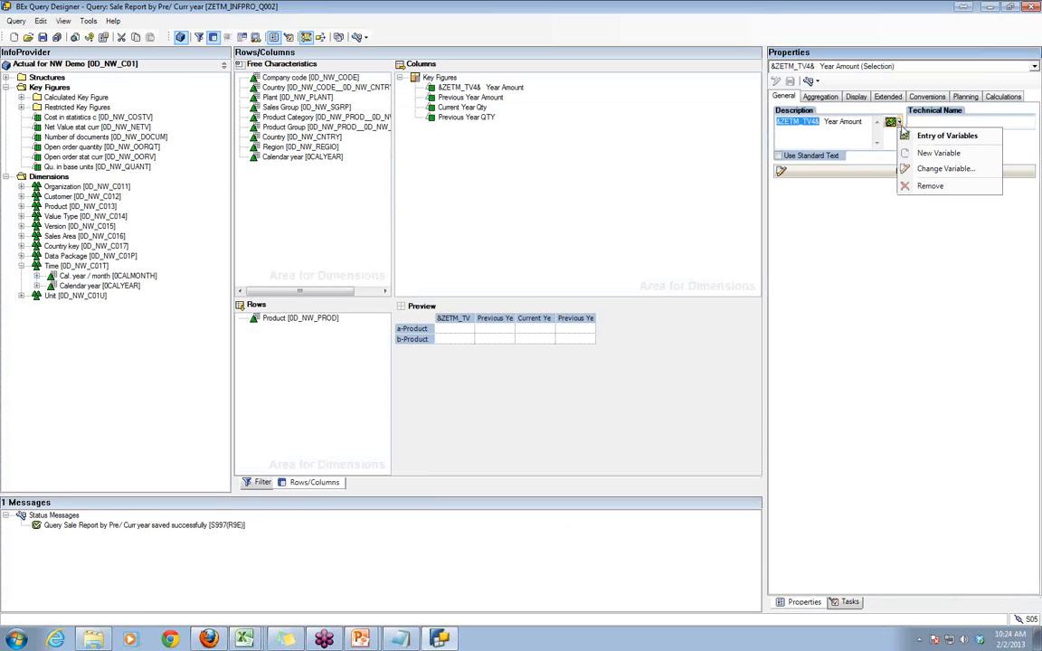
left_click(924, 176)
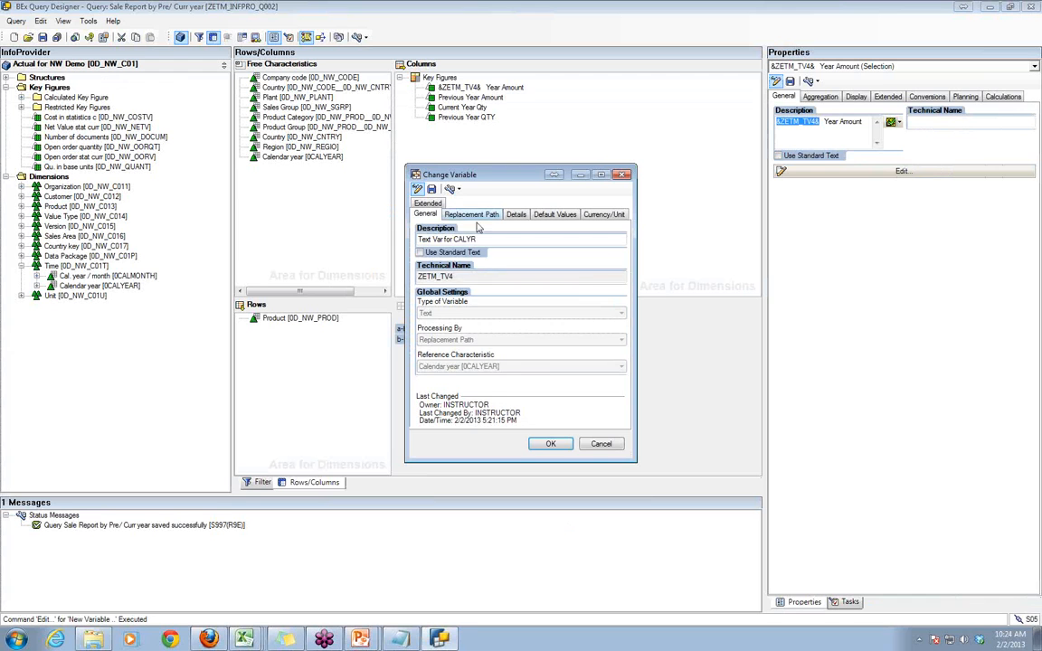
left_click(469, 211)
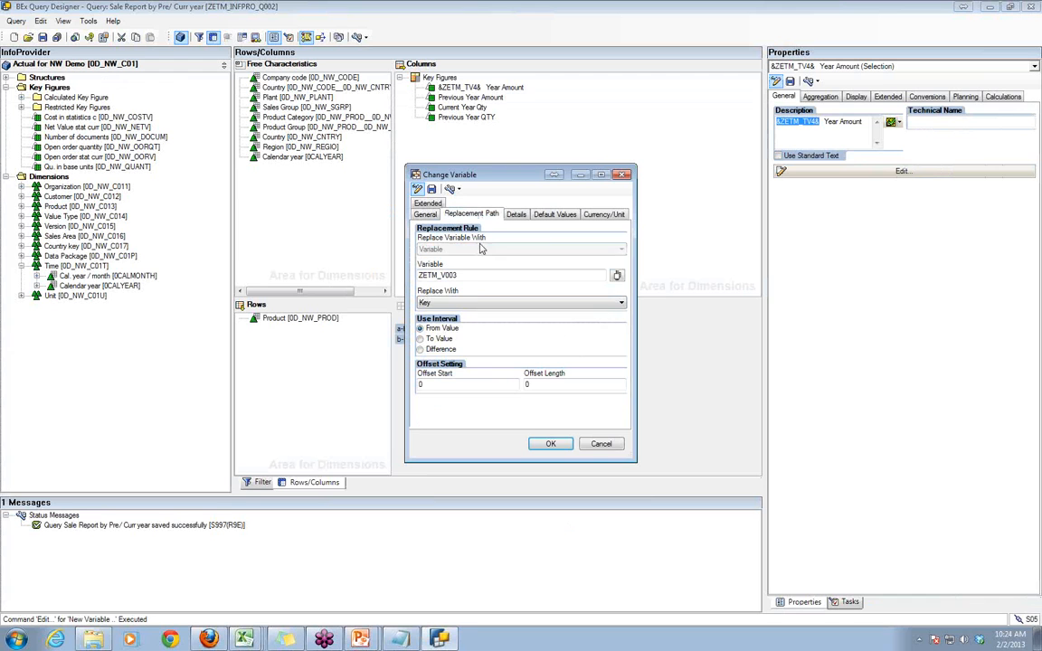
left_click(449, 303)
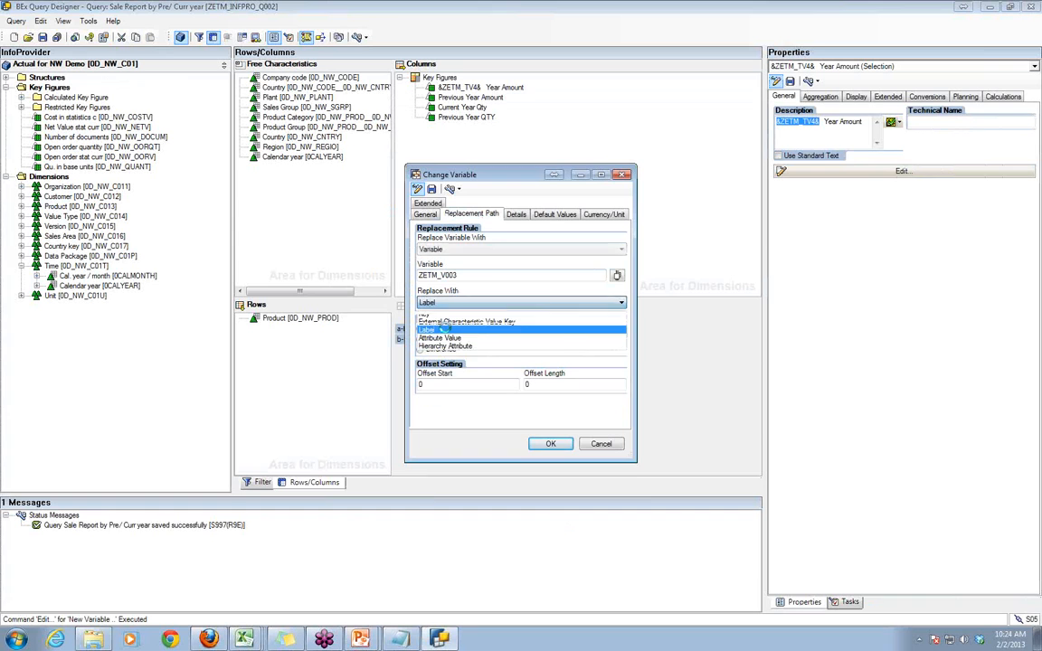
left_click(446, 331)
left_click(549, 444)
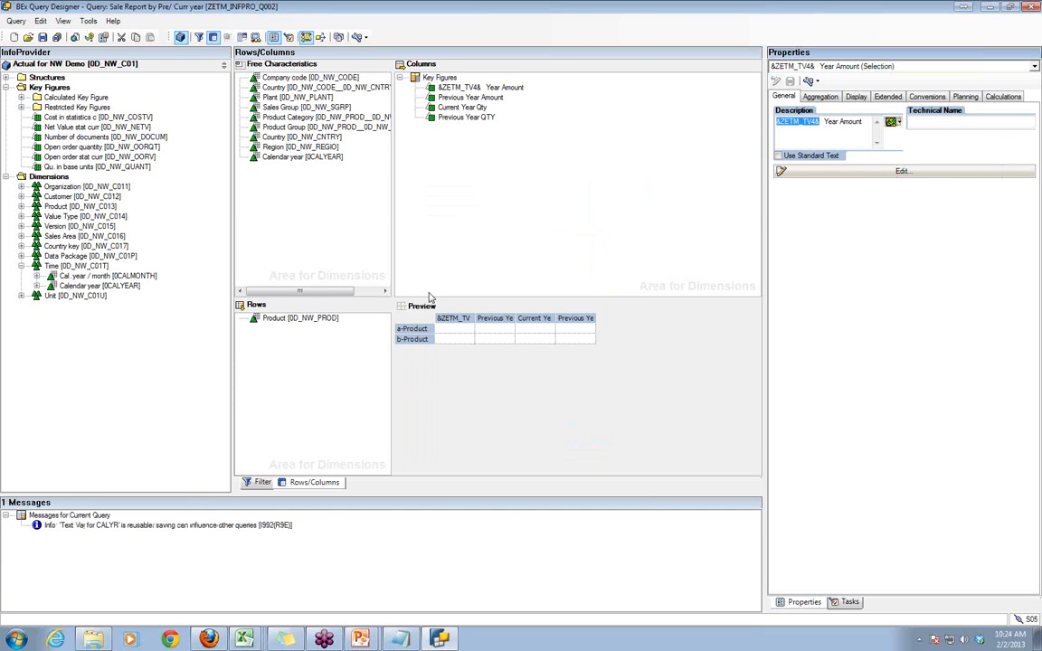
left_click(40, 36)
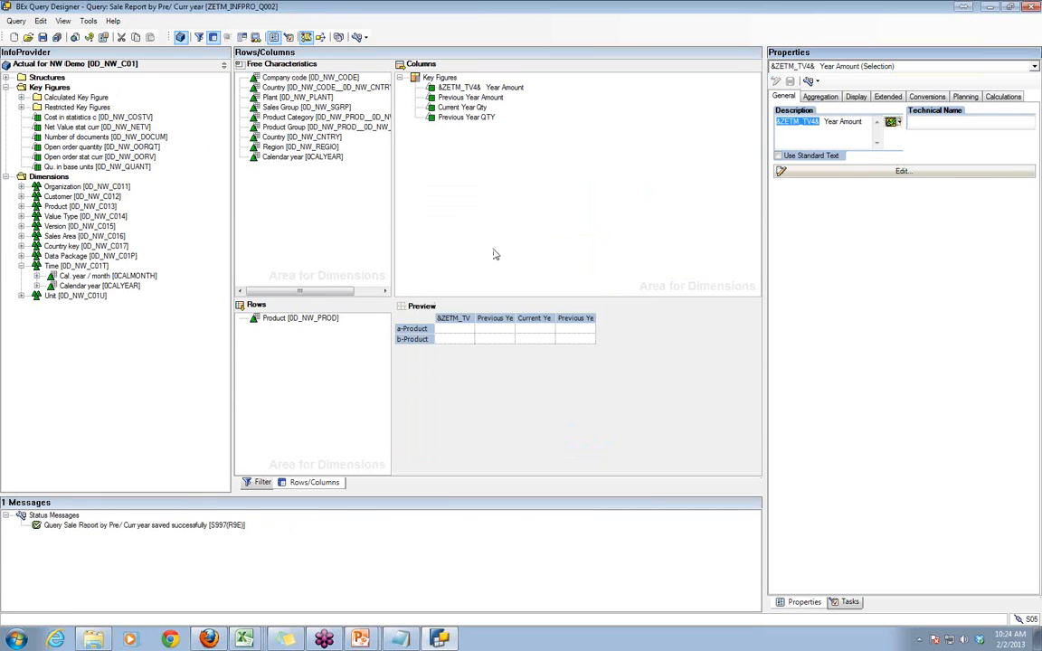
- Switch to Excel, rerun the query Sale Report by Pre/ Curr year from the history for 2012, and inspect the current year amount heading
mouse_move(244, 639)
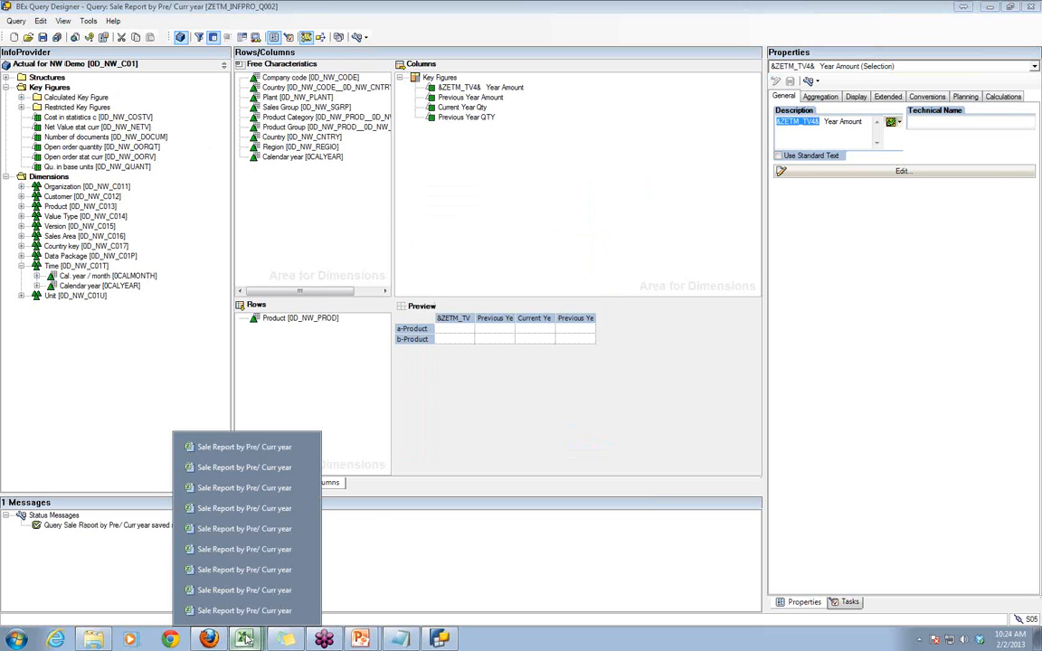
left_click(240, 447)
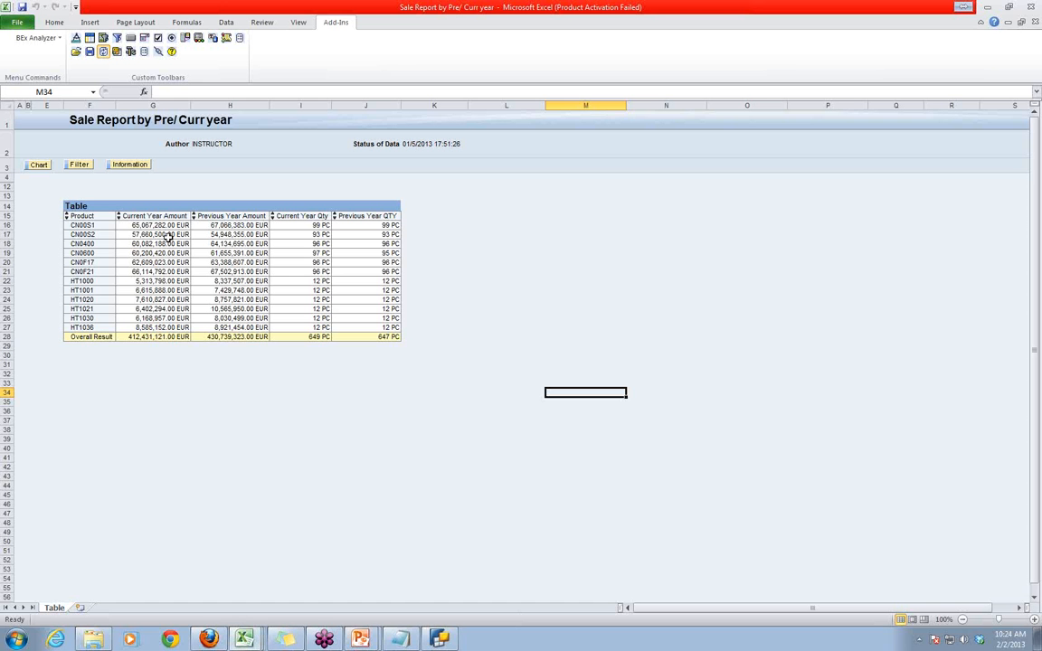
left_click(76, 51)
left_click(97, 58)
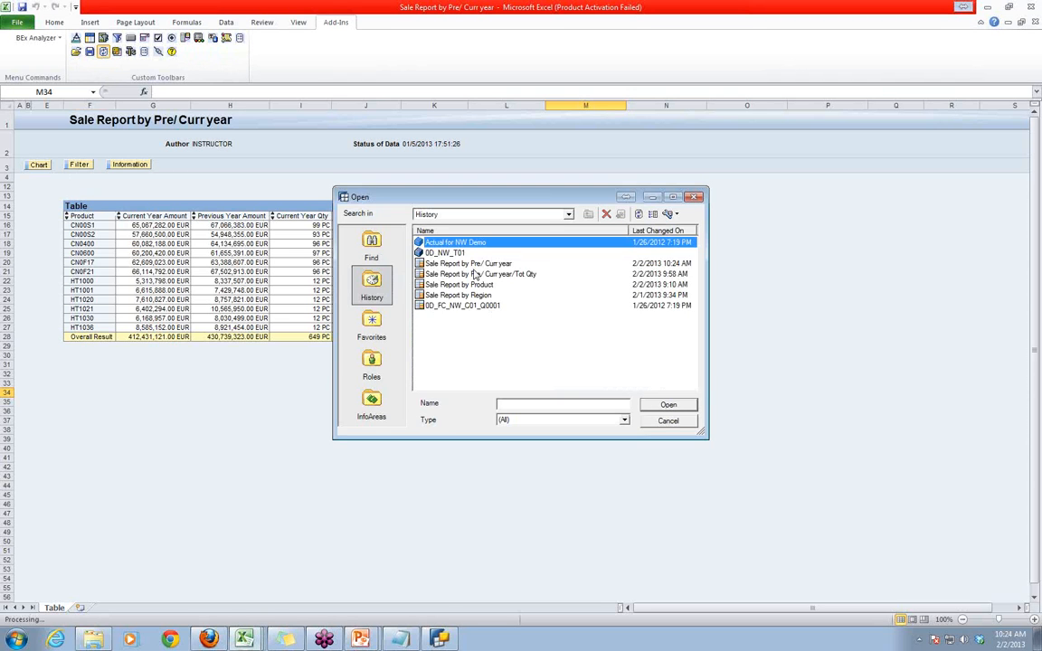
double_click(430, 242)
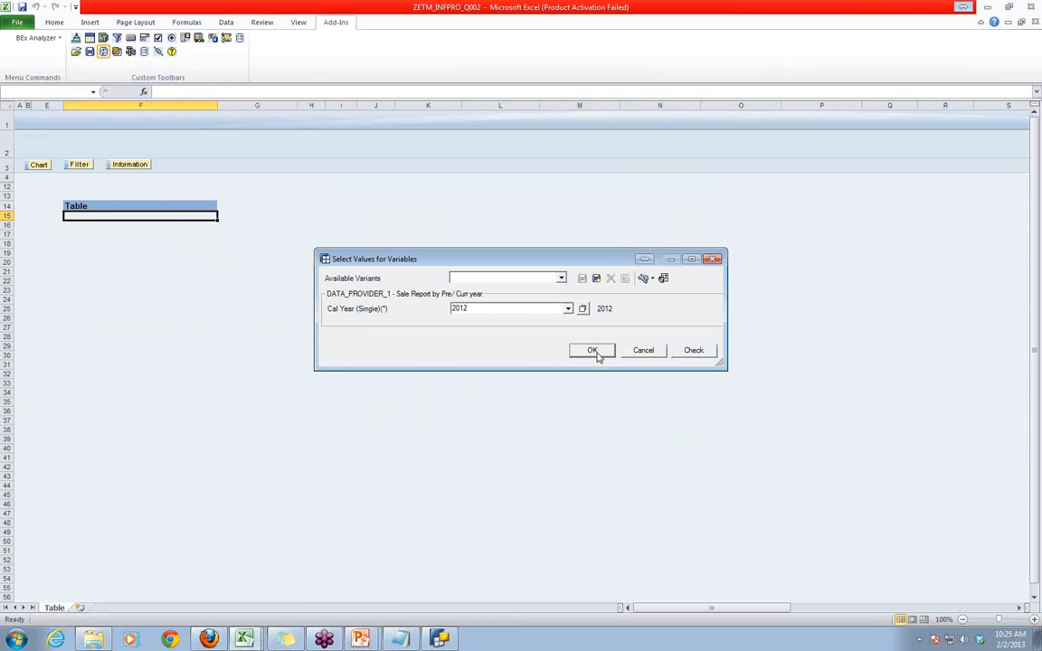
left_click(596, 351)
left_click(143, 216)
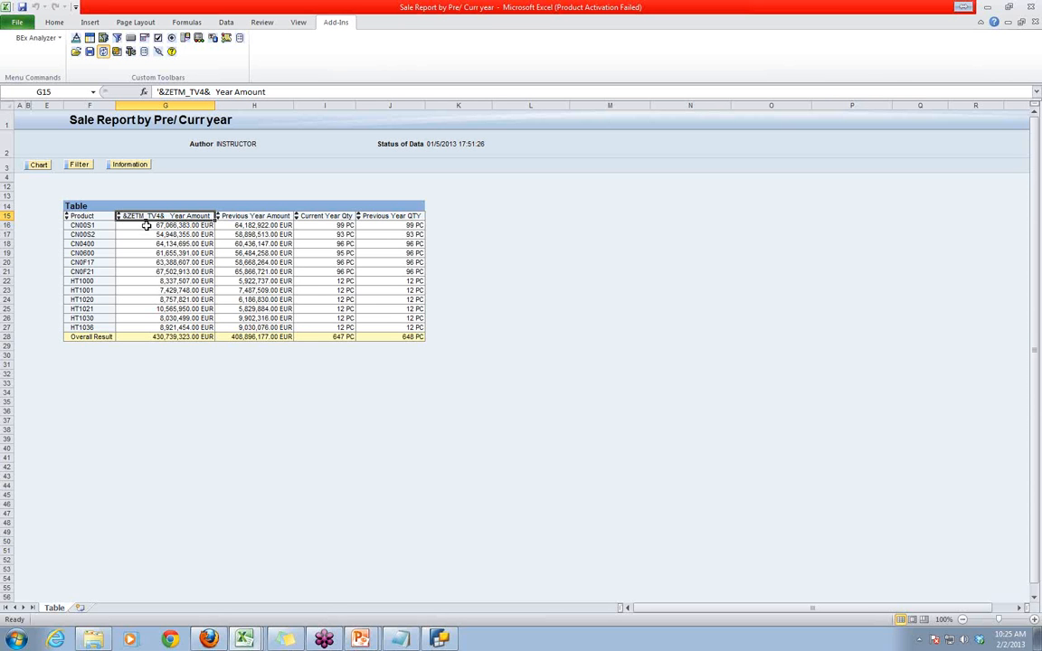
- Add a new worksheet to the Excel sale report workbook and enter the heading Product in A1
left_click(441, 639)
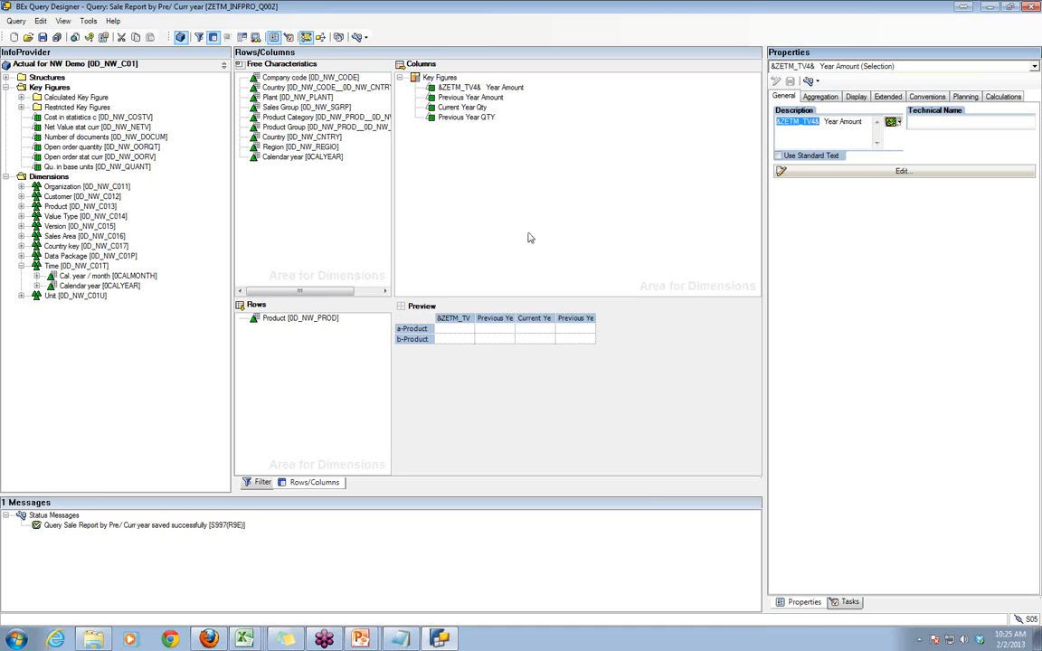
mouse_move(243, 637)
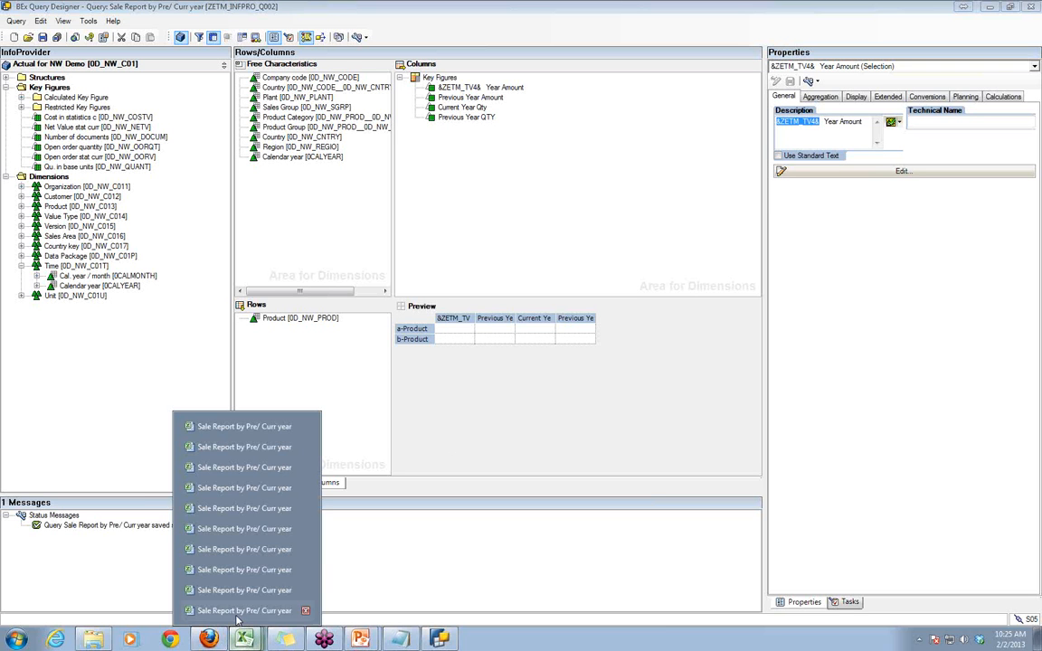
left_click(231, 428)
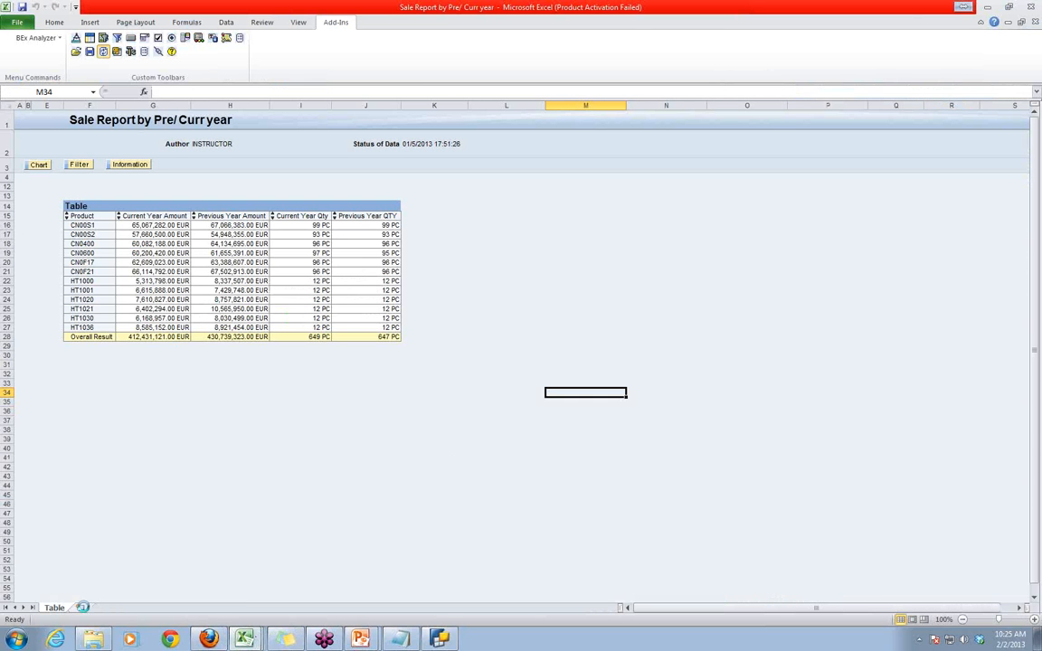
left_click(82, 607)
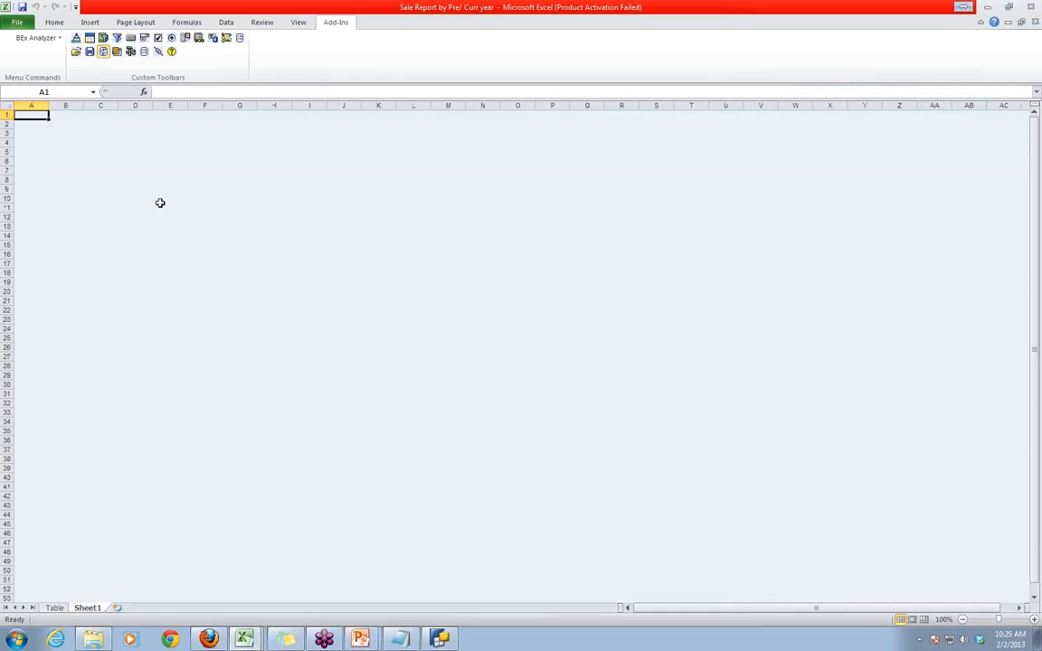
type("Product")
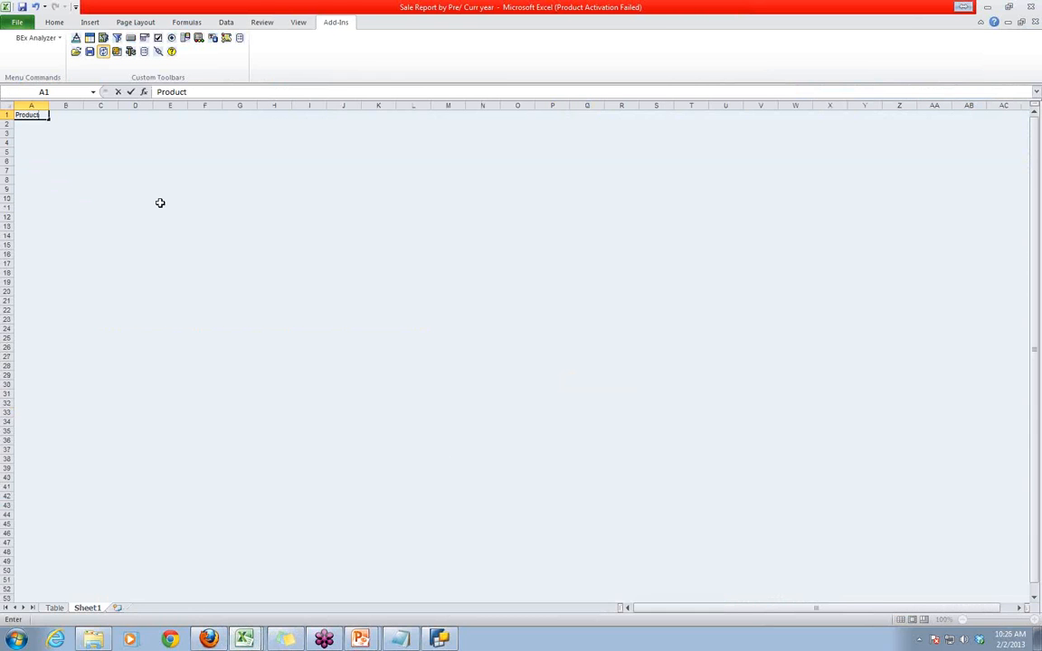
key("Tab")
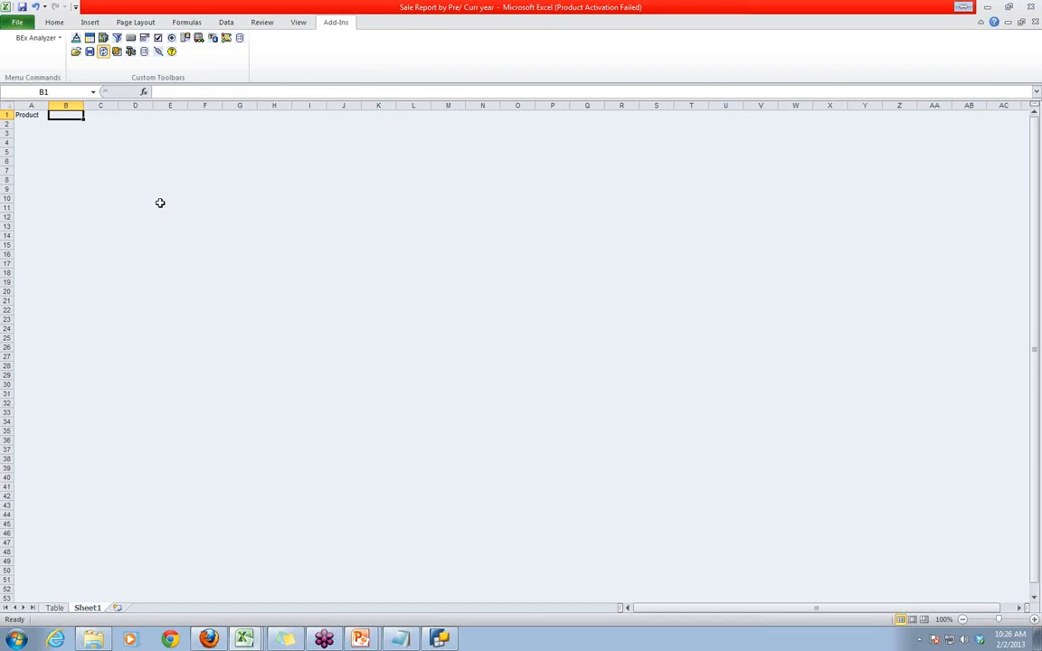
- Enter product numbers 1111 in A2 and 2222 in A3, and move 1111 down to A10
left_click(19, 124)
type("1111")
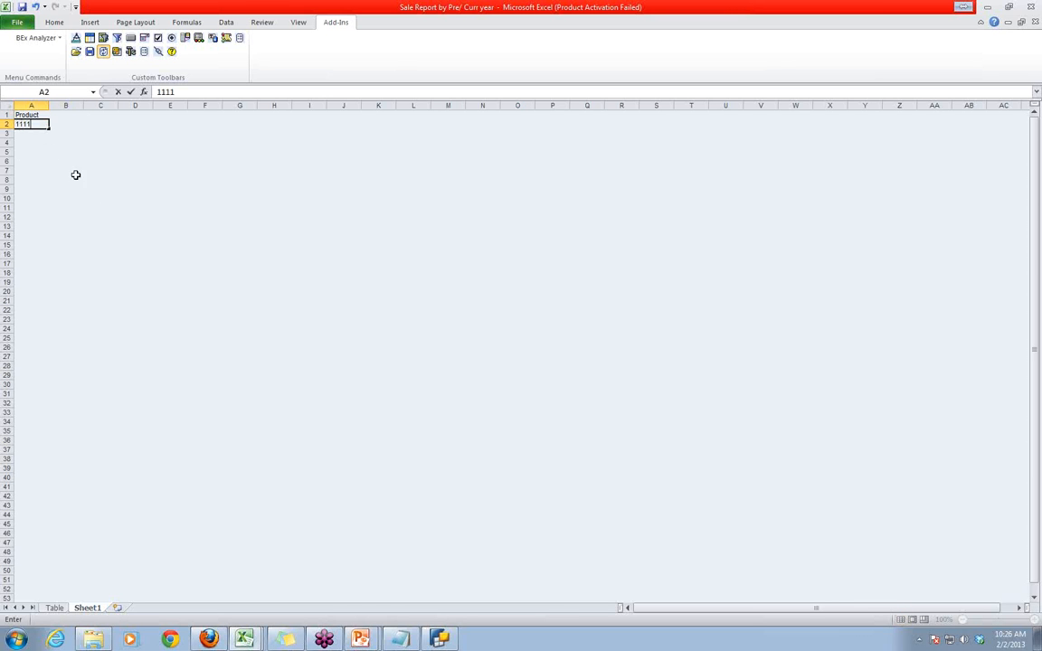
left_click(22, 133)
type("2222")
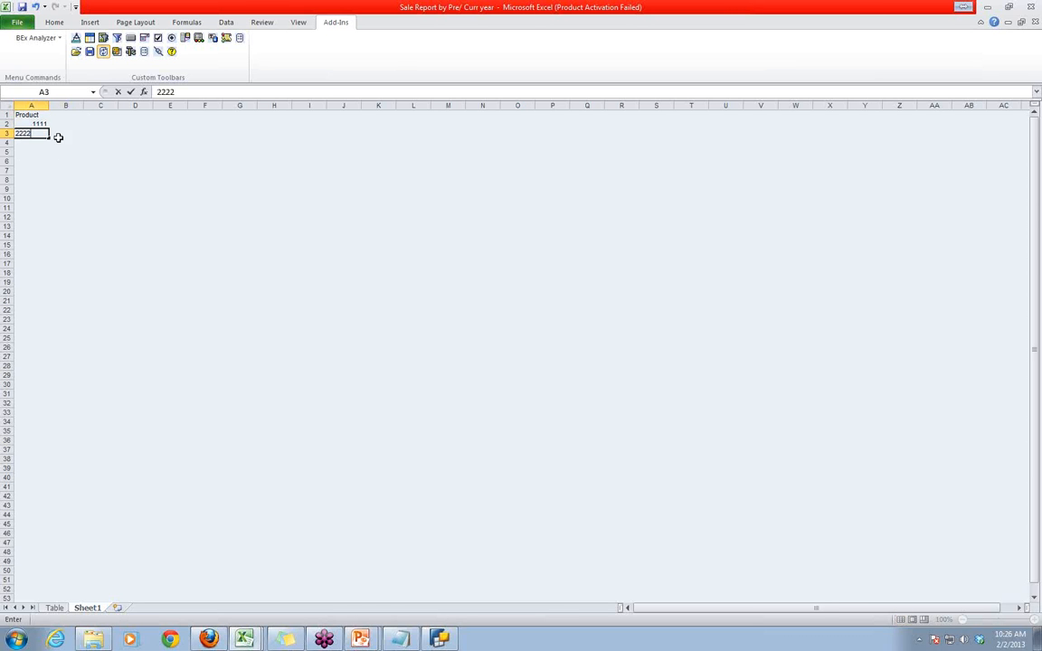
left_click(36, 152)
left_click(35, 124)
left_click_drag(35, 128, 34, 568)
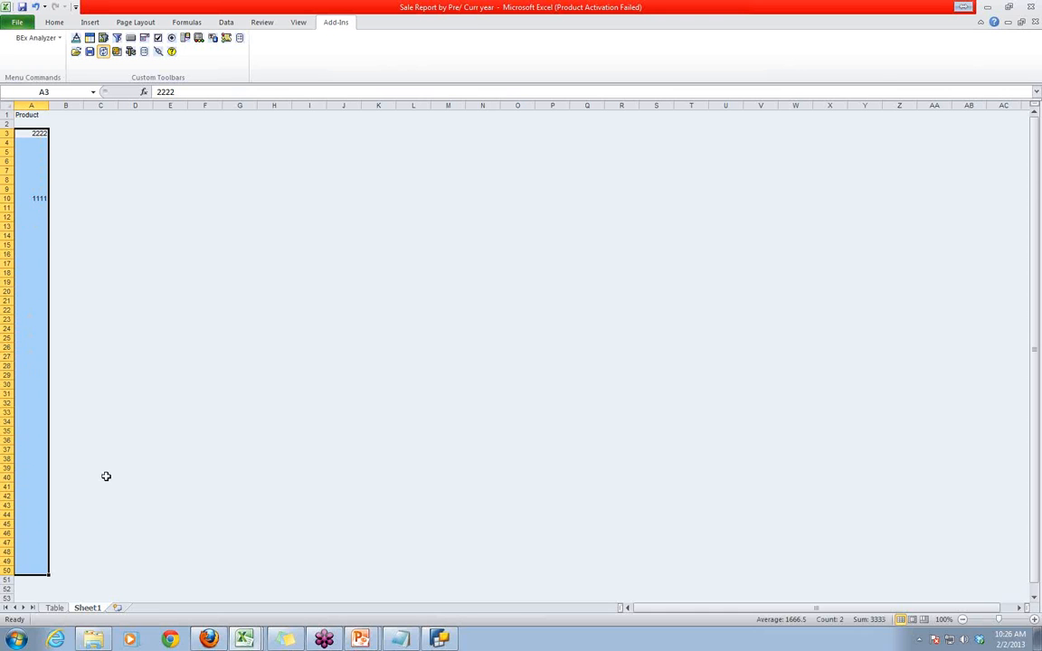
- Enter the heading CalDay in B1 and fill in values below it, starting with 2012 in B3
left_click(66, 116)
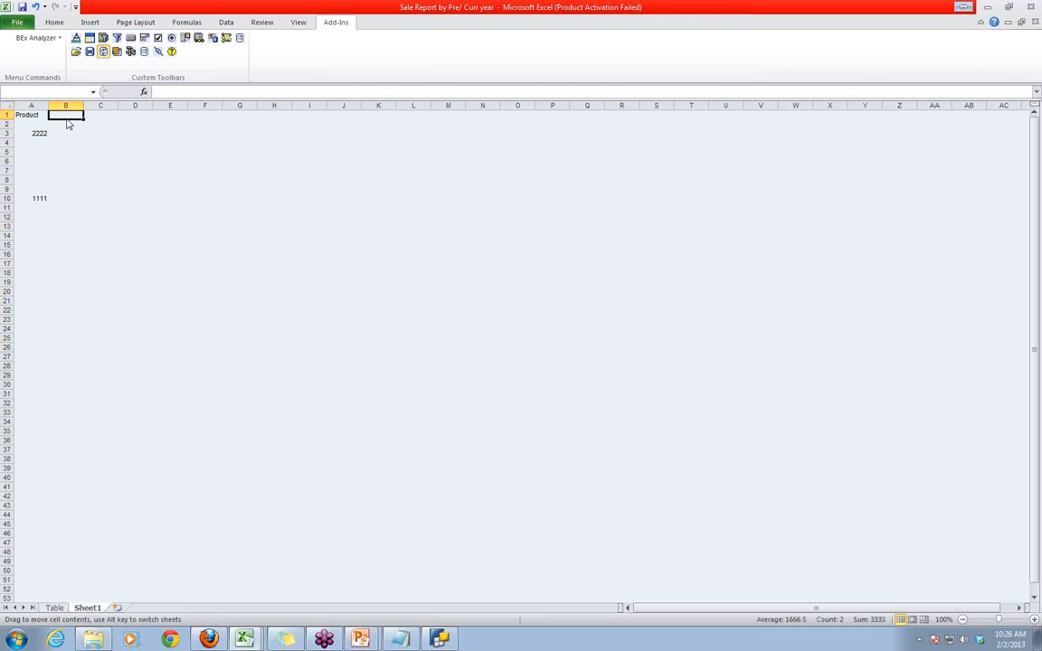
type("Cal")
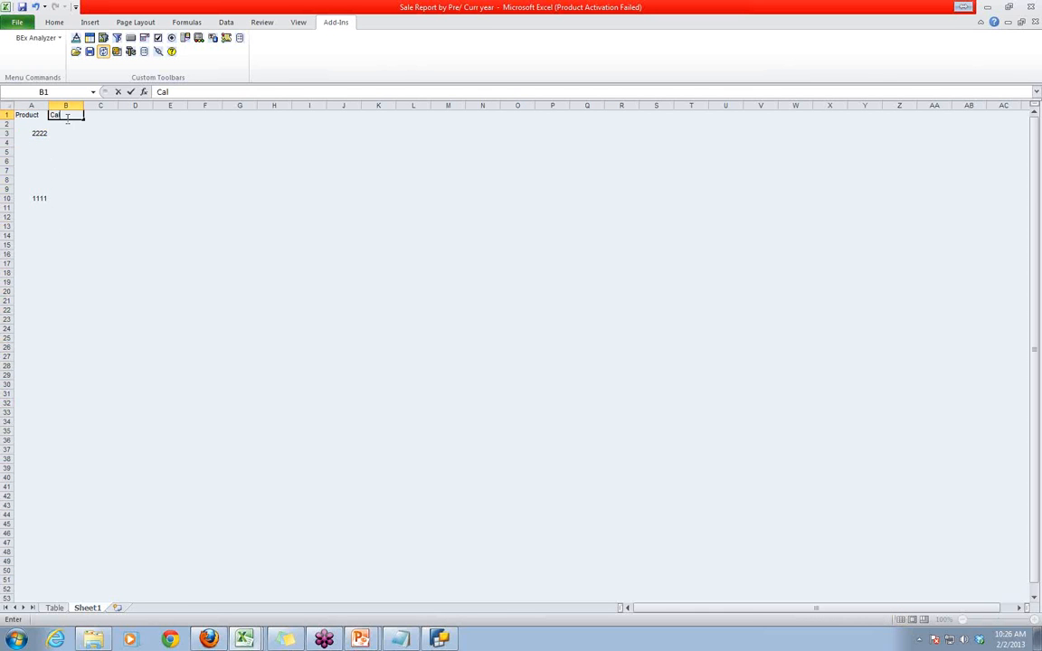
type("Day")
left_click(72, 126)
left_click(72, 134)
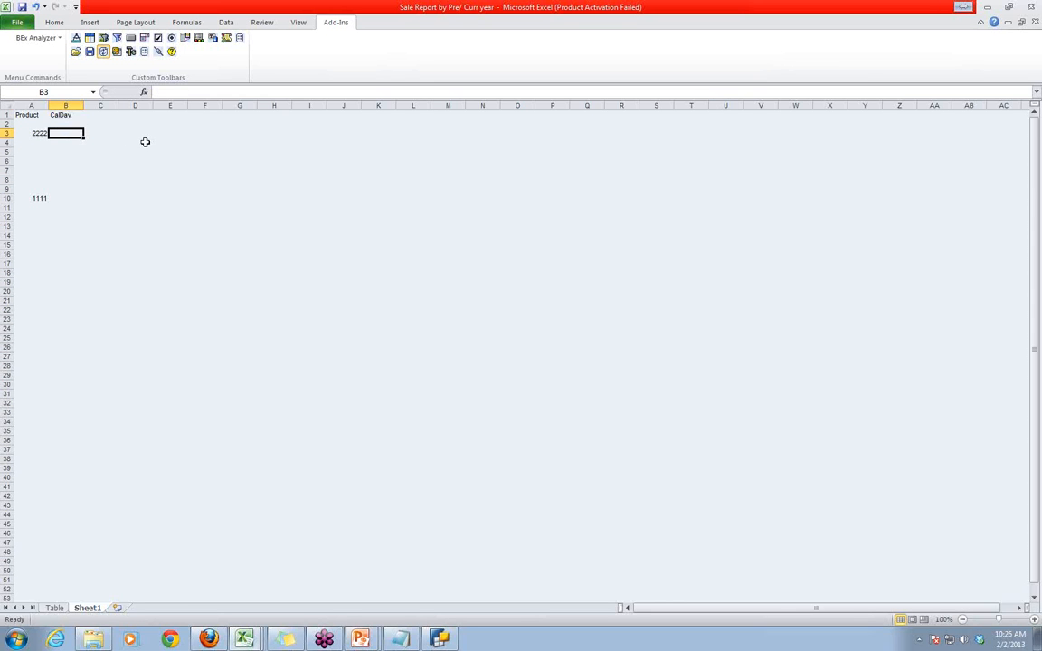
type("2012")
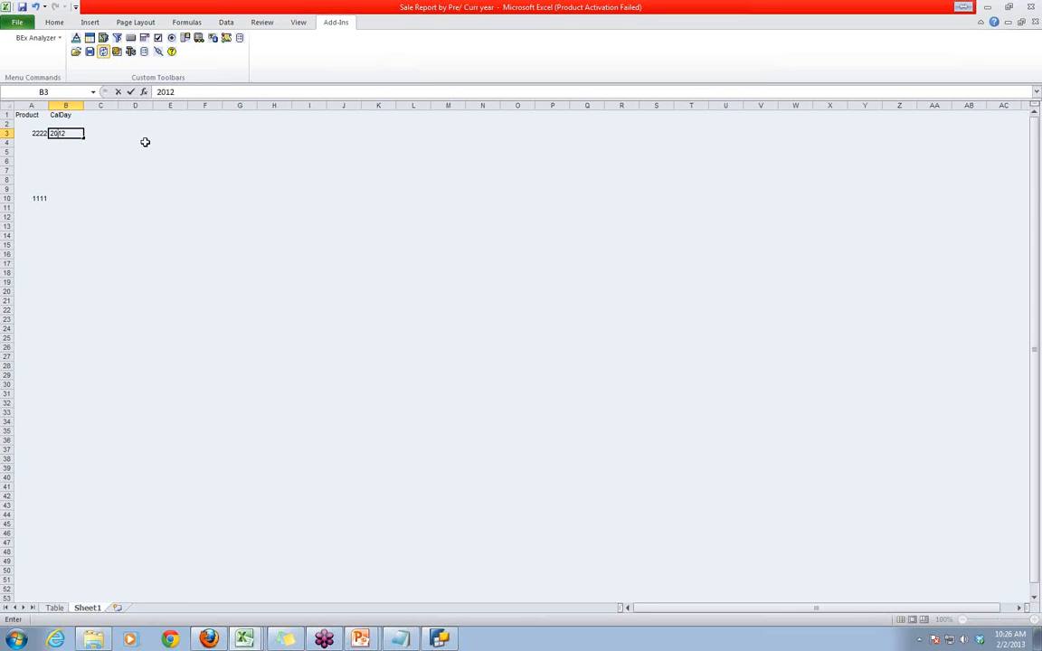
key("Return")
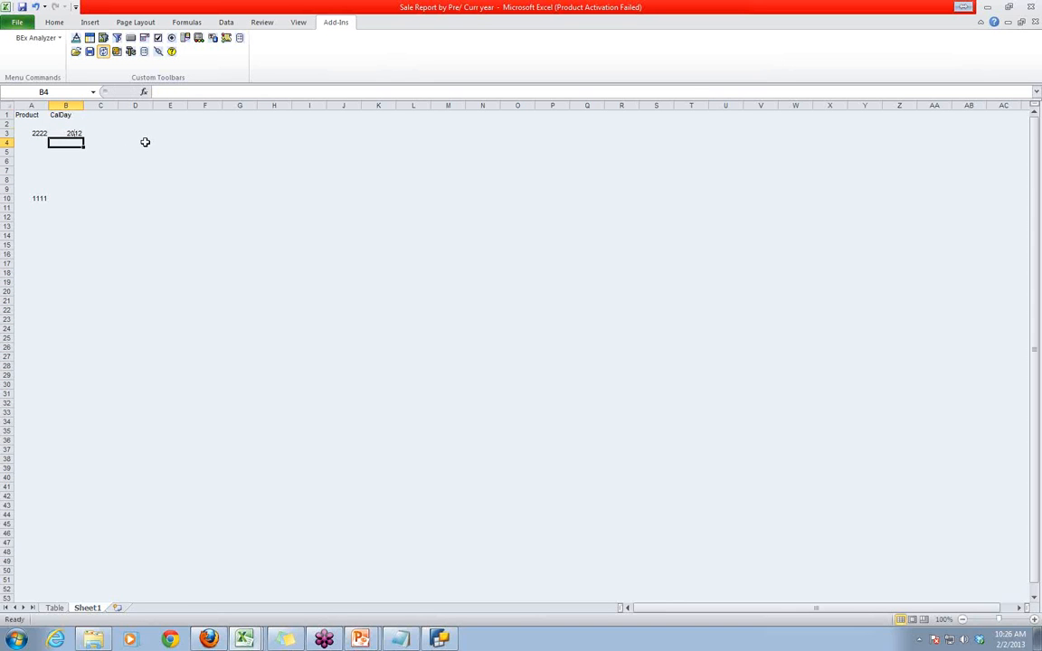
type("2")
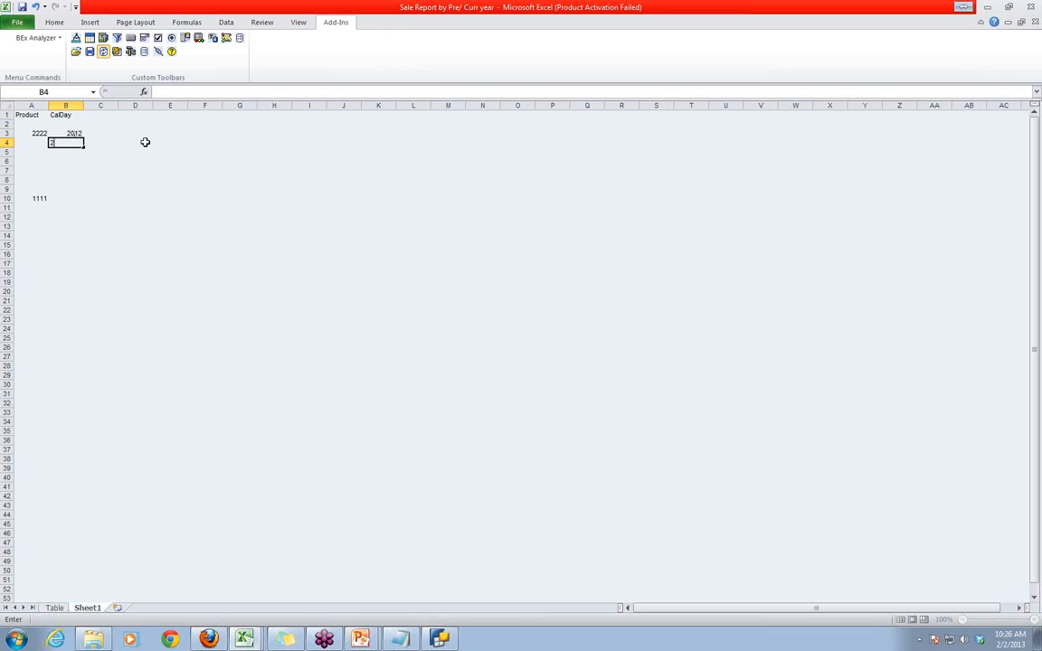